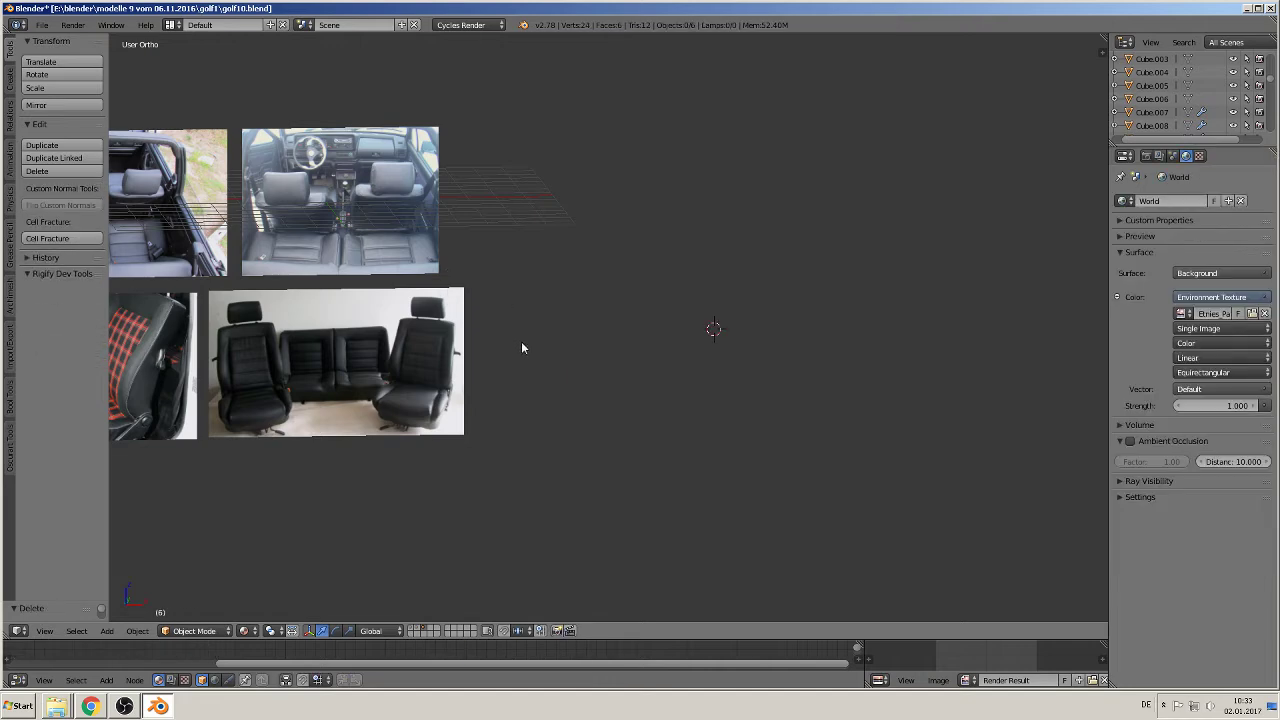
Step: Examine the reference photo of the black front and rear car seats for the backrest's shape
{"action": "scroll", "coordinate": [506, 371], "scroll_direction": "up", "scroll_amount": 3}
{"action": "scroll", "coordinate": [803, 400], "scroll_direction": "down", "scroll_amount": 2}
{"action": "scroll", "coordinate": [714, 430], "scroll_direction": "up", "scroll_amount": 4}
{"action": "scroll", "coordinate": [714, 434], "scroll_direction": "down", "scroll_amount": 2}
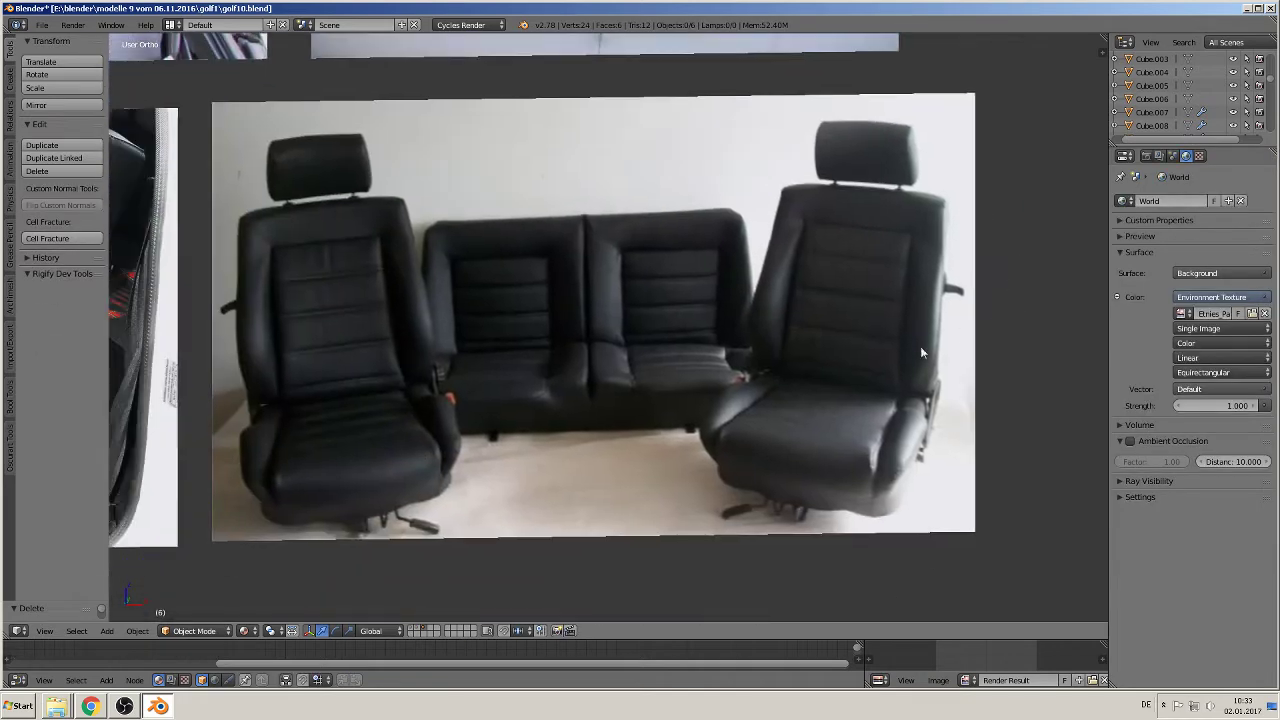
{"action": "scroll", "coordinate": [398, 330], "scroll_direction": "up", "scroll_amount": 3}
{"action": "scroll", "coordinate": [637, 303], "scroll_direction": "down", "scroll_amount": 4}
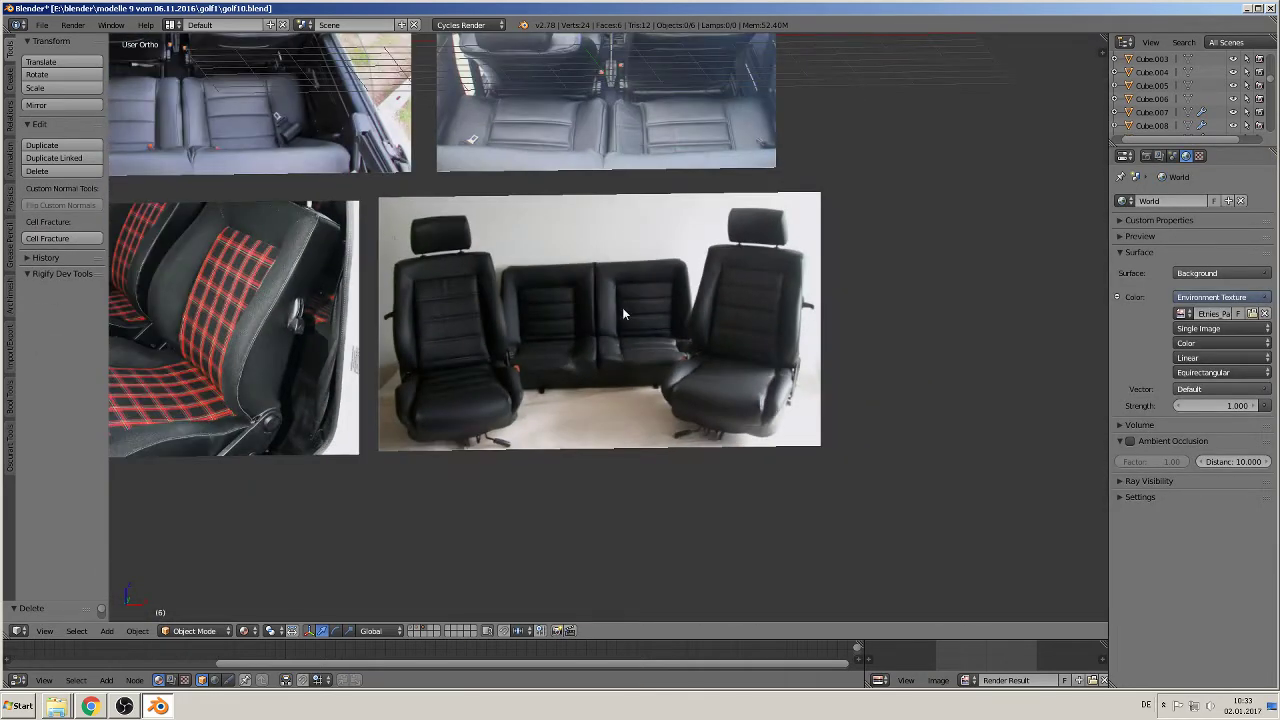
{"action": "scroll", "coordinate": [602, 320], "scroll_direction": "down", "scroll_amount": 1}
{"action": "middle_click_drag", "start_coordinate": [860, 352], "coordinate": [597, 337], "text": "shift"}
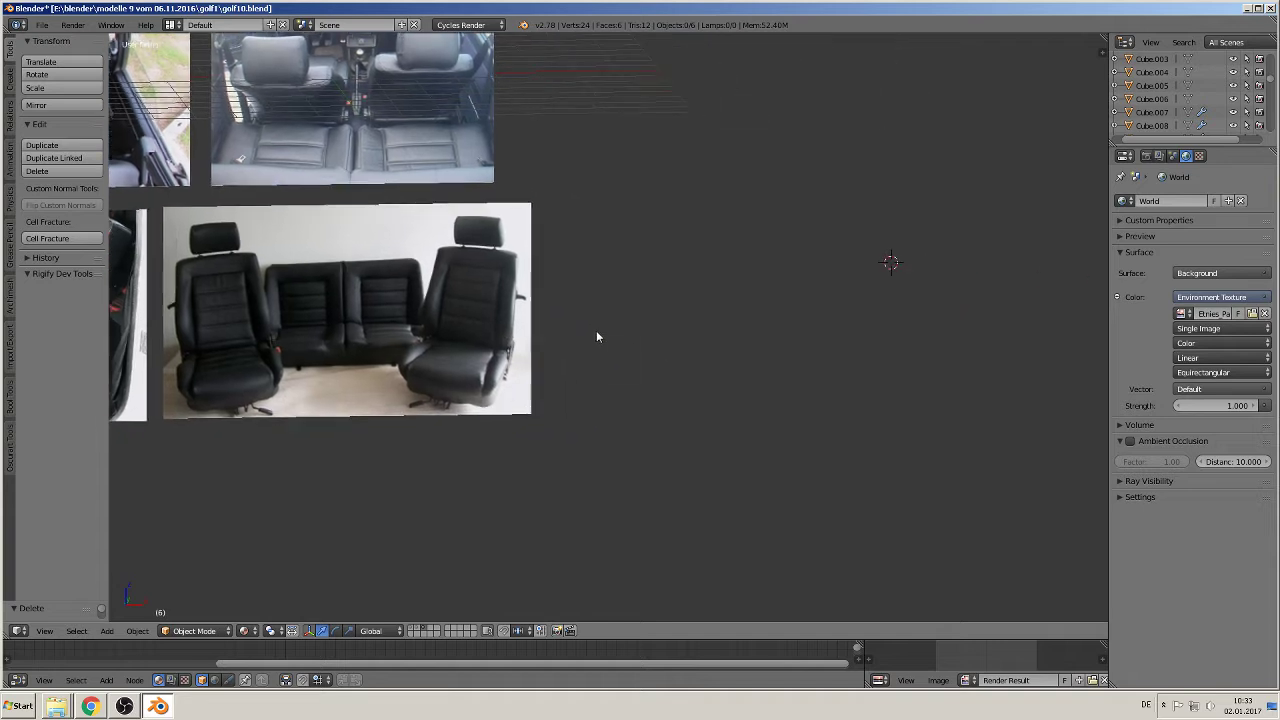
{"action": "scroll", "coordinate": [591, 348], "scroll_direction": "up", "scroll_amount": 2}
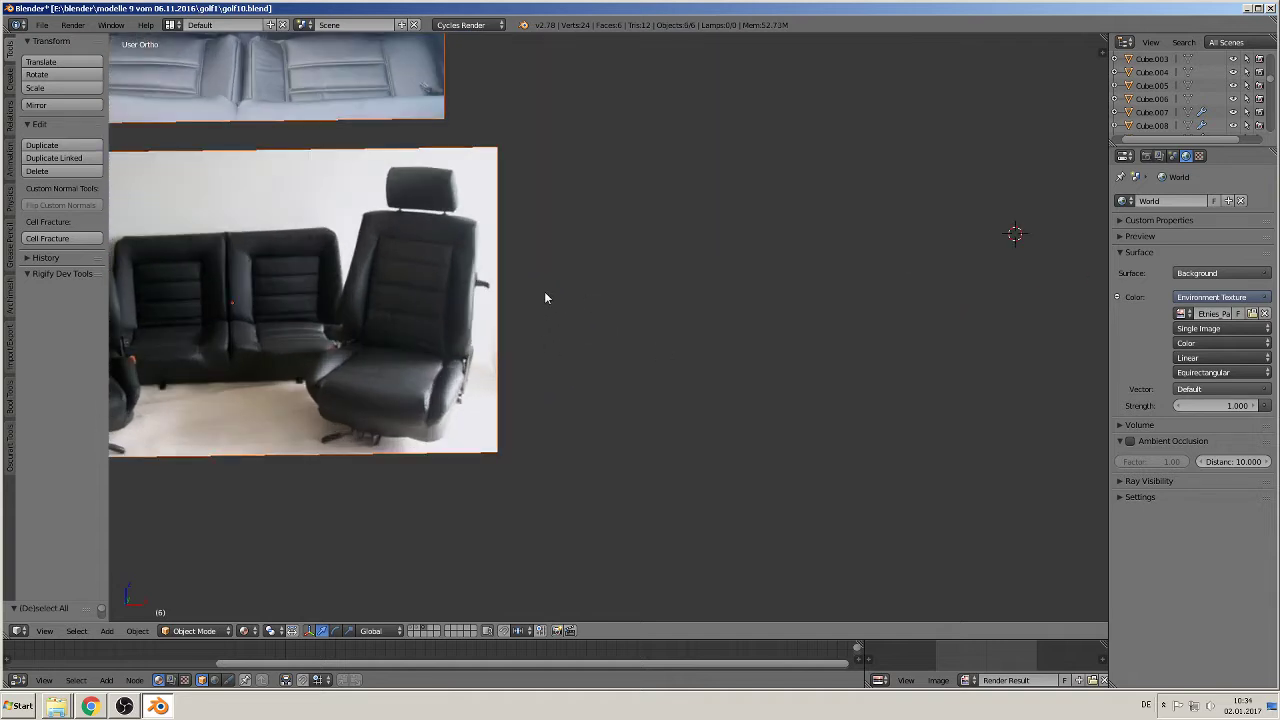
Step: Switch to the front view and place the 3D cursor just beside the black seat reference photo
{"action": "key", "text": "KP_1"}
{"action": "key", "text": "a"}
{"action": "left_click", "coordinate": [548, 294]}
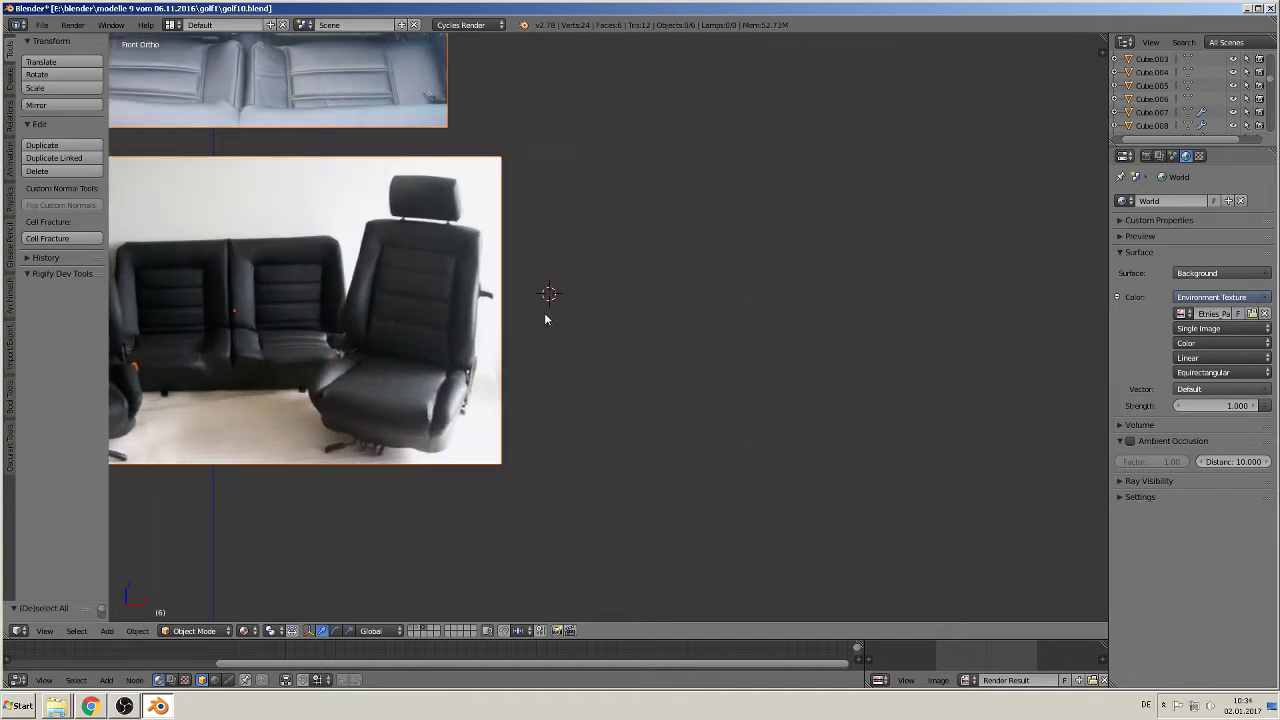
{"action": "left_click", "coordinate": [107, 630]}
{"action": "mouse_move", "coordinate": [121, 615]}
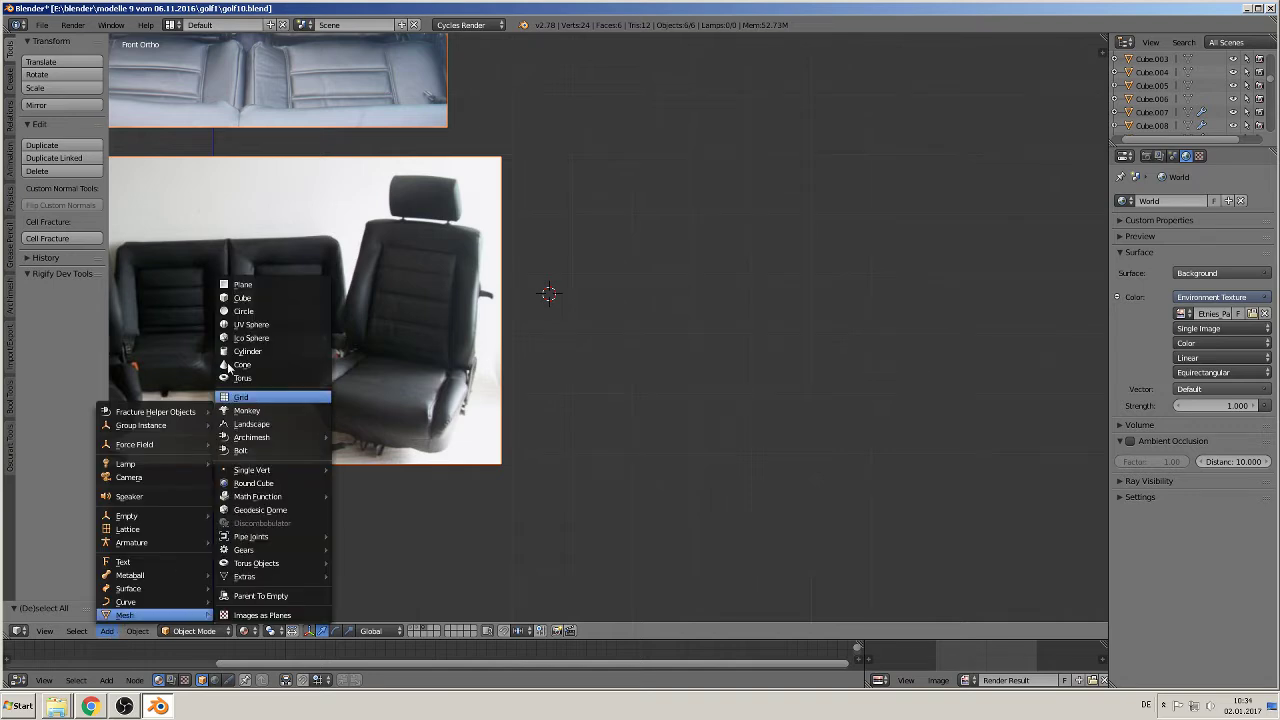
{"action": "left_click", "coordinate": [237, 302]}
{"action": "key", "text": "x"}
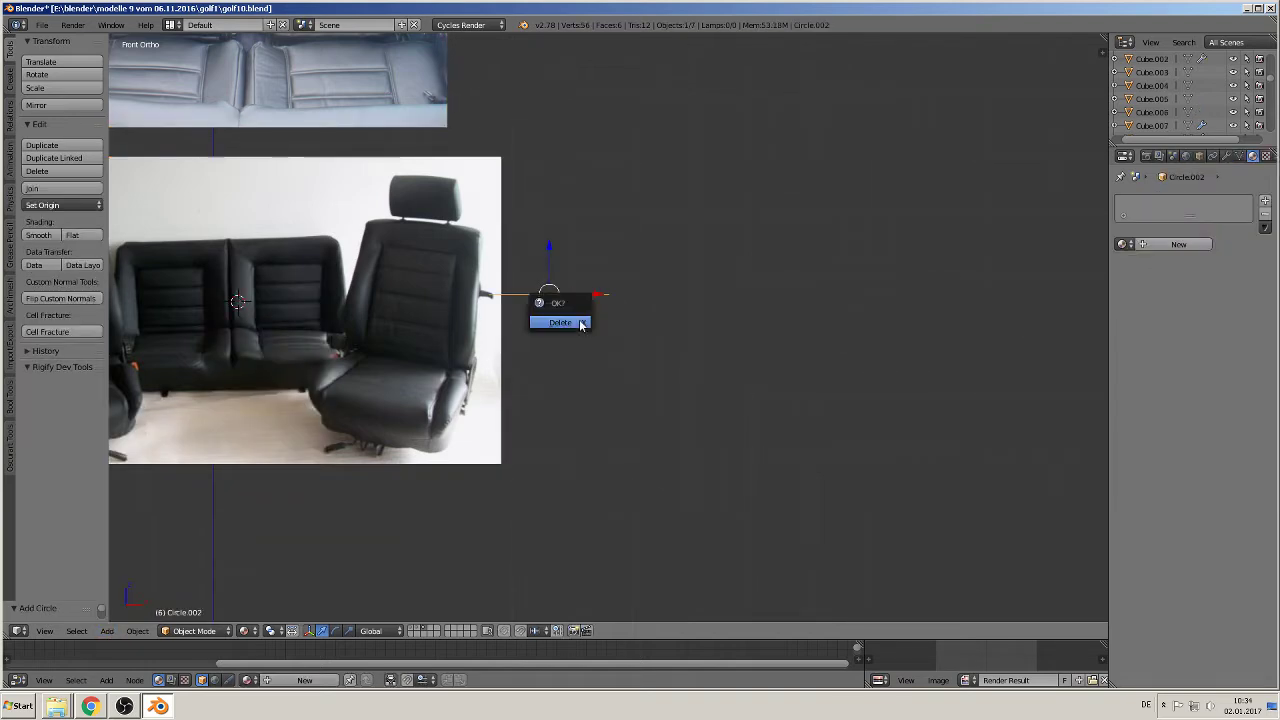
{"action": "left_click", "coordinate": [584, 326]}
Step: Add a cube mesh and move it along X into the empty space beside the seat photo
{"action": "left_click", "coordinate": [112, 636]}
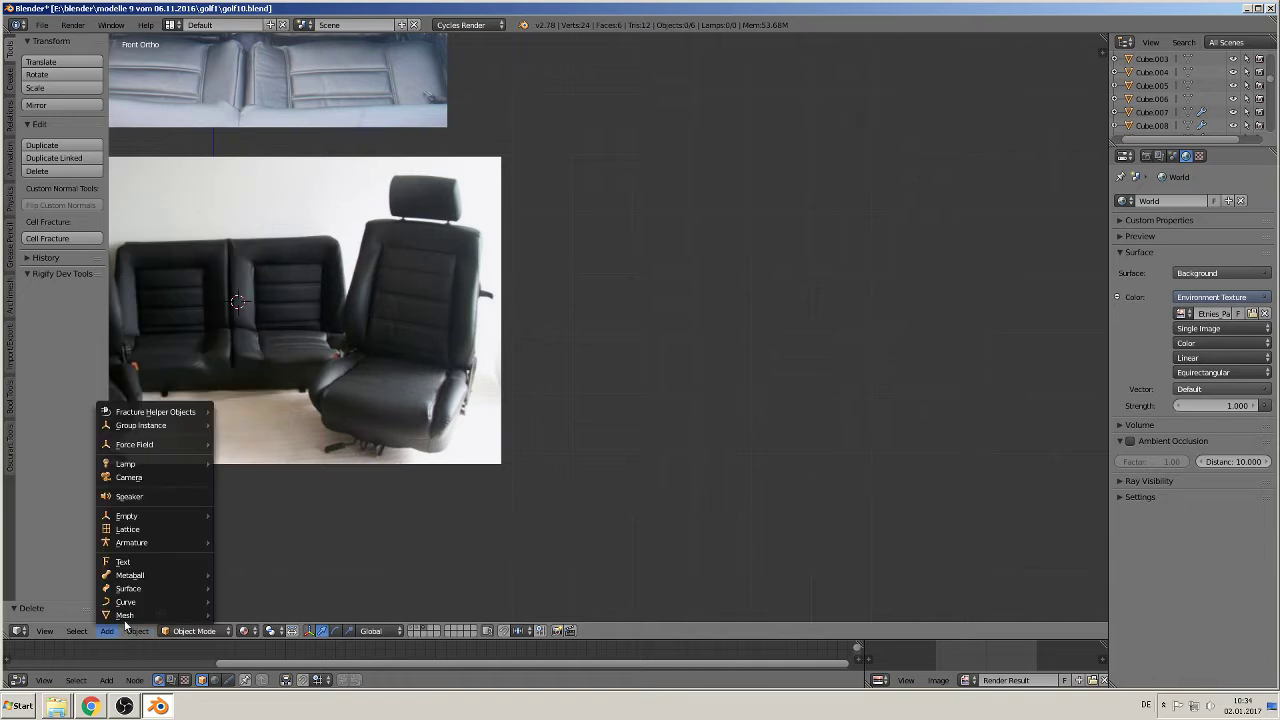
{"action": "mouse_move", "coordinate": [121, 615]}
{"action": "left_click", "coordinate": [241, 298]}
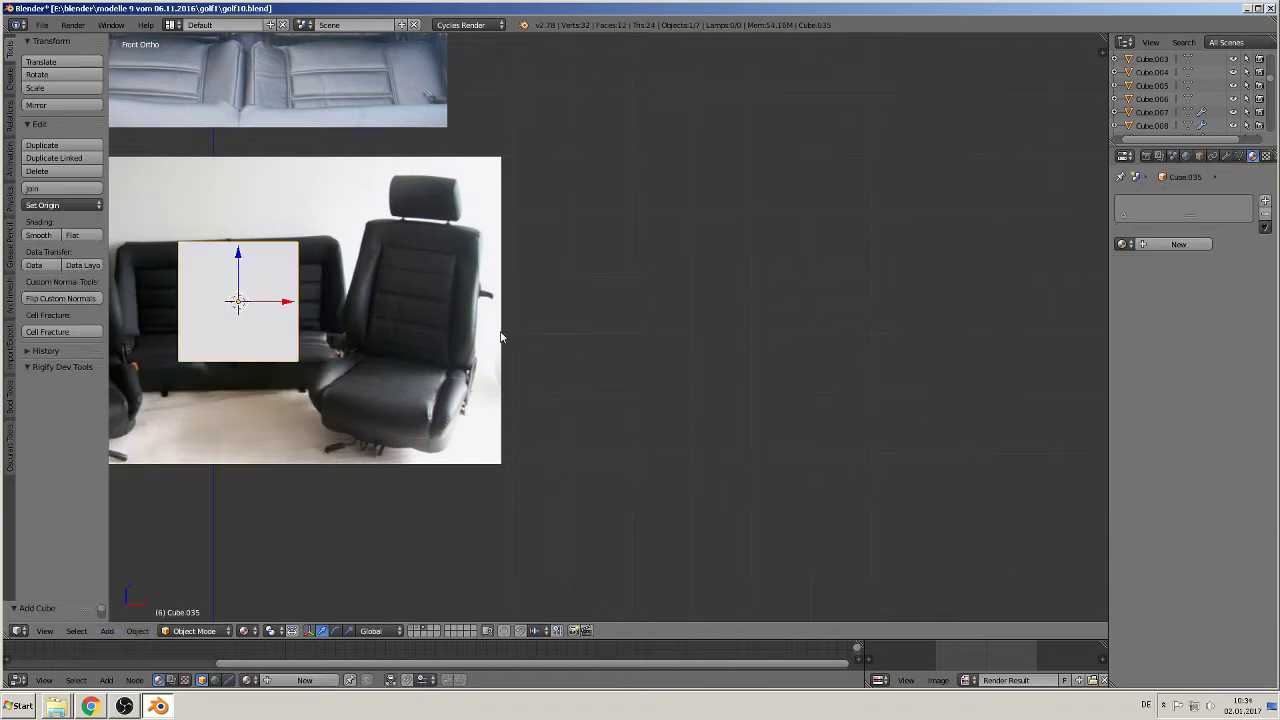
{"action": "left_click_drag", "start_coordinate": [297, 295], "coordinate": [686, 334]}
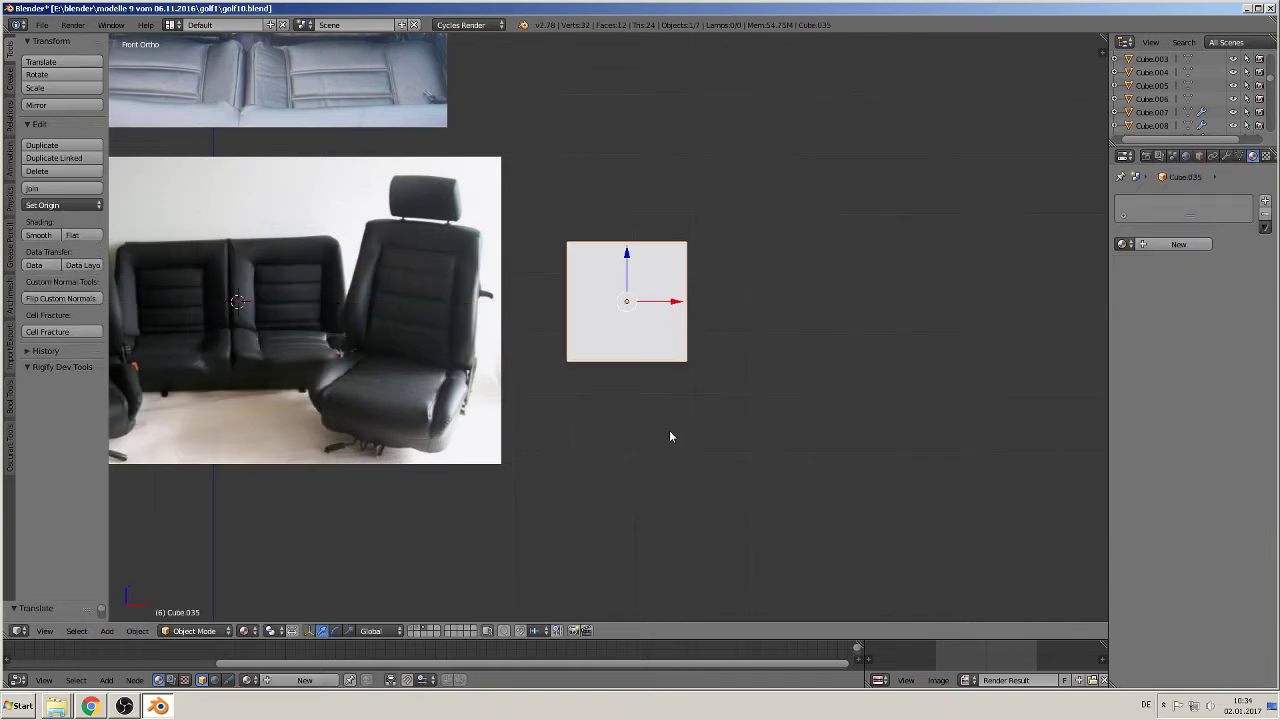
Step: Stretch the cube along Z by a factor of about 1.33
{"action": "key", "text": "s"}
{"action": "key", "text": "z"}
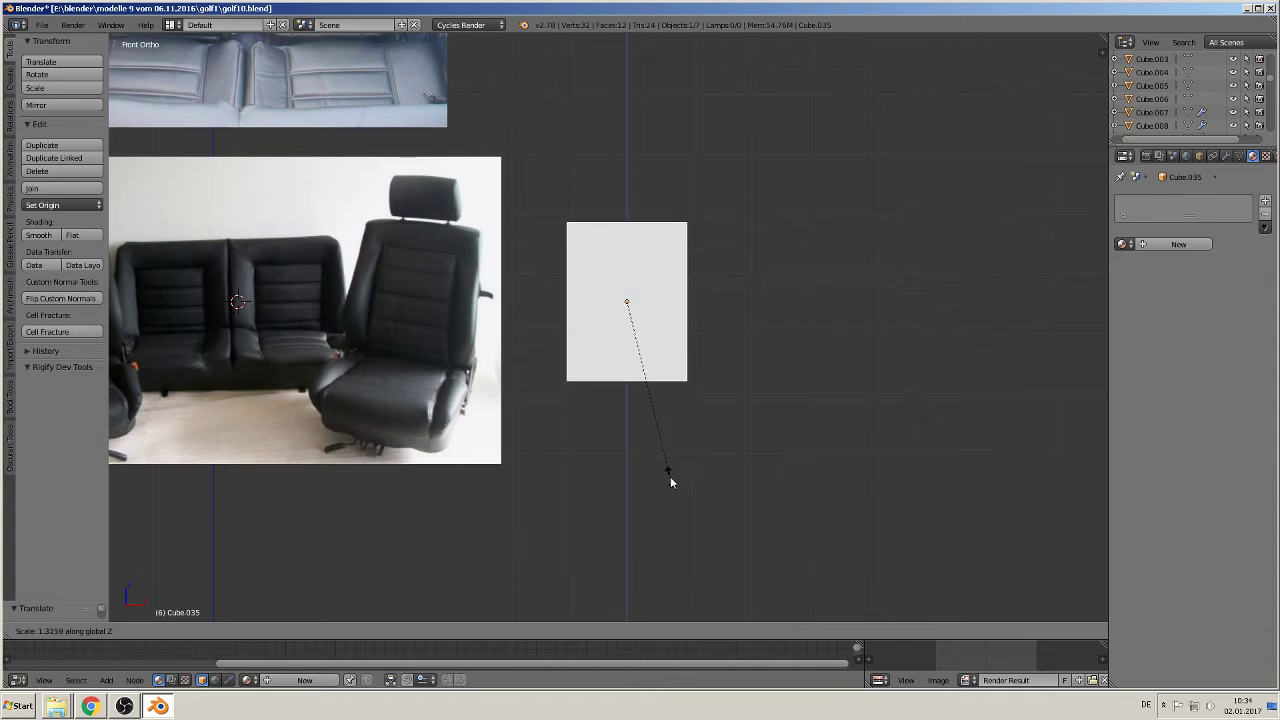
{"action": "left_click", "coordinate": [670, 476]}
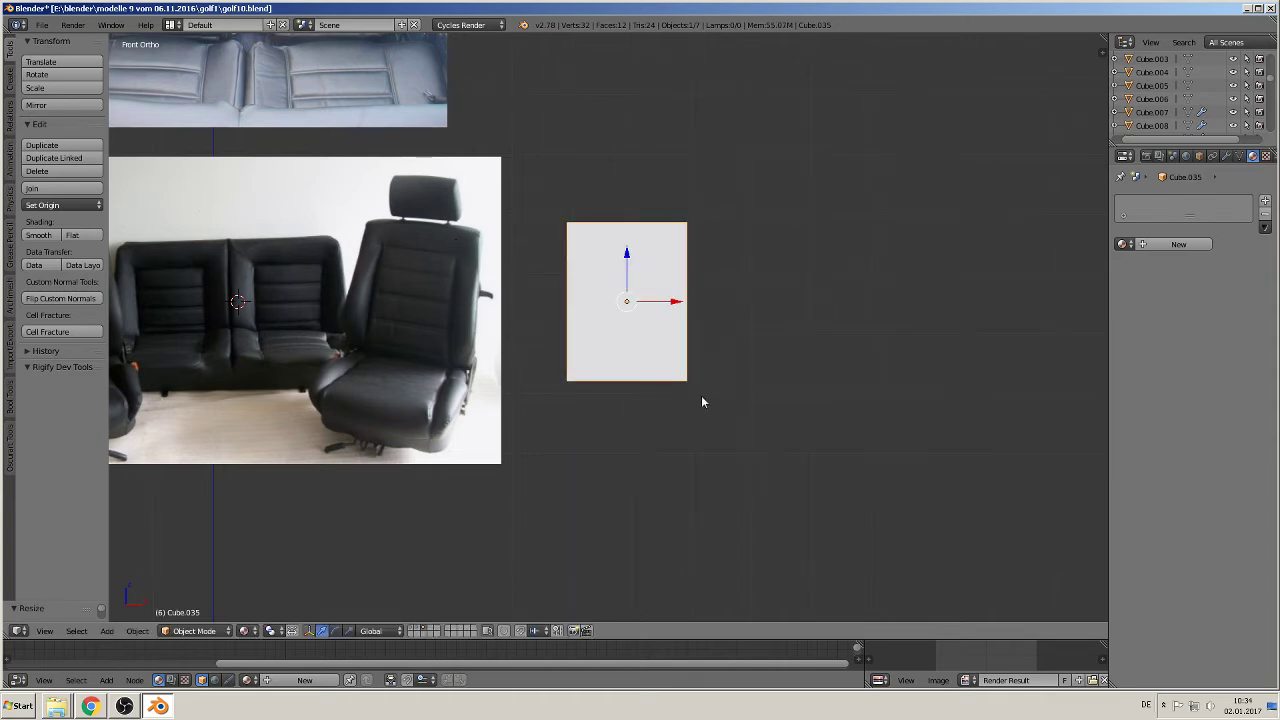
Step: Enter Edit Mode with face selection, select the block's bottom face and return to the front view
{"action": "key", "text": "Tab"}
{"action": "middle_click_drag", "start_coordinate": [654, 400], "coordinate": [554, 520]}
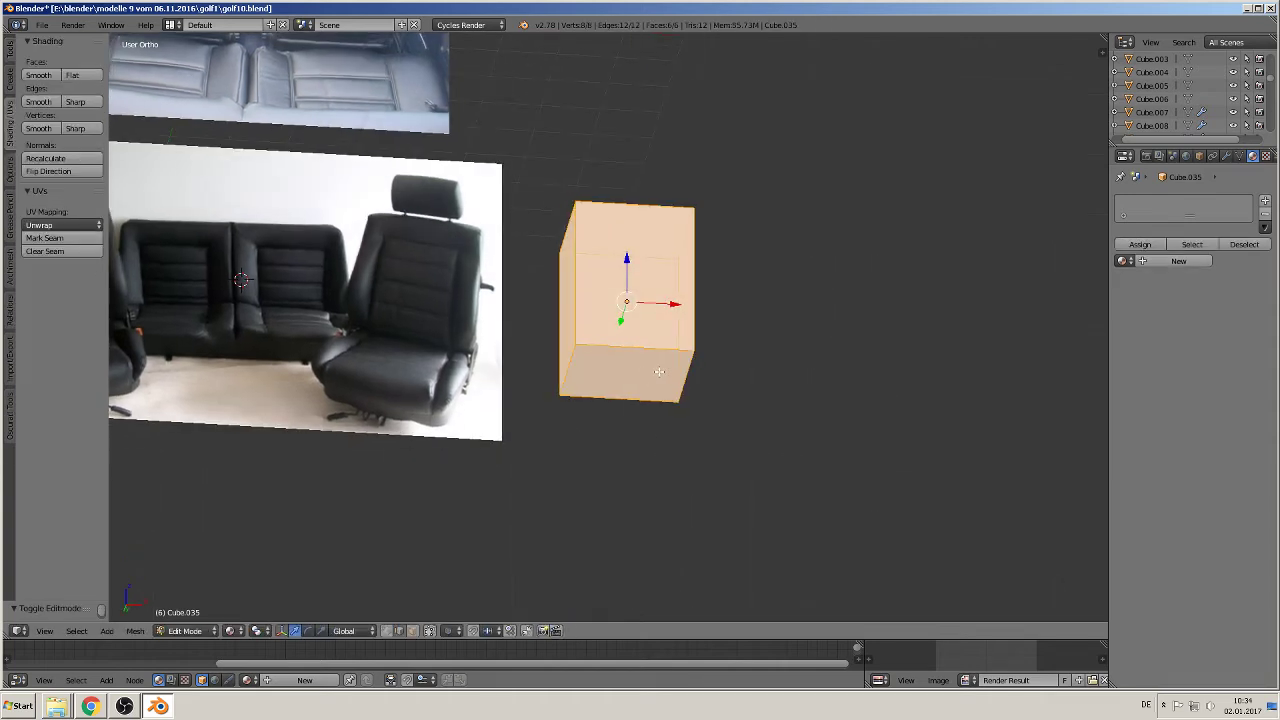
{"action": "left_click", "coordinate": [412, 630]}
{"action": "right_click", "coordinate": [624, 375]}
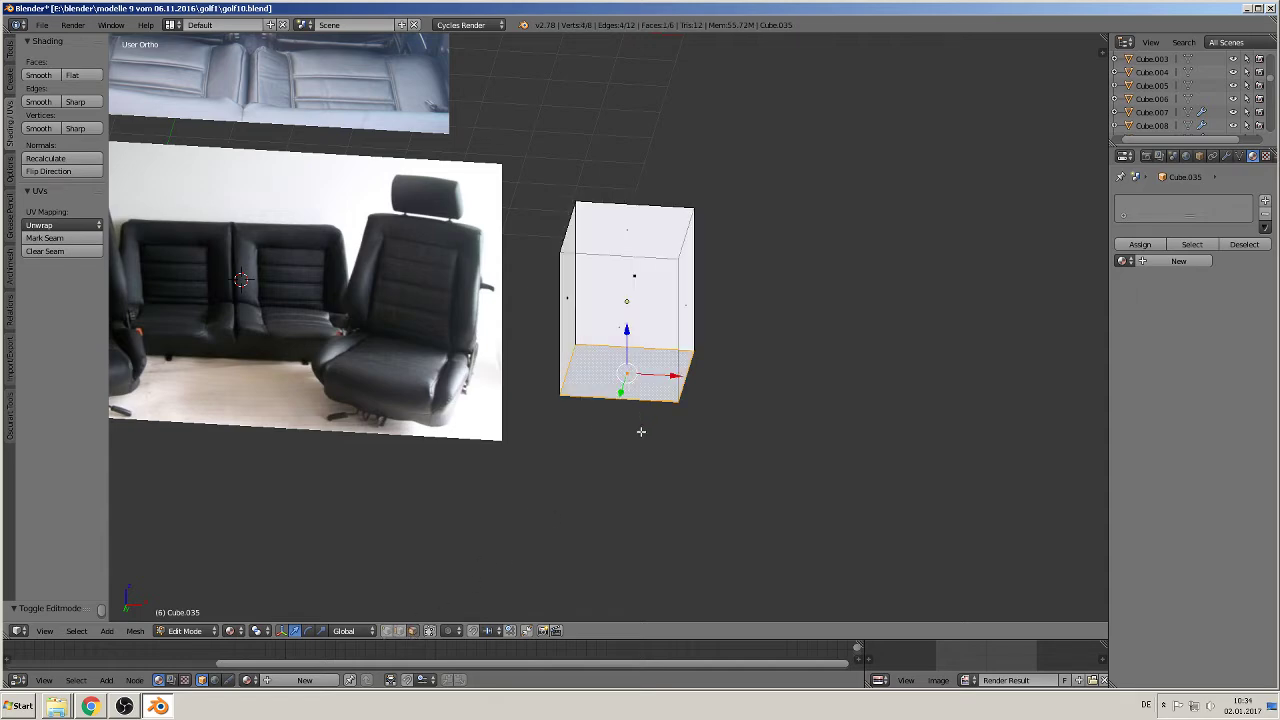
{"action": "key", "text": "KP_7"}
{"action": "key", "text": "KP_1"}
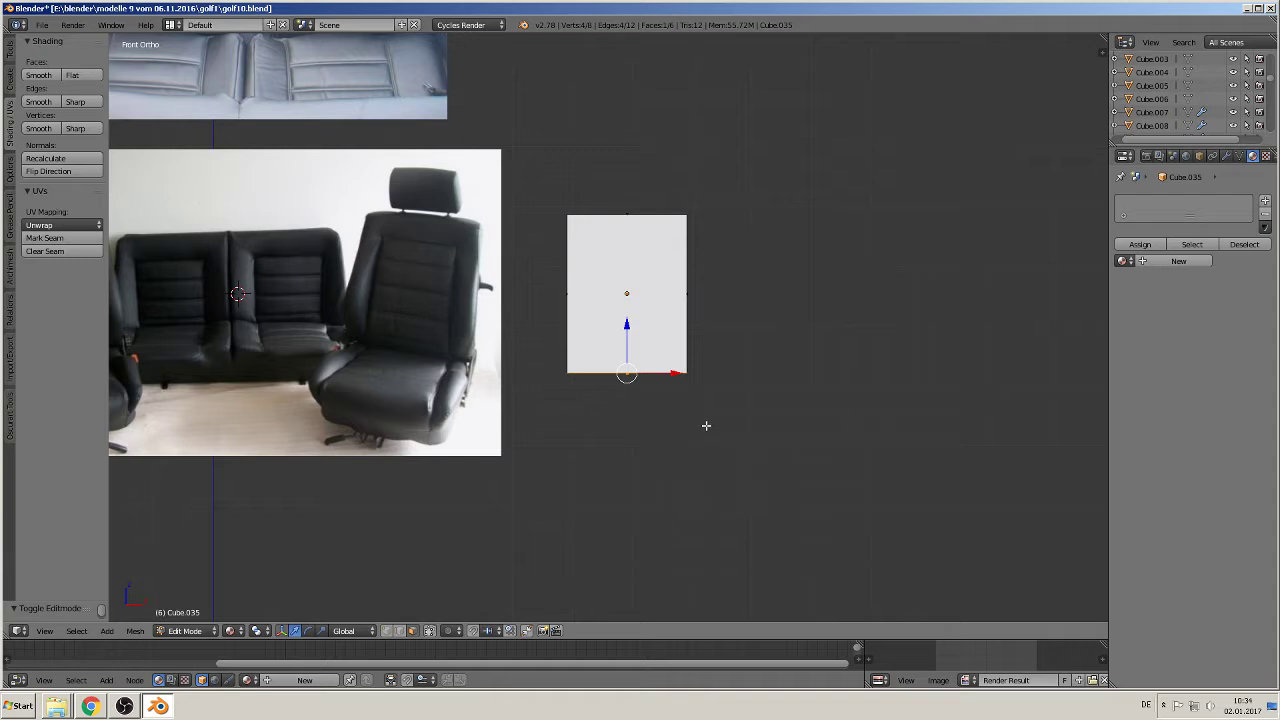
{"action": "key", "text": "s"}
{"action": "key", "text": "x"}
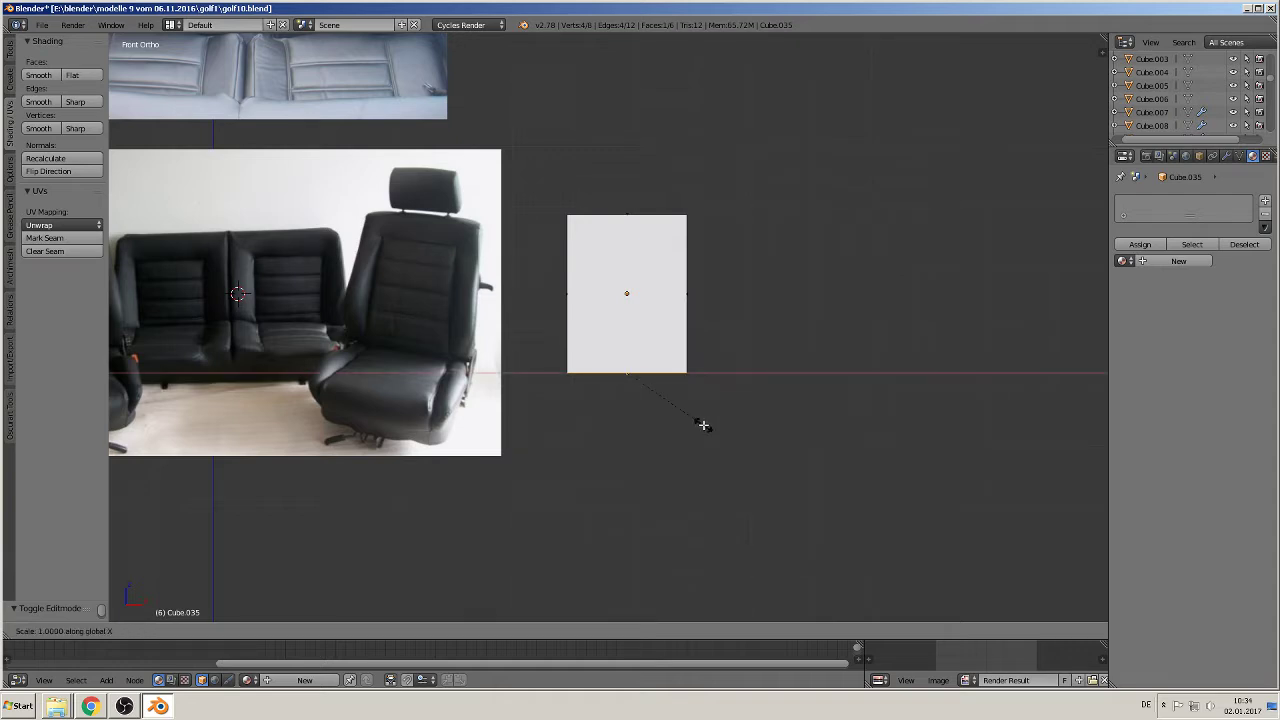
{"action": "right_click", "coordinate": [704, 425]}
Step: Widen the bottom face along X by a factor of about 1.11 to taper the block
{"action": "key", "text": "s"}
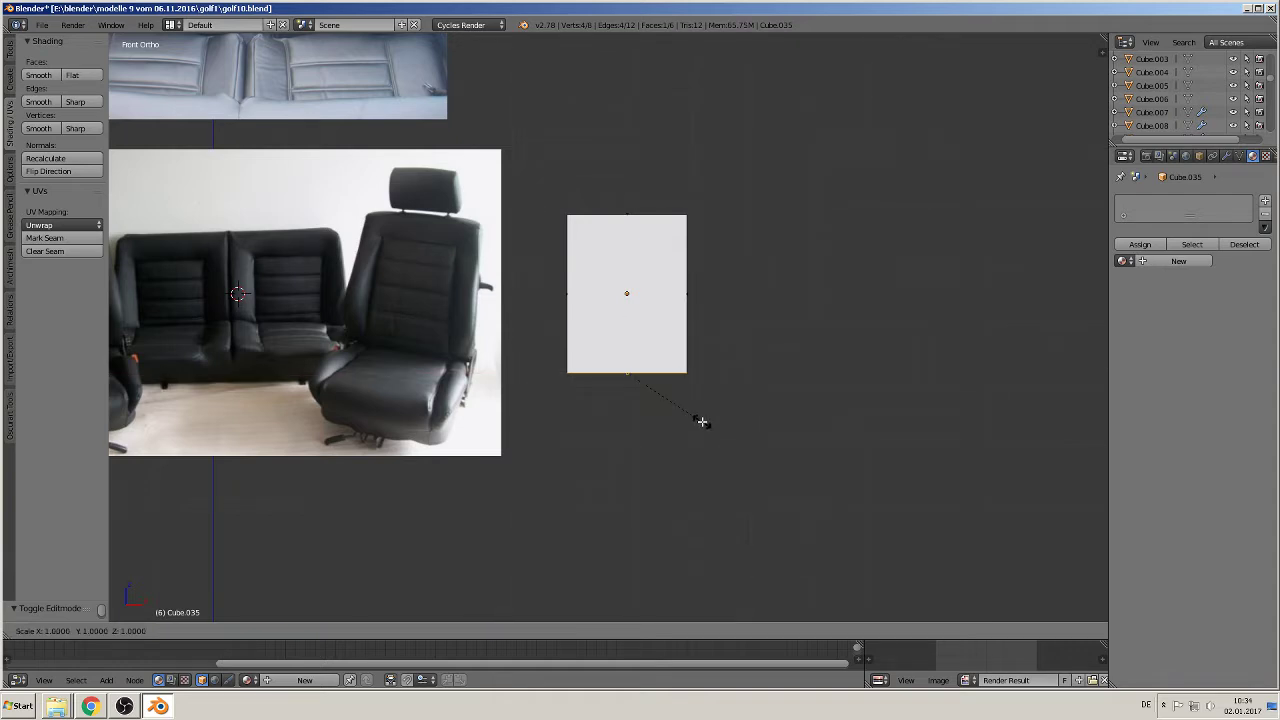
{"action": "key", "text": "x"}
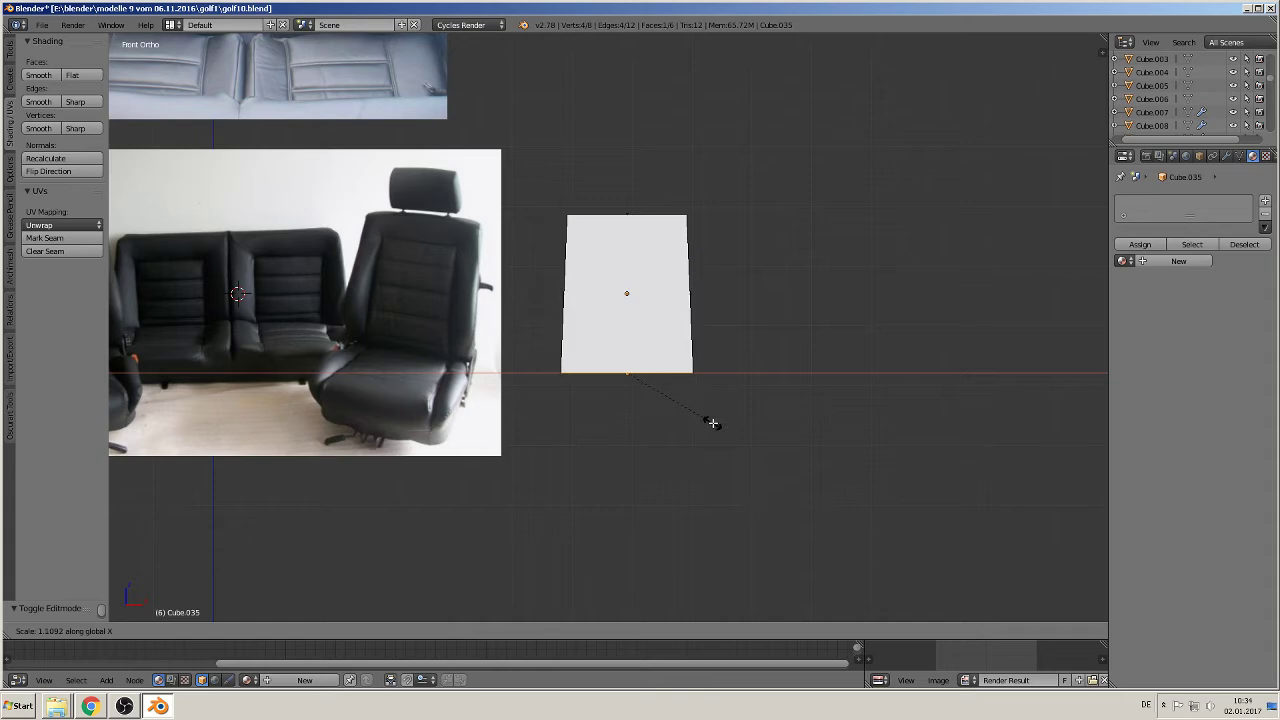
{"action": "left_click", "coordinate": [712, 424]}
Step: Return to Object Mode and scale the block down along Y to a slim backrest thickness
{"action": "middle_click_drag", "start_coordinate": [672, 390], "coordinate": [714, 424]}
{"action": "key", "text": "Tab"}
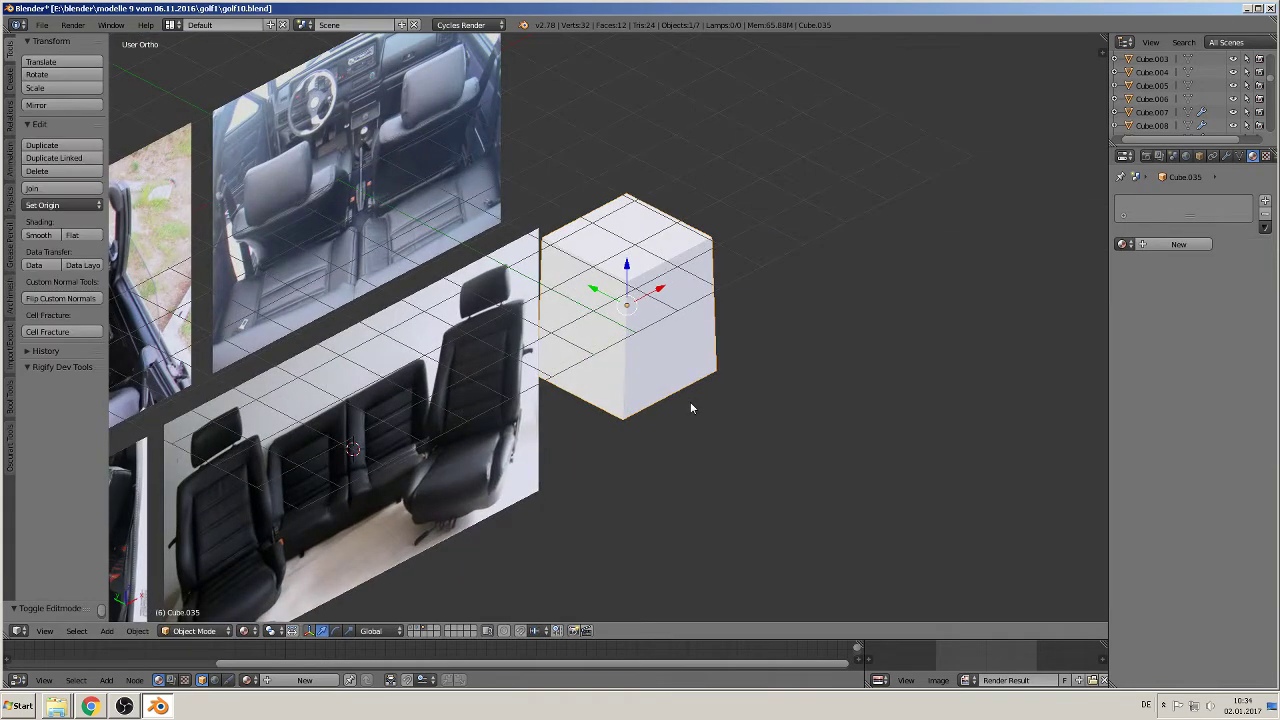
{"action": "key", "text": "s"}
{"action": "key", "text": "y"}
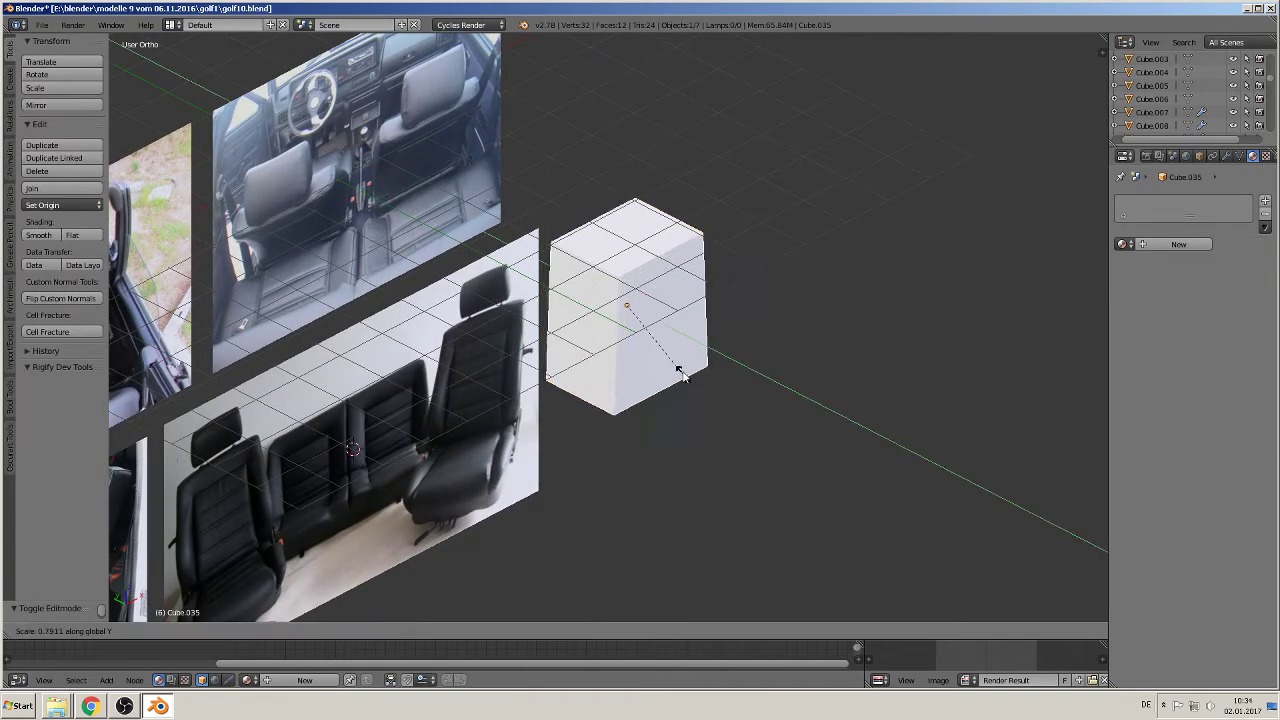
{"action": "left_click", "coordinate": [655, 332]}
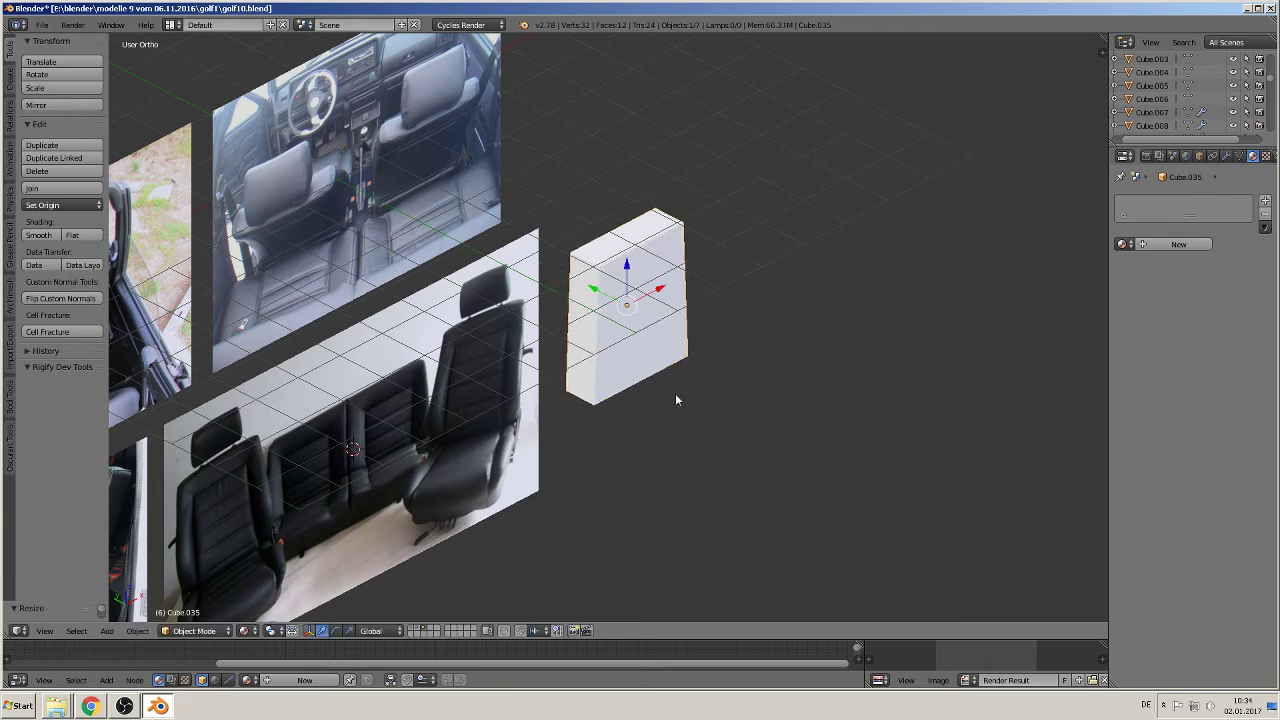
Step: Add one horizontal loop cut around the block and slide it close to the top edge, at about -0.72
{"action": "middle_click_drag", "start_coordinate": [677, 397], "coordinate": [588, 356]}
{"action": "scroll", "coordinate": [600, 358], "scroll_direction": "up", "scroll_amount": 2}
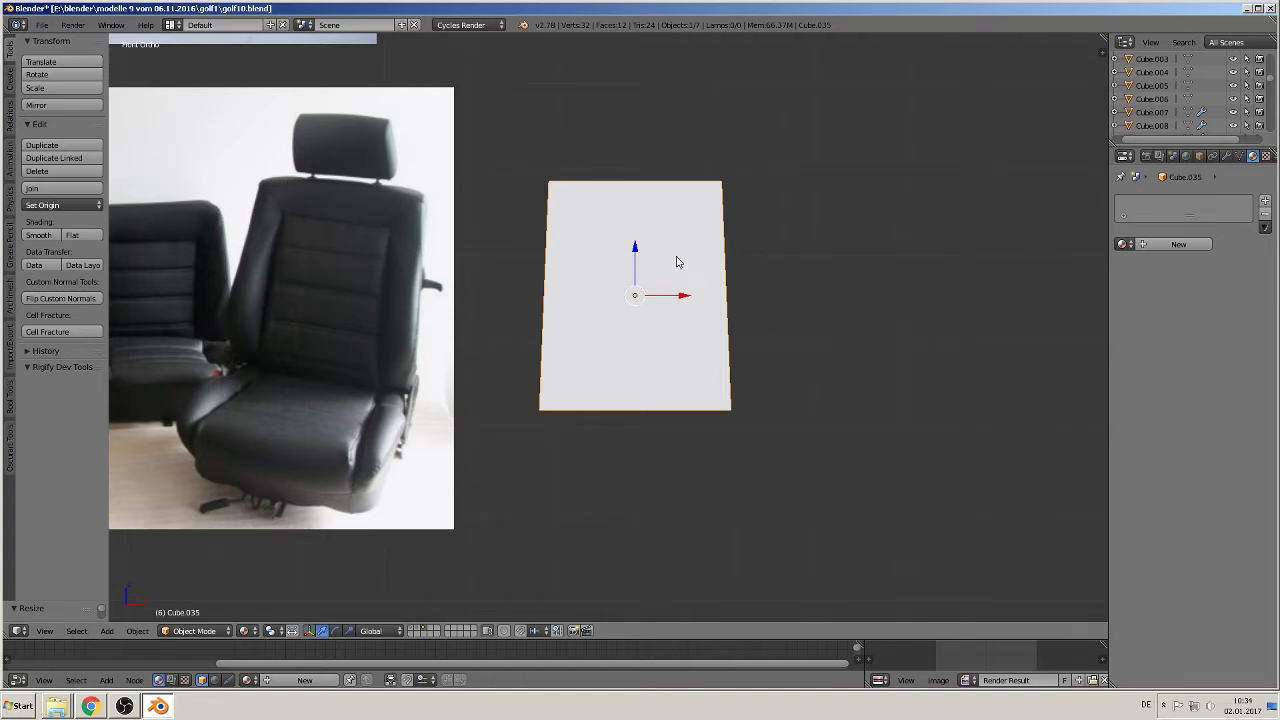
{"action": "key", "text": "Tab"}
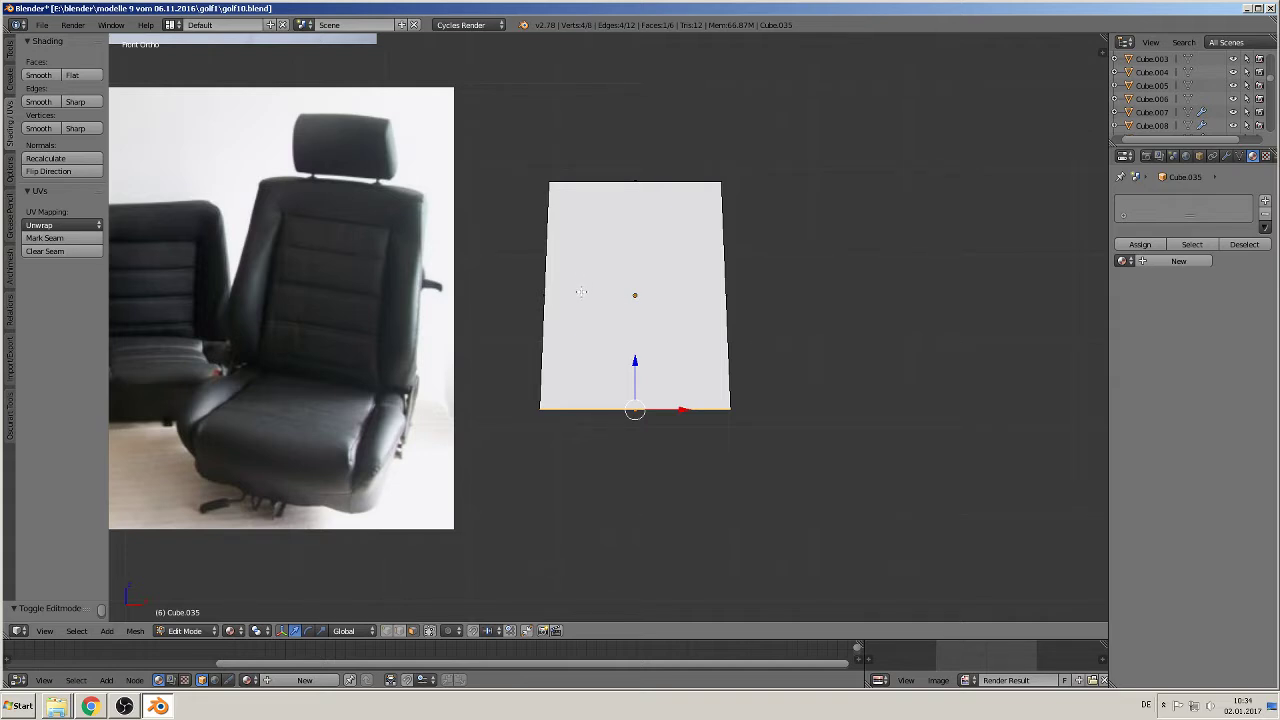
{"action": "key", "text": "ctrl+r"}
{"action": "left_click", "coordinate": [581, 292]}
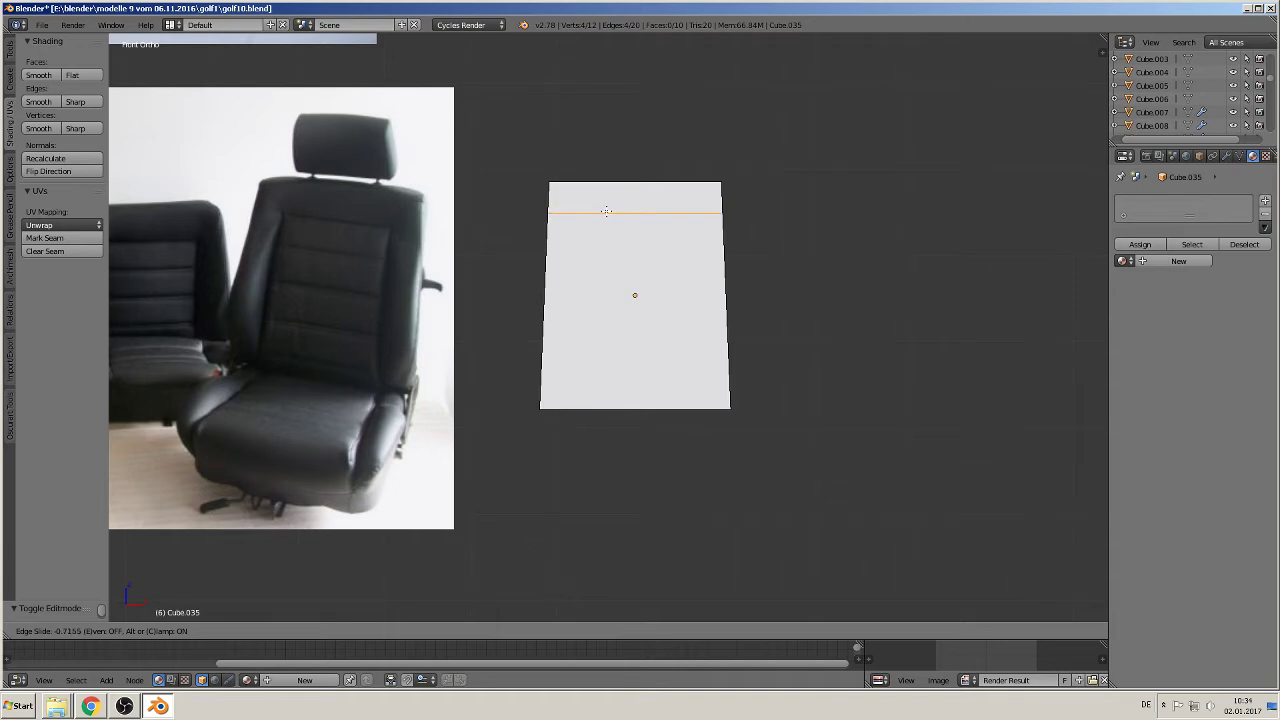
{"action": "left_click", "coordinate": [606, 211]}
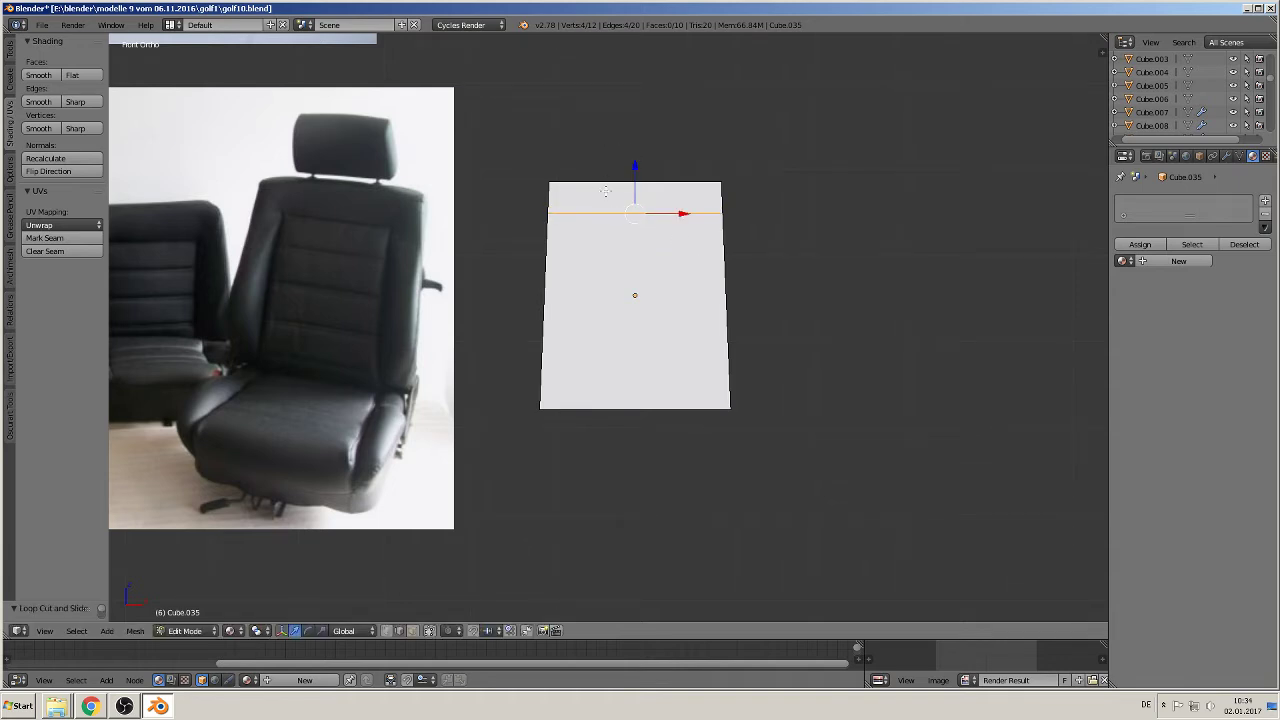
Step: Add two vertical loop cuts to the block and spread them apart along X by a factor of about 1.66
{"action": "key", "text": "ctrl+r"}
{"action": "scroll", "coordinate": [605, 188], "scroll_direction": "up", "scroll_amount": 1}
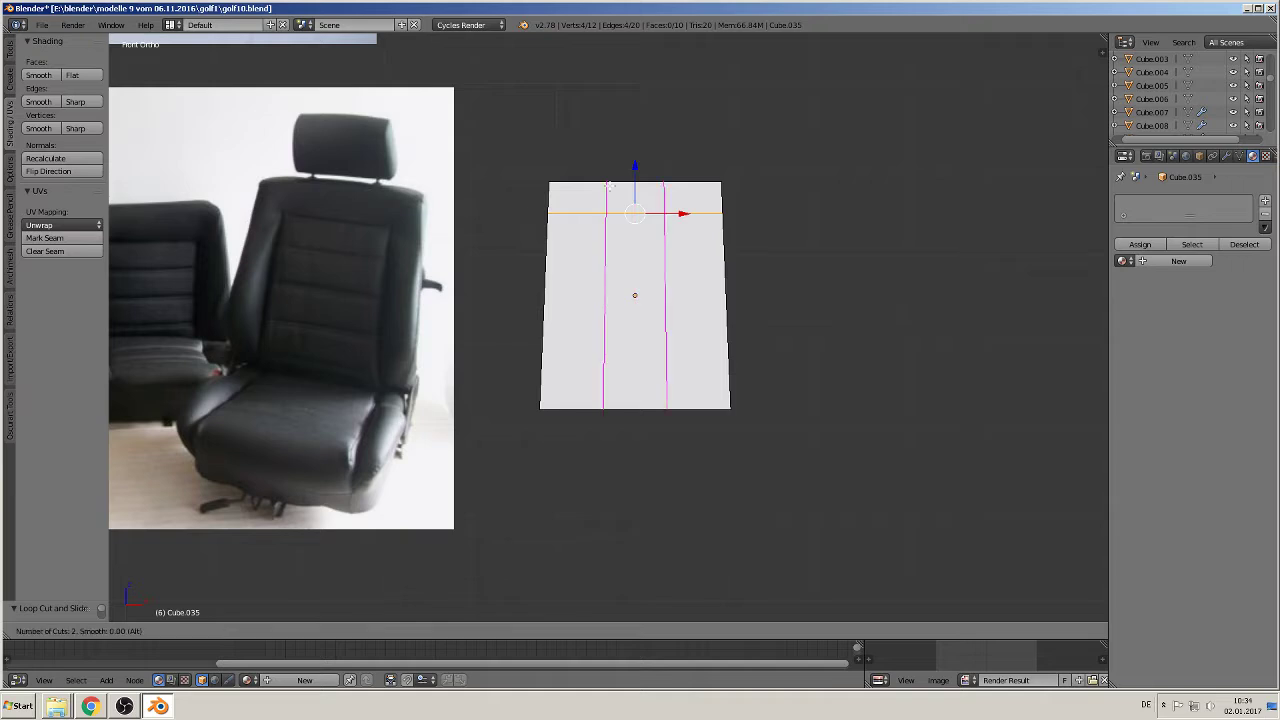
{"action": "left_click", "coordinate": [608, 187]}
{"action": "right_click", "coordinate": [609, 186]}
{"action": "key", "text": "s"}
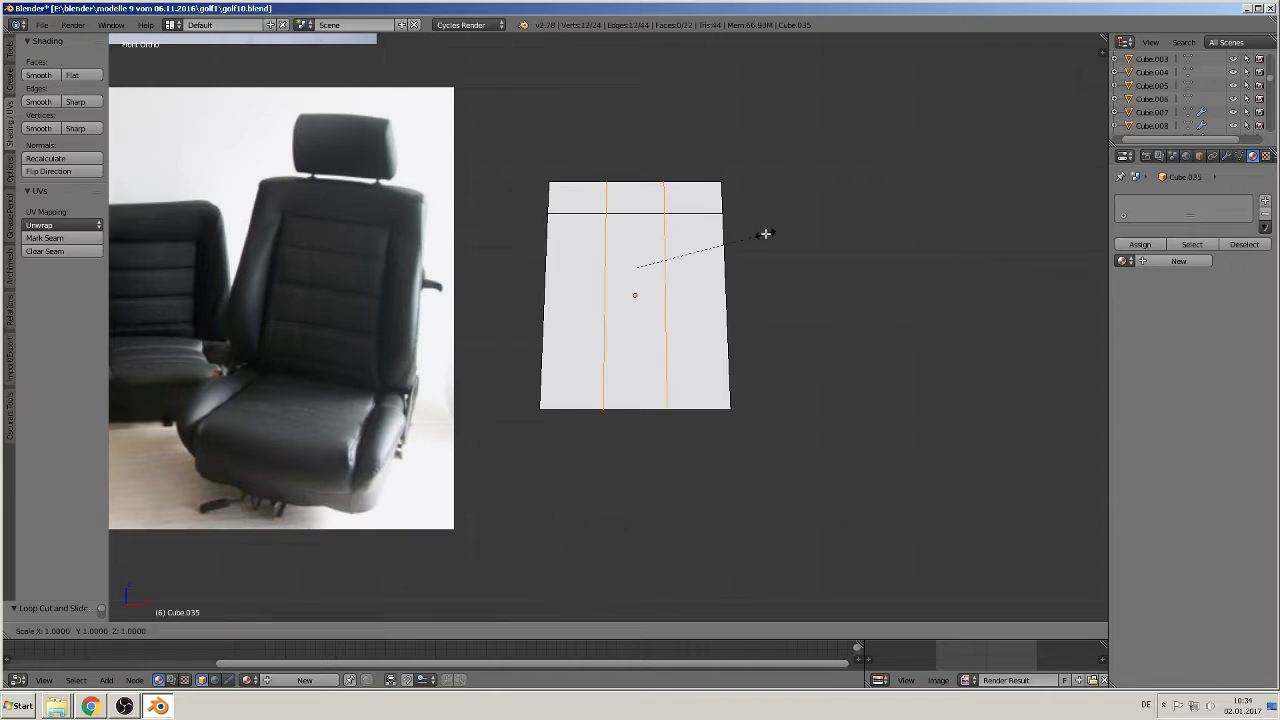
{"action": "key", "text": "x"}
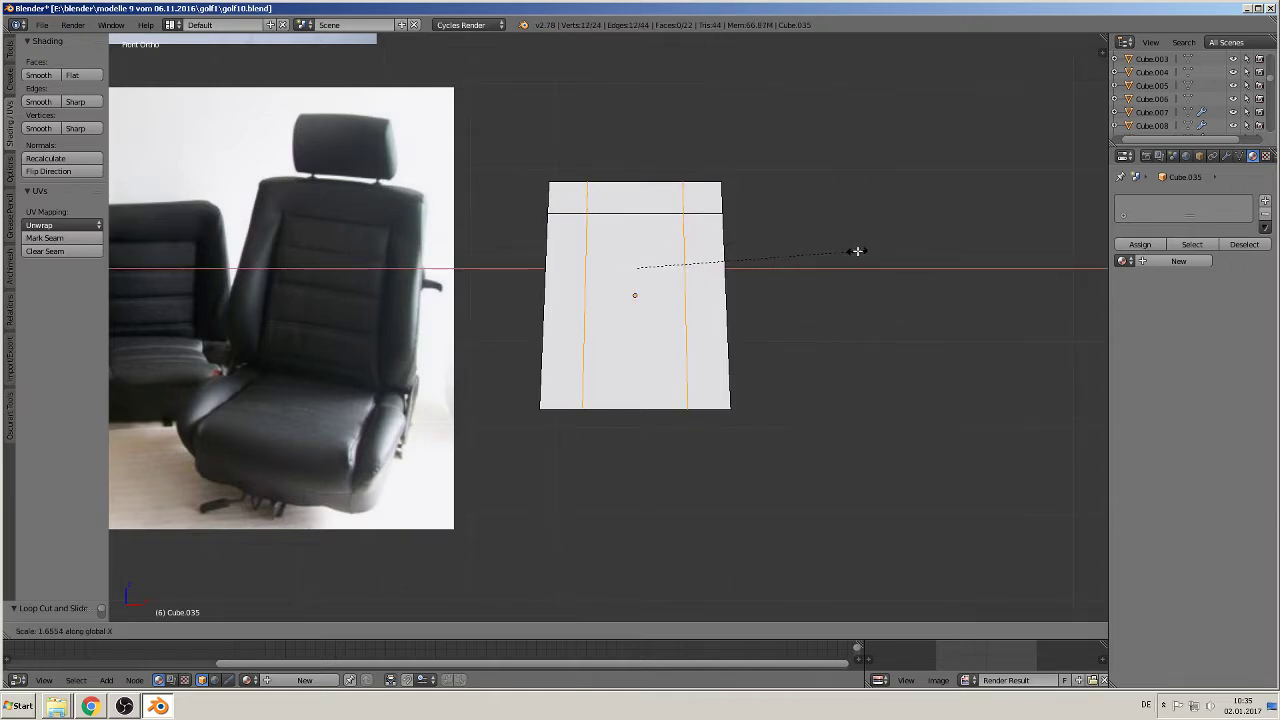
{"action": "left_click", "coordinate": [857, 251]}
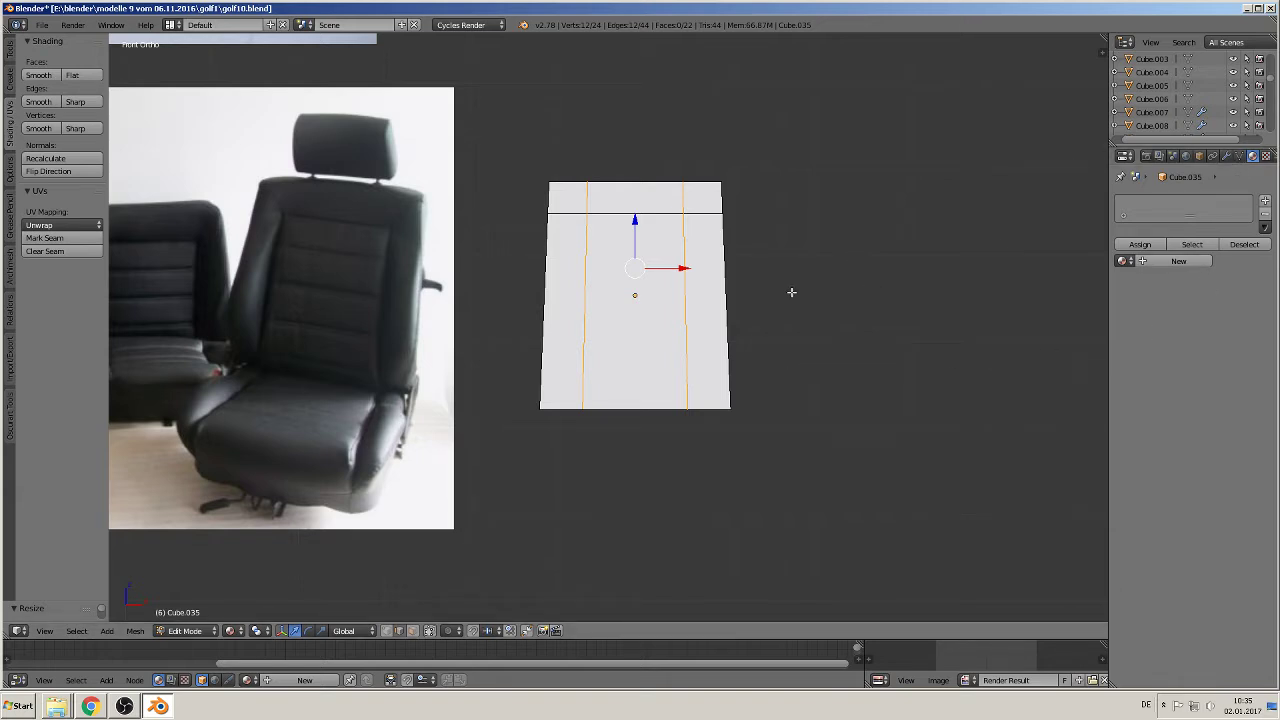
Step: Leave Edit Mode and add a Subdivision Surface modifier to the block with 2 view subdivisions
{"action": "key", "text": "Tab"}
{"action": "left_click", "coordinate": [1227, 156]}
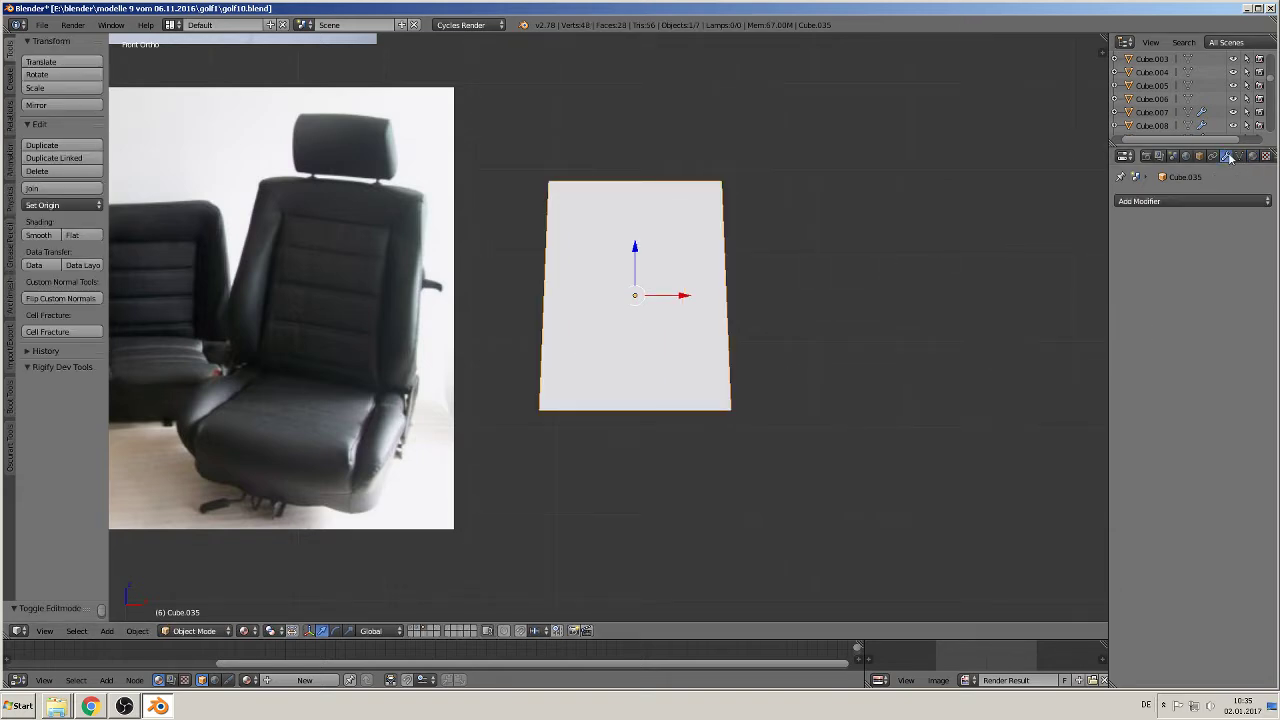
{"action": "left_click", "coordinate": [1147, 202]}
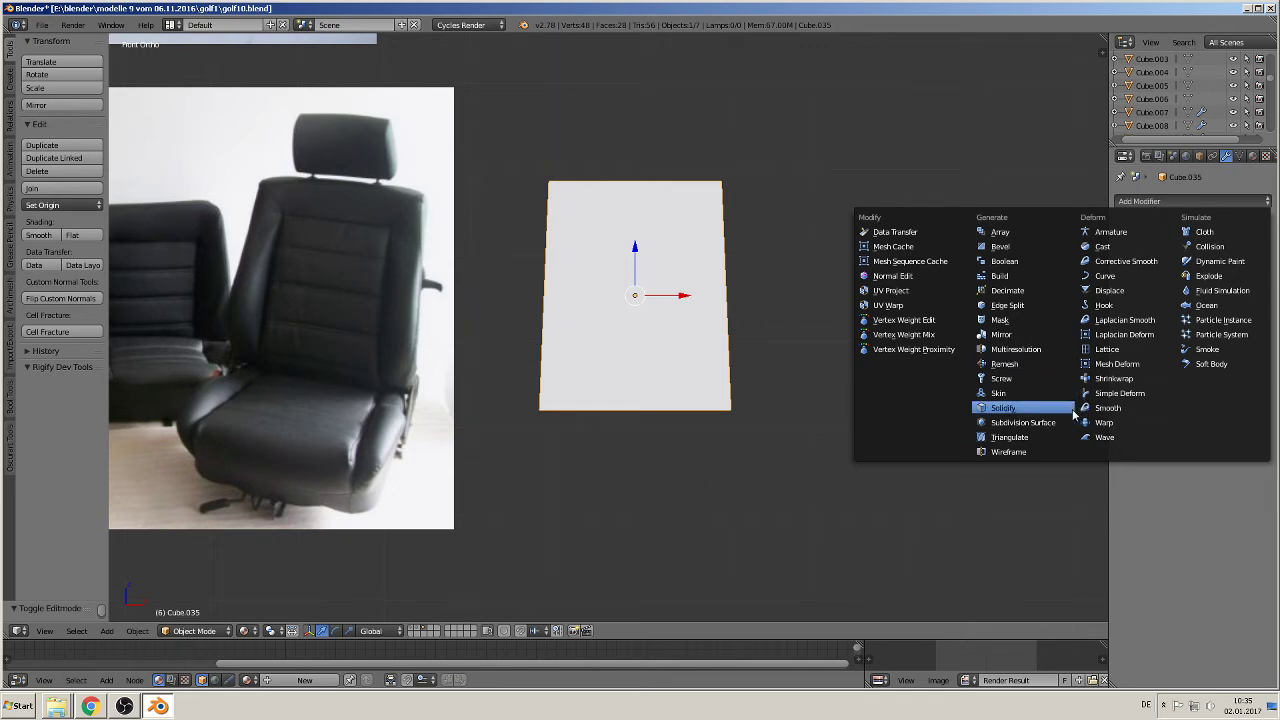
{"action": "left_click", "coordinate": [990, 422]}
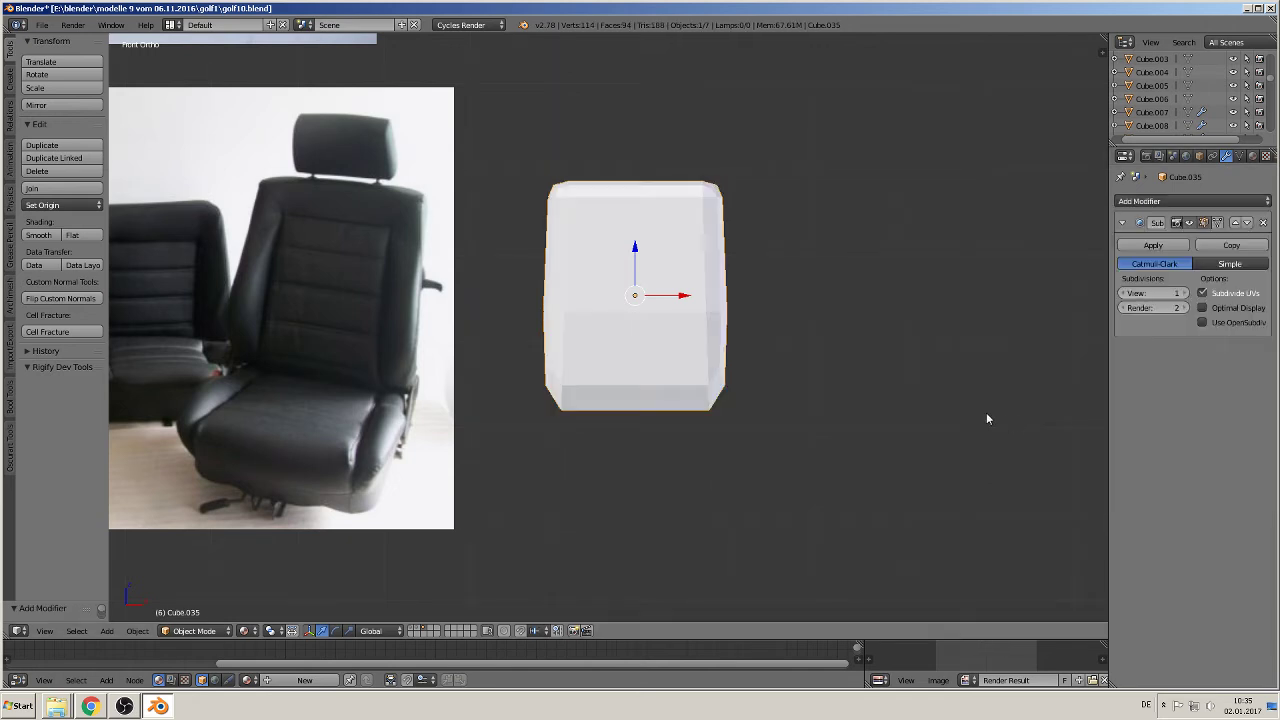
{"action": "left_click", "coordinate": [1182, 293]}
{"action": "middle_click_drag", "start_coordinate": [820, 362], "coordinate": [672, 380]}
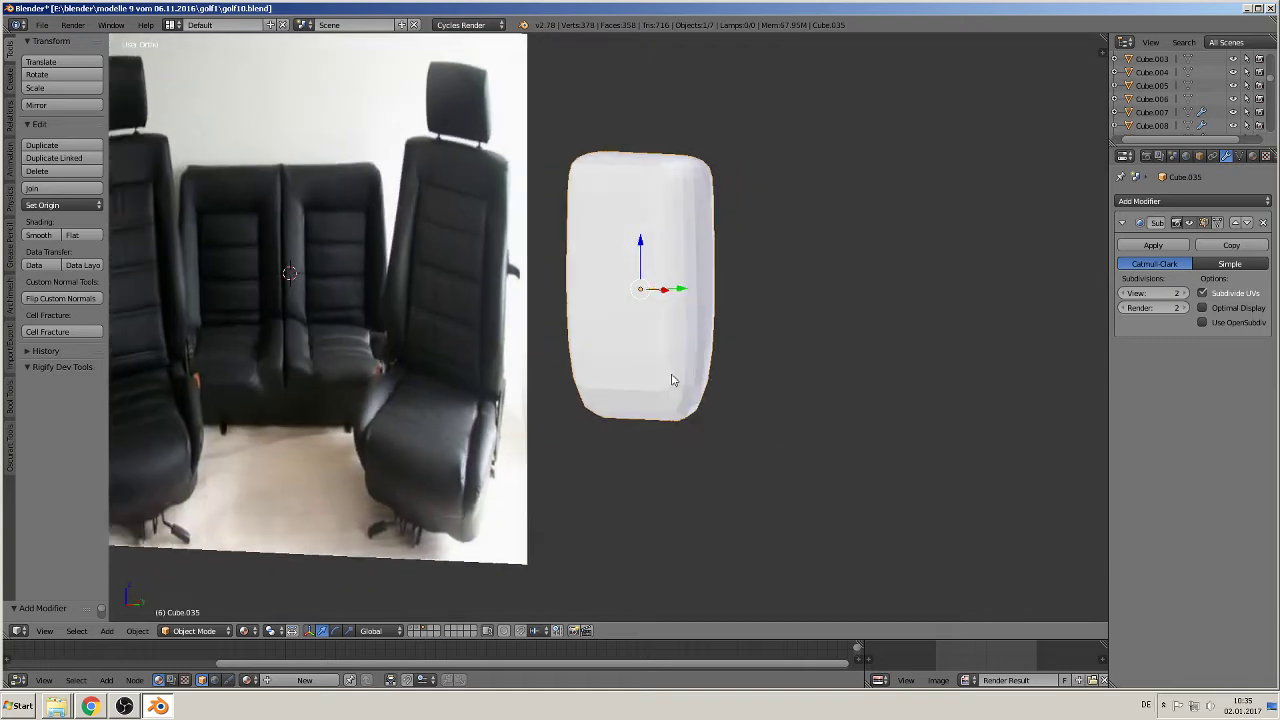
{"action": "scroll", "coordinate": [672, 385], "scroll_direction": "up", "scroll_amount": 2}
{"action": "scroll", "coordinate": [674, 390], "scroll_direction": "down", "scroll_amount": 2}
{"action": "scroll", "coordinate": [686, 404], "scroll_direction": "up", "scroll_amount": 2}
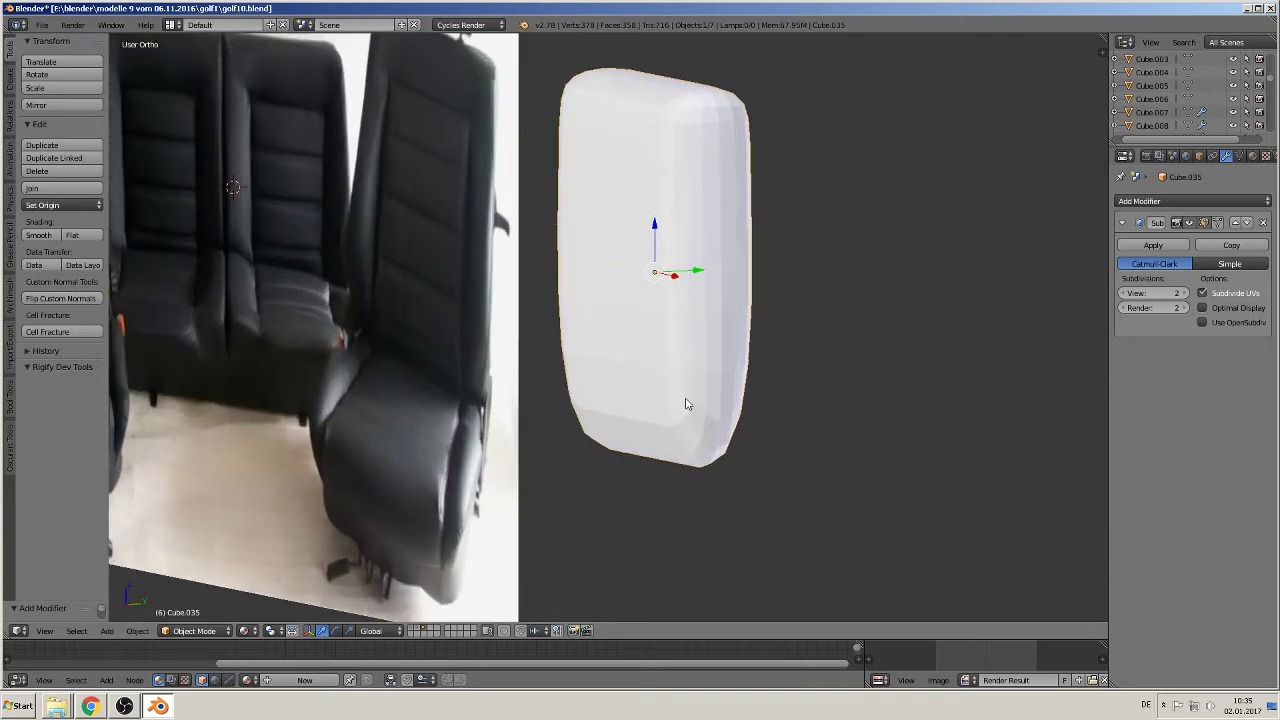
{"action": "scroll", "coordinate": [700, 400], "scroll_direction": "down", "scroll_amount": 2}
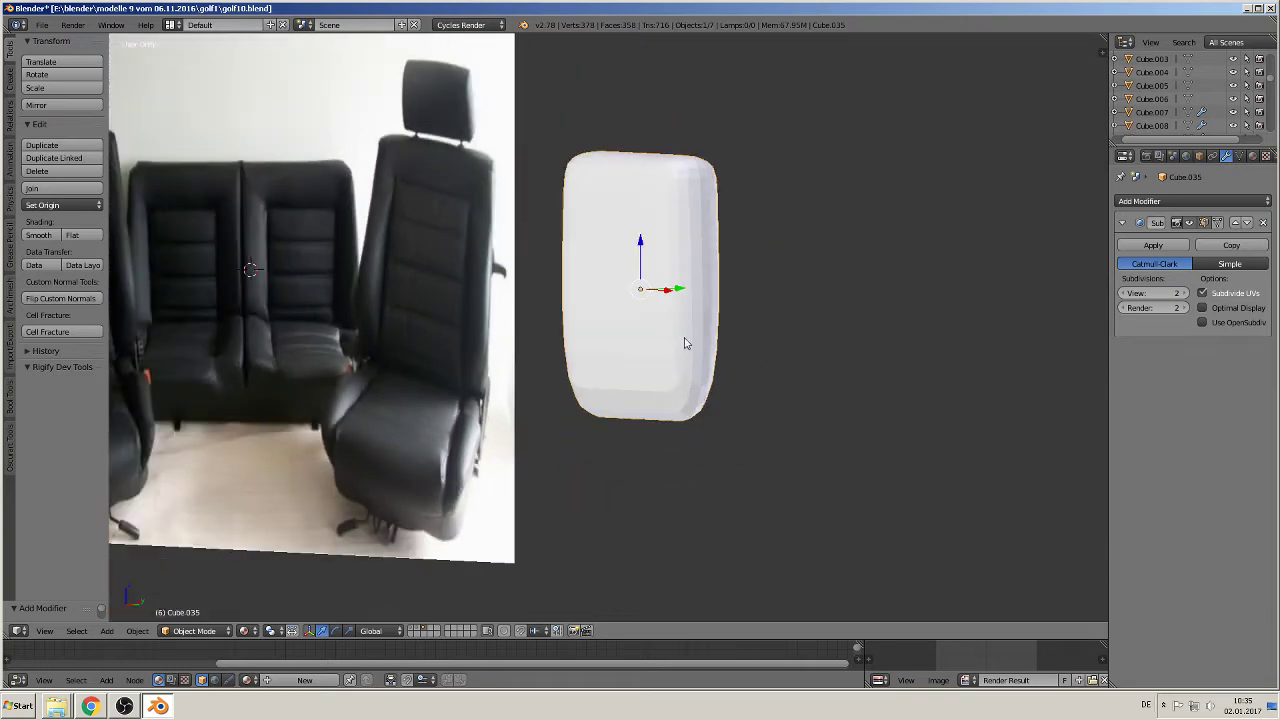
Step: Add one horizontal loop cut around the block in Edit Mode and slide it toward the bottom edge, at about 0.63
{"action": "key", "text": "Tab"}
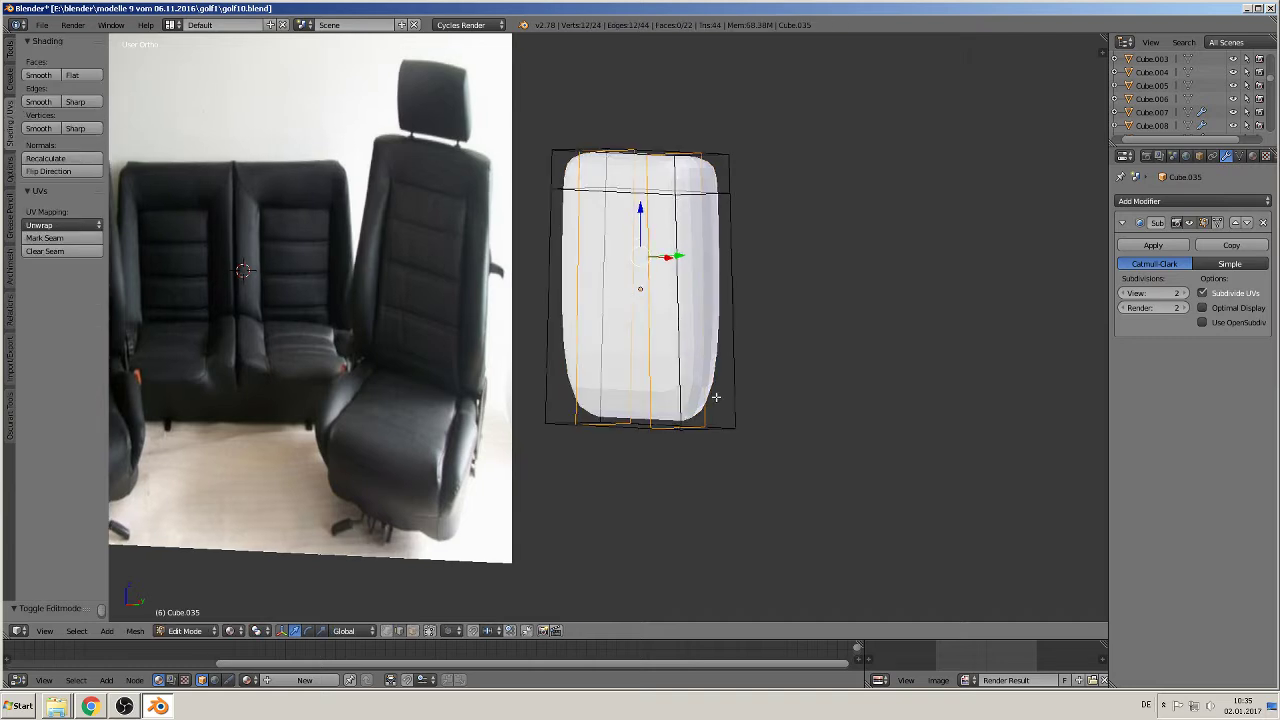
{"action": "key", "text": "KP_1"}
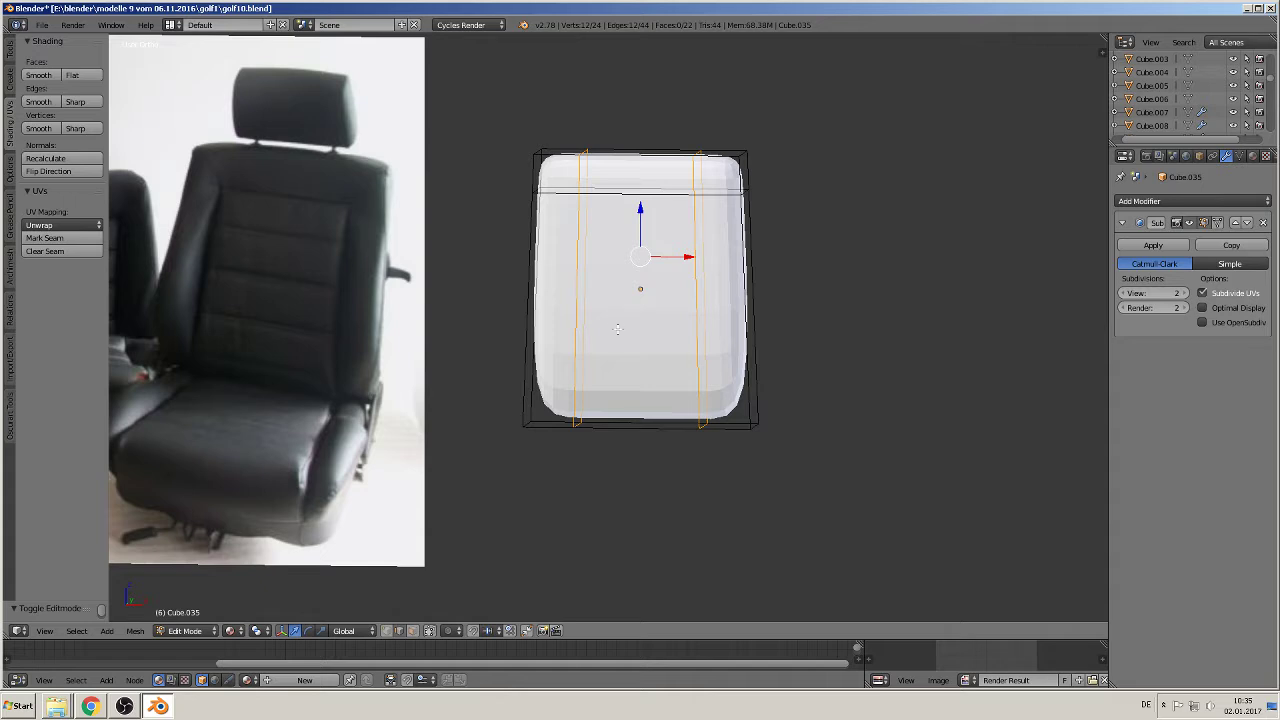
{"action": "key", "text": "ctrl+r"}
{"action": "left_click", "coordinate": [620, 310]}
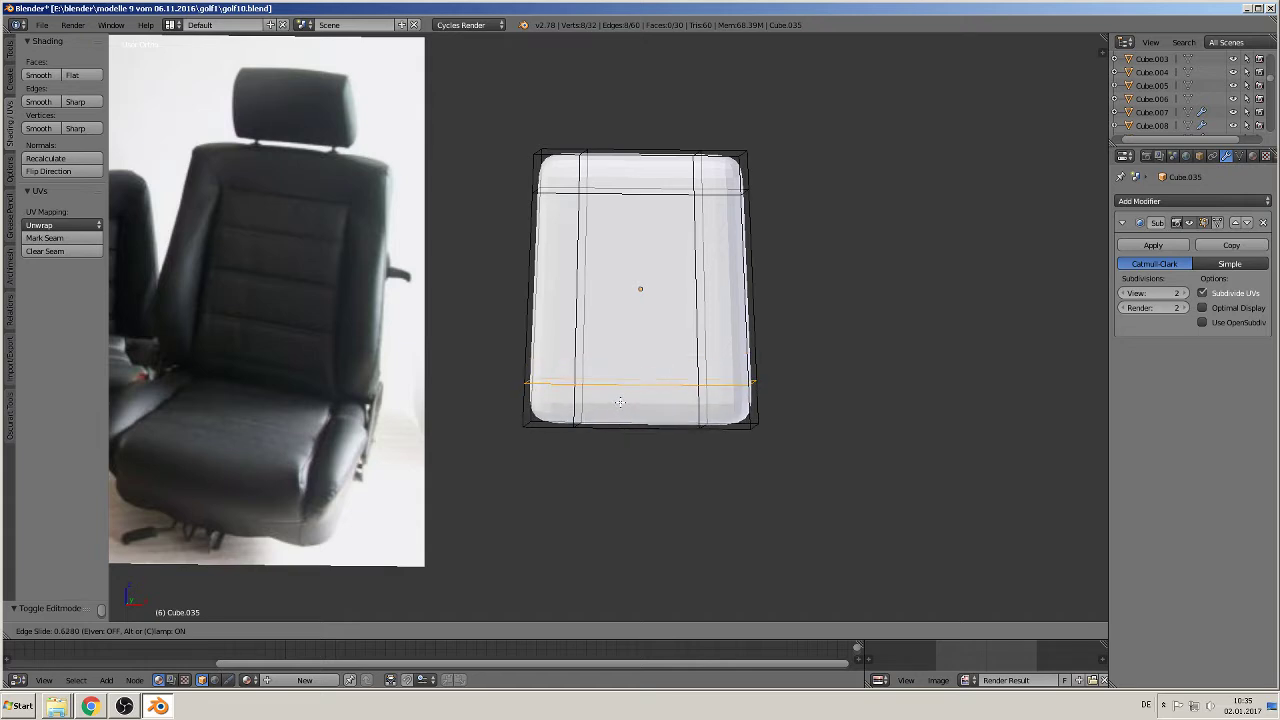
{"action": "left_click", "coordinate": [620, 402]}
Step: Return to Object Mode and apply smooth shading to the backrest
{"action": "key", "text": "Tab"}
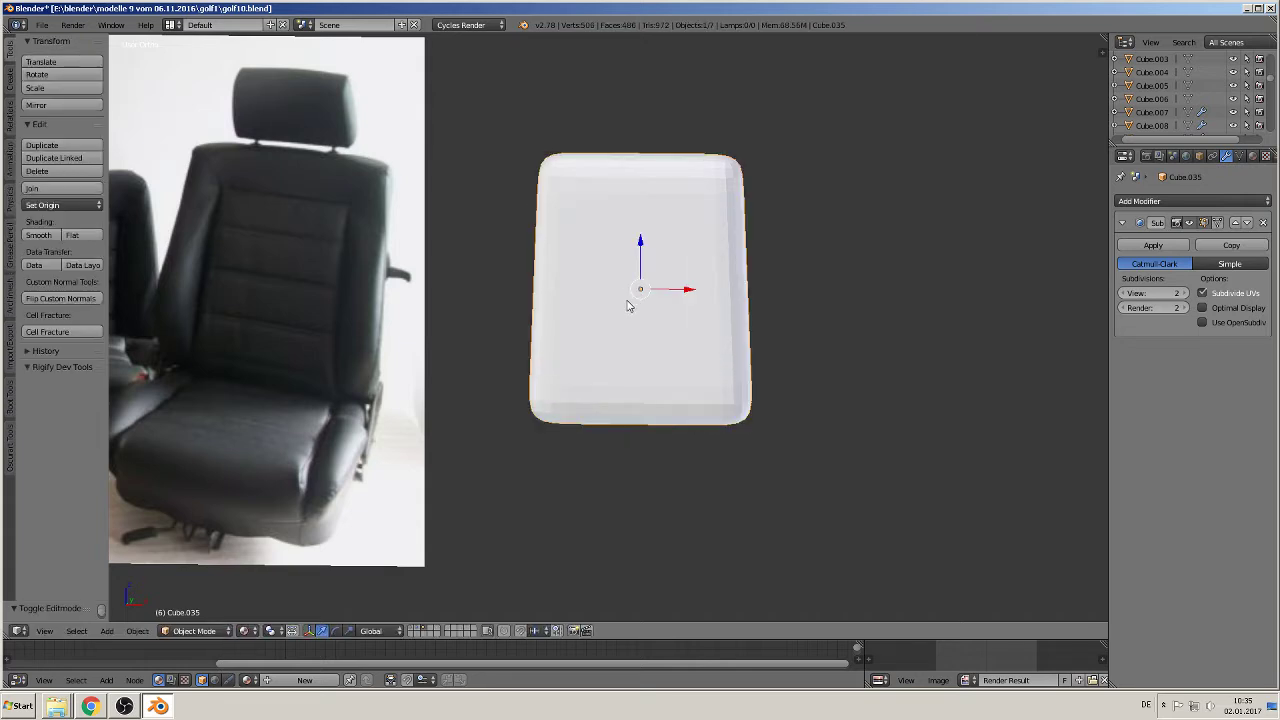
{"action": "left_click", "coordinate": [38, 236]}
{"action": "mouse_move", "coordinate": [668, 349]}
{"action": "middle_mouse_down"}
{"action": "mouse_move", "coordinate": [611, 337]}
{"action": "mouse_move", "coordinate": [645, 354]}
{"action": "middle_mouse_up"}
{"action": "scroll", "coordinate": [688, 372], "scroll_direction": "up", "scroll_amount": 1}
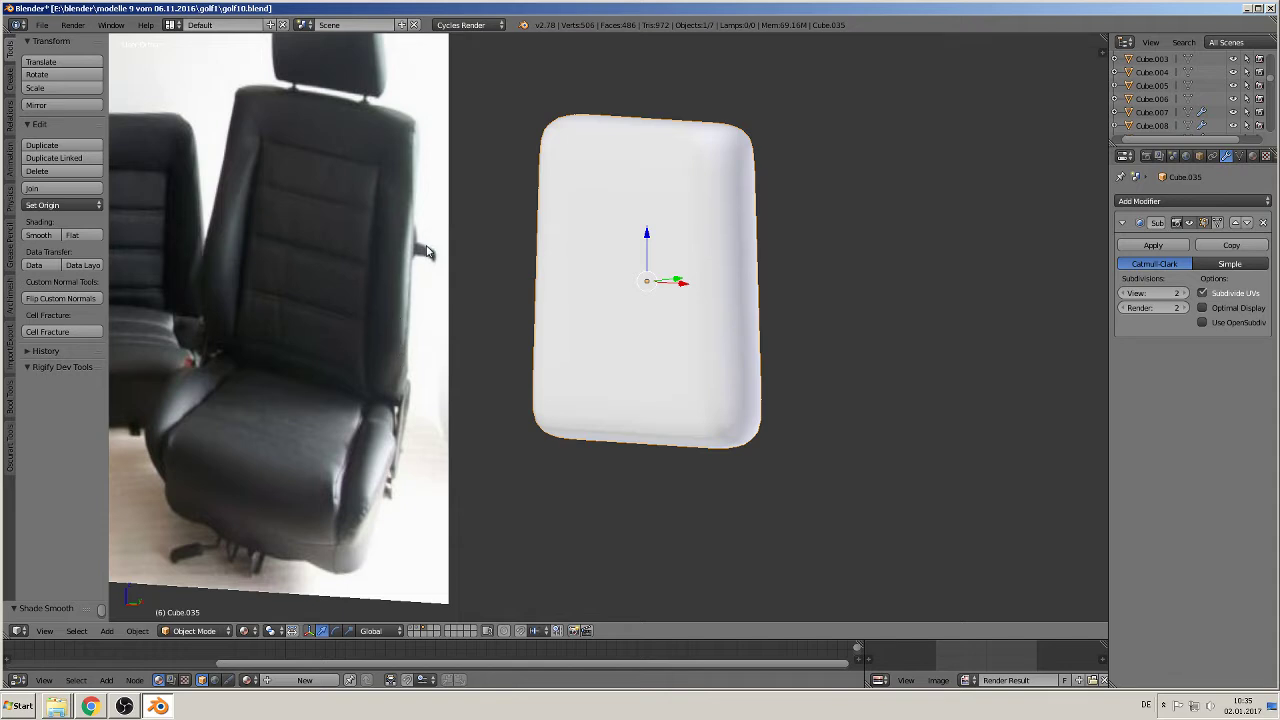
Step: Add another horizontal loop cut above the lowest one and slide it down to about 0.62
{"action": "key", "text": "Tab"}
{"action": "middle_click_drag", "start_coordinate": [530, 318], "coordinate": [449, 495]}
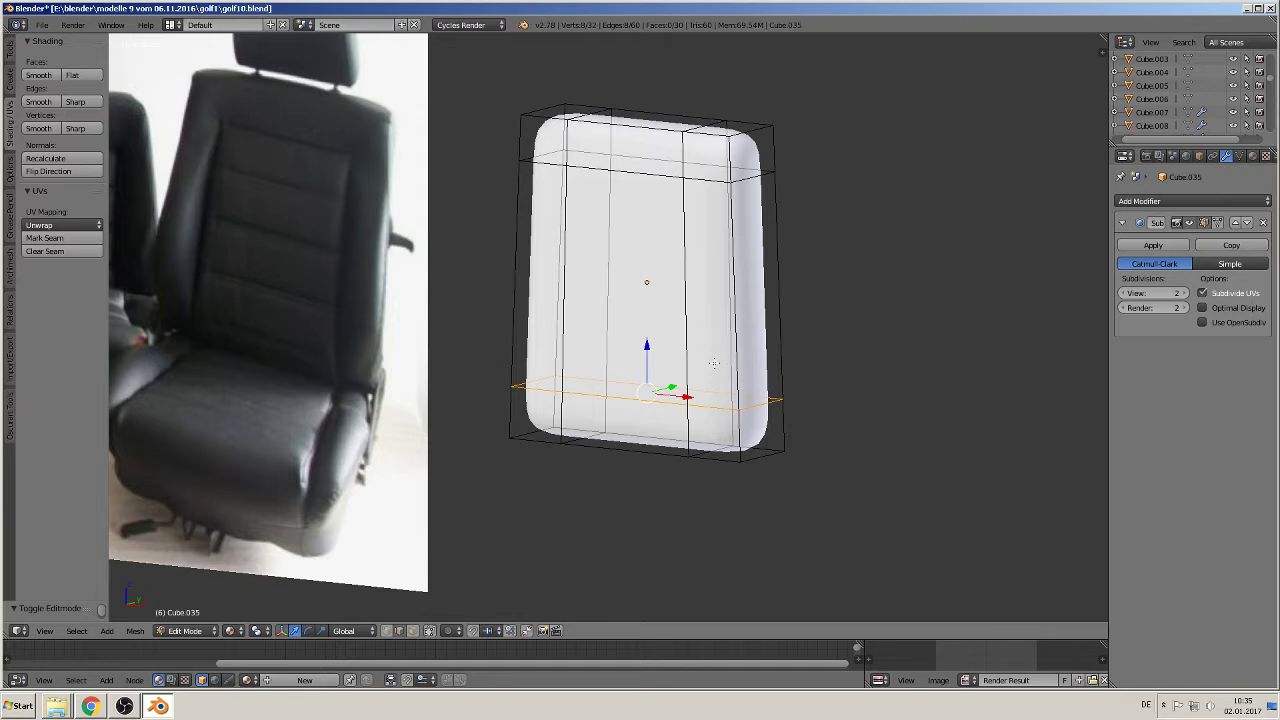
{"action": "key", "text": "ctrl+r"}
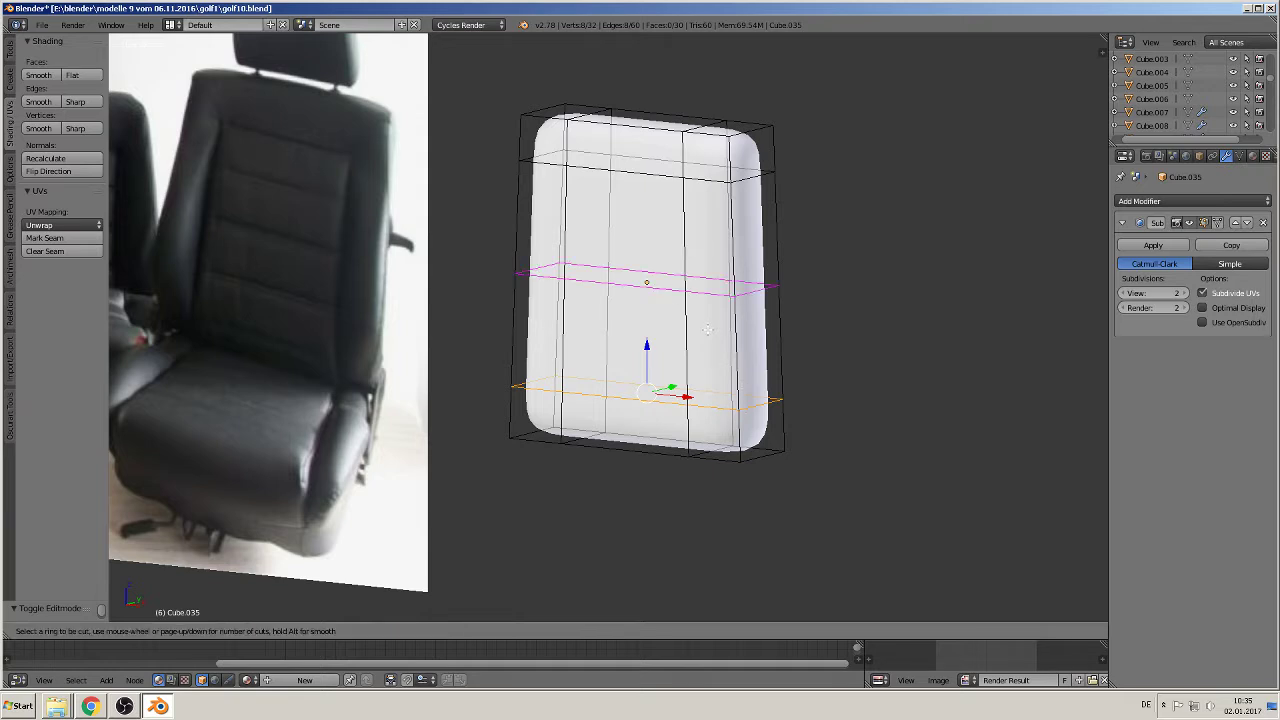
{"action": "left_click", "coordinate": [707, 329]}
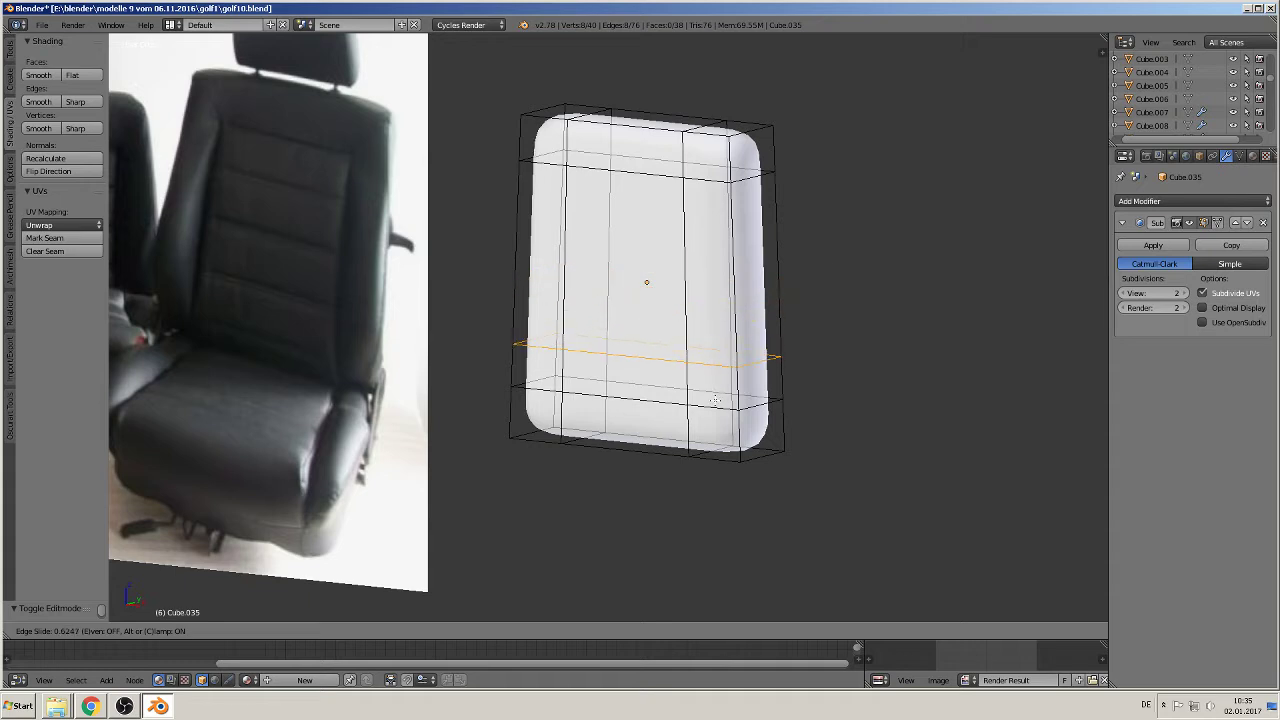
{"action": "left_click", "coordinate": [715, 399]}
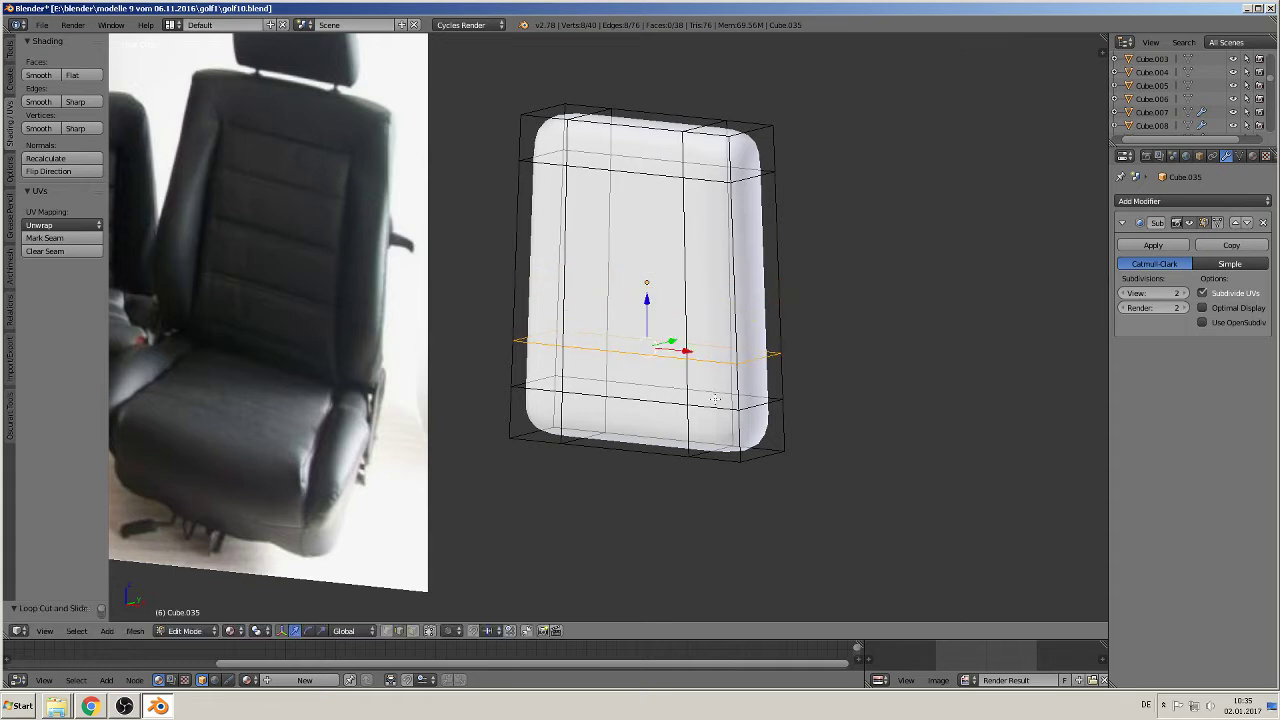
Step: Select only the three front faces of each outer side strip, from below the top loop down to the bottom edge
{"action": "left_click", "coordinate": [412, 631]}
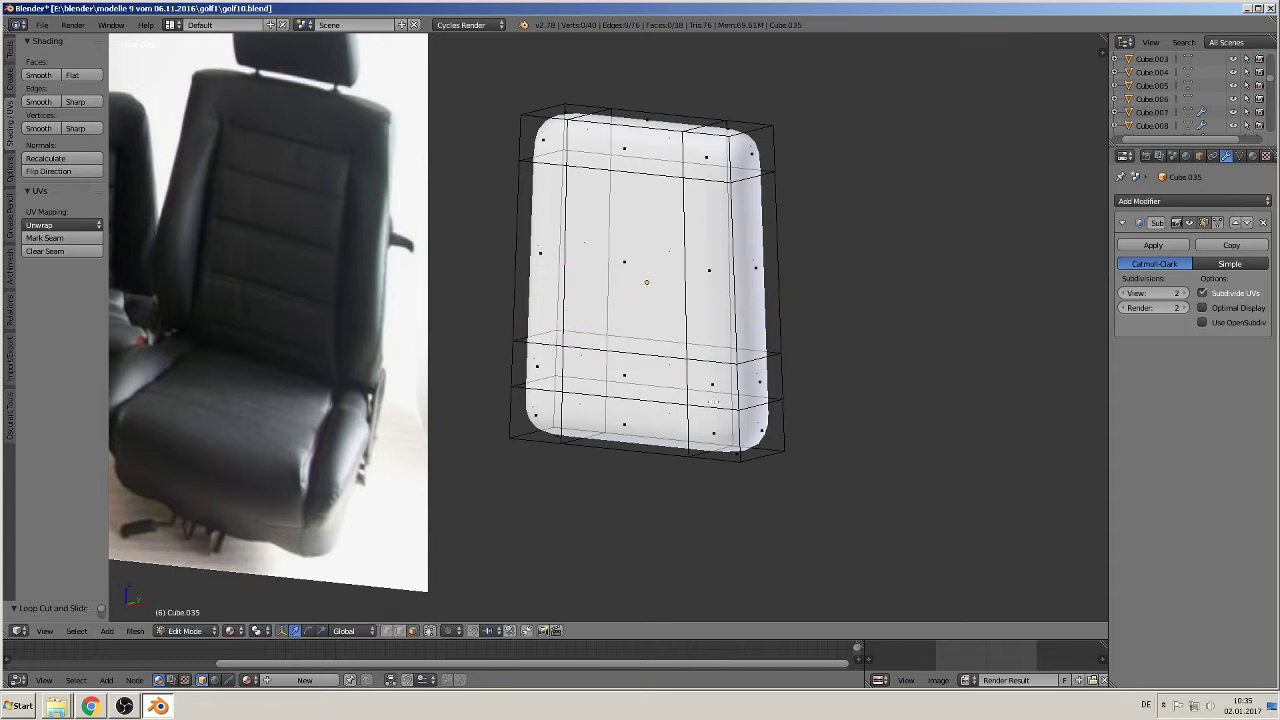
{"action": "right_click", "coordinate": [712, 383]}
{"action": "right_click", "coordinate": [534, 365], "text": "shift"}
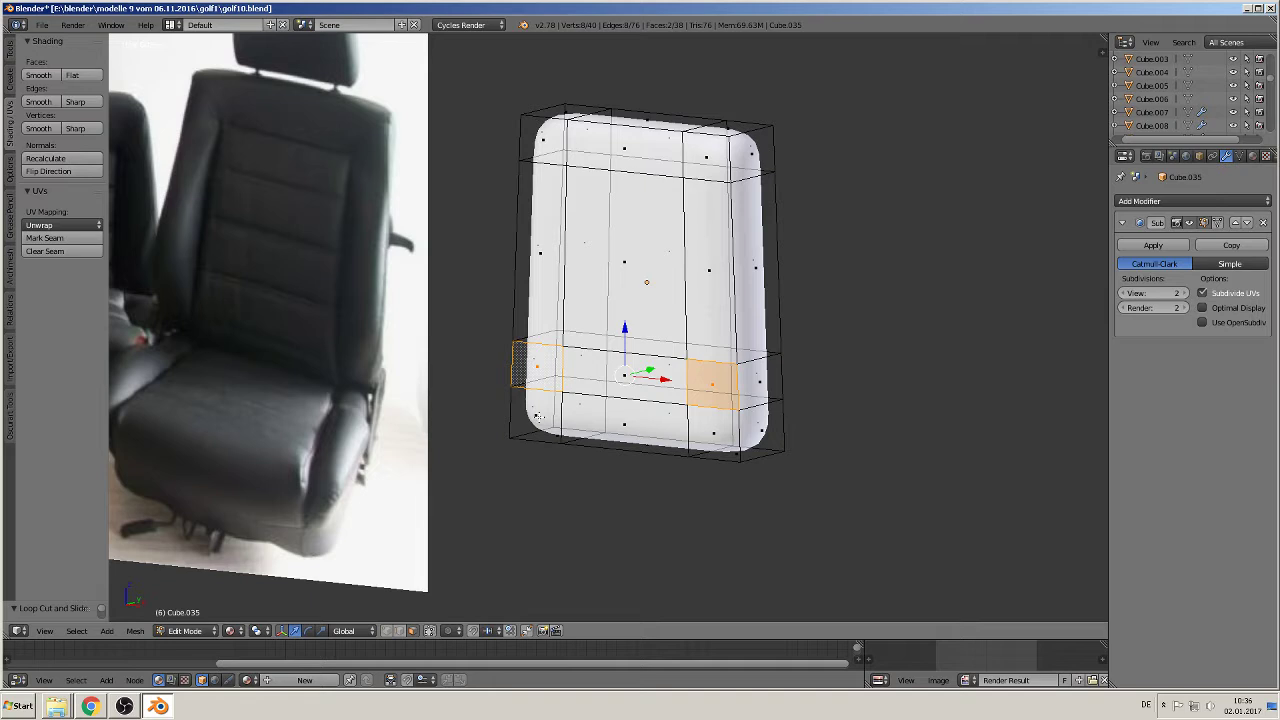
{"action": "right_click", "coordinate": [540, 416], "text": "shift"}
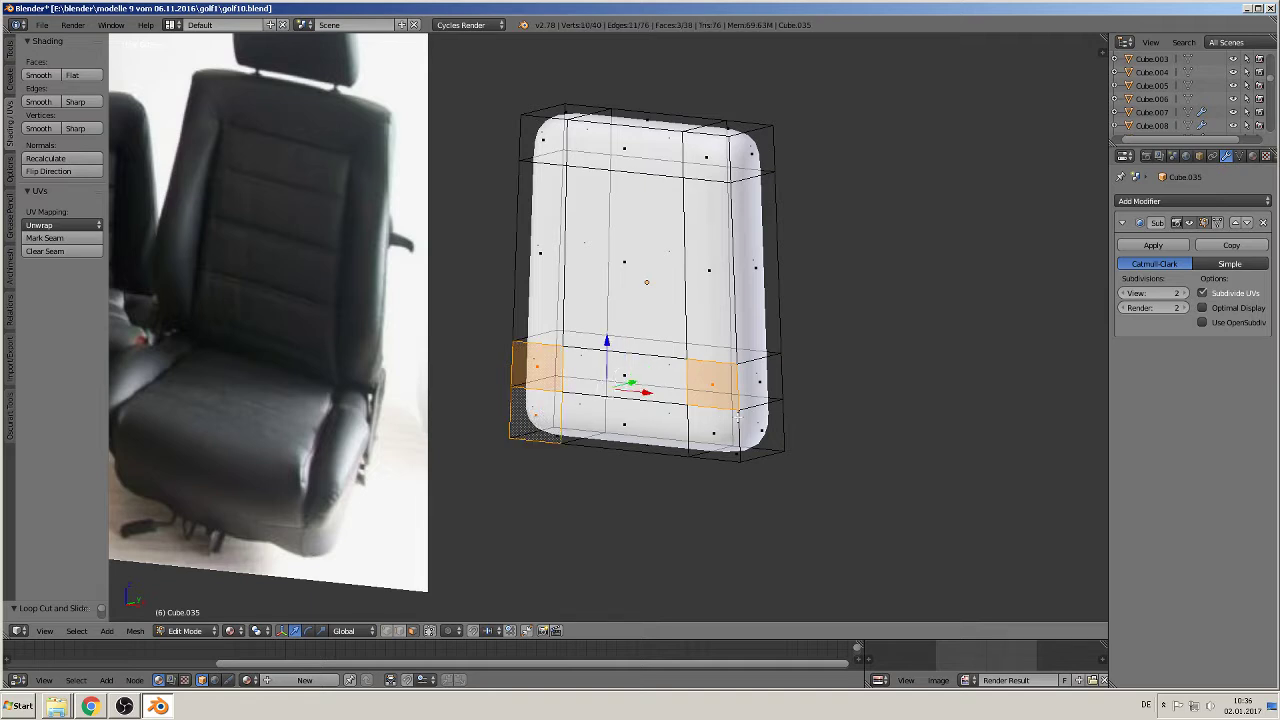
{"action": "right_click", "coordinate": [746, 434], "text": "shift"}
{"action": "right_click", "coordinate": [714, 437], "text": "shift"}
{"action": "right_click", "coordinate": [699, 302], "text": "shift"}
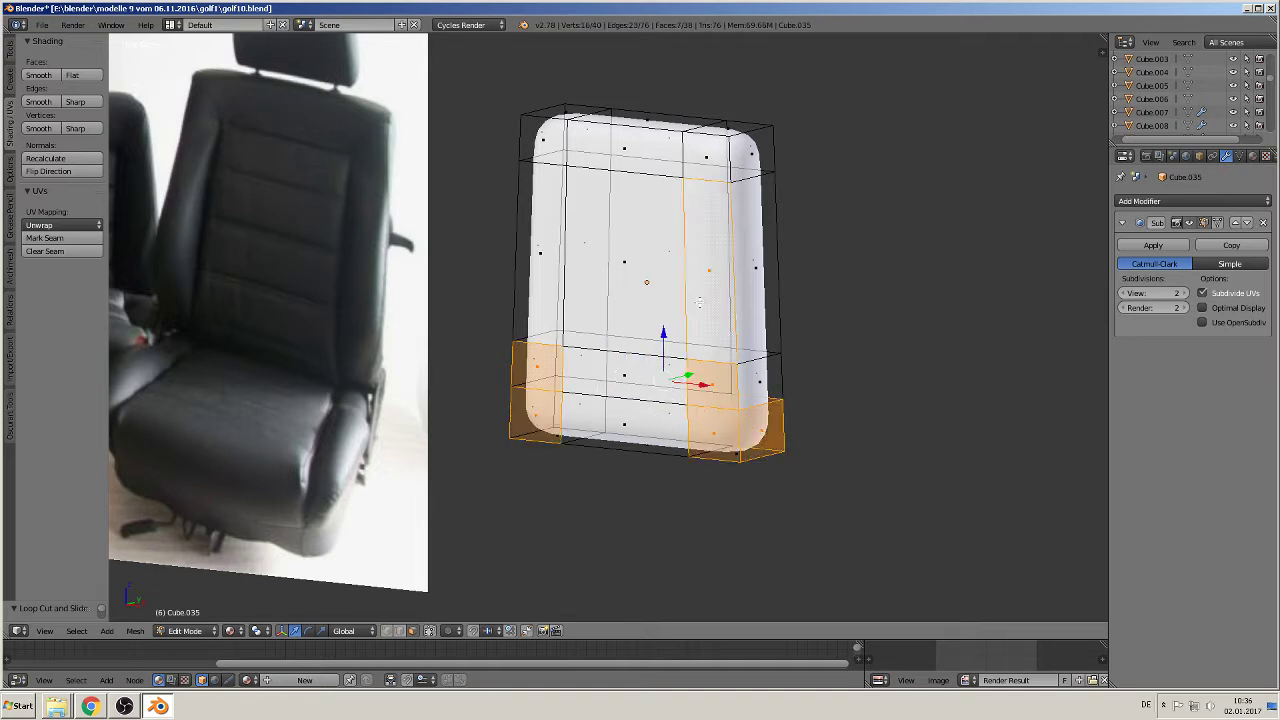
{"action": "right_click", "coordinate": [769, 432], "text": "shift"}
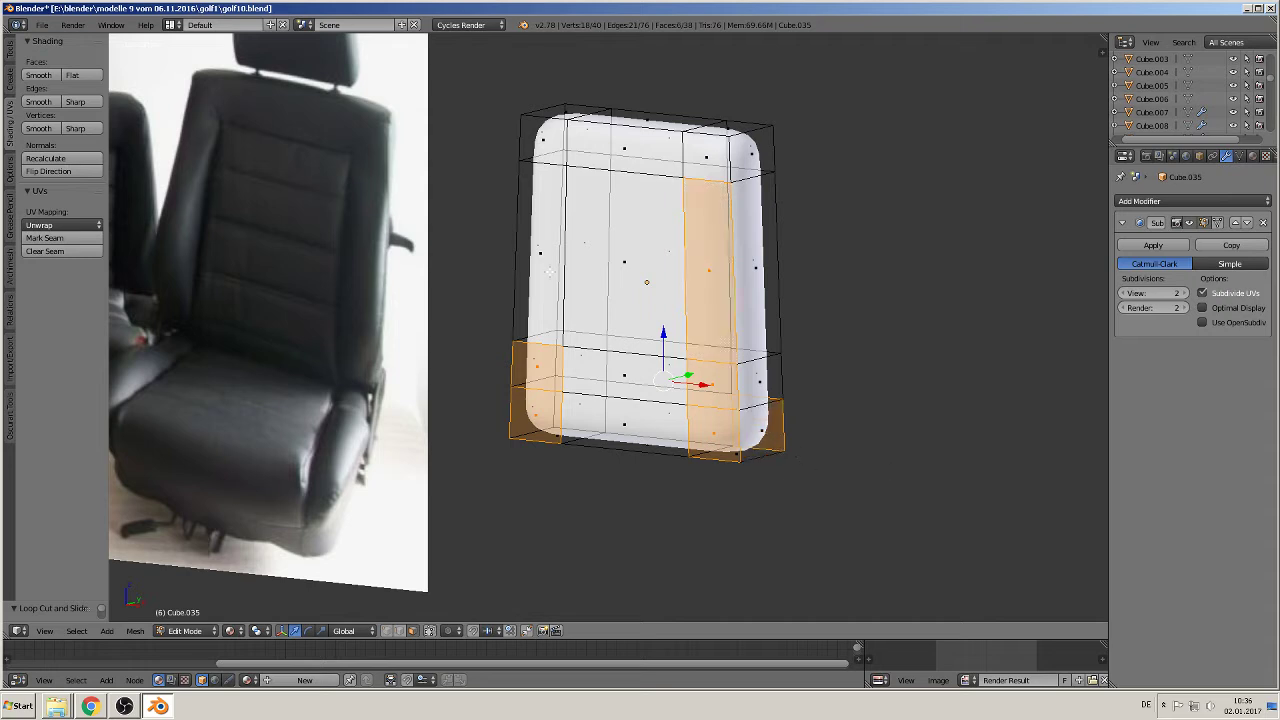
{"action": "right_click", "coordinate": [548, 270], "text": "shift"}
{"action": "middle_click_drag", "start_coordinate": [548, 270], "coordinate": [605, 402]}
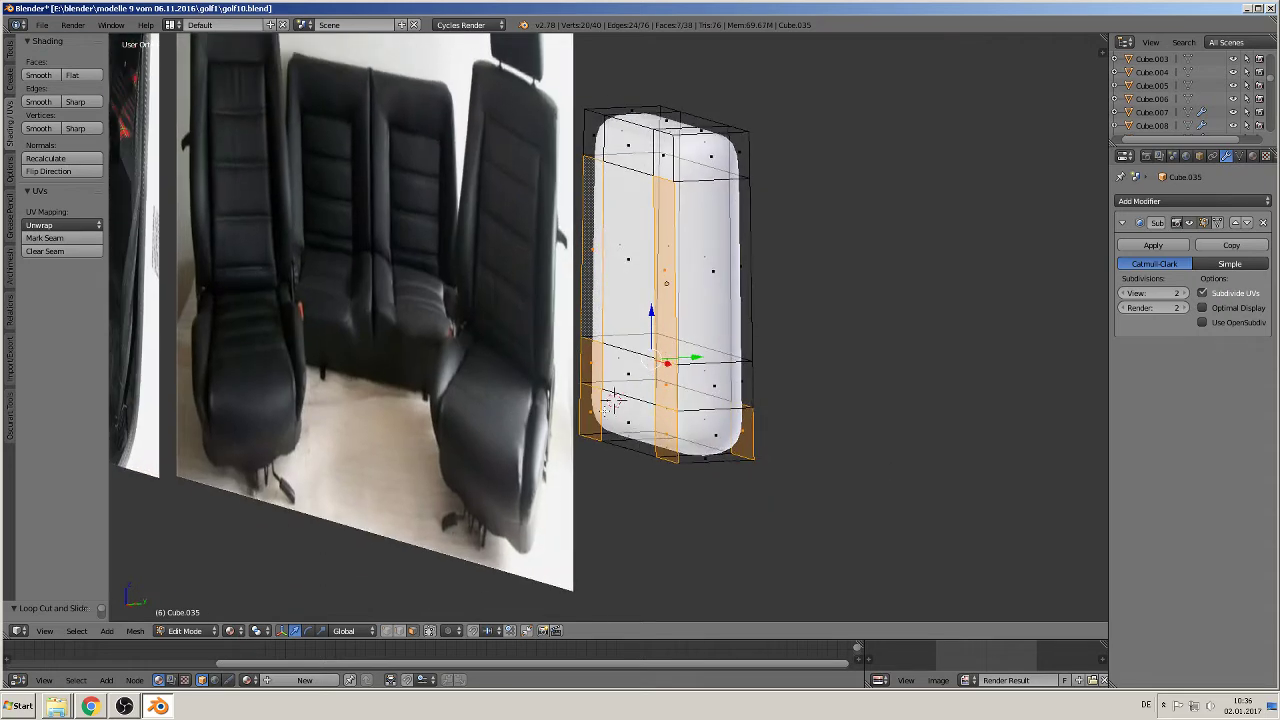
{"action": "right_click", "coordinate": [611, 402]}
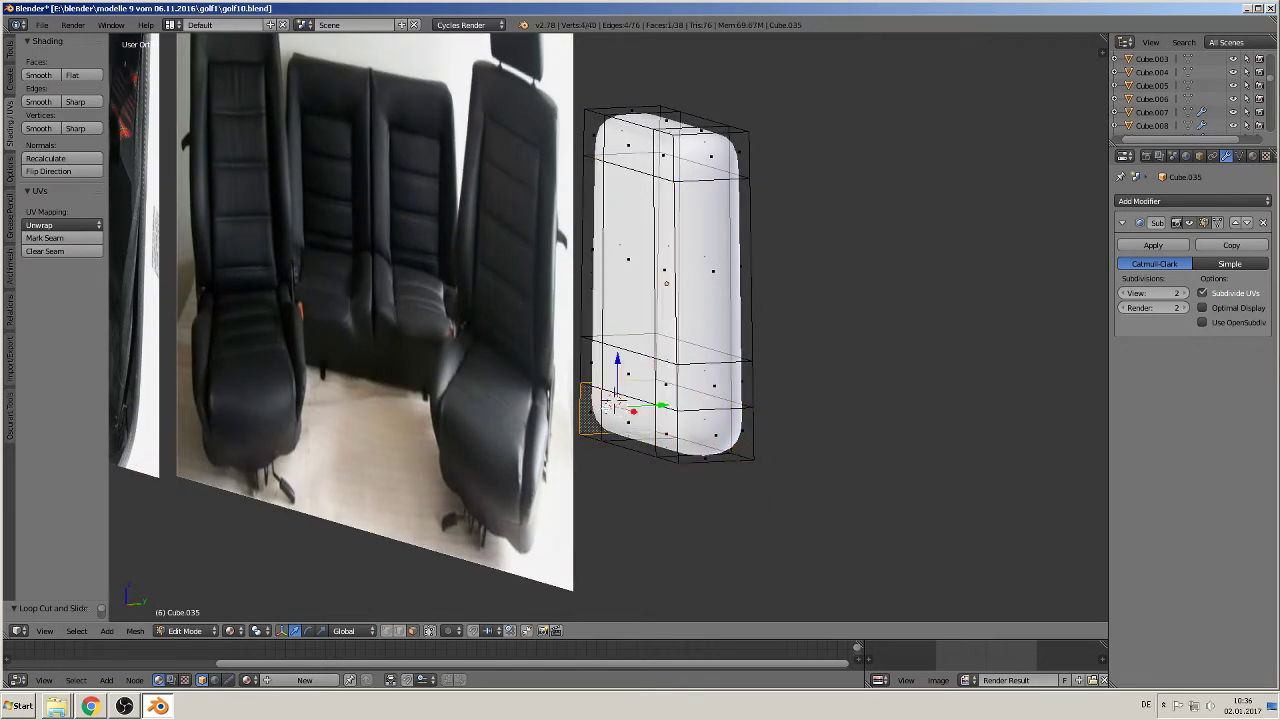
{"action": "right_click", "coordinate": [611, 402], "text": "alt"}
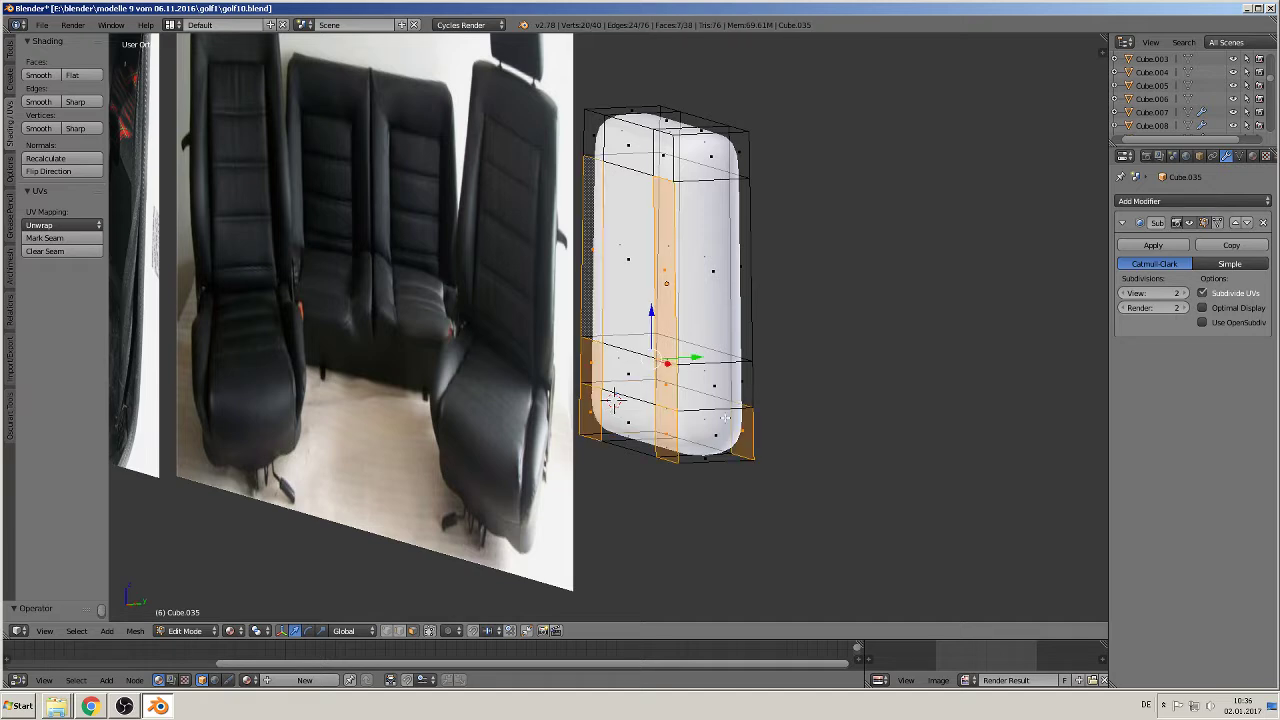
{"action": "right_click", "coordinate": [736, 428], "text": "shift"}
Step: Extrude the six selected side-strip faces and pull them forward along Y to form the side bolsters
{"action": "key", "text": "e"}
{"action": "left_click", "coordinate": [613, 400]}
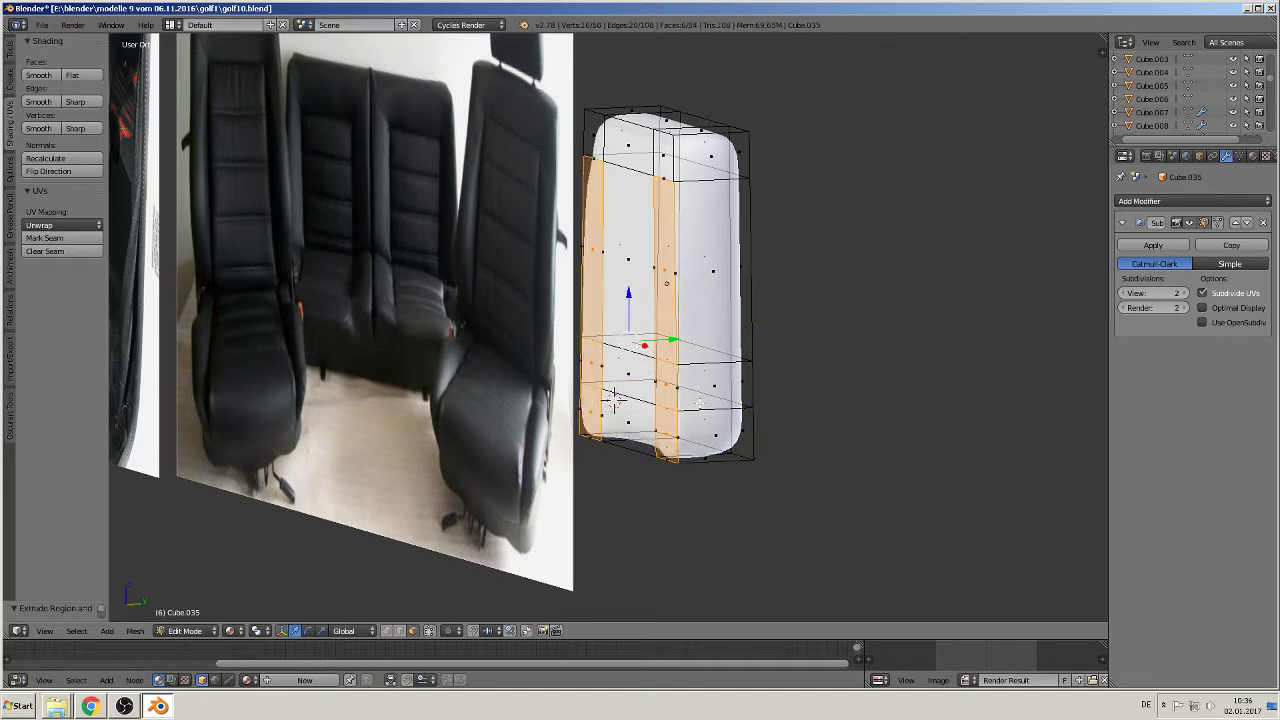
{"action": "left_click_drag", "start_coordinate": [671, 341], "coordinate": [647, 341]}
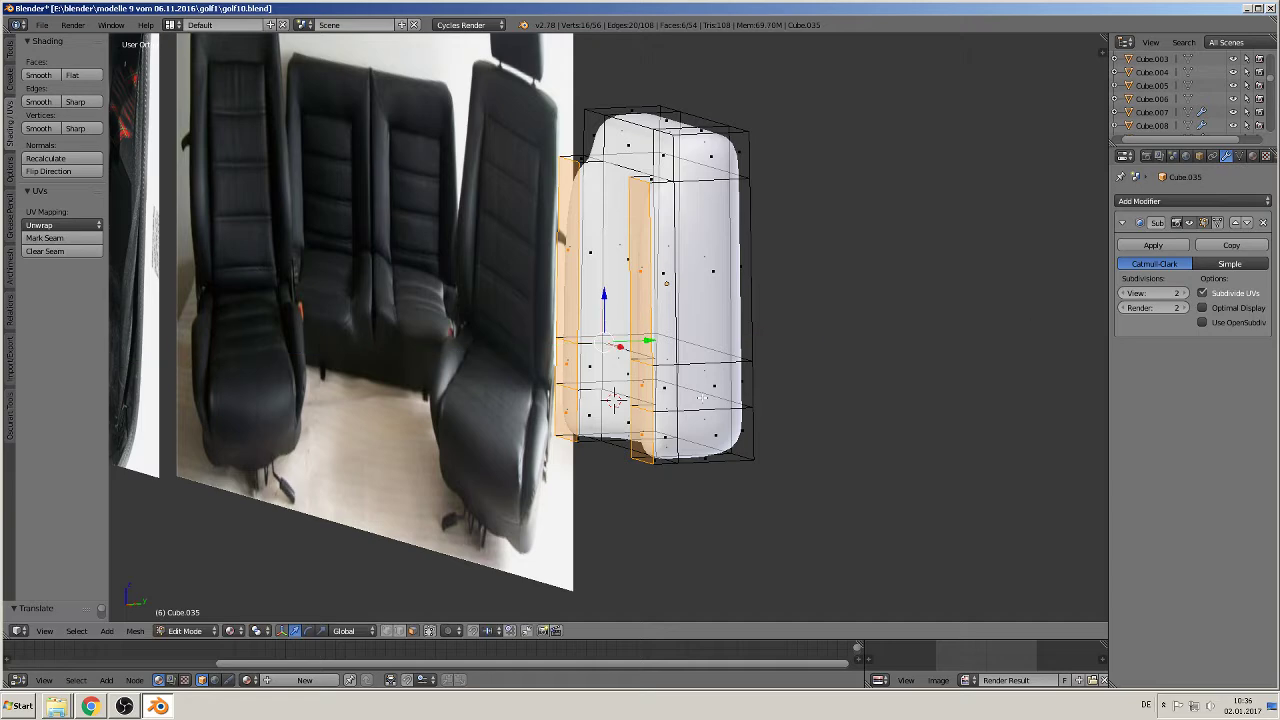
Step: Move the top front edges of both side bolsters back along Y until they are flush with the backrest front
{"action": "scroll", "coordinate": [715, 446], "scroll_direction": "up", "scroll_amount": 1}
{"action": "middle_click_drag", "start_coordinate": [715, 446], "coordinate": [710, 444]}
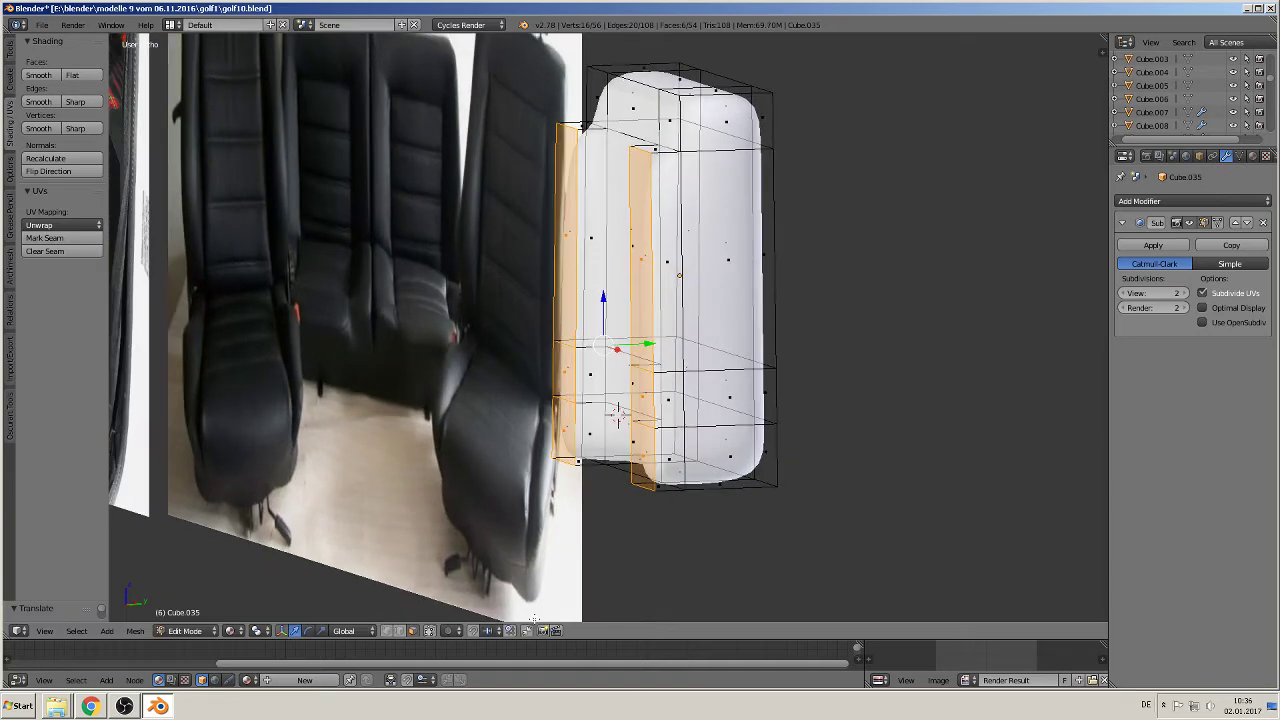
{"action": "left_click", "coordinate": [429, 631]}
{"action": "right_click", "coordinate": [641, 150]}
{"action": "right_click", "coordinate": [579, 129], "text": "shift"}
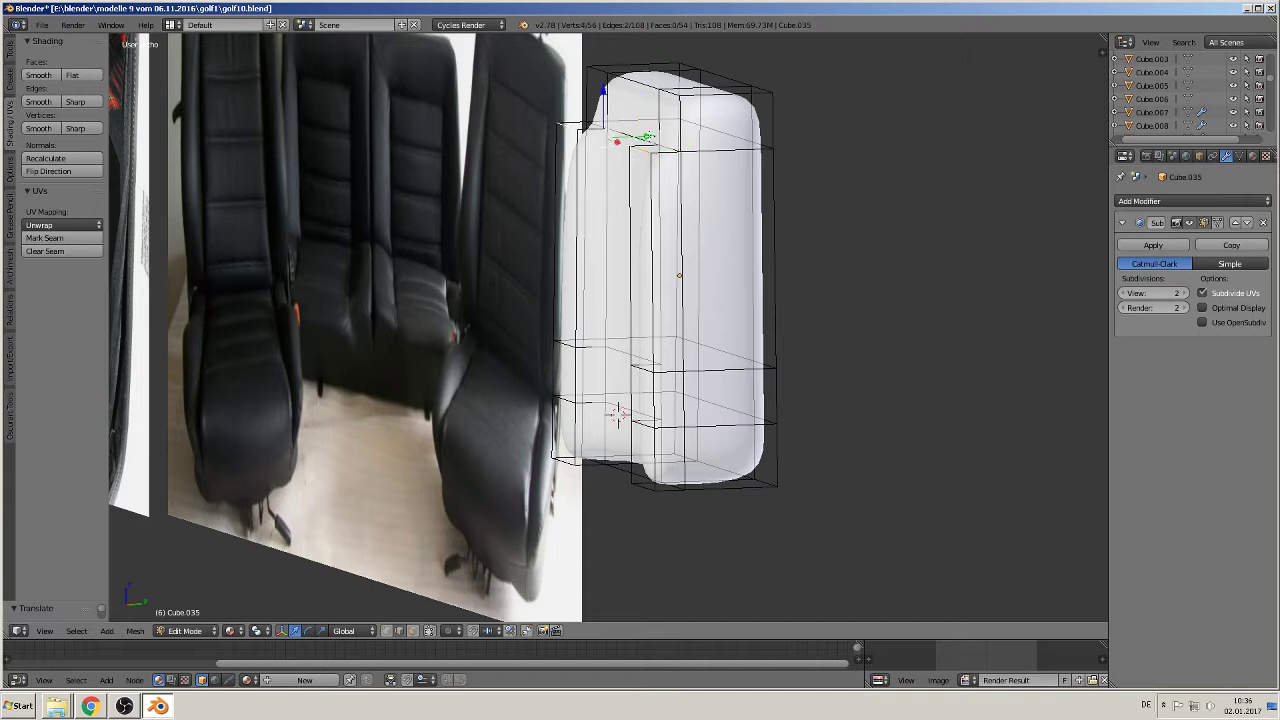
{"action": "key", "text": "g"}
{"action": "key", "text": "y"}
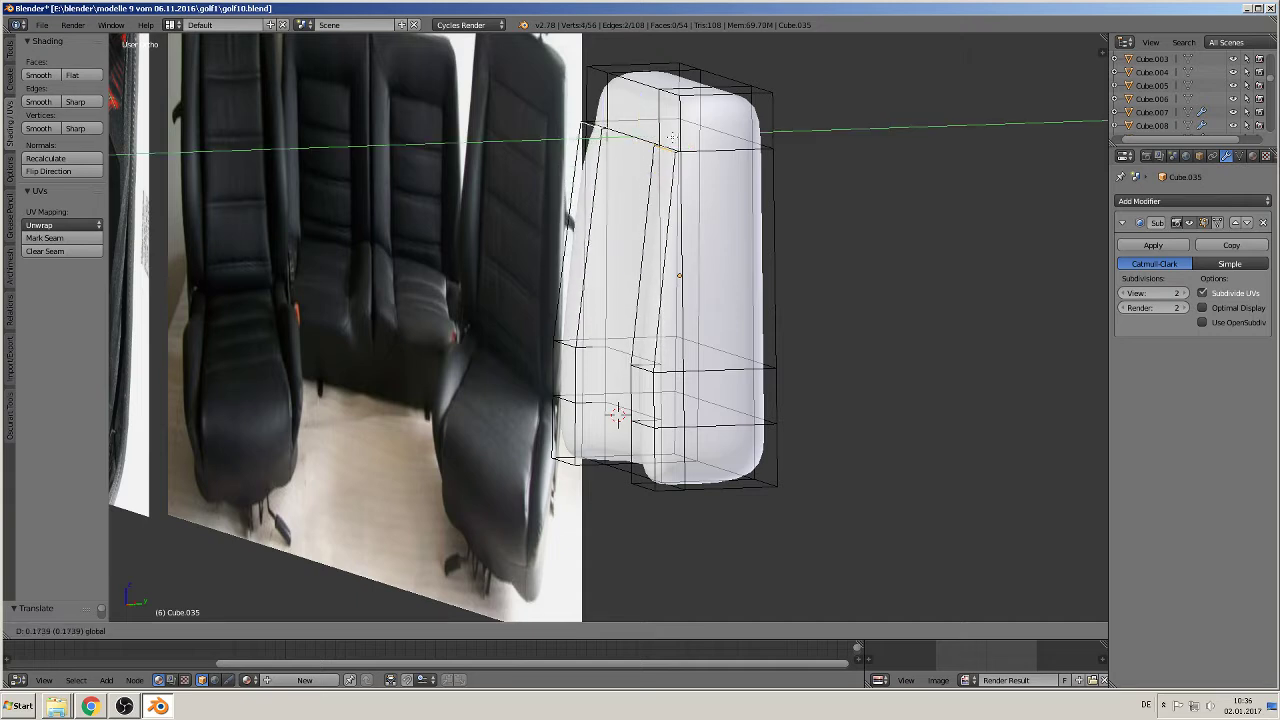
{"action": "left_click", "coordinate": [677, 136]}
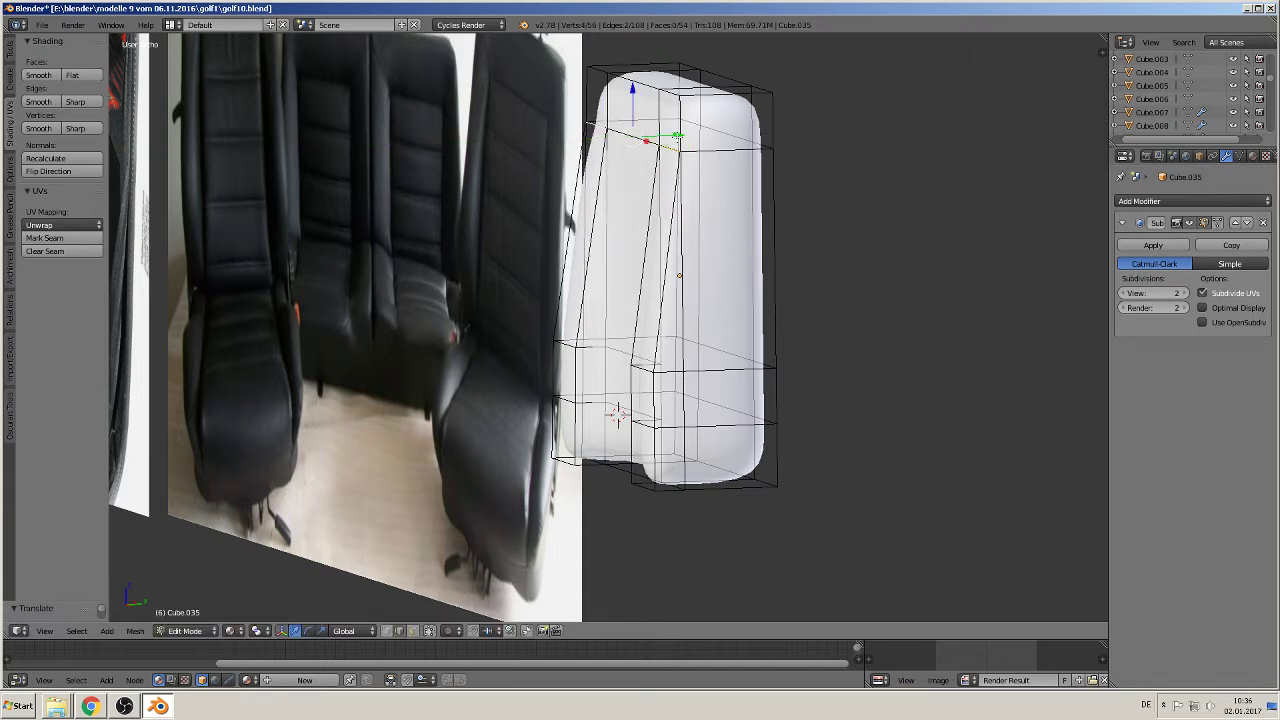
Step: Move the bottom front edges of both side bolsters back along Y by about 0.18 so the bolsters taper into the backrest
{"action": "middle_click_drag", "start_coordinate": [696, 231], "coordinate": [765, 226]}
{"action": "middle_click_drag", "start_coordinate": [745, 352], "coordinate": [717, 322], "text": "shift"}
{"action": "key", "text": "Tab"}
{"action": "key", "text": "Tab"}
{"action": "scroll", "coordinate": [690, 334], "scroll_direction": "up", "scroll_amount": 1}
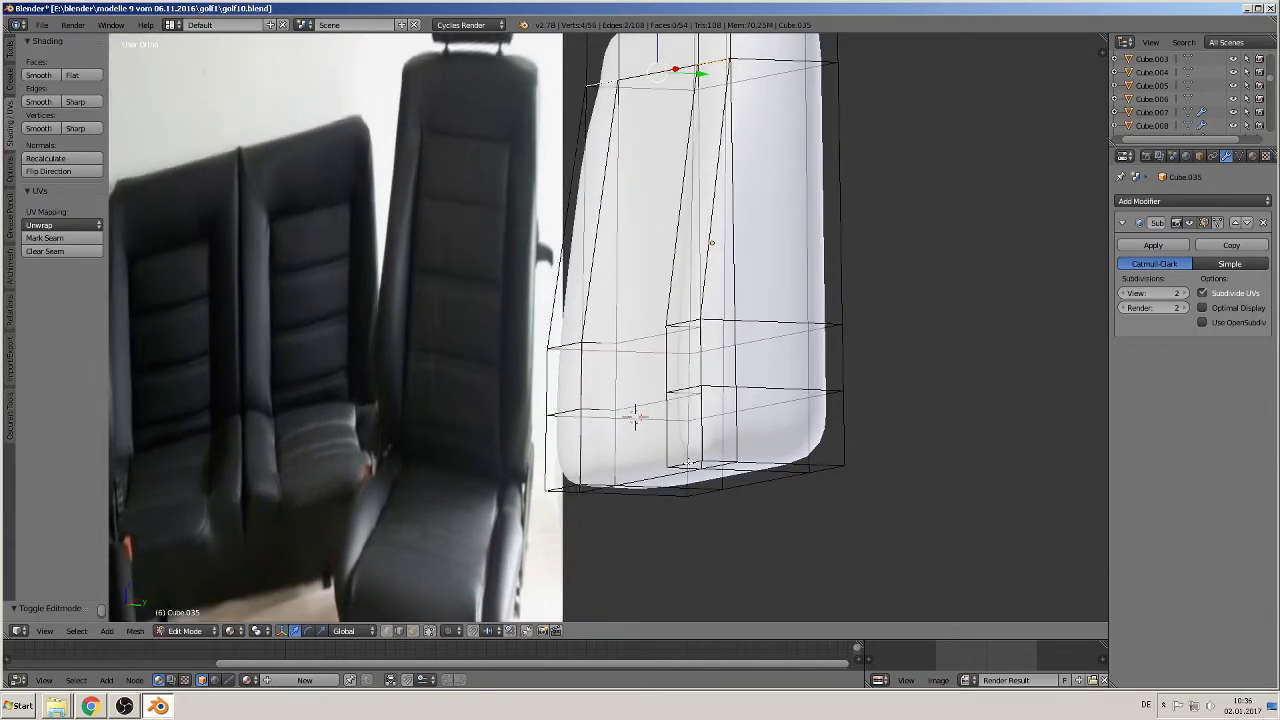
{"action": "right_click", "coordinate": [688, 461]}
{"action": "right_click", "coordinate": [578, 490], "text": "shift"}
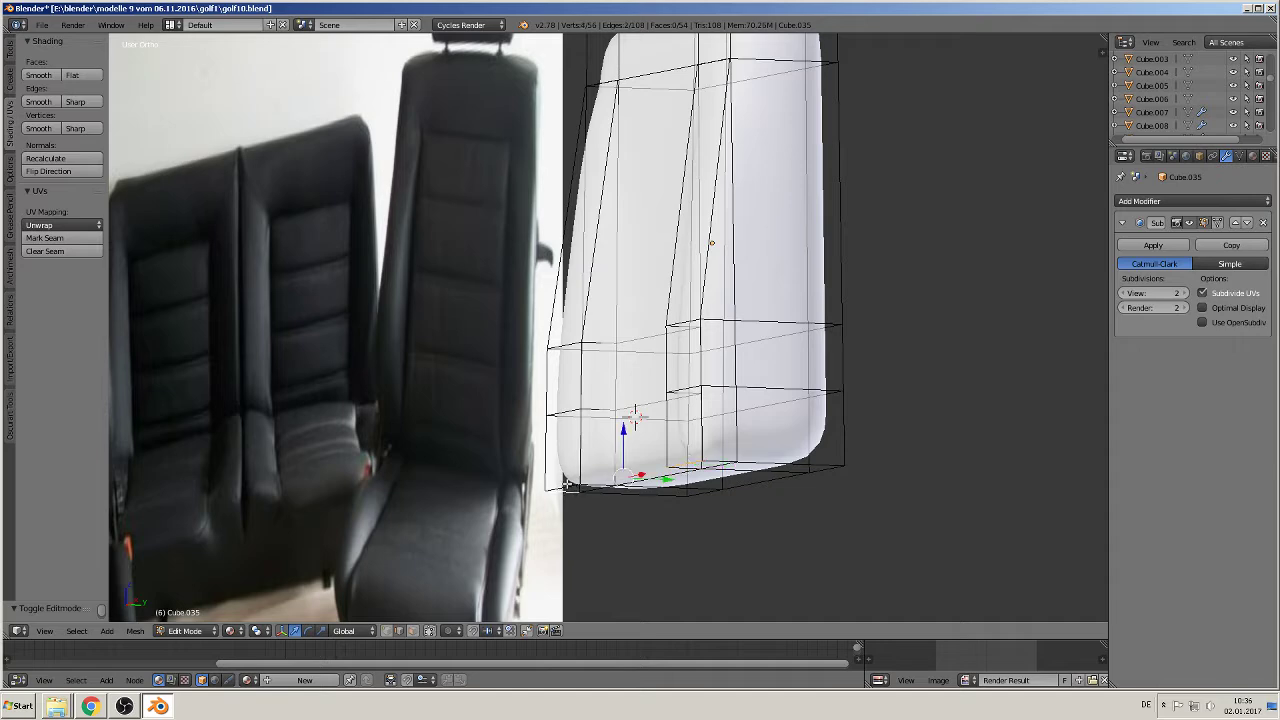
{"action": "right_click", "coordinate": [566, 484]}
{"action": "middle_click_drag", "start_coordinate": [566, 484], "coordinate": [655, 523]}
{"action": "key", "text": "g"}
{"action": "key", "text": "y"}
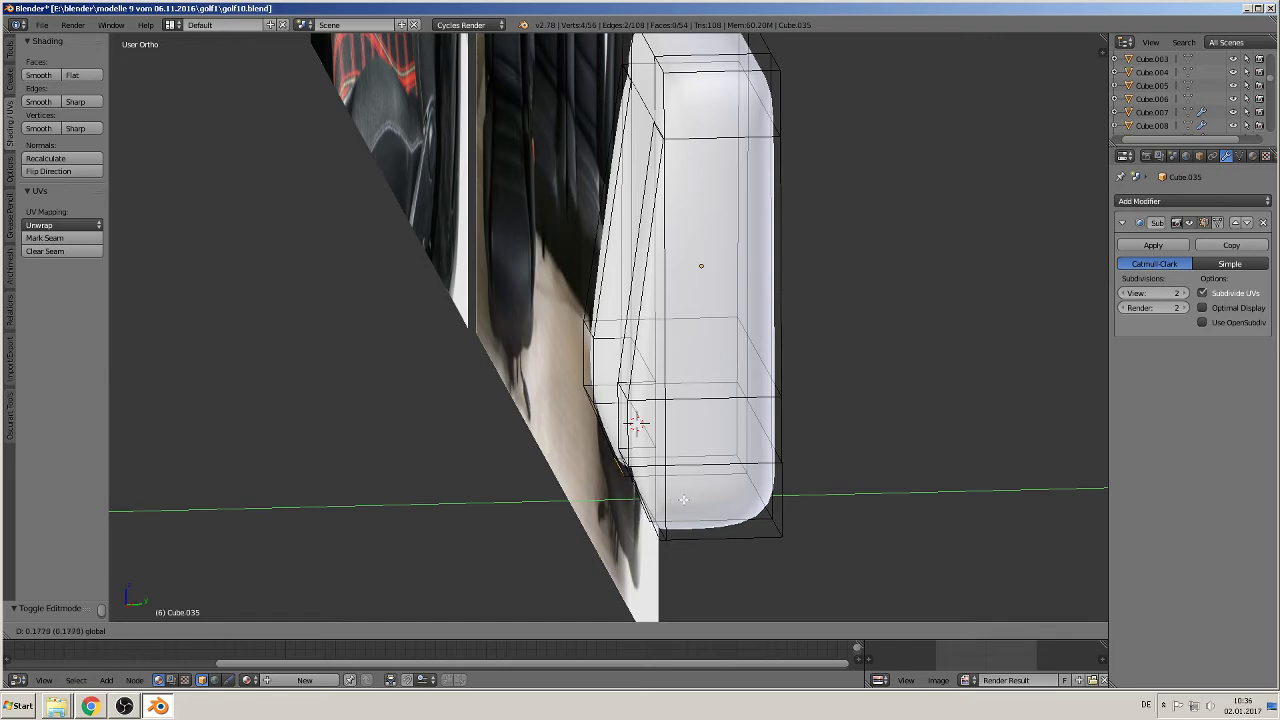
{"action": "left_click", "coordinate": [681, 500]}
{"action": "middle_click_drag", "start_coordinate": [681, 500], "coordinate": [688, 457]}
{"action": "key", "text": "Tab"}
{"action": "key", "text": "Tab"}
{"action": "scroll", "coordinate": [695, 402], "scroll_direction": "up", "scroll_amount": 1}
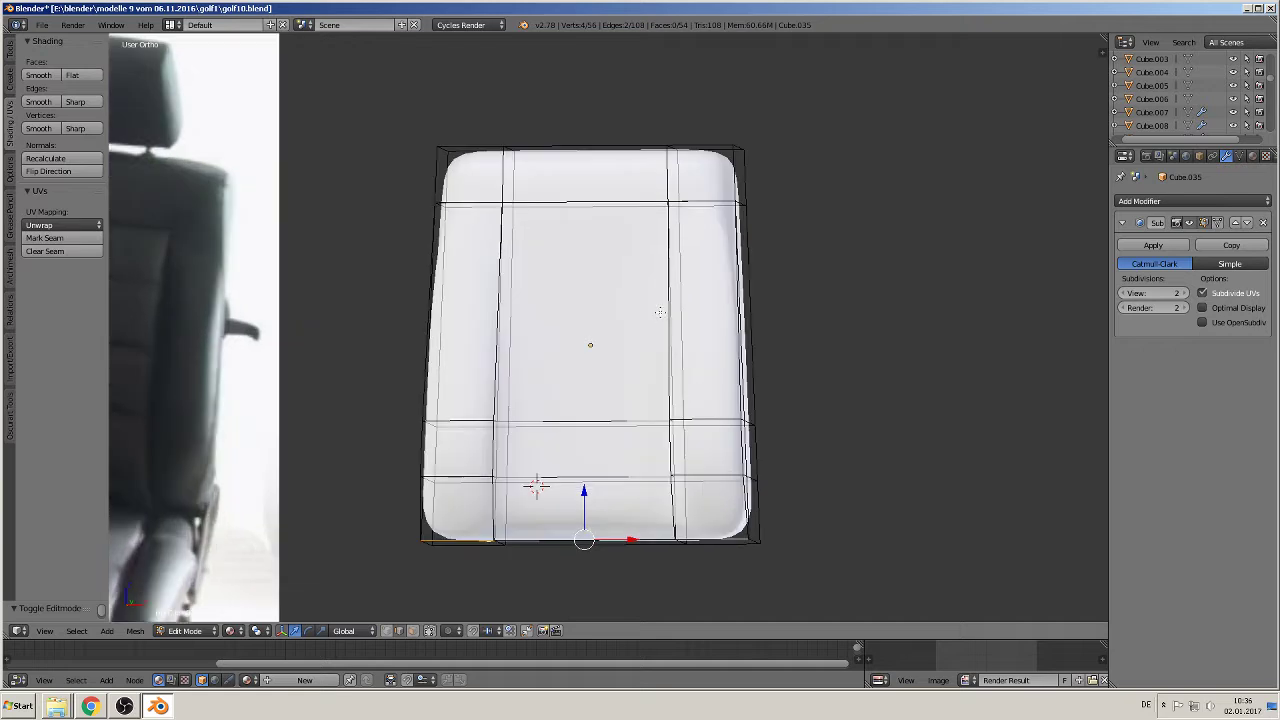
{"action": "right_click", "coordinate": [667, 314], "text": "alt"}
{"action": "mouse_move", "coordinate": [712, 406]}
{"action": "left_mouse_down"}
{"action": "mouse_move", "coordinate": [726, 406]}
{"action": "mouse_move", "coordinate": [710, 402]}
{"action": "left_mouse_up"}
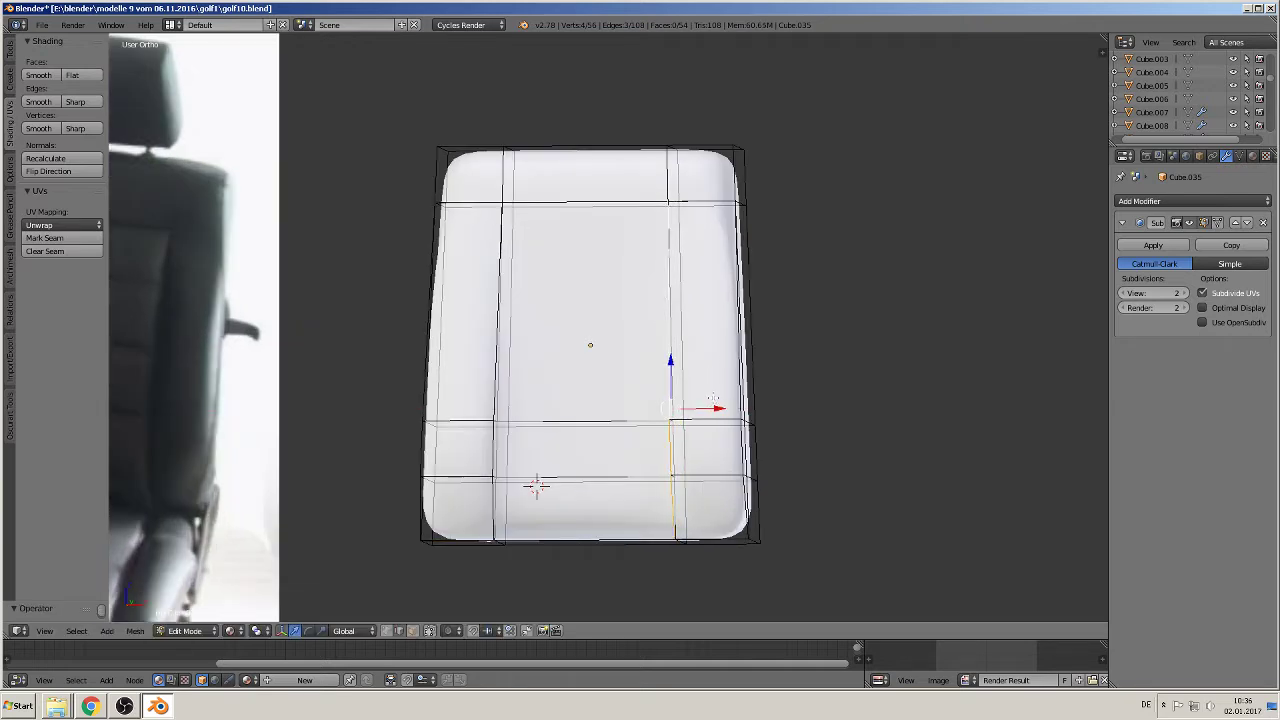
{"action": "scroll", "coordinate": [699, 399], "scroll_direction": "down", "scroll_amount": 2}
{"action": "key", "text": "a"}
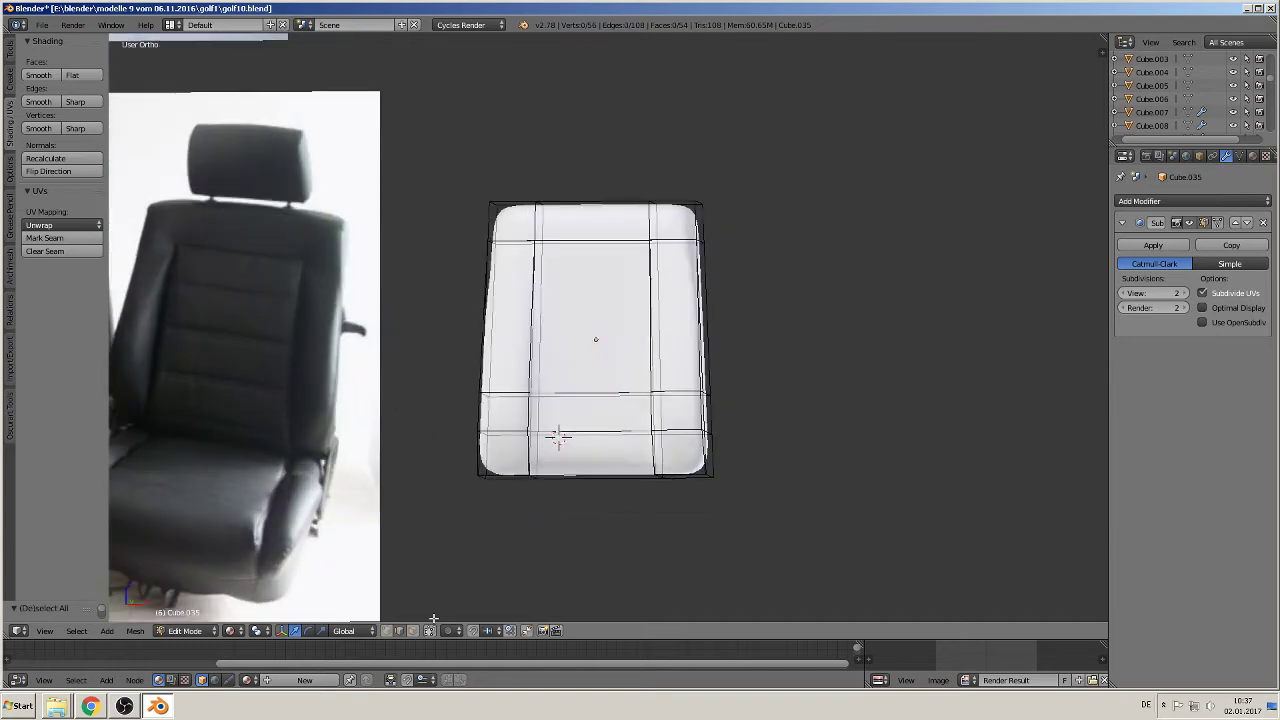
Step: Box-select the vertex column along the inner edge of the right bolster and move it slightly outward along X
{"action": "left_click", "coordinate": [428, 634]}
{"action": "left_click", "coordinate": [428, 634]}
{"action": "left_click", "coordinate": [387, 632]}
{"action": "key", "text": "a"}
{"action": "key", "text": "a"}
{"action": "key", "text": "b"}
{"action": "left_click_drag", "start_coordinate": [686, 524], "coordinate": [626, 170]}
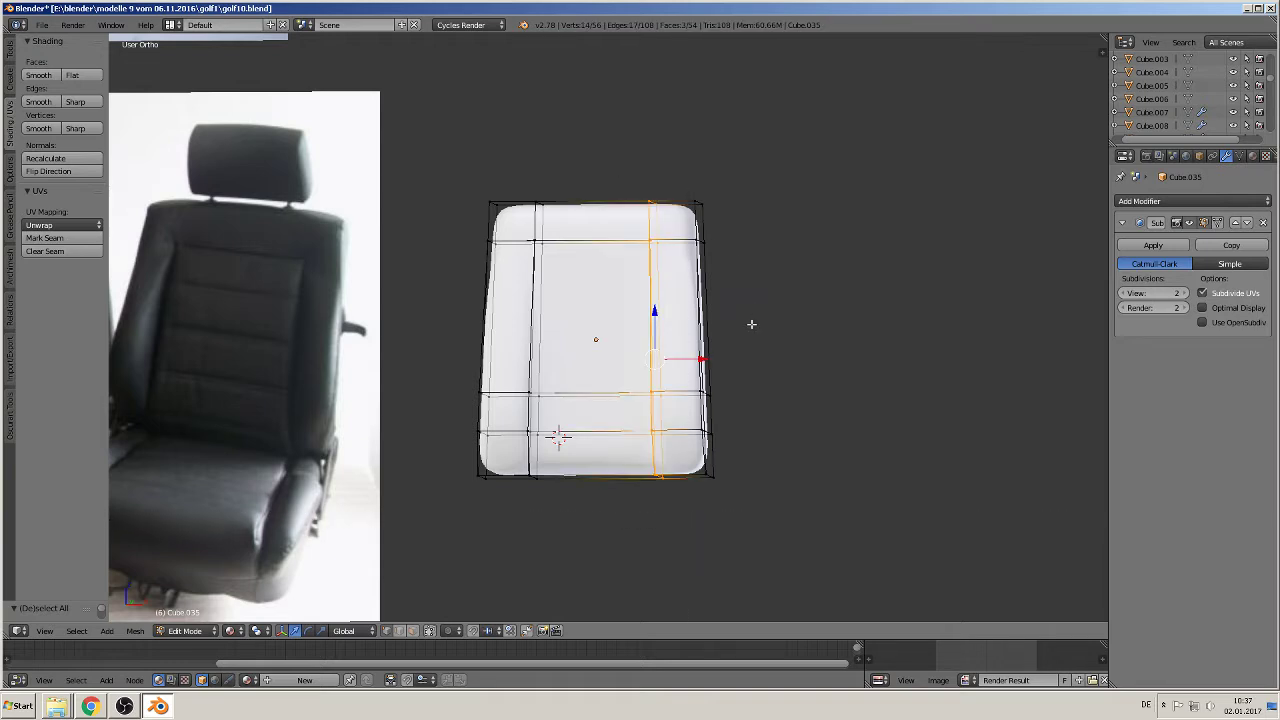
{"action": "left_click_drag", "start_coordinate": [702, 359], "coordinate": [711, 361]}
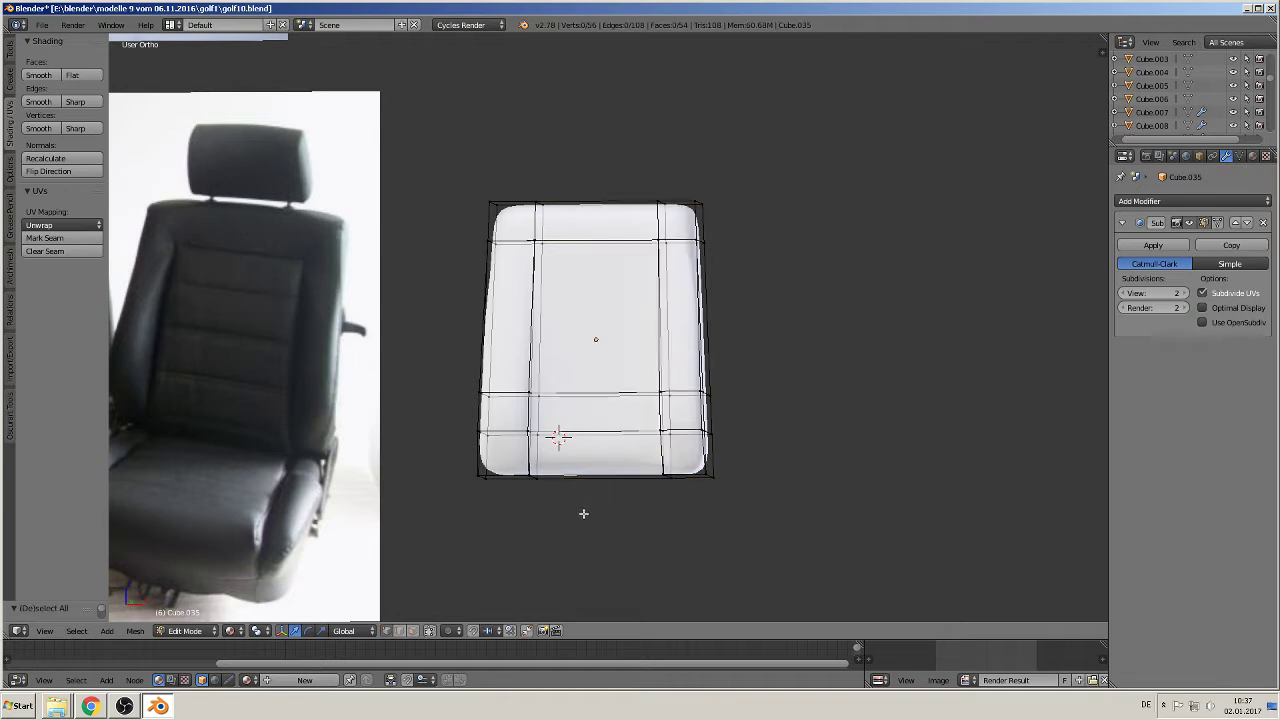
Step: Box-select the vertex column along the inner edge of the left bolster, move it slightly outward along X and clear the selection
{"action": "left_click_drag", "start_coordinate": [584, 513], "coordinate": [508, 180]}
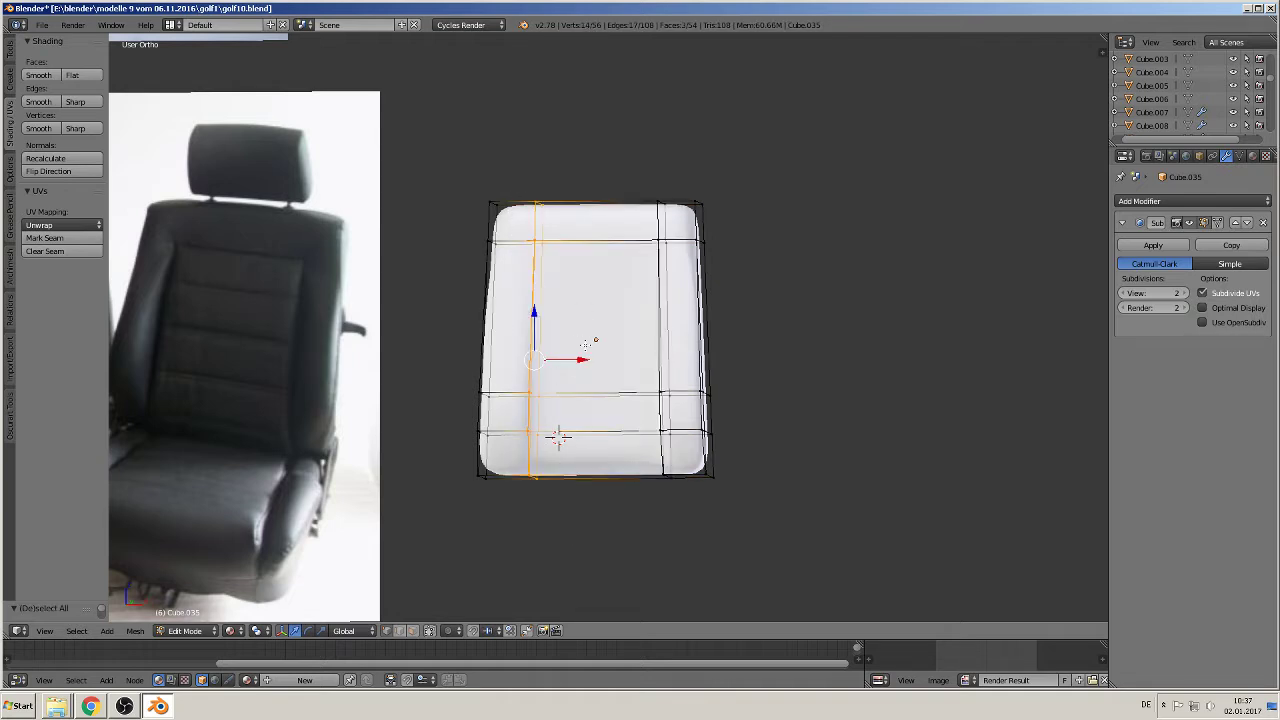
{"action": "left_click_drag", "start_coordinate": [582, 359], "coordinate": [575, 358]}
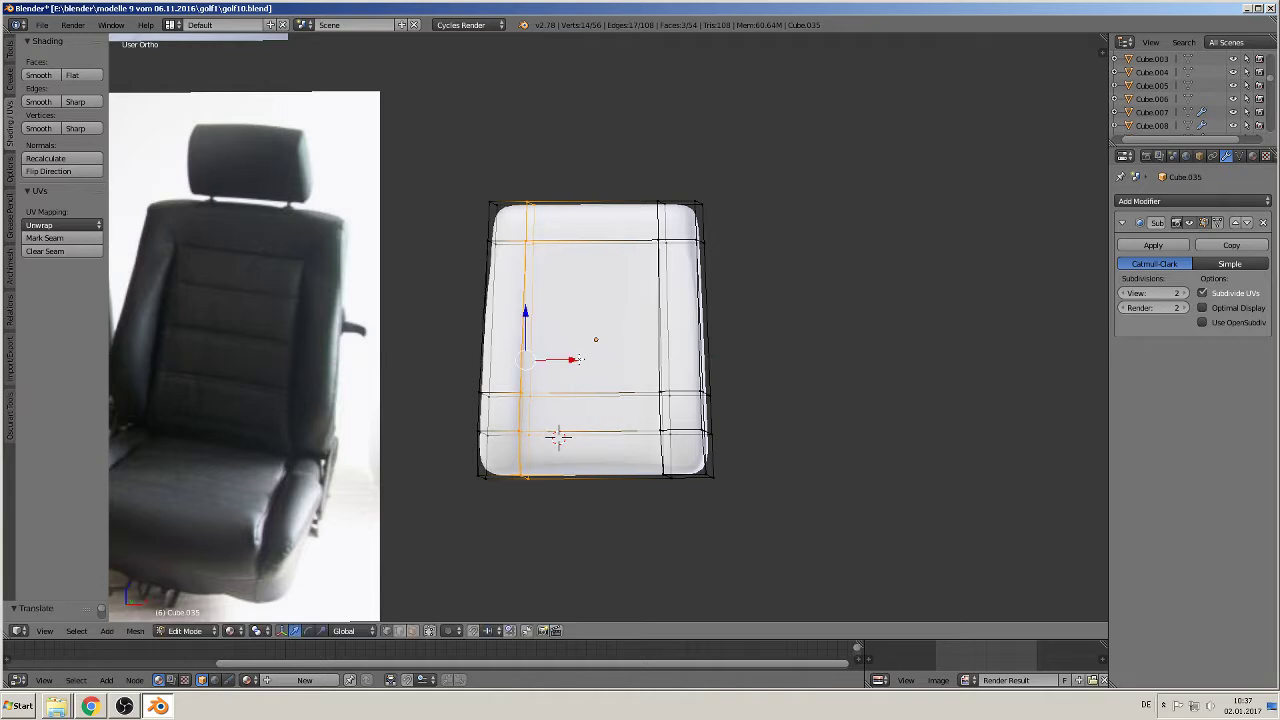
{"action": "key", "text": "a"}
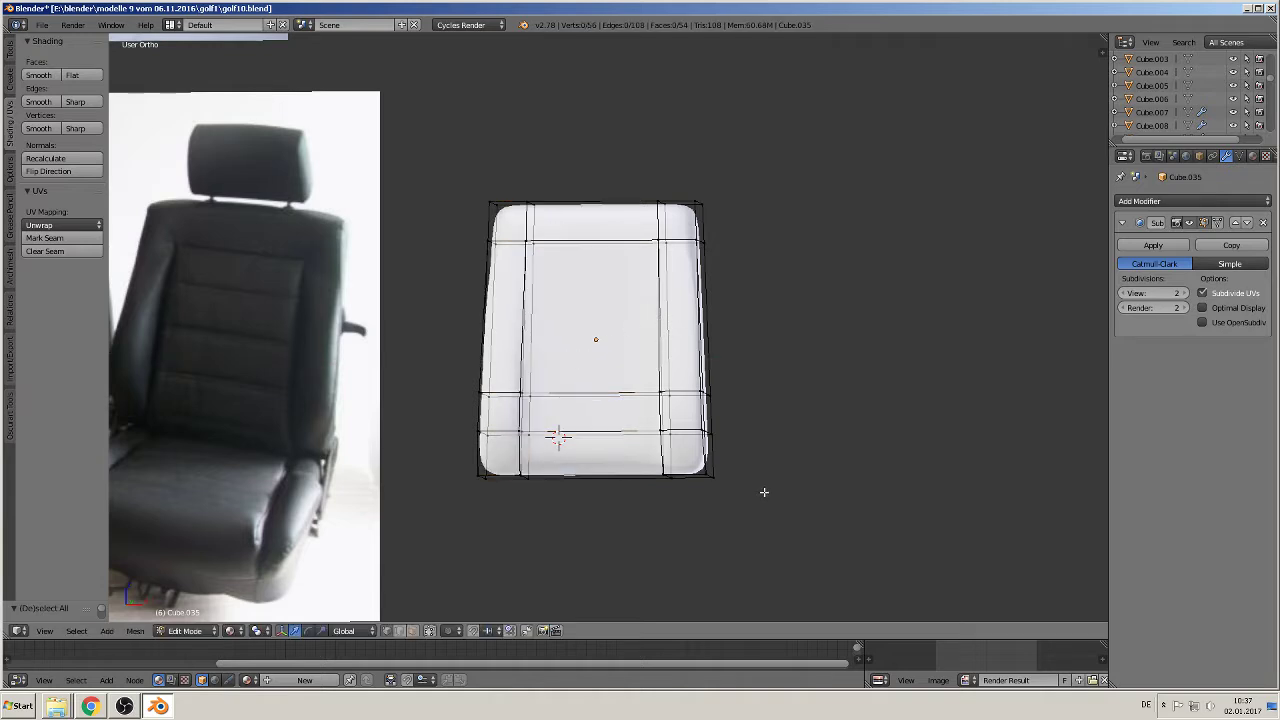
Step: Box-select all vertices of the right side bolster and move them inward along X to narrow the backrest
{"action": "key", "text": "b"}
{"action": "left_click_drag", "start_coordinate": [763, 491], "coordinate": [629, 150]}
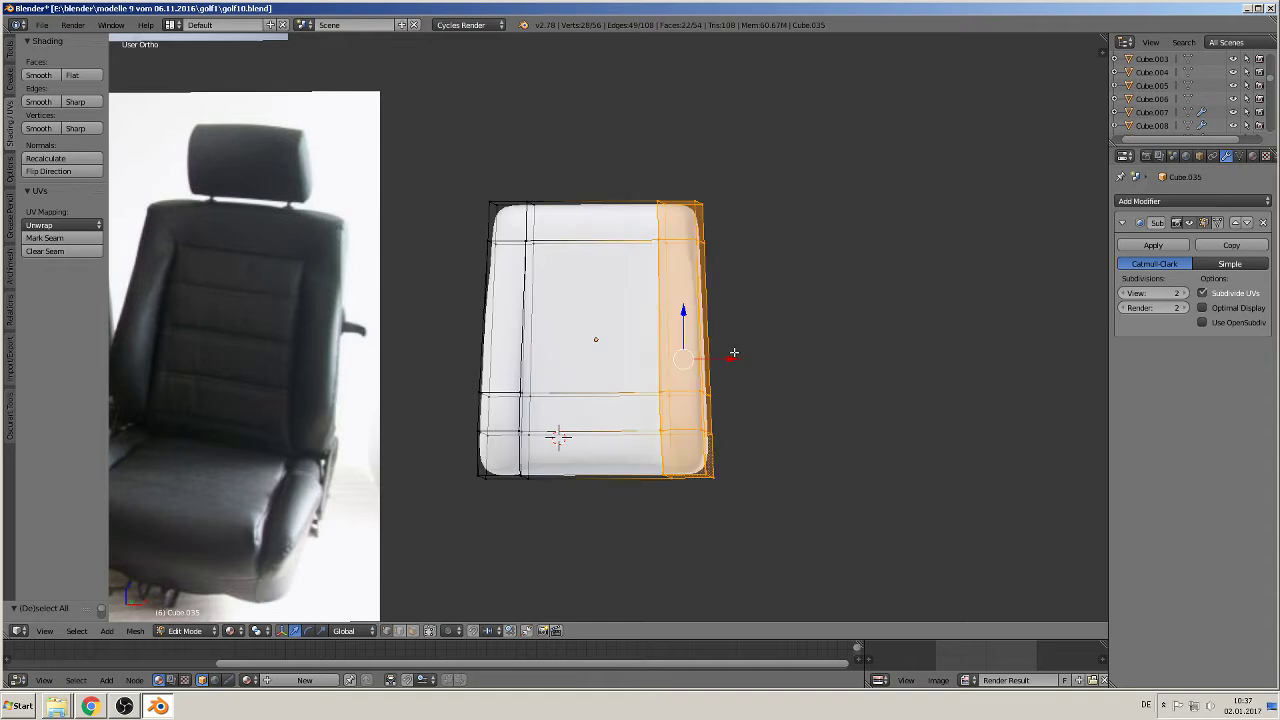
{"action": "key", "text": "g"}
{"action": "key", "text": "x"}
{"action": "left_click", "coordinate": [703, 351]}
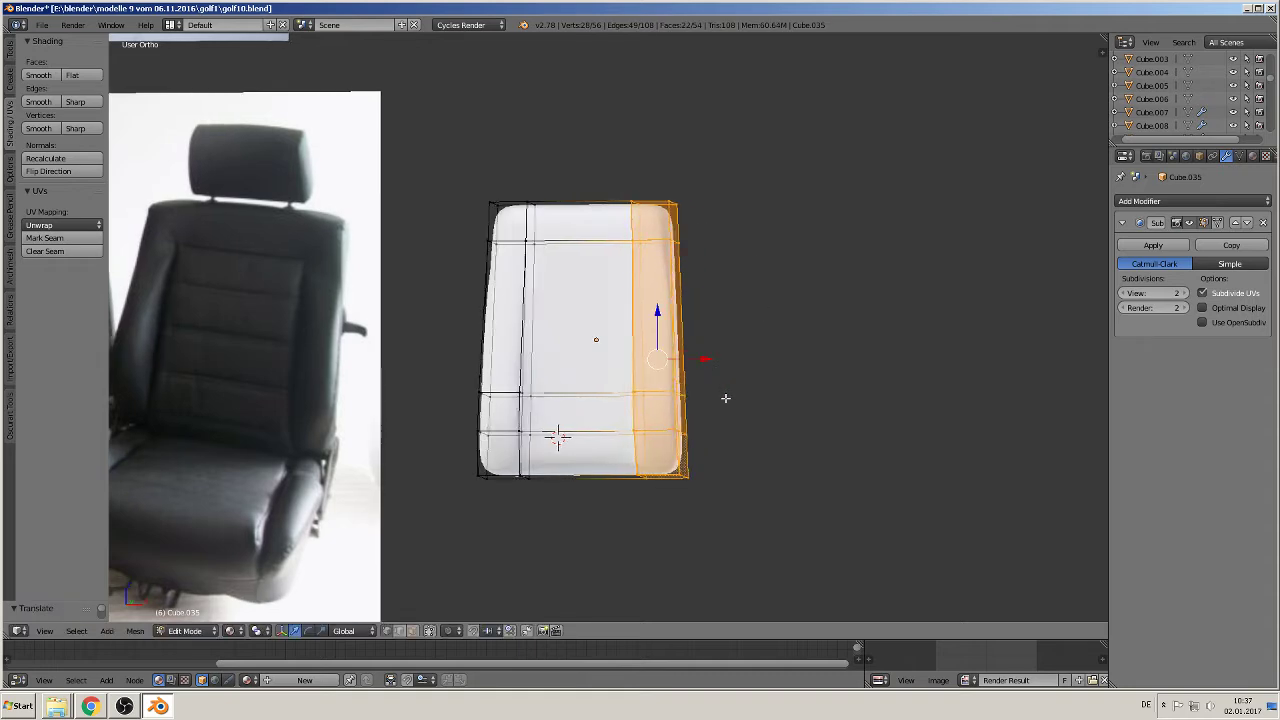
{"action": "middle_click_drag", "start_coordinate": [726, 398], "coordinate": [578, 365]}
{"action": "key", "text": "Tab"}
{"action": "key", "text": "Tab"}
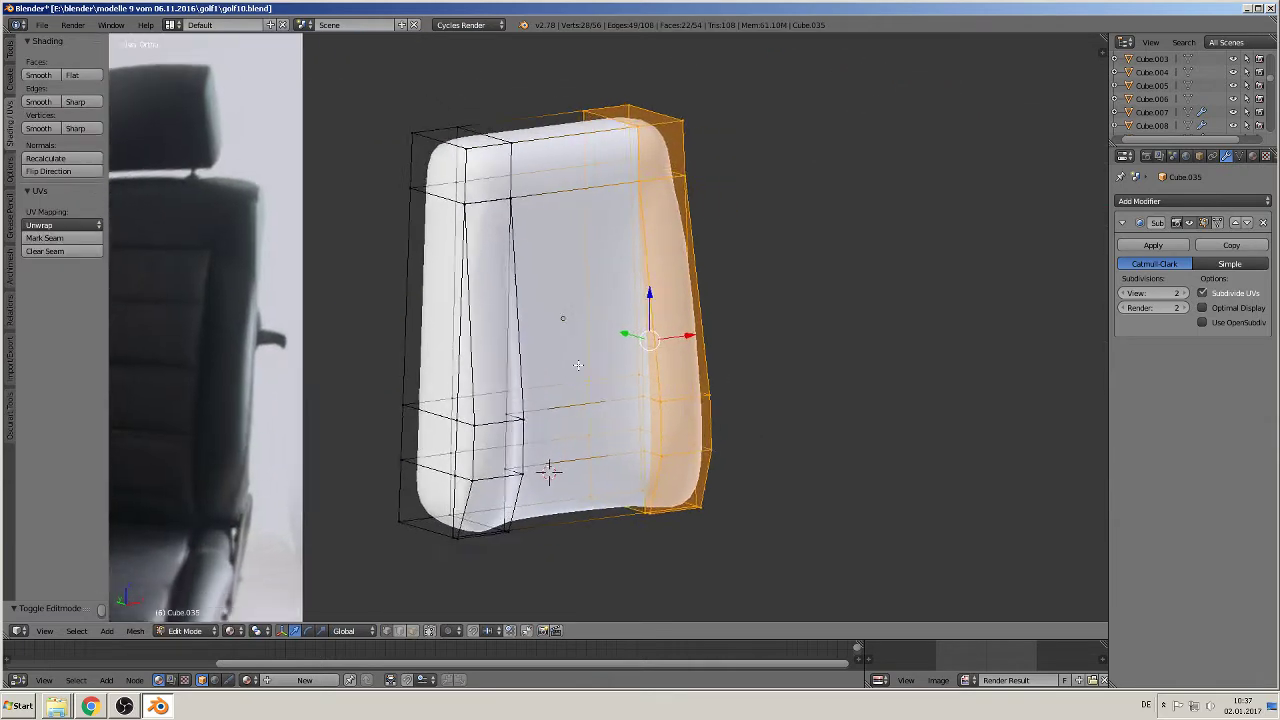
Step: Select the lower inner front vertices of both side bolsters and move them back along Y by about 0.13
{"action": "scroll", "coordinate": [578, 365], "scroll_direction": "up", "scroll_amount": 2}
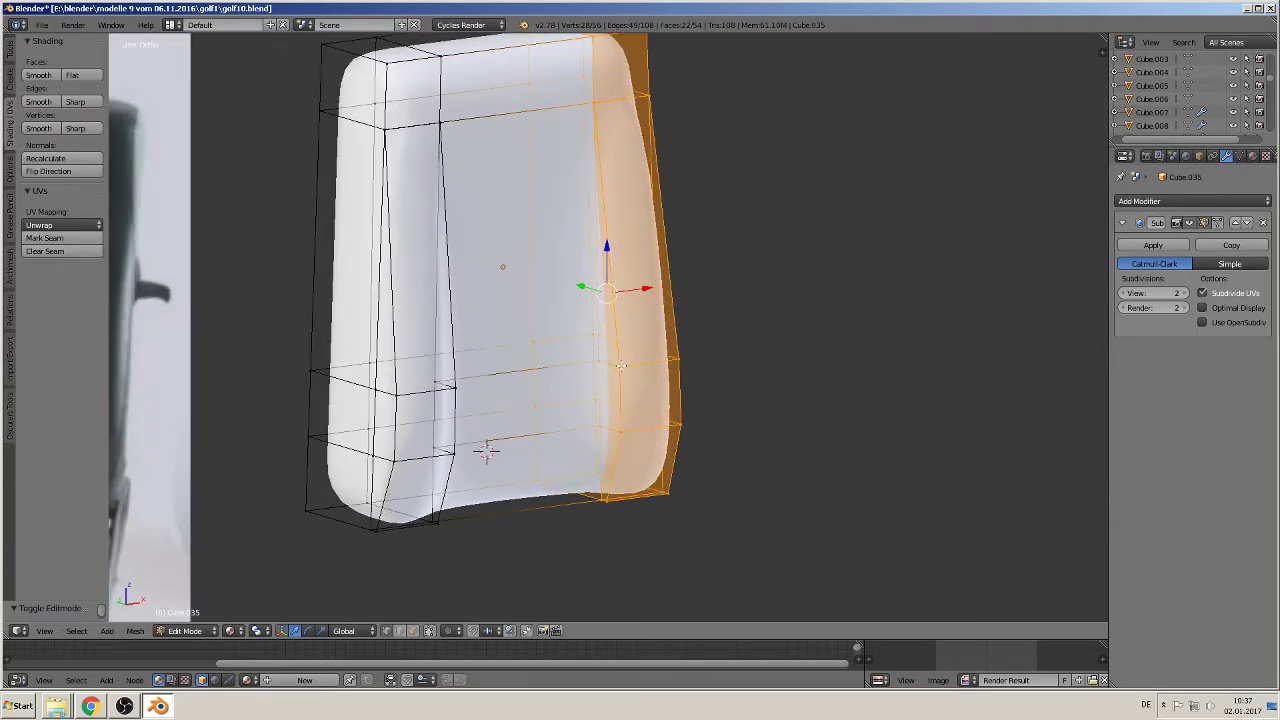
{"action": "right_click", "coordinate": [621, 366]}
{"action": "right_click", "coordinate": [618, 433], "text": "shift"}
{"action": "middle_click_drag", "start_coordinate": [633, 454], "coordinate": [675, 456]}
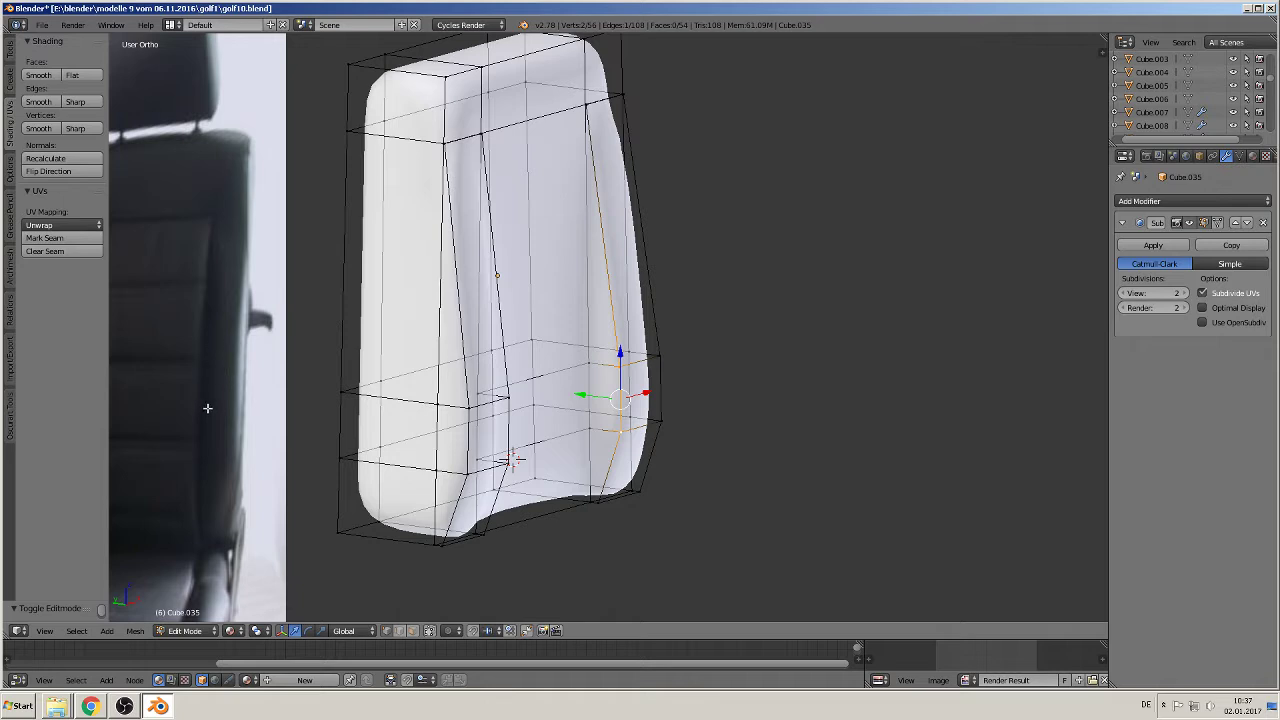
{"action": "right_click", "coordinate": [511, 459], "text": "shift"}
{"action": "right_click", "coordinate": [511, 459], "text": "shift"}
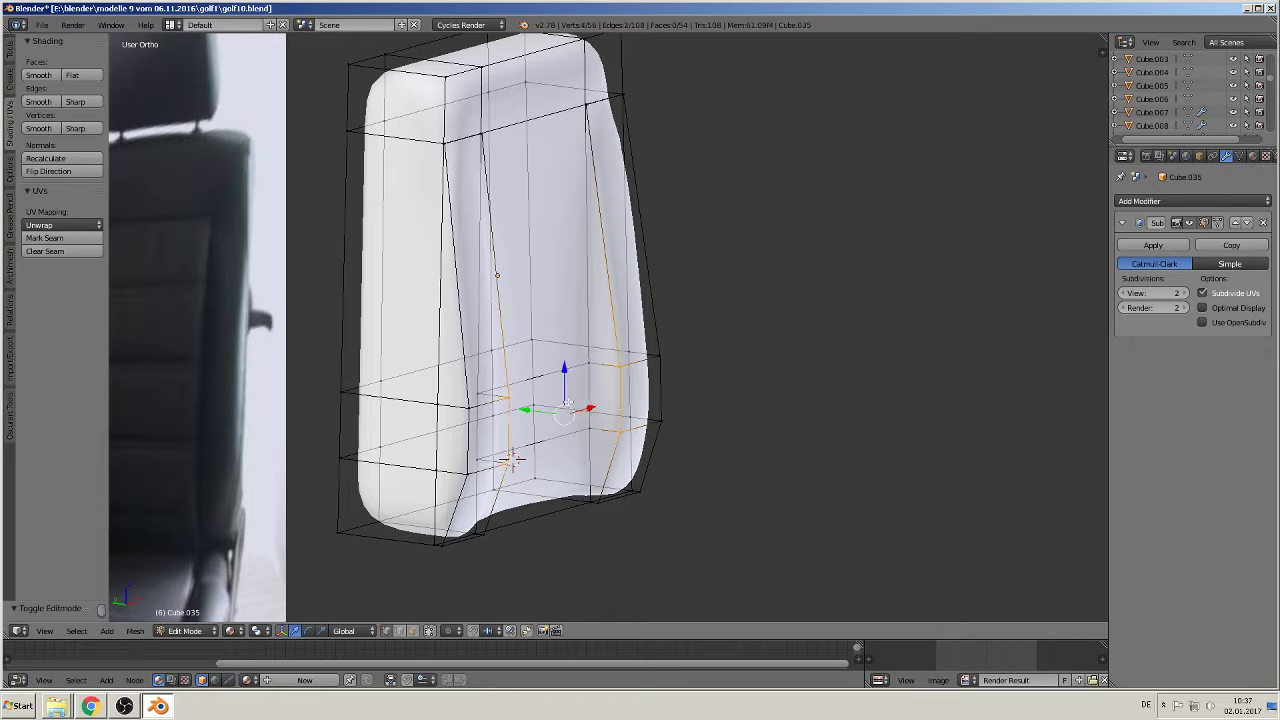
{"action": "key", "text": "g"}
{"action": "key", "text": "y"}
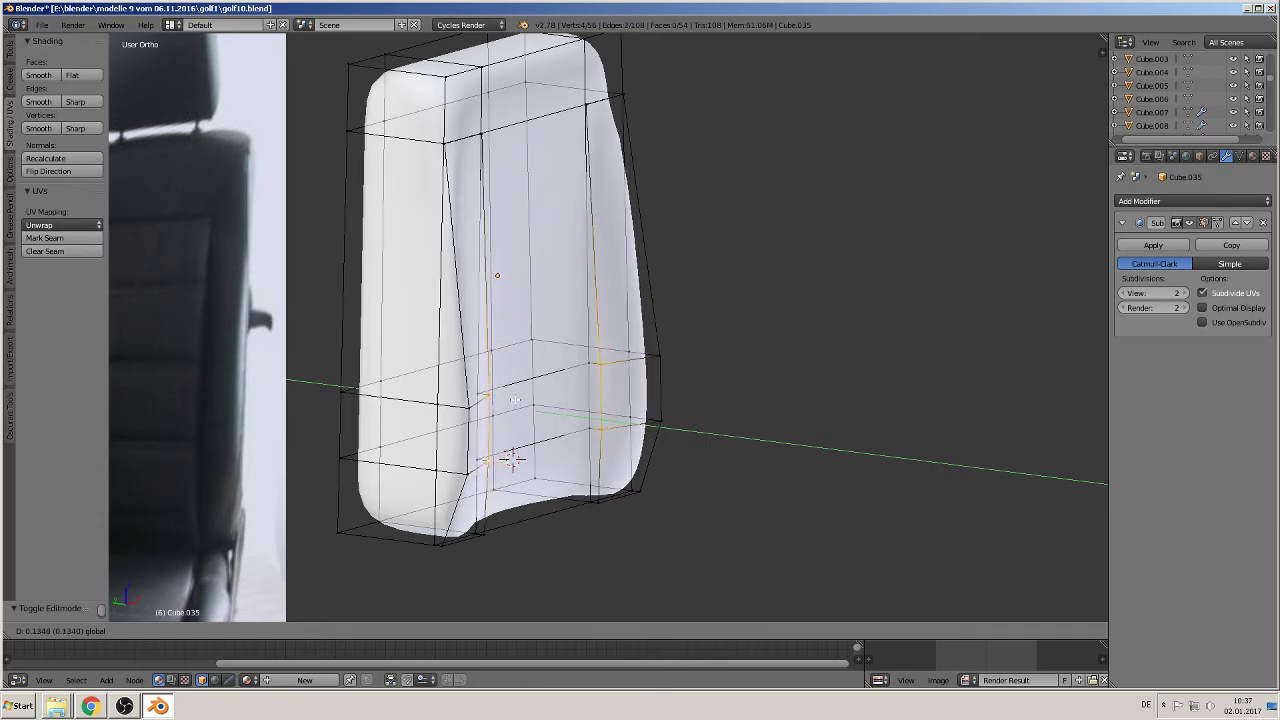
{"action": "left_click", "coordinate": [509, 396]}
{"action": "scroll", "coordinate": [509, 396], "scroll_direction": "down", "scroll_amount": 3}
{"action": "key", "text": "Tab"}
{"action": "middle_click_drag", "start_coordinate": [509, 396], "coordinate": [577, 360]}
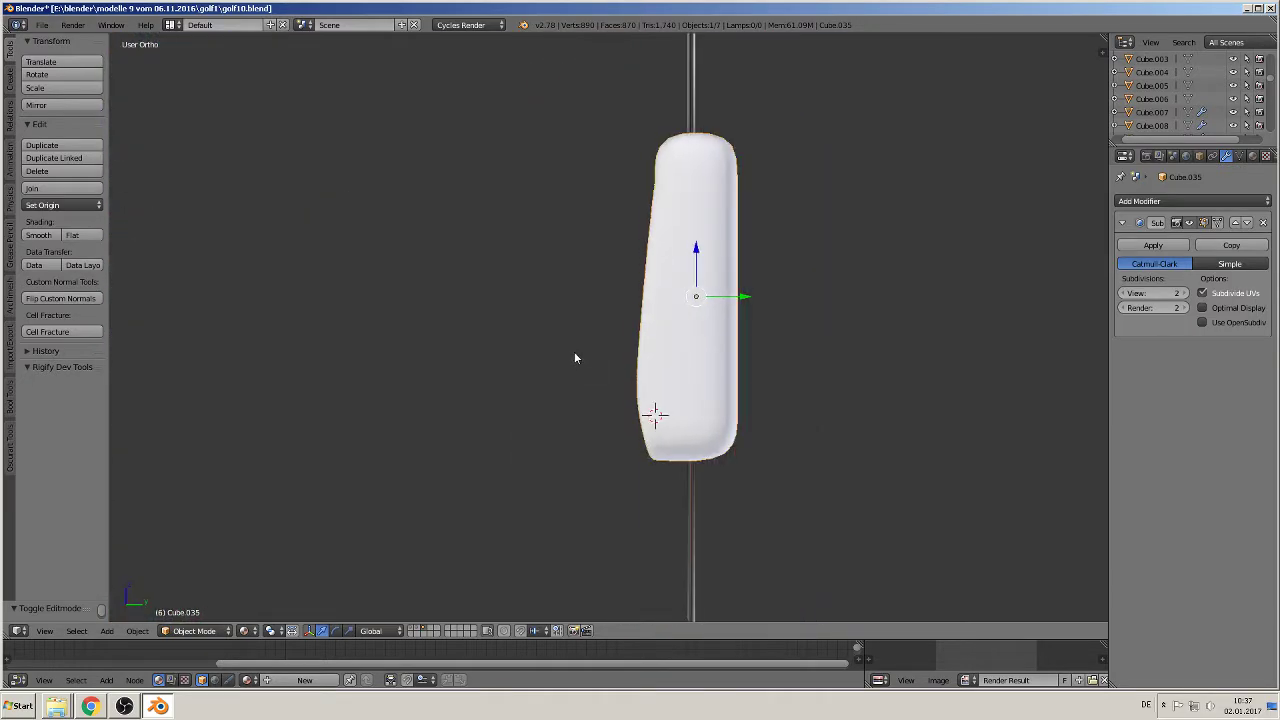
Step: Switch to edge selection and move the lower outer front edges of both bolsters forward along Y by about 0.12
{"action": "key", "text": "Tab"}
{"action": "middle_click_drag", "start_coordinate": [669, 366], "coordinate": [752, 408]}
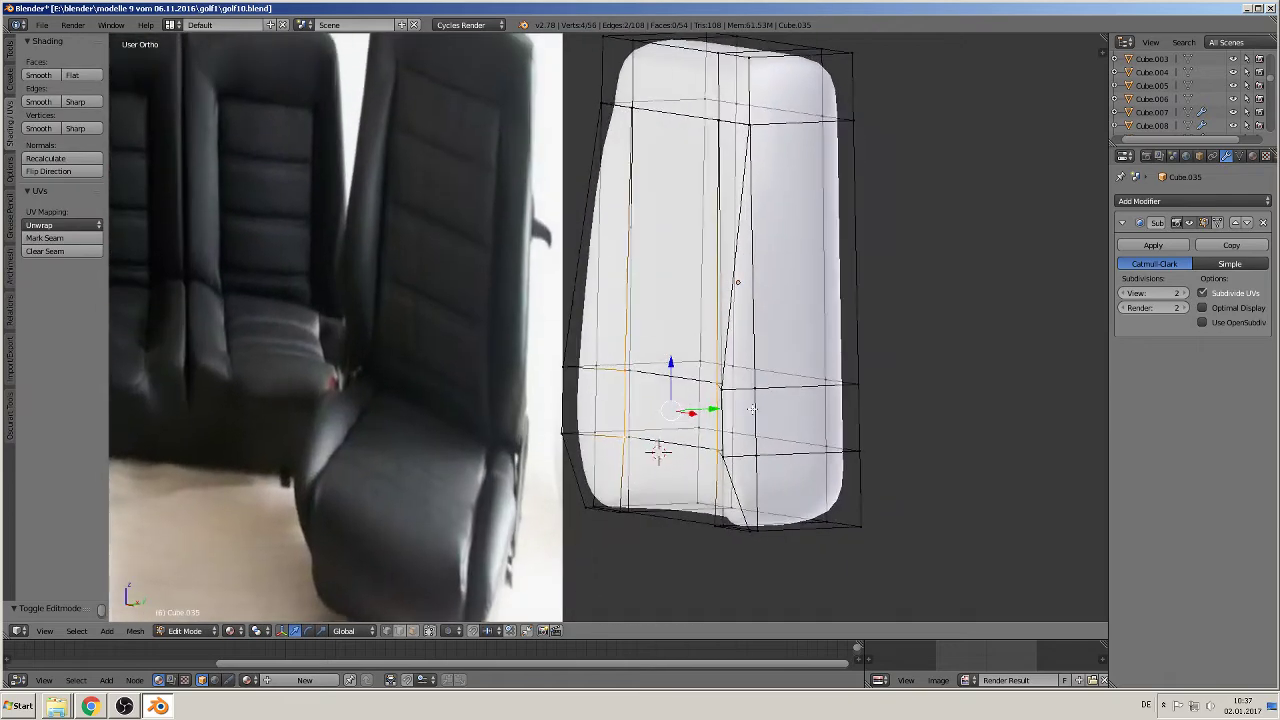
{"action": "left_click", "coordinate": [398, 632]}
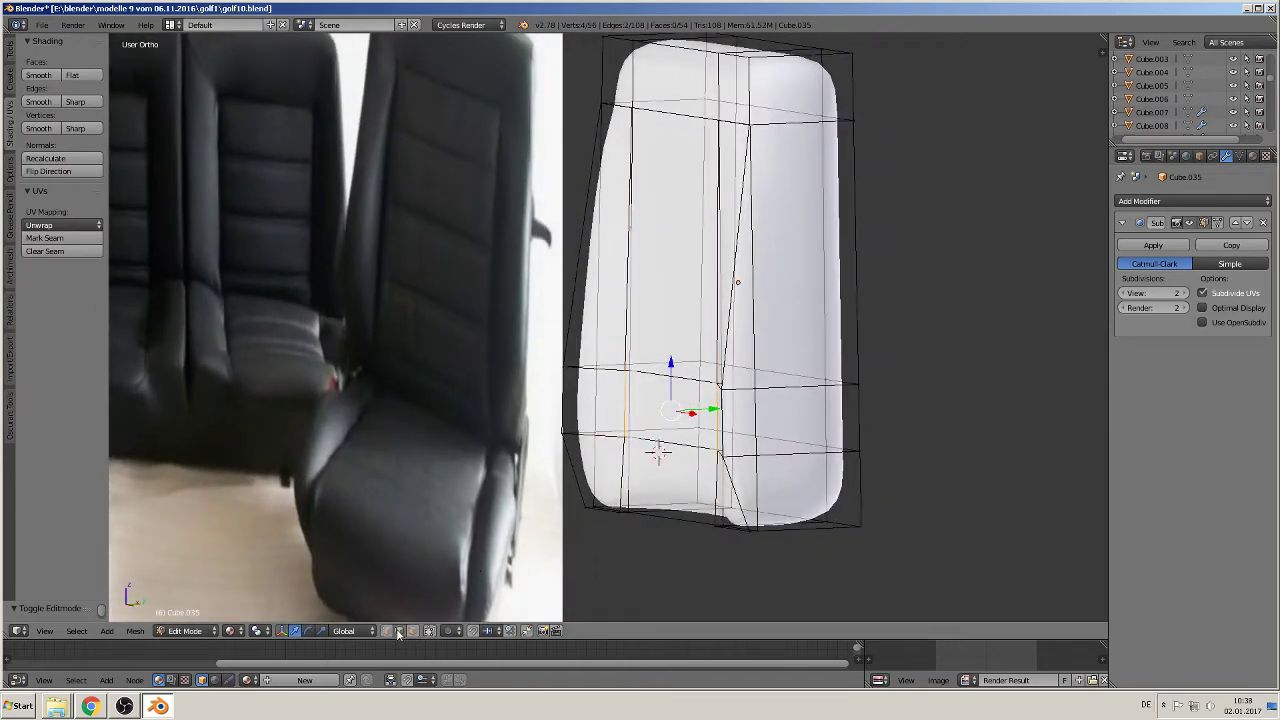
{"action": "right_click", "coordinate": [721, 420]}
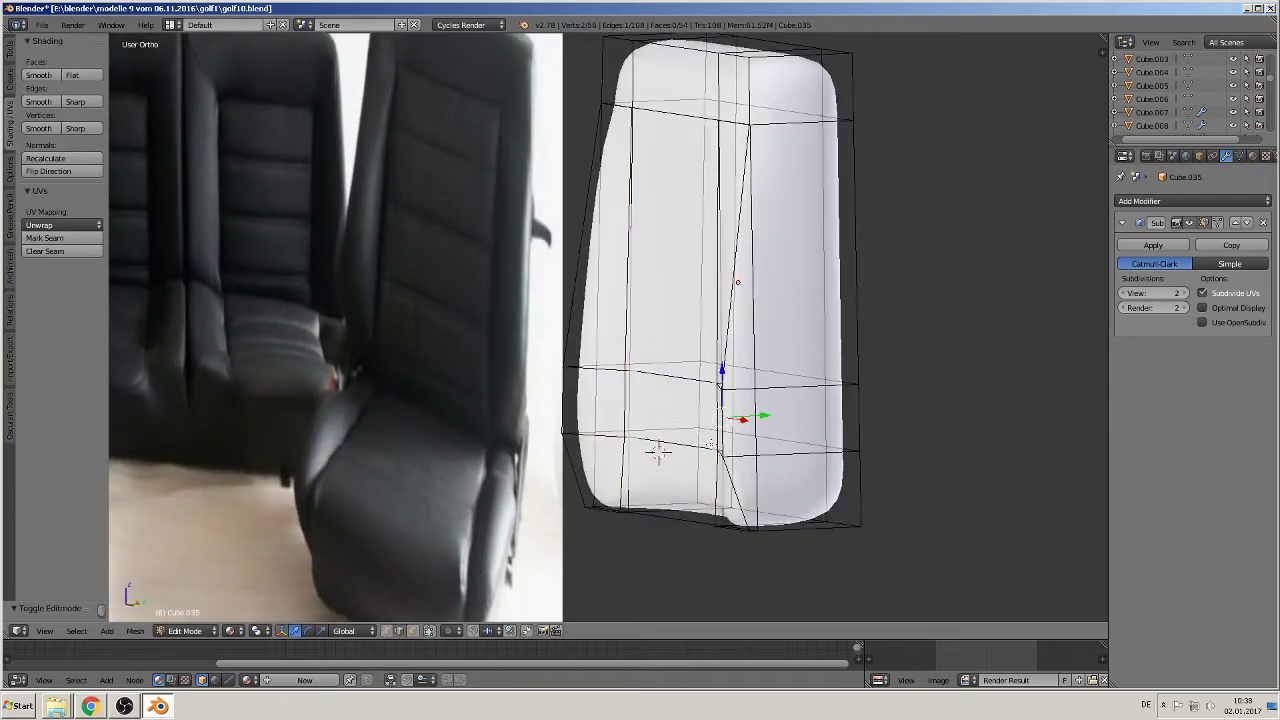
{"action": "right_click", "coordinate": [563, 409], "text": "shift"}
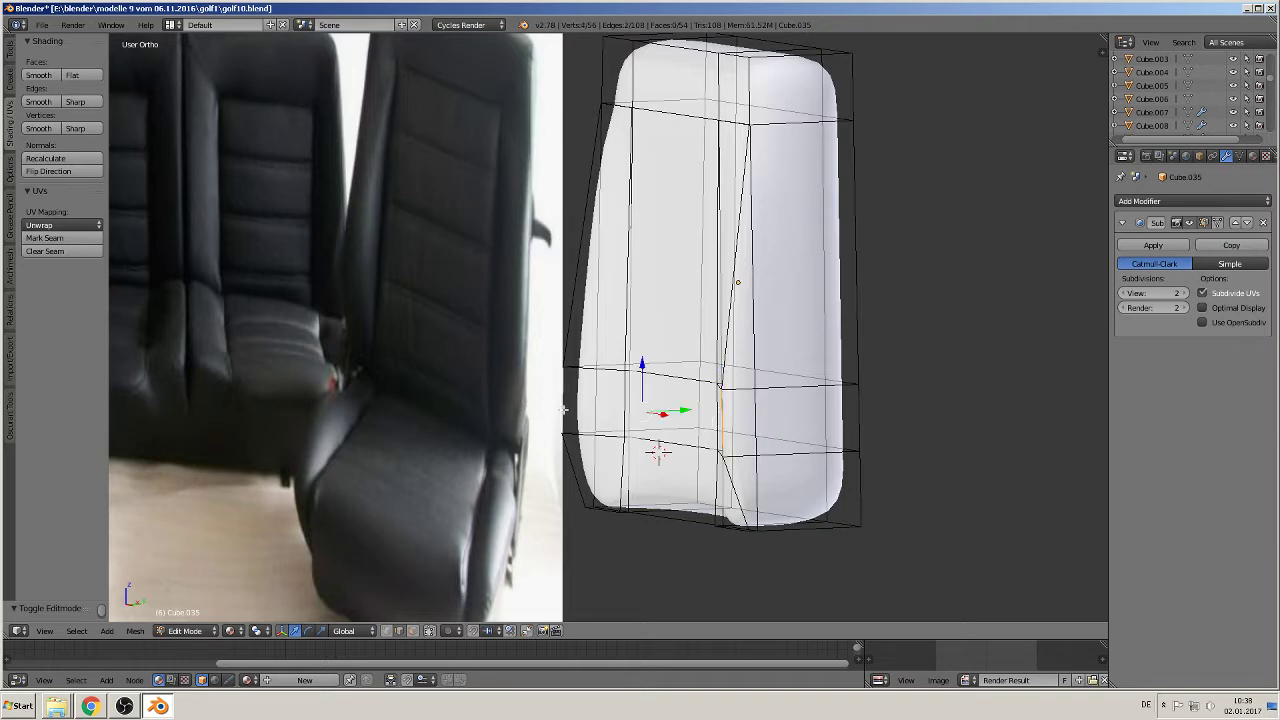
{"action": "middle_click_drag", "start_coordinate": [658, 450], "coordinate": [700, 440]}
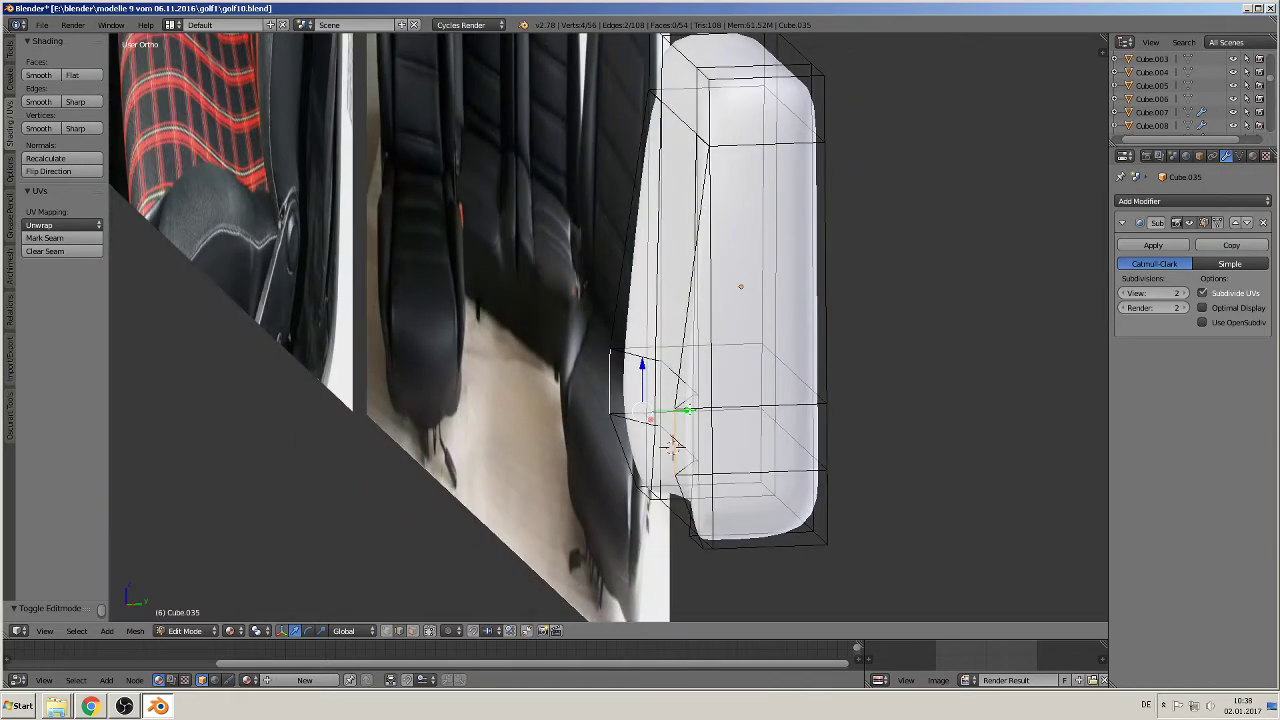
{"action": "key", "text": "g"}
{"action": "key", "text": "y"}
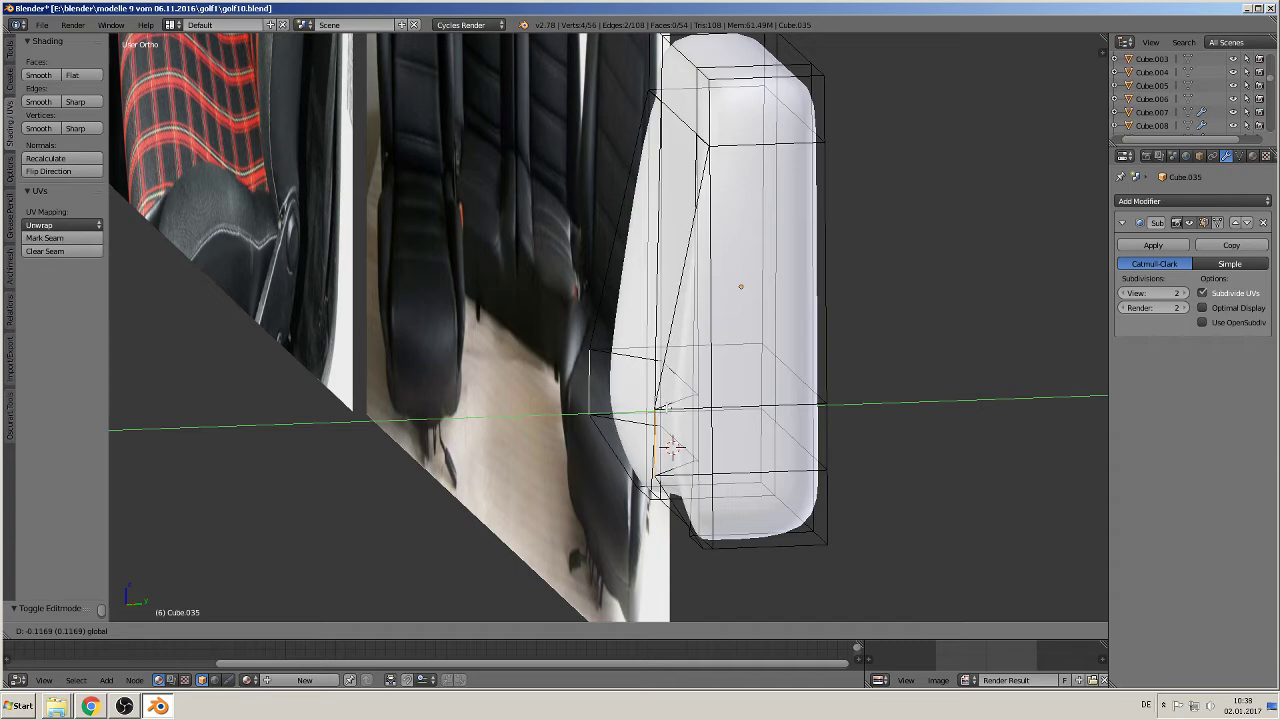
{"action": "left_click", "coordinate": [660, 408]}
{"action": "mouse_move", "coordinate": [660, 408]}
{"action": "middle_mouse_down"}
{"action": "mouse_move", "coordinate": [690, 420]}
{"action": "mouse_move", "coordinate": [709, 400]}
{"action": "mouse_move", "coordinate": [694, 374]}
{"action": "mouse_move", "coordinate": [648, 389]}
{"action": "mouse_move", "coordinate": [657, 420]}
{"action": "mouse_move", "coordinate": [662, 405]}
{"action": "mouse_move", "coordinate": [786, 400]}
{"action": "mouse_move", "coordinate": [742, 407]}
{"action": "mouse_move", "coordinate": [777, 274]}
{"action": "mouse_move", "coordinate": [703, 371]}
{"action": "mouse_move", "coordinate": [730, 360]}
{"action": "mouse_move", "coordinate": [814, 371]}
{"action": "mouse_move", "coordinate": [780, 386]}
{"action": "mouse_move", "coordinate": [707, 373]}
{"action": "middle_mouse_up"}
{"action": "key", "text": "Tab"}
{"action": "key", "text": "Tab"}
Step: Move the upper horizontal front edge of the right bolster, then that of the left, slightly forward along Y
{"action": "scroll", "coordinate": [722, 348], "scroll_direction": "up", "scroll_amount": 4}
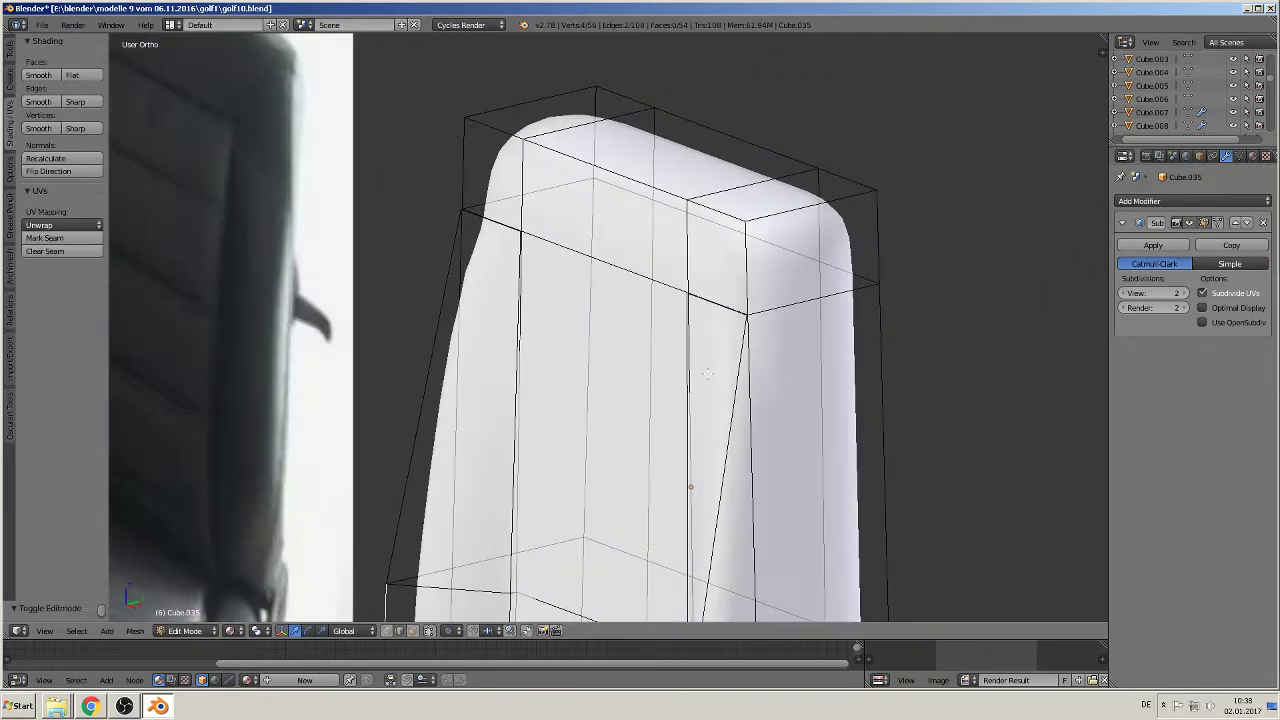
{"action": "key", "text": "g"}
{"action": "key", "text": "y"}
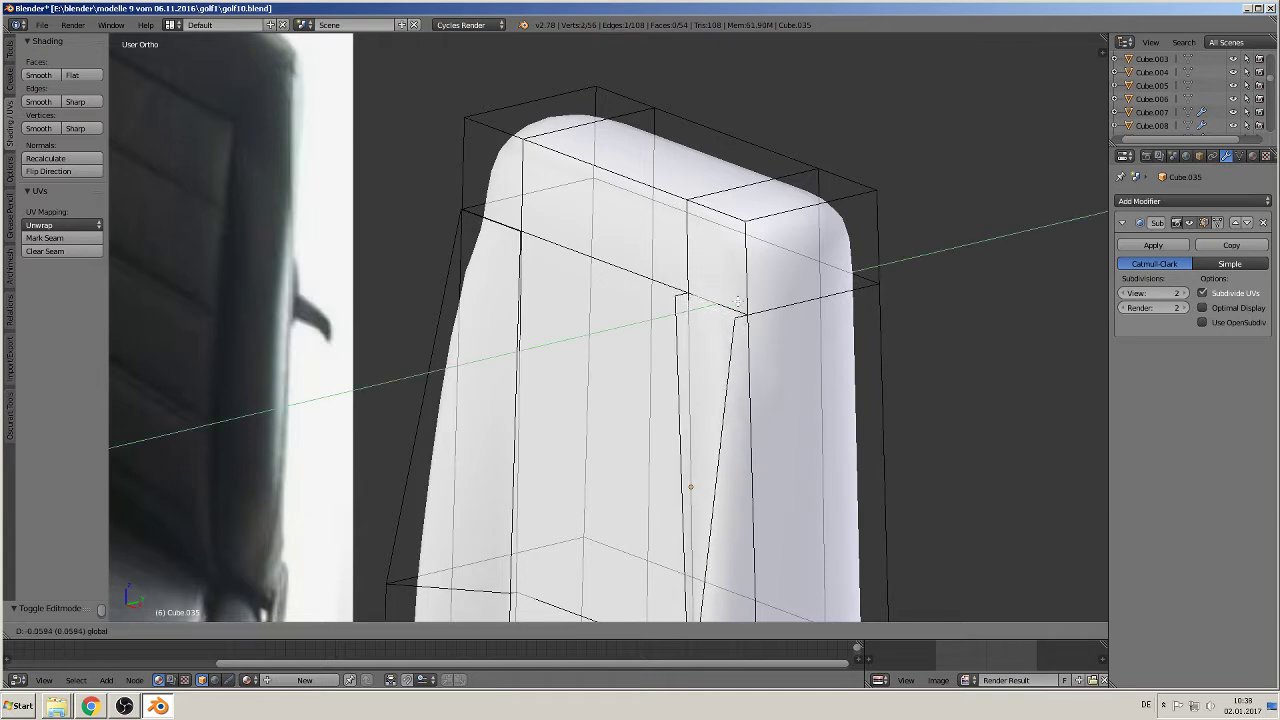
{"action": "left_click", "coordinate": [546, 254]}
{"action": "right_click", "coordinate": [487, 227]}
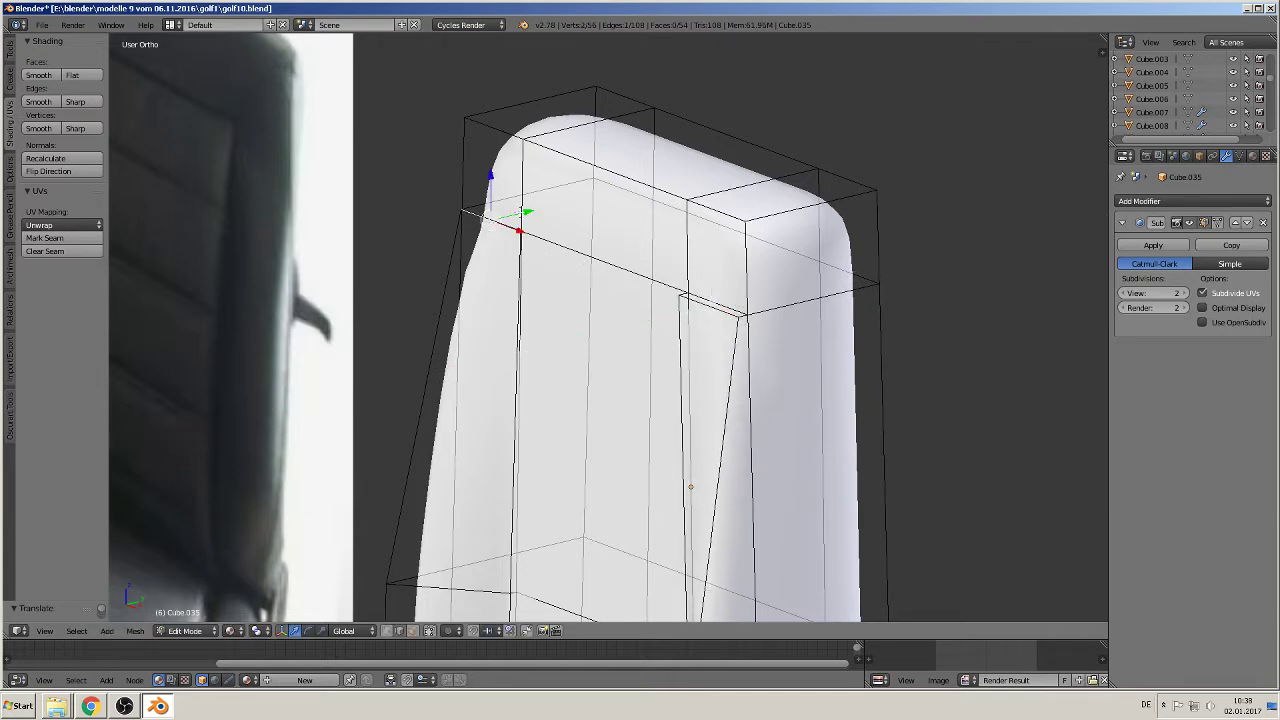
{"action": "key", "text": "g"}
{"action": "key", "text": "y"}
{"action": "left_click", "coordinate": [474, 222]}
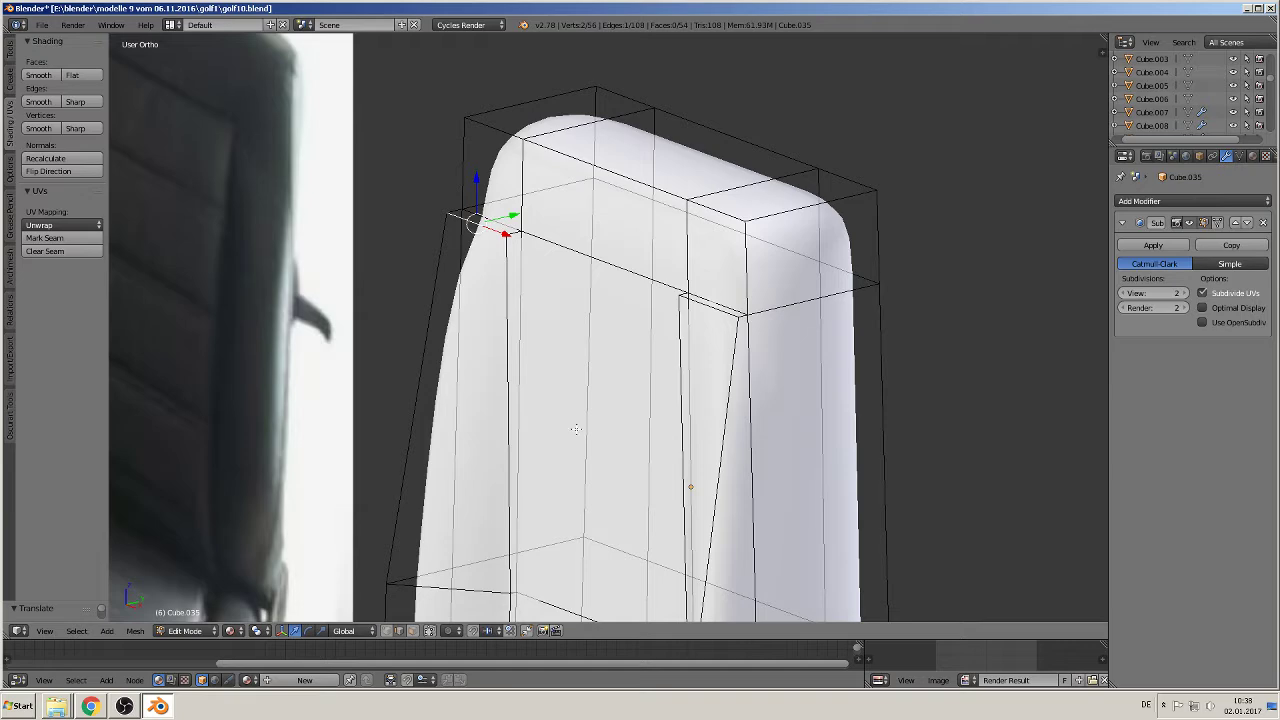
{"action": "middle_click_drag", "start_coordinate": [748, 437], "coordinate": [435, 181]}
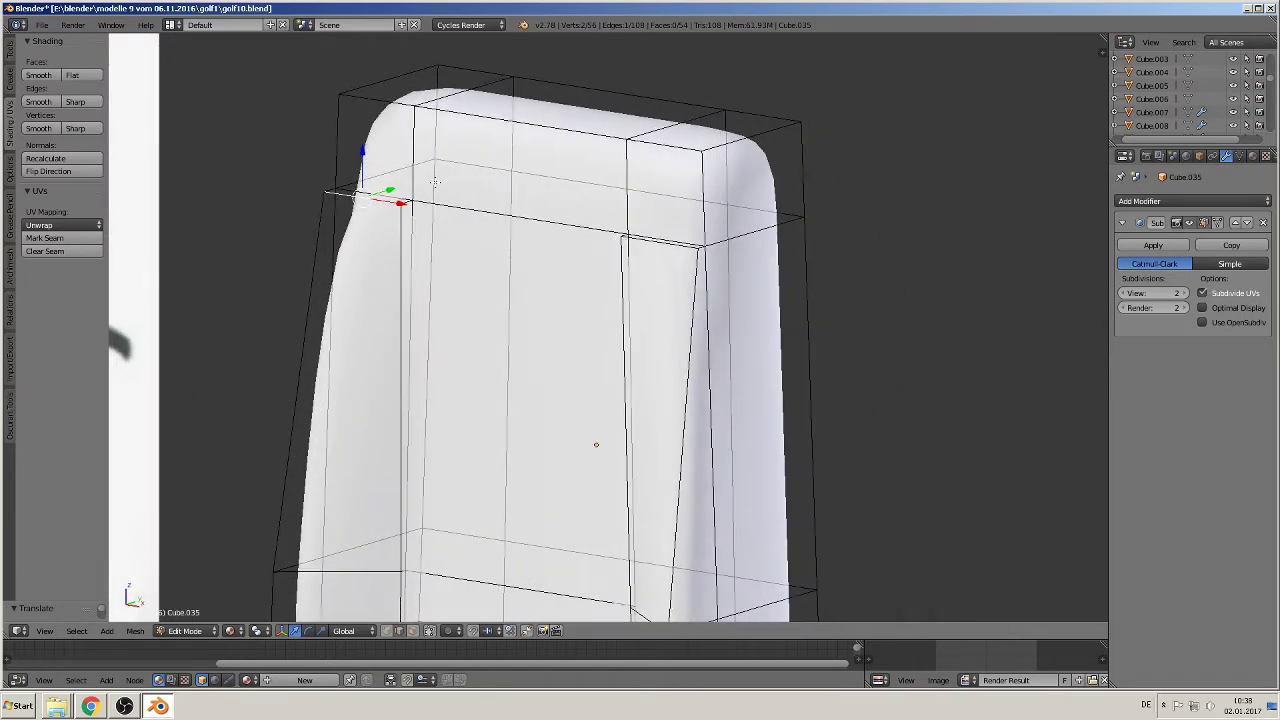
{"action": "key", "text": "g"}
{"action": "key", "text": "y"}
{"action": "key", "text": "Escape"}
Step: Lower the left bolster's upper front edge along Z and shift it slightly back along Y
{"action": "key", "text": "g"}
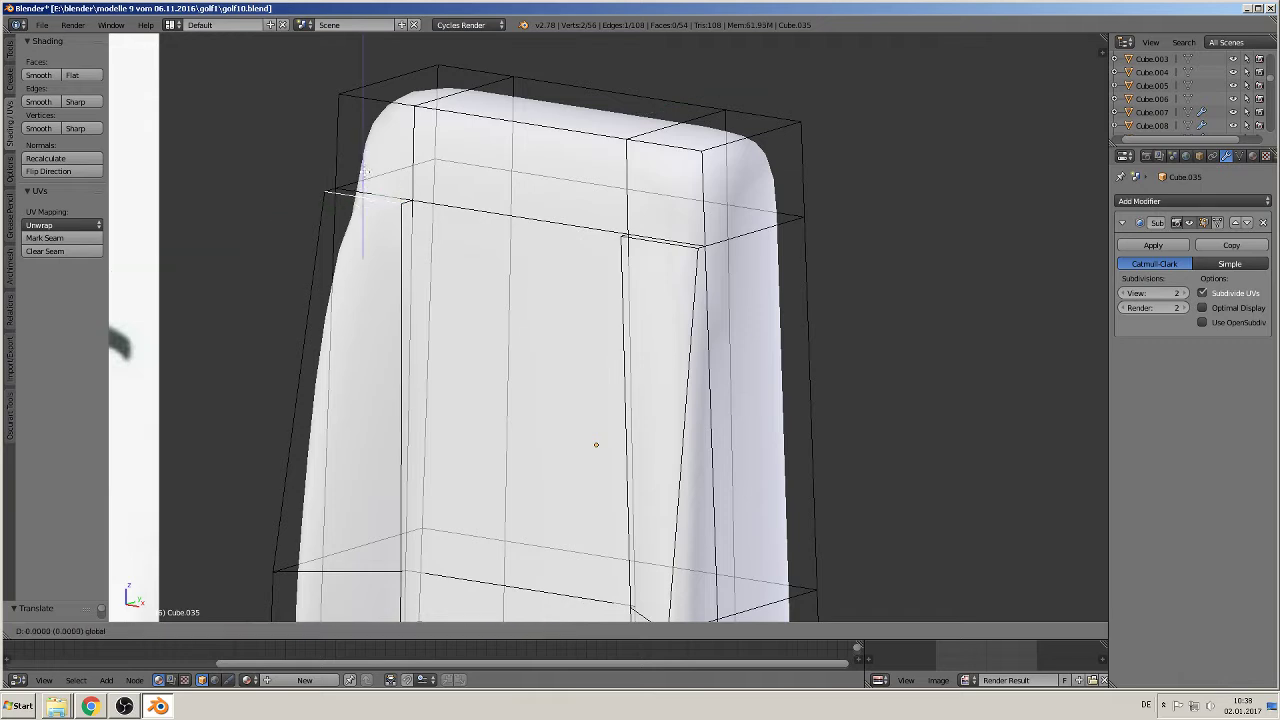
{"action": "key", "text": "z"}
{"action": "left_click", "coordinate": [366, 178]}
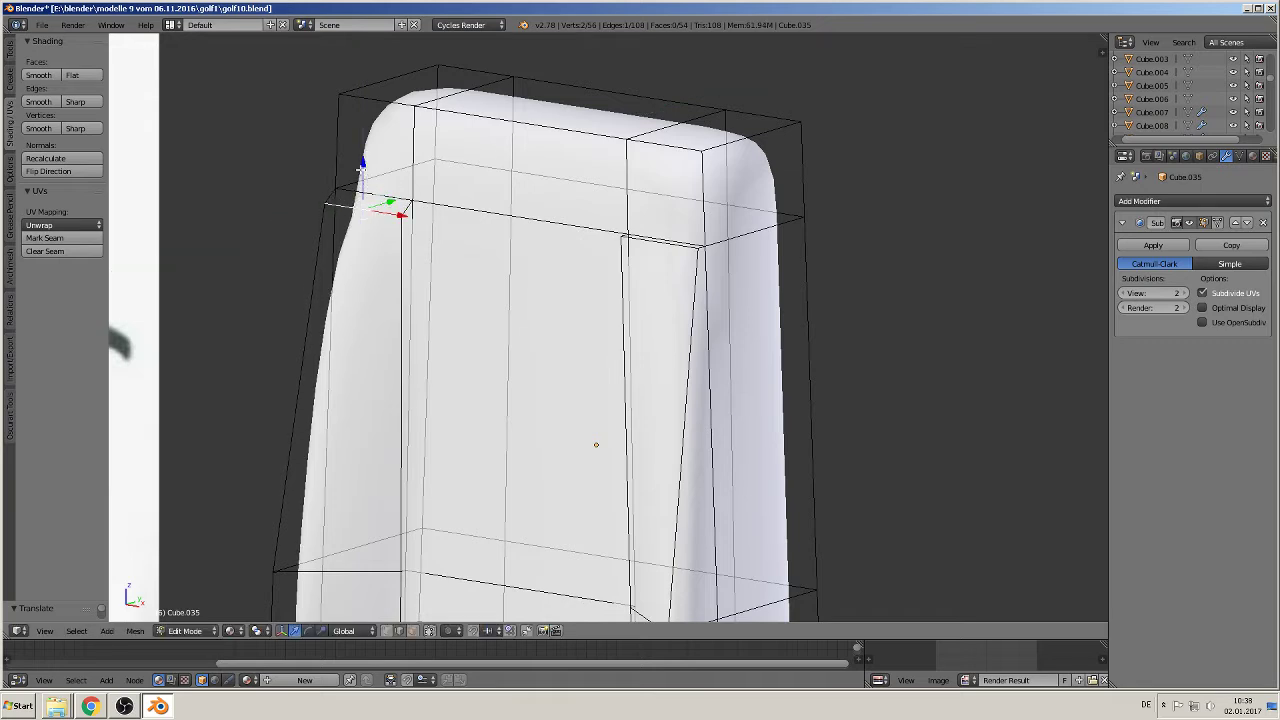
{"action": "key", "text": "g"}
{"action": "key", "text": "z"}
{"action": "left_click", "coordinate": [367, 175]}
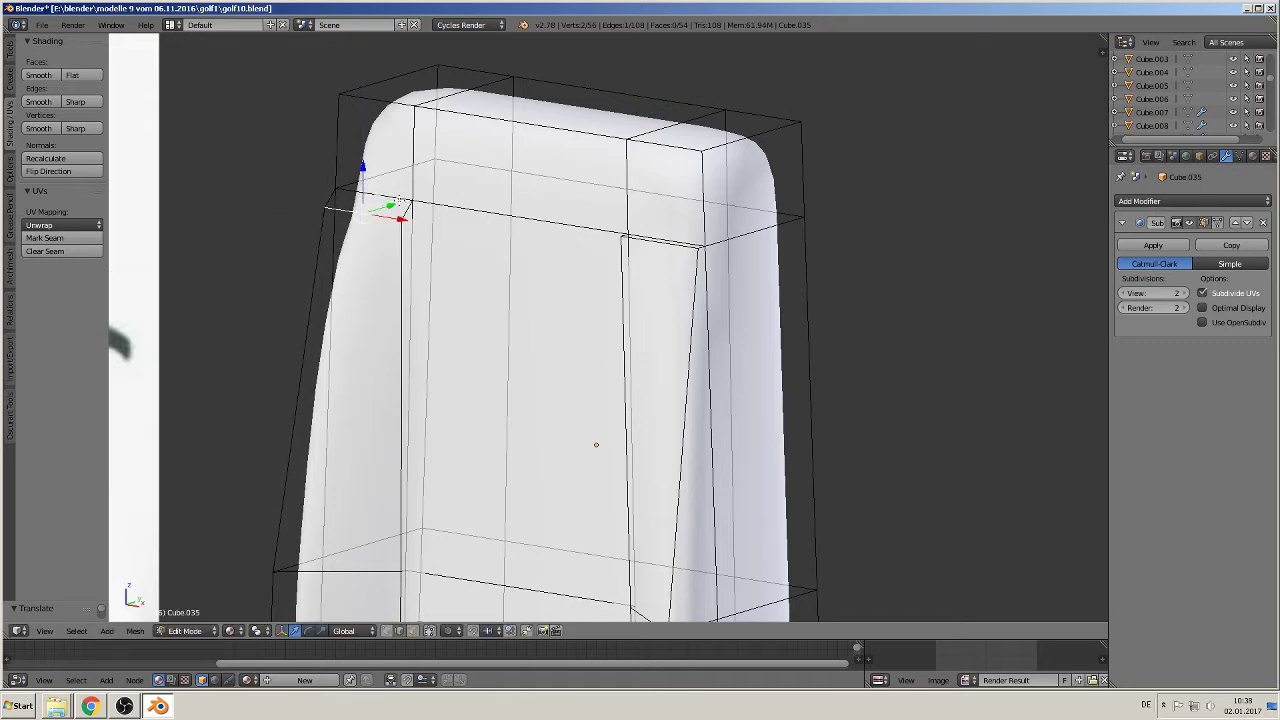
{"action": "key", "text": "g"}
{"action": "key", "text": "y"}
{"action": "left_click", "coordinate": [397, 204]}
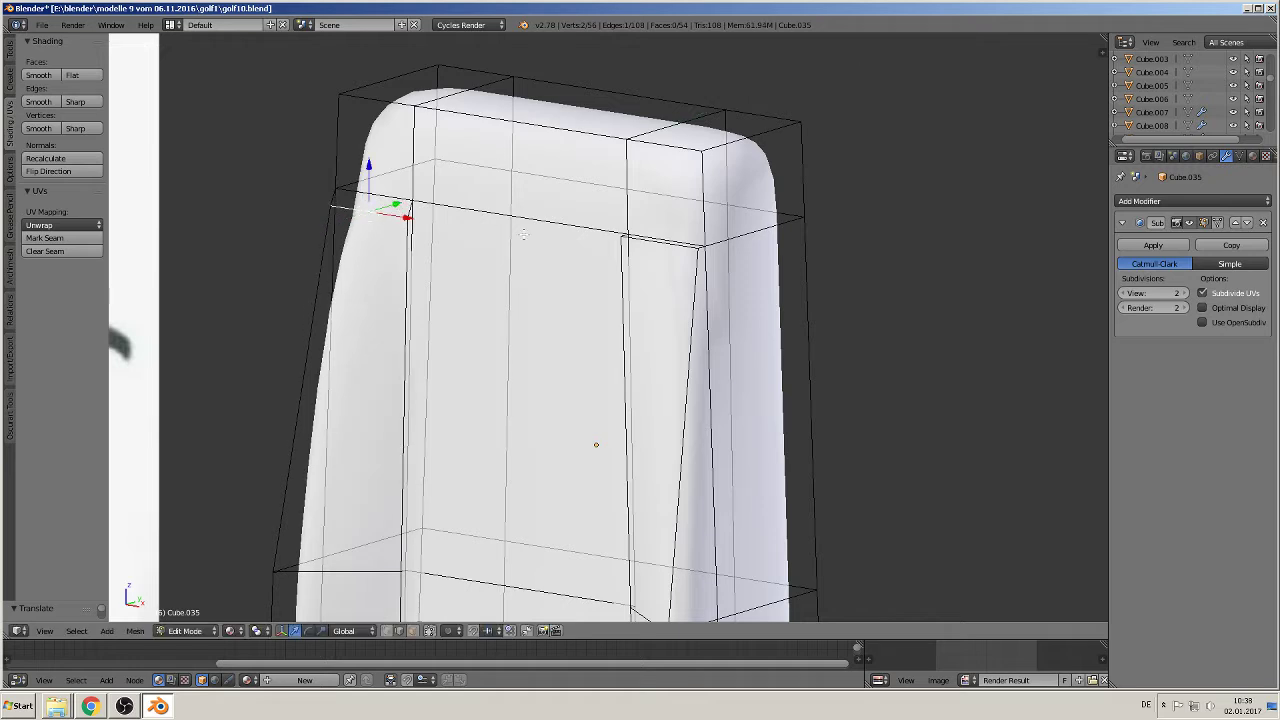
Step: Lower the right bolster's upper front edge along Z and shift it slightly back along Y to match the left one
{"action": "right_click", "coordinate": [655, 240]}
{"action": "key", "text": "g"}
{"action": "key", "text": "z"}
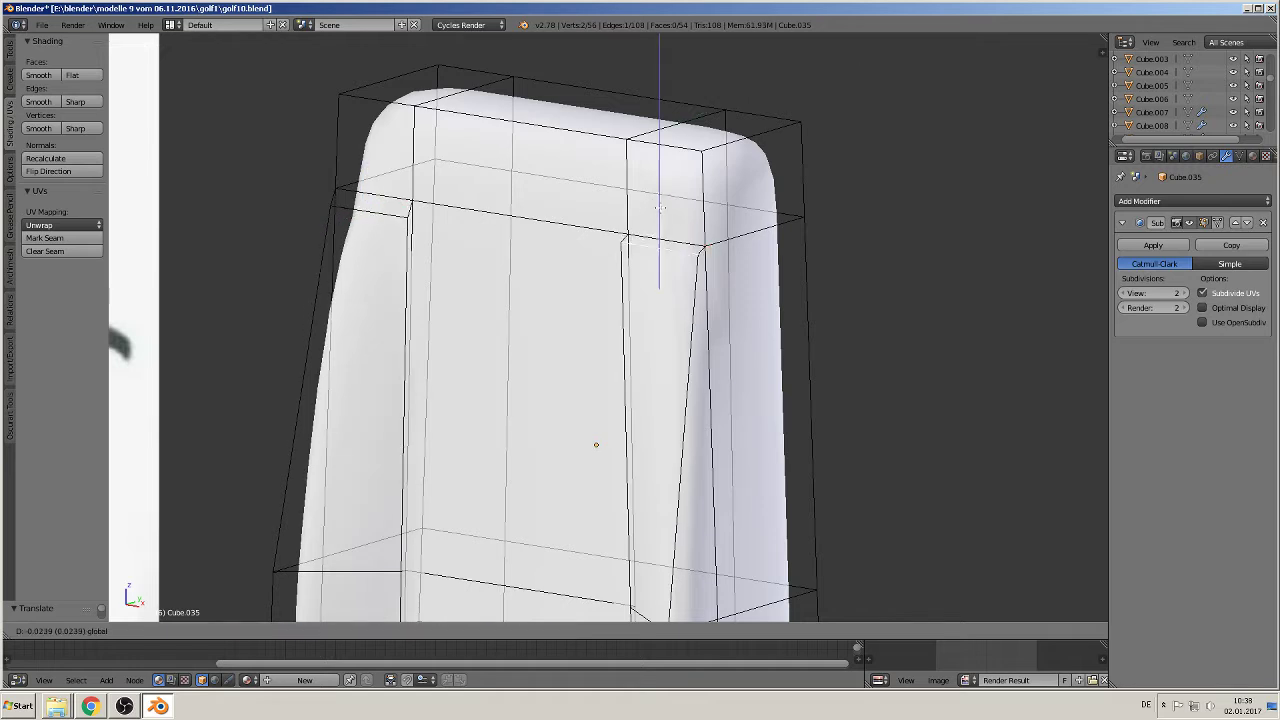
{"action": "left_click", "coordinate": [663, 224]}
{"action": "key", "text": "g"}
{"action": "key", "text": "y"}
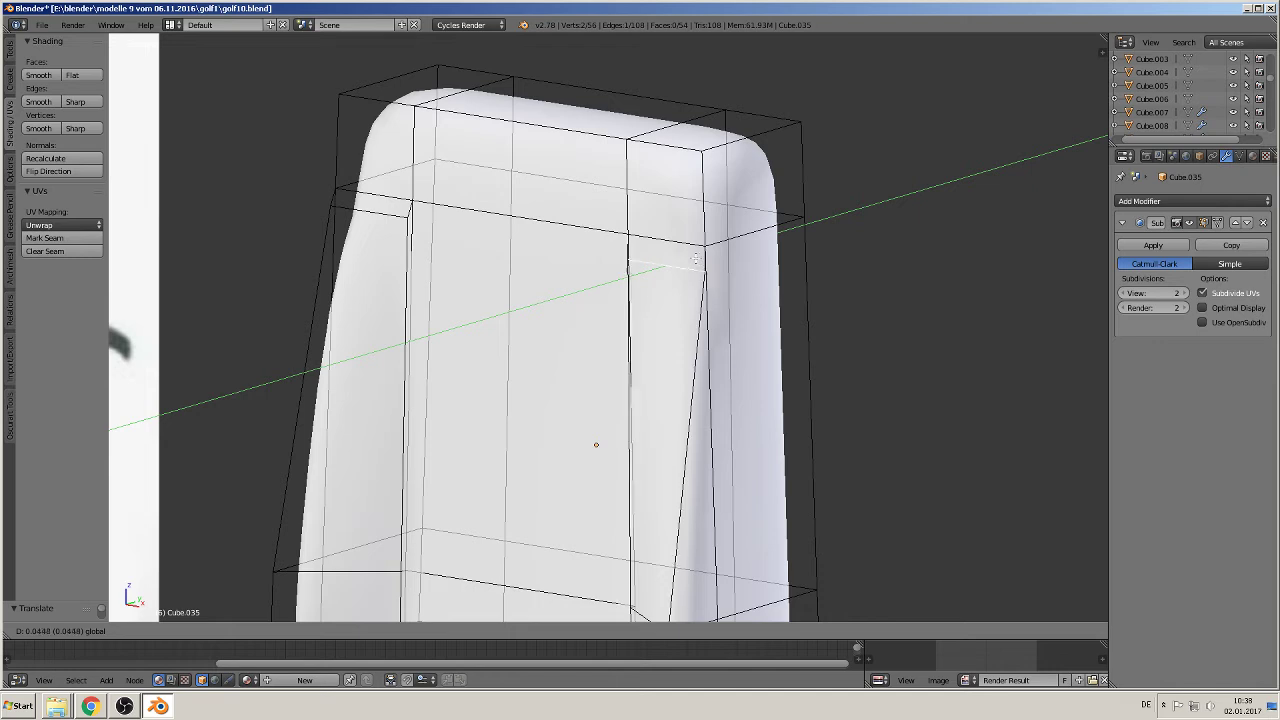
{"action": "left_click", "coordinate": [668, 226]}
{"action": "key", "text": "g"}
{"action": "key", "text": "z"}
{"action": "left_click", "coordinate": [664, 215]}
{"action": "scroll", "coordinate": [664, 215], "scroll_direction": "down", "scroll_amount": 4}
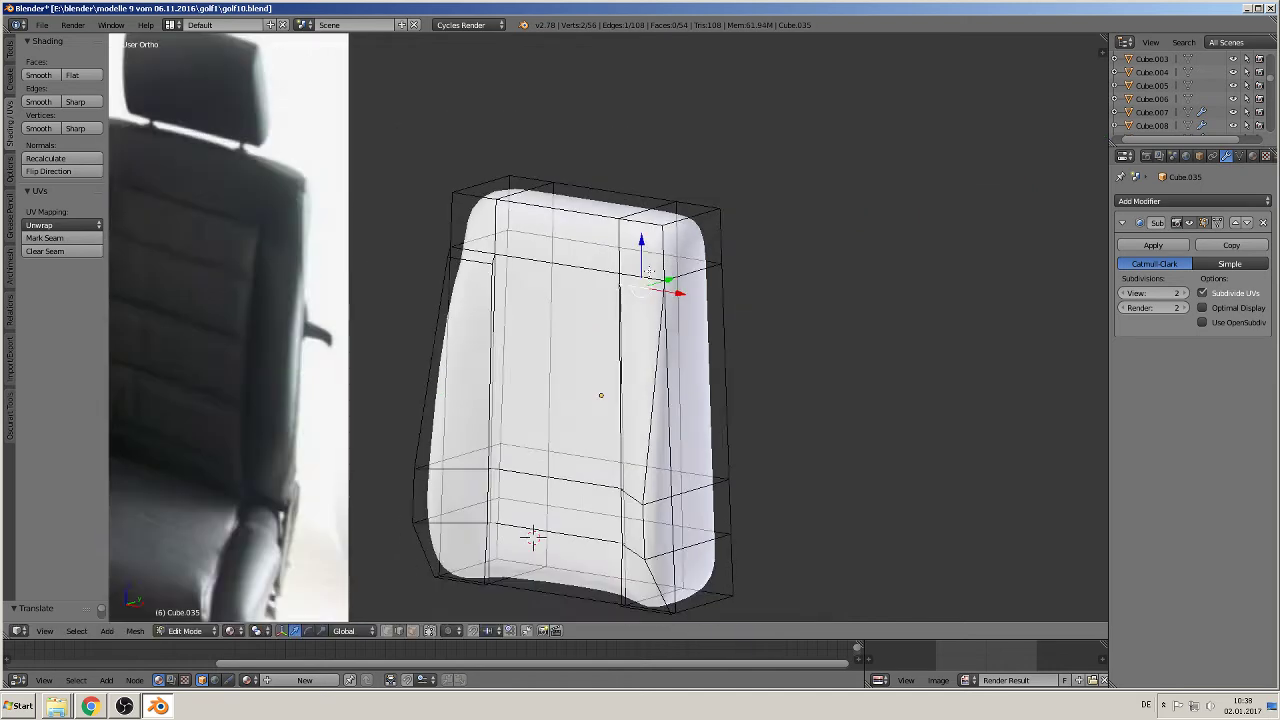
Step: Add three evenly spaced, unslid horizontal loop cuts across the middle section of the backrest
{"action": "key", "text": "Tab"}
{"action": "key", "text": "KP_5"}
{"action": "middle_click_drag", "start_coordinate": [677, 323], "coordinate": [513, 402]}
{"action": "scroll", "coordinate": [577, 377], "scroll_direction": "up", "scroll_amount": 3}
{"action": "key", "text": "Tab"}
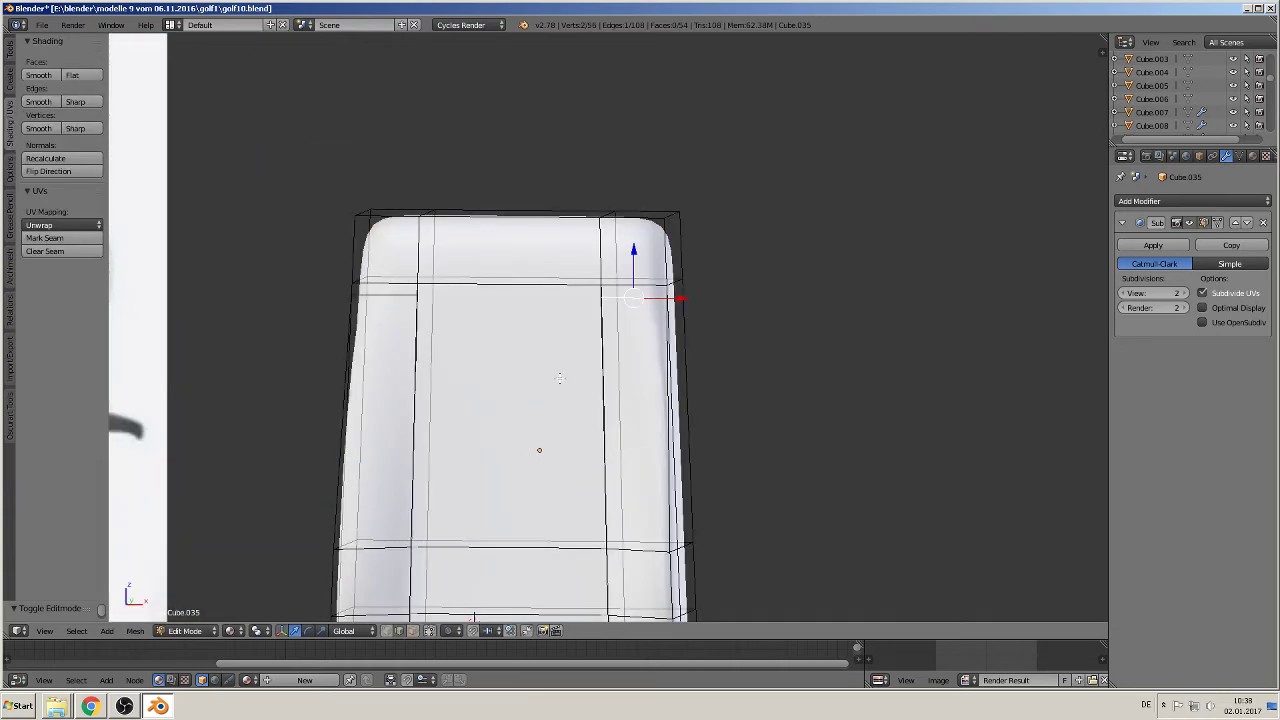
{"action": "scroll", "coordinate": [558, 374], "scroll_direction": "down", "scroll_amount": 2}
{"action": "key", "text": "ctrl+r"}
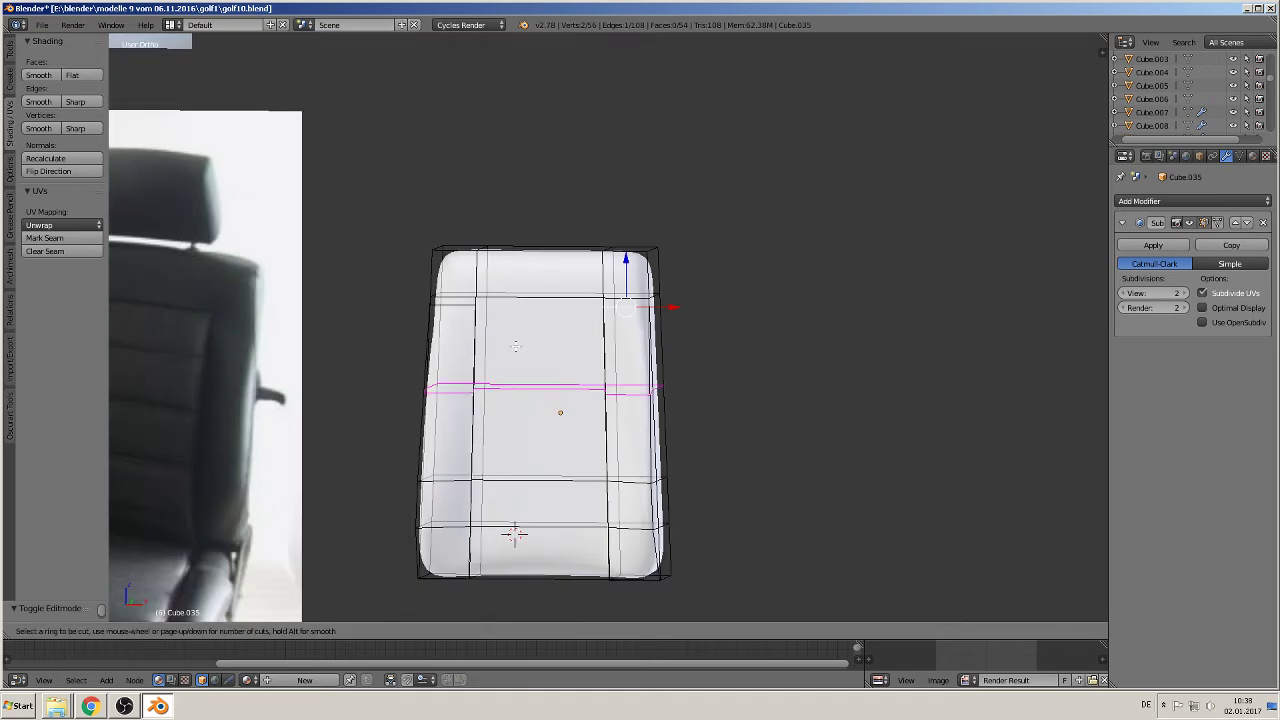
{"action": "scroll", "coordinate": [517, 346], "scroll_direction": "up", "scroll_amount": 2}
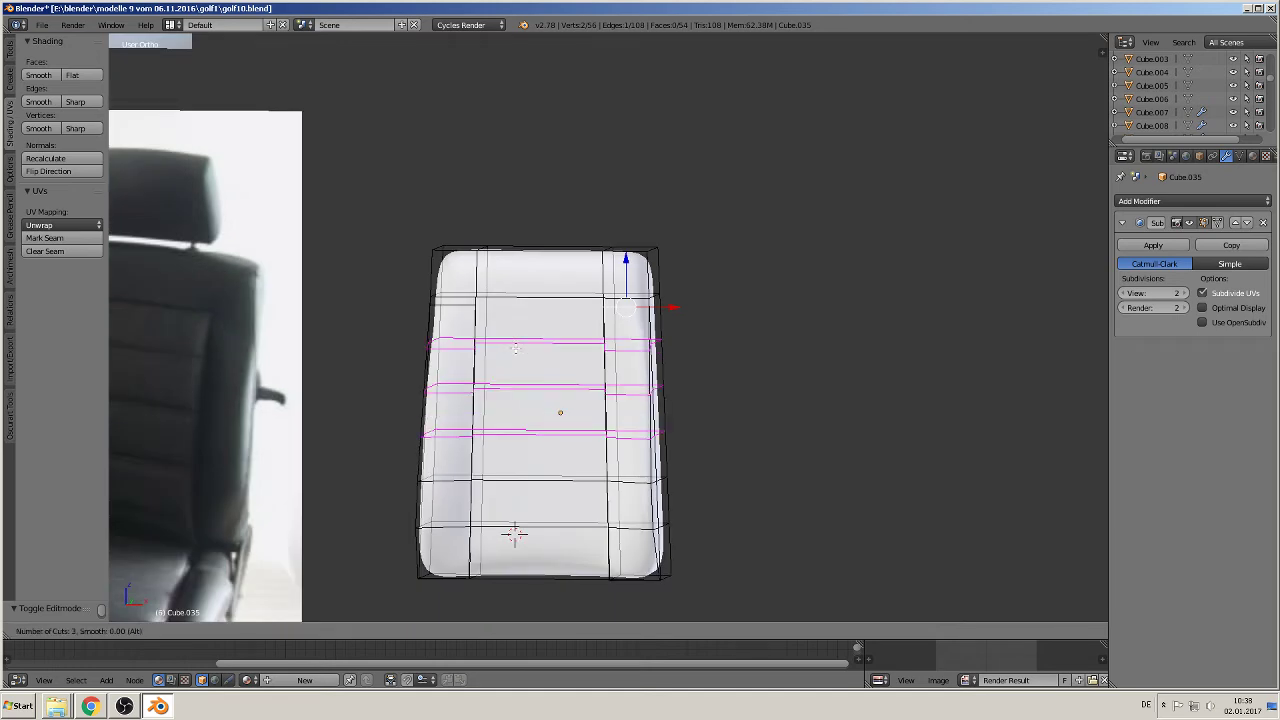
{"action": "left_click", "coordinate": [515, 347]}
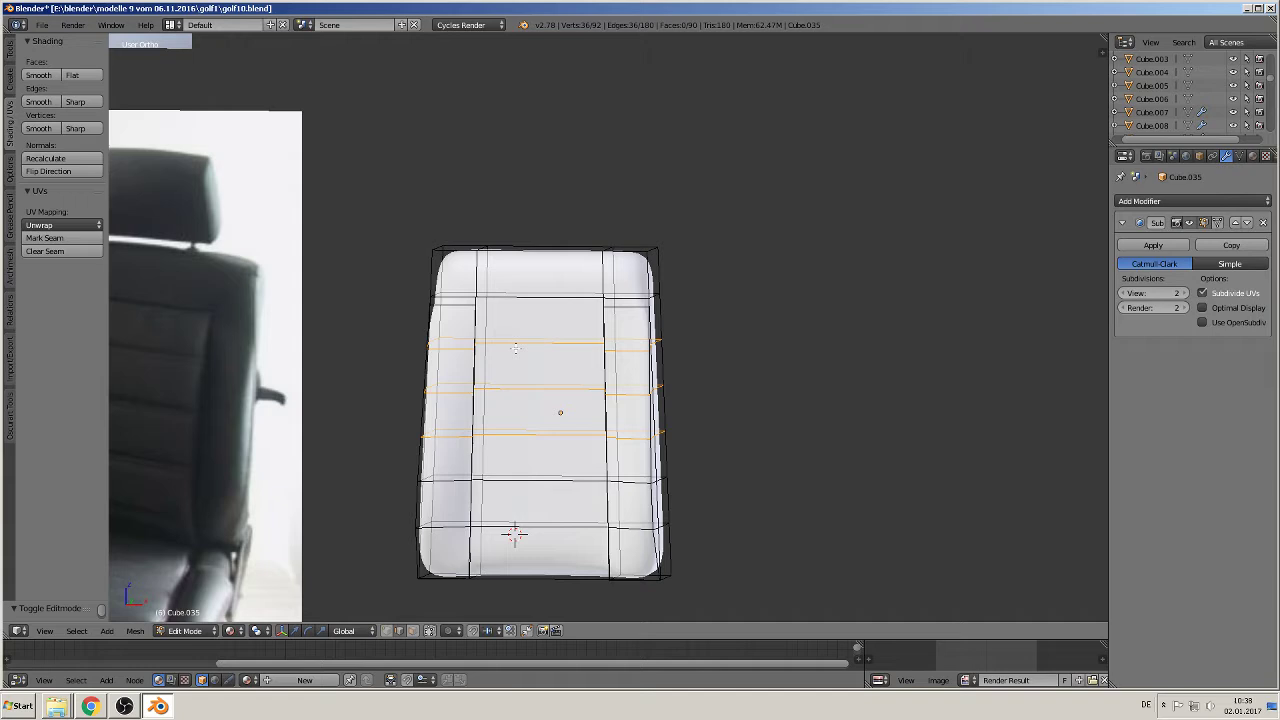
{"action": "right_click", "coordinate": [644, 330]}
Step: Extrude the centre-panel face just below the backrest's top section without offset and scale it slightly inward
{"action": "middle_click_drag", "start_coordinate": [636, 324], "coordinate": [426, 346]}
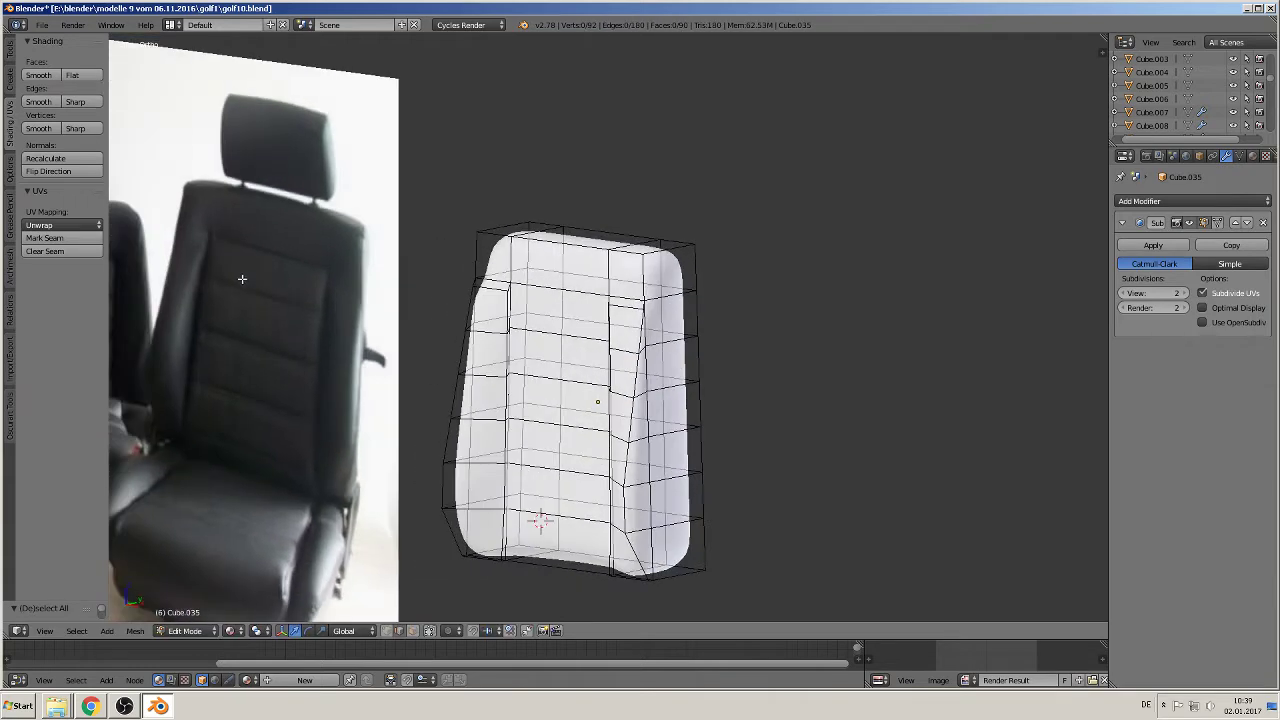
{"action": "scroll", "coordinate": [694, 373], "scroll_direction": "up", "scroll_amount": 1}
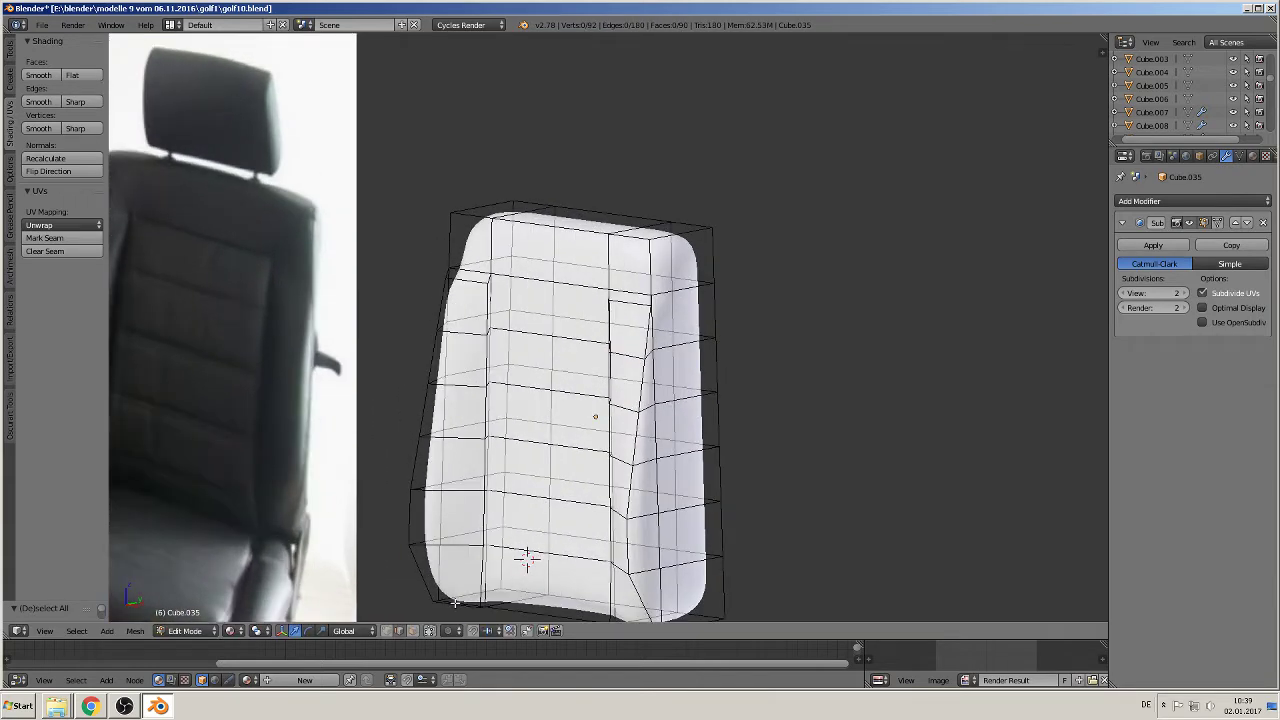
{"action": "left_click", "coordinate": [428, 631]}
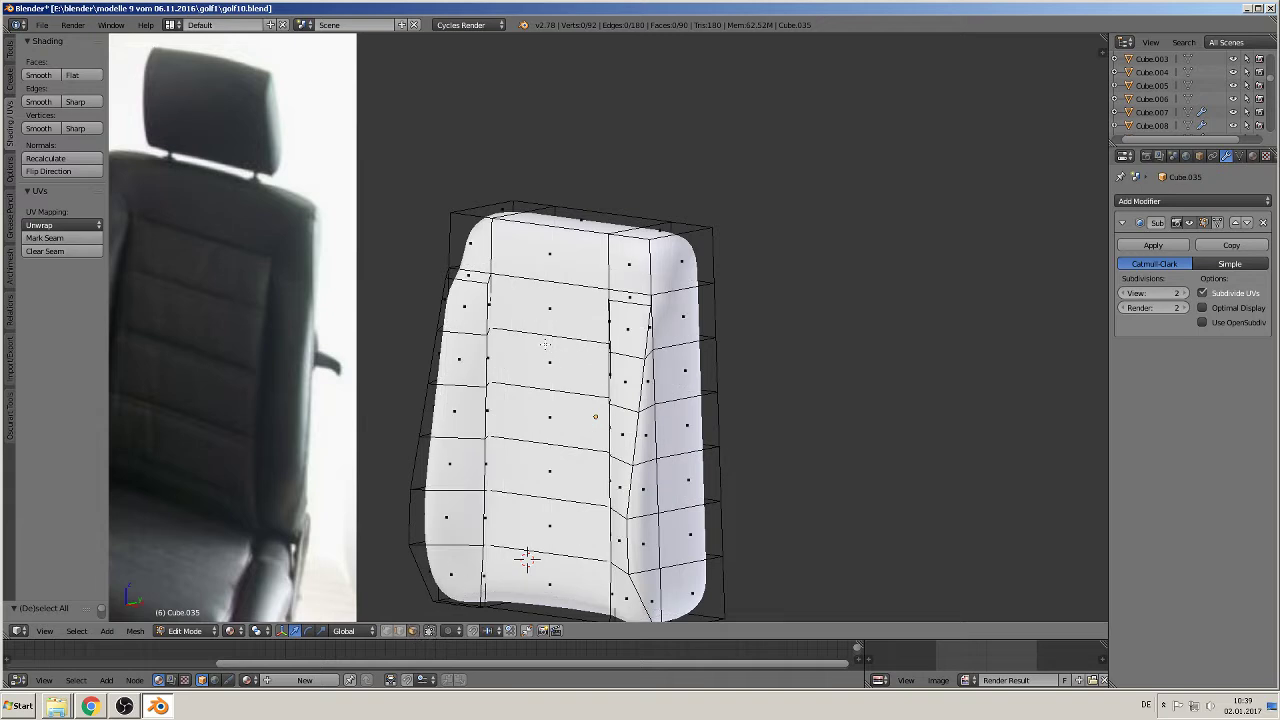
{"action": "right_click", "coordinate": [547, 300]}
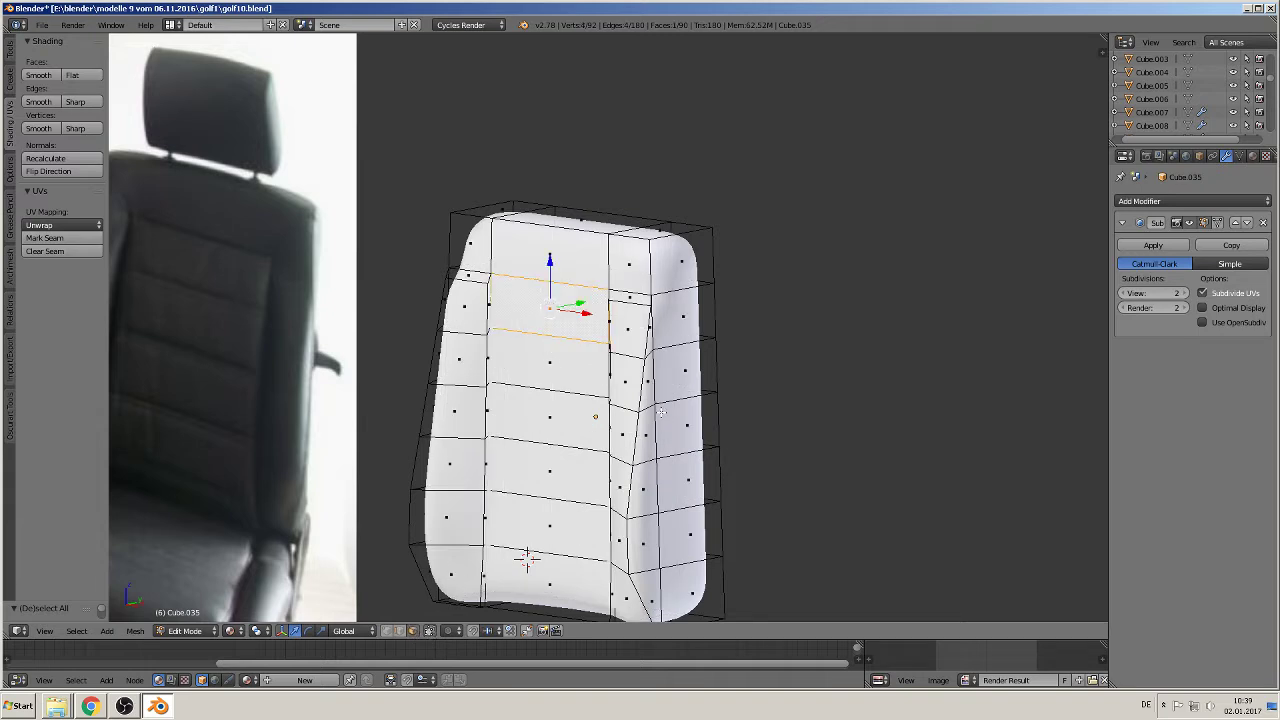
{"action": "key", "text": "e"}
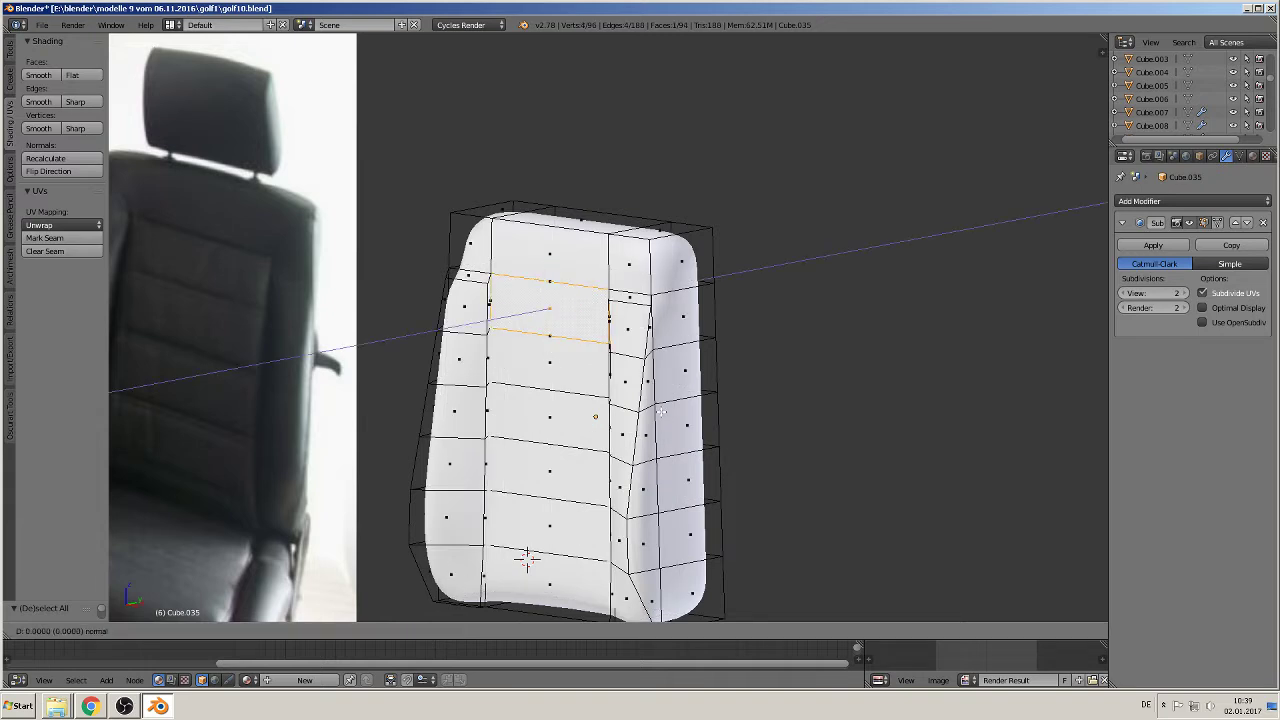
{"action": "right_click", "coordinate": [661, 411]}
{"action": "key", "text": "s"}
{"action": "left_click", "coordinate": [652, 402]}
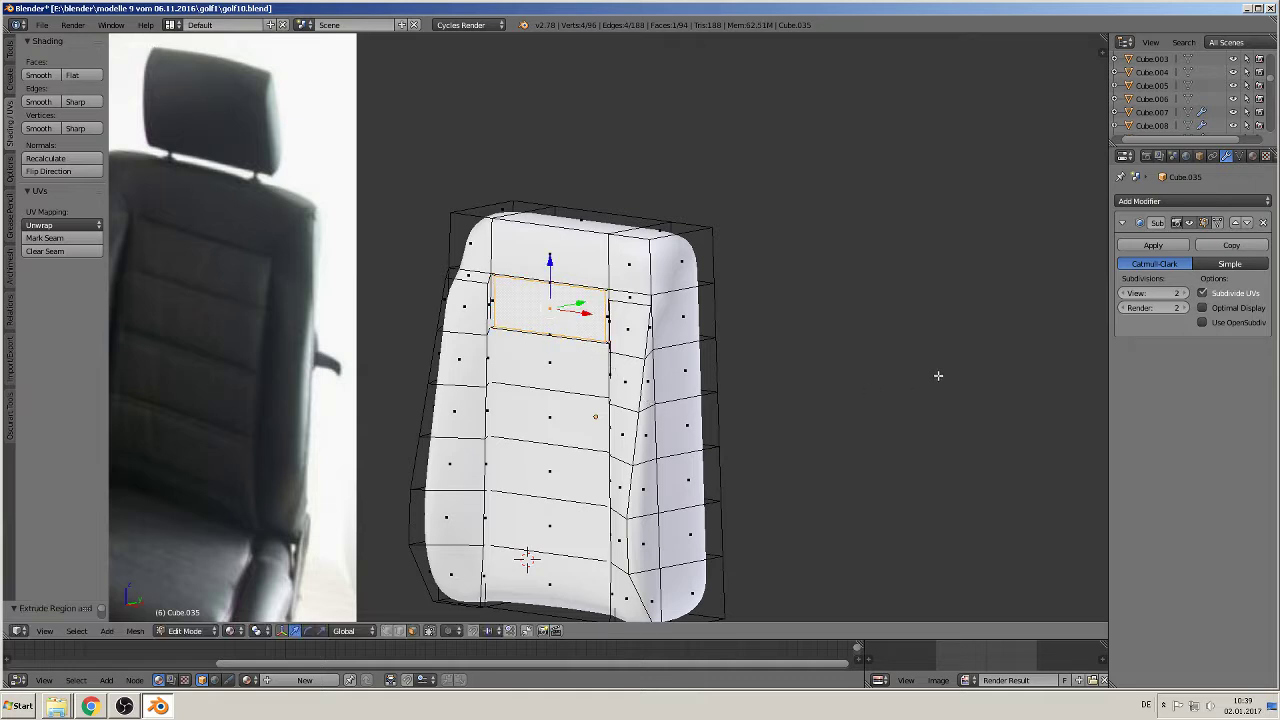
Step: Turn on the Screencast Keys display for the 3D view
{"action": "key", "text": "n"}
{"action": "scroll", "coordinate": [1037, 477], "scroll_direction": "down", "scroll_amount": 2}
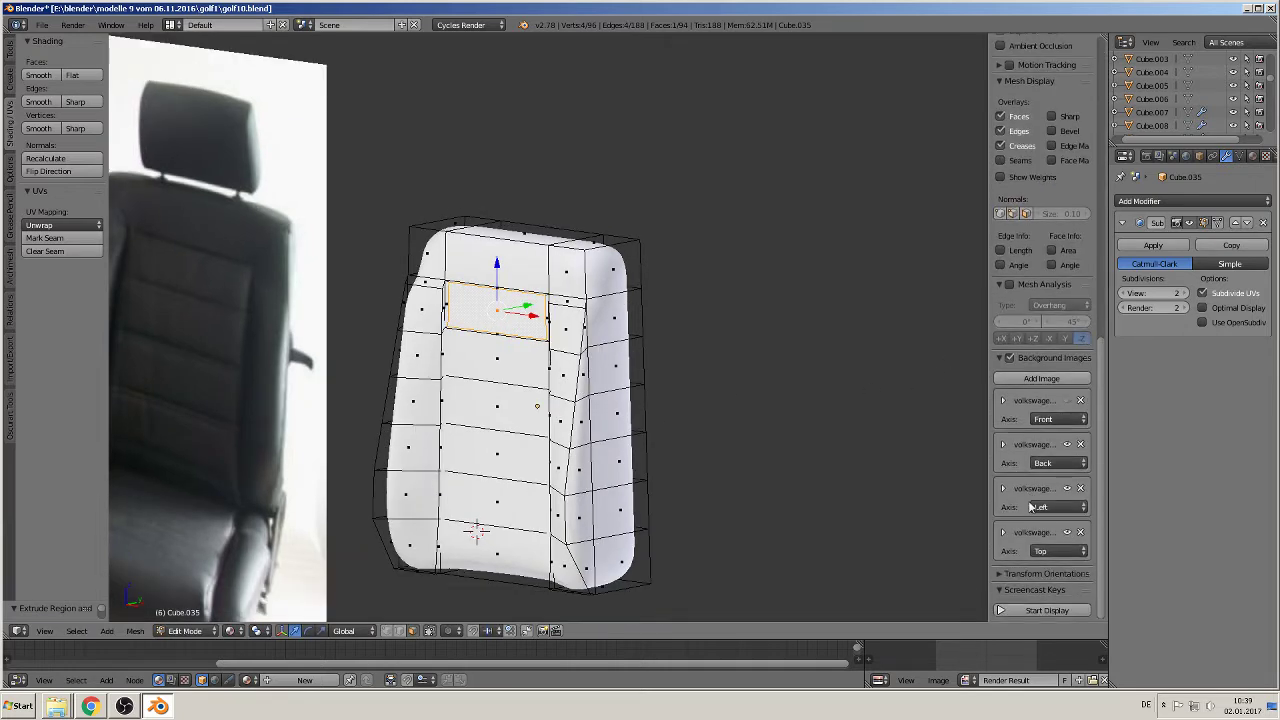
{"action": "left_click", "coordinate": [1037, 610]}
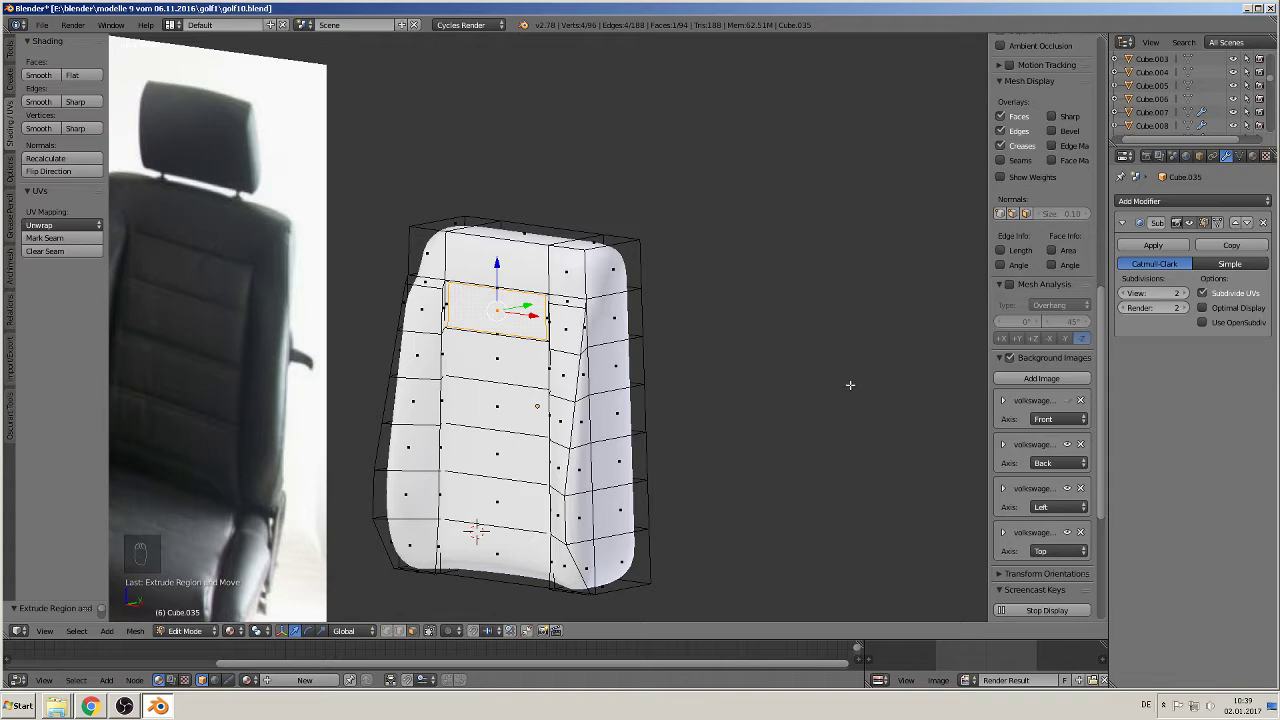
{"action": "key", "text": "n"}
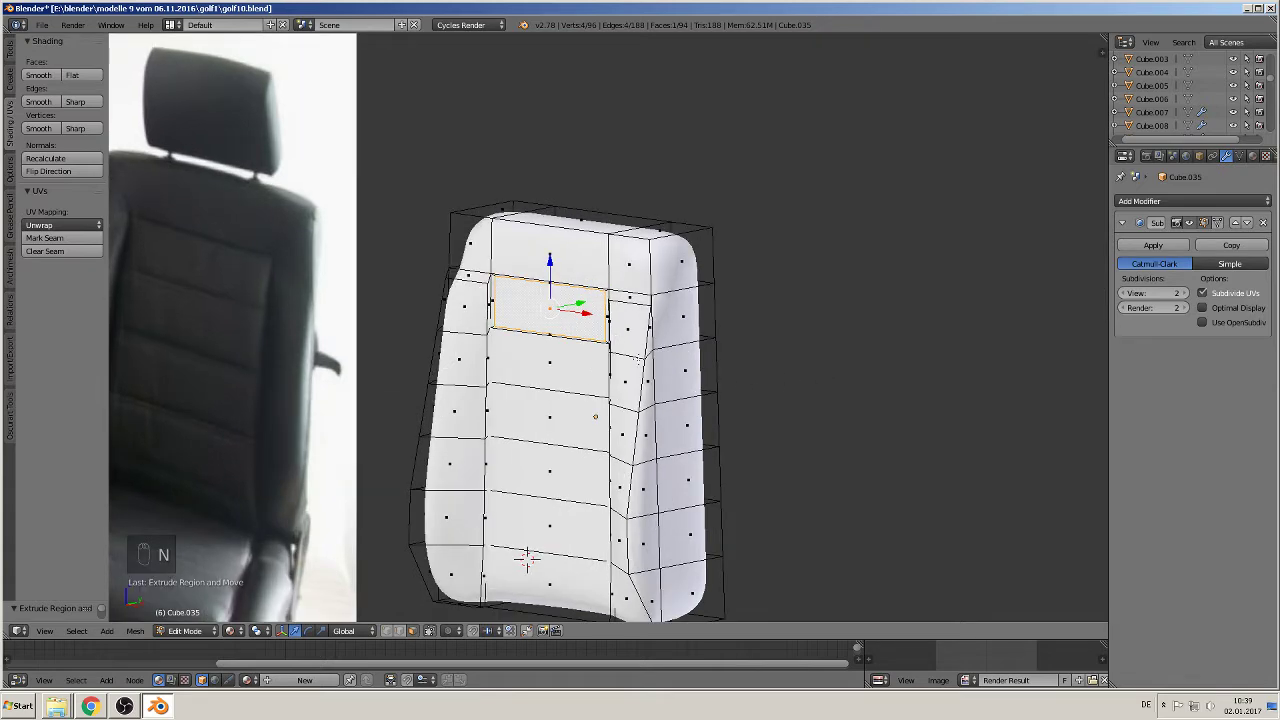
Step: Shrink the uppermost segment's extruded face further, then widen it slightly along X
{"action": "scroll", "coordinate": [648, 373], "scroll_direction": "up", "scroll_amount": 2}
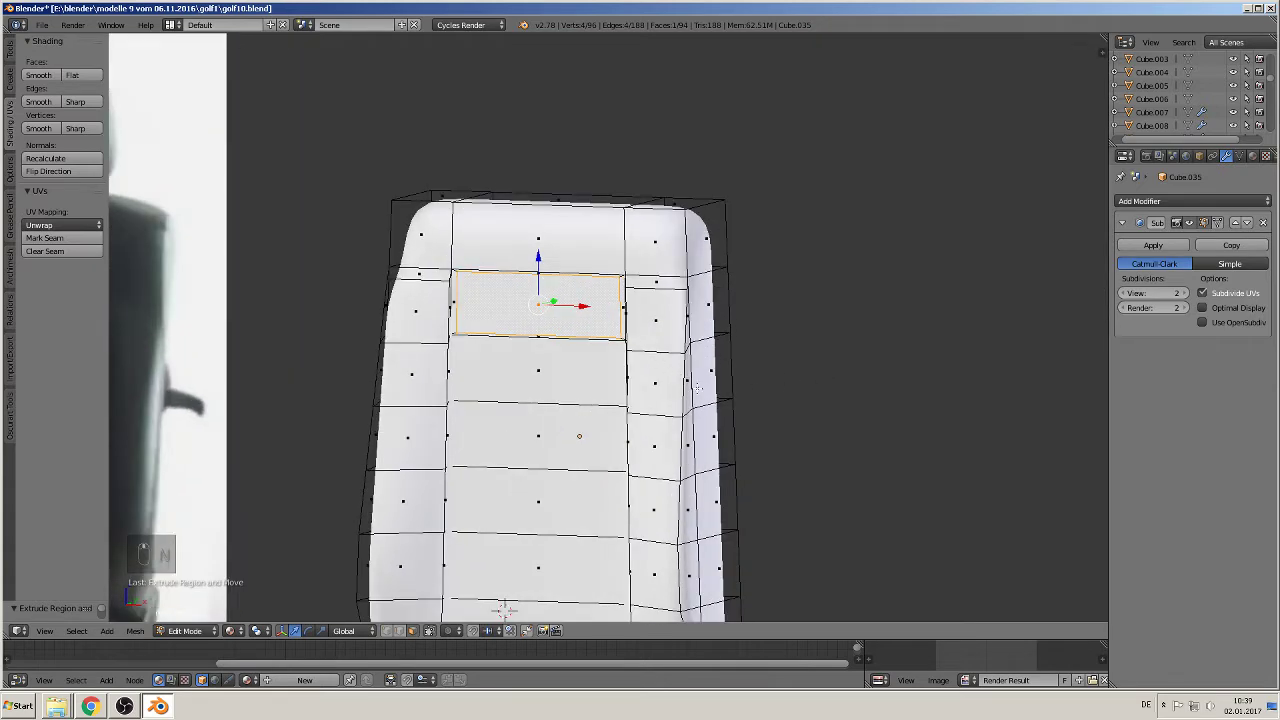
{"action": "key", "text": "s"}
{"action": "left_click", "coordinate": [668, 375]}
{"action": "key", "text": "s"}
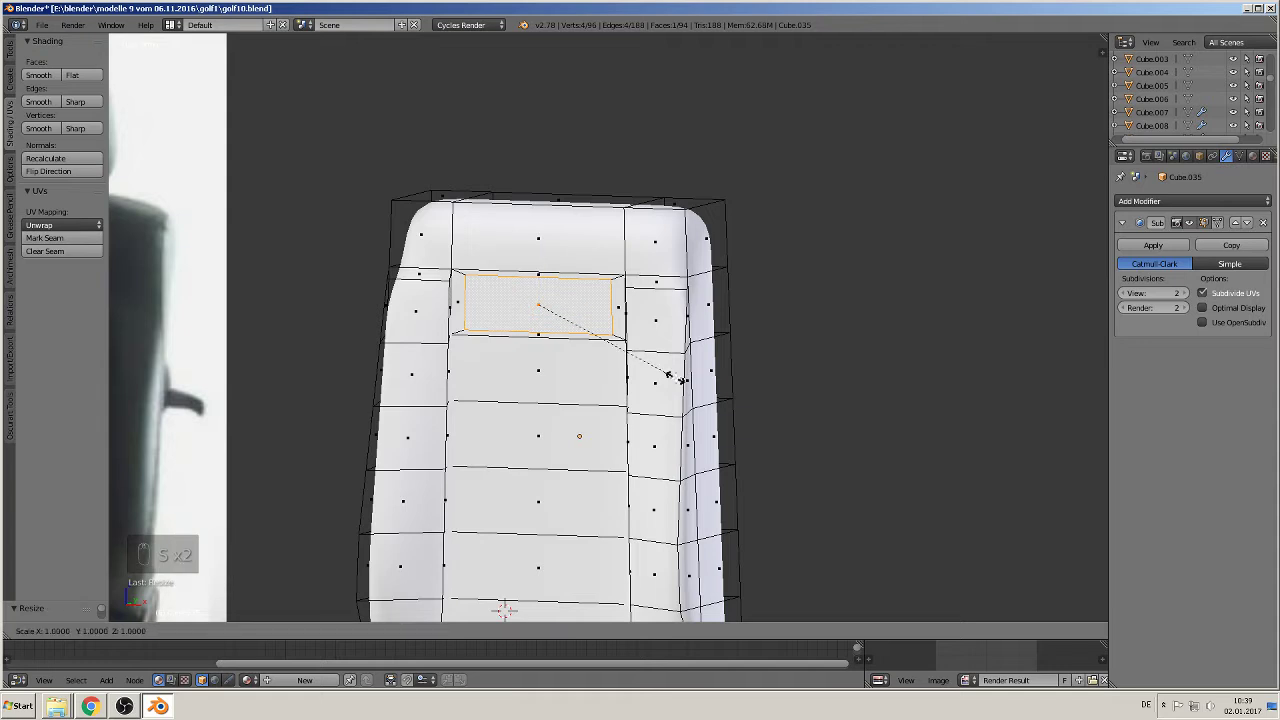
{"action": "key", "text": "x"}
{"action": "left_click", "coordinate": [690, 383]}
Step: Move the uppermost segment's inset face about -0.04 along Y and check the smoothed backrest in Object Mode
{"action": "middle_click_drag", "start_coordinate": [690, 383], "coordinate": [588, 283]}
{"action": "key", "text": "g"}
{"action": "key", "text": "y"}
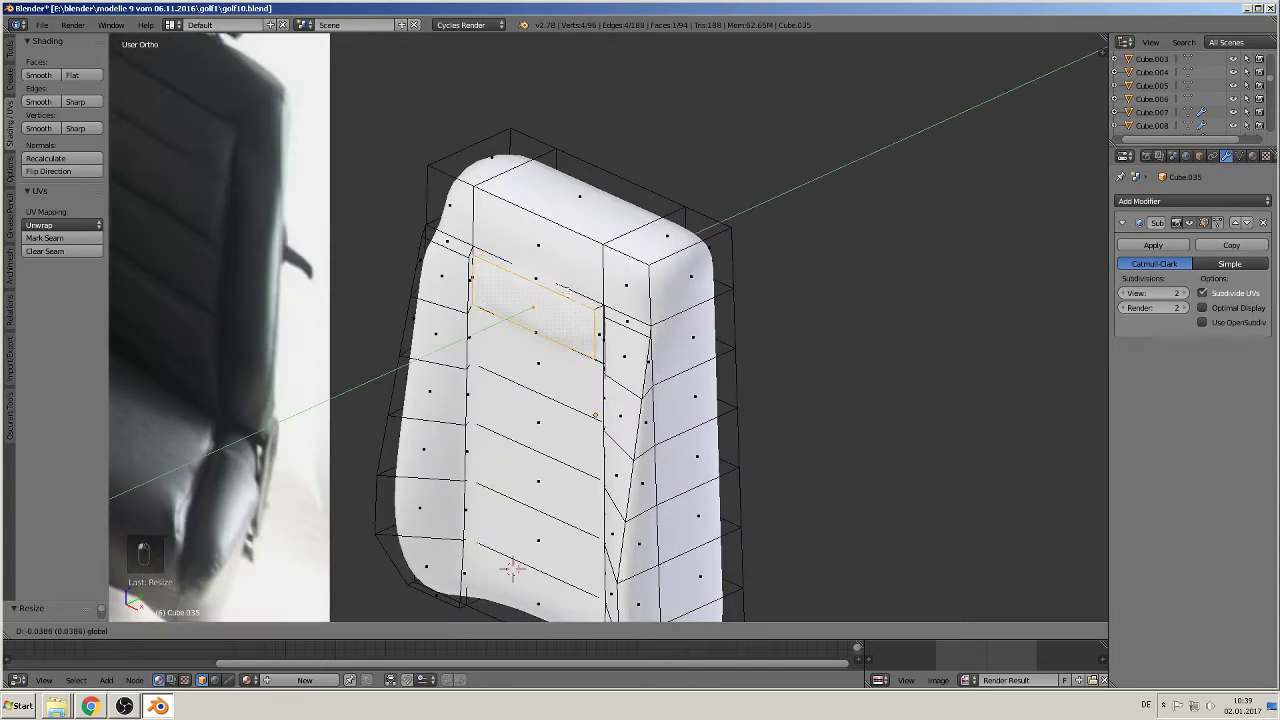
{"action": "left_click", "coordinate": [567, 293]}
{"action": "mouse_move", "coordinate": [567, 293]}
{"action": "middle_mouse_down"}
{"action": "mouse_move", "coordinate": [600, 300]}
{"action": "mouse_move", "coordinate": [537, 306]}
{"action": "mouse_move", "coordinate": [589, 297]}
{"action": "mouse_move", "coordinate": [551, 323]}
{"action": "mouse_move", "coordinate": [589, 277]}
{"action": "mouse_move", "coordinate": [580, 292]}
{"action": "middle_mouse_up"}
{"action": "key", "text": "Tab"}
{"action": "scroll", "coordinate": [644, 314], "scroll_direction": "up", "scroll_amount": 1}
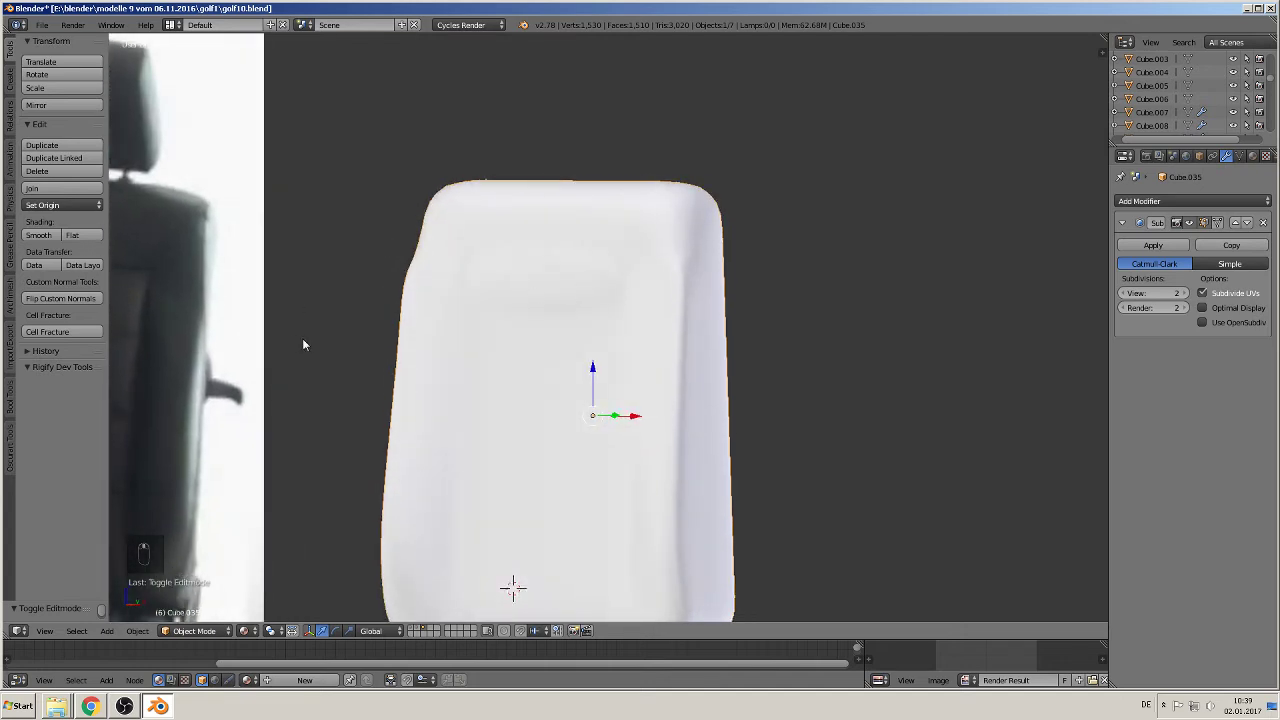
{"action": "scroll", "coordinate": [610, 360], "scroll_direction": "up", "scroll_amount": 1}
{"action": "key", "text": "Tab"}
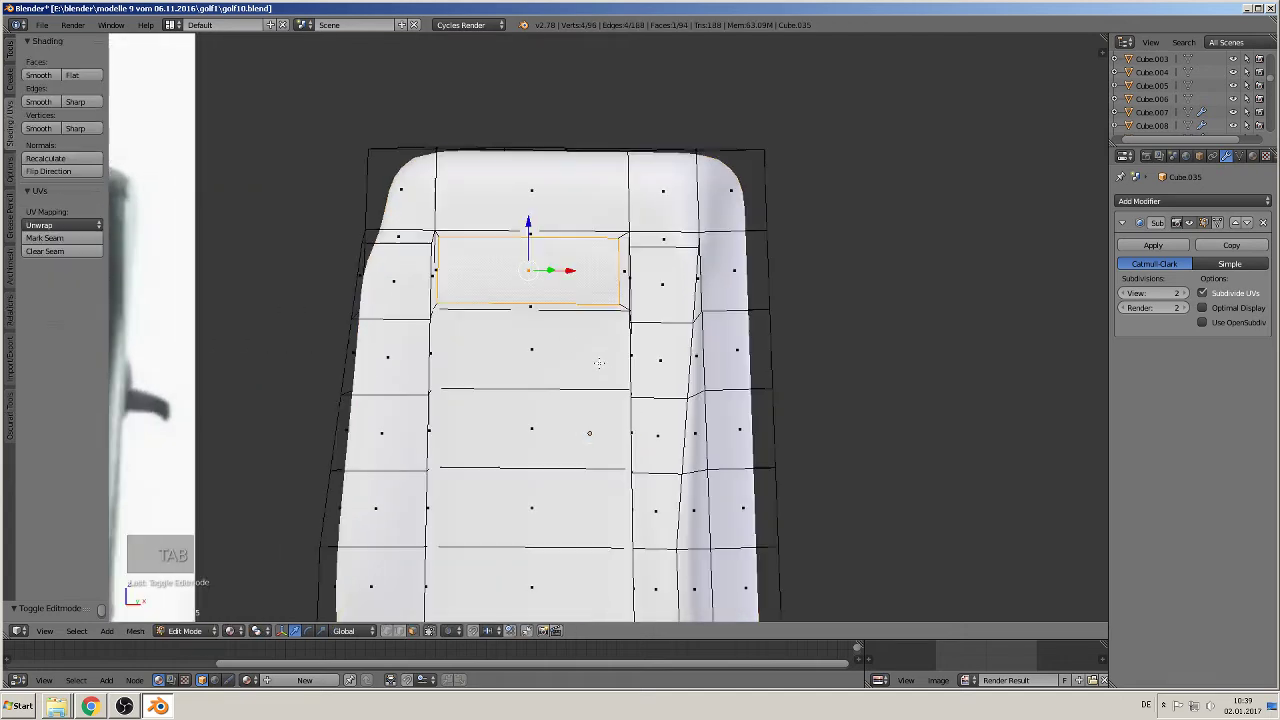
Step: Extrude the second centre-panel segment from the top, scale it inward to about 0.83, and widen it slightly along X
{"action": "right_click", "coordinate": [534, 355]}
{"action": "scroll", "coordinate": [619, 434], "scroll_direction": "down", "scroll_amount": 1}
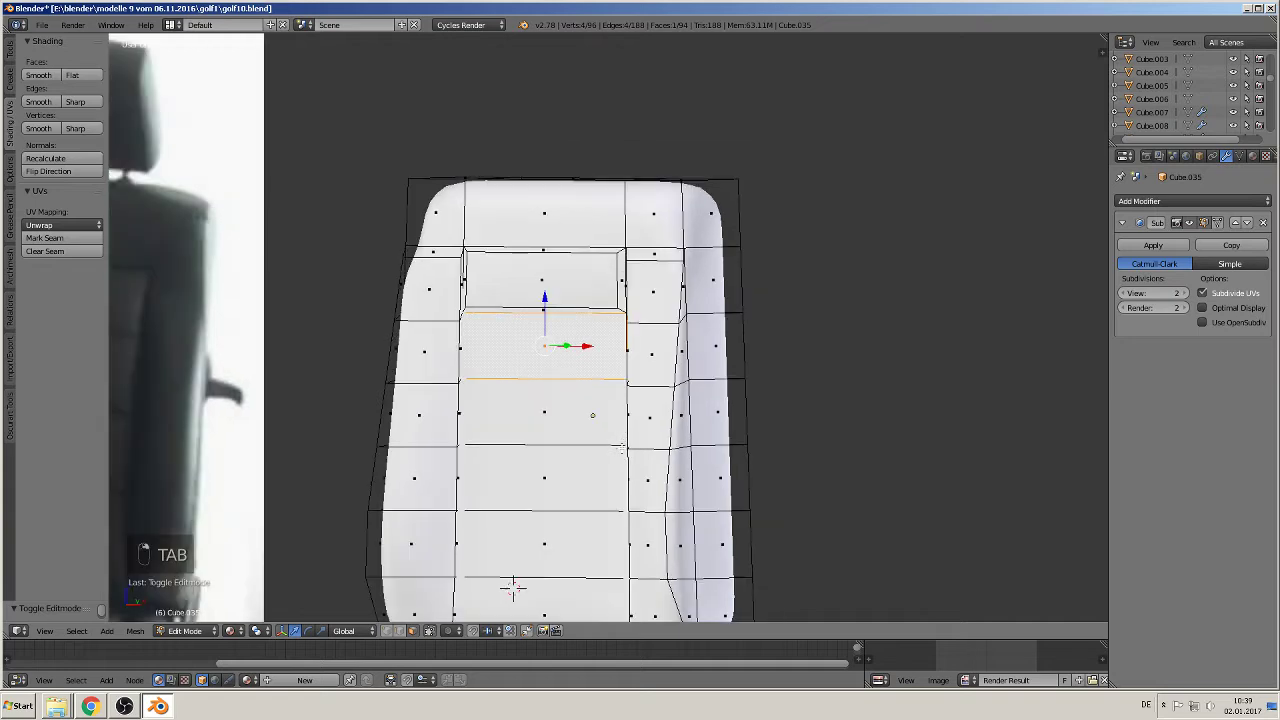
{"action": "key", "text": "e"}
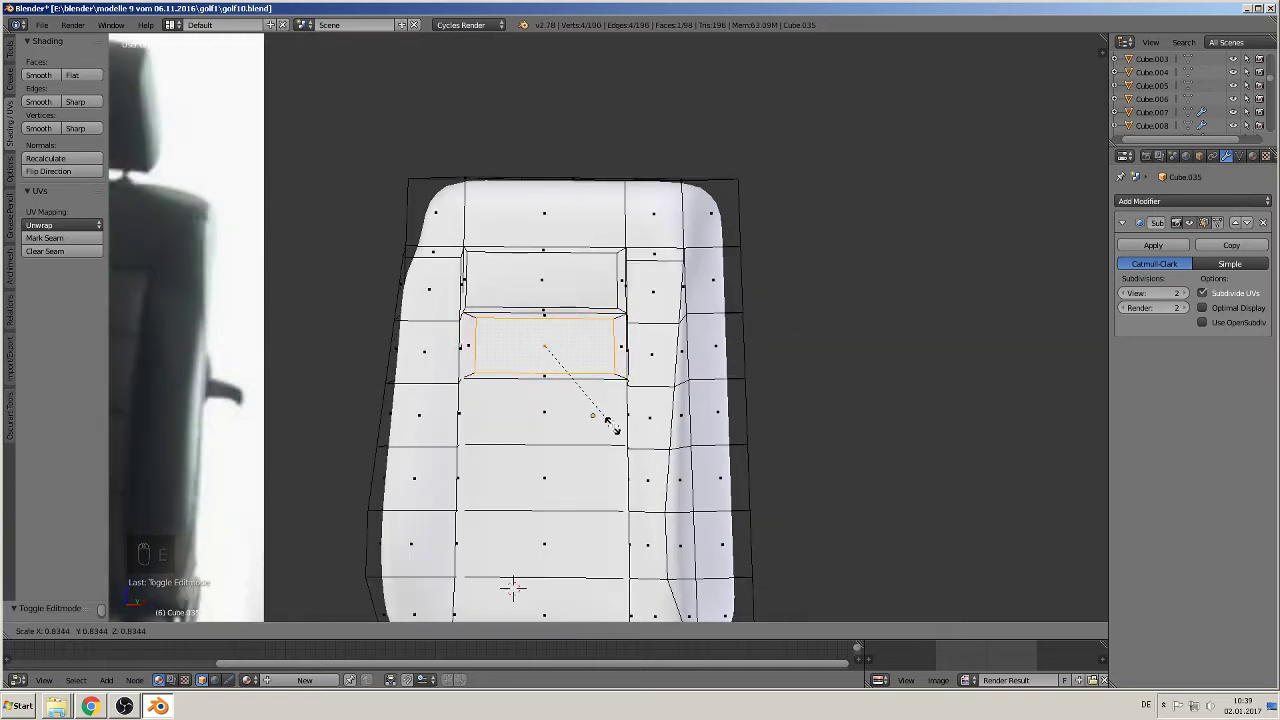
{"action": "left_click", "coordinate": [608, 425]}
{"action": "key", "text": "s"}
{"action": "key", "text": "x"}
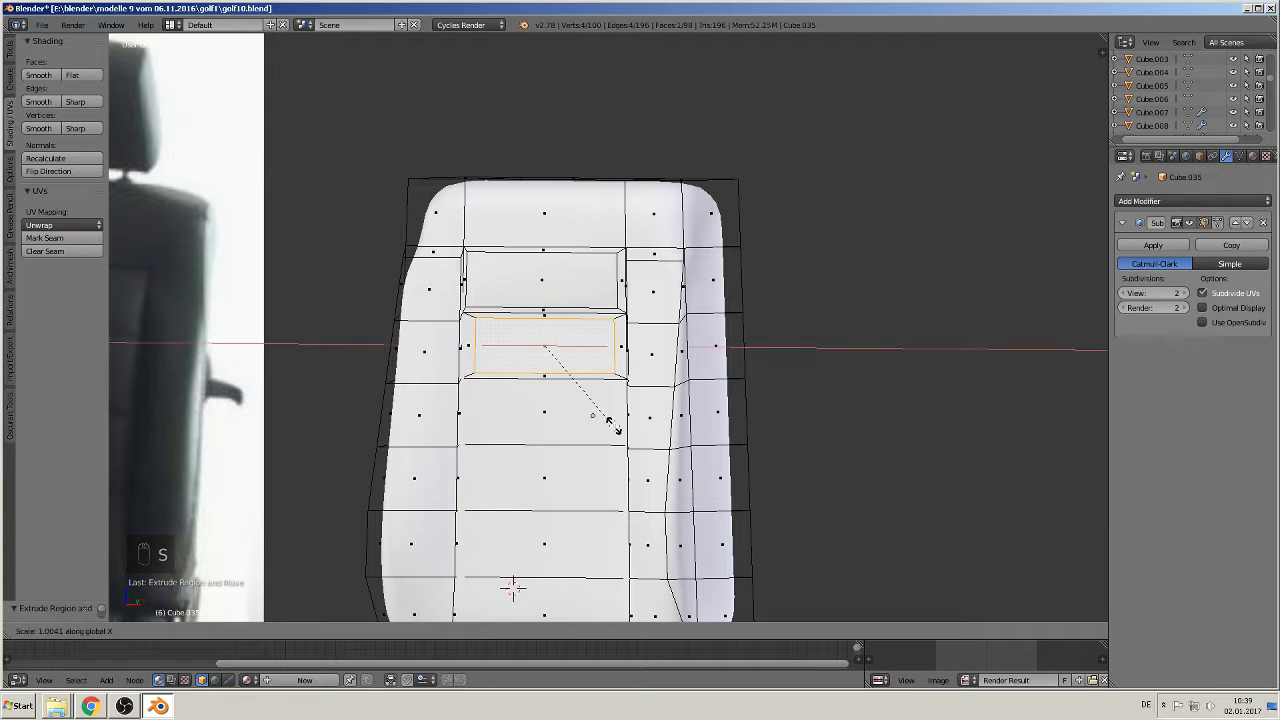
{"action": "left_click", "coordinate": [627, 430]}
Step: Move the second segment's inset face forward by about -0.05 along Y
{"action": "middle_click_drag", "start_coordinate": [627, 430], "coordinate": [587, 398]}
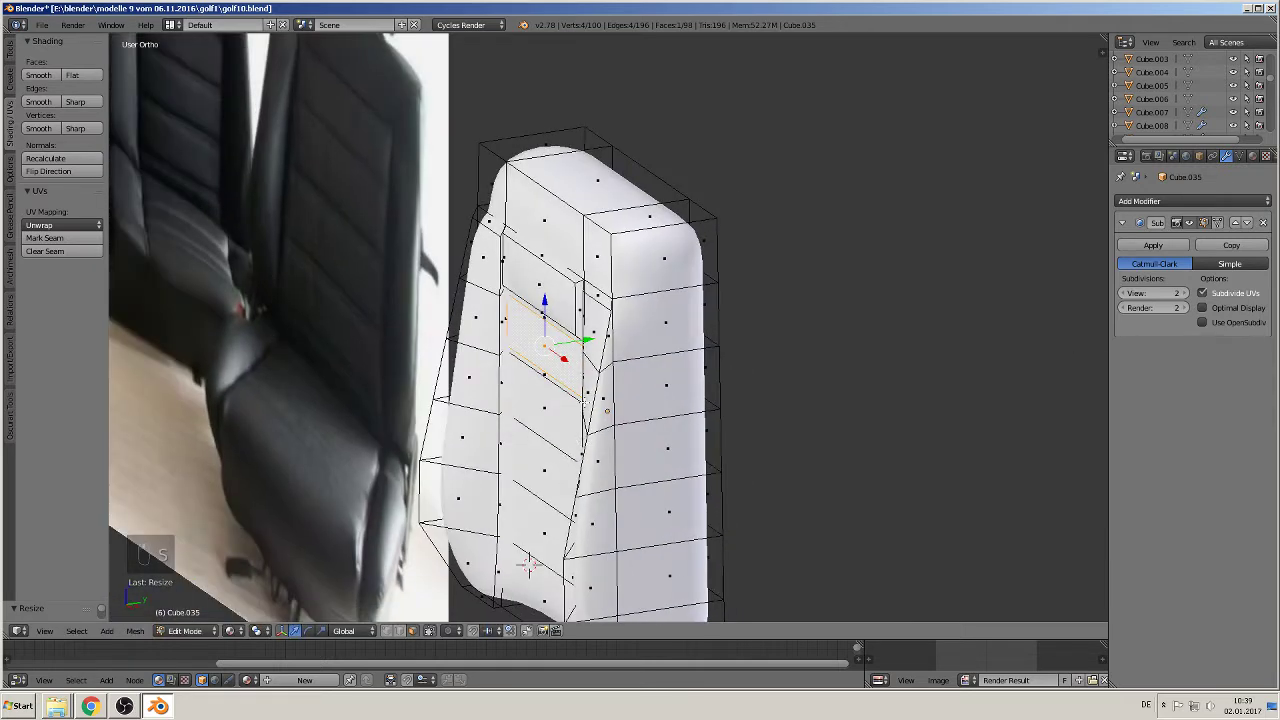
{"action": "key", "text": "g"}
{"action": "key", "text": "y"}
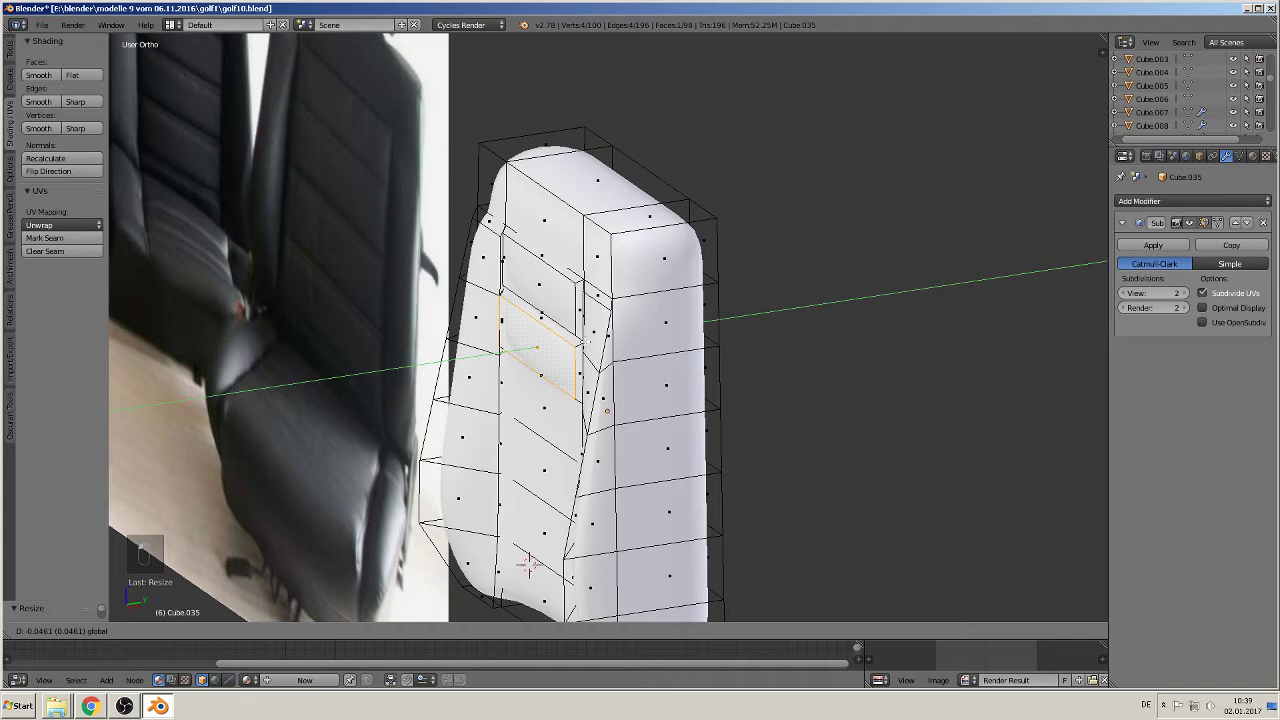
{"action": "left_click", "coordinate": [630, 348]}
Step: Extrude the third centre-panel segment, scale it inward to about 0.84, and widen it slightly along X
{"action": "scroll", "coordinate": [630, 348], "scroll_direction": "up", "scroll_amount": 5}
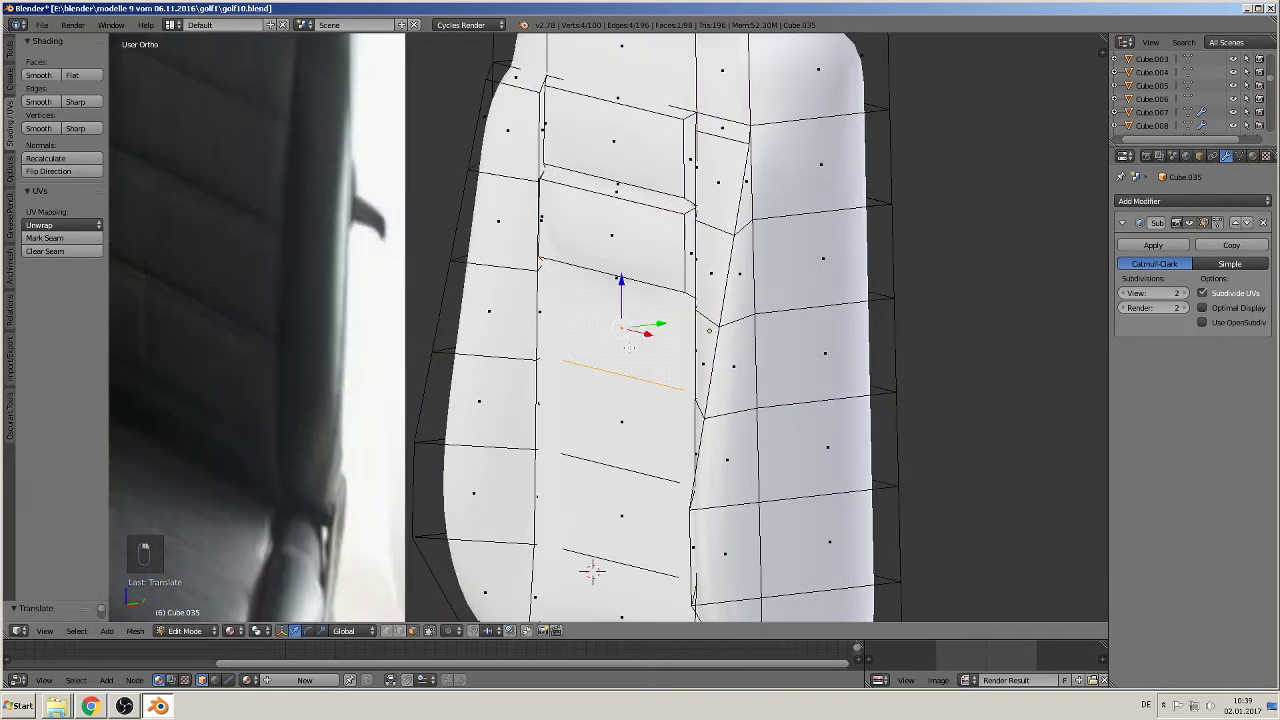
{"action": "middle_click_drag", "start_coordinate": [629, 347], "coordinate": [689, 393]}
{"action": "key", "text": "e"}
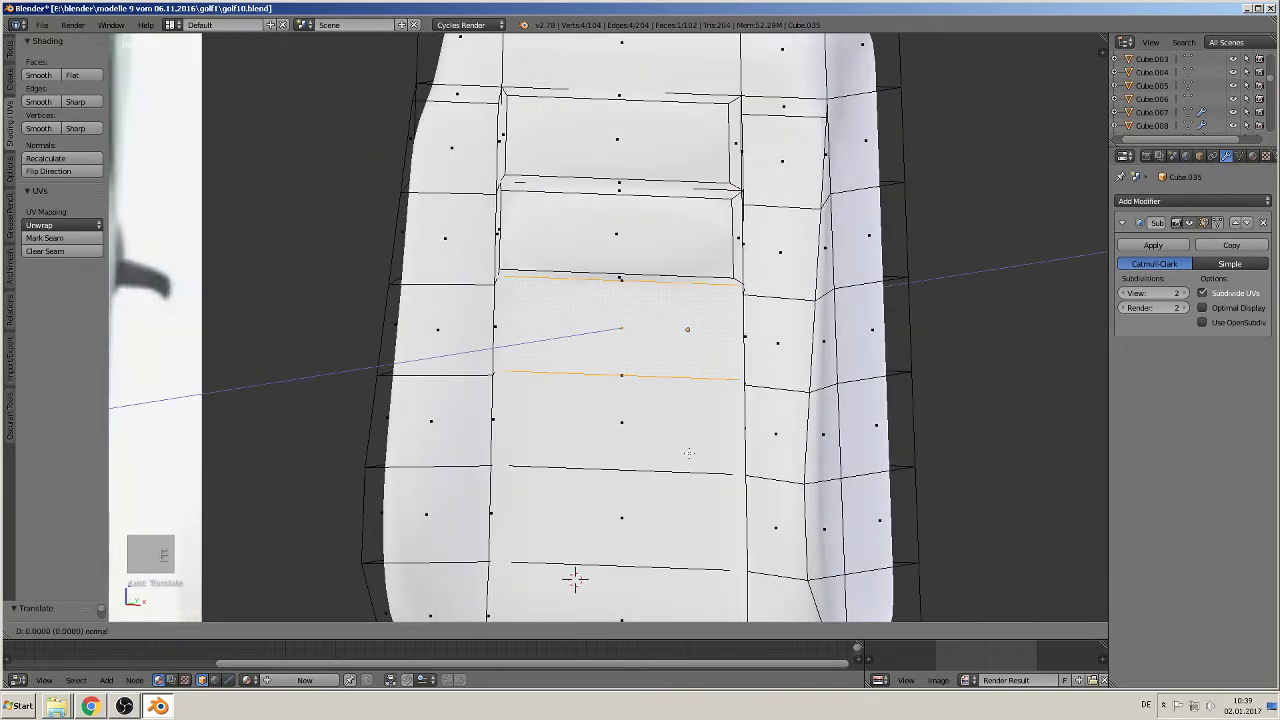
{"action": "key", "text": "s"}
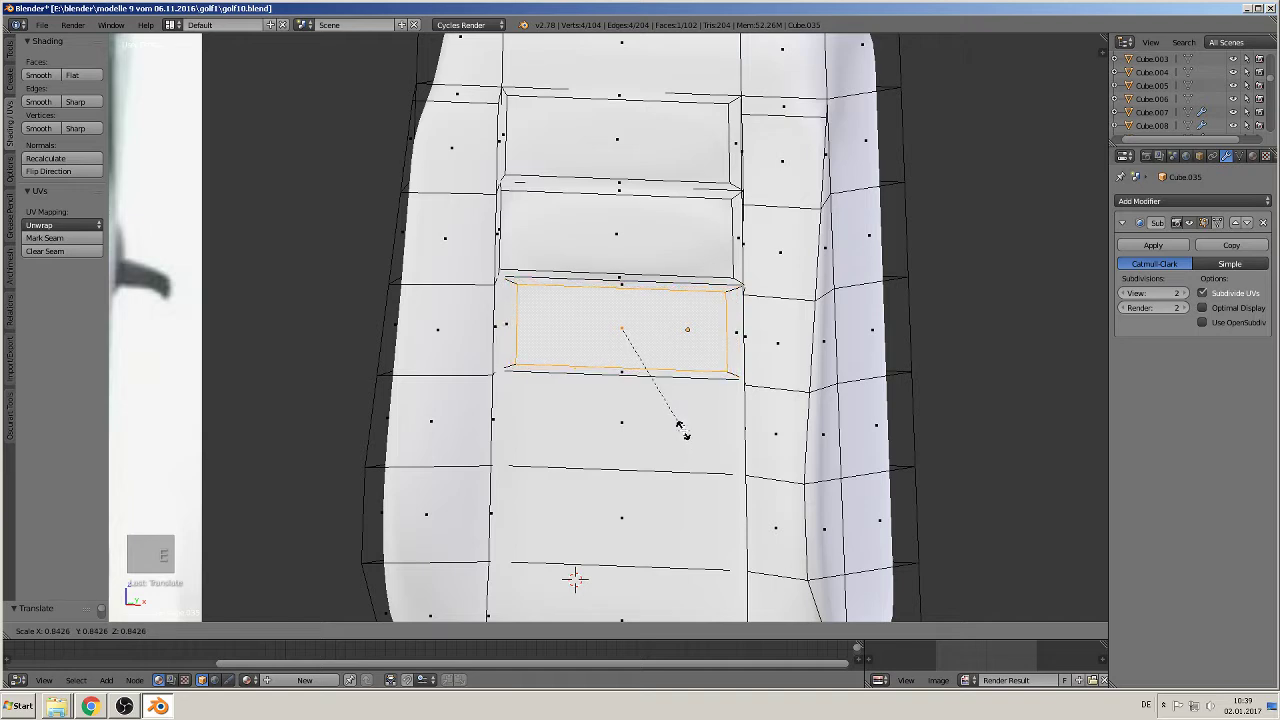
{"action": "left_click", "coordinate": [680, 428]}
{"action": "key", "text": "s"}
{"action": "key", "text": "x"}
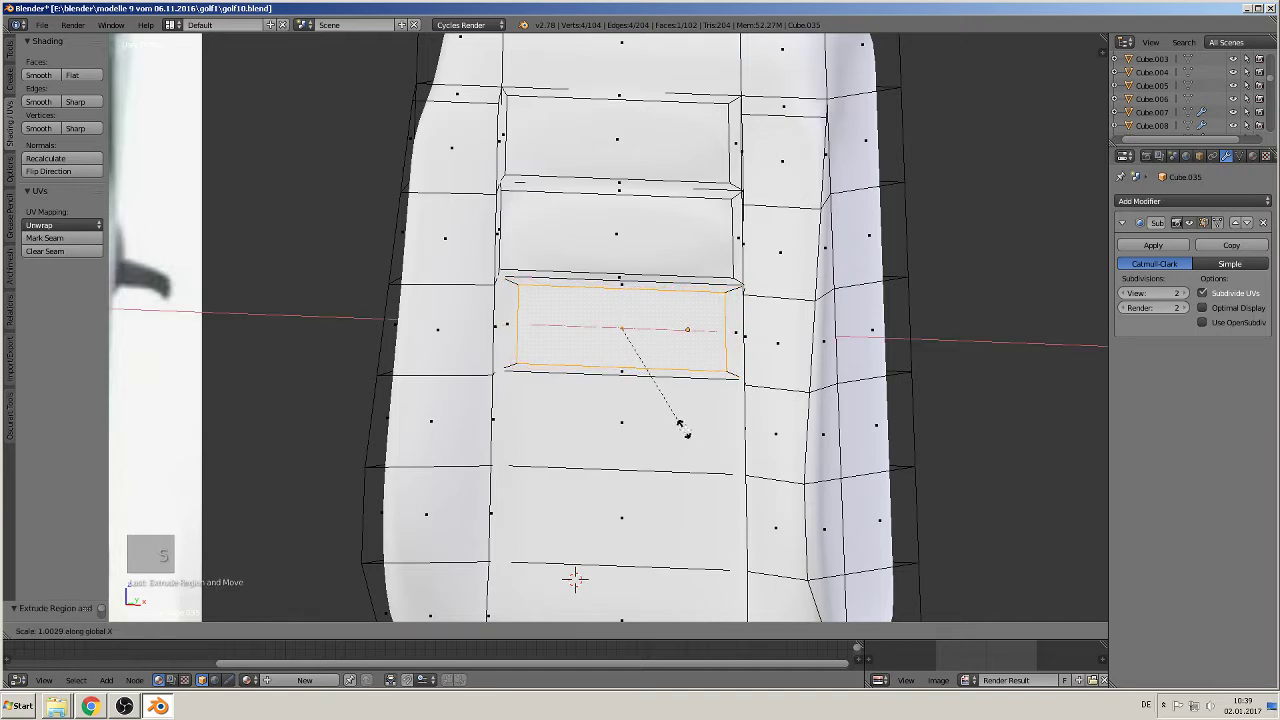
{"action": "left_click", "coordinate": [697, 436]}
Step: Move the third segment's inset face forward by about -0.03 along Y
{"action": "middle_click_drag", "start_coordinate": [697, 436], "coordinate": [668, 437]}
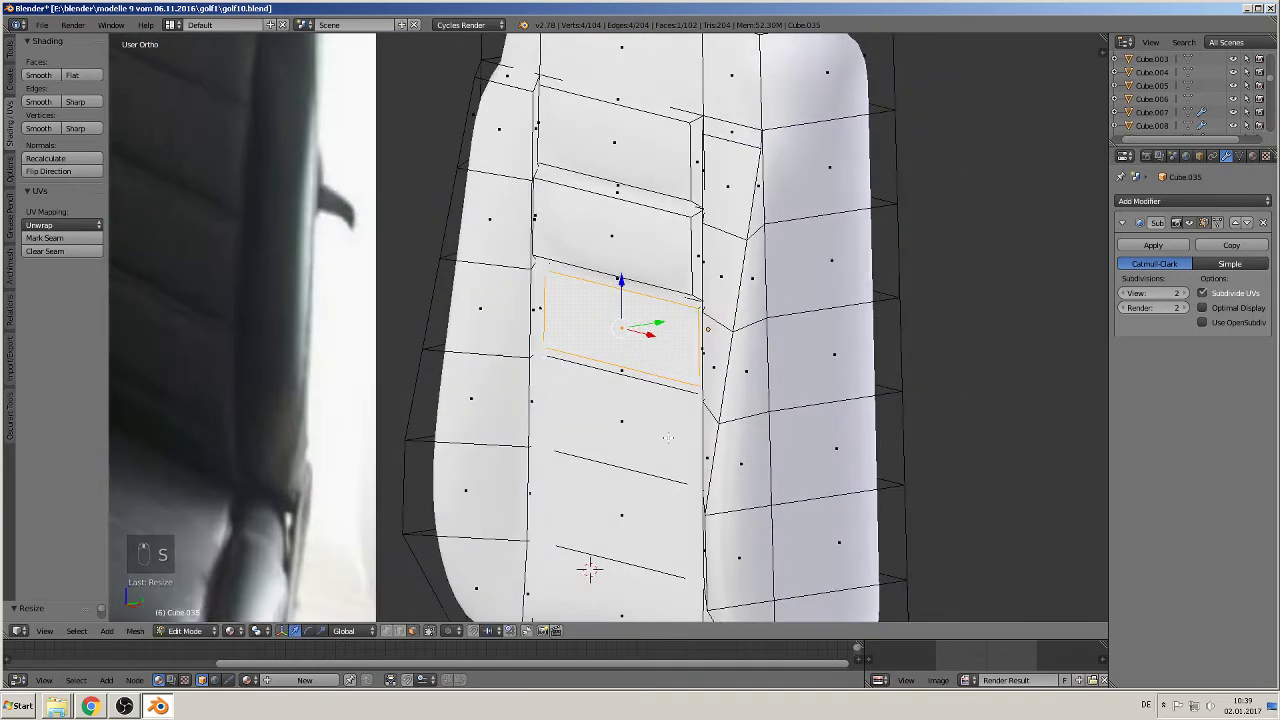
{"action": "key", "text": "g"}
{"action": "key", "text": "y"}
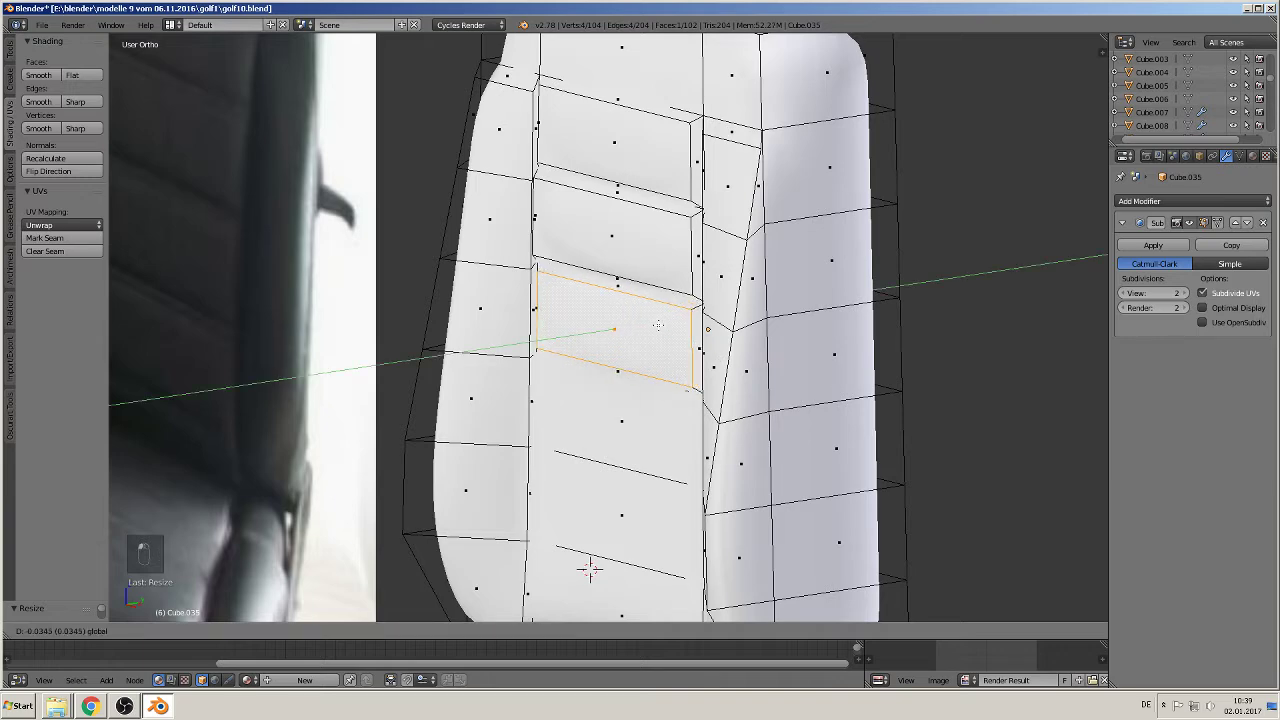
{"action": "left_click", "coordinate": [588, 569]}
Step: Extrude and inset the fourth centre-panel segment, widen it slightly along X, and move it forward along Y to match the segments above
{"action": "middle_click_drag", "start_coordinate": [588, 569], "coordinate": [631, 480], "text": "shift"}
{"action": "middle_click_drag", "start_coordinate": [658, 376], "coordinate": [695, 393]}
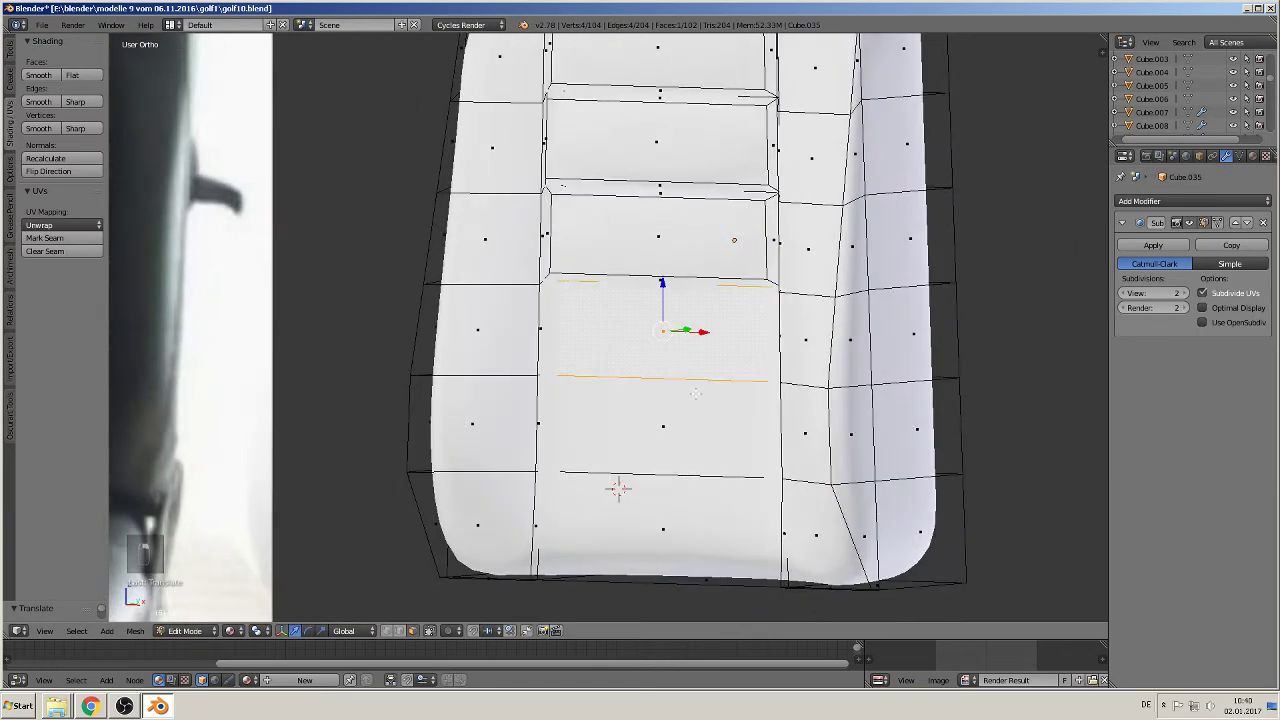
{"action": "key", "text": "e"}
{"action": "key", "text": "s"}
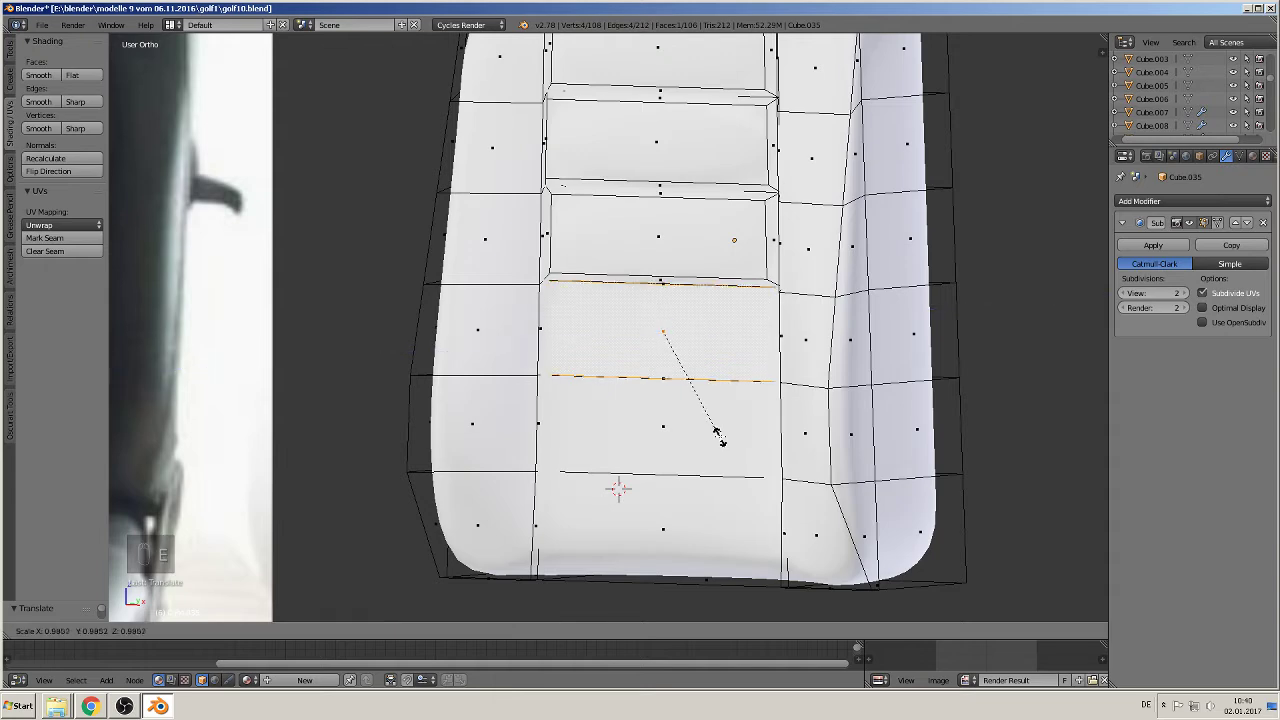
{"action": "right_click", "coordinate": [710, 425]}
{"action": "key", "text": "s"}
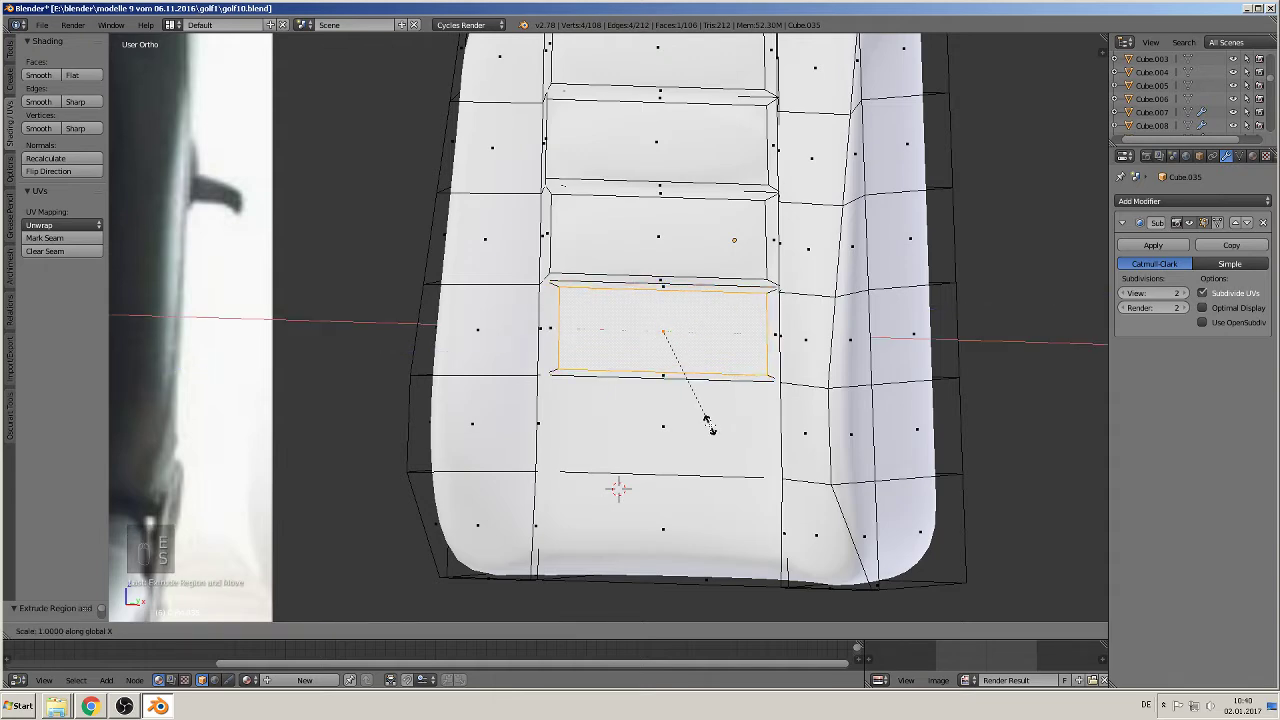
{"action": "left_click", "coordinate": [719, 427]}
{"action": "middle_click_drag", "start_coordinate": [719, 427], "coordinate": [766, 319]}
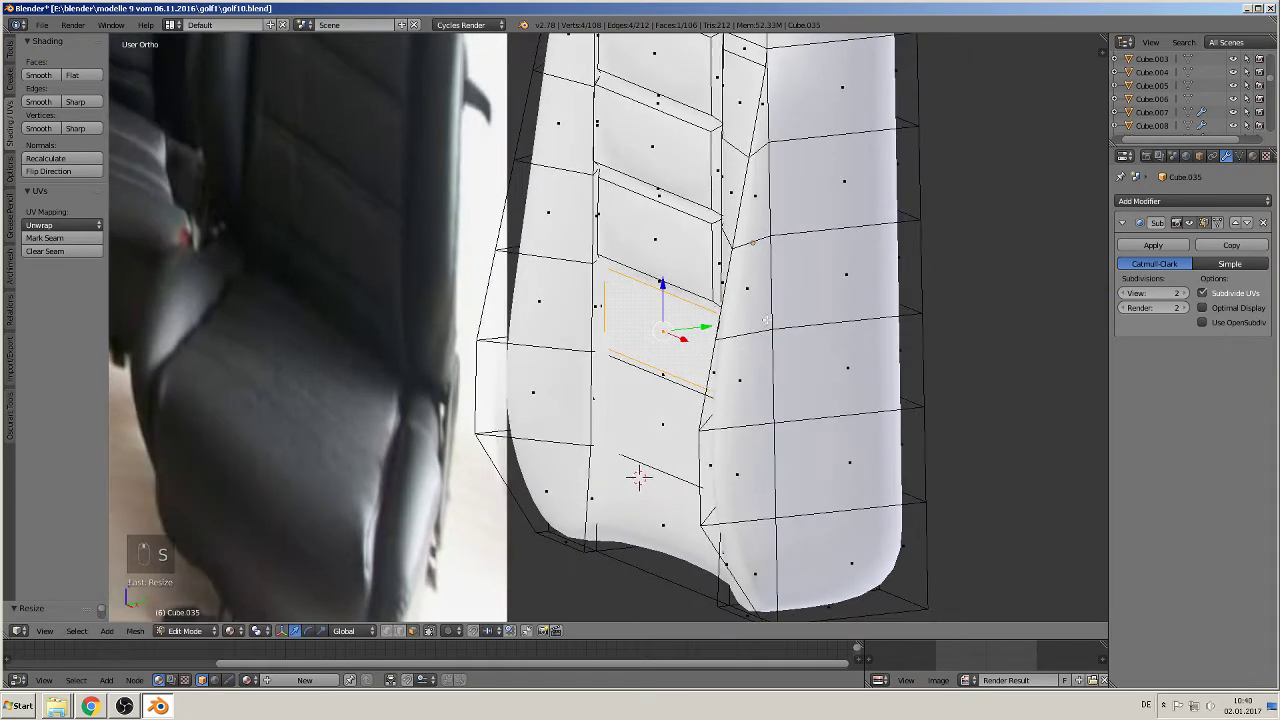
{"action": "left_click_drag", "start_coordinate": [708, 328], "coordinate": [697, 360]}
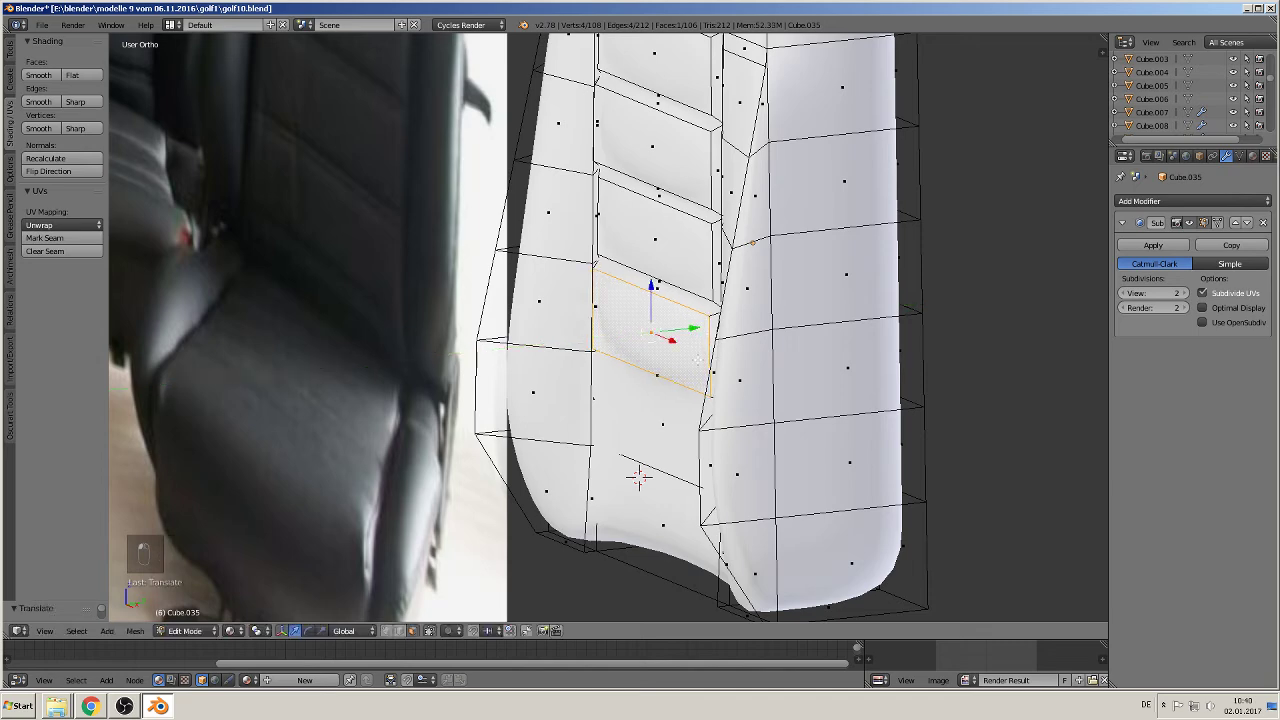
Step: Extrude the fifth centre-panel segment, scale it slightly inward, and widen it slightly along X
{"action": "middle_click_drag", "start_coordinate": [677, 409], "coordinate": [723, 396]}
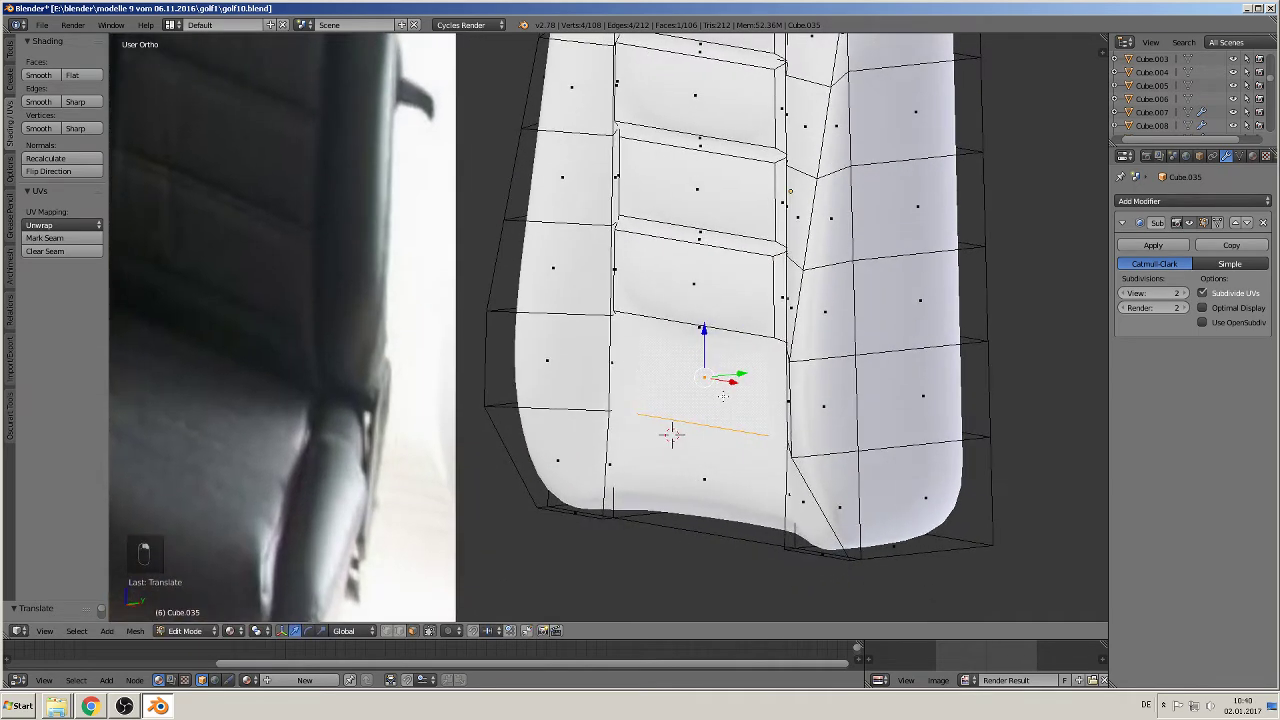
{"action": "key", "text": "e"}
{"action": "key", "text": "s"}
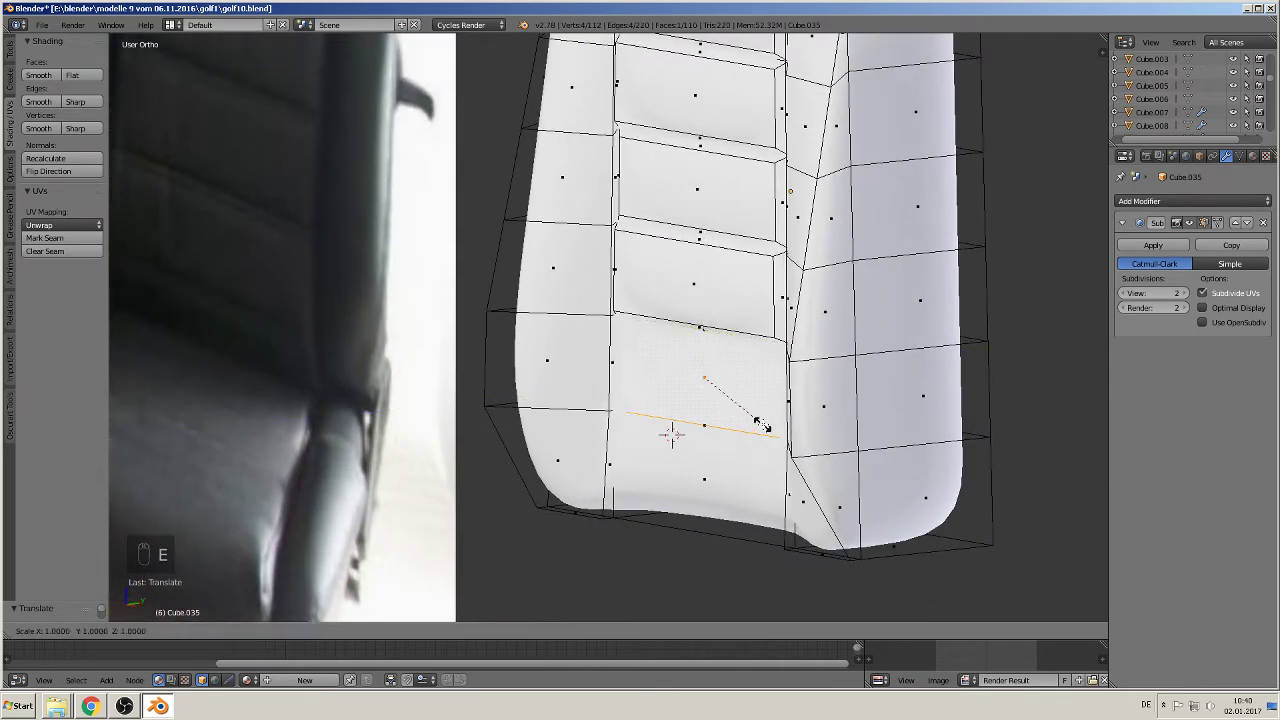
{"action": "left_click", "coordinate": [752, 415]}
{"action": "key", "text": "s"}
{"action": "key", "text": "x"}
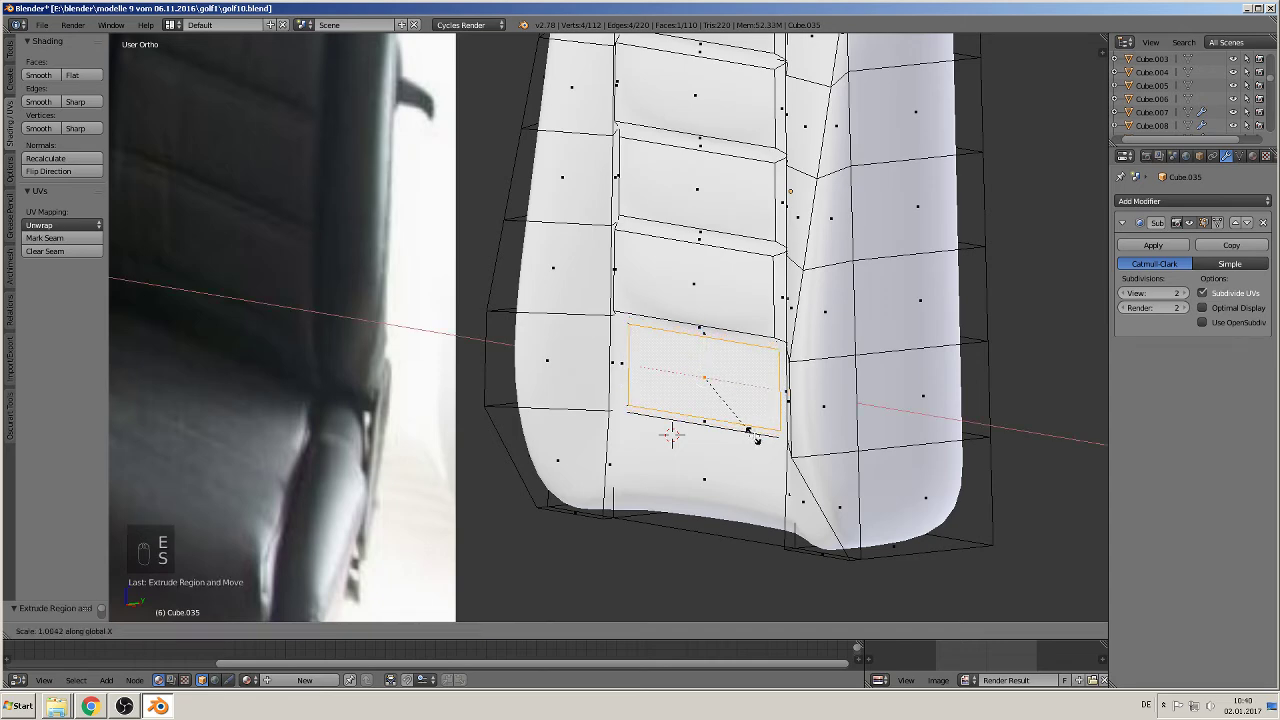
{"action": "left_click", "coordinate": [752, 428]}
{"action": "middle_click_drag", "start_coordinate": [752, 428], "coordinate": [790, 436]}
{"action": "key", "text": "s"}
{"action": "right_click", "coordinate": [791, 434]}
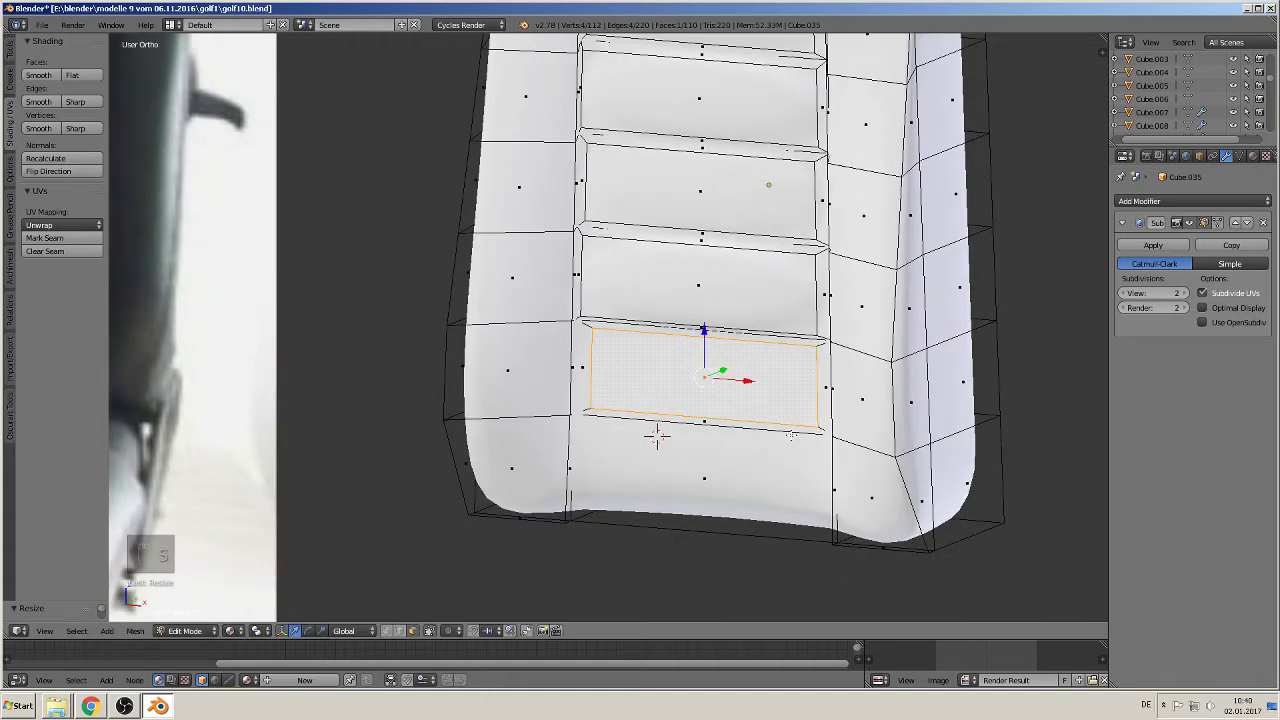
{"action": "key", "text": "s"}
{"action": "right_click", "coordinate": [791, 434]}
{"action": "key", "text": "s"}
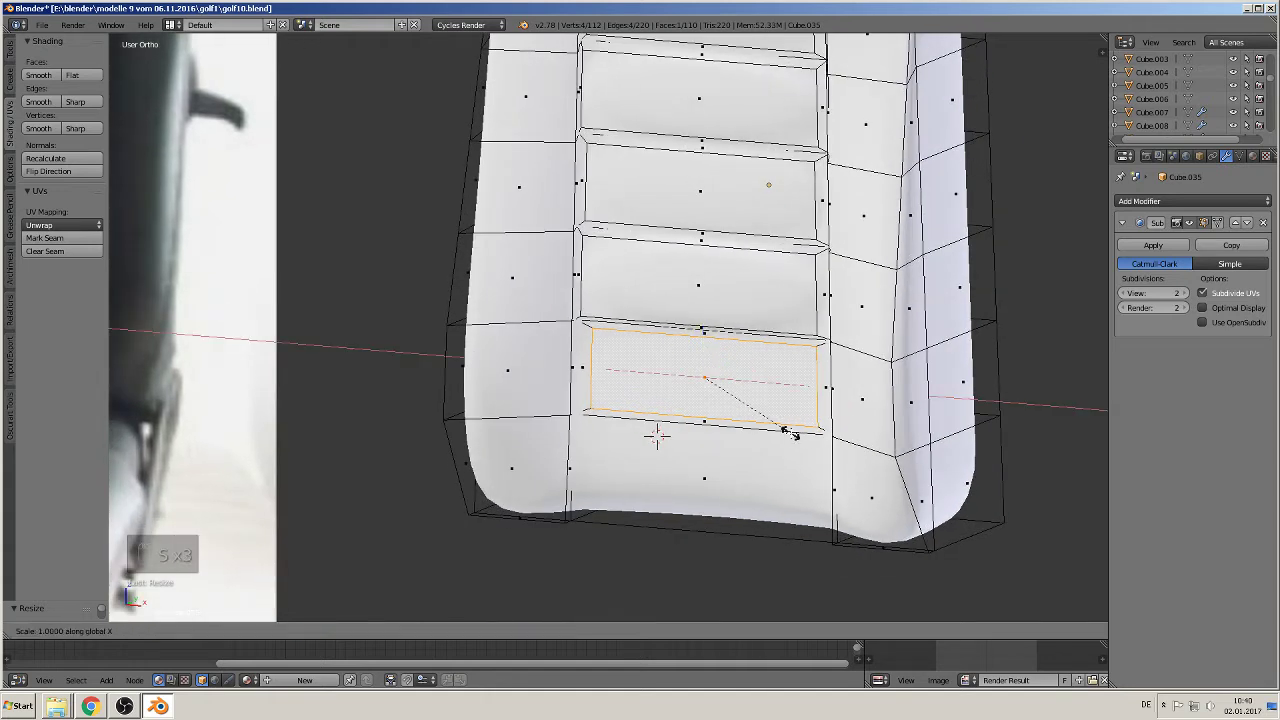
{"action": "right_click", "coordinate": [795, 434]}
Step: Move the fifth centre-panel segment's inset face slightly forward along Y and preview the smoothed backrest in Object Mode
{"action": "middle_click_drag", "start_coordinate": [795, 434], "coordinate": [721, 450]}
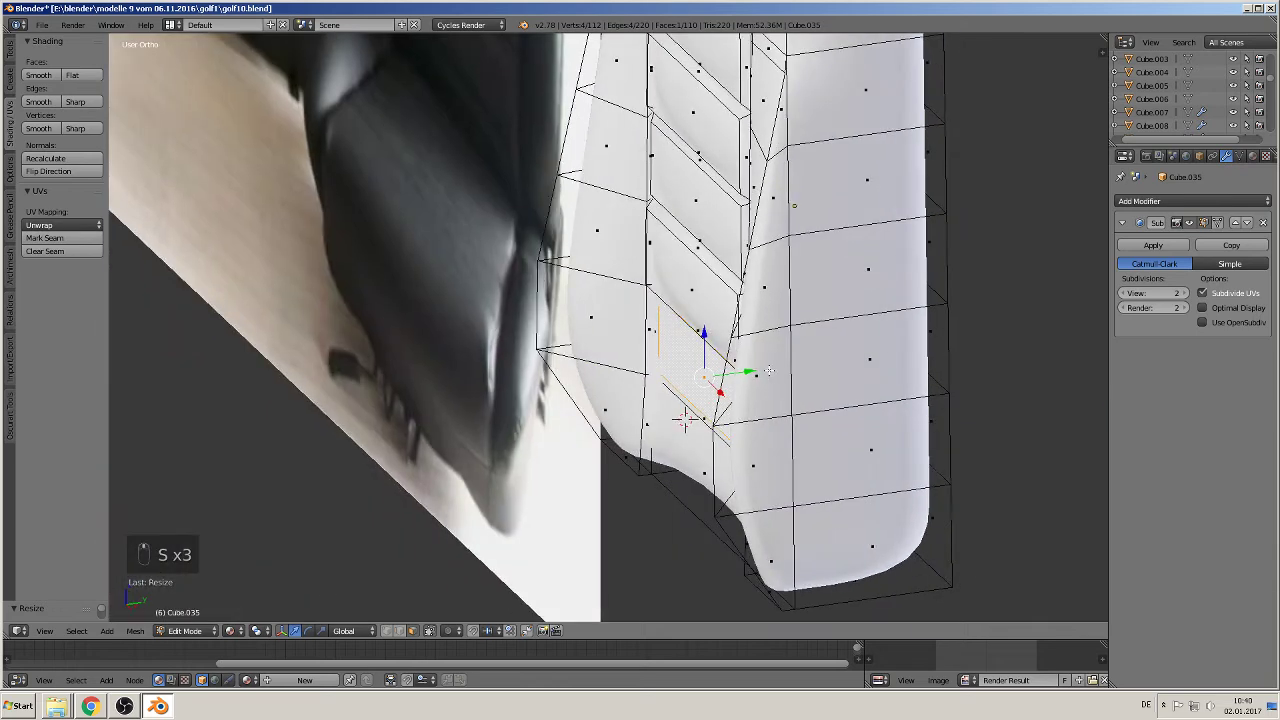
{"action": "left_click_drag", "start_coordinate": [750, 371], "coordinate": [735, 373]}
{"action": "scroll", "coordinate": [702, 340], "scroll_direction": "down", "scroll_amount": 3}
{"action": "middle_click_drag", "start_coordinate": [694, 330], "coordinate": [775, 318]}
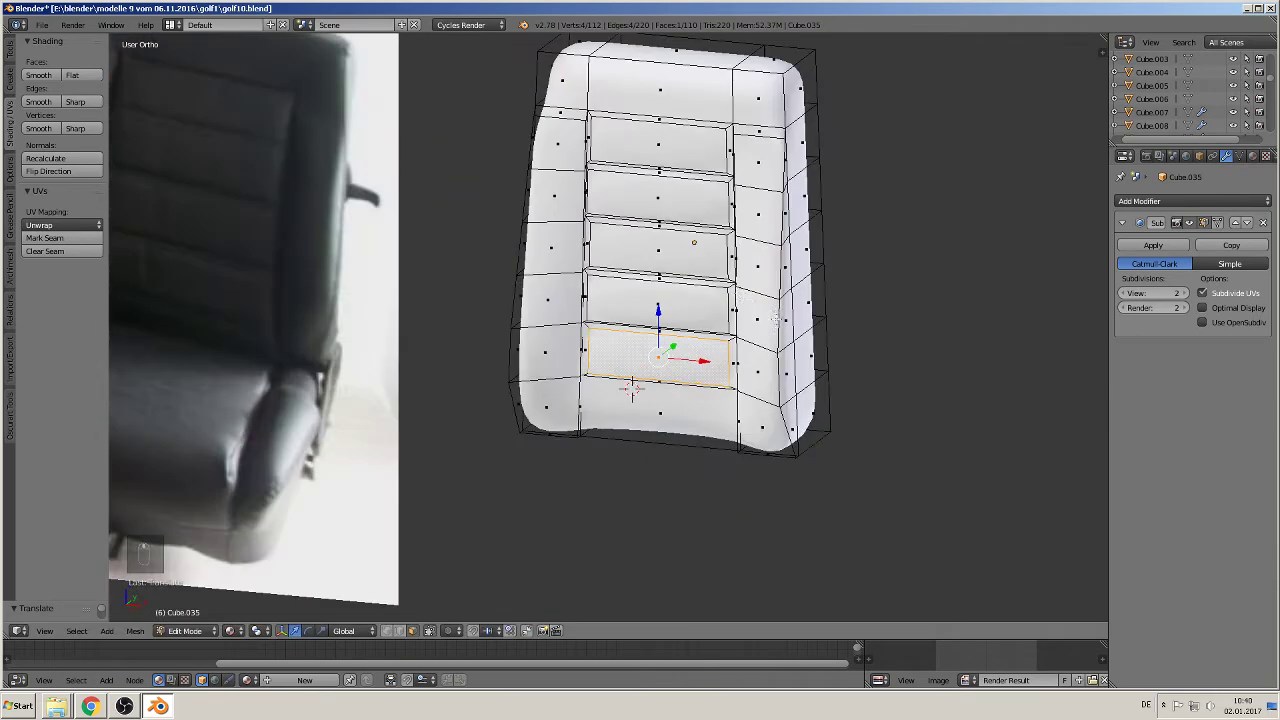
{"action": "scroll", "coordinate": [775, 318], "scroll_direction": "up", "scroll_amount": 4}
{"action": "key", "text": "Tab"}
{"action": "scroll", "coordinate": [736, 266], "scroll_direction": "up", "scroll_amount": 1}
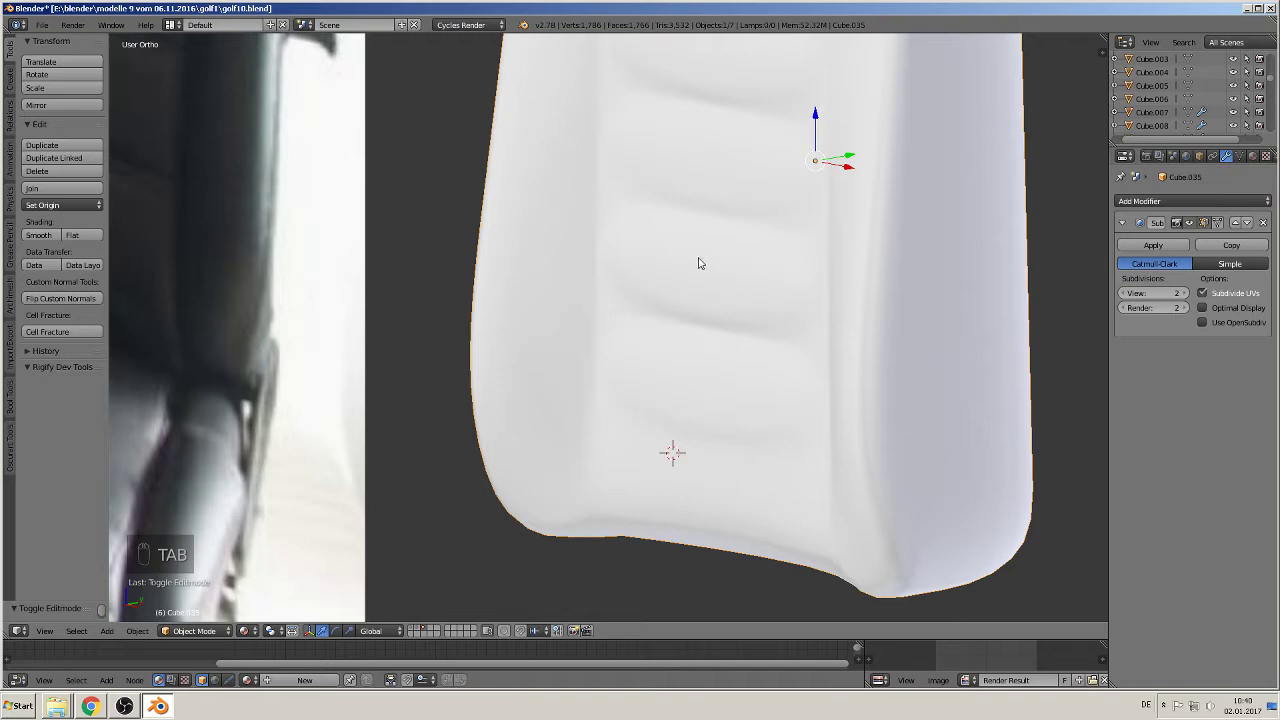
{"action": "scroll", "coordinate": [698, 263], "scroll_direction": "down", "scroll_amount": 3}
{"action": "middle_click_drag", "start_coordinate": [714, 371], "coordinate": [766, 380]}
{"action": "key", "text": "Tab"}
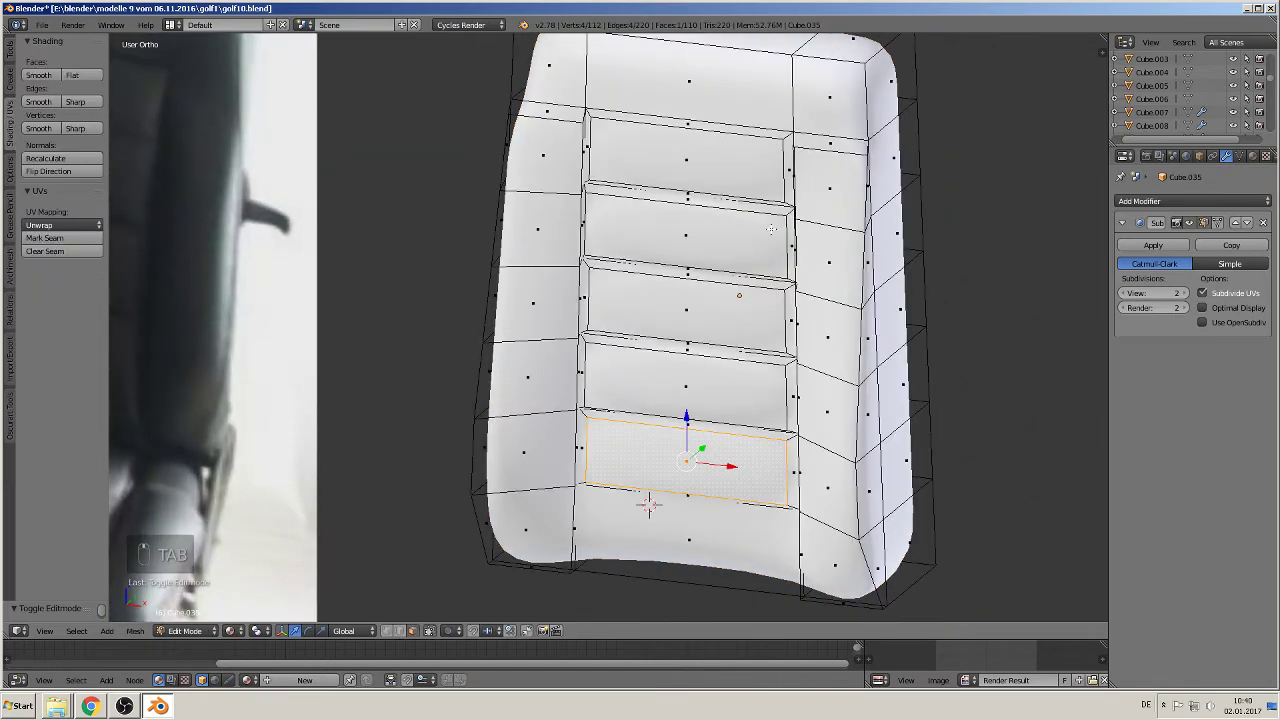
Step: Add two vertical loop cuts through the centre panel, sliding one close to each side edge of the raised segments
{"action": "middle_click_drag", "start_coordinate": [771, 229], "coordinate": [703, 272]}
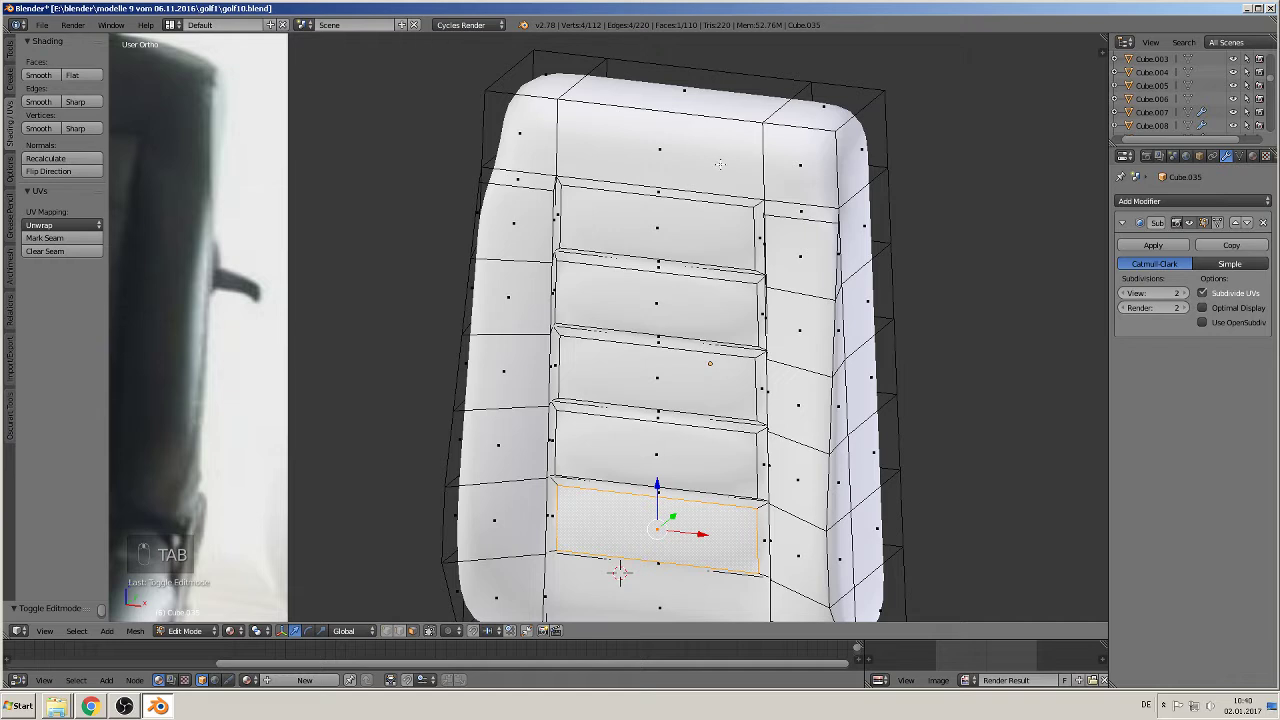
{"action": "key", "text": "ctrl+r"}
{"action": "left_click", "coordinate": [706, 126]}
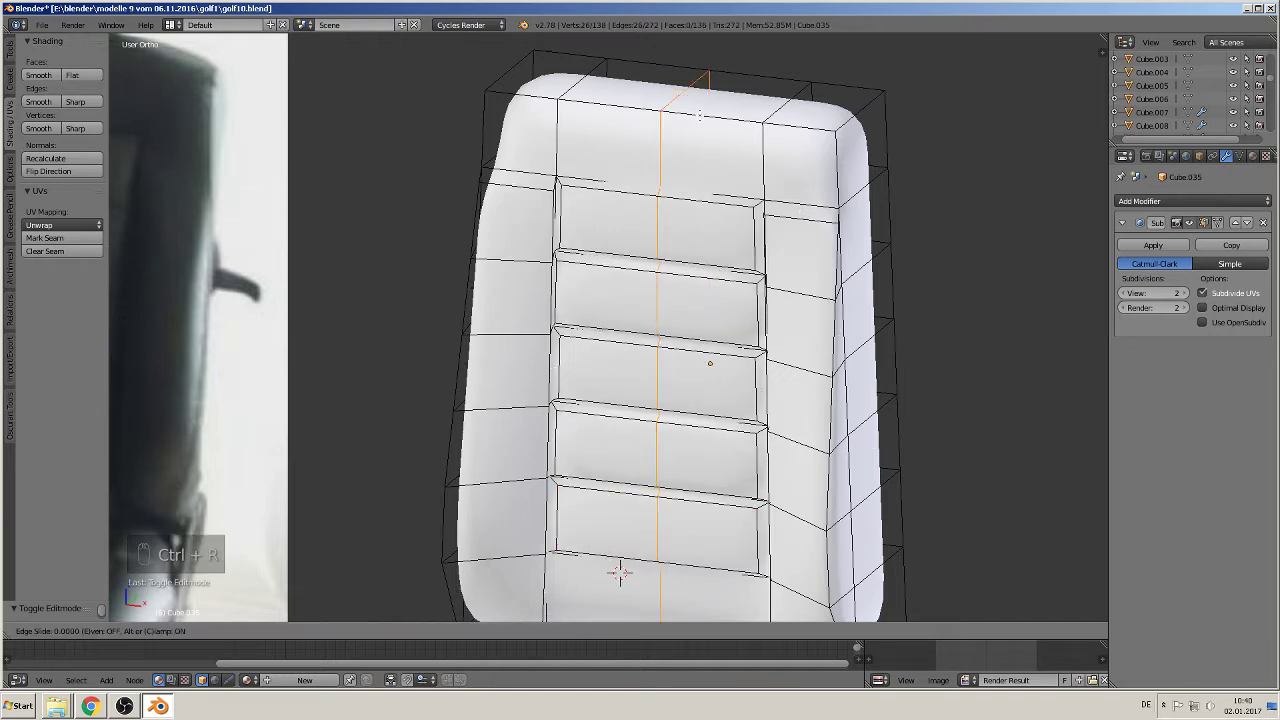
{"action": "left_click", "coordinate": [793, 147]}
{"action": "key", "text": "ctrl+r"}
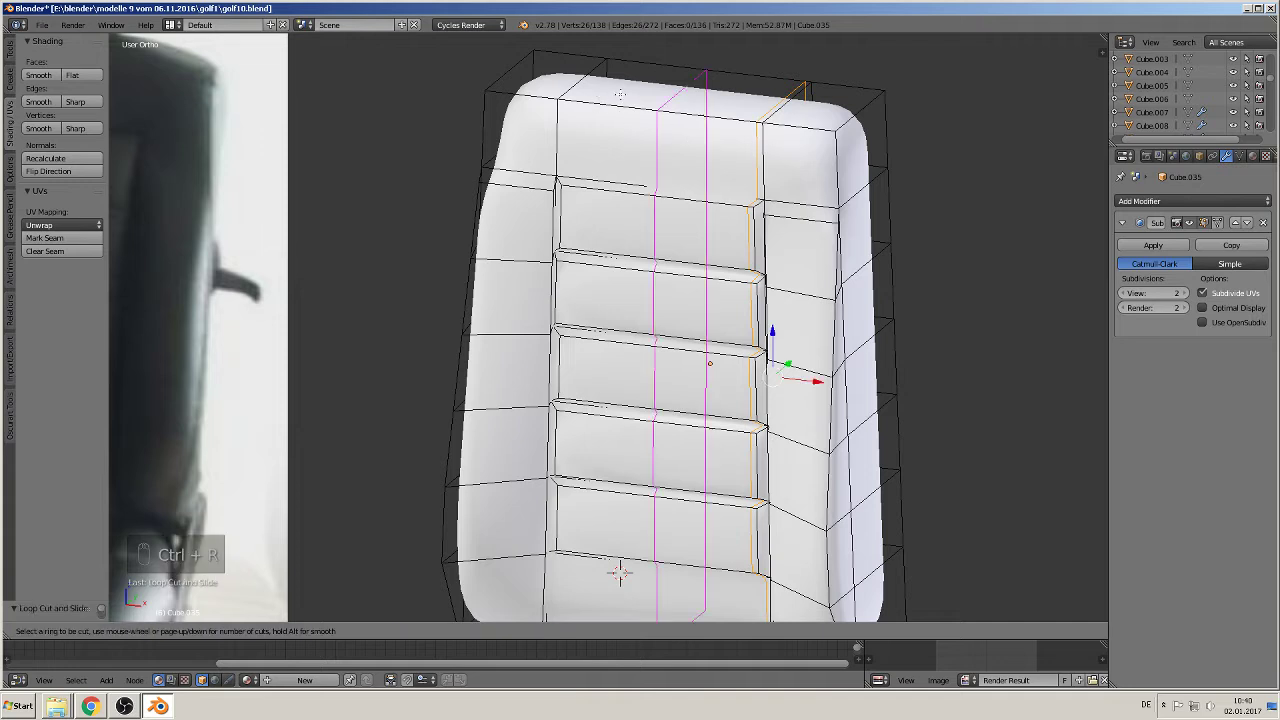
{"action": "left_click", "coordinate": [620, 95]}
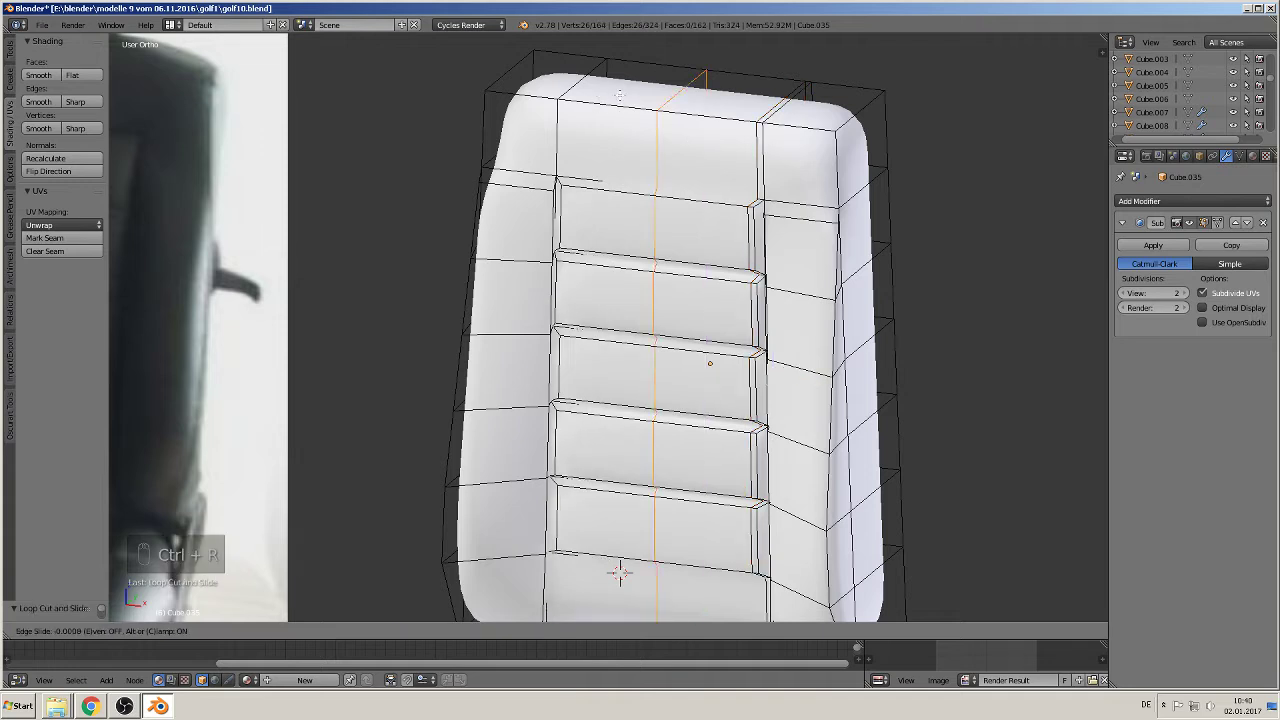
{"action": "left_click", "coordinate": [529, 74]}
Step: Inspect the sharpened segment edges and the lower end of the smoothed backrest from several angles, clearing the mesh selection
{"action": "key", "text": "Tab"}
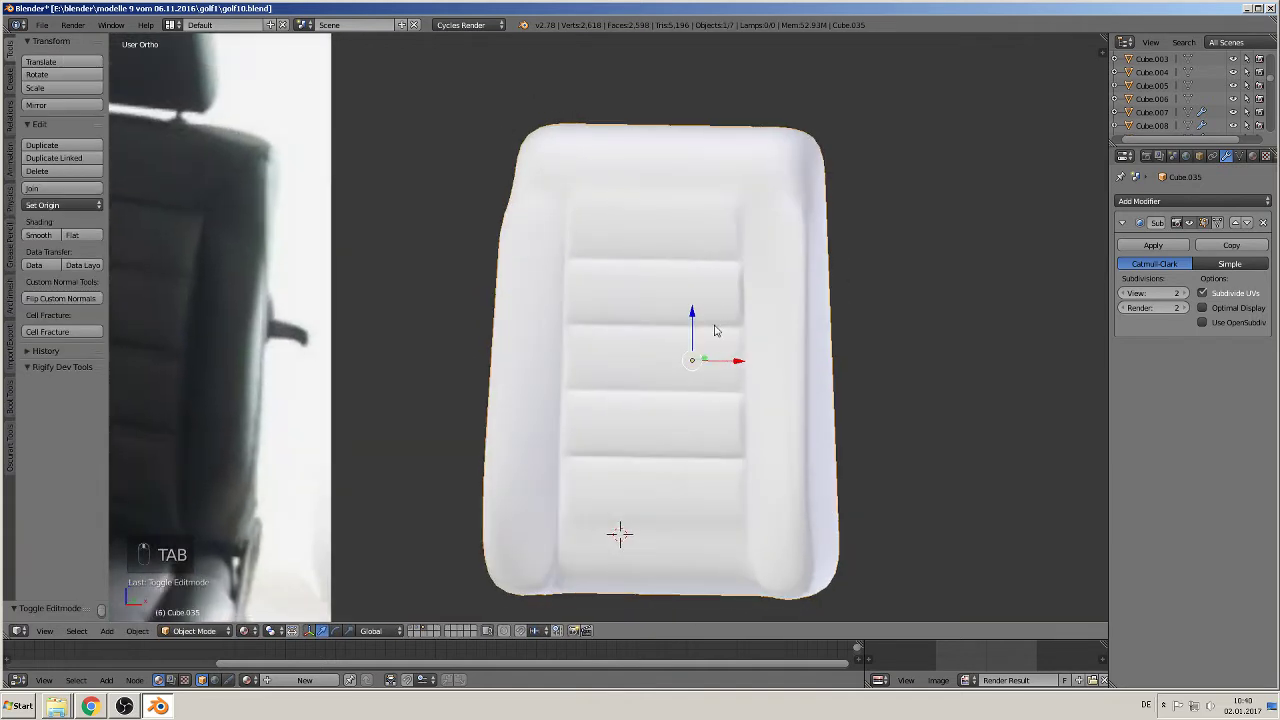
{"action": "middle_click_drag", "start_coordinate": [690, 278], "coordinate": [798, 366]}
{"action": "scroll", "coordinate": [810, 390], "scroll_direction": "up", "scroll_amount": 4}
{"action": "scroll", "coordinate": [700, 350], "scroll_direction": "down", "scroll_amount": 2}
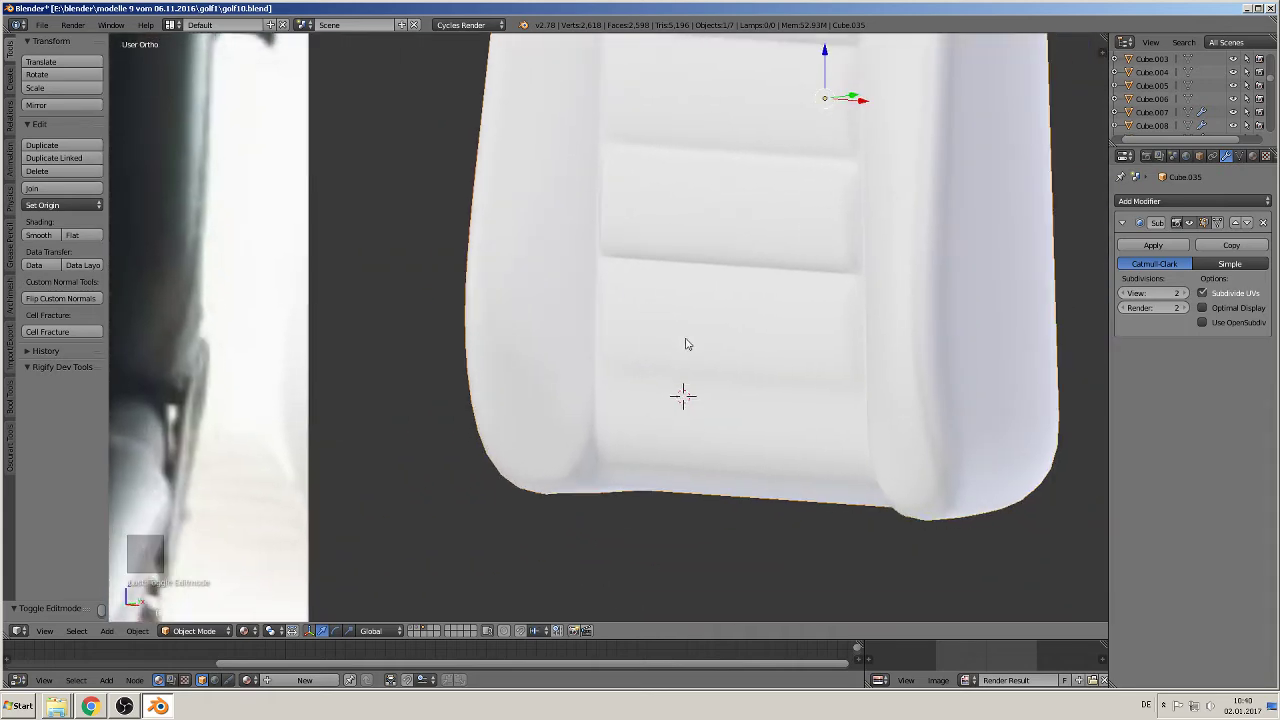
{"action": "key", "text": "Tab"}
{"action": "middle_click_drag", "start_coordinate": [820, 363], "coordinate": [723, 380], "text": "shift"}
{"action": "key", "text": "a"}
{"action": "key", "text": "Tab"}
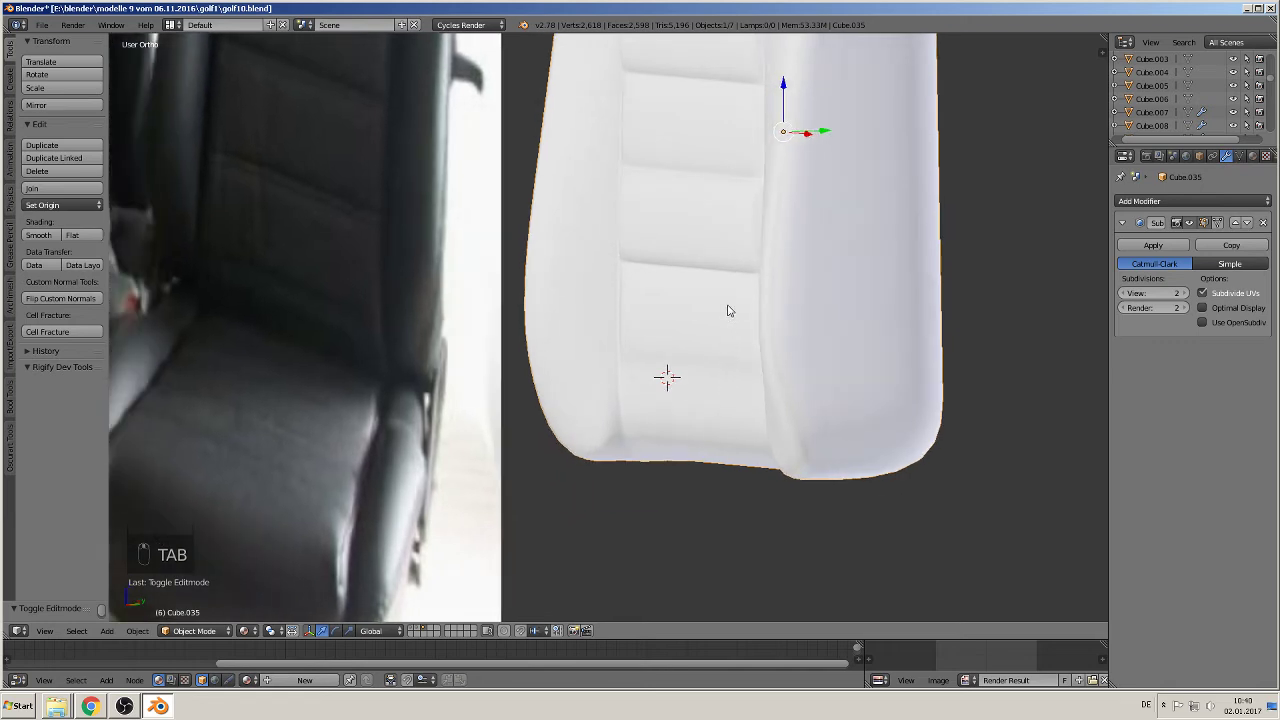
{"action": "middle_click_drag", "start_coordinate": [731, 309], "coordinate": [706, 443]}
Step: Nudge the fifth and third centre-panel segment faces slightly along Y in Edit Mode, and leave the backrest deselected in Object Mode
{"action": "key", "text": "Tab"}
{"action": "middle_click_drag", "start_coordinate": [678, 323], "coordinate": [674, 341]}
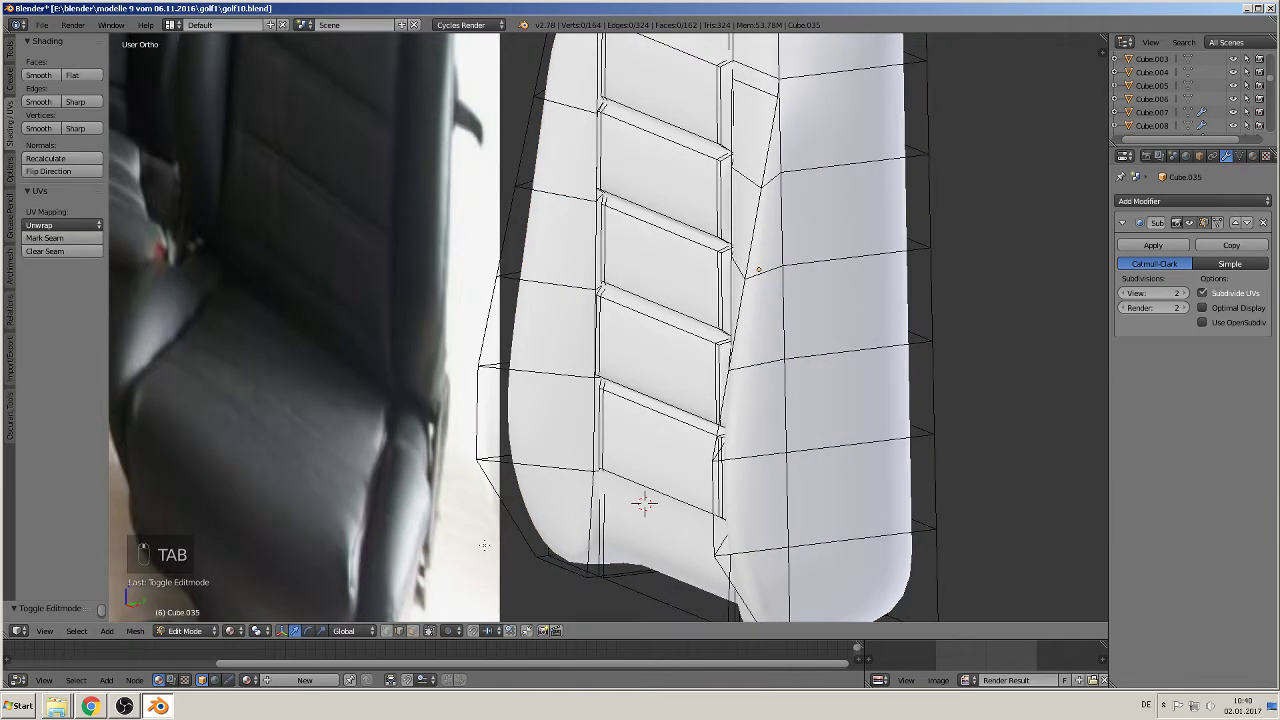
{"action": "left_click", "coordinate": [414, 632]}
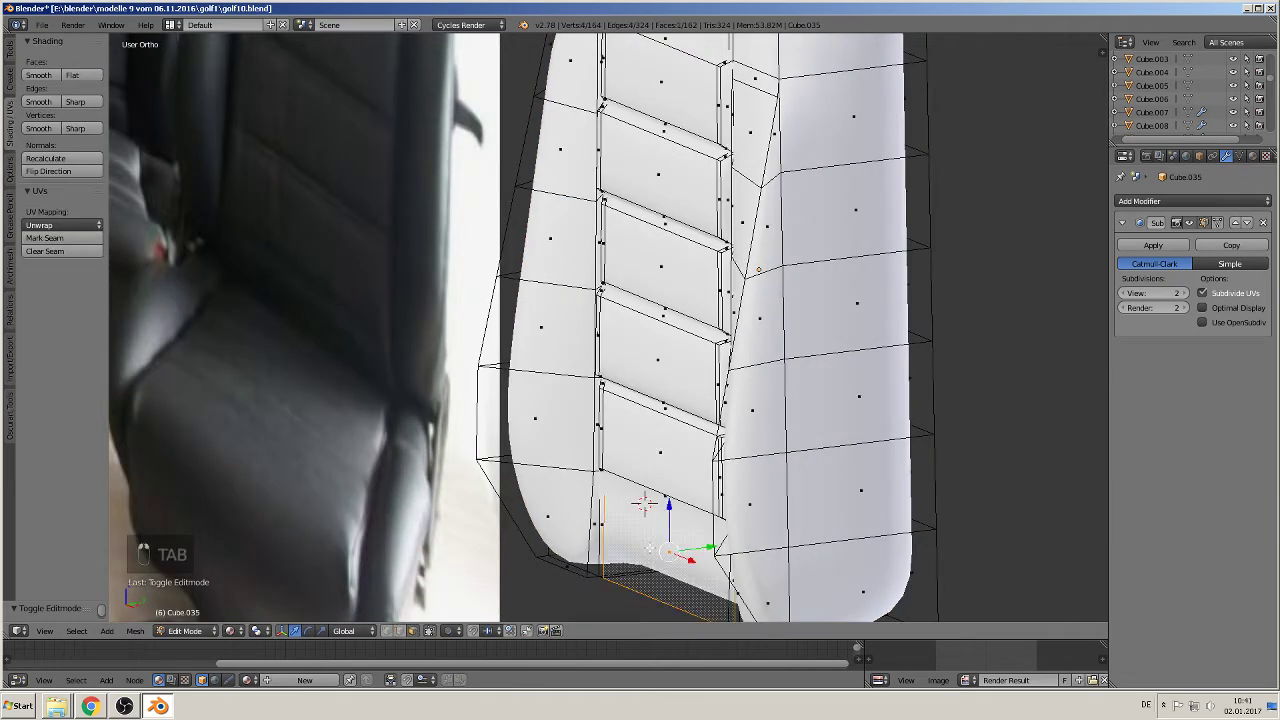
{"action": "right_click", "coordinate": [664, 453]}
{"action": "left_click_drag", "start_coordinate": [702, 448], "coordinate": [697, 449]}
{"action": "right_click", "coordinate": [672, 244]}
{"action": "left_click_drag", "start_coordinate": [700, 259], "coordinate": [701, 262]}
{"action": "key", "text": "Tab"}
{"action": "middle_click_drag", "start_coordinate": [701, 287], "coordinate": [820, 357]}
{"action": "scroll", "coordinate": [746, 277], "scroll_direction": "down", "scroll_amount": 3}
{"action": "scroll", "coordinate": [783, 271], "scroll_direction": "down", "scroll_amount": 2}
{"action": "scroll", "coordinate": [815, 350], "scroll_direction": "up", "scroll_amount": 2}
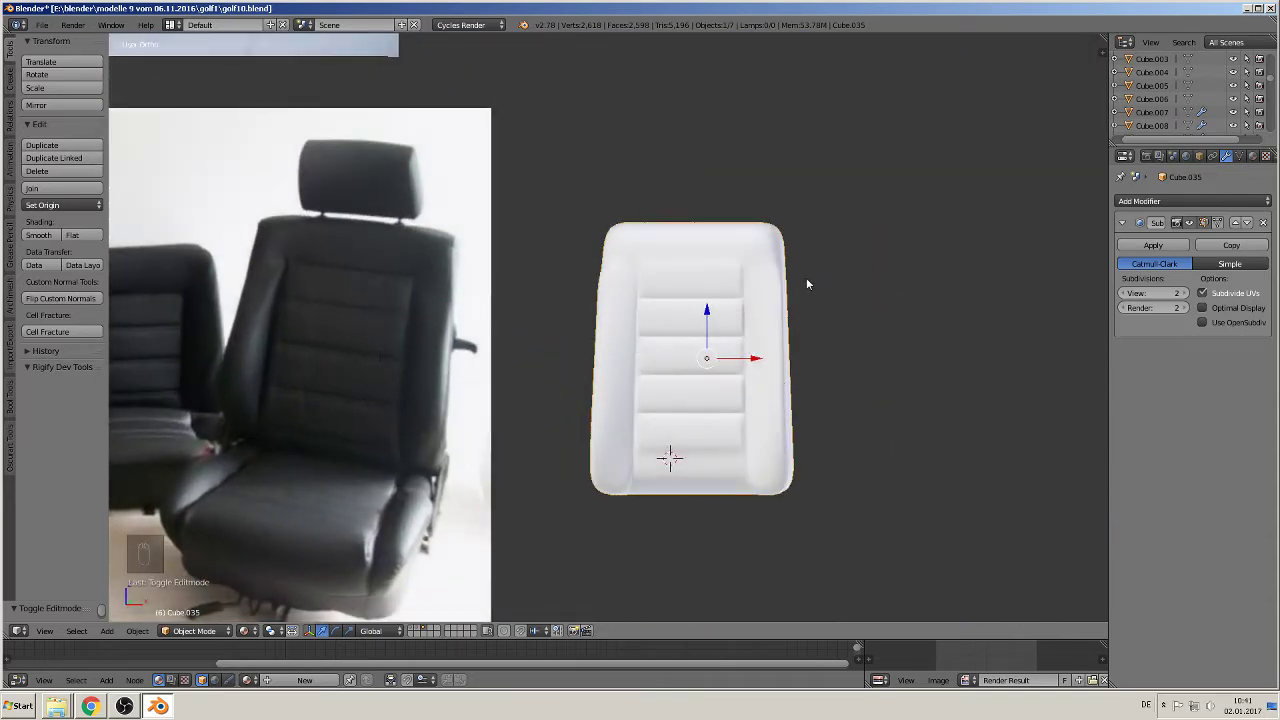
{"action": "key", "text": "a"}
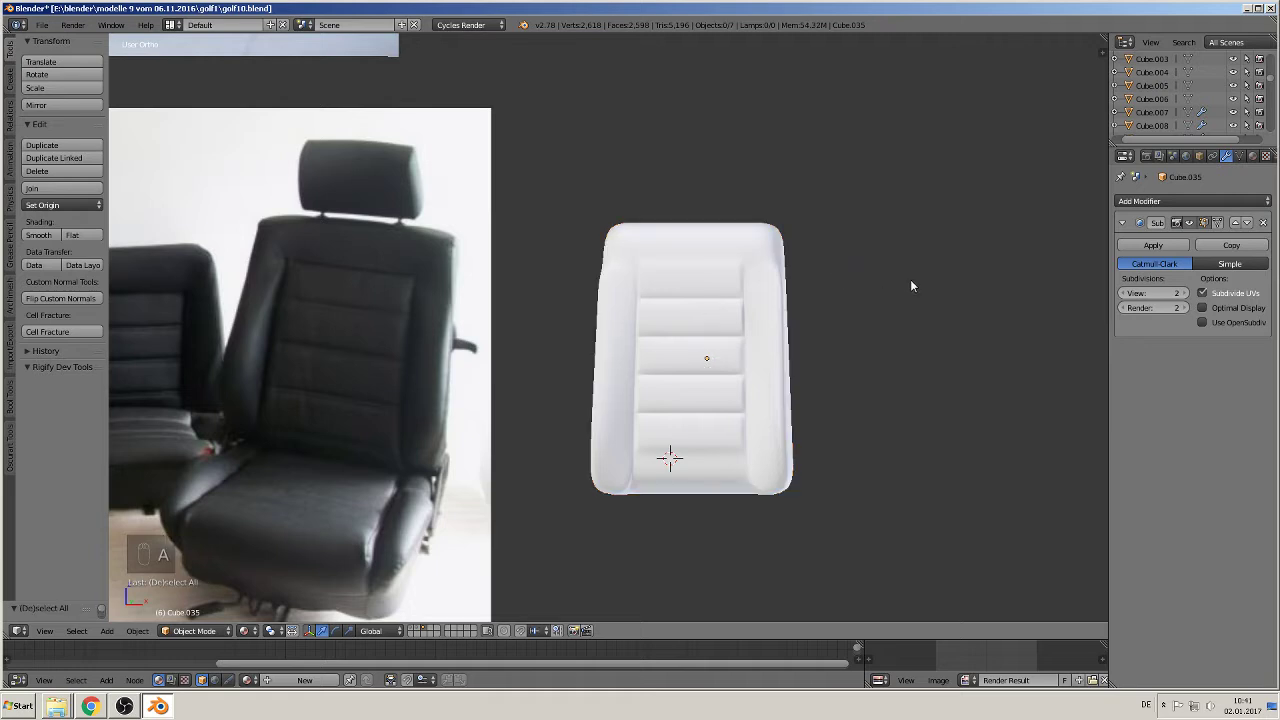
Step: Create a new material for the backrest and name it black leather
{"action": "left_click", "coordinate": [1253, 156]}
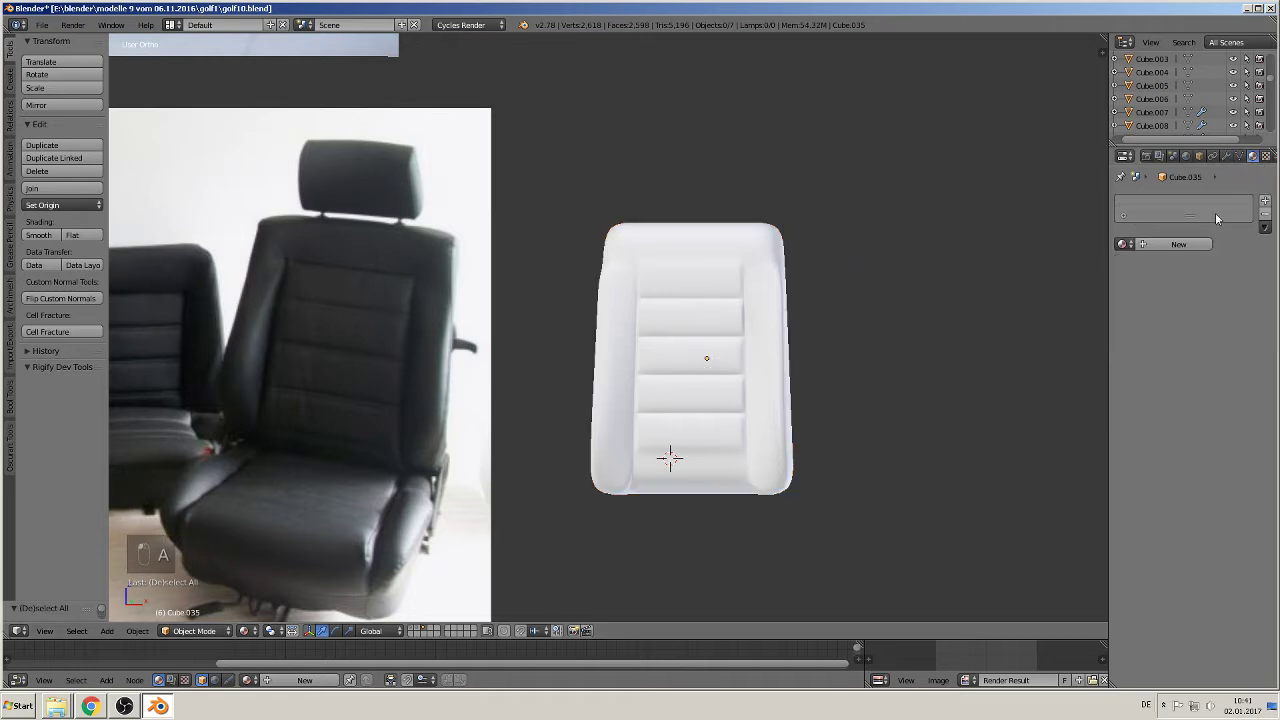
{"action": "left_click", "coordinate": [1168, 245]}
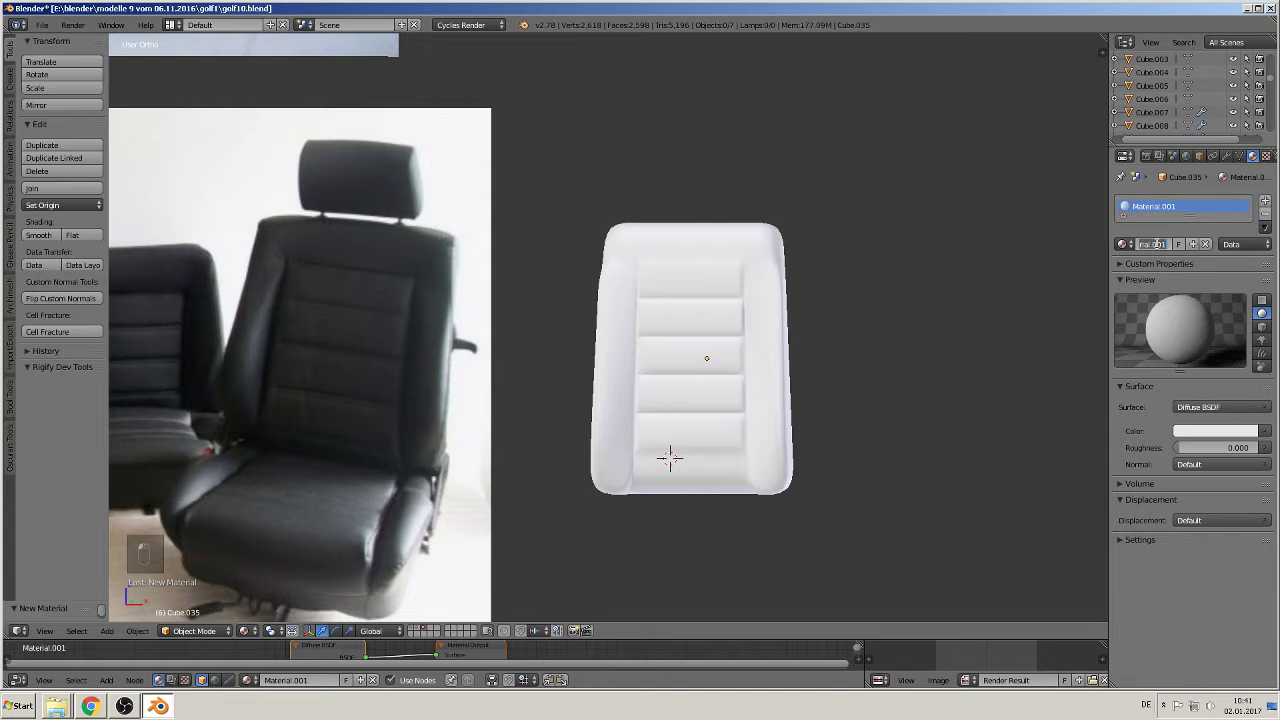
{"action": "key", "text": "BackSpace"}
{"action": "type", "text": "black leather"}
{"action": "key", "text": "Return"}
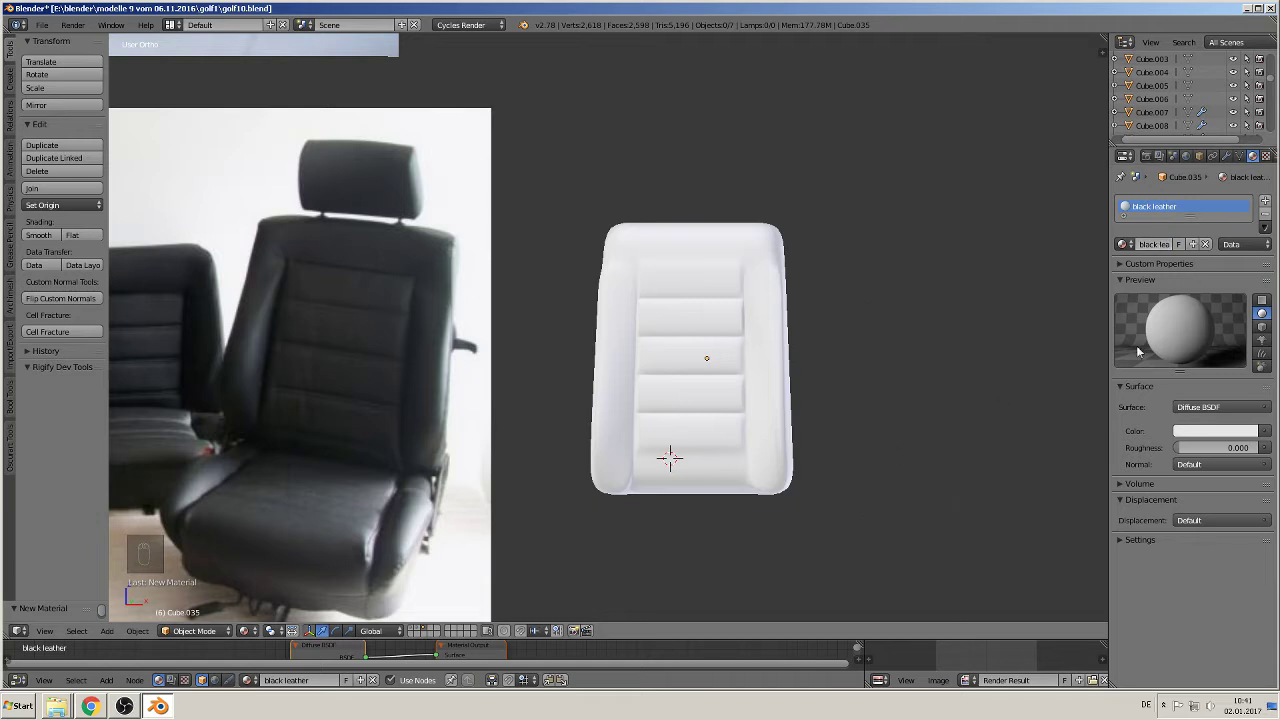
Step: Add a second material slot with a new material to the backrest
{"action": "left_click", "coordinate": [1265, 201]}
{"action": "left_click", "coordinate": [1174, 275]}
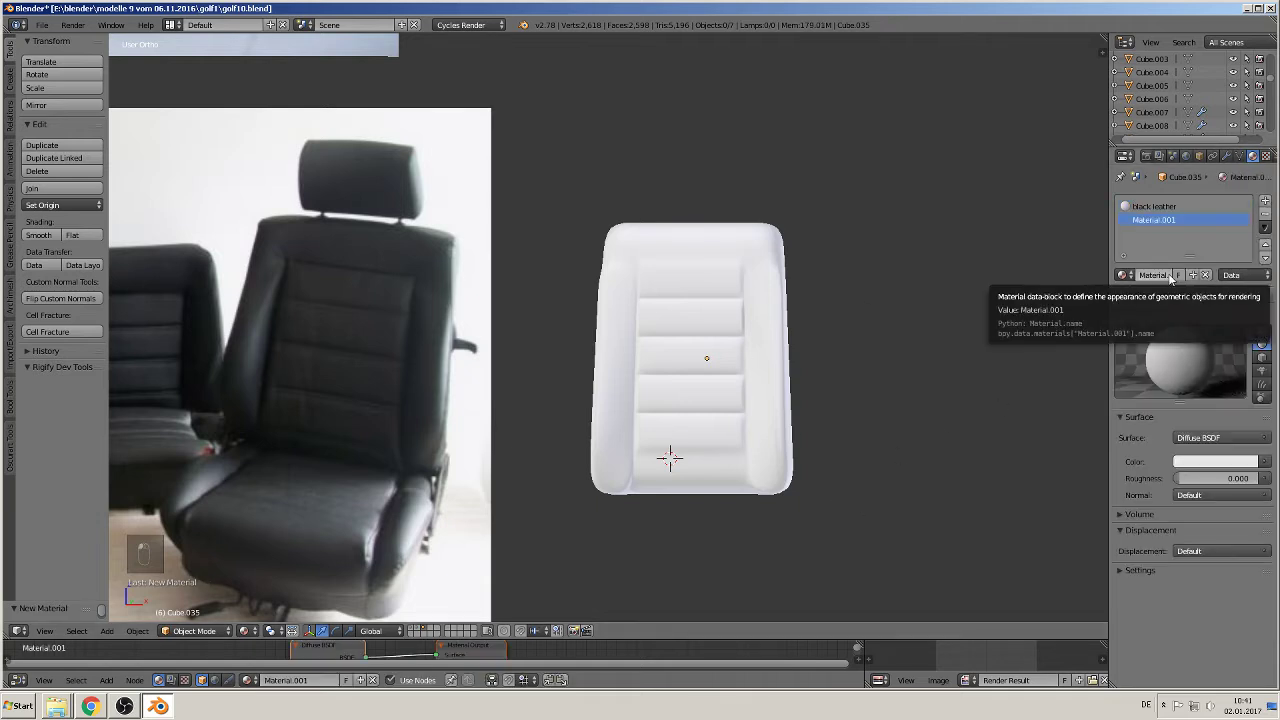
{"action": "key", "text": "g"}
{"action": "key", "text": "r"}
{"action": "key", "text": "e"}
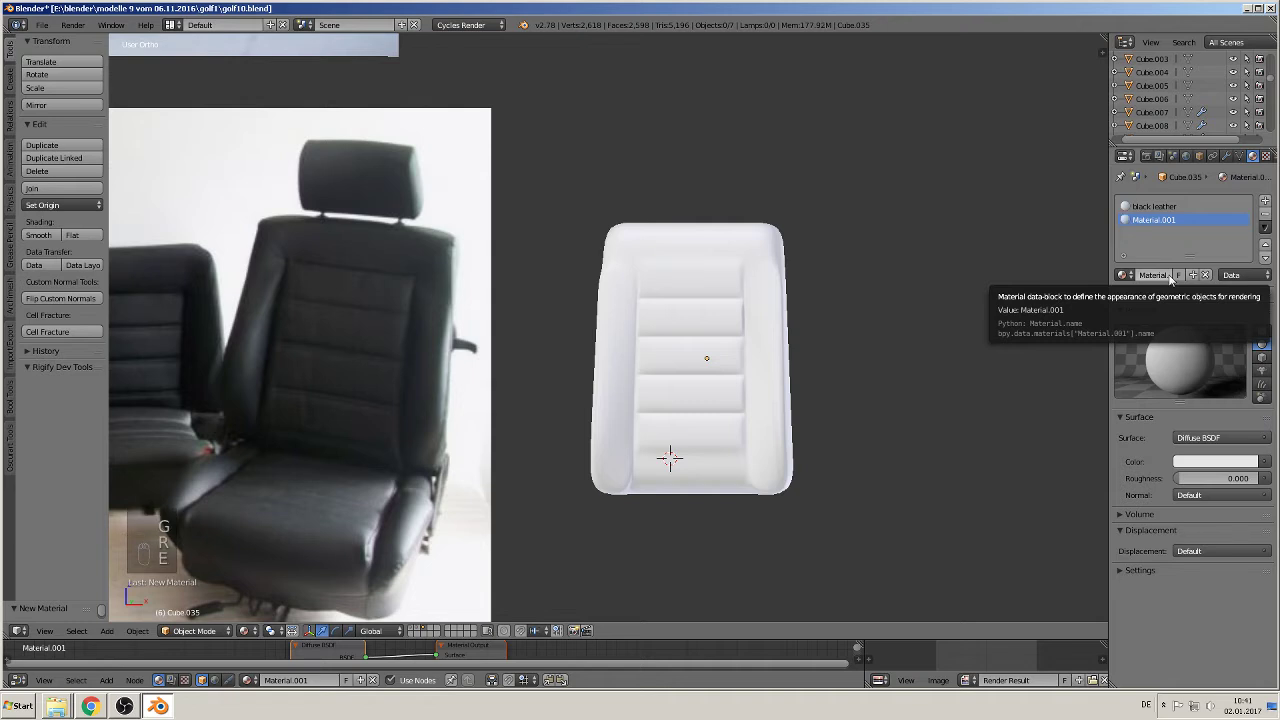
{"action": "key", "text": "y"}
{"action": "key", "text": "space"}
{"action": "type", "text": "col"}
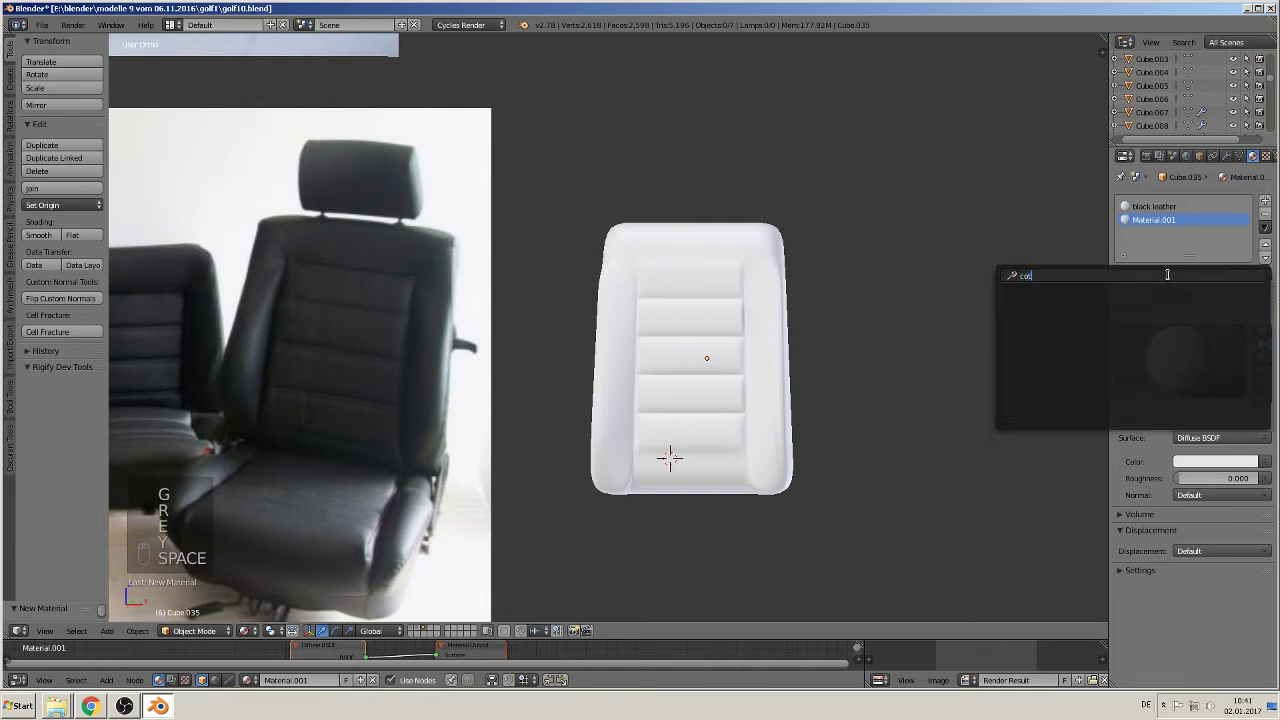
{"action": "key", "text": "Escape"}
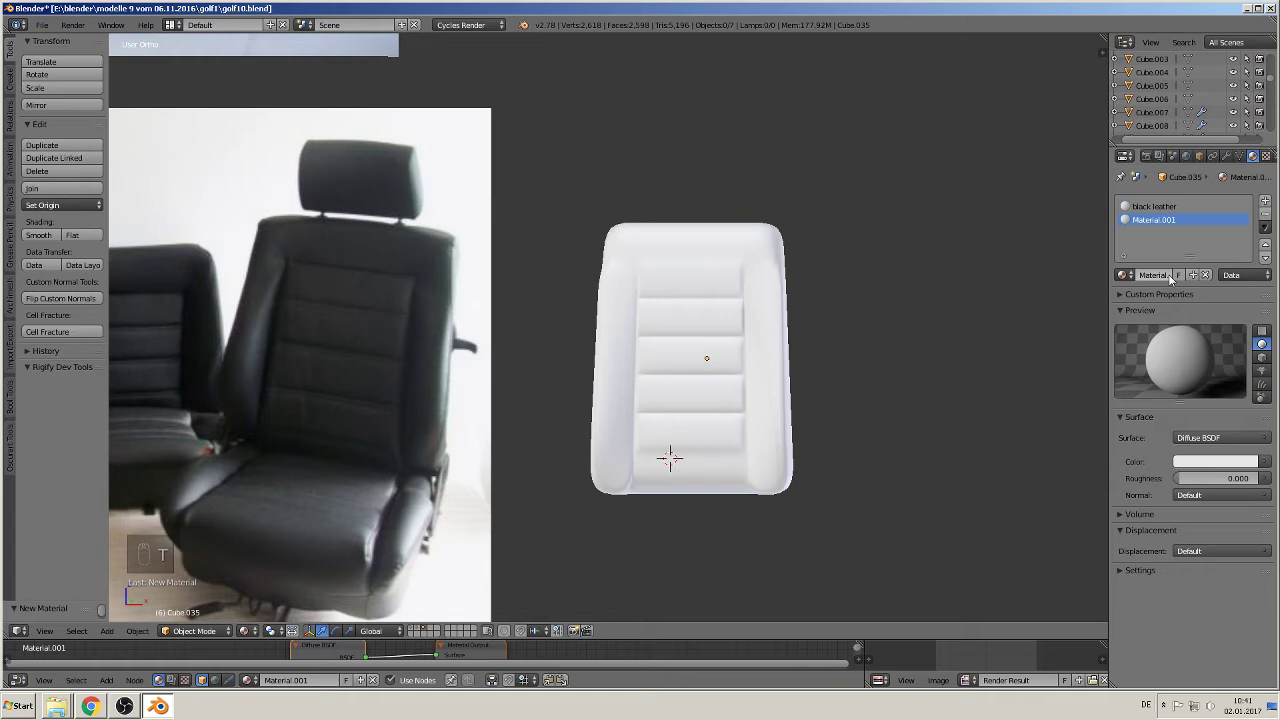
Step: Rename the backrest's second material as grey cotton
{"action": "left_click", "coordinate": [1169, 276]}
{"action": "key", "text": "BackSpace"}
{"action": "type", "text": "grey cotton"}
{"action": "key", "text": "Return"}
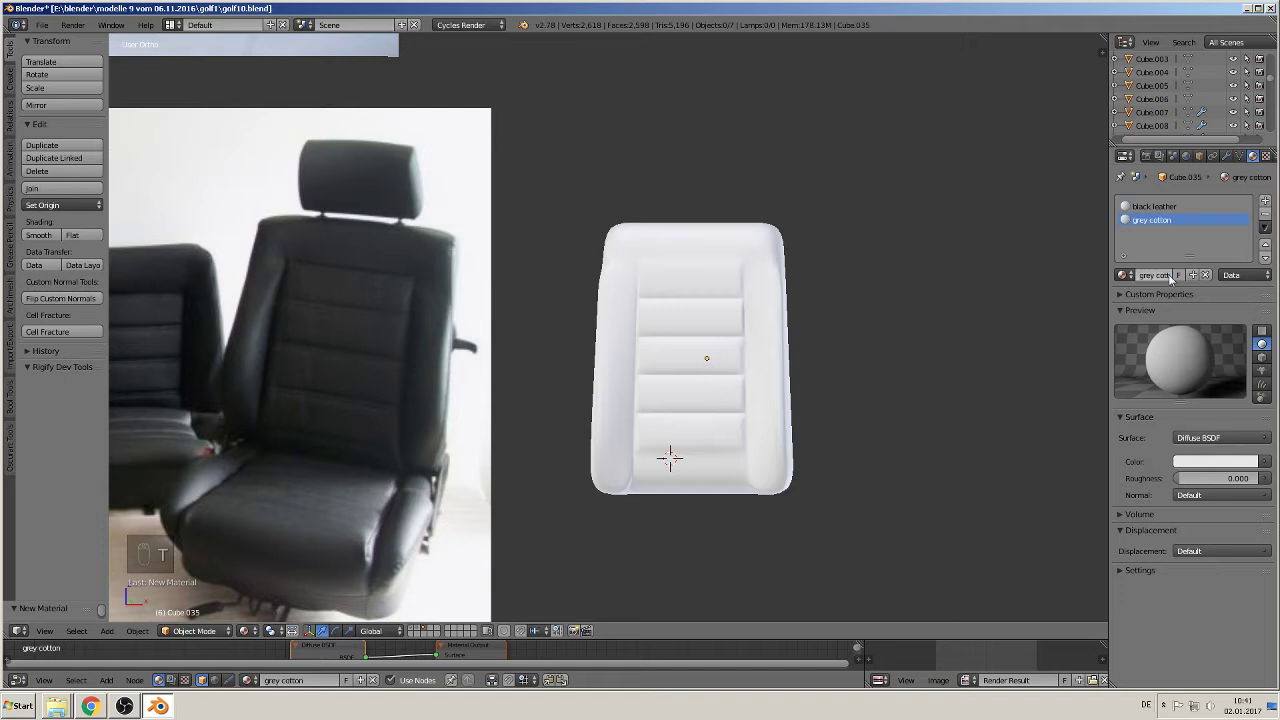
{"action": "left_click", "coordinate": [892, 304]}
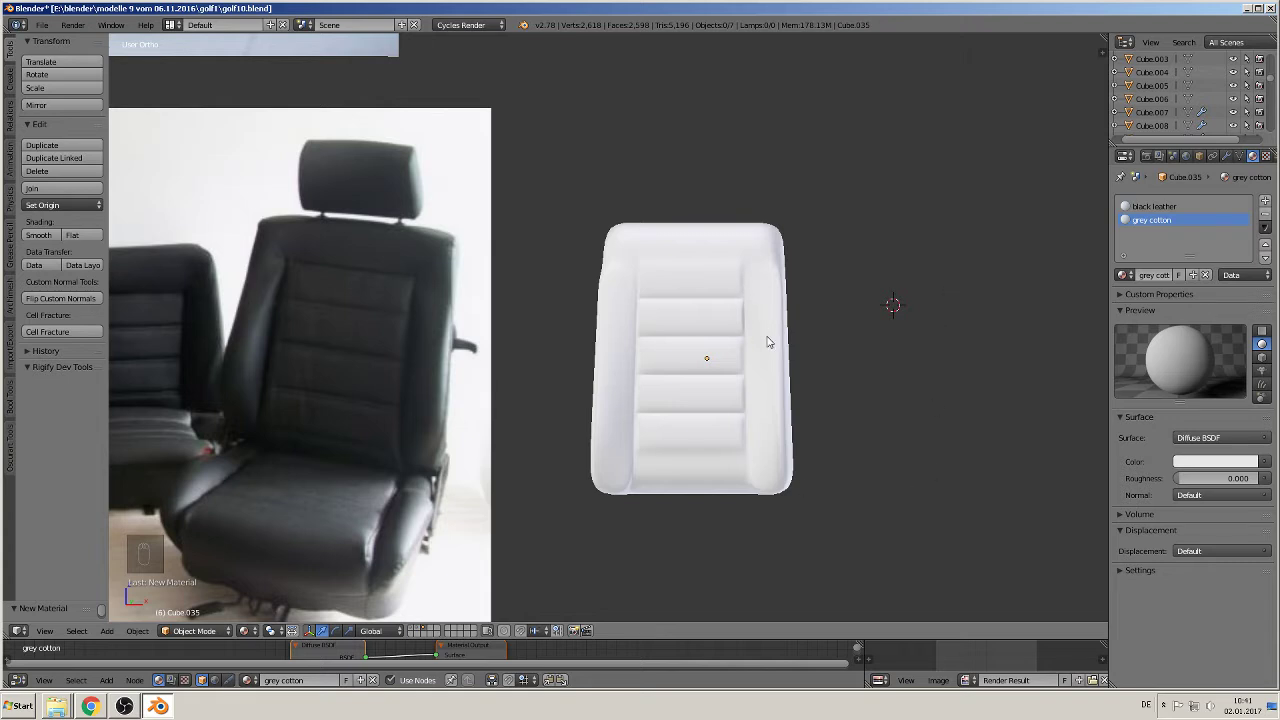
{"action": "middle_click_drag", "start_coordinate": [777, 374], "coordinate": [791, 410]}
{"action": "scroll", "coordinate": [752, 391], "scroll_direction": "up", "scroll_amount": 1}
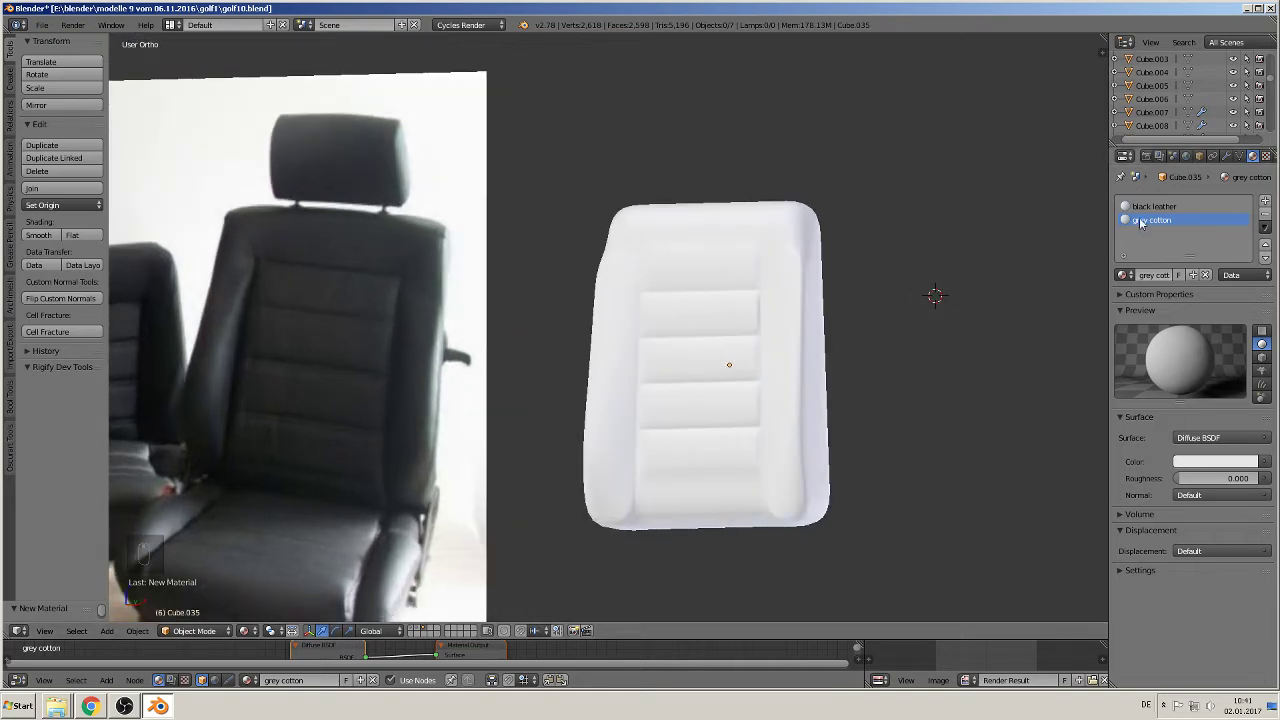
Step: Switch from Blender to the Windows desktop and open the Komerzielle Texturen folder
{"action": "left_click", "coordinate": [1229, 8]}
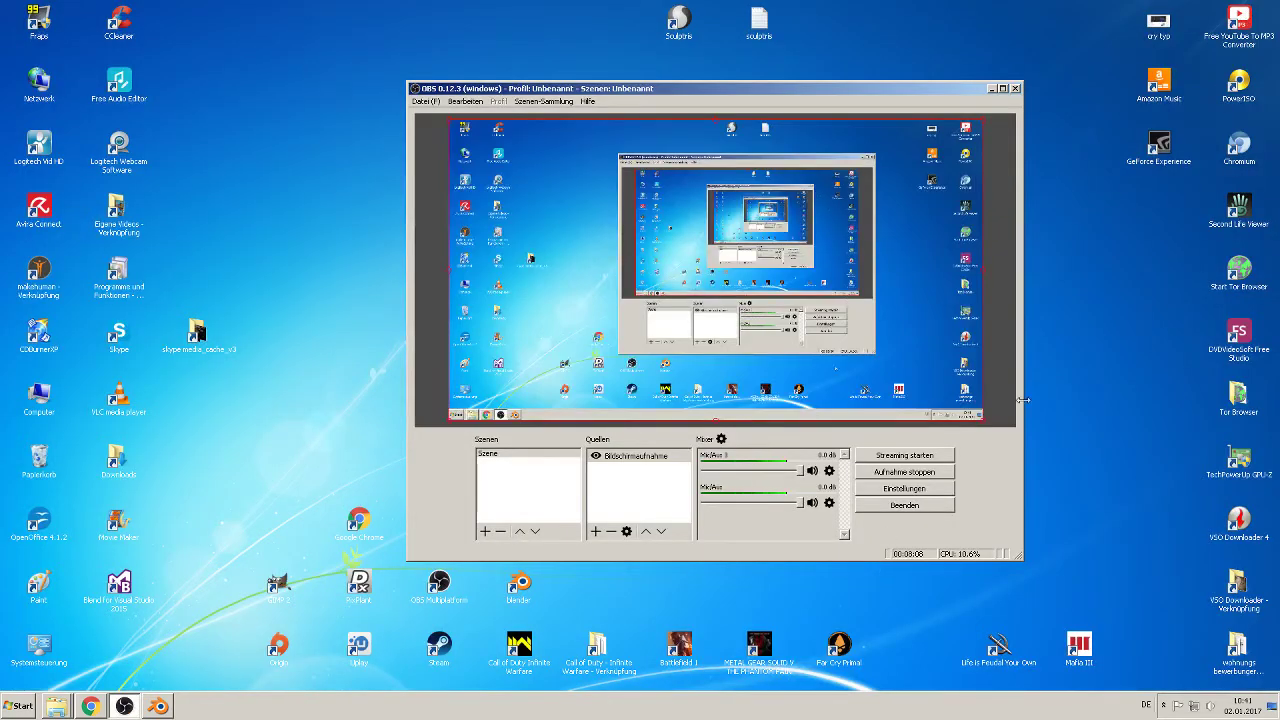
{"action": "left_click", "coordinate": [992, 90]}
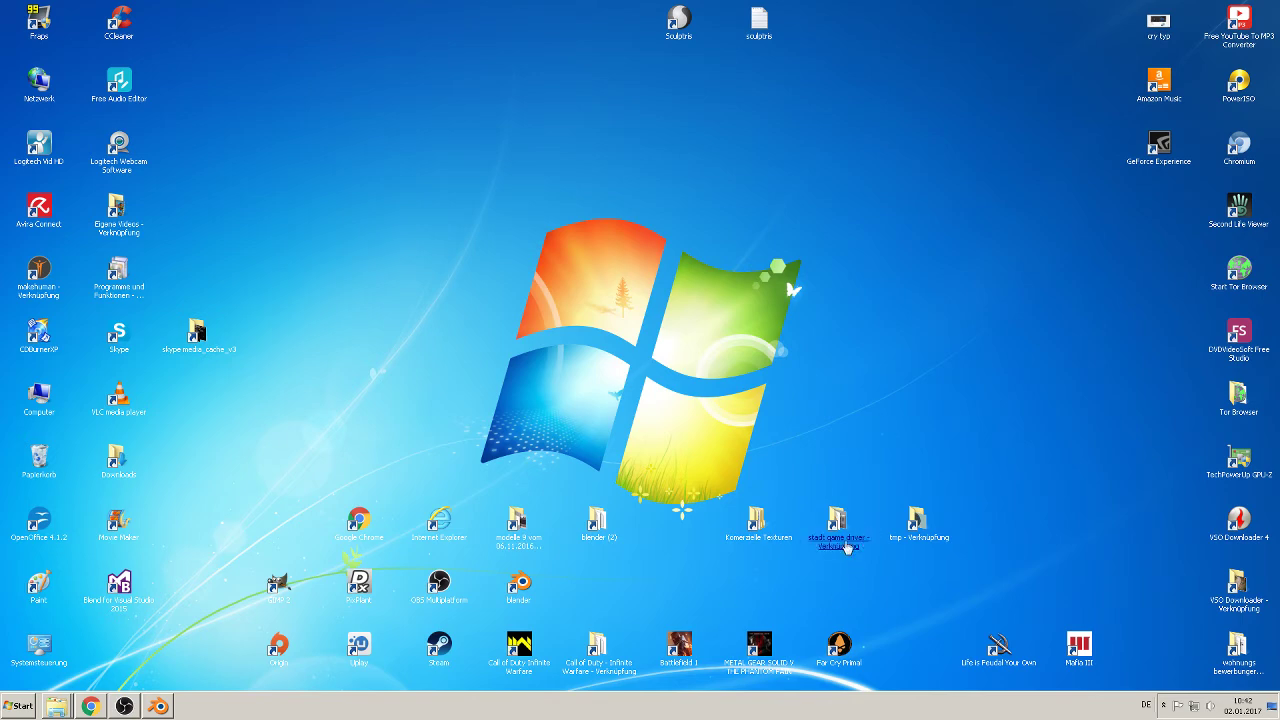
{"action": "double_click", "coordinate": [838, 556]}
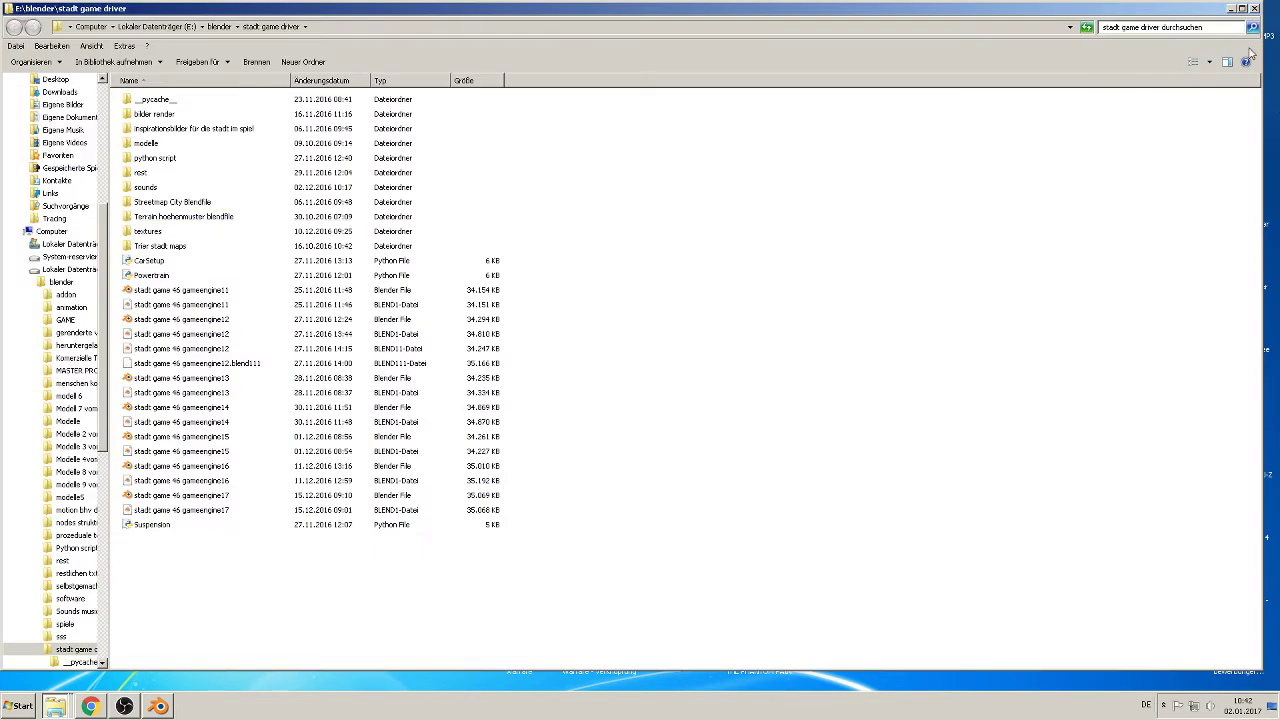
{"action": "left_click", "coordinate": [1229, 8]}
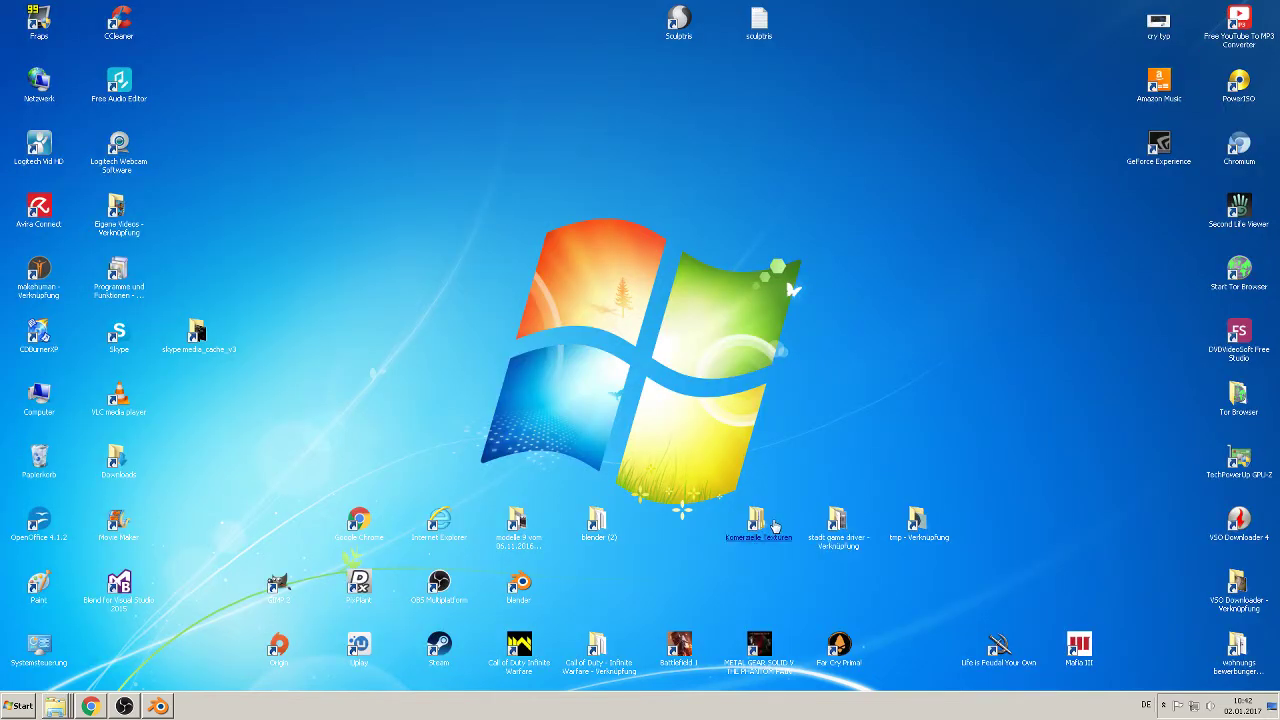
{"action": "left_click", "coordinate": [773, 525]}
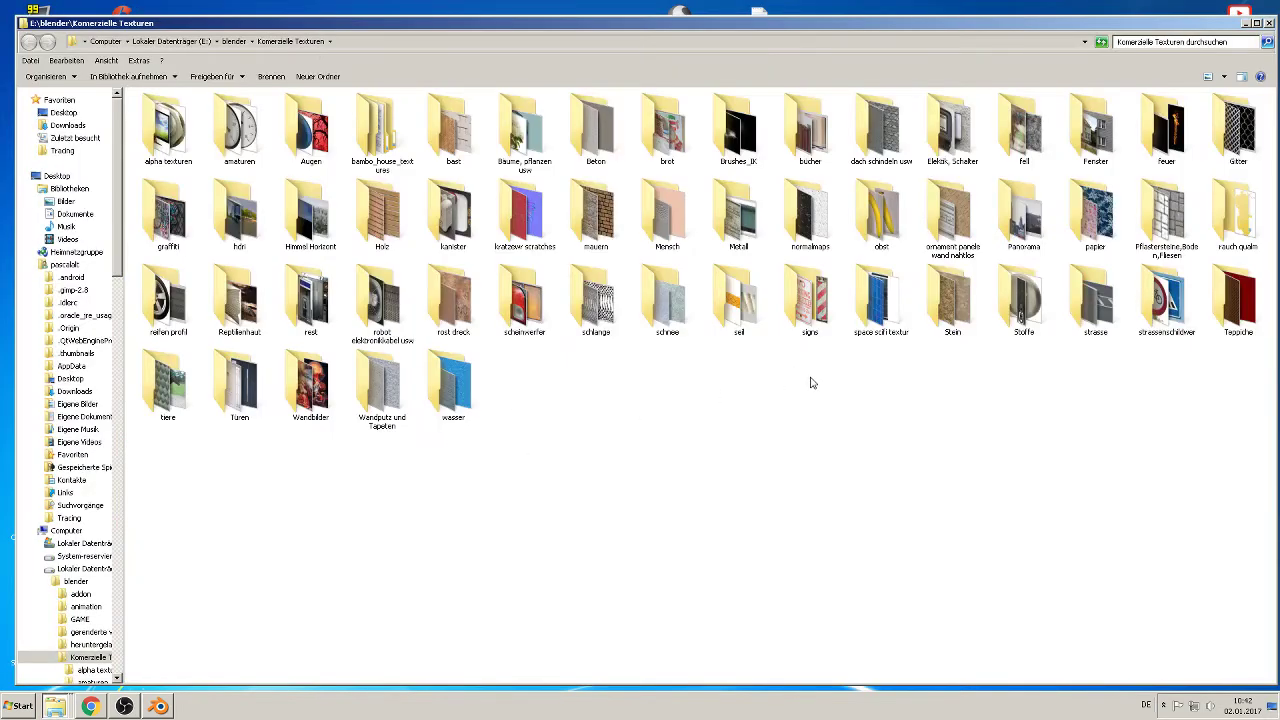
Step: Open the Leder subfolder inside the Stoffe textures and select the leder_hn image
{"action": "double_click", "coordinate": [1028, 330]}
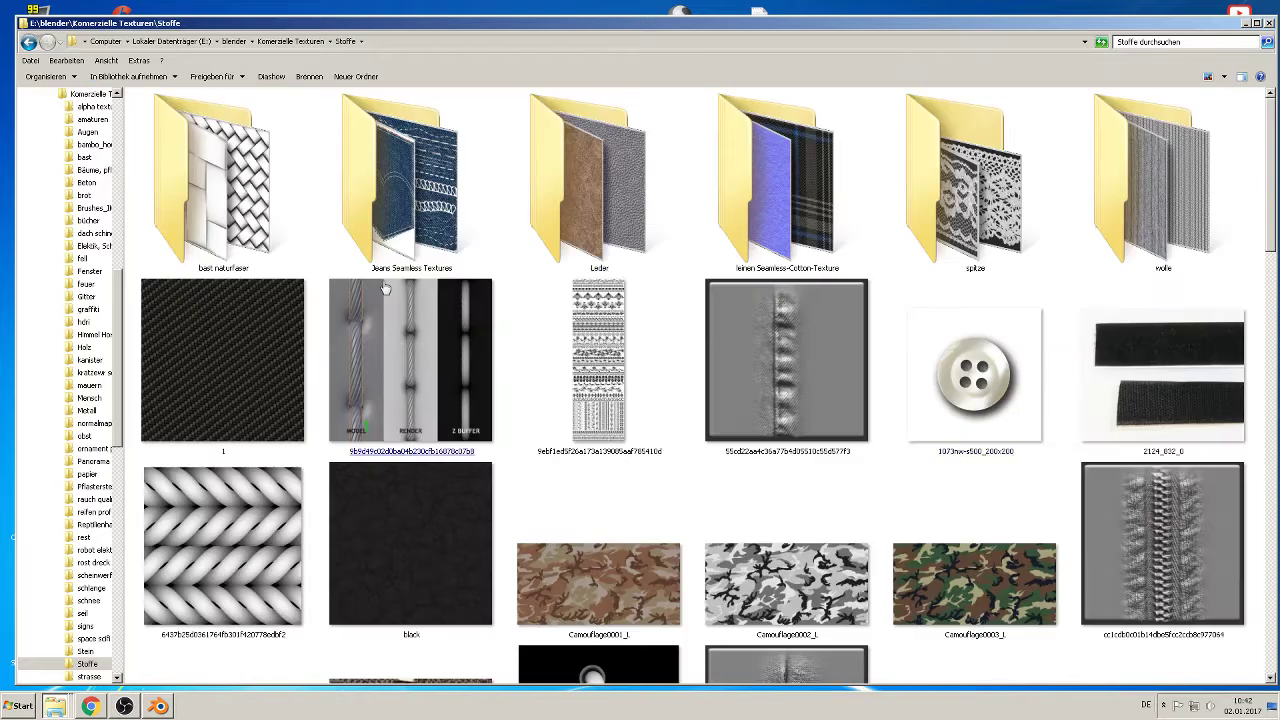
{"action": "double_click", "coordinate": [633, 234]}
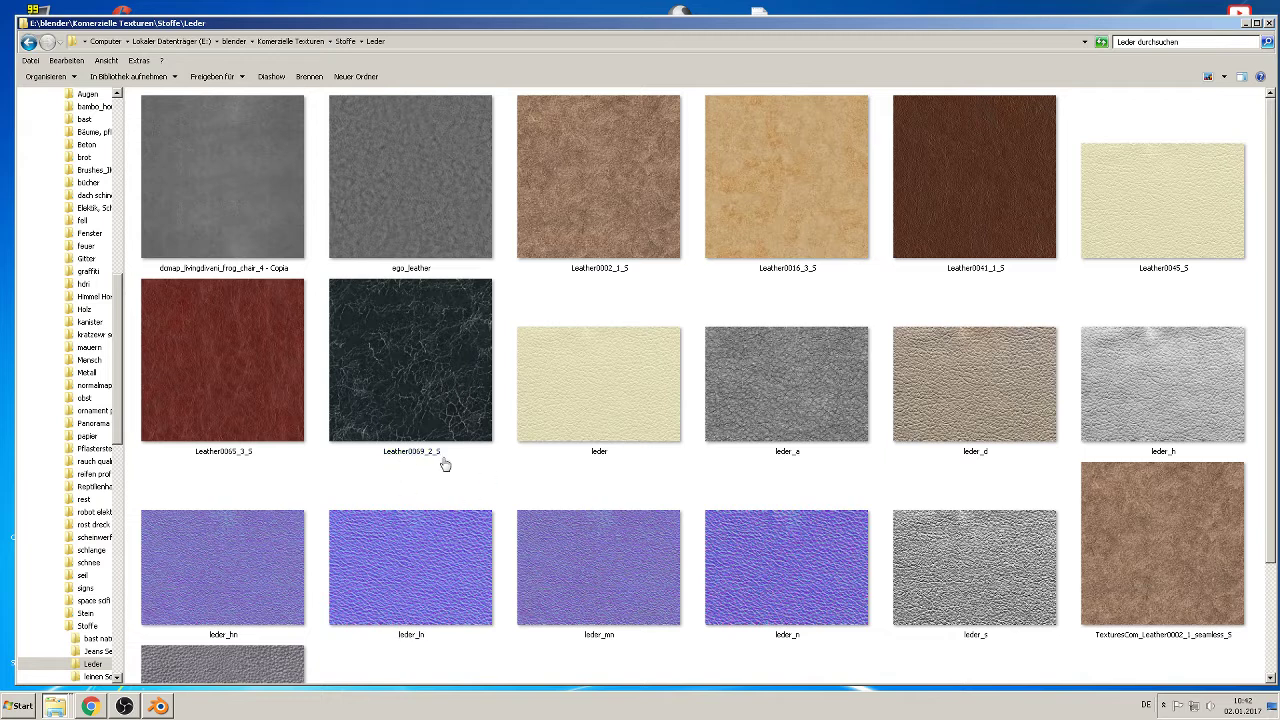
{"action": "left_click", "coordinate": [243, 586]}
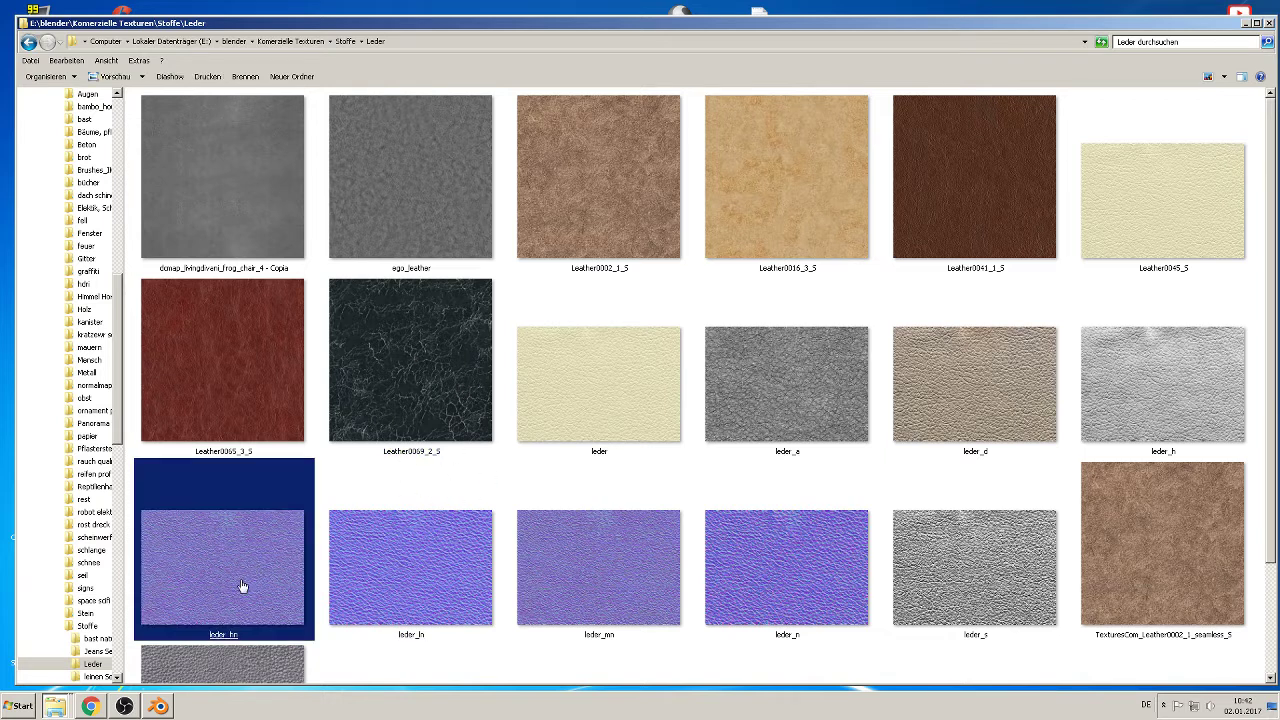
Step: Preview the leder_hn leather image, and the 01_NM4 image in the leinen Seamless-Cotton-Texture folder
{"action": "double_click", "coordinate": [246, 583]}
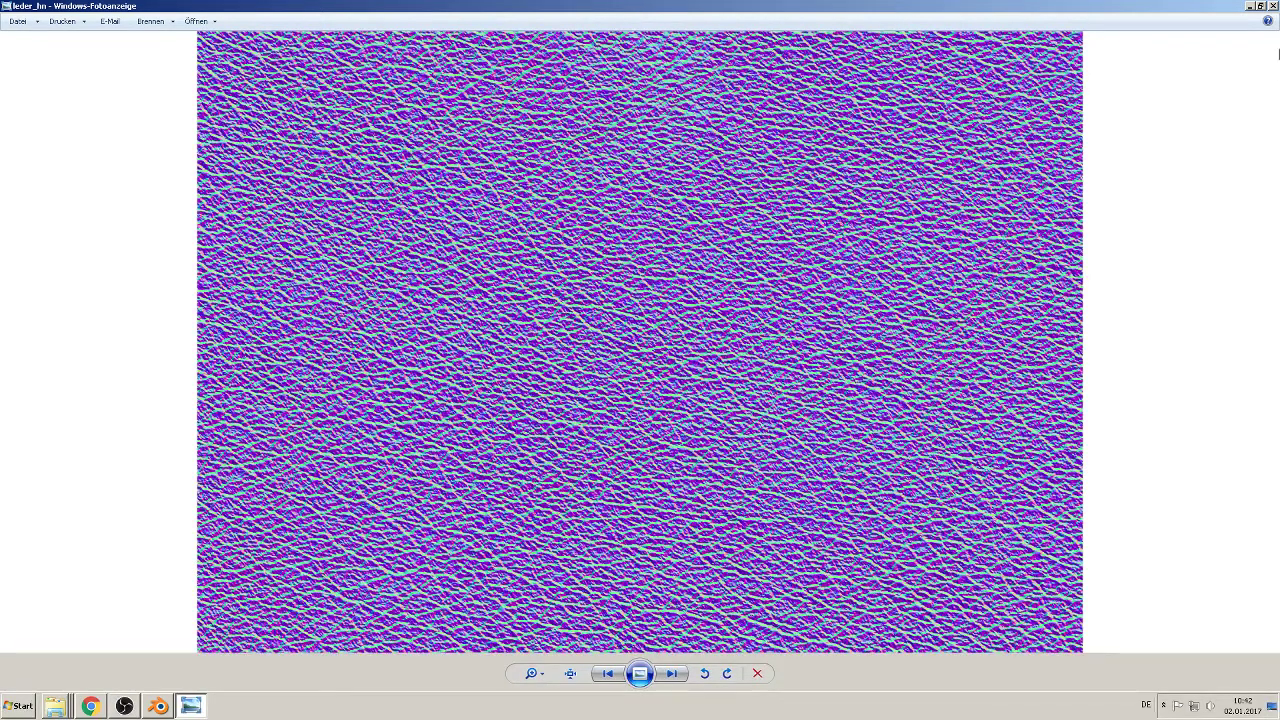
{"action": "left_click", "coordinate": [1250, 6]}
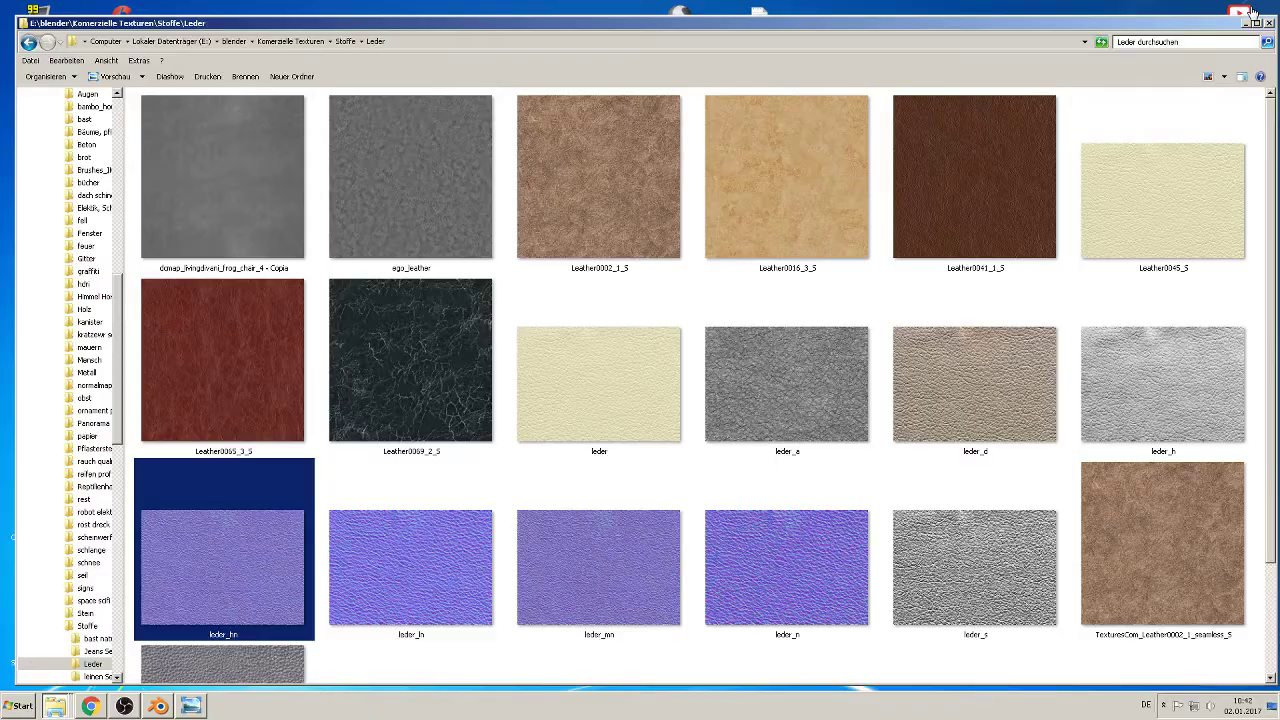
{"action": "left_click", "coordinate": [345, 41]}
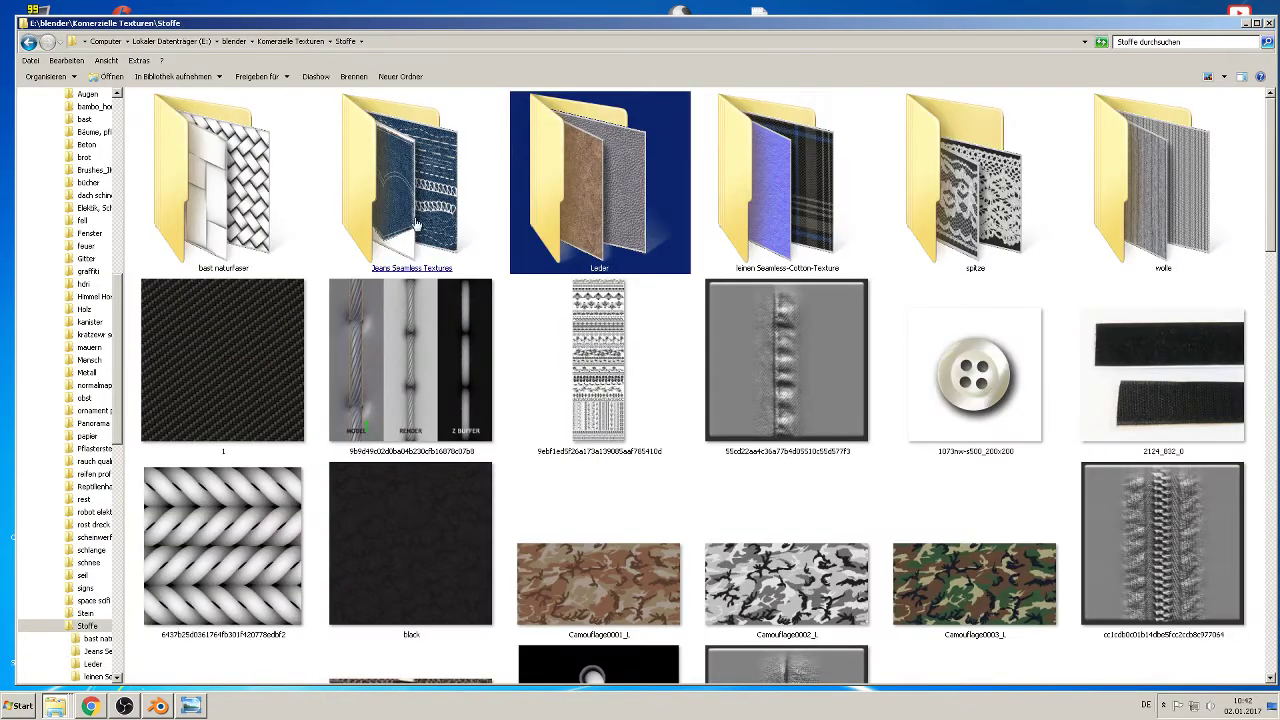
{"action": "double_click", "coordinate": [808, 222]}
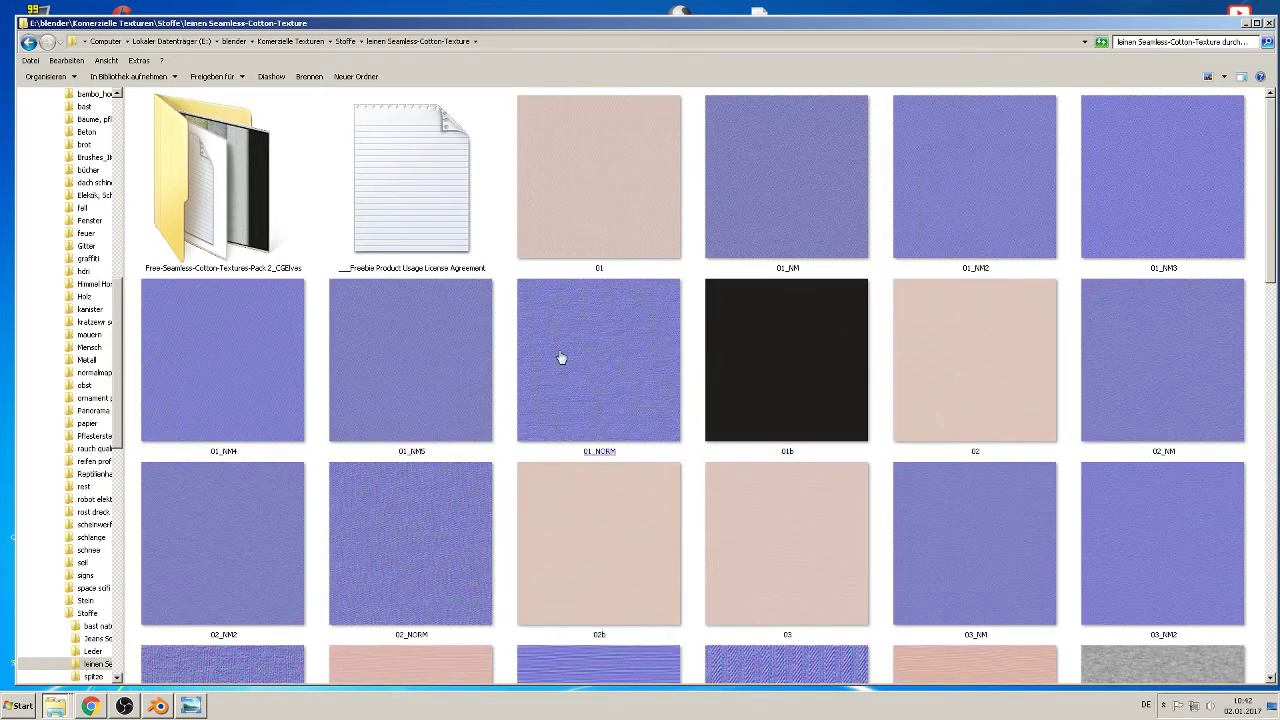
{"action": "double_click", "coordinate": [222, 378]}
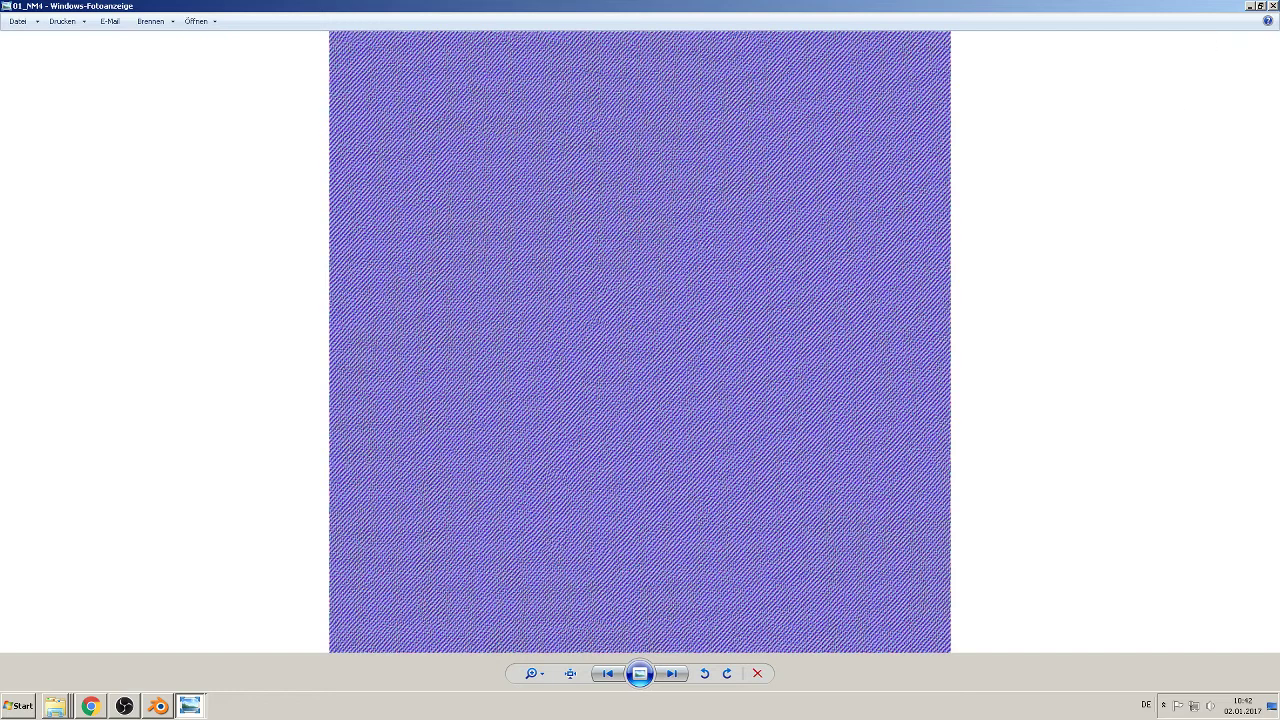
{"action": "key", "text": "alt+F4"}
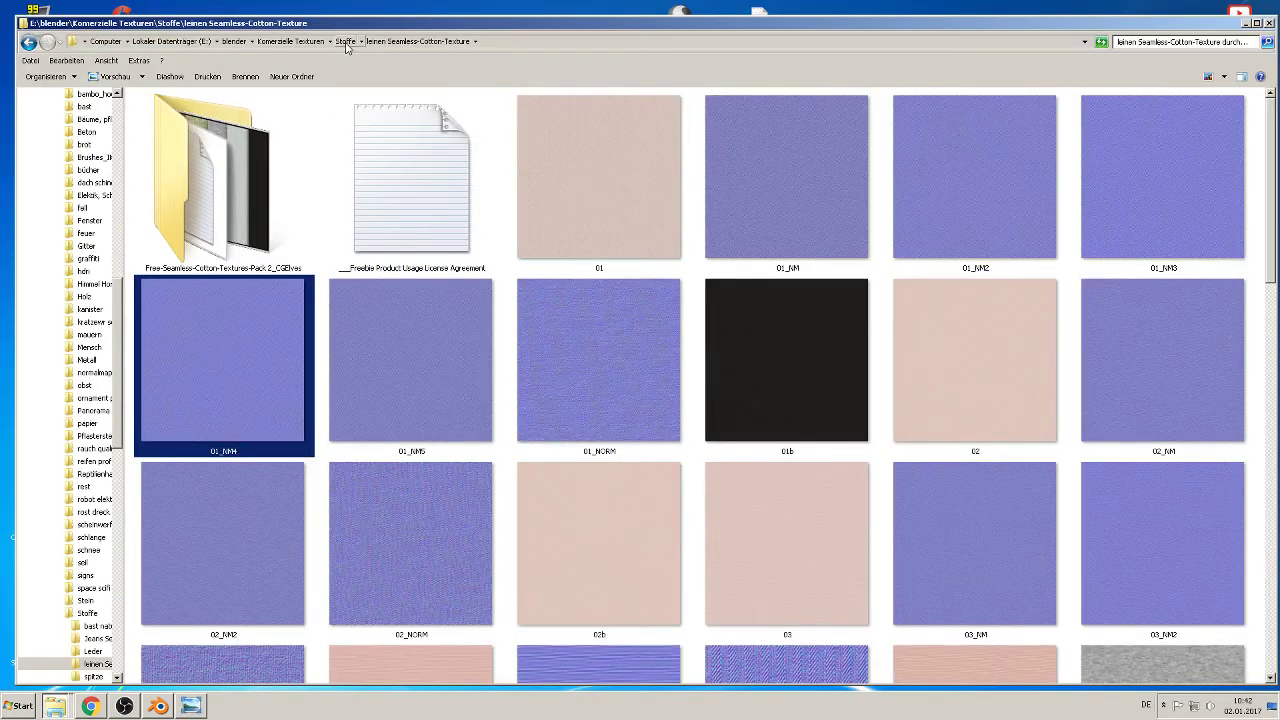
Step: Switch back to Blender and darken the diffuse colour of the black leather material to near black
{"action": "left_click", "coordinate": [158, 707]}
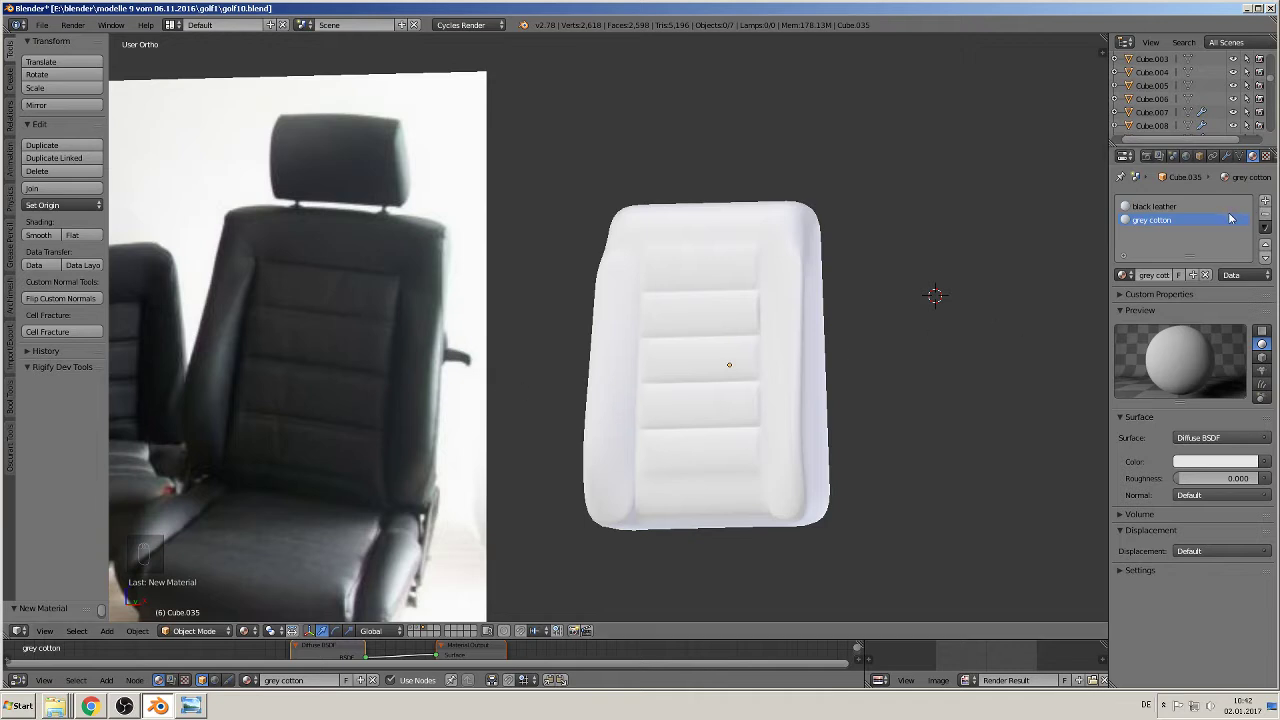
{"action": "left_click", "coordinate": [1160, 206]}
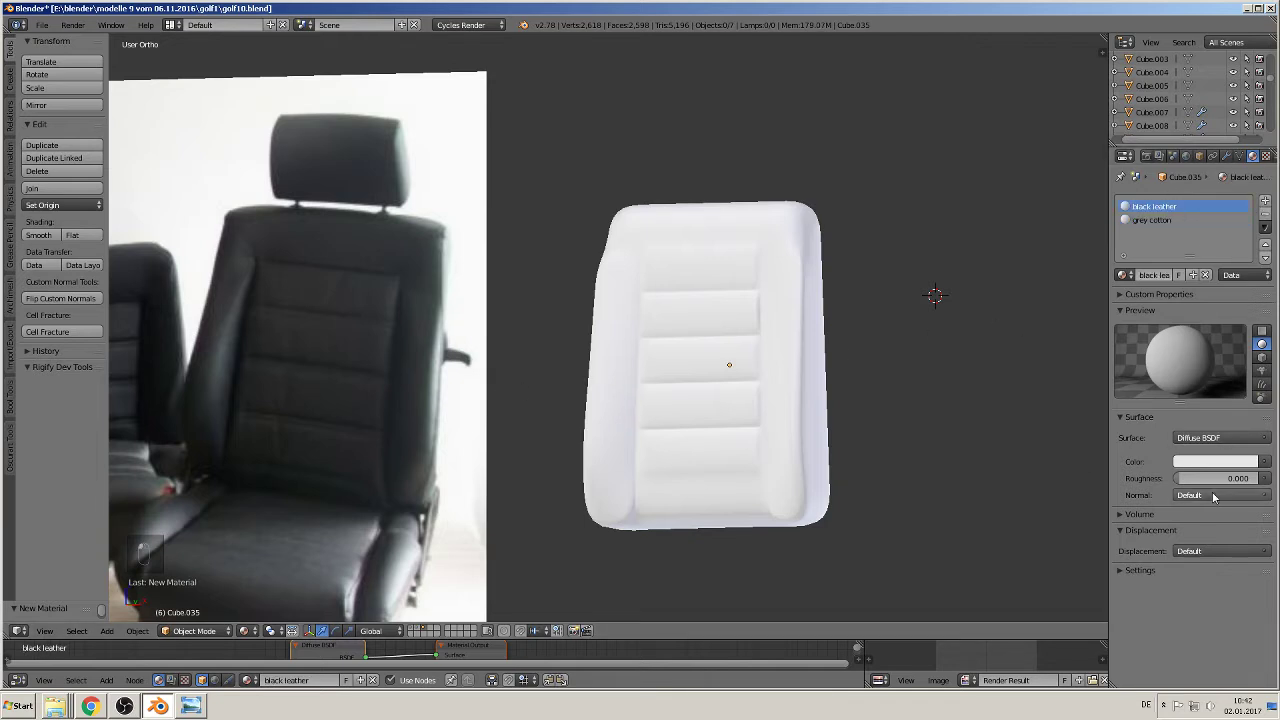
{"action": "left_click", "coordinate": [1224, 466]}
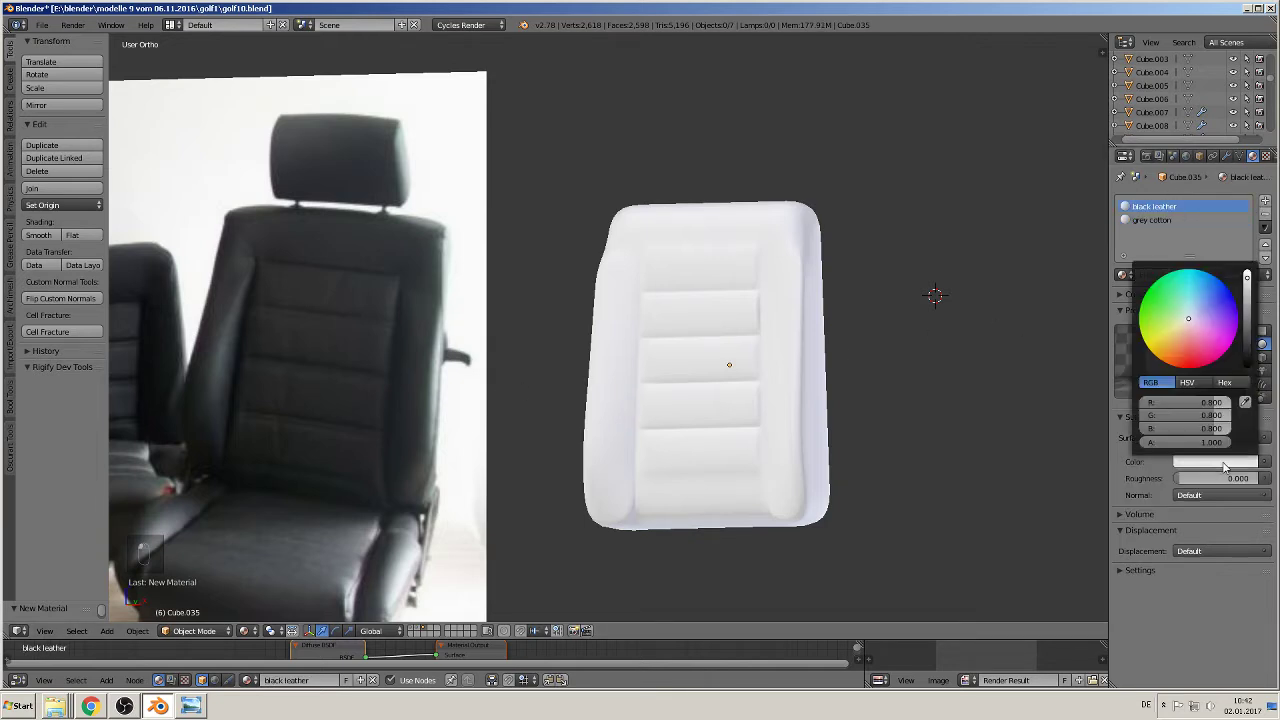
{"action": "left_click", "coordinate": [1248, 358]}
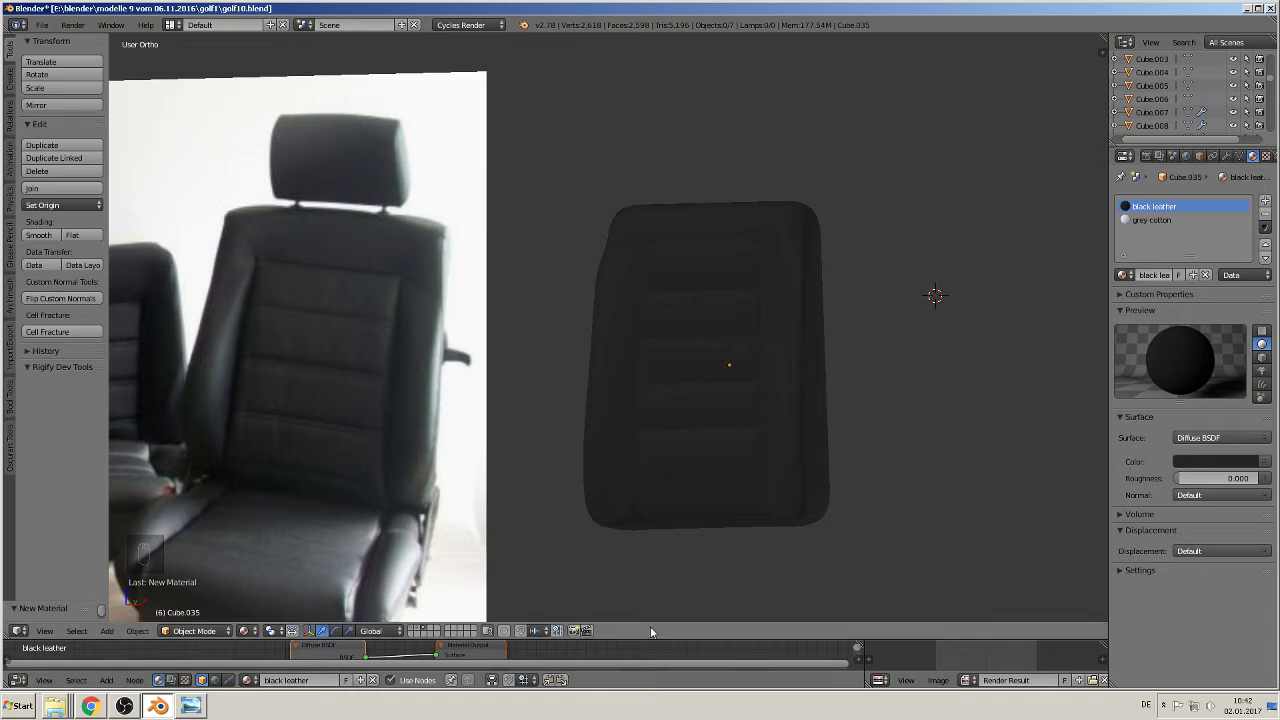
Step: Enlarge the node editor and spread the Diffuse BSDF and Material Output nodes apart
{"action": "left_click_drag", "start_coordinate": [648, 638], "coordinate": [655, 371]}
{"action": "scroll", "coordinate": [725, 328], "scroll_direction": "up", "scroll_amount": 3}
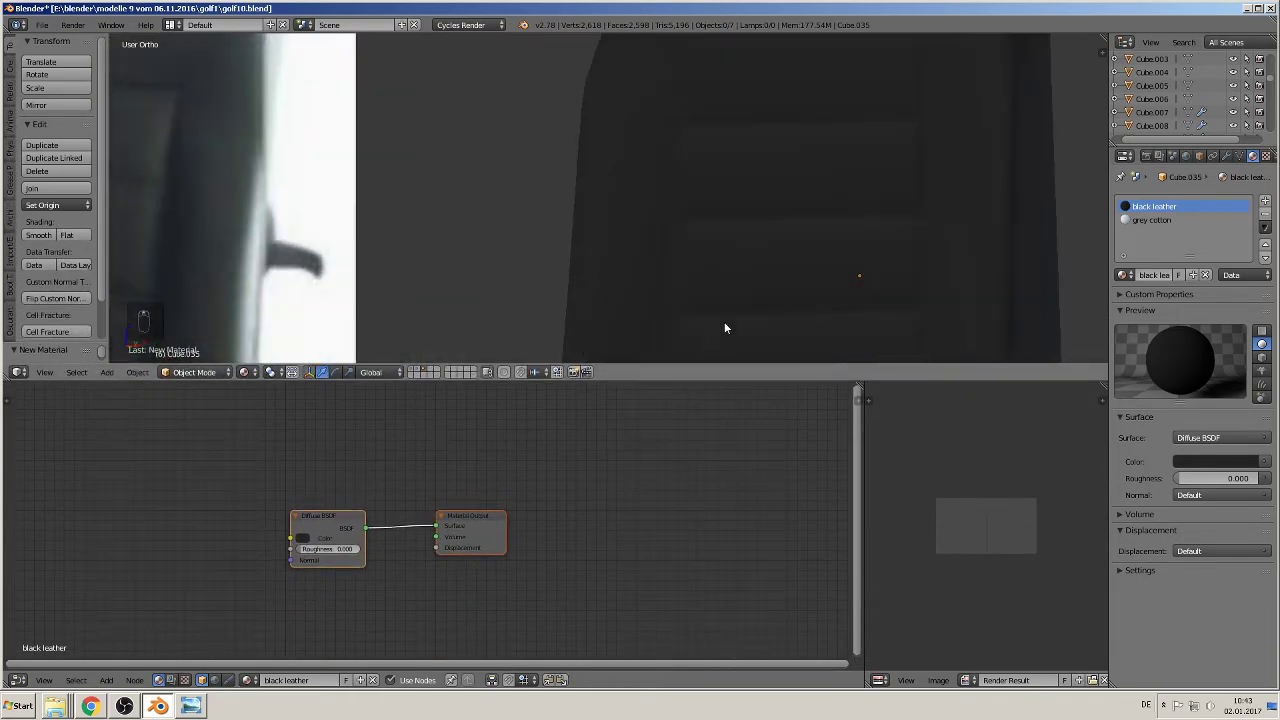
{"action": "left_click_drag", "start_coordinate": [333, 524], "coordinate": [254, 473]}
{"action": "left_click_drag", "start_coordinate": [456, 556], "coordinate": [618, 494]}
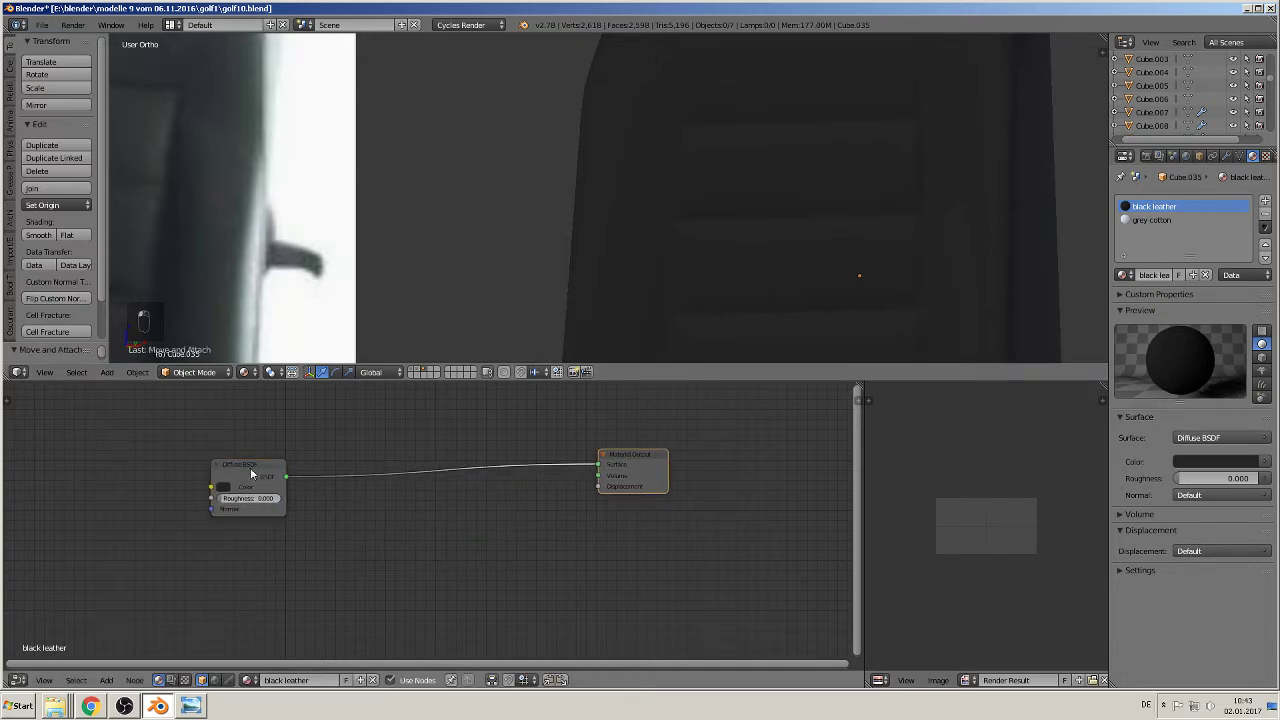
{"action": "left_click_drag", "start_coordinate": [251, 473], "coordinate": [333, 485]}
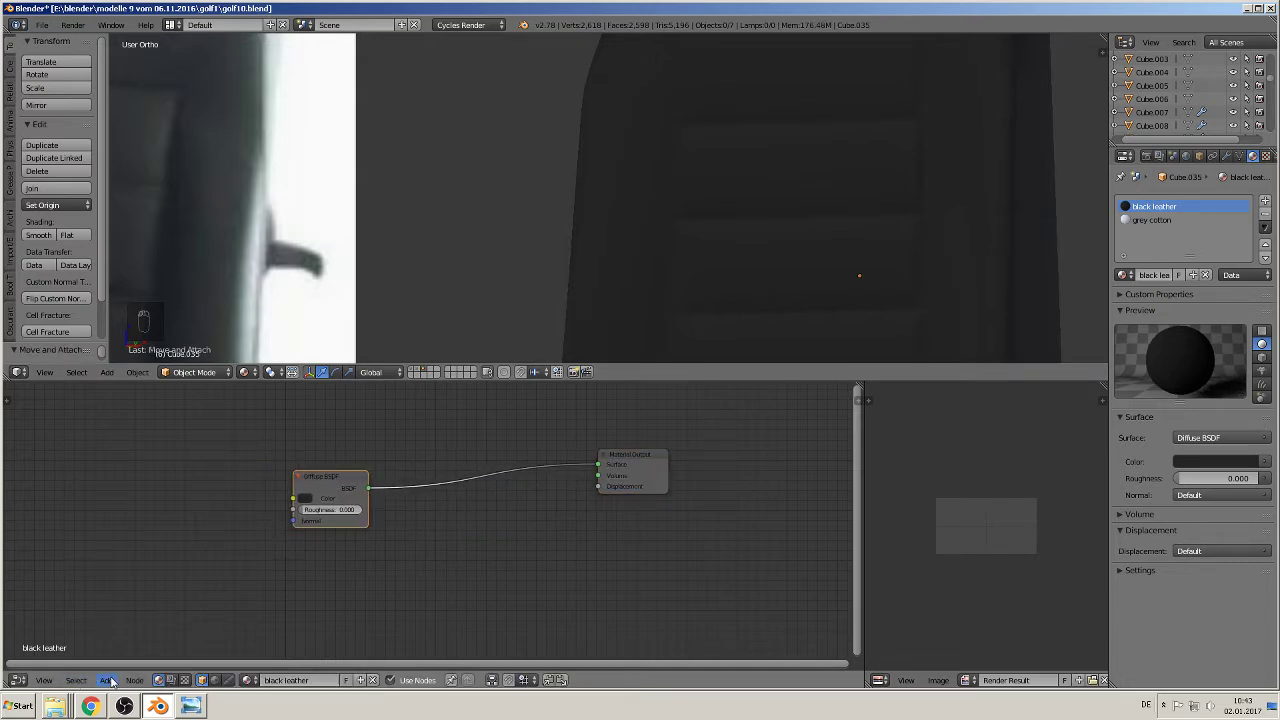
Step: Add a Texture Coordinate node well before the Diffuse BSDF in the black leather node tree
{"action": "scroll", "coordinate": [180, 603], "scroll_direction": "down", "scroll_amount": 2}
{"action": "middle_click_drag", "start_coordinate": [245, 589], "coordinate": [422, 567]}
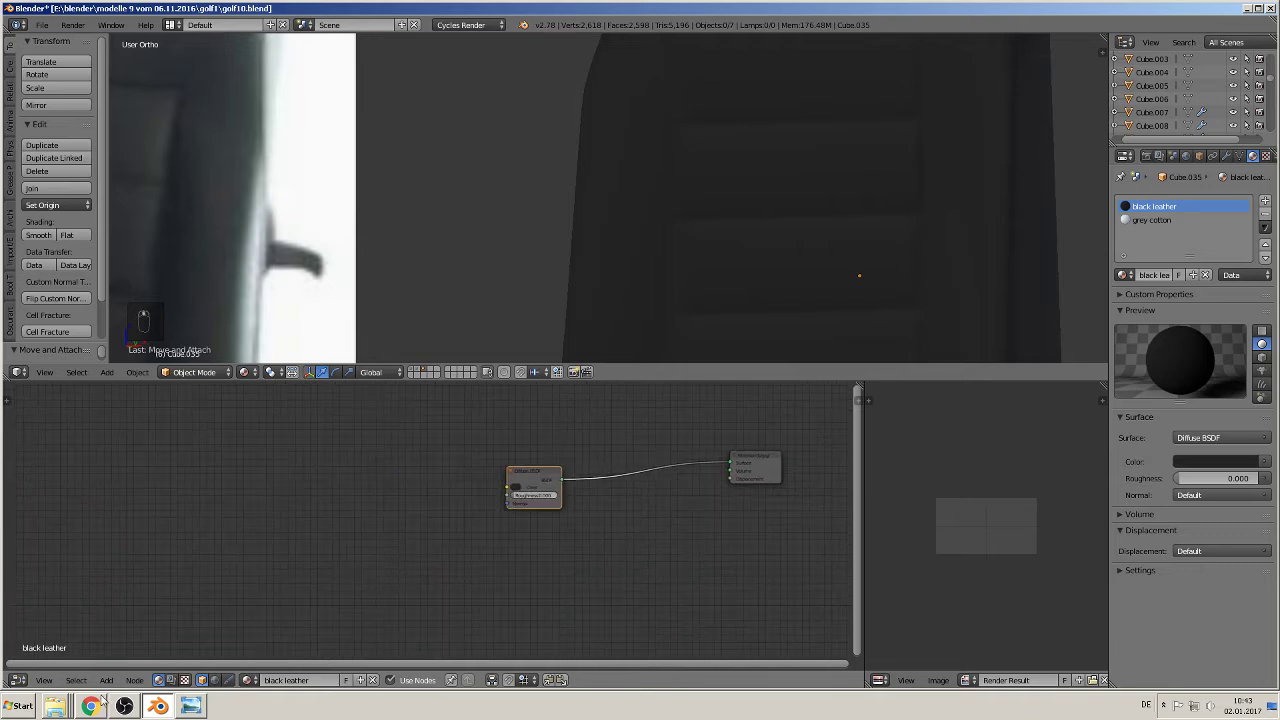
{"action": "left_click", "coordinate": [106, 680]}
{"action": "mouse_move", "coordinate": [134, 656]}
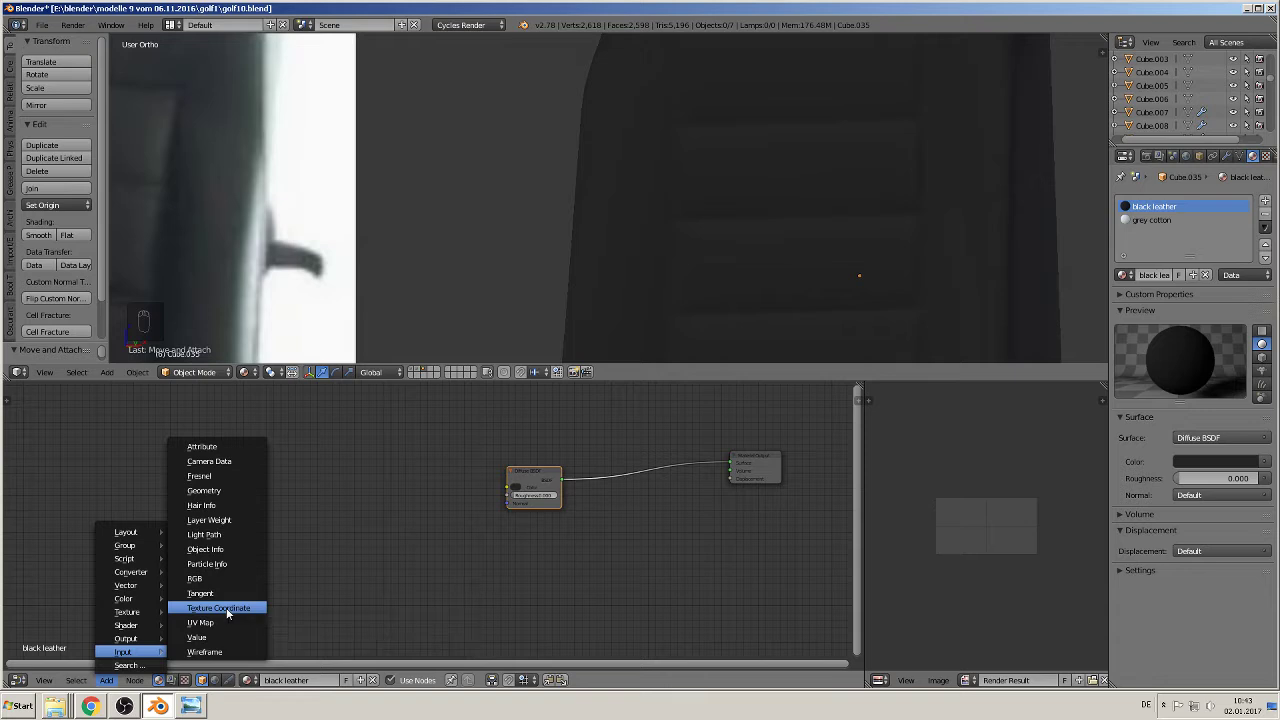
{"action": "left_click", "coordinate": [226, 609]}
{"action": "left_click", "coordinate": [179, 502]}
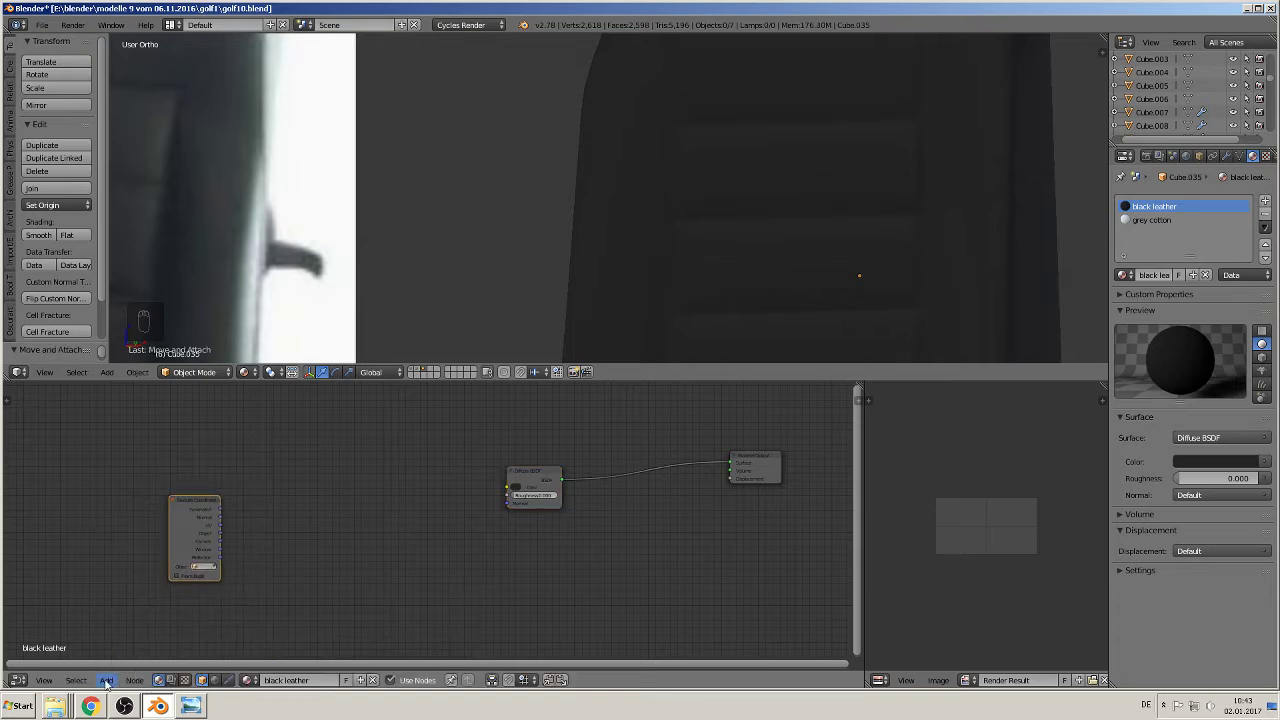
Step: Add a Mapping node beside the Texture Coordinate node and link the UV output to its Vector input
{"action": "left_click", "coordinate": [106, 680]}
{"action": "mouse_move", "coordinate": [145, 586]}
{"action": "left_click", "coordinate": [185, 600]}
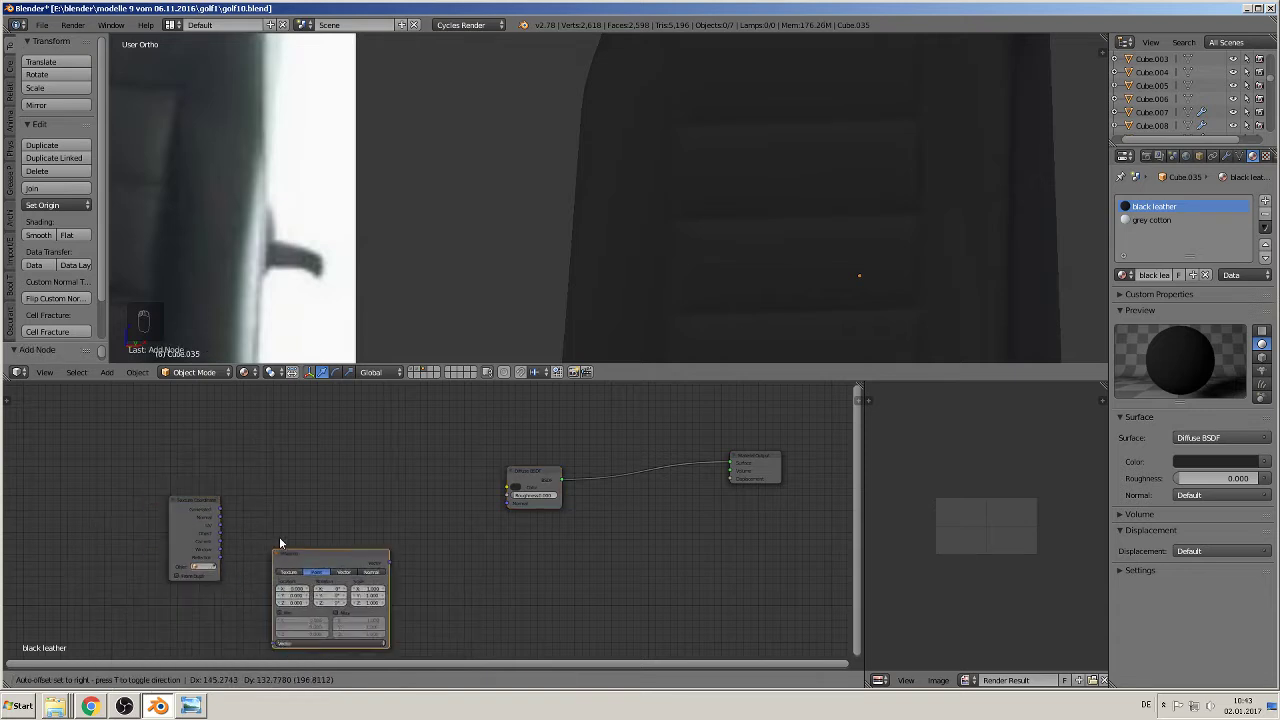
{"action": "left_click", "coordinate": [254, 490]}
{"action": "left_click_drag", "start_coordinate": [221, 526], "coordinate": [255, 582]}
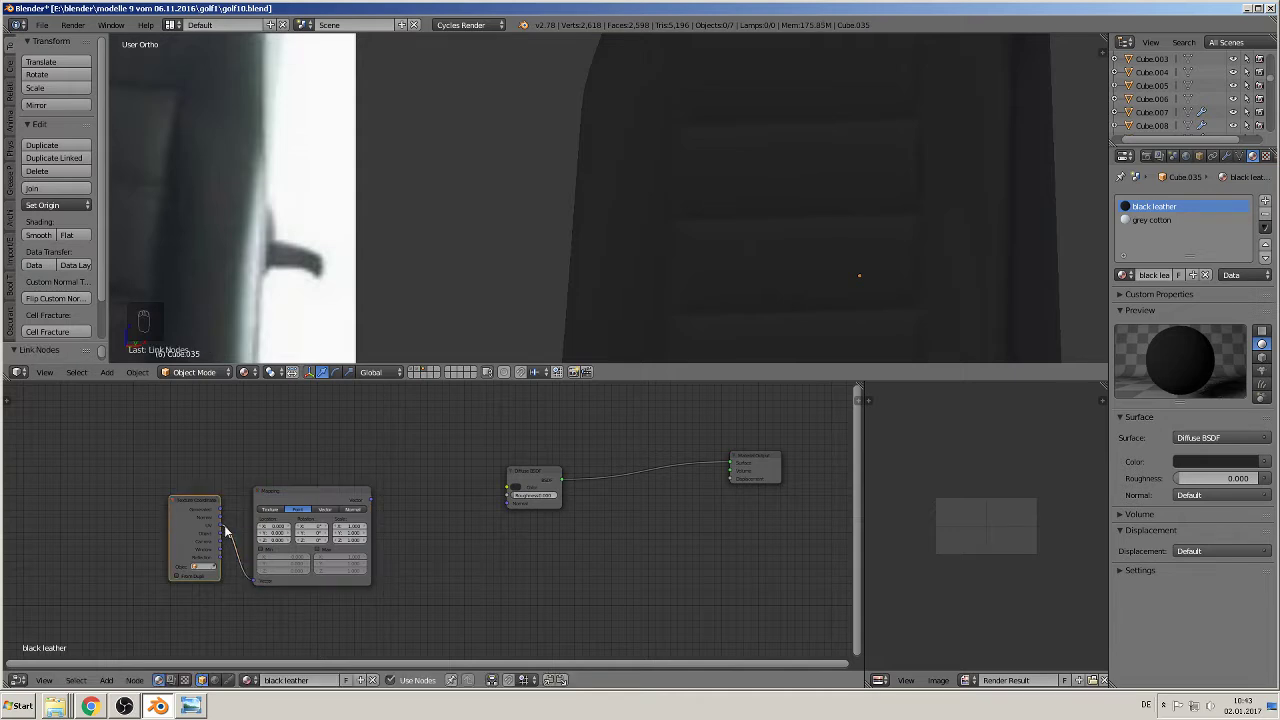
Step: Add an Image Texture node between Mapping and Diffuse BSDF, and link the Mapping Vector output to its Vector input
{"action": "left_click", "coordinate": [110, 680]}
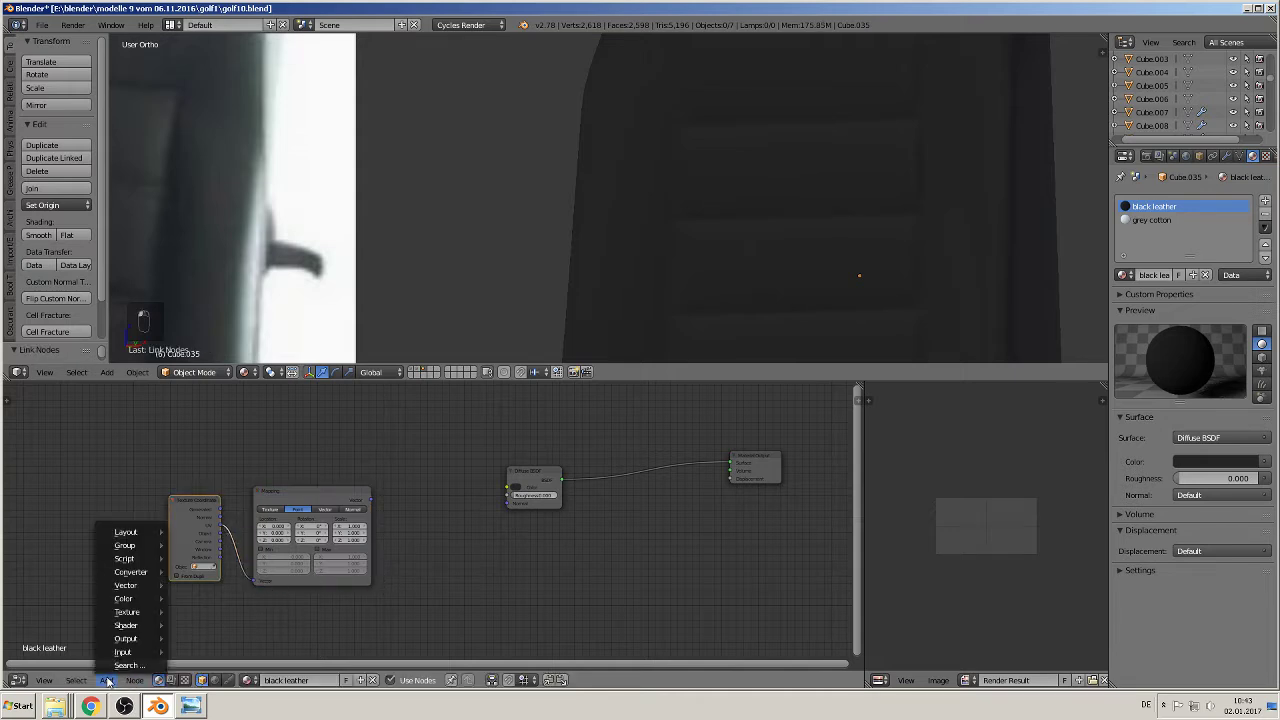
{"action": "mouse_move", "coordinate": [150, 611]}
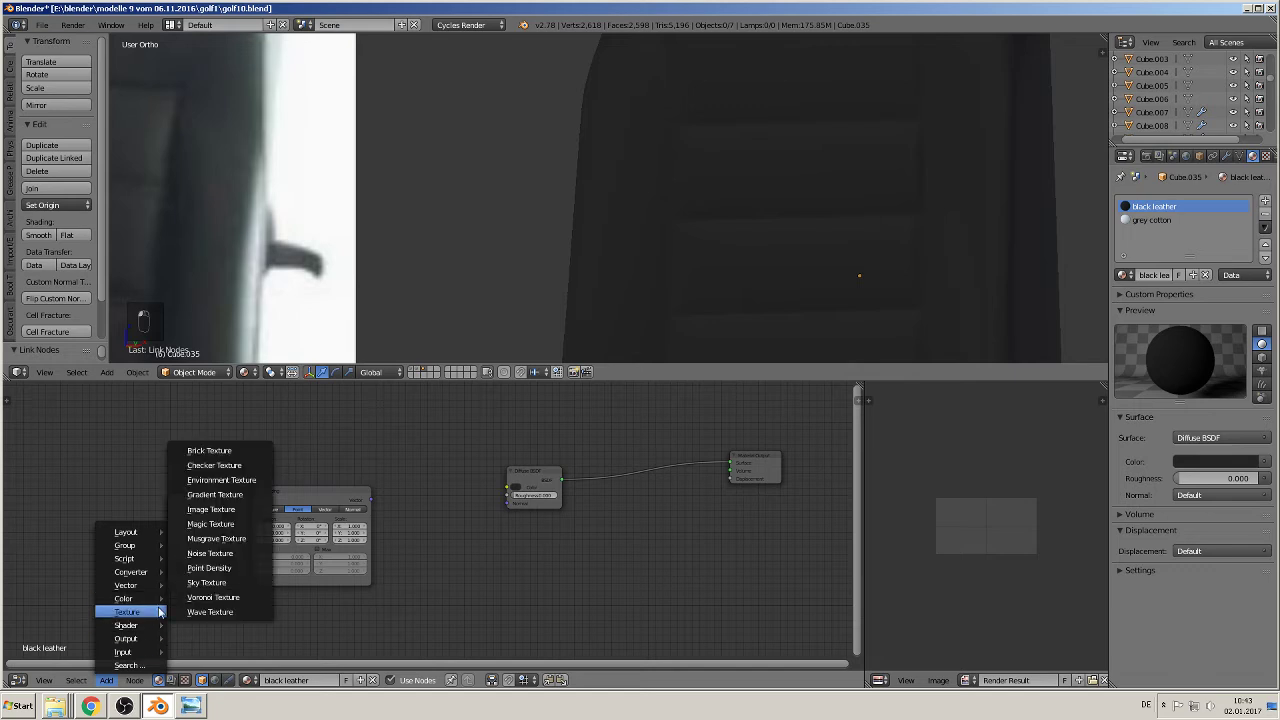
{"action": "left_click", "coordinate": [222, 509]}
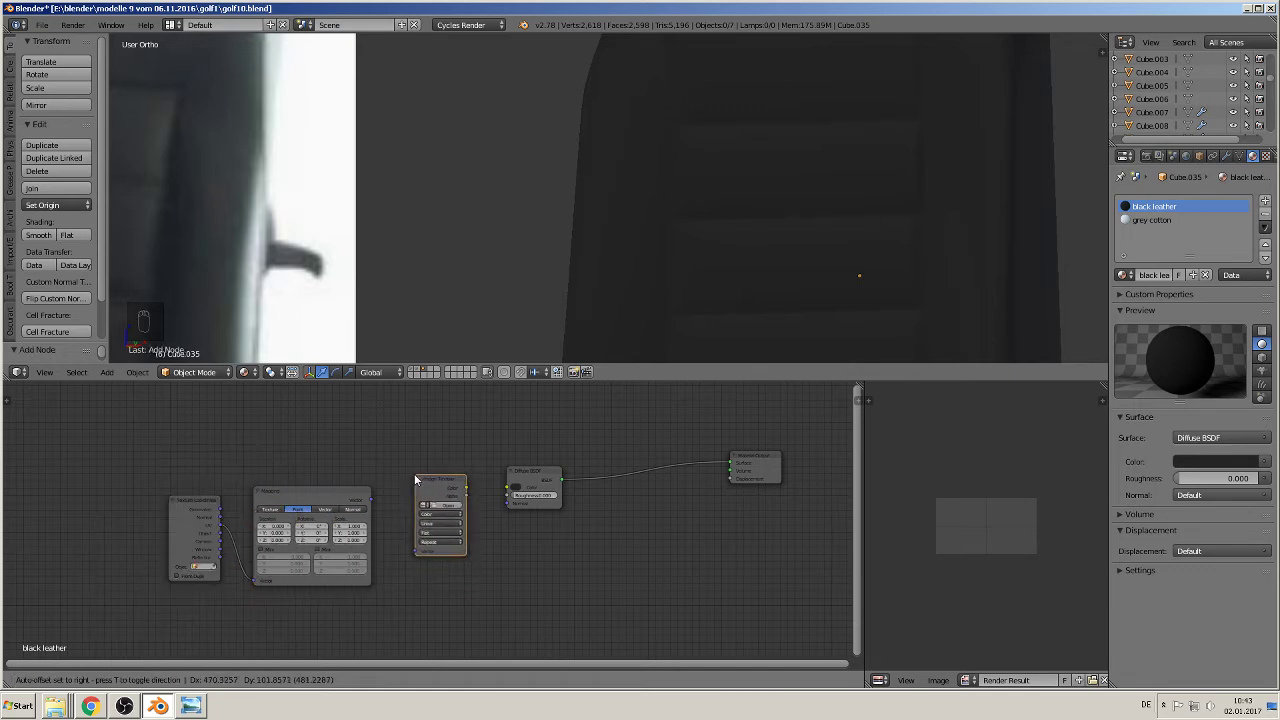
{"action": "left_click", "coordinate": [417, 487]}
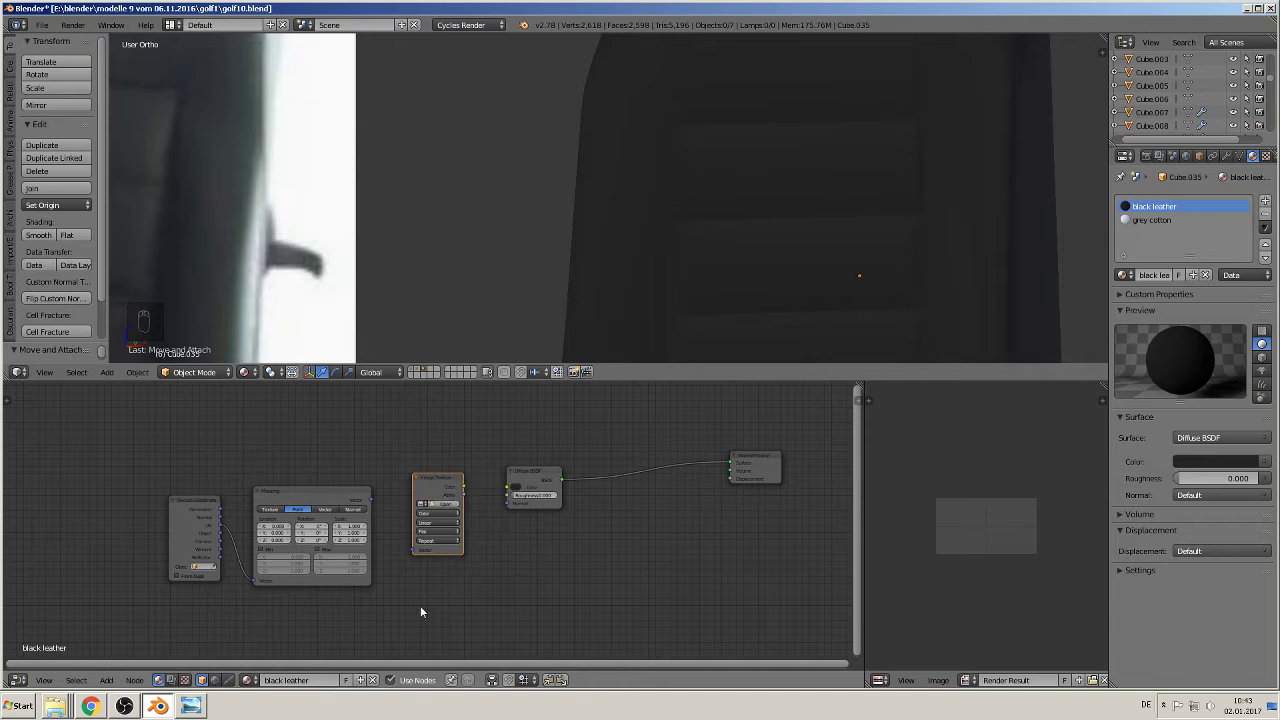
{"action": "middle_click_drag", "start_coordinate": [435, 604], "coordinate": [383, 614]}
{"action": "left_click", "coordinate": [110, 680]}
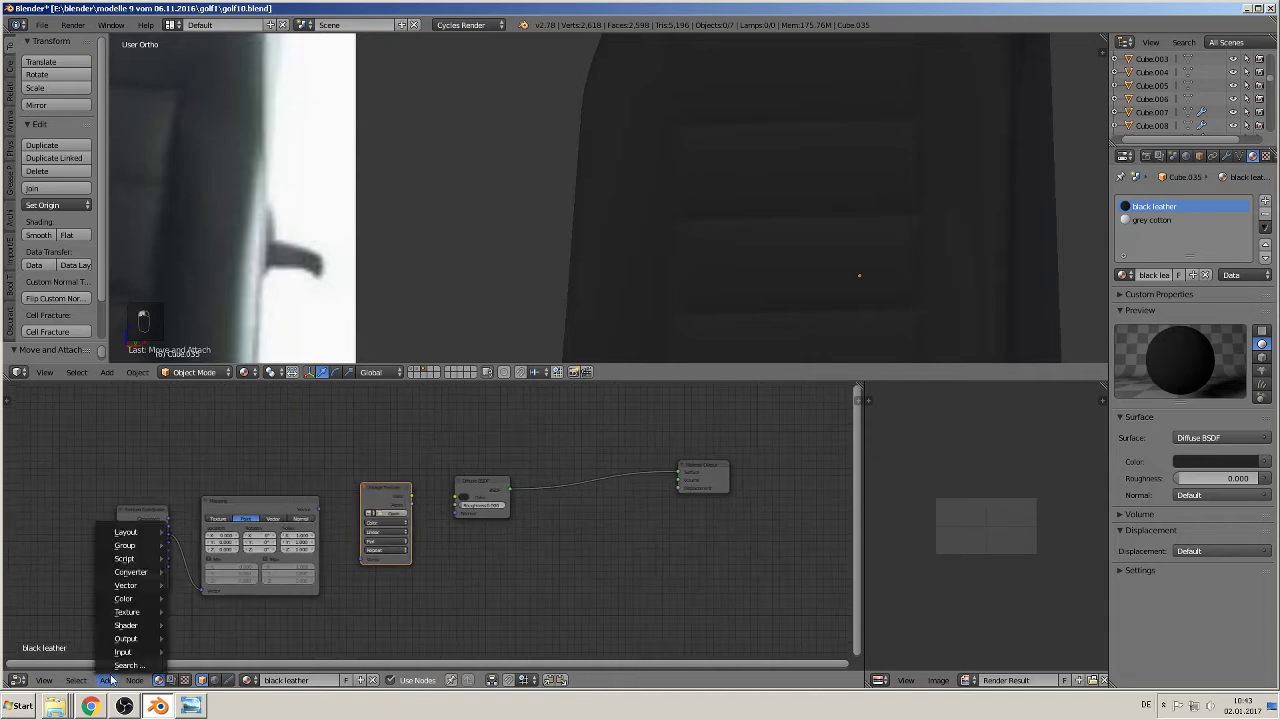
{"action": "mouse_move", "coordinate": [128, 612]}
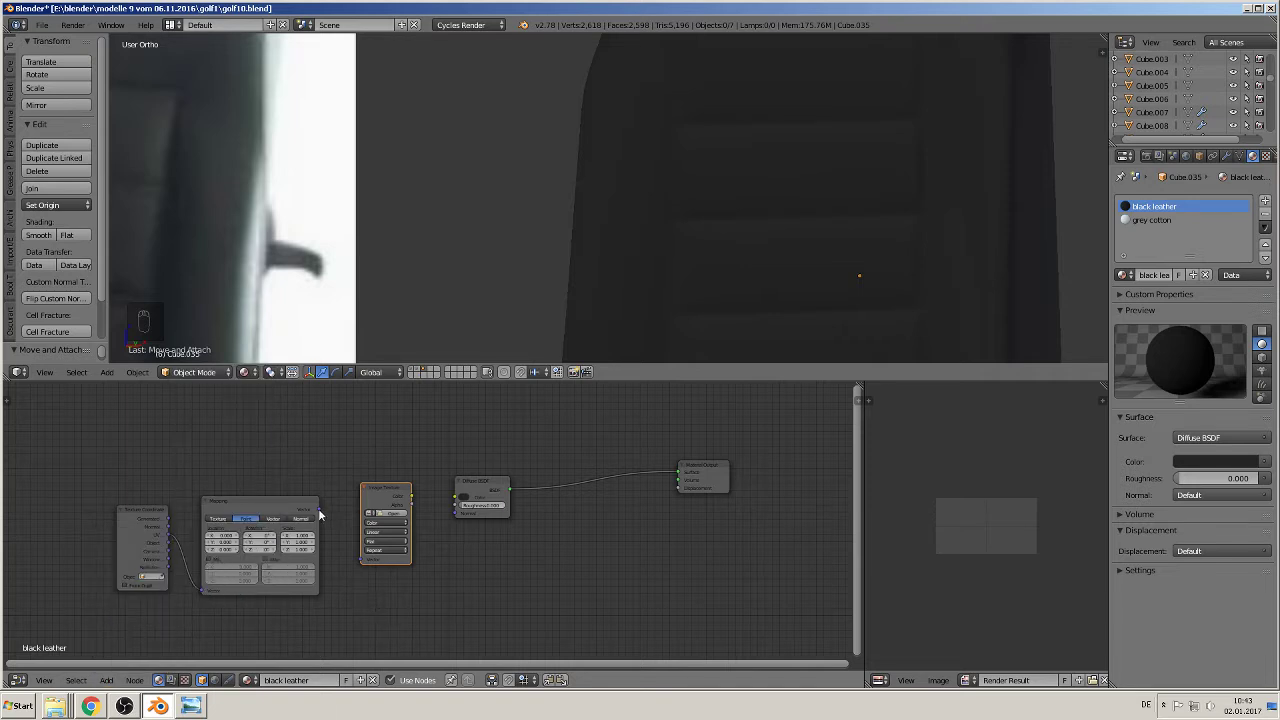
{"action": "scroll", "coordinate": [350, 556], "scroll_direction": "up", "scroll_amount": 5}
{"action": "middle_click_drag", "start_coordinate": [353, 561], "coordinate": [543, 497]}
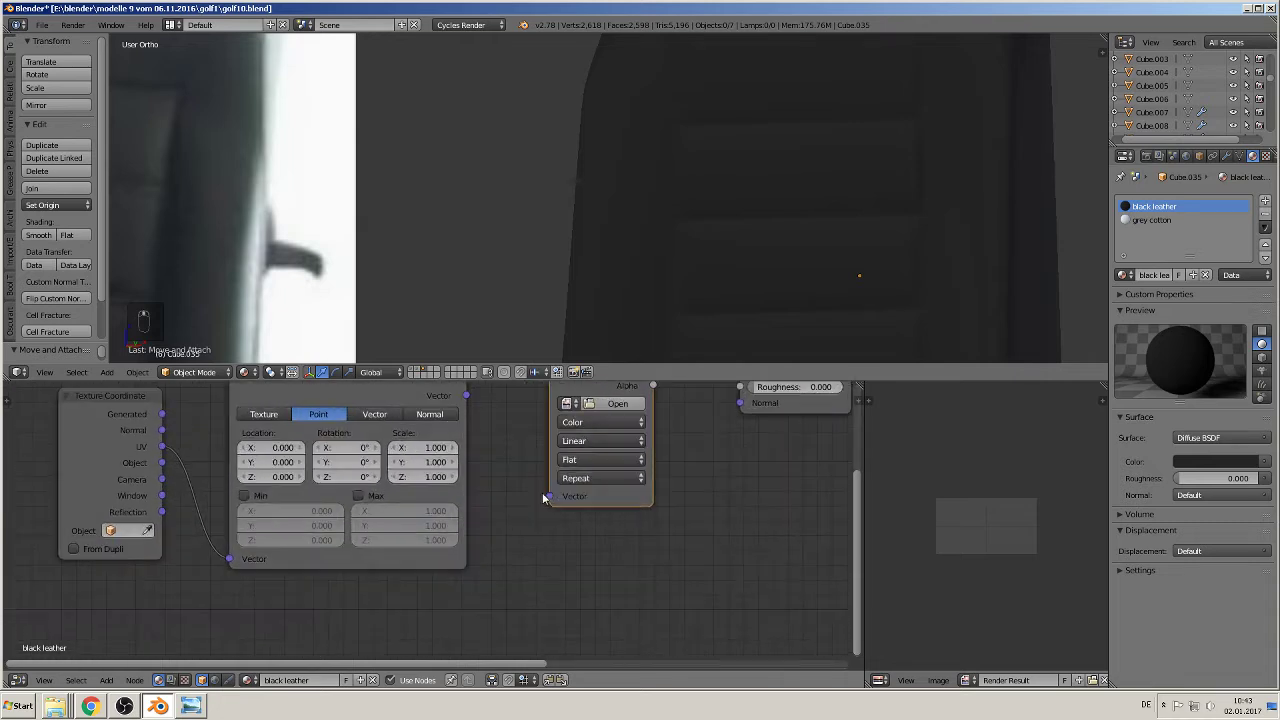
{"action": "left_click_drag", "start_coordinate": [467, 396], "coordinate": [549, 496]}
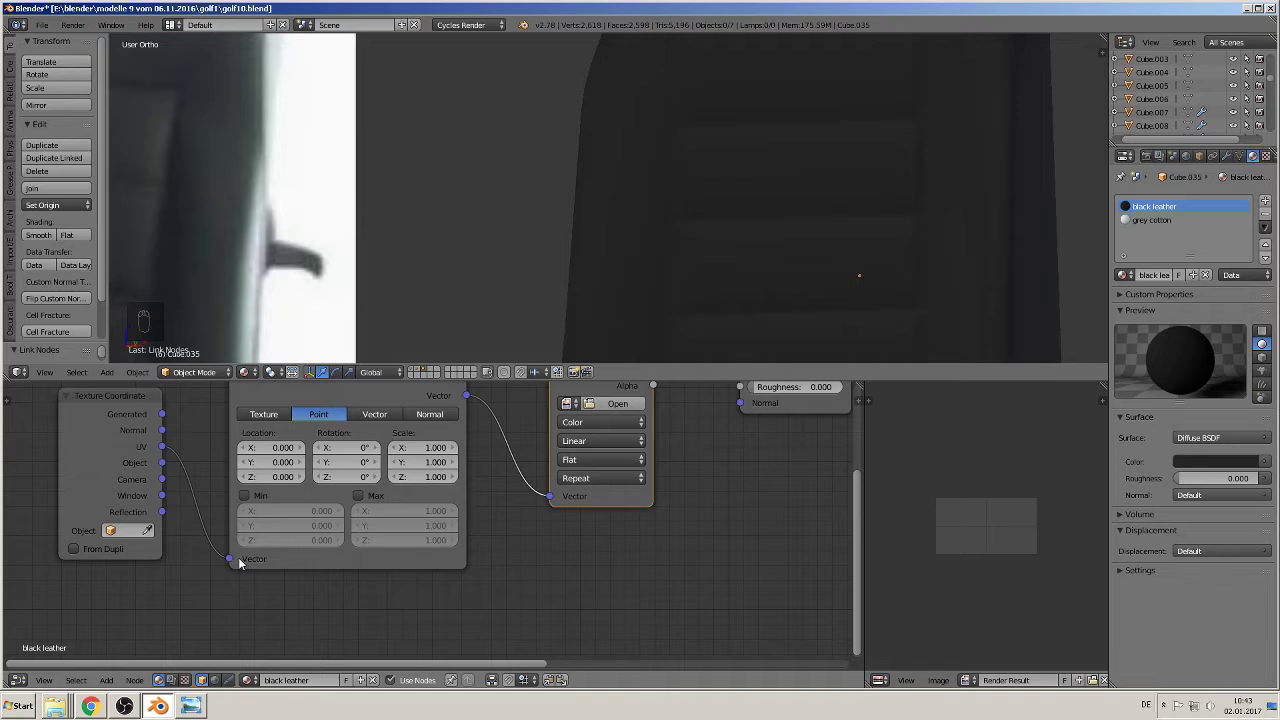
Step: Move the Diffuse BSDF node closer to the Material Output, leaving space after the Image Texture node
{"action": "middle_click_drag", "start_coordinate": [590, 533], "coordinate": [500, 600]}
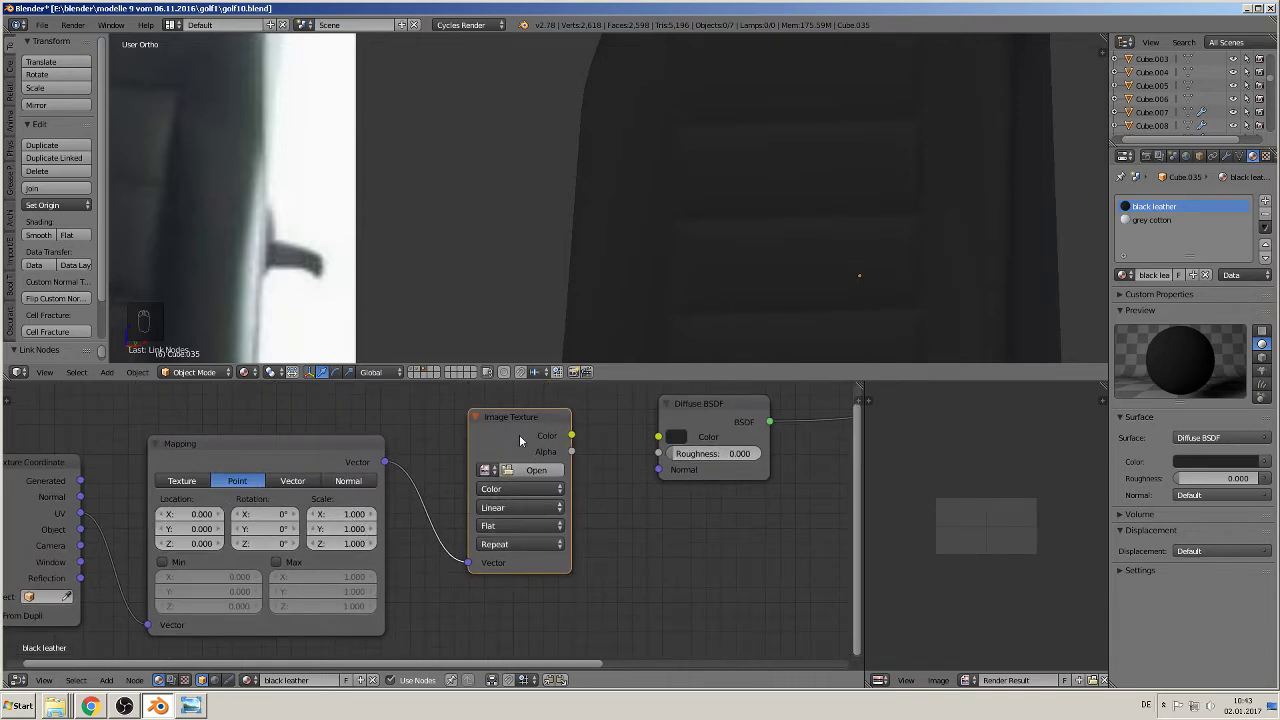
{"action": "middle_click_drag", "start_coordinate": [612, 529], "coordinate": [430, 543]}
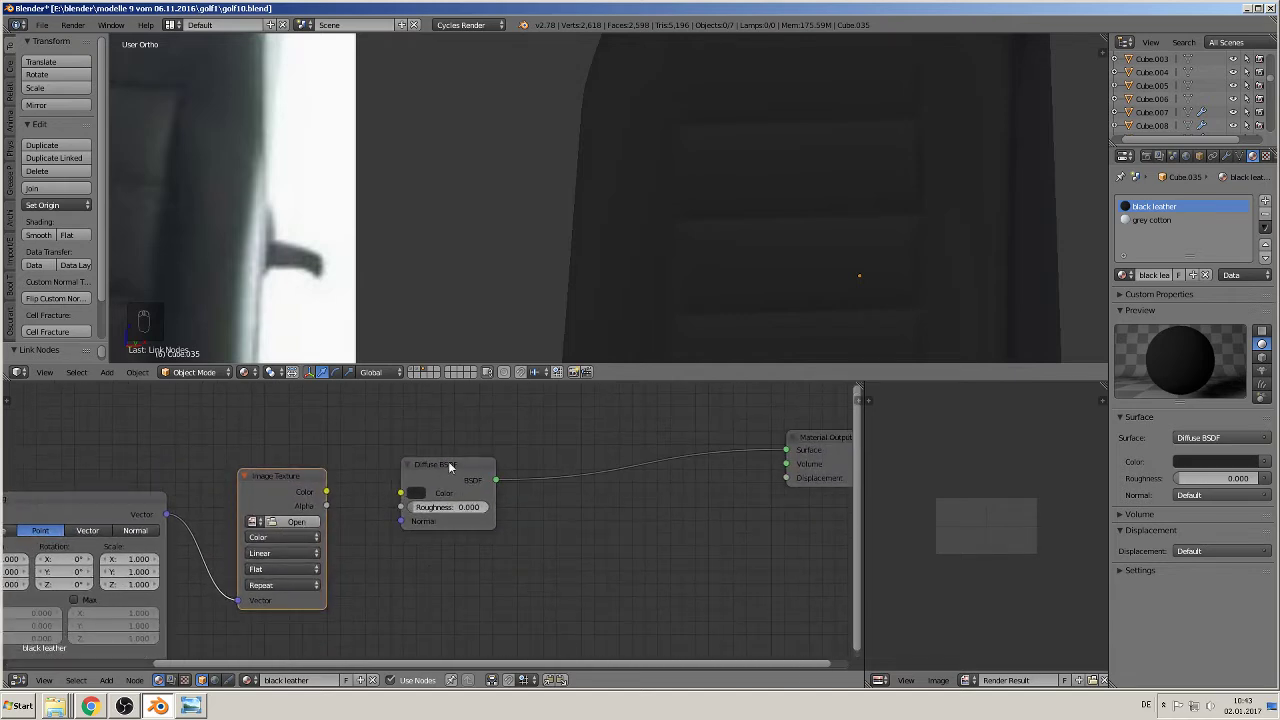
{"action": "left_click_drag", "start_coordinate": [449, 466], "coordinate": [608, 423]}
{"action": "scroll", "coordinate": [429, 570], "scroll_direction": "down", "scroll_amount": 1}
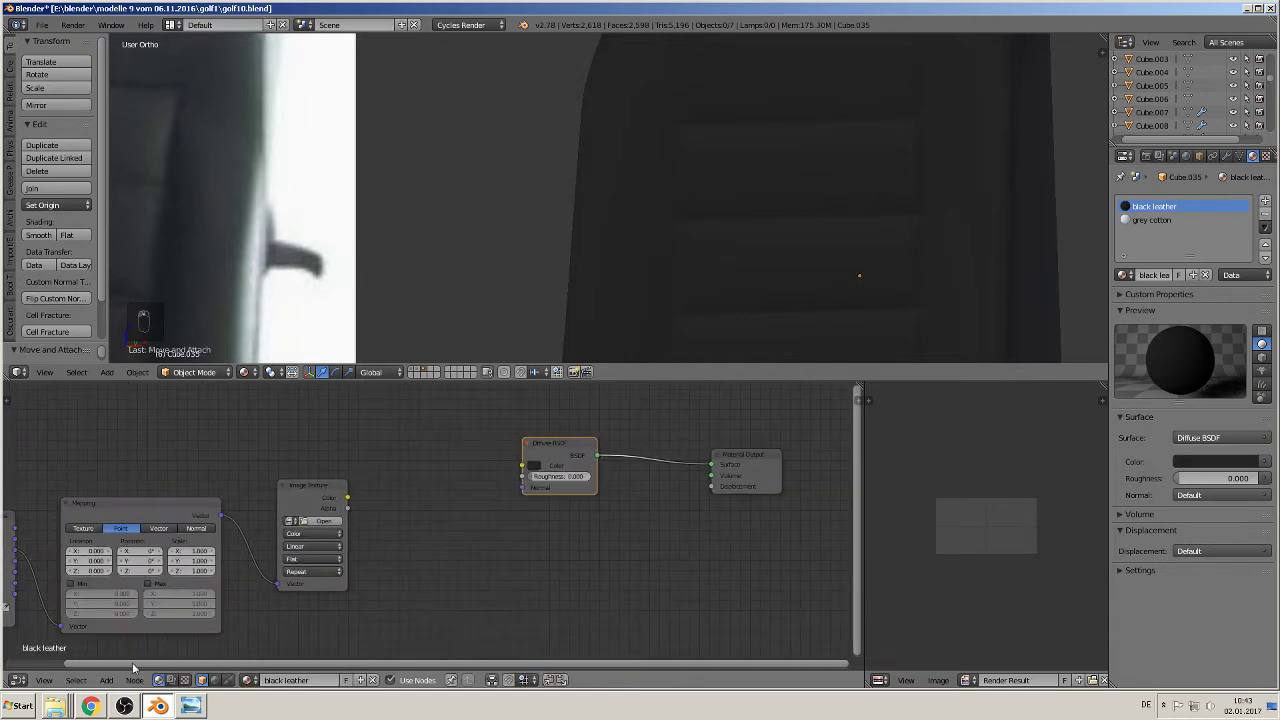
Step: Load leder_hn.jpg from the textur folder into the Image Texture node, browsing the files as thumbnails
{"action": "left_click", "coordinate": [316, 521]}
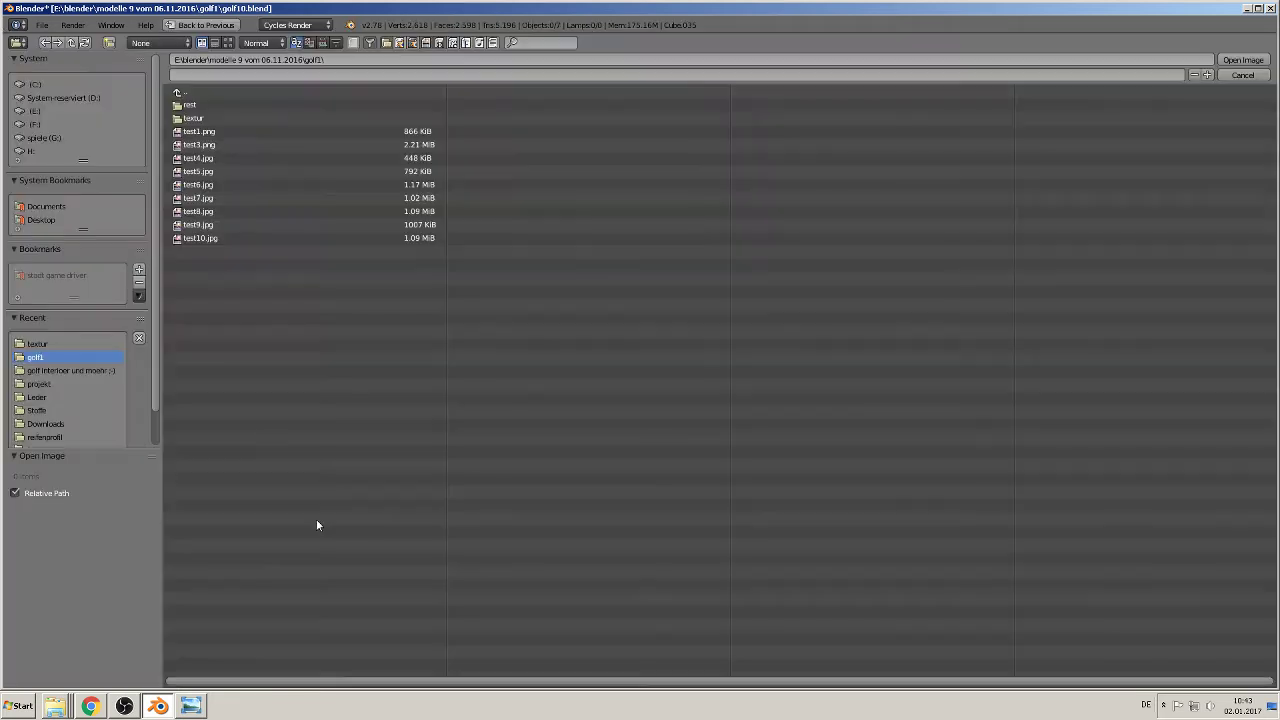
{"action": "left_click", "coordinate": [217, 117]}
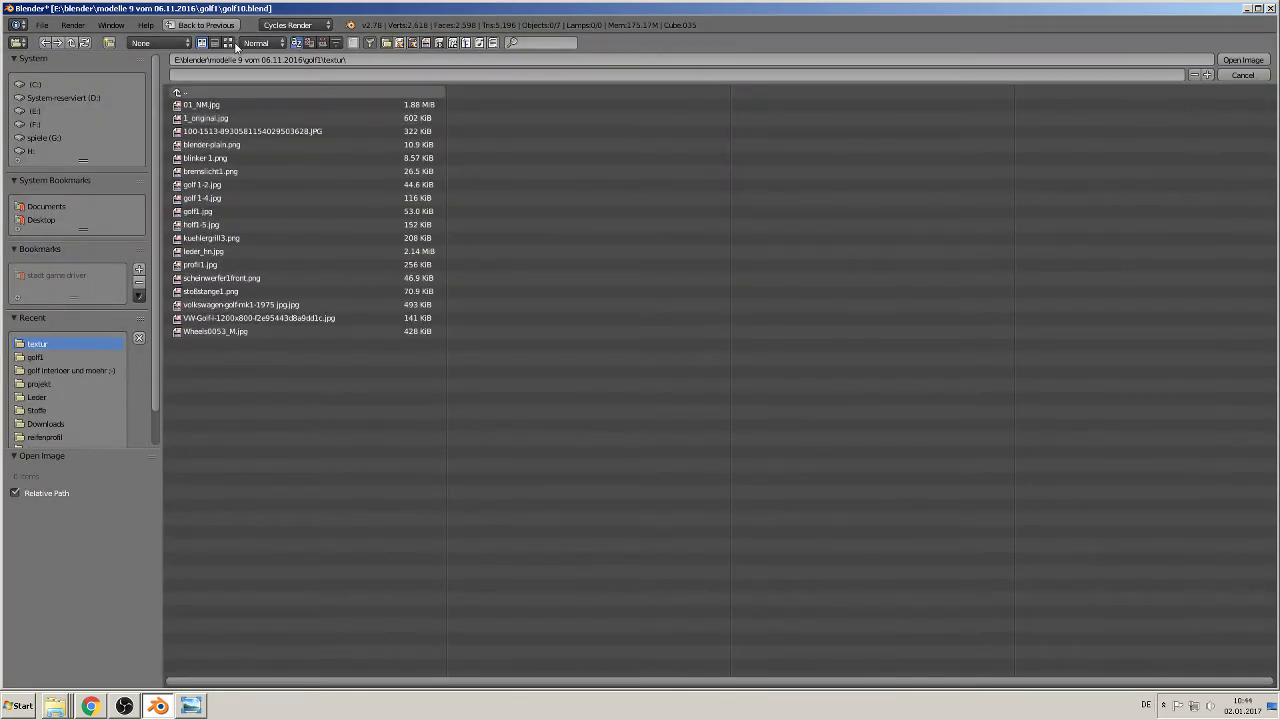
{"action": "left_click", "coordinate": [230, 43]}
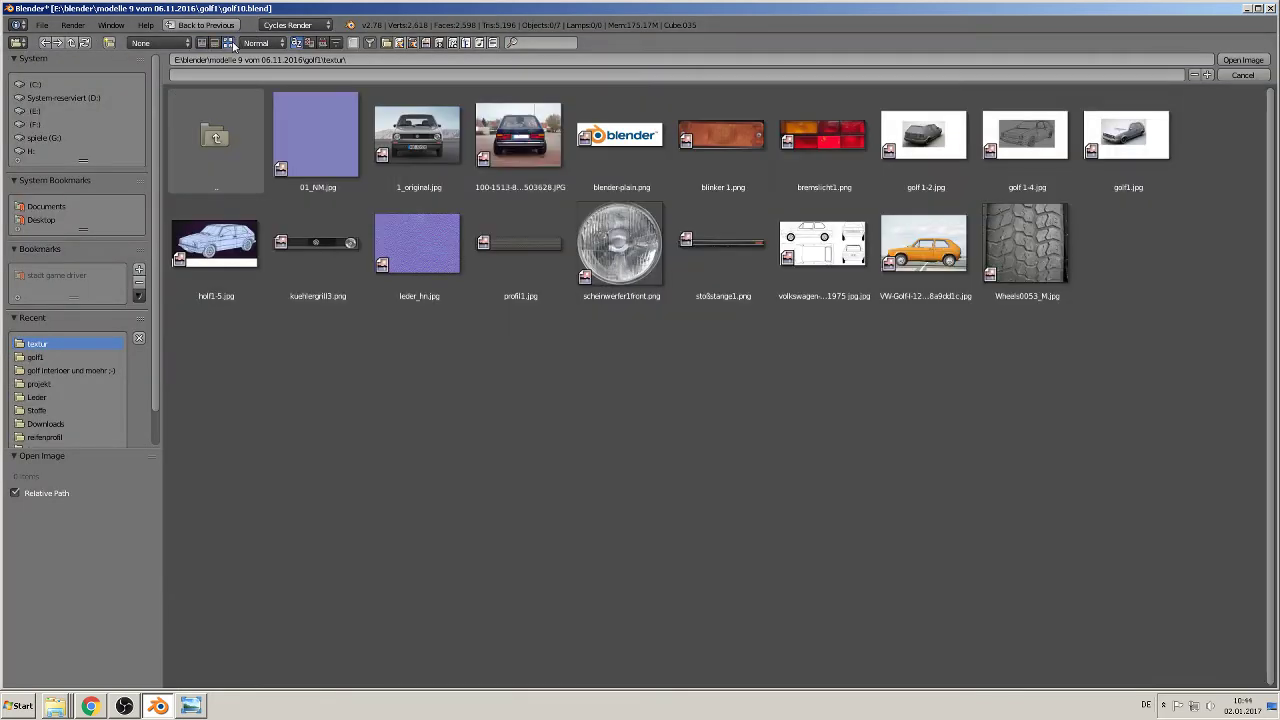
{"action": "left_click", "coordinate": [431, 254]}
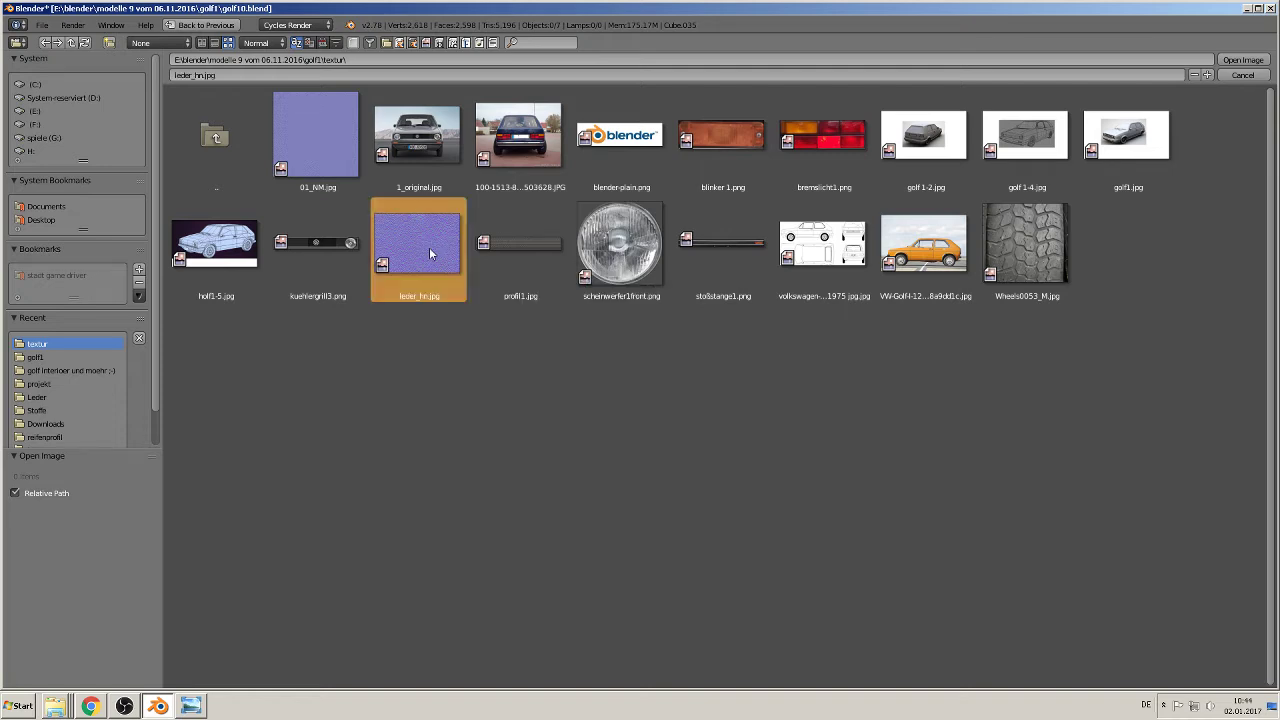
{"action": "double_click", "coordinate": [429, 247]}
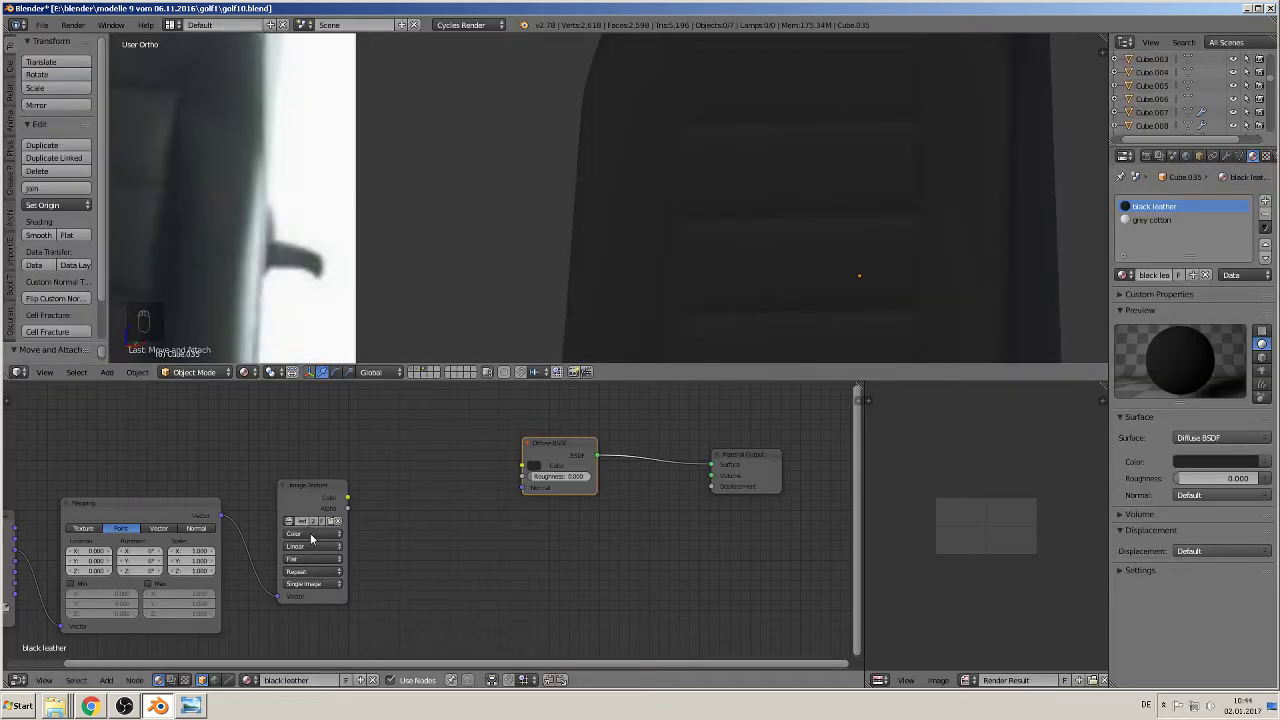
Step: Add a Normal Map node after the Image Texture and link the texture's Color output to its Color input
{"action": "left_click", "coordinate": [105, 681]}
{"action": "mouse_move", "coordinate": [146, 627]}
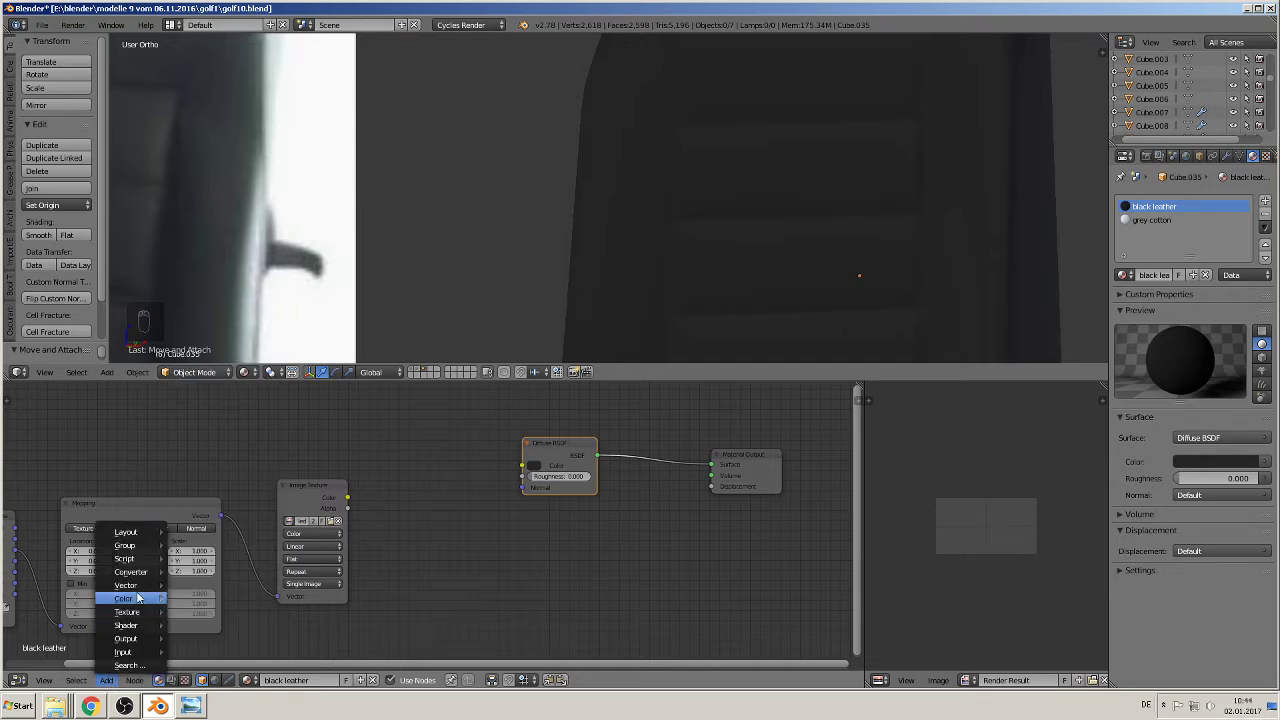
{"action": "mouse_move", "coordinate": [140, 587]}
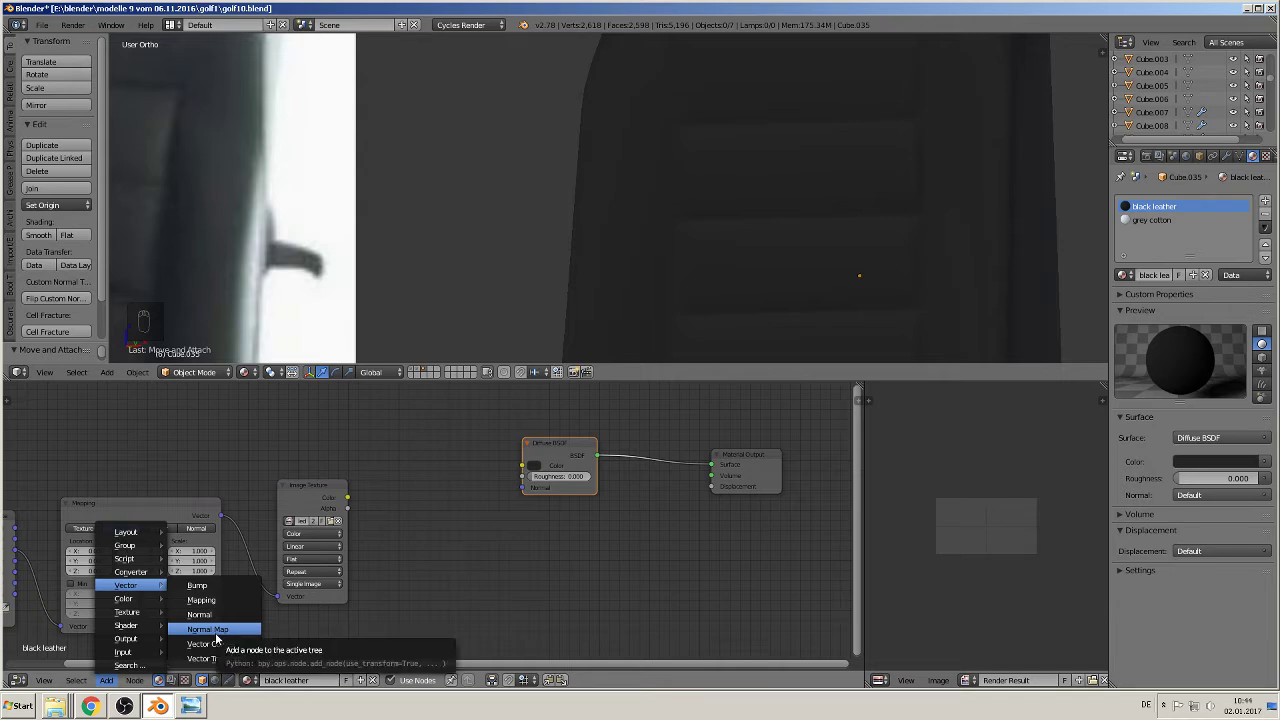
{"action": "left_click", "coordinate": [207, 629]}
{"action": "left_click", "coordinate": [401, 506]}
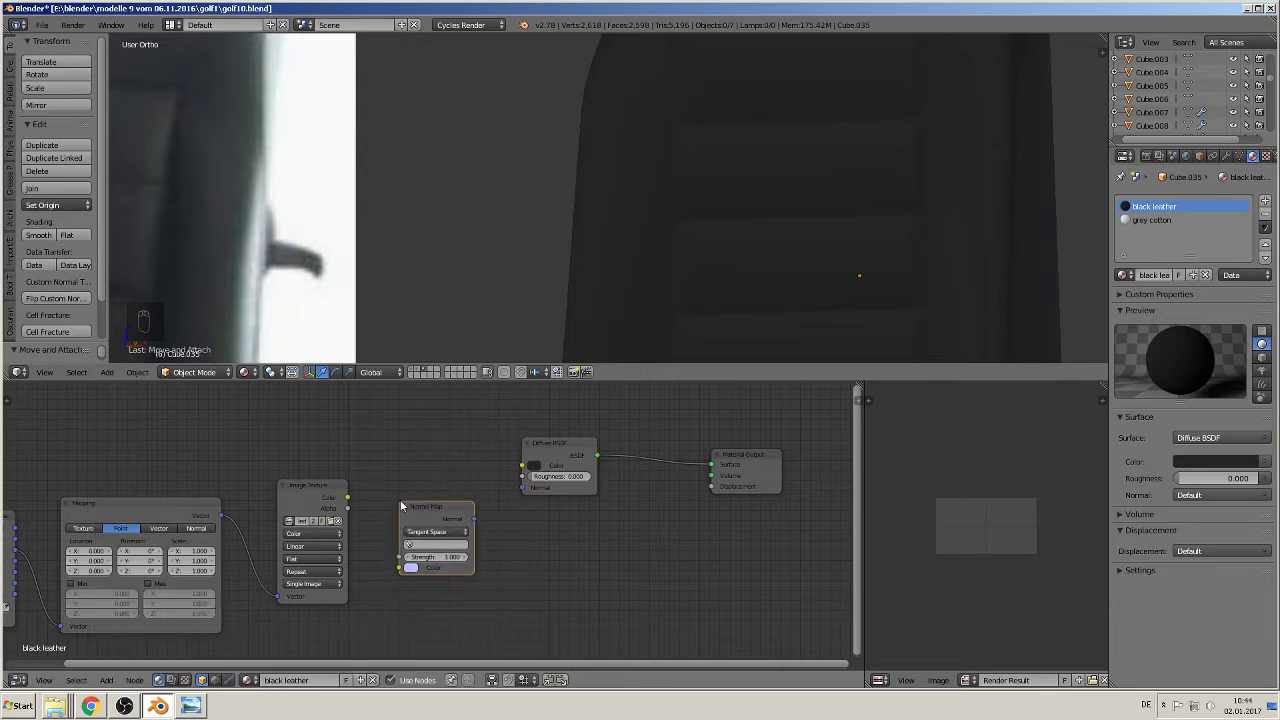
{"action": "scroll", "coordinate": [420, 515], "scroll_direction": "up", "scroll_amount": 3}
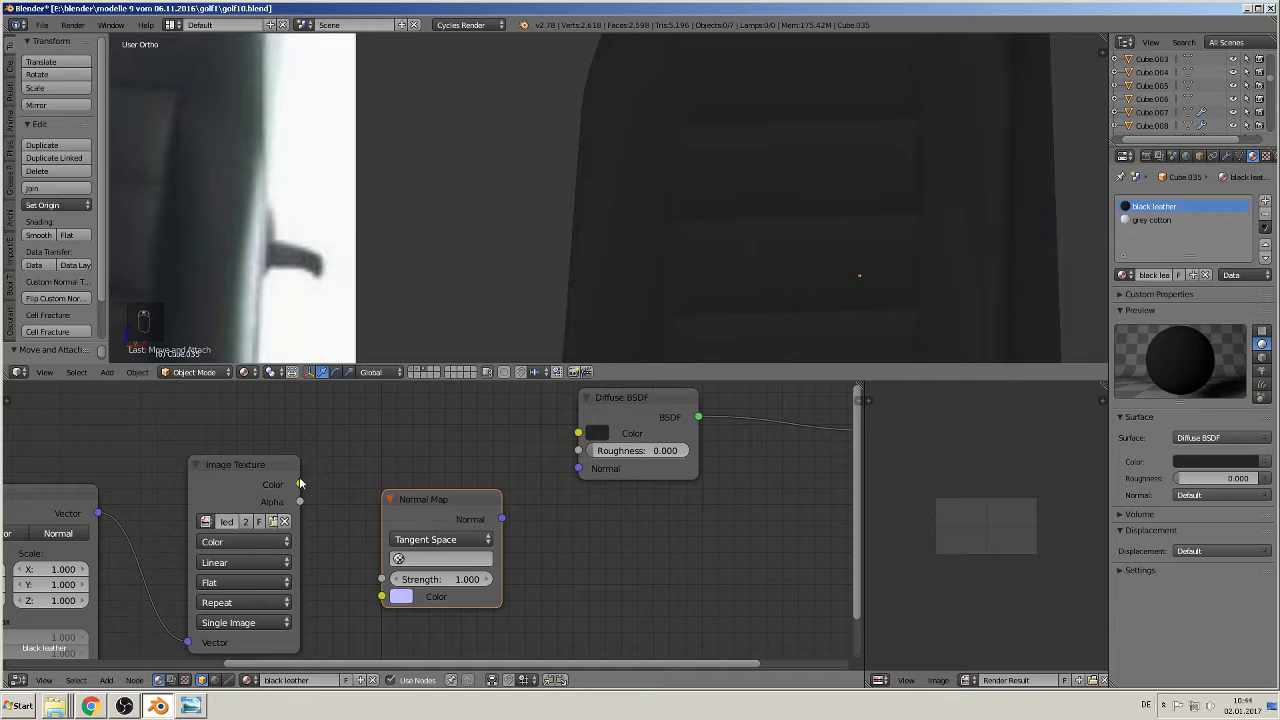
{"action": "left_click_drag", "start_coordinate": [300, 484], "coordinate": [383, 597]}
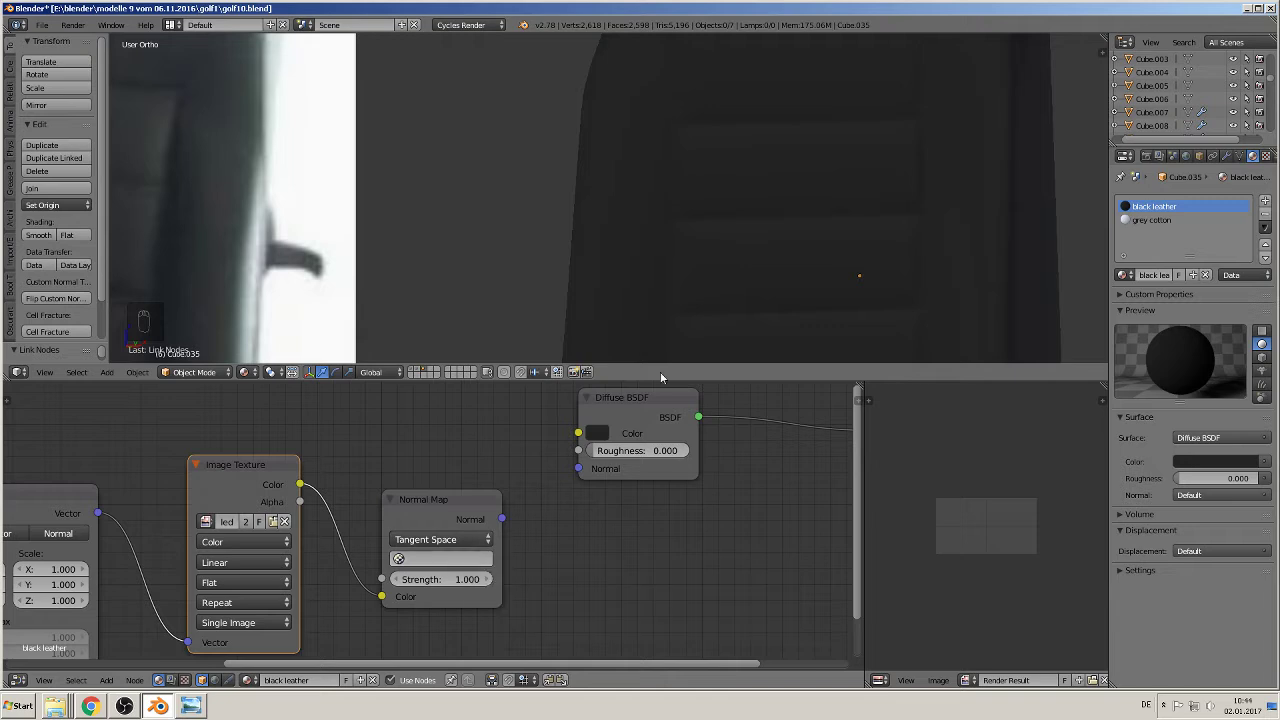
Step: Enlarge the 3D viewport above the node editor and UV-unwrap the entire backrest mesh with Unwrap
{"action": "scroll", "coordinate": [759, 194], "scroll_direction": "down", "scroll_amount": 5}
{"action": "scroll", "coordinate": [742, 237], "scroll_direction": "up", "scroll_amount": 3}
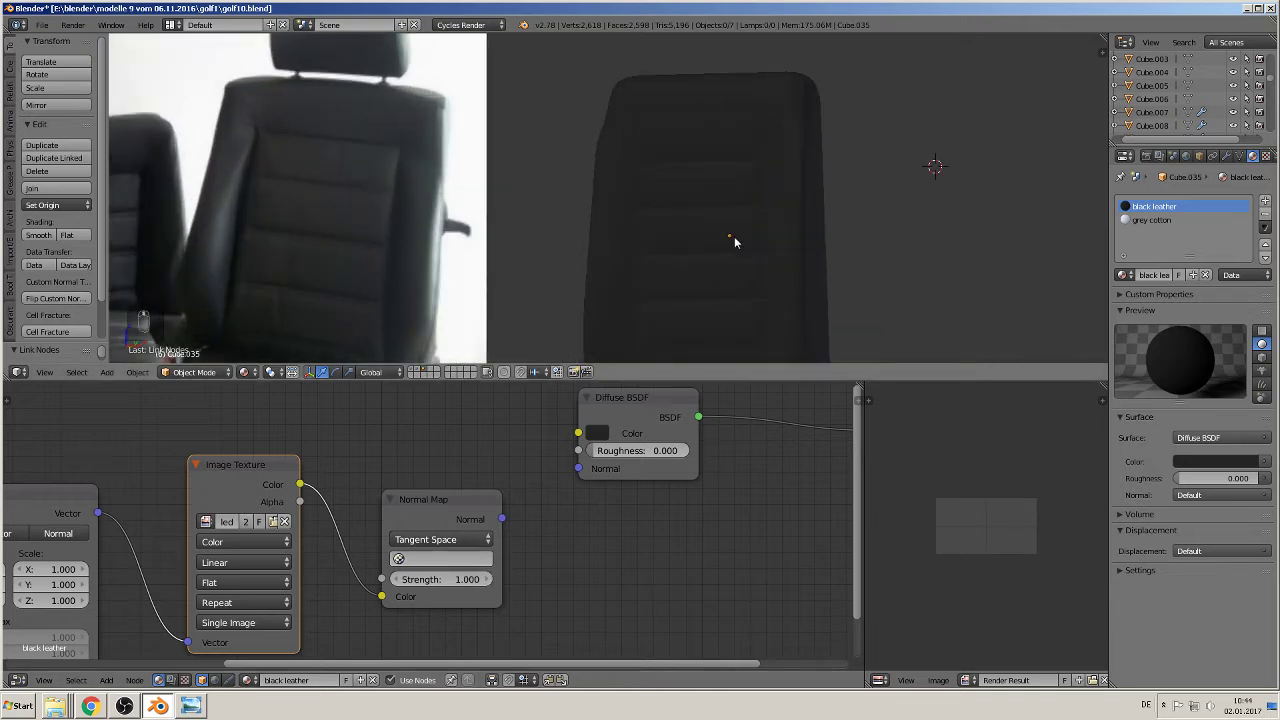
{"action": "scroll", "coordinate": [734, 236], "scroll_direction": "down", "scroll_amount": 1}
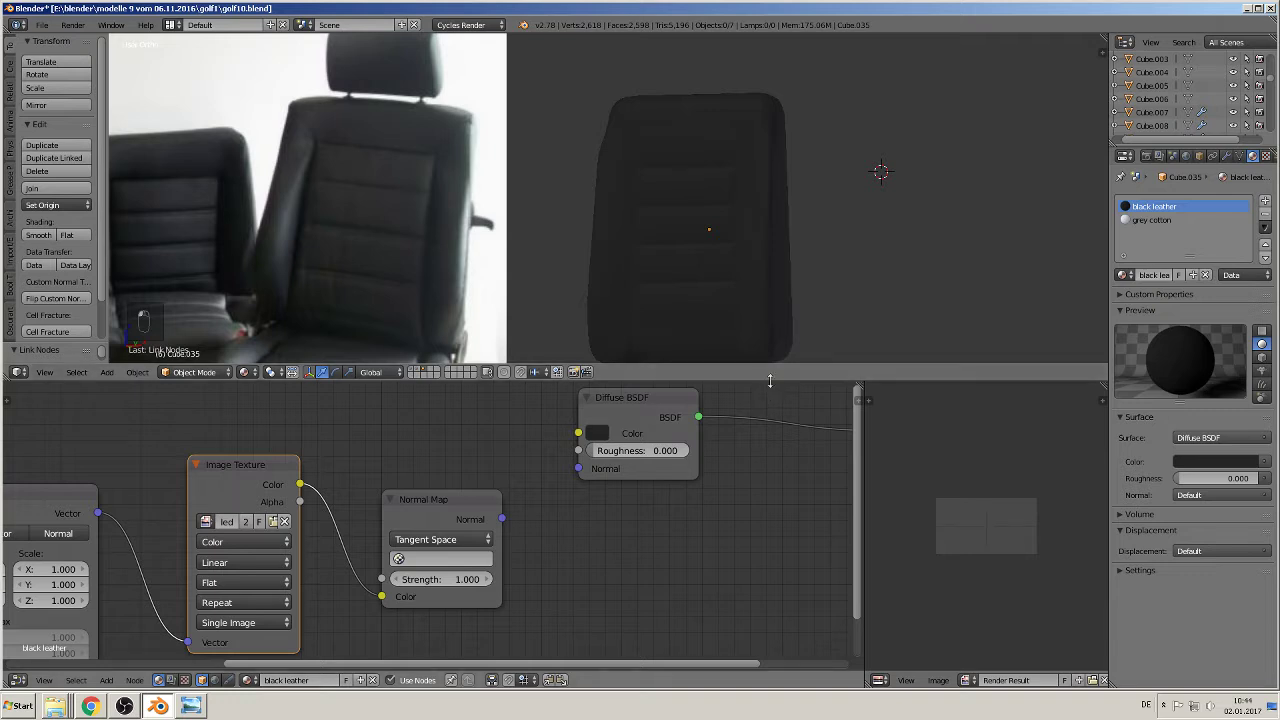
{"action": "left_click_drag", "start_coordinate": [770, 380], "coordinate": [755, 447]}
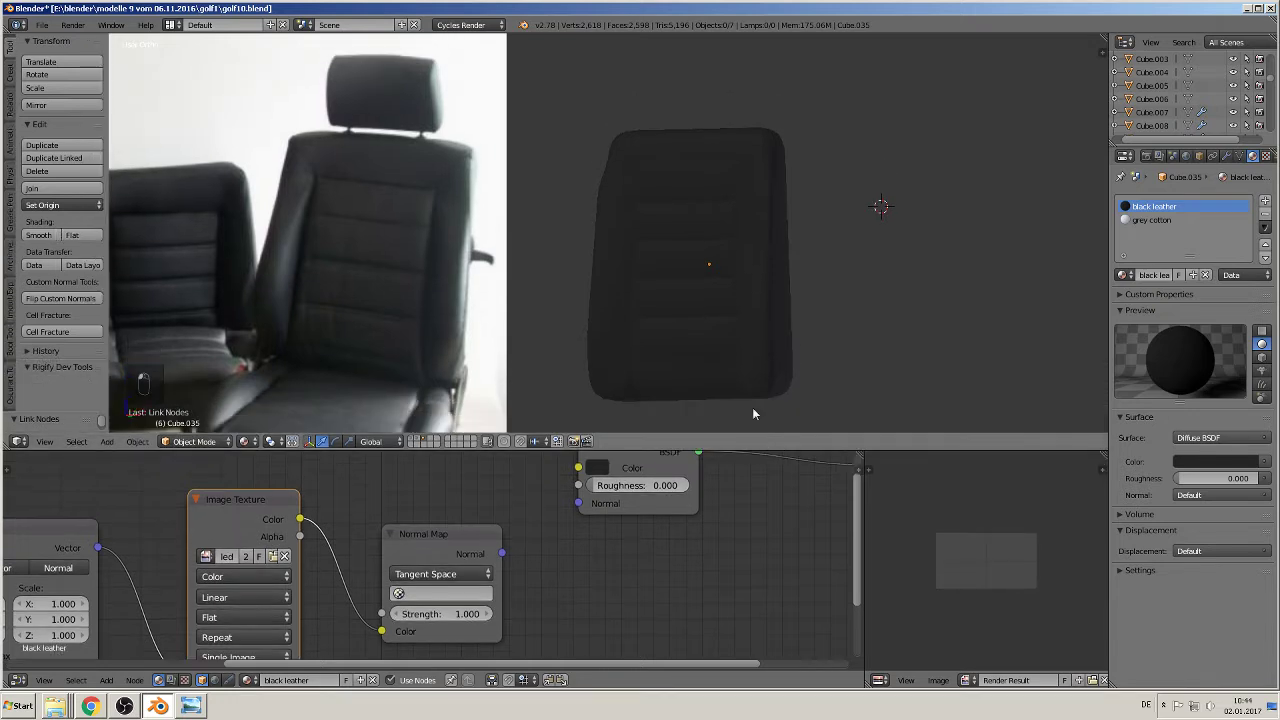
{"action": "right_click", "coordinate": [730, 311]}
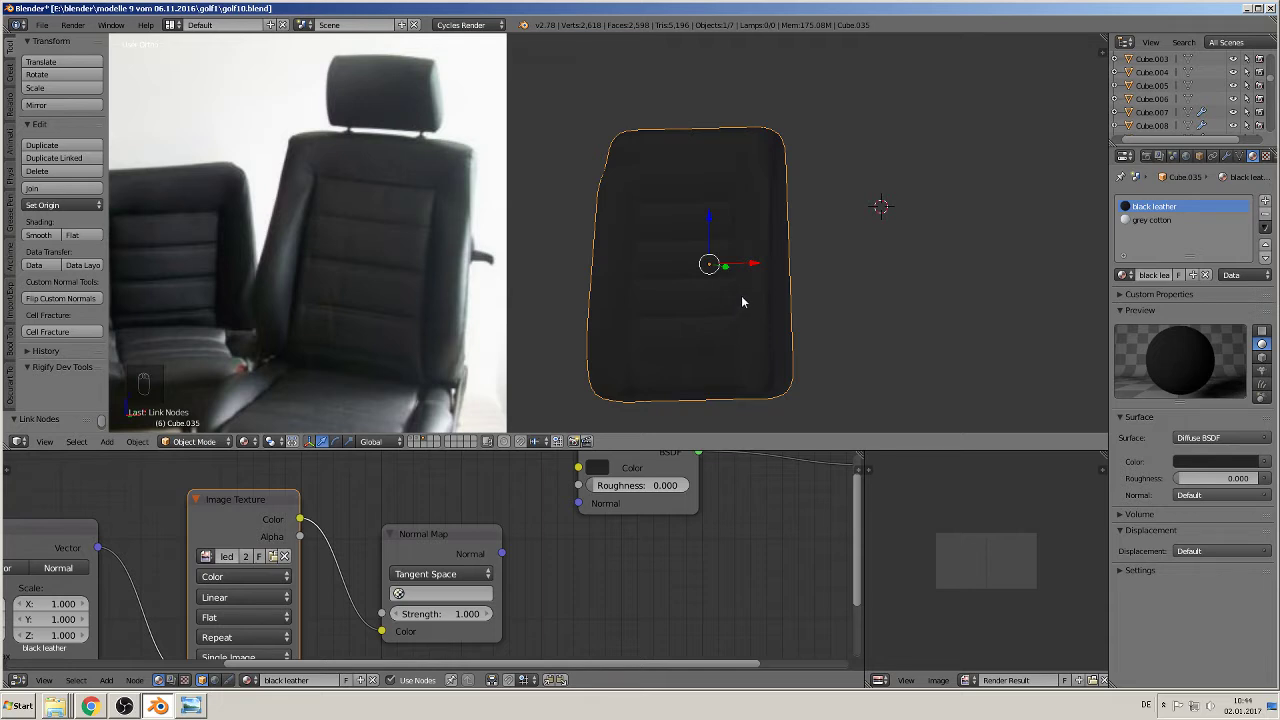
{"action": "key", "text": "Tab"}
{"action": "key", "text": "a"}
{"action": "key", "text": "a"}
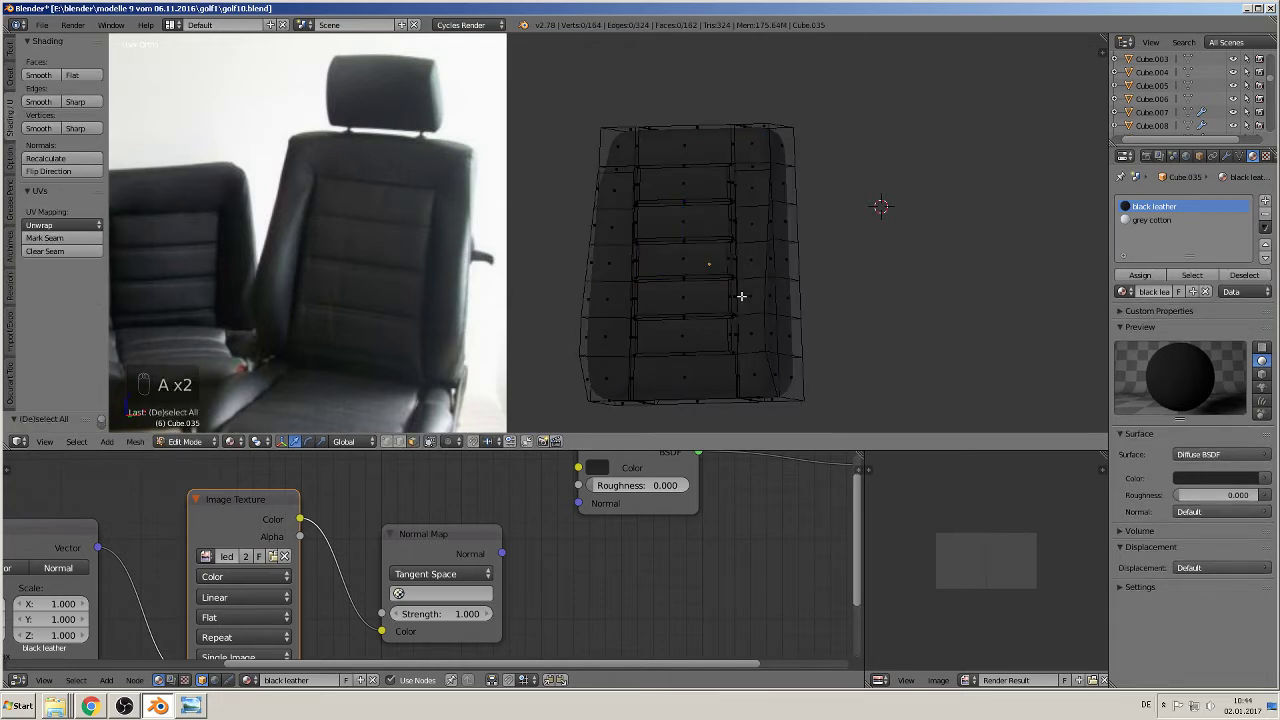
{"action": "key", "text": "a"}
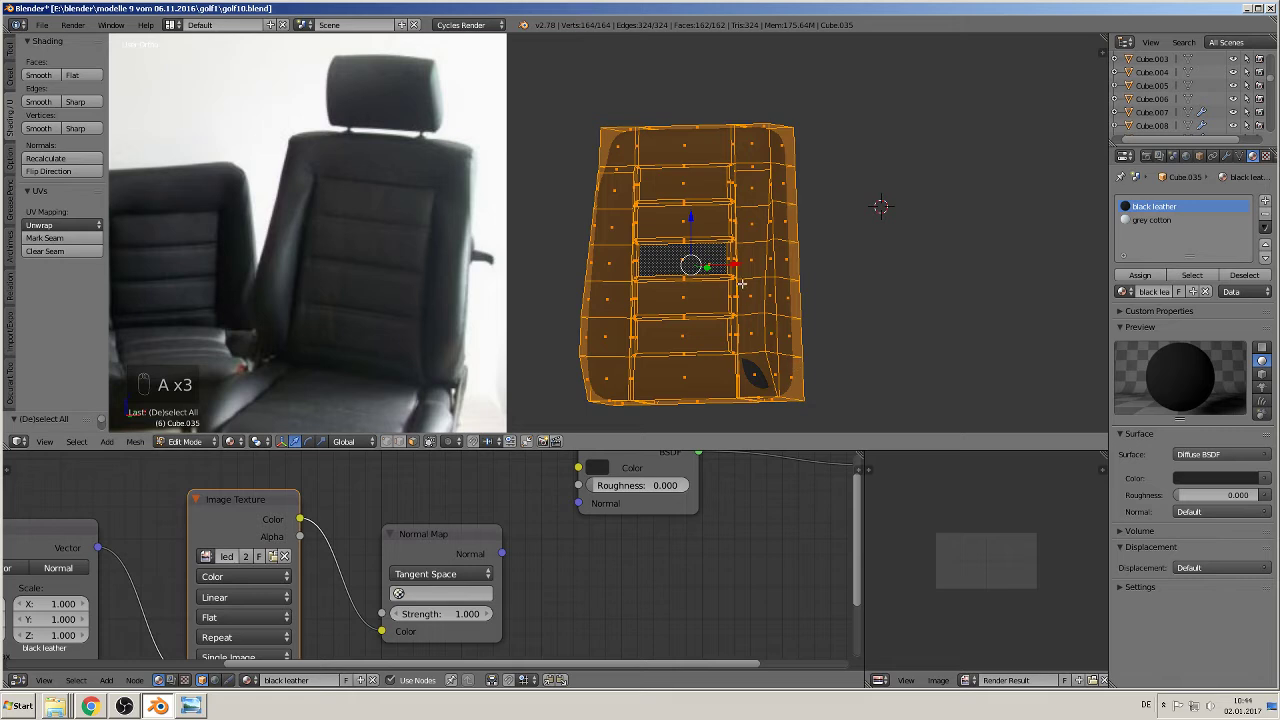
{"action": "key", "text": "u"}
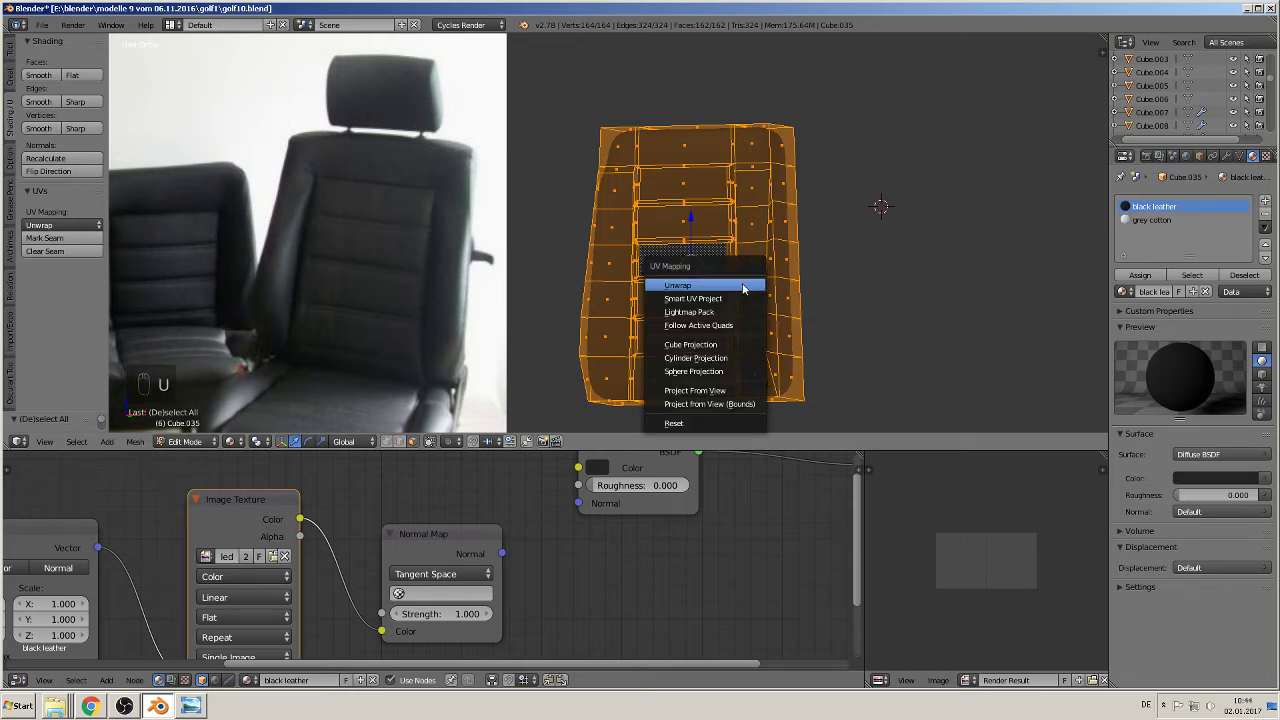
{"action": "left_click", "coordinate": [710, 285]}
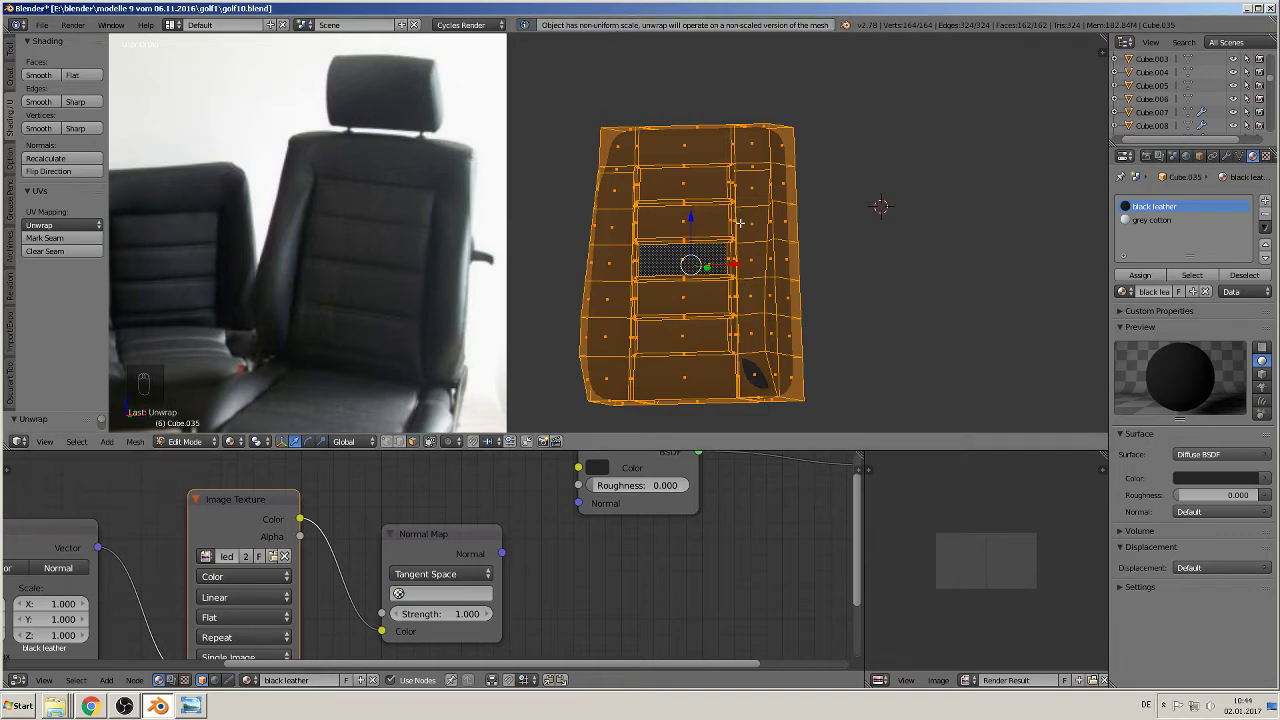
{"action": "key", "text": "Tab"}
Step: Apply Rotation & Scale to the backrest object
{"action": "scroll", "coordinate": [733, 313], "scroll_direction": "up", "scroll_amount": 4}
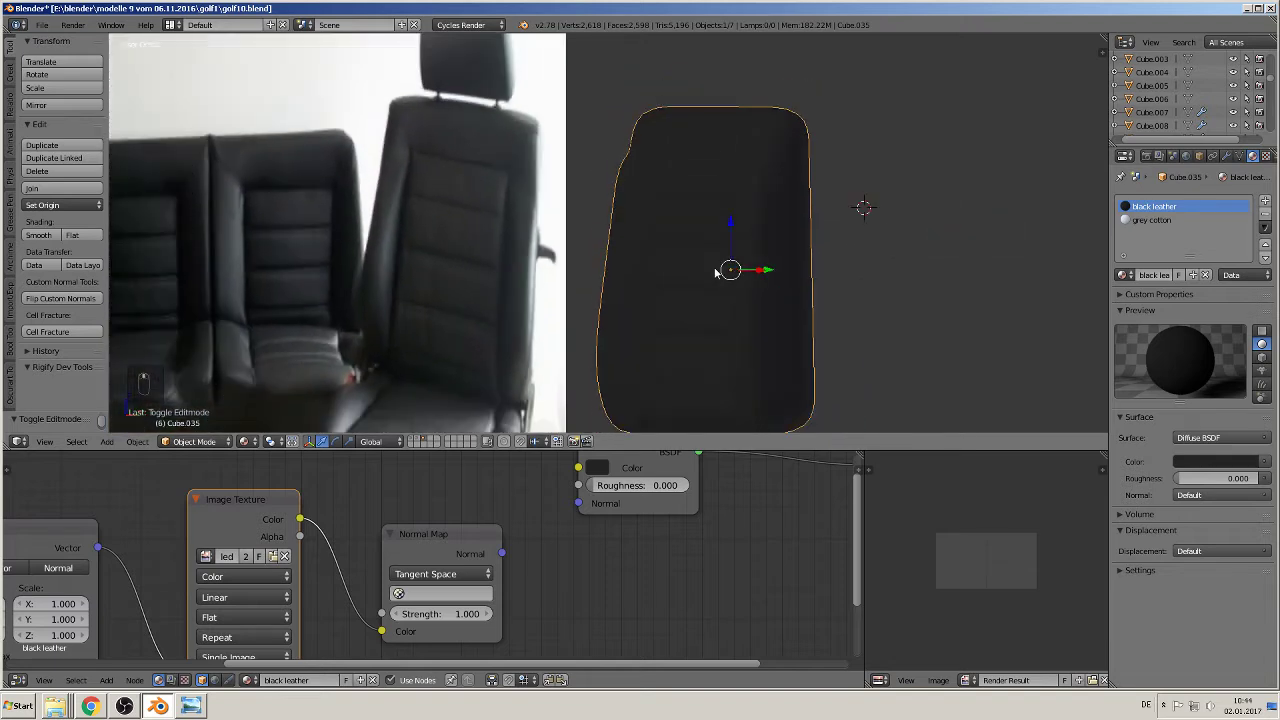
{"action": "middle_click_drag", "start_coordinate": [710, 288], "coordinate": [760, 290]}
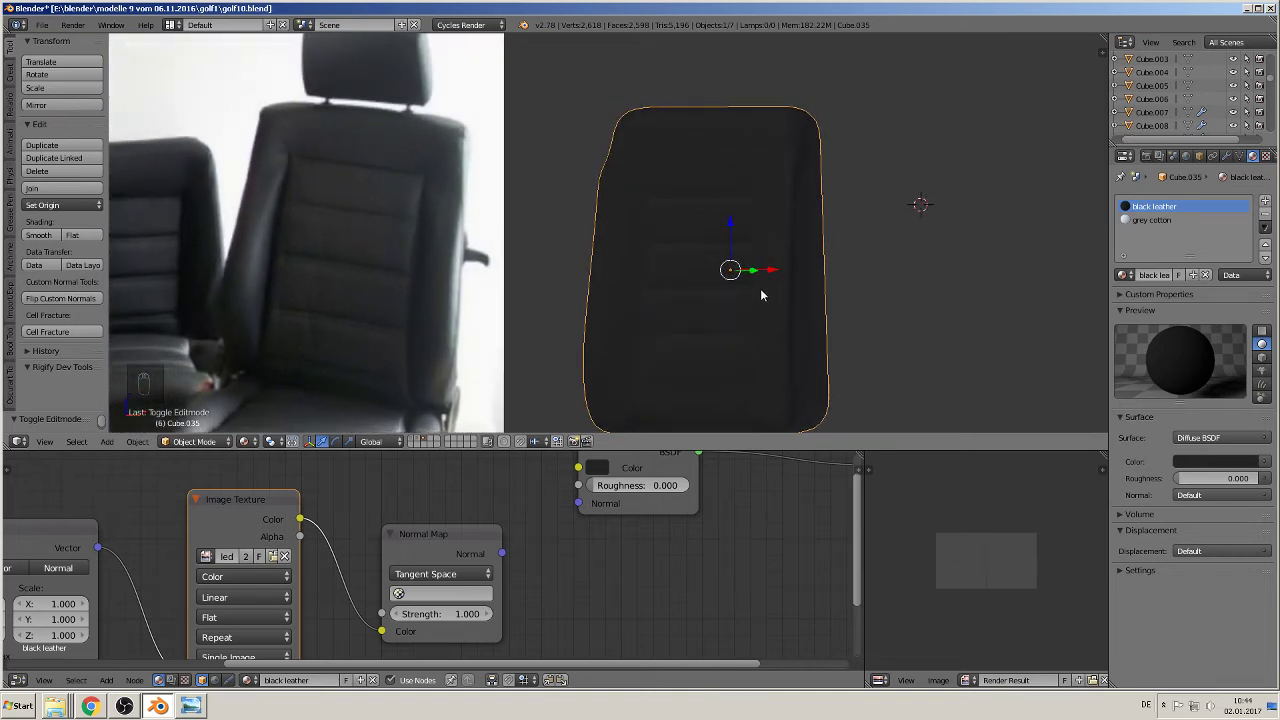
{"action": "scroll", "coordinate": [760, 295], "scroll_direction": "down", "scroll_amount": 2}
{"action": "scroll", "coordinate": [750, 291], "scroll_direction": "up", "scroll_amount": 1}
{"action": "scroll", "coordinate": [749, 292], "scroll_direction": "down", "scroll_amount": 2}
{"action": "scroll", "coordinate": [728, 297], "scroll_direction": "up", "scroll_amount": 1}
{"action": "scroll", "coordinate": [690, 298], "scroll_direction": "up", "scroll_amount": 2}
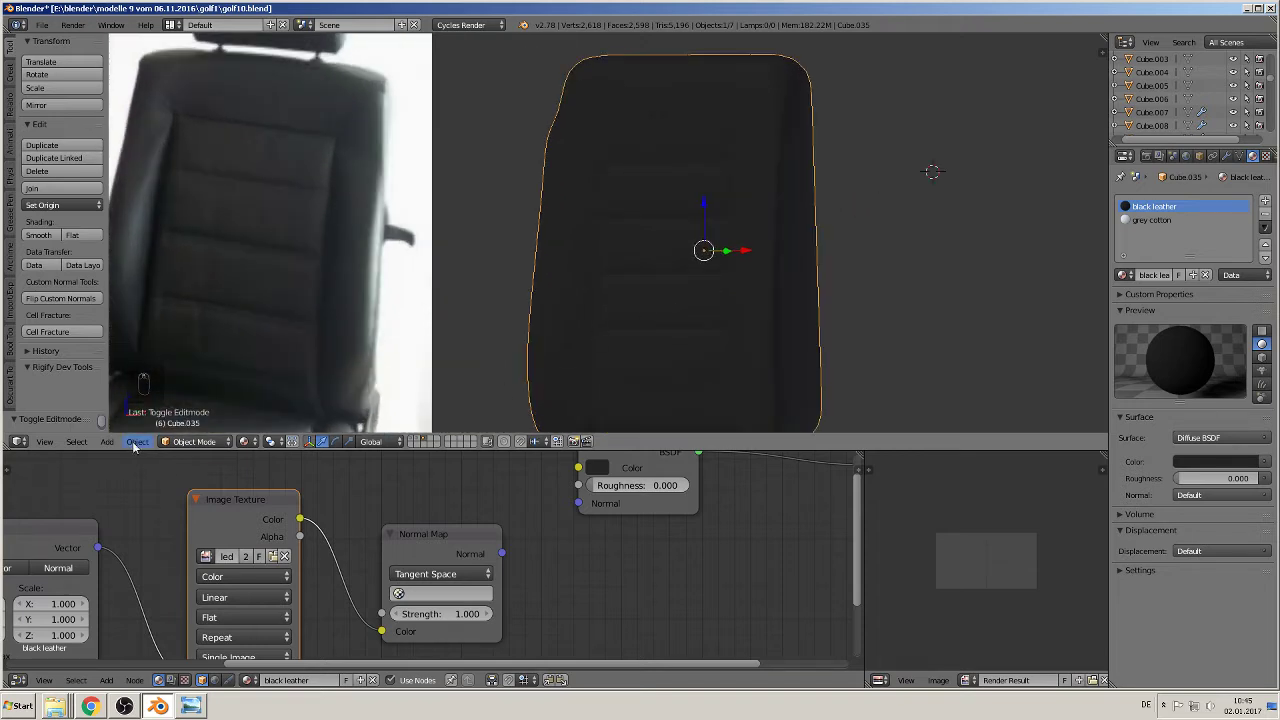
{"action": "left_click", "coordinate": [137, 443]}
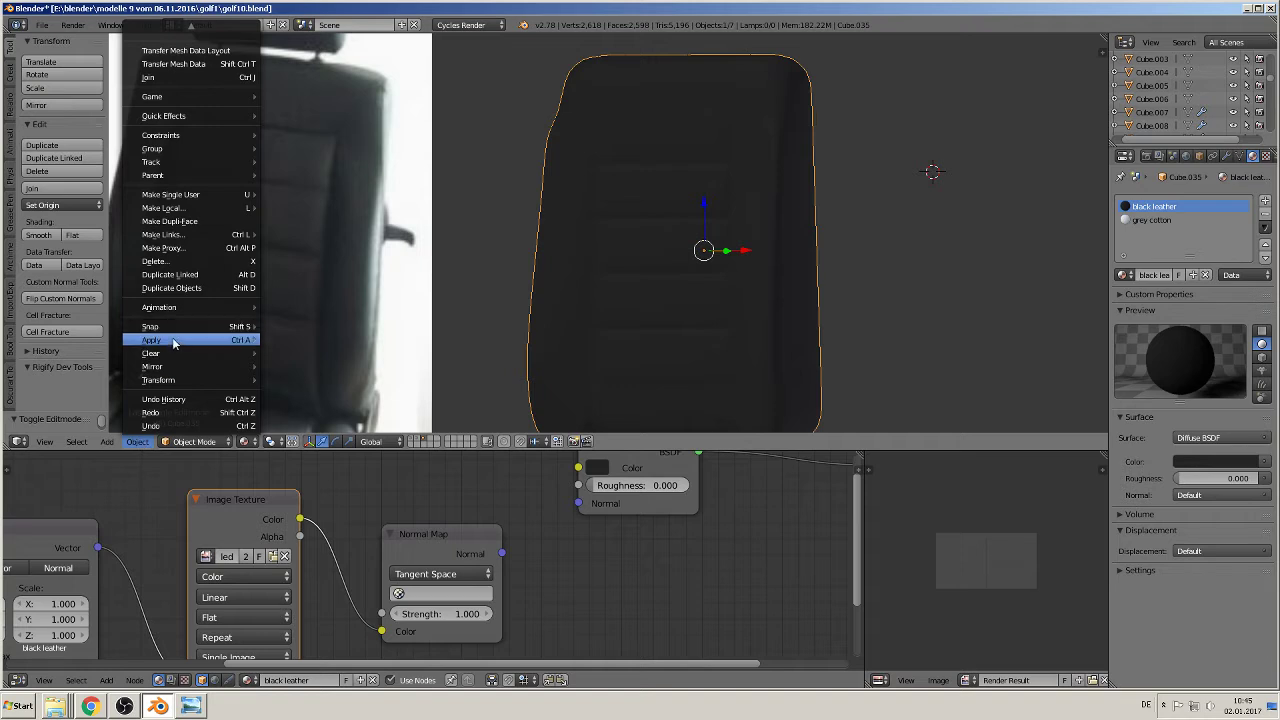
{"action": "mouse_move", "coordinate": [173, 343]}
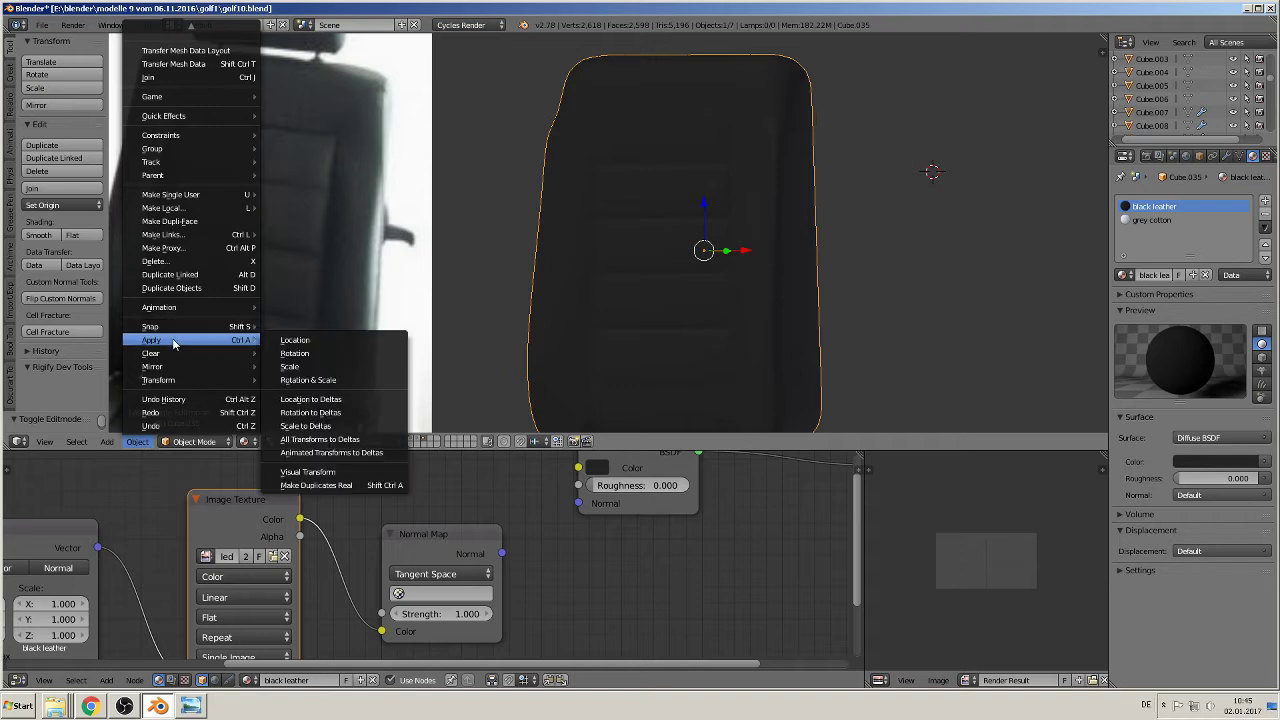
{"action": "left_click", "coordinate": [368, 381]}
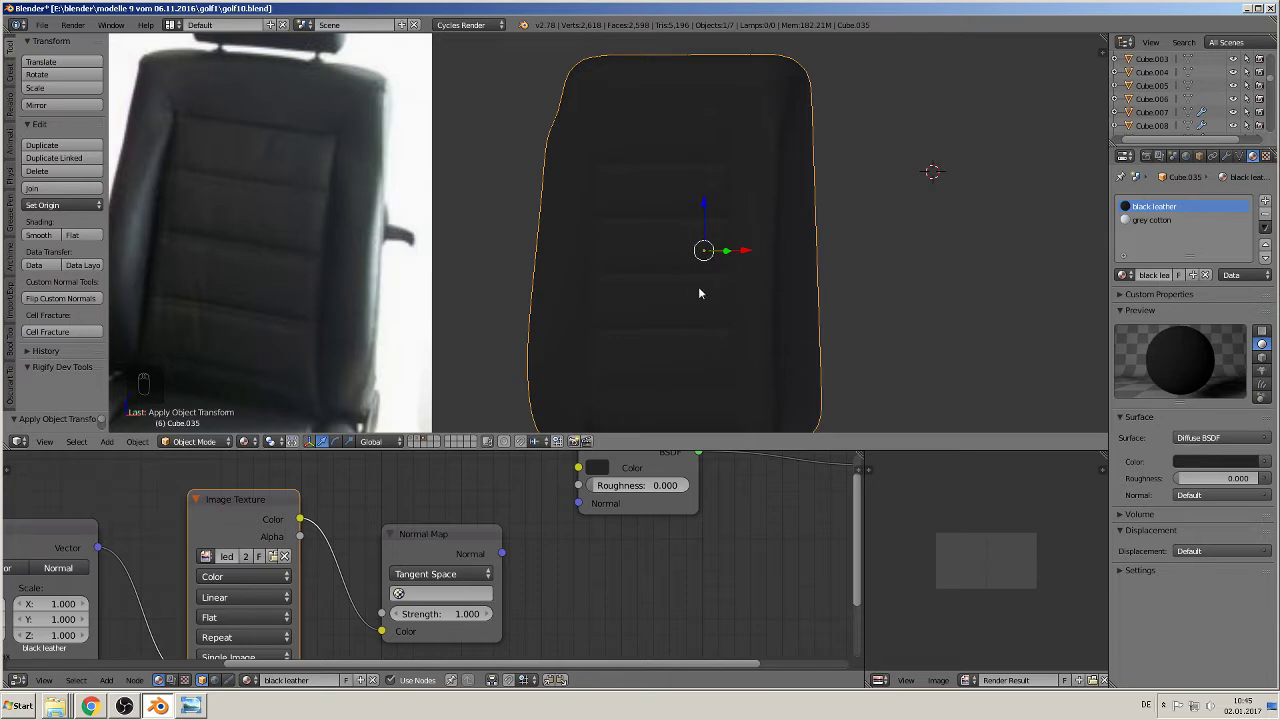
Step: Assign UVMap to the Normal Map node and unwrap the whole backrest mesh again
{"action": "left_click", "coordinate": [419, 595]}
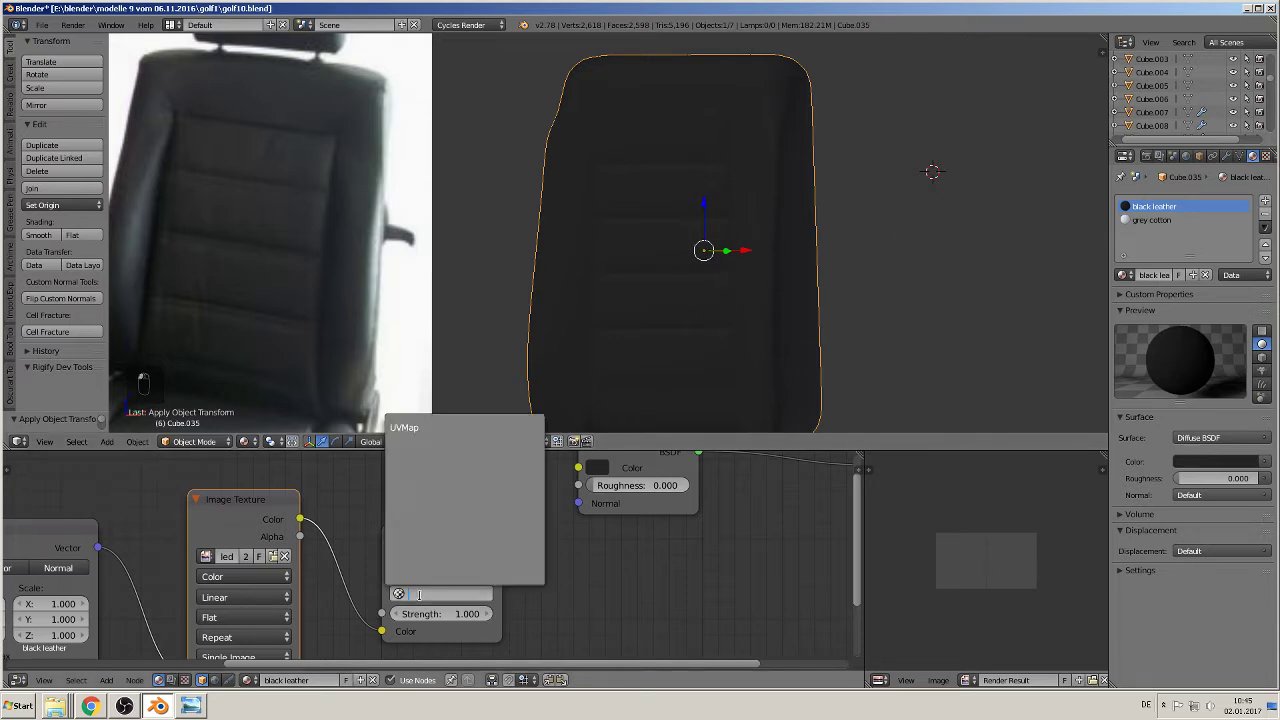
{"action": "left_click", "coordinate": [422, 427]}
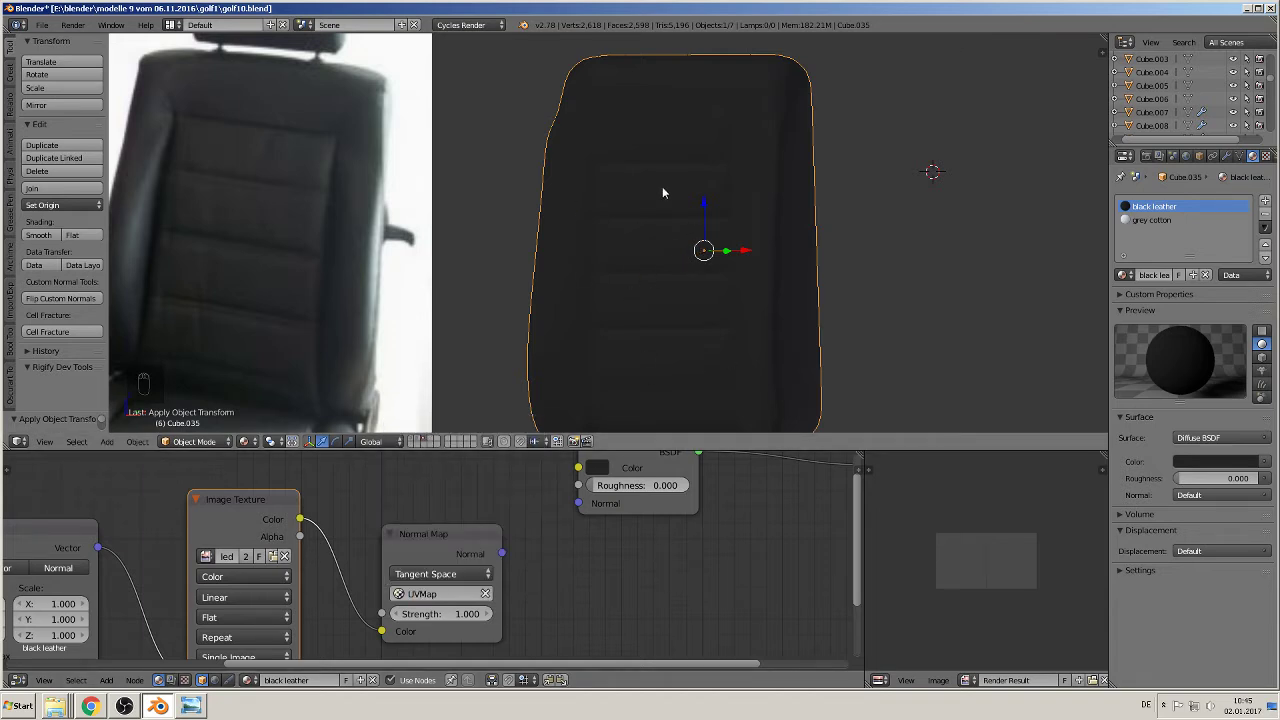
{"action": "key", "text": "u"}
{"action": "key", "text": "Tab"}
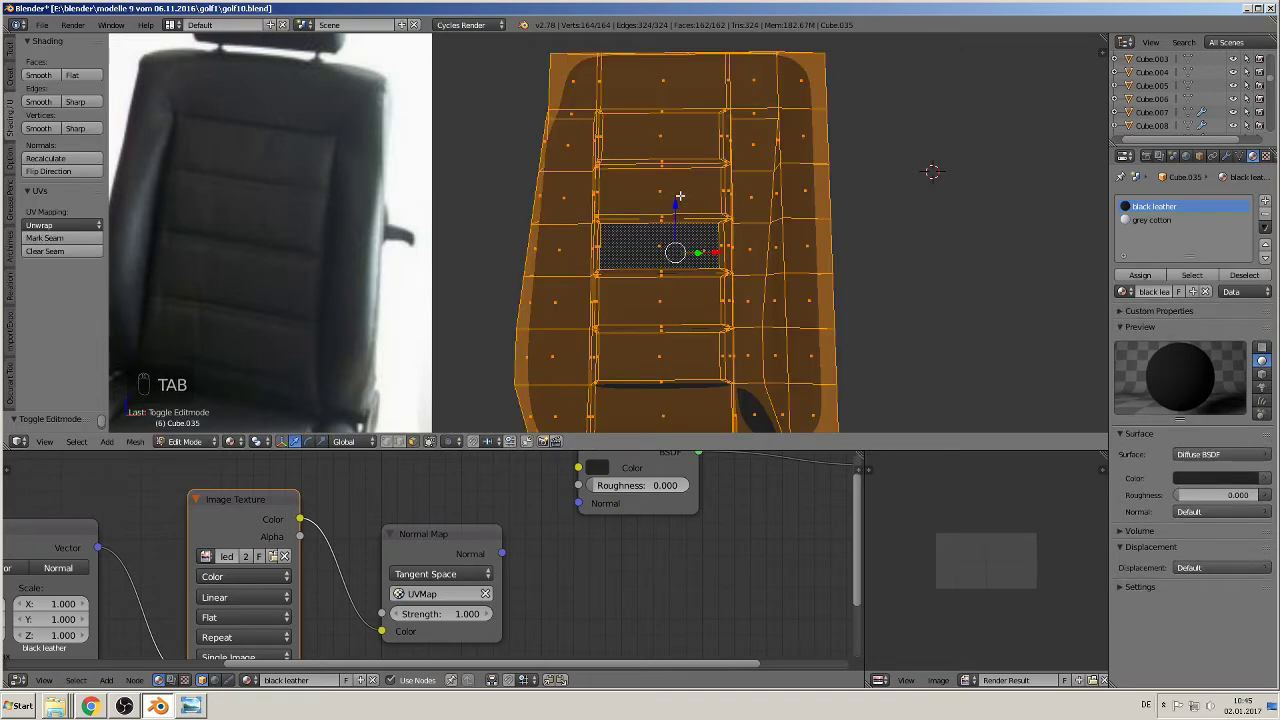
{"action": "key", "text": "u"}
{"action": "left_click", "coordinate": [680, 196]}
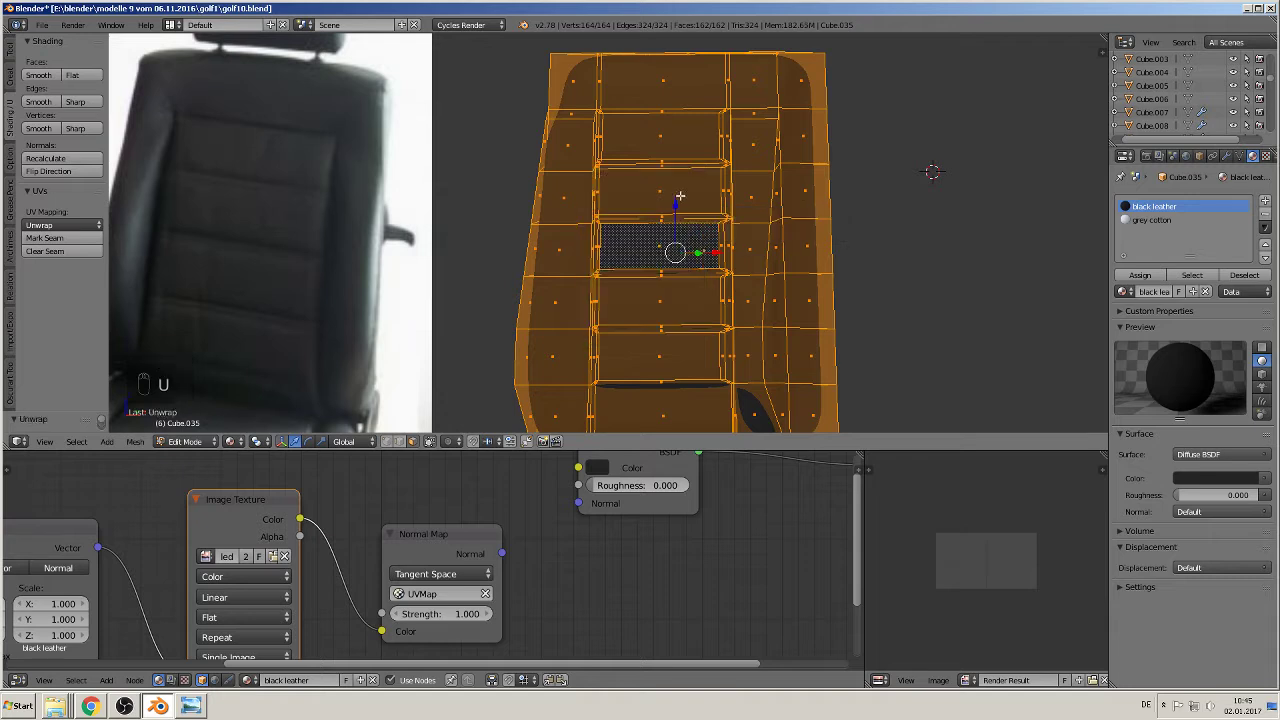
{"action": "key", "text": "Tab"}
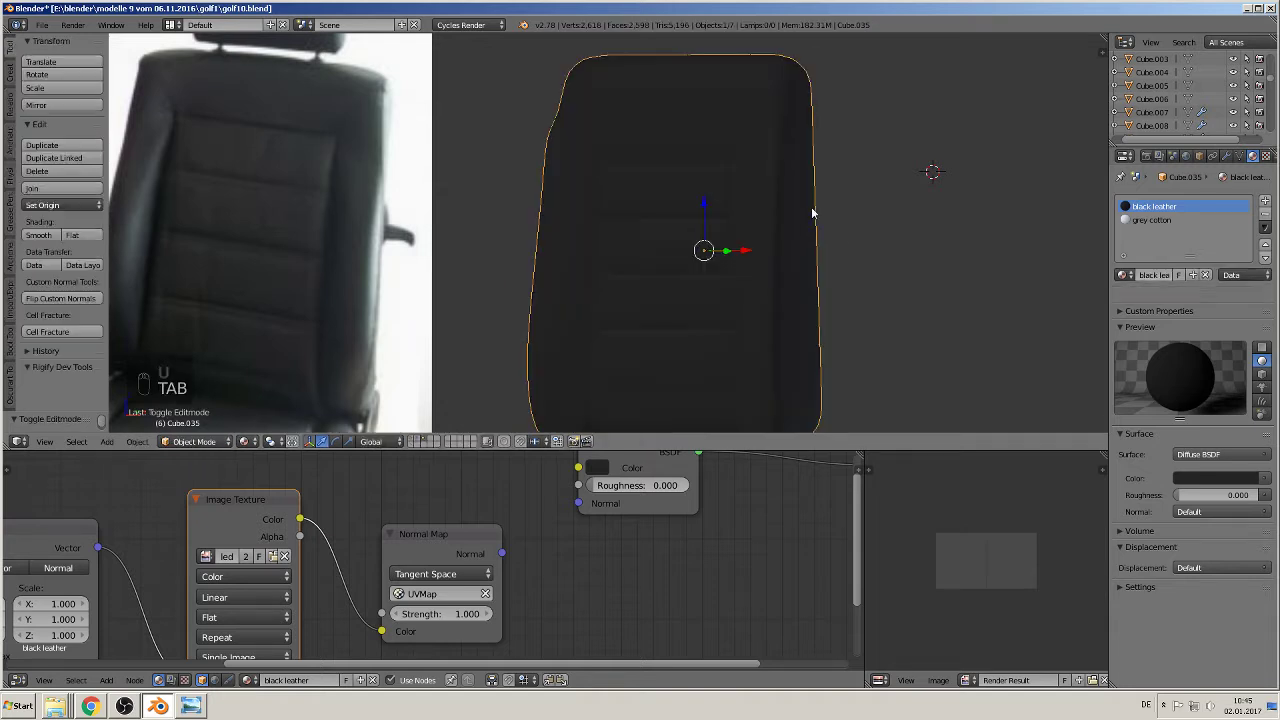
Step: Link the Normal Map node's Normal output to the Normal input of the Diffuse BSDF
{"action": "middle_click_drag", "start_coordinate": [723, 297], "coordinate": [702, 352]}
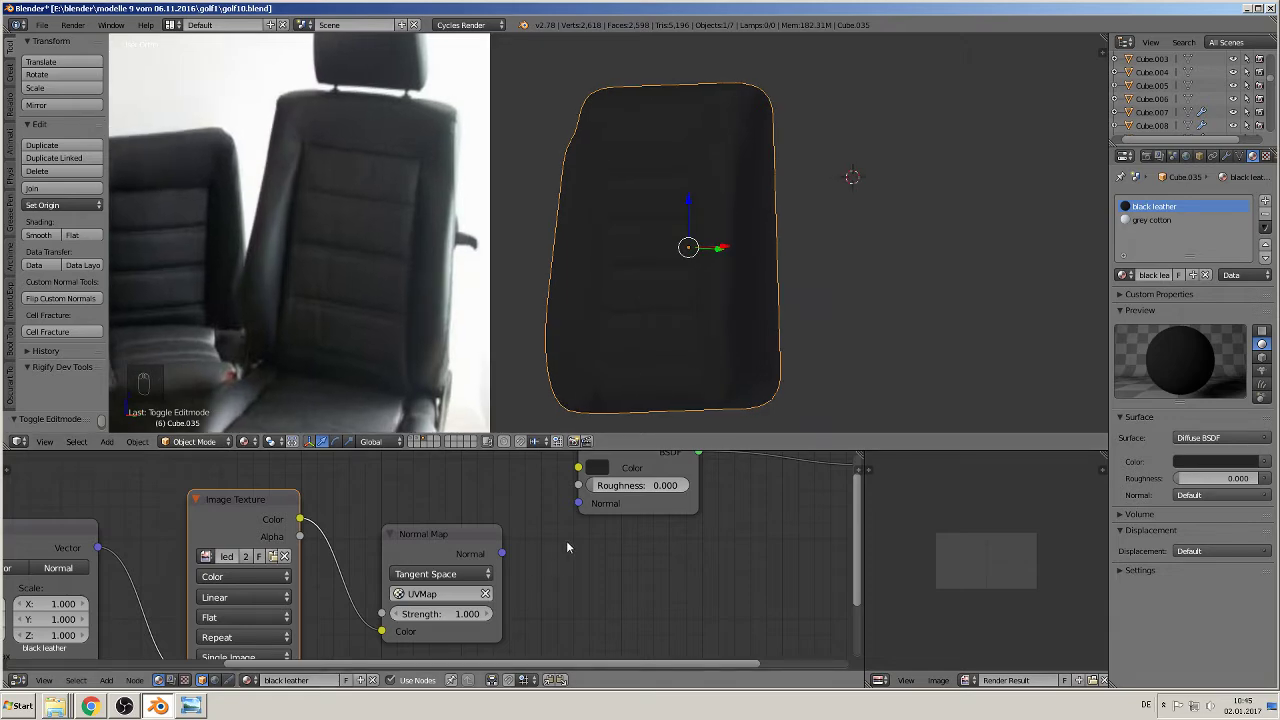
{"action": "scroll", "coordinate": [588, 576], "scroll_direction": "down", "scroll_amount": 4}
{"action": "middle_click_drag", "start_coordinate": [584, 578], "coordinate": [462, 605]}
{"action": "scroll", "coordinate": [474, 582], "scroll_direction": "up", "scroll_amount": 3}
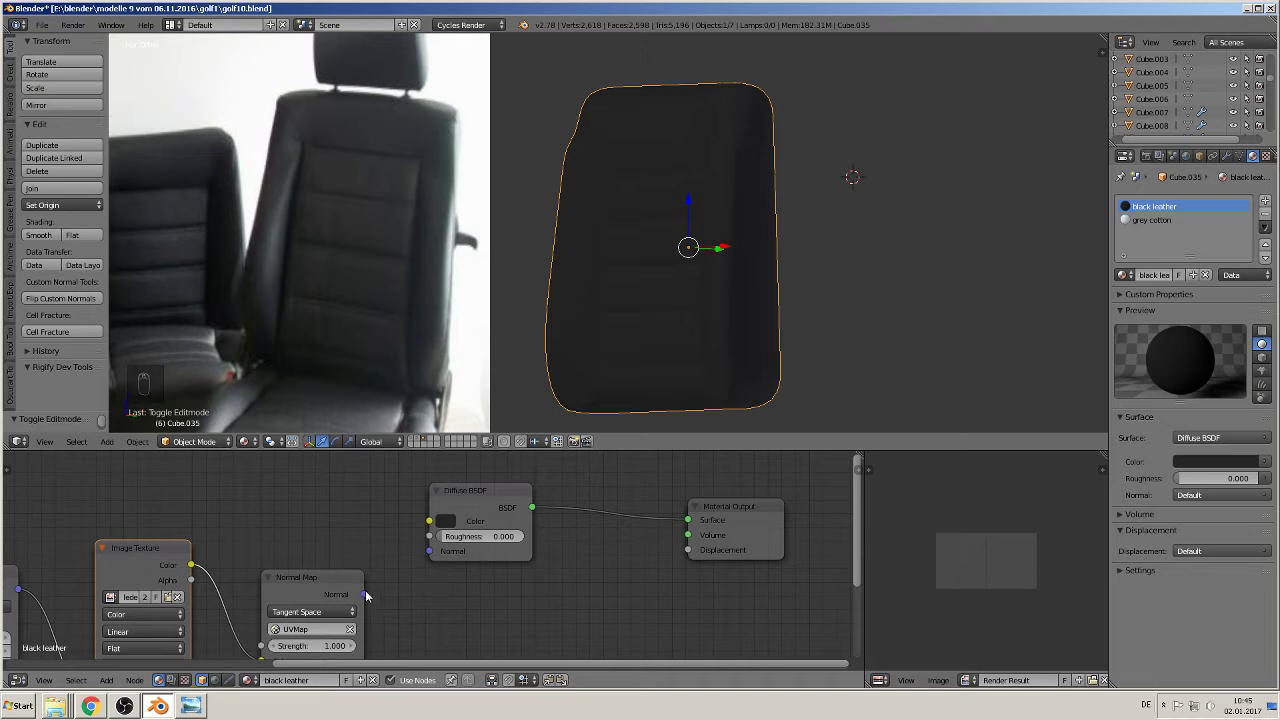
{"action": "left_click_drag", "start_coordinate": [364, 596], "coordinate": [434, 553]}
Step: Examine the leather normal map's effect on the backrest surface up close, from the front and the side
{"action": "scroll", "coordinate": [884, 398], "scroll_direction": "up", "scroll_amount": 10}
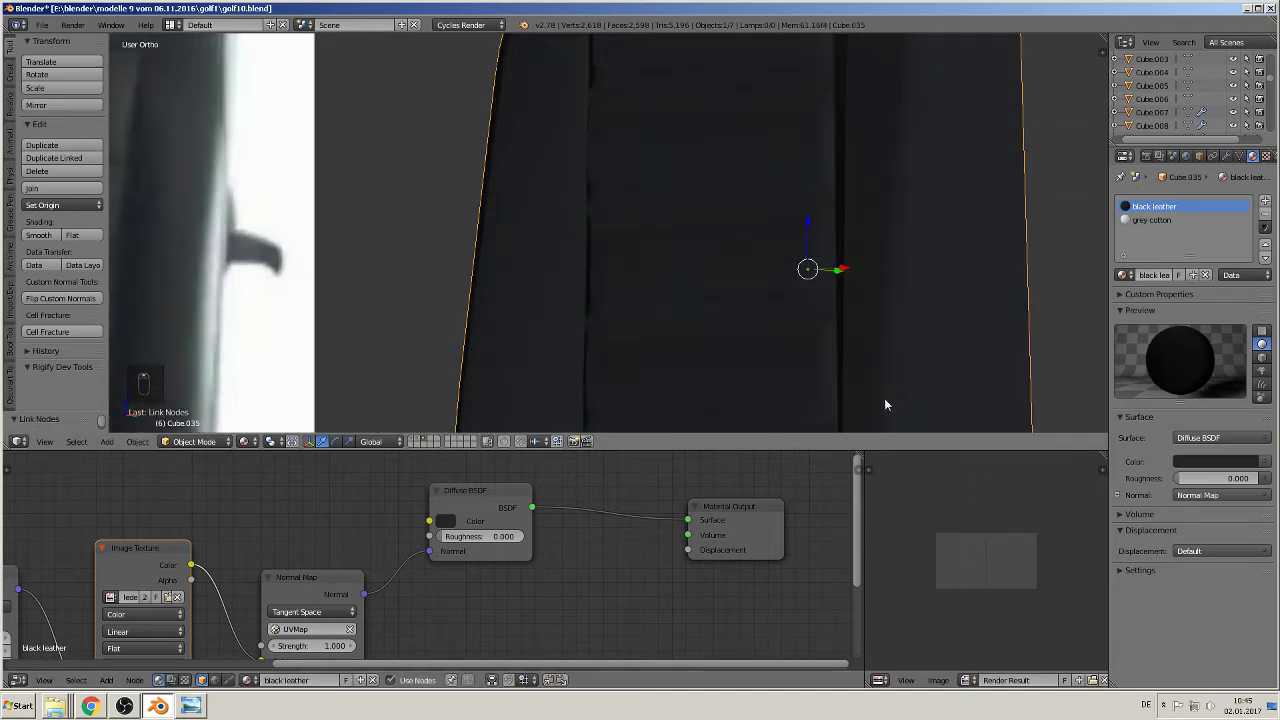
{"action": "scroll", "coordinate": [737, 314], "scroll_direction": "up", "scroll_amount": 5}
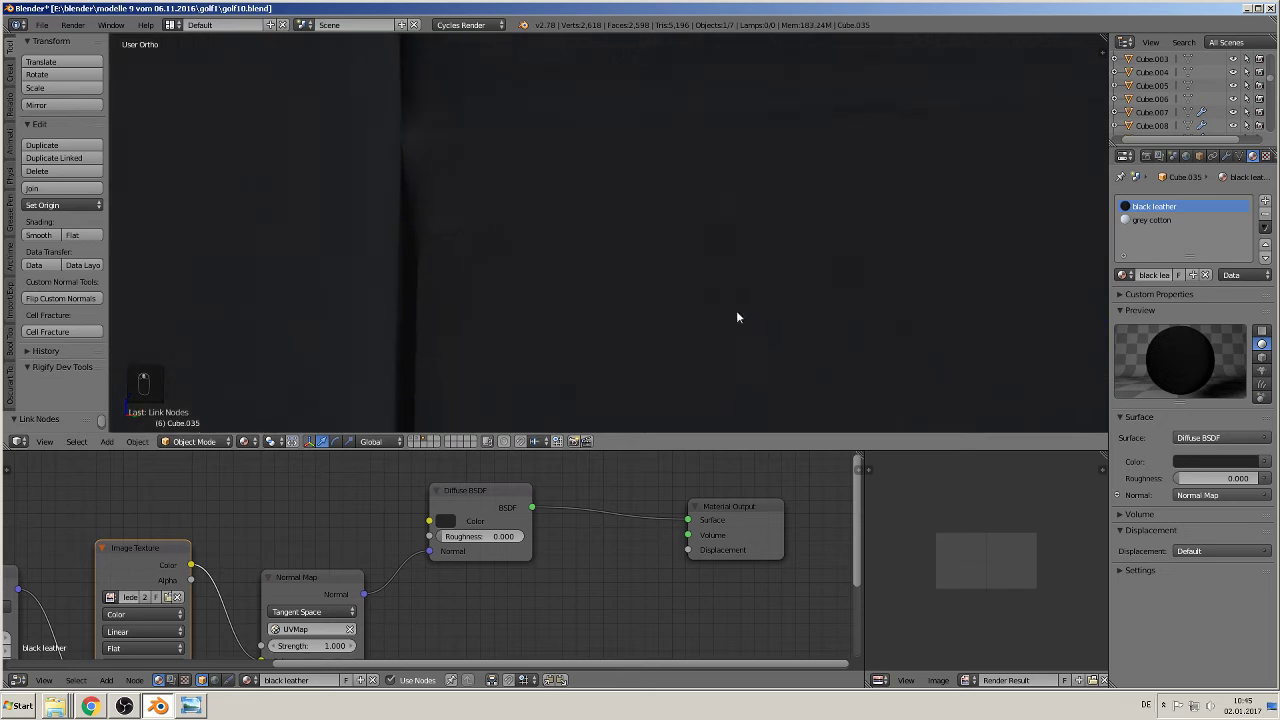
{"action": "scroll", "coordinate": [627, 339], "scroll_direction": "down", "scroll_amount": 5}
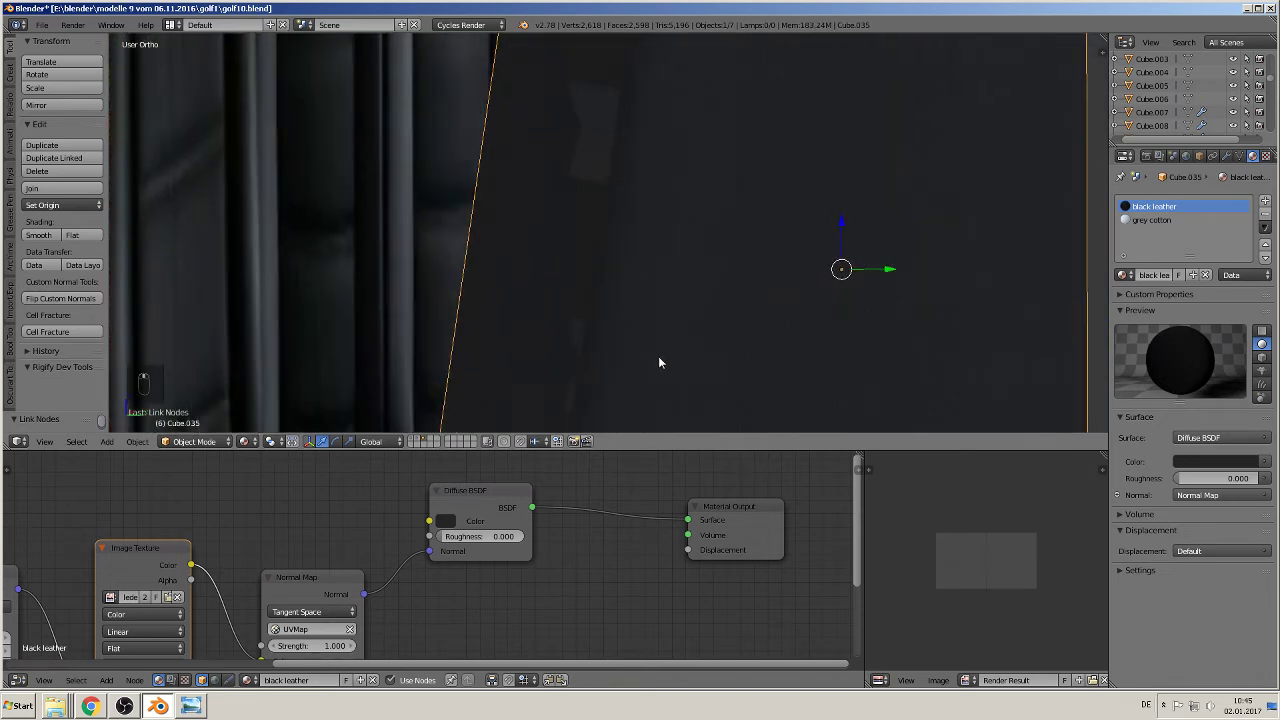
{"action": "scroll", "coordinate": [752, 316], "scroll_direction": "down", "scroll_amount": 3}
{"action": "scroll", "coordinate": [740, 320], "scroll_direction": "down", "scroll_amount": 2}
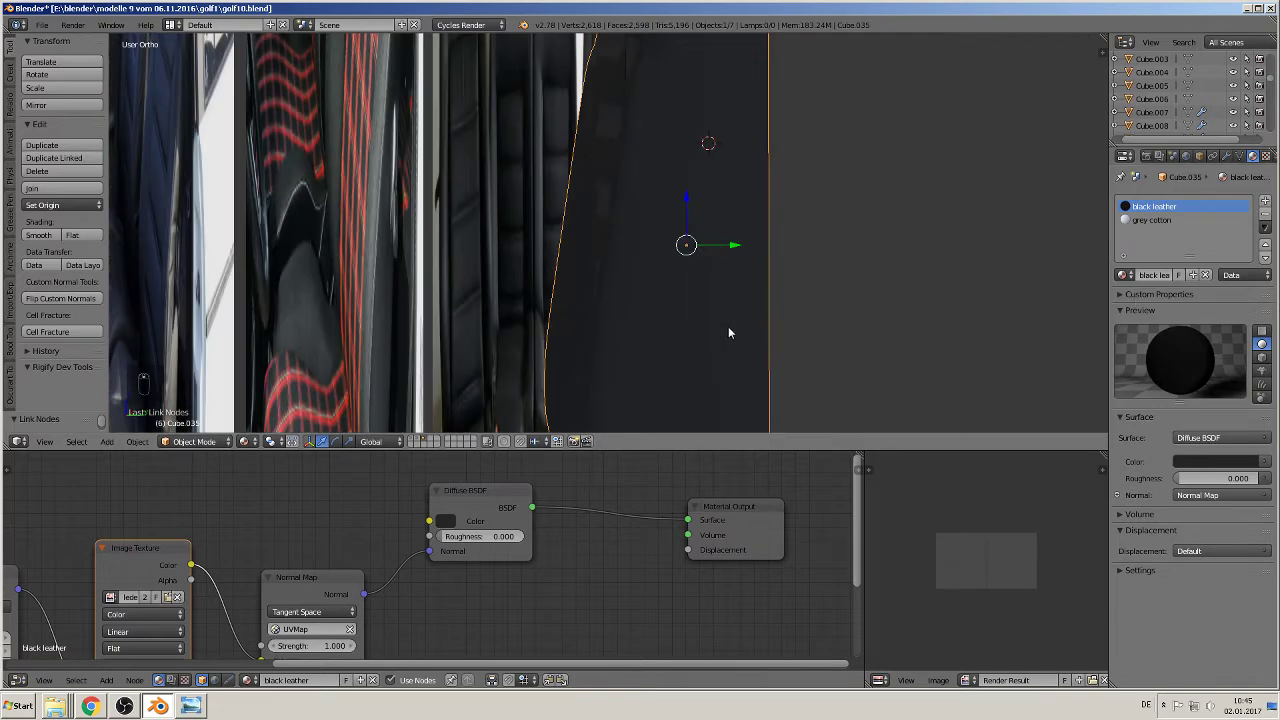
{"action": "scroll", "coordinate": [728, 326], "scroll_direction": "up", "scroll_amount": 3}
{"action": "middle_click_drag", "start_coordinate": [805, 337], "coordinate": [831, 337]}
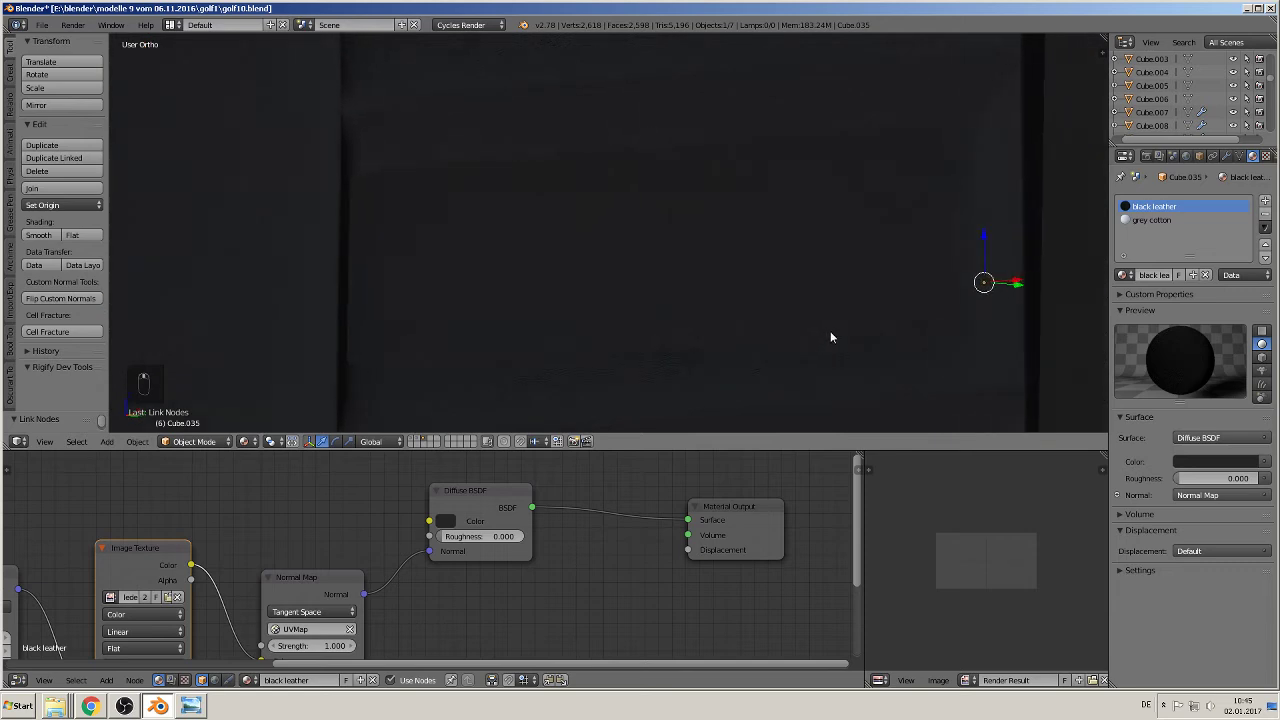
{"action": "scroll", "coordinate": [800, 345], "scroll_direction": "down", "scroll_amount": 5}
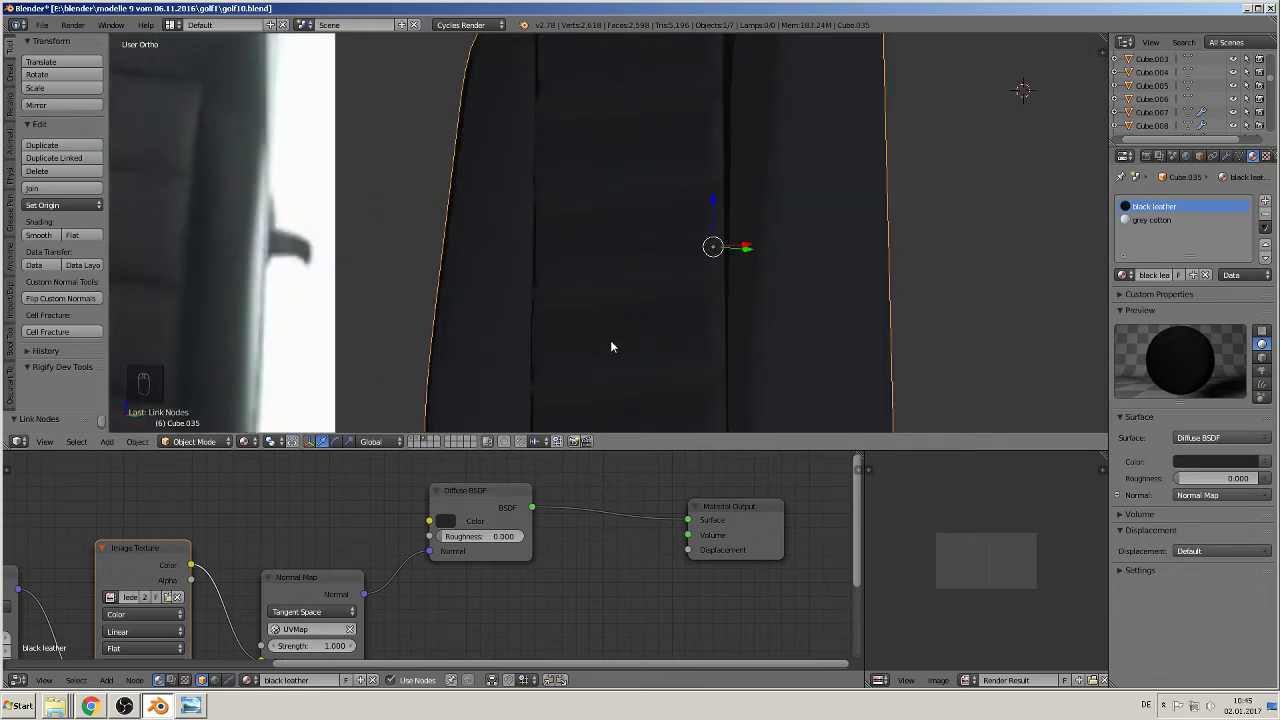
Step: Move the Material Output node closer to the Diffuse BSDF node
{"action": "scroll", "coordinate": [690, 558], "scroll_direction": "down", "scroll_amount": 3}
{"action": "middle_click_drag", "start_coordinate": [548, 602], "coordinate": [688, 568]}
{"action": "left_click_drag", "start_coordinate": [768, 493], "coordinate": [701, 487]}
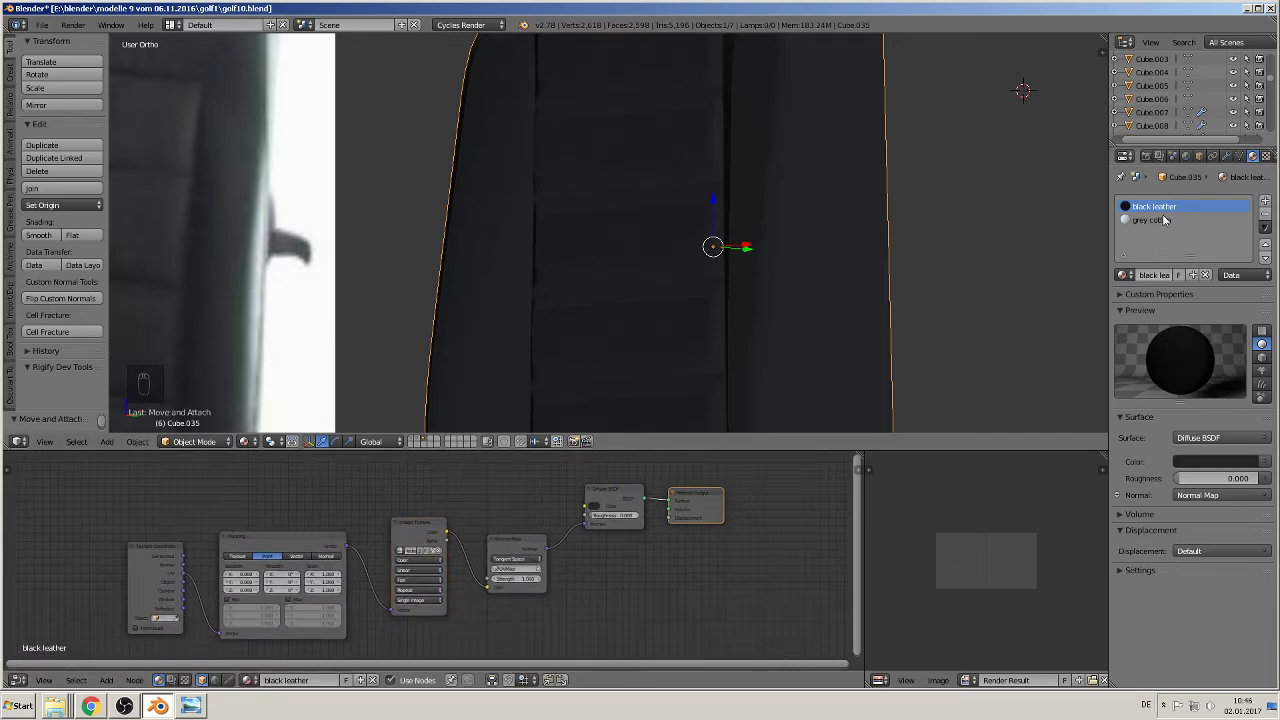
Step: Copy the Texture Coordinate, Mapping, Image Texture and Normal Map nodes from the black leather material into the grey cotton material
{"action": "left_click", "coordinate": [155, 556]}
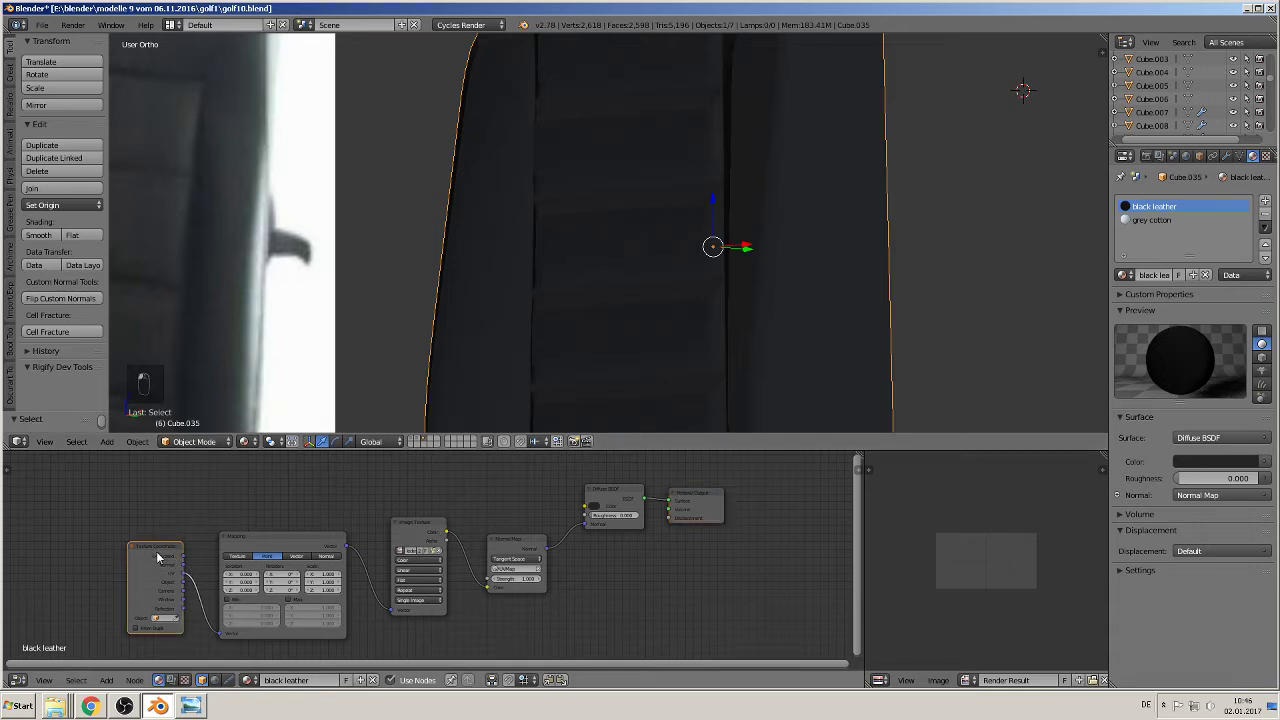
{"action": "right_click", "coordinate": [282, 546], "text": "shift"}
{"action": "right_click", "coordinate": [420, 527], "text": "shift"}
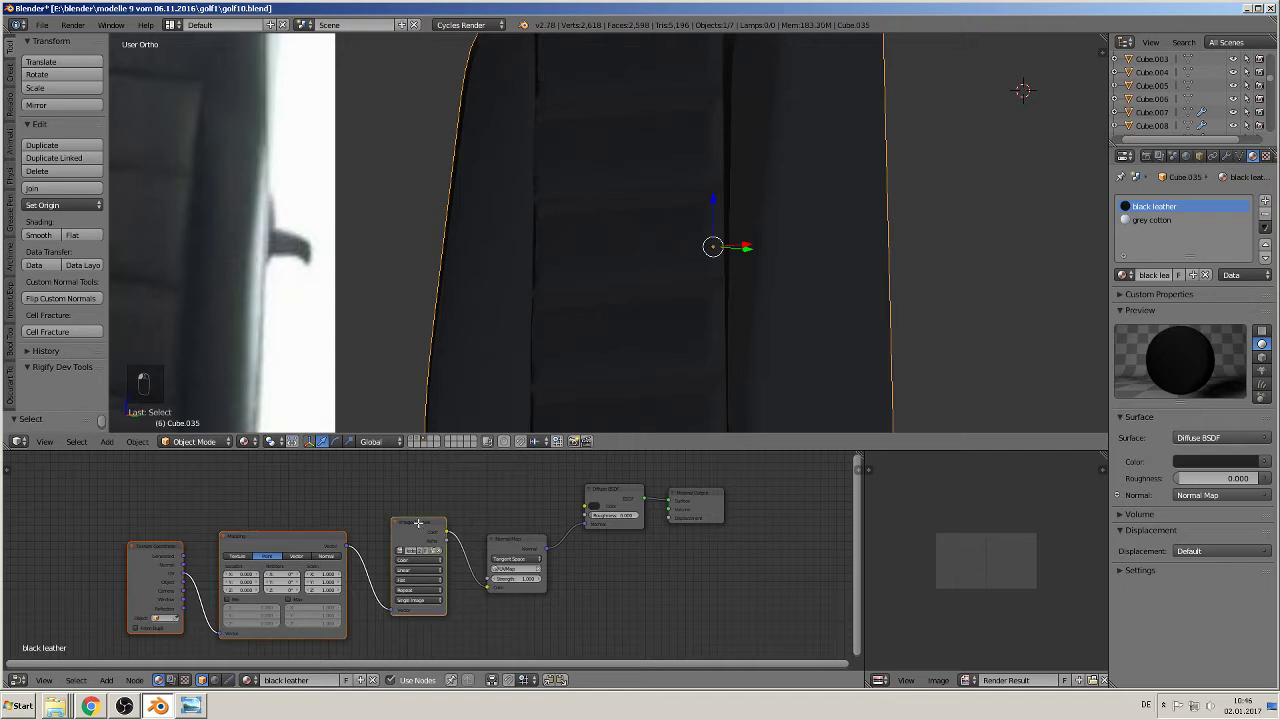
{"action": "right_click", "coordinate": [518, 552], "text": "shift"}
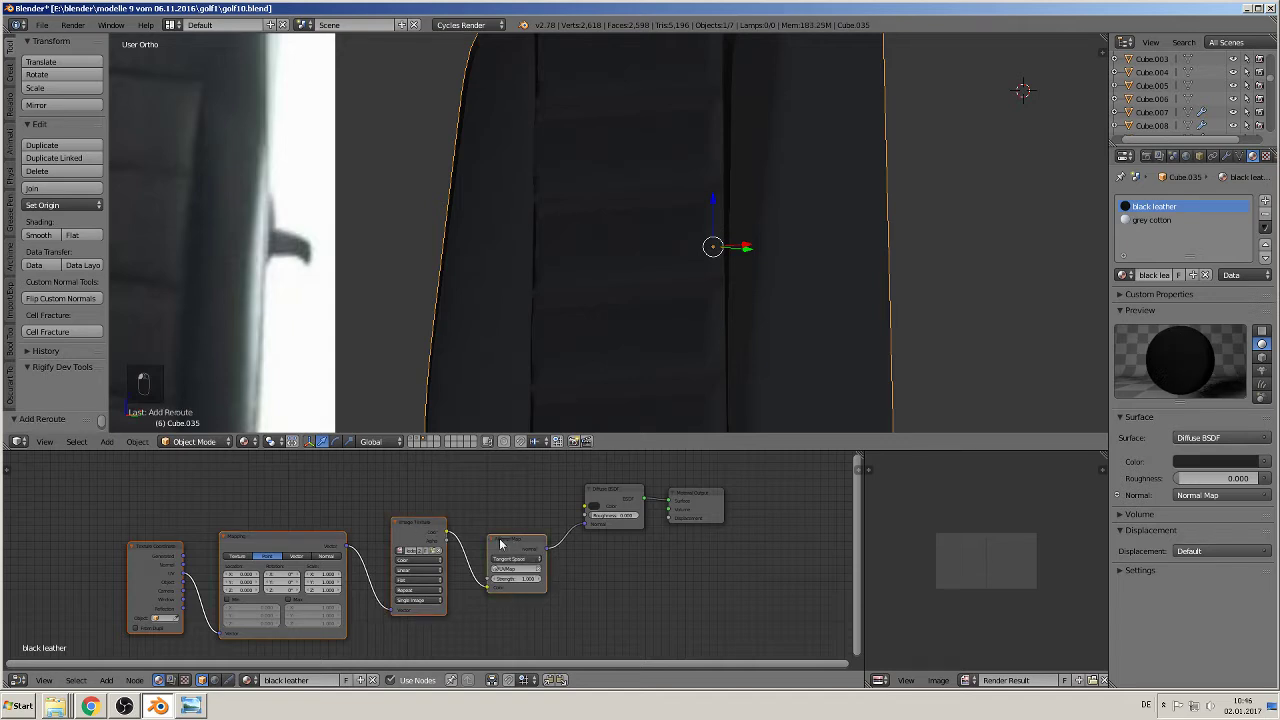
{"action": "key", "text": "ctrl+c"}
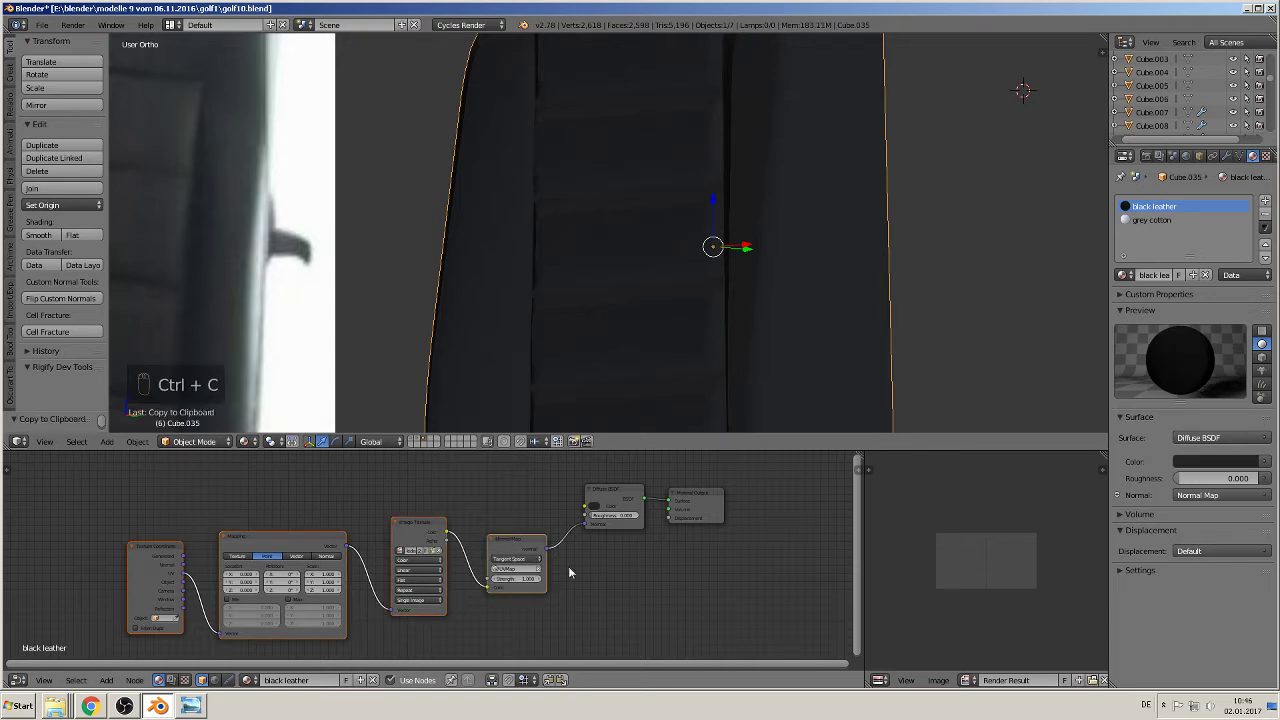
{"action": "left_click", "coordinate": [1157, 220]}
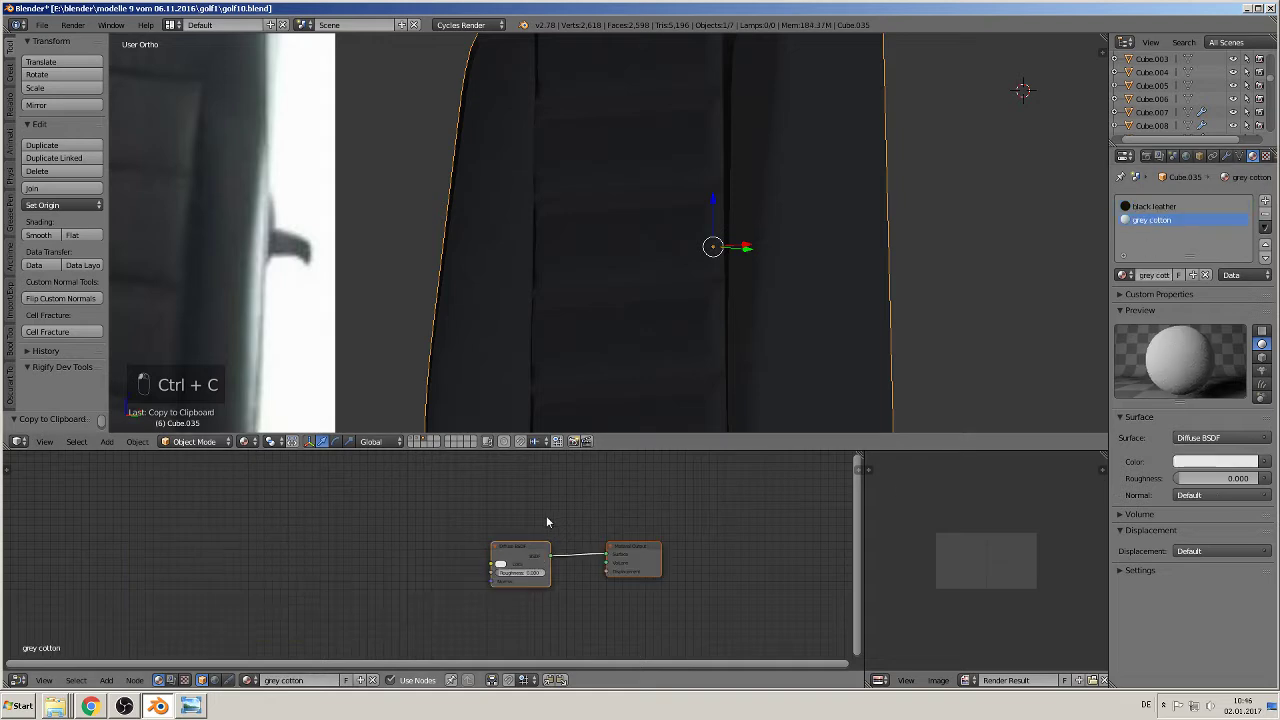
{"action": "key", "text": "ctrl+v"}
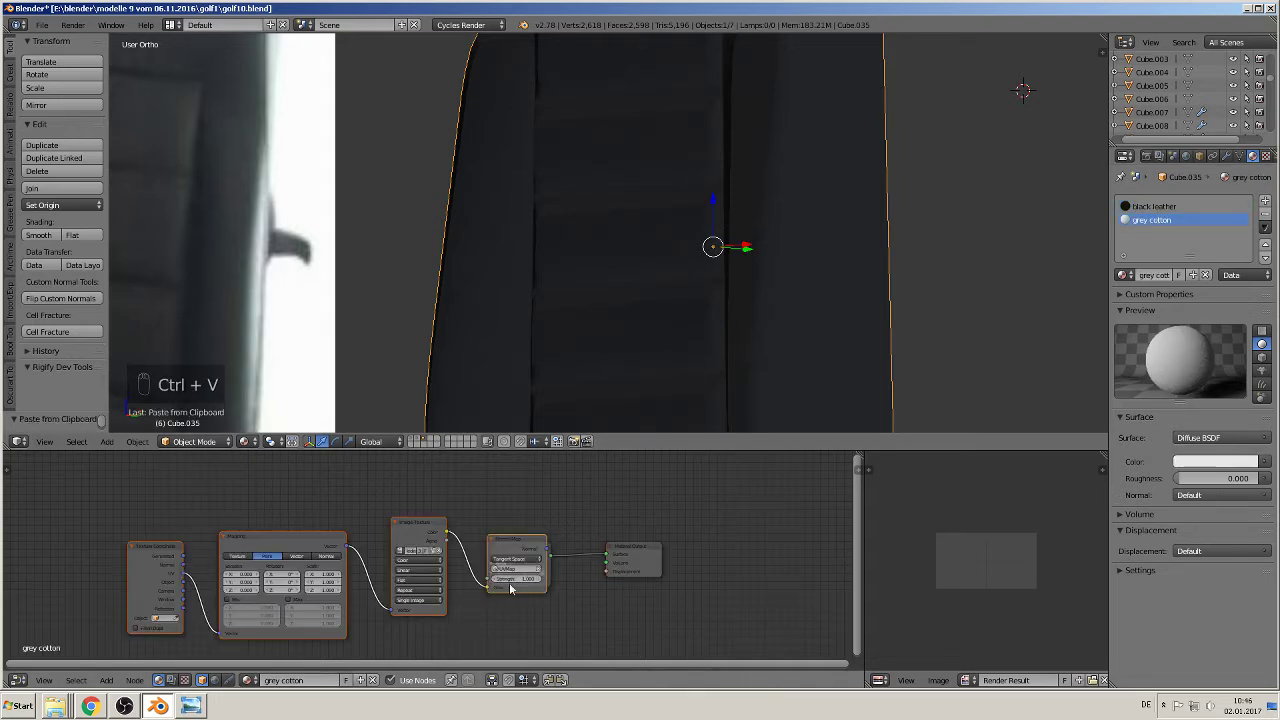
Step: Spread out the overlapping grey cotton nodes and link the Normal Map's Normal output to the Diffuse BSDF's Normal input
{"action": "left_click", "coordinate": [525, 542]}
{"action": "left_click_drag", "start_coordinate": [525, 542], "coordinate": [549, 492]}
{"action": "left_click_drag", "start_coordinate": [637, 551], "coordinate": [709, 529]}
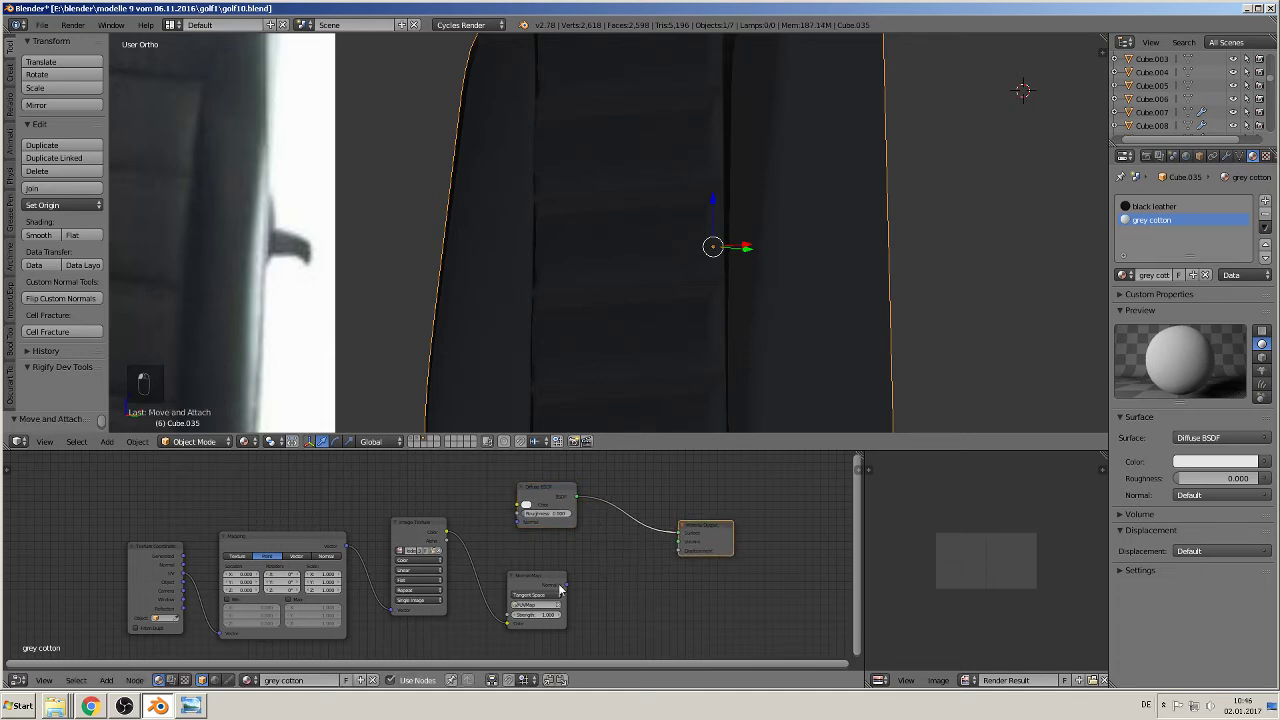
{"action": "left_click", "coordinate": [530, 577]}
{"action": "left_click_drag", "start_coordinate": [530, 577], "coordinate": [499, 546]}
{"action": "left_click_drag", "start_coordinate": [548, 496], "coordinate": [703, 509]}
{"action": "scroll", "coordinate": [624, 582], "scroll_direction": "up", "scroll_amount": 3}
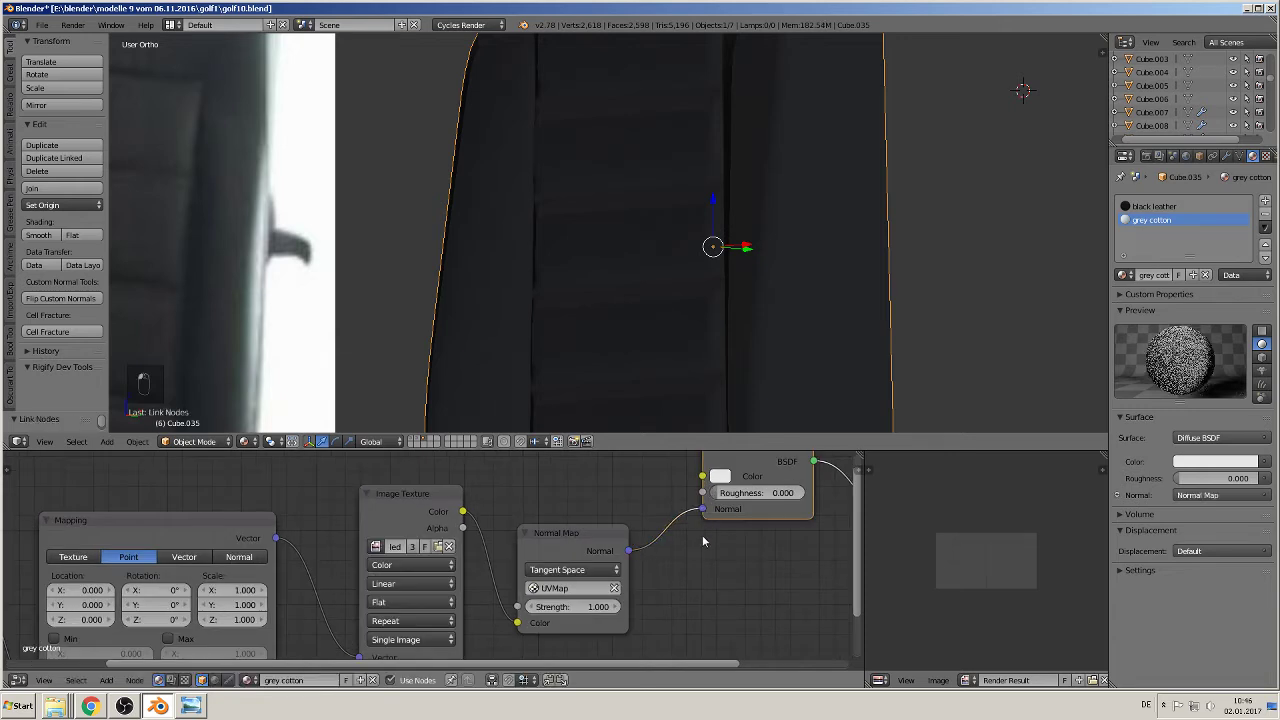
{"action": "middle_click_drag", "start_coordinate": [698, 543], "coordinate": [649, 573]}
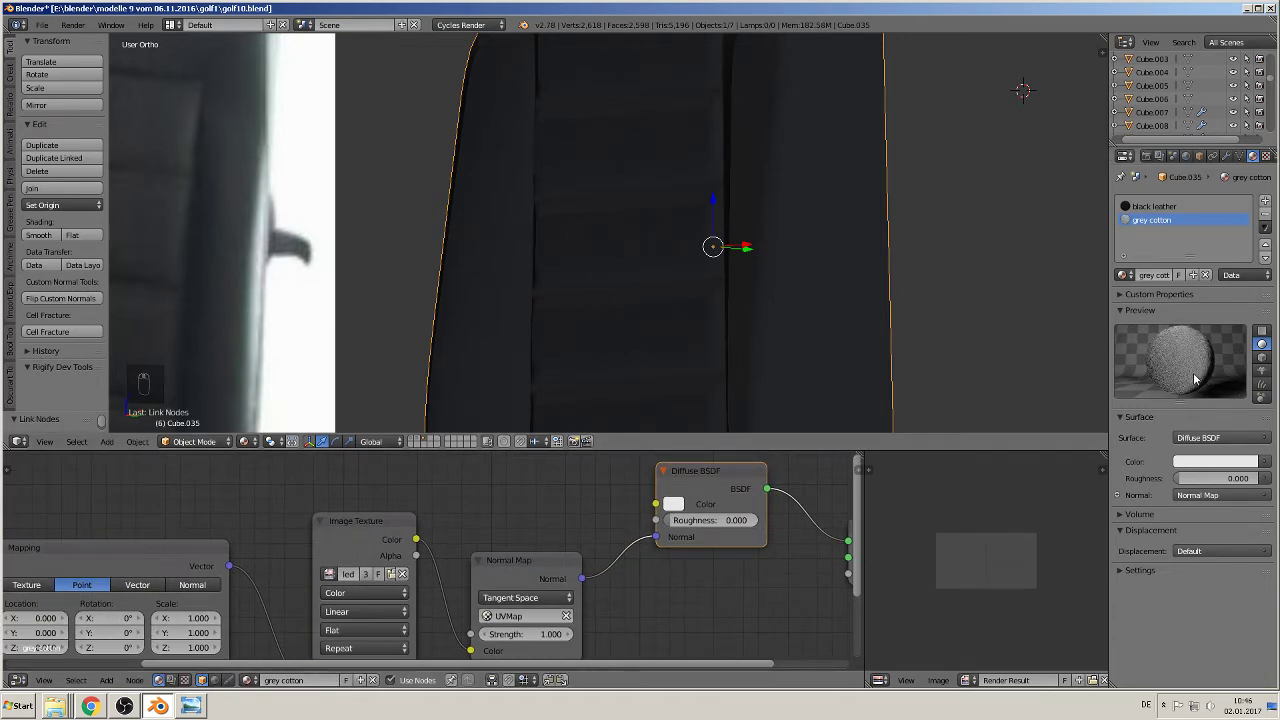
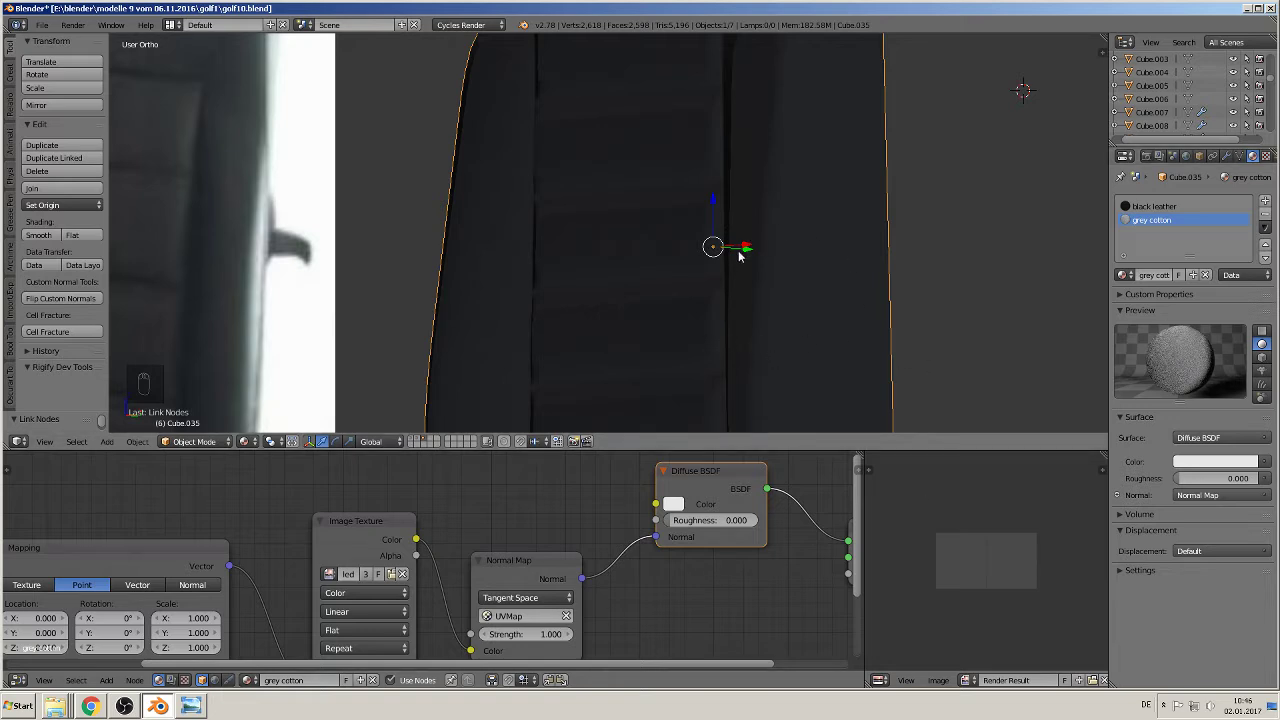
Step: Load 01_NM.jpg from the textur folder into the grey cotton material's Image Texture node
{"action": "left_click", "coordinate": [392, 575]}
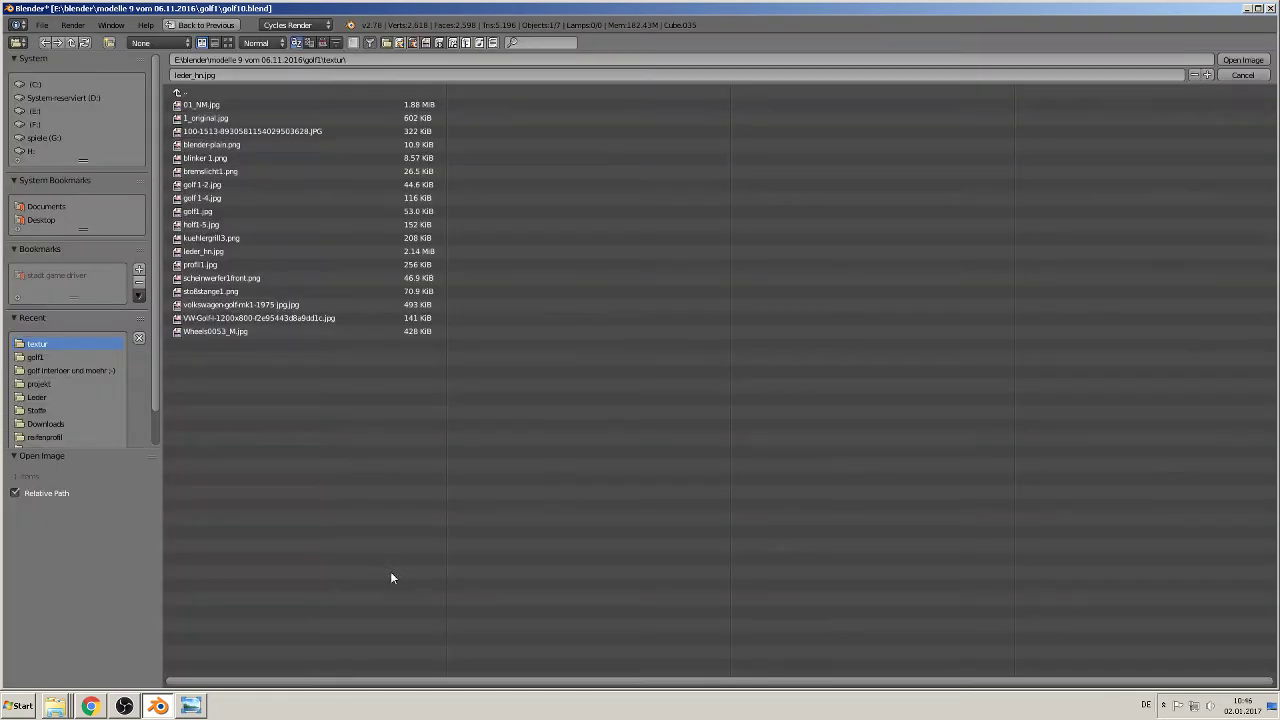
{"action": "left_click", "coordinate": [229, 43]}
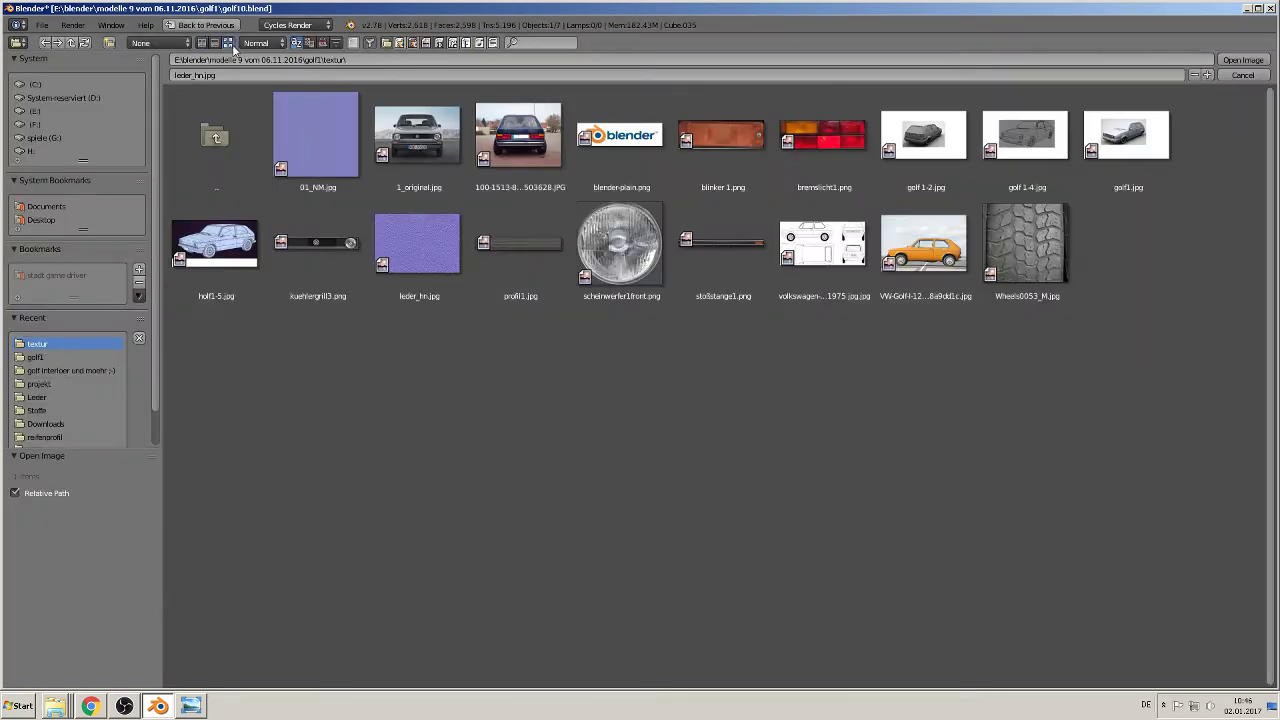
{"action": "double_click", "coordinate": [332, 121]}
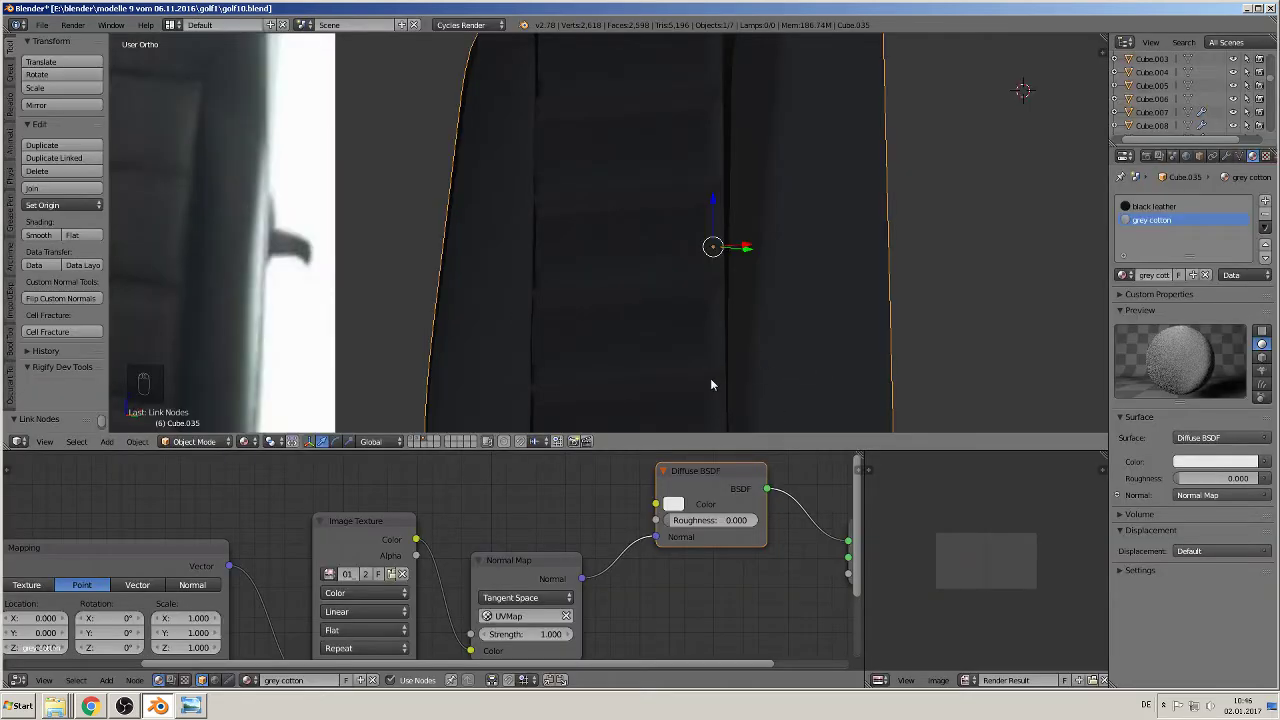
{"action": "scroll", "coordinate": [737, 368], "scroll_direction": "up", "scroll_amount": 8}
{"action": "scroll", "coordinate": [741, 369], "scroll_direction": "down", "scroll_amount": 8}
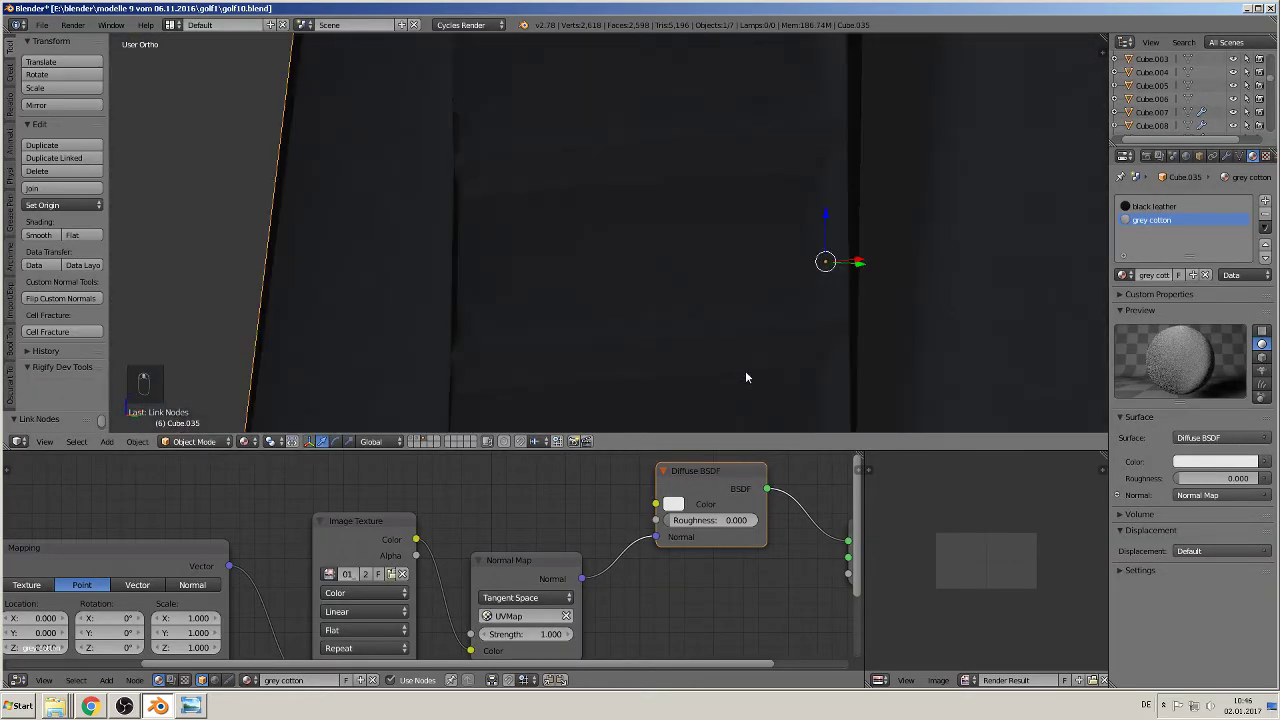
Step: Assign the grey cotton material to the backrest's central strip of faces, including the narrow faces bordering it
{"action": "key", "text": "Tab"}
{"action": "middle_click_drag", "start_coordinate": [749, 331], "coordinate": [772, 356]}
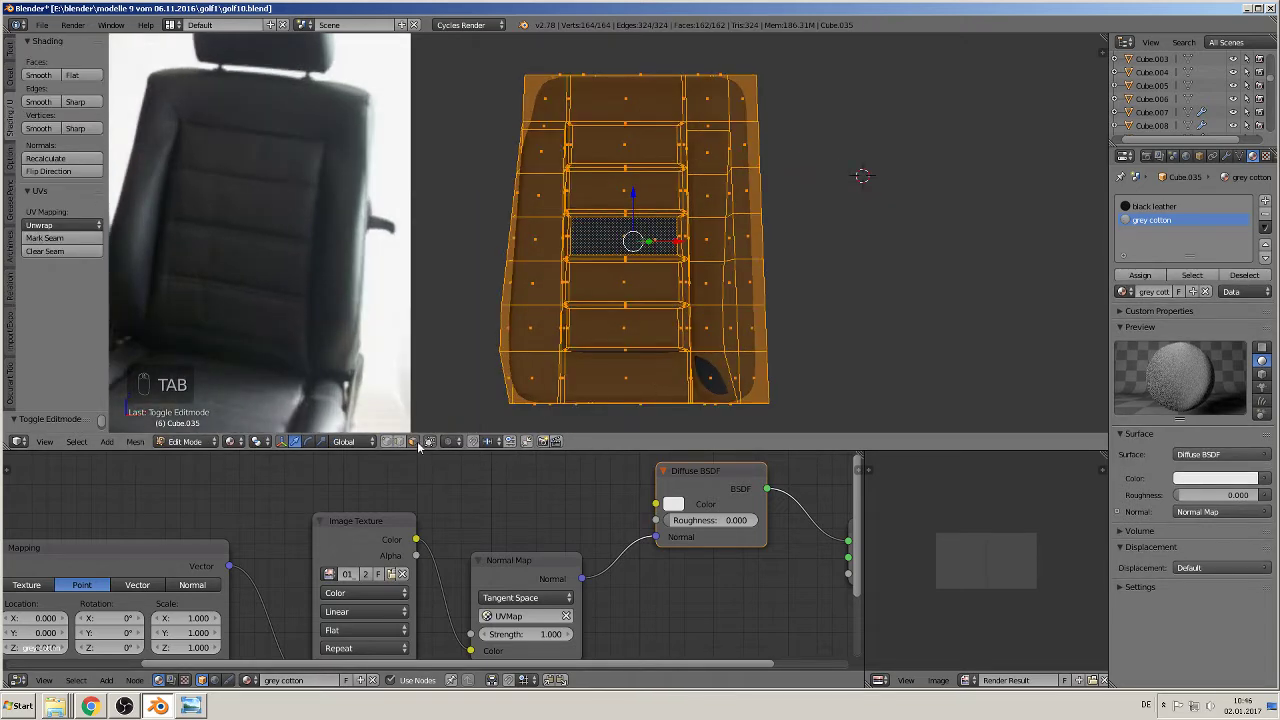
{"action": "right_click", "coordinate": [628, 334], "text": "alt"}
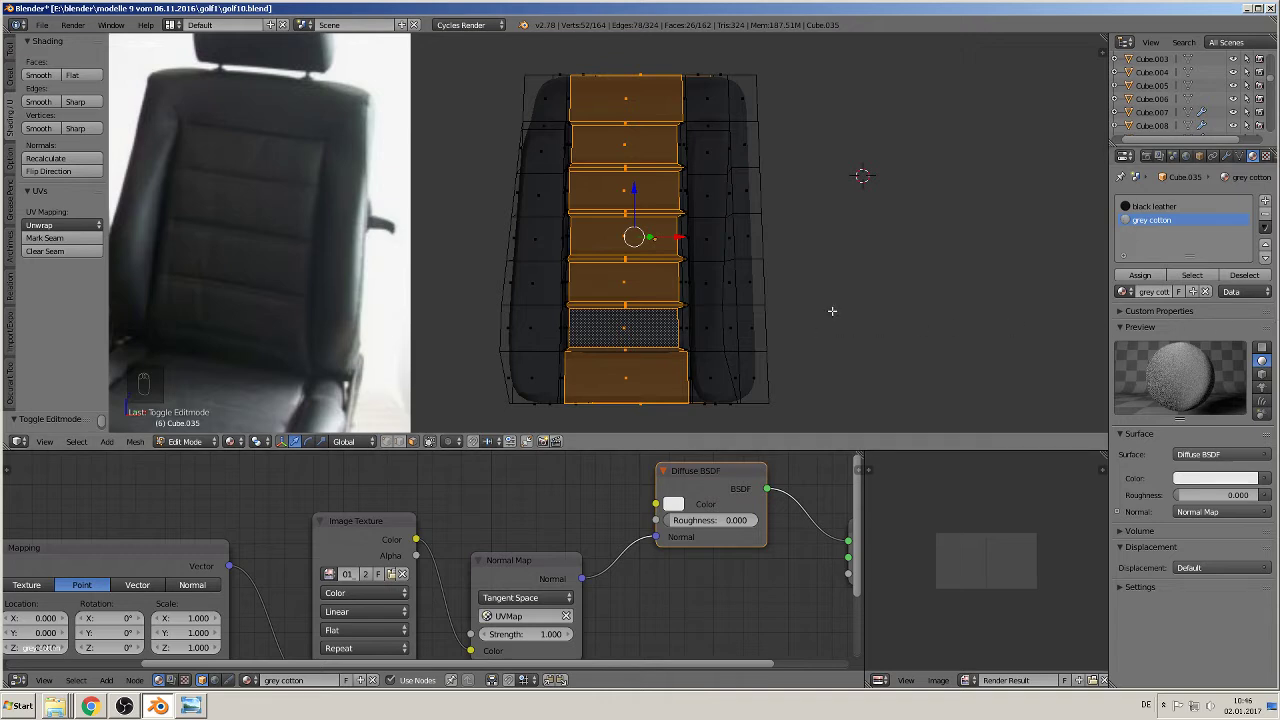
{"action": "key", "text": "ctrl+KP_Add"}
{"action": "key", "text": "ctrl+KP_Add"}
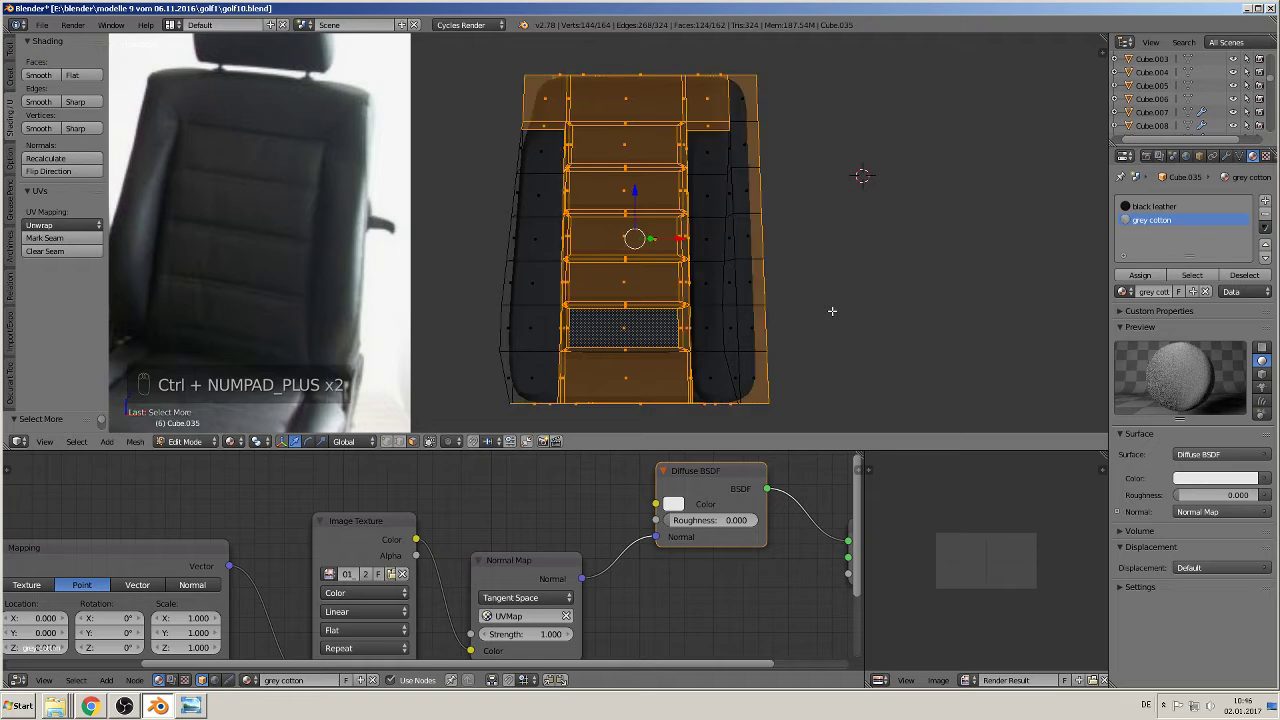
{"action": "key", "text": "ctrl+KP_Subtract"}
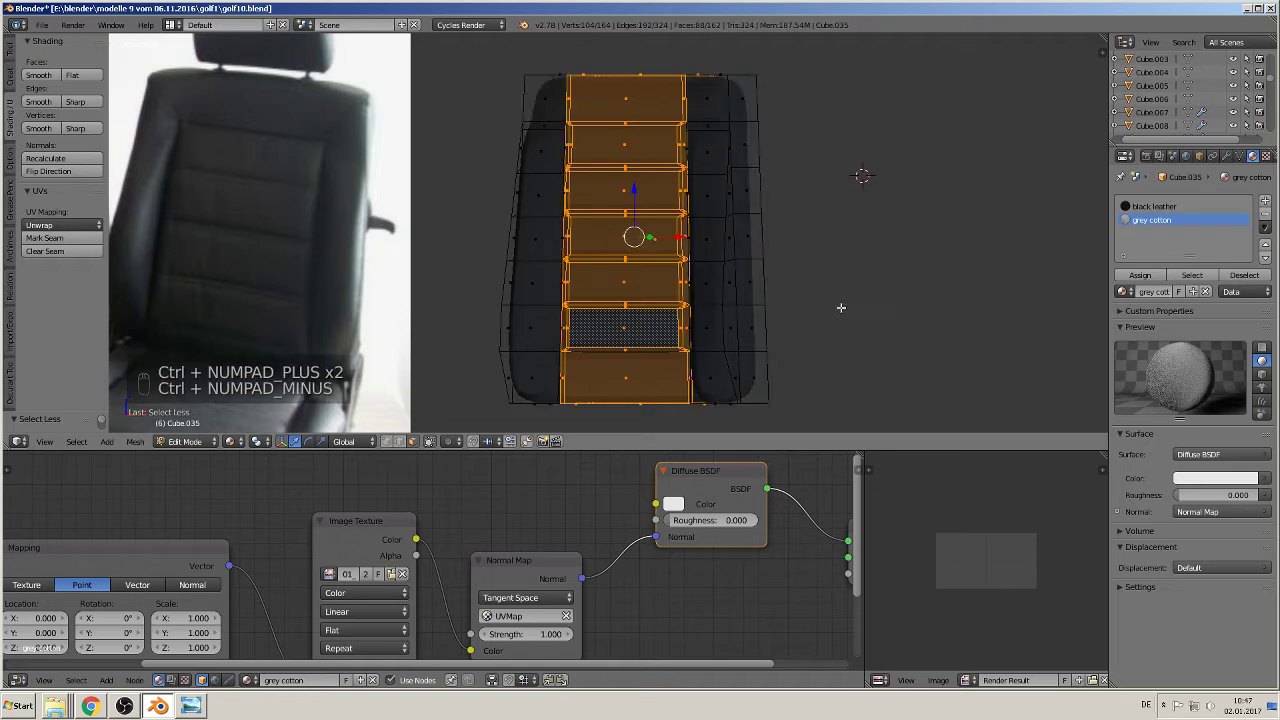
{"action": "middle_click_drag", "start_coordinate": [723, 323], "coordinate": [709, 337]}
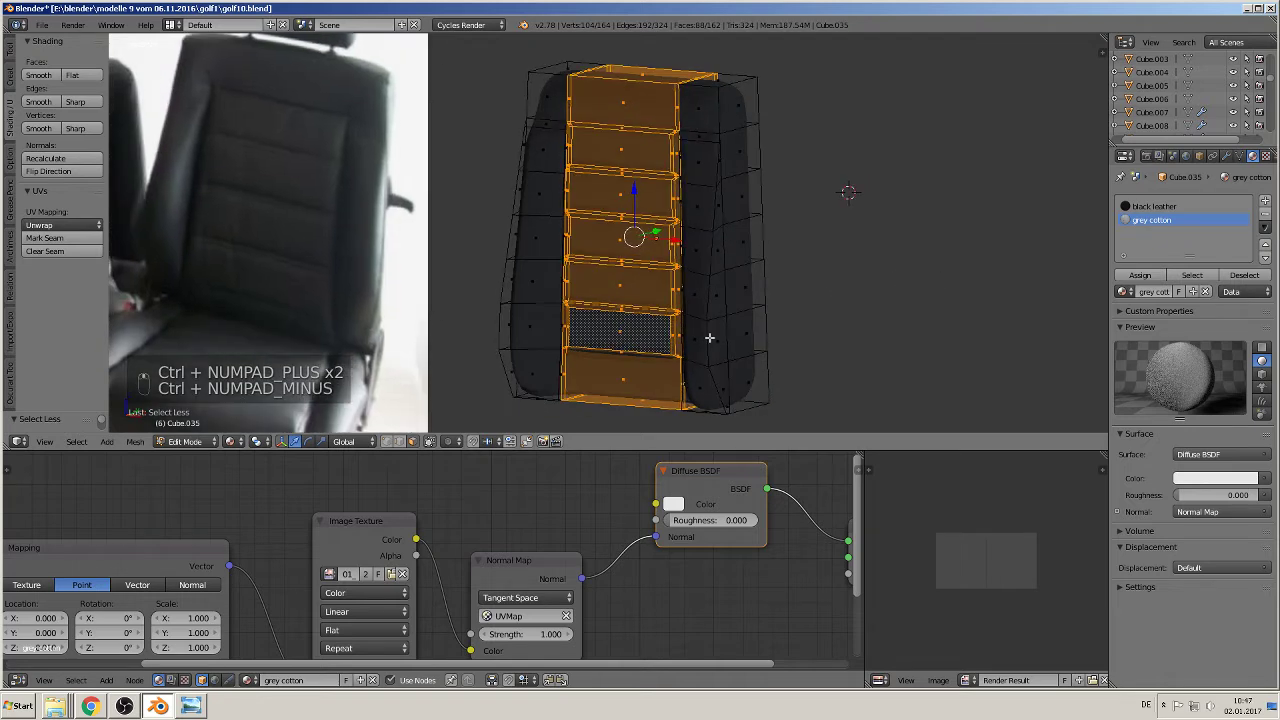
{"action": "left_click", "coordinate": [1143, 276]}
{"action": "left_click", "coordinate": [1140, 276]}
Step: Examine the cotton normal map on the backrest's centre panels up close and from several angles
{"action": "scroll", "coordinate": [770, 290], "scroll_direction": "up", "scroll_amount": 6}
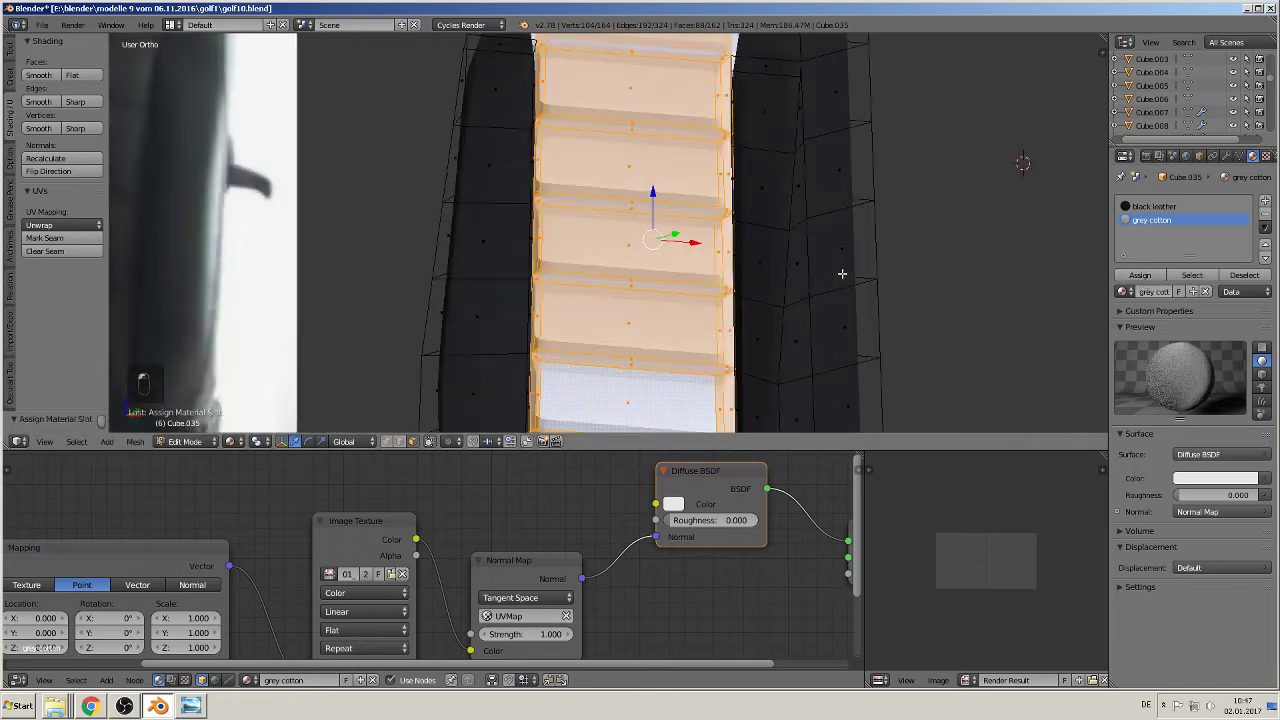
{"action": "key", "text": "Tab"}
{"action": "scroll", "coordinate": [772, 285], "scroll_direction": "up", "scroll_amount": 8}
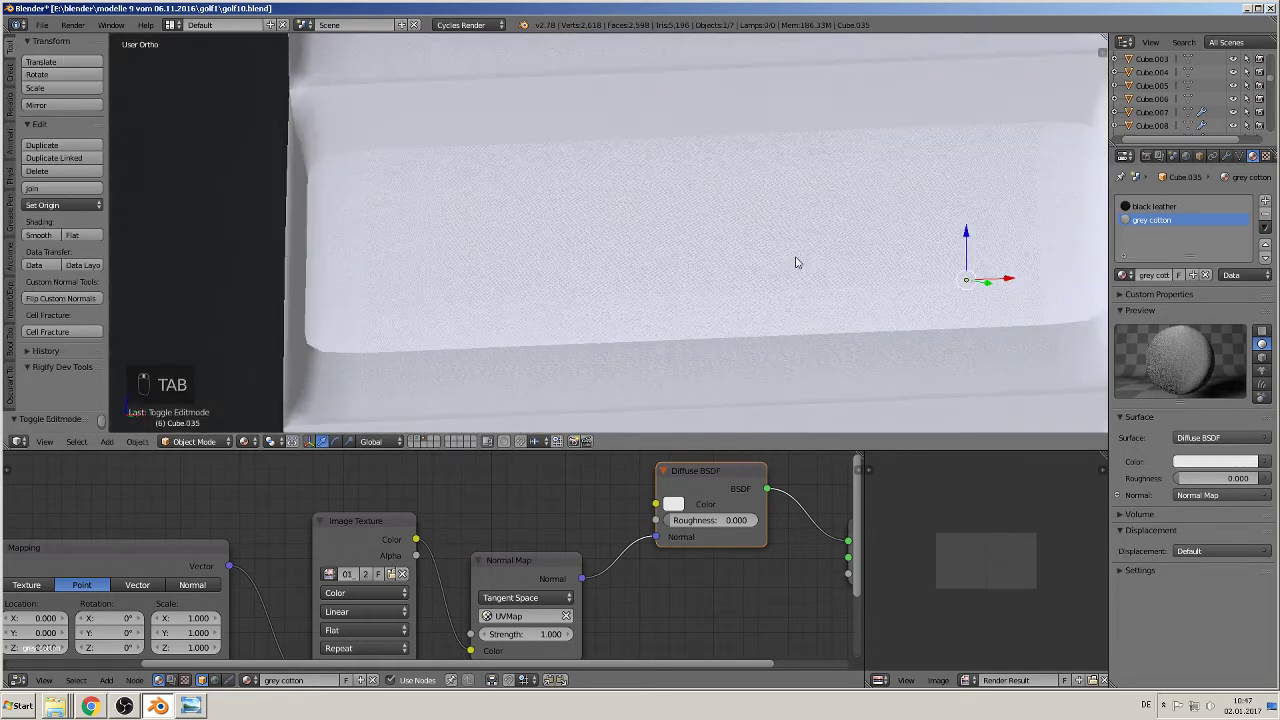
{"action": "scroll", "coordinate": [770, 275], "scroll_direction": "down", "scroll_amount": 6}
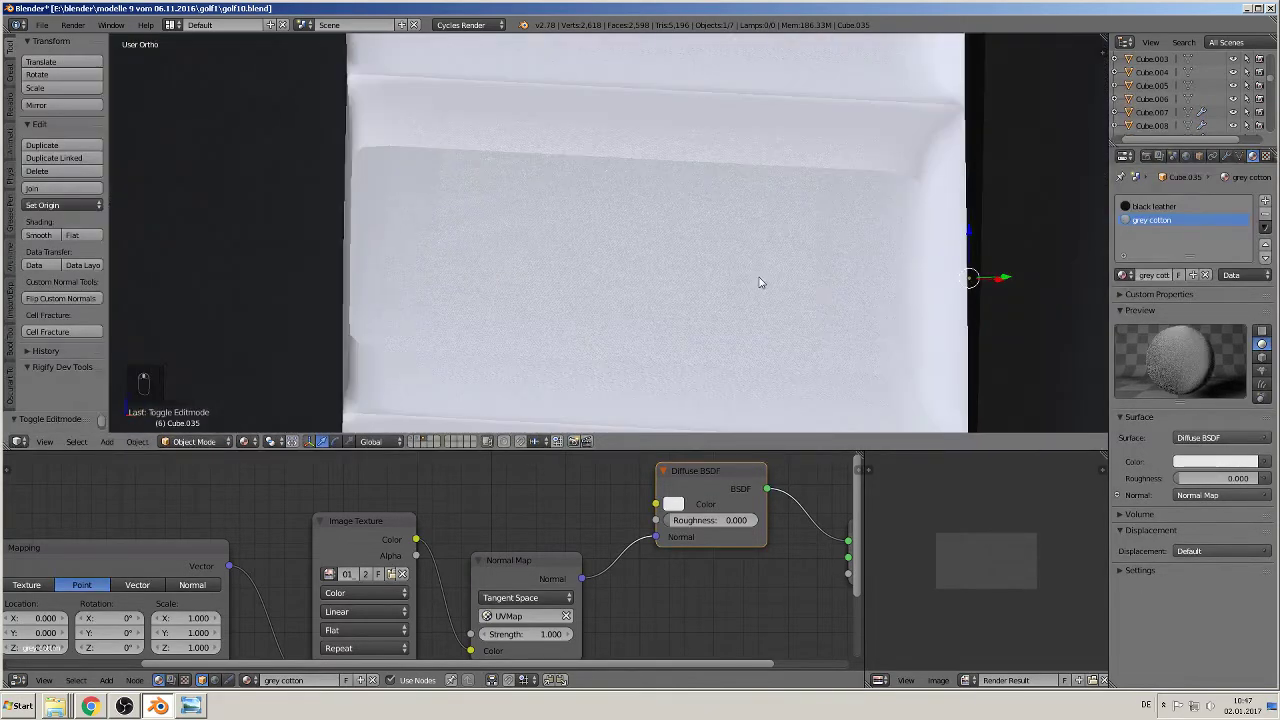
{"action": "scroll", "coordinate": [746, 255], "scroll_direction": "down", "scroll_amount": 6}
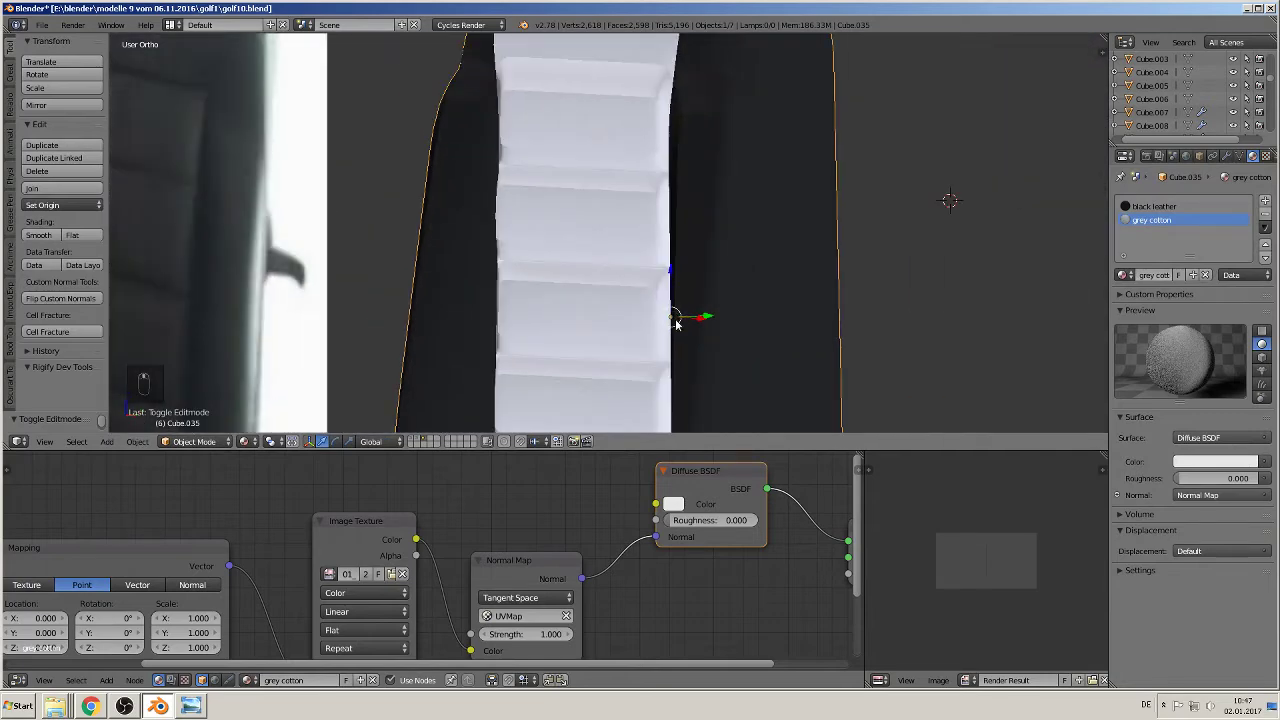
{"action": "scroll", "coordinate": [608, 300], "scroll_direction": "down", "scroll_amount": 6}
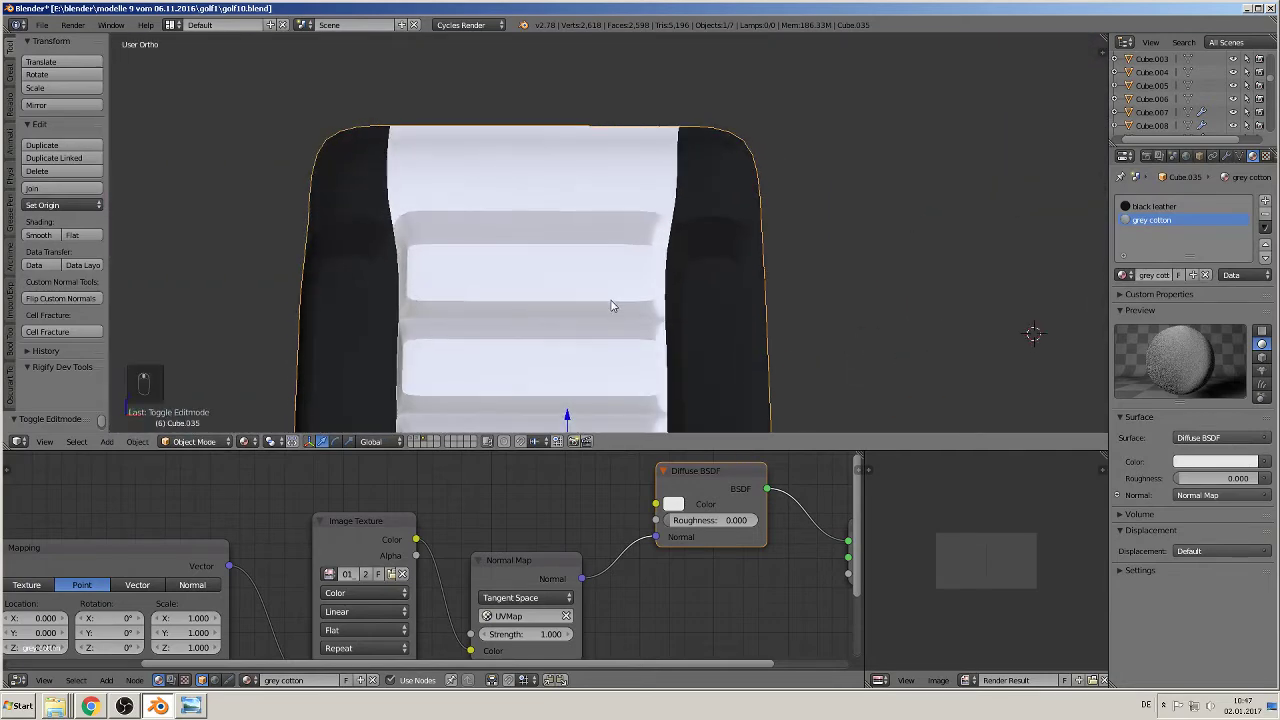
{"action": "middle_click_drag", "start_coordinate": [624, 275], "coordinate": [671, 376]}
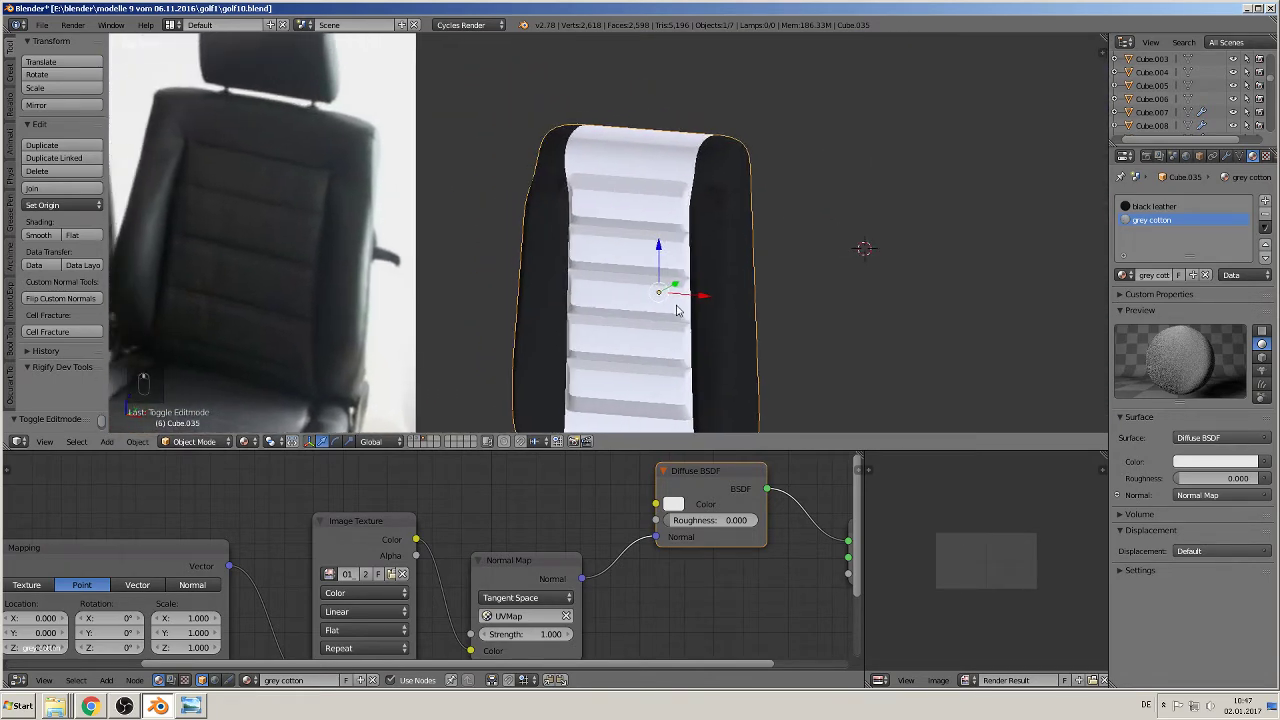
{"action": "middle_click_drag", "start_coordinate": [676, 306], "coordinate": [645, 342]}
Step: Assign the black leather material to the face loops over the backrest's top and around its upper edge
{"action": "scroll", "coordinate": [719, 215], "scroll_direction": "up", "scroll_amount": 2}
{"action": "key", "text": "Tab"}
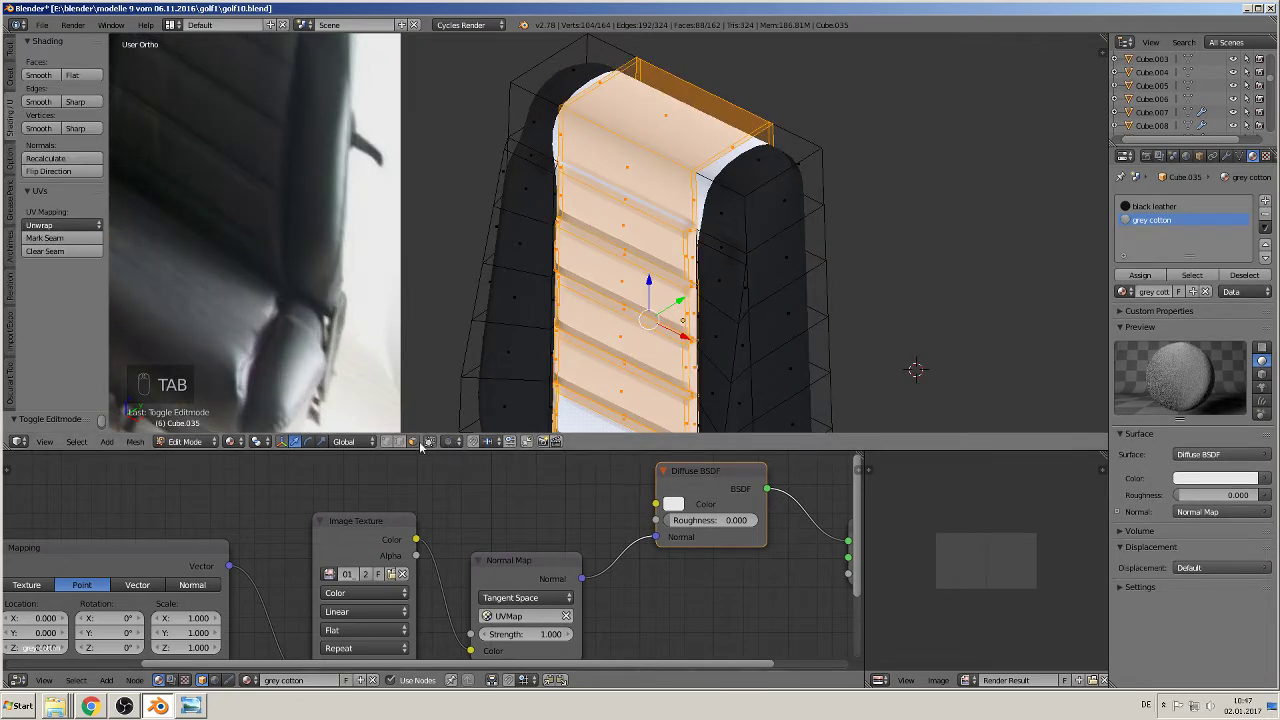
{"action": "right_click", "coordinate": [736, 148]}
{"action": "key", "text": "l"}
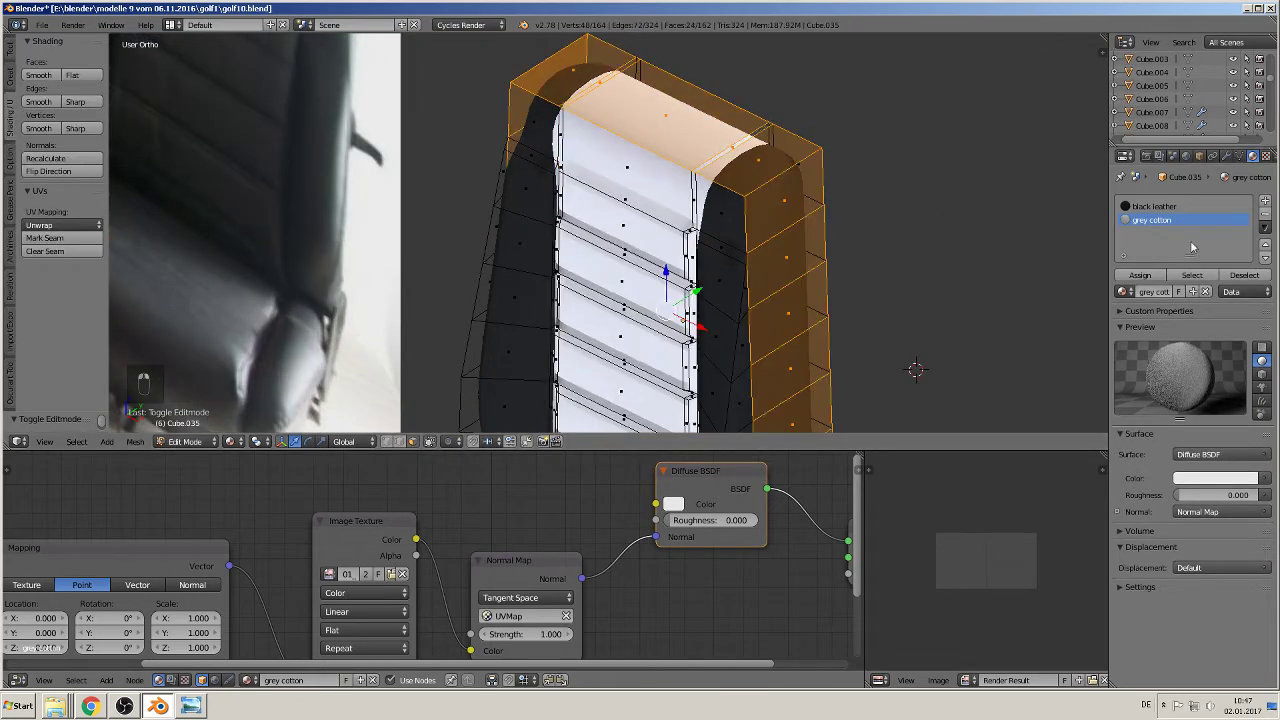
{"action": "left_click", "coordinate": [1153, 206]}
{"action": "left_click", "coordinate": [1159, 276]}
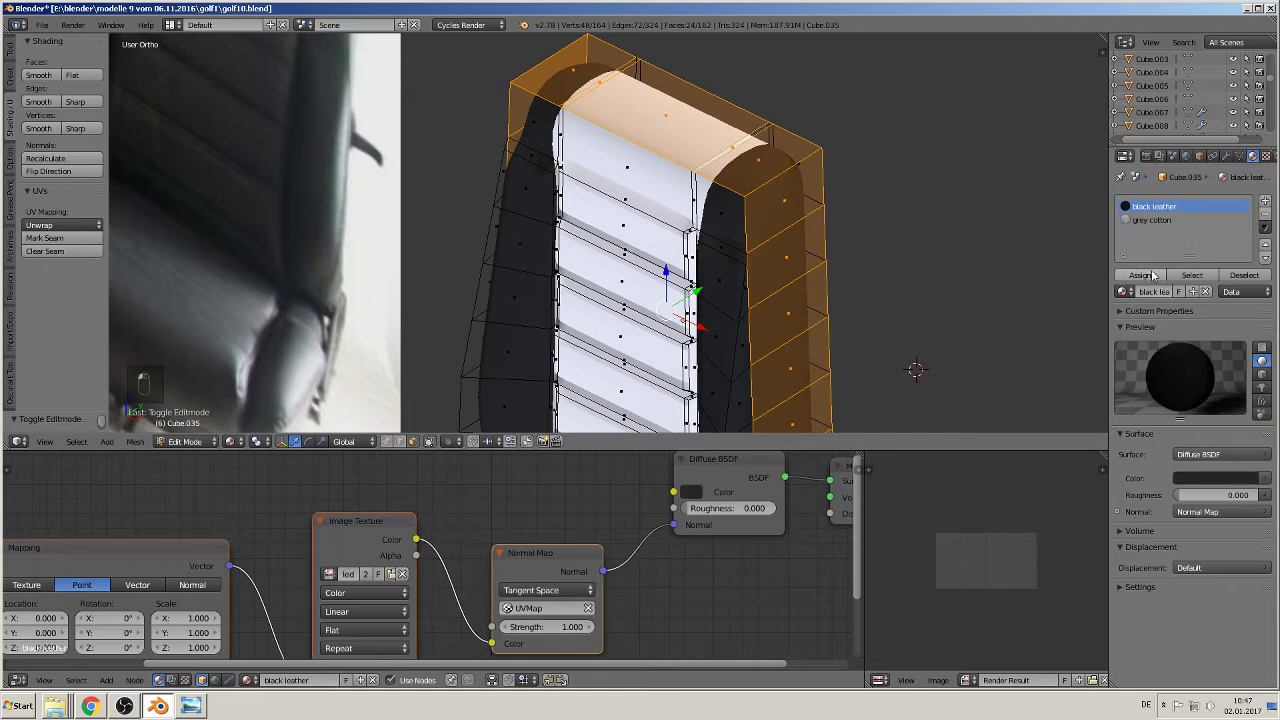
{"action": "left_click", "coordinate": [1153, 276]}
{"action": "right_click", "coordinate": [559, 148], "text": "alt"}
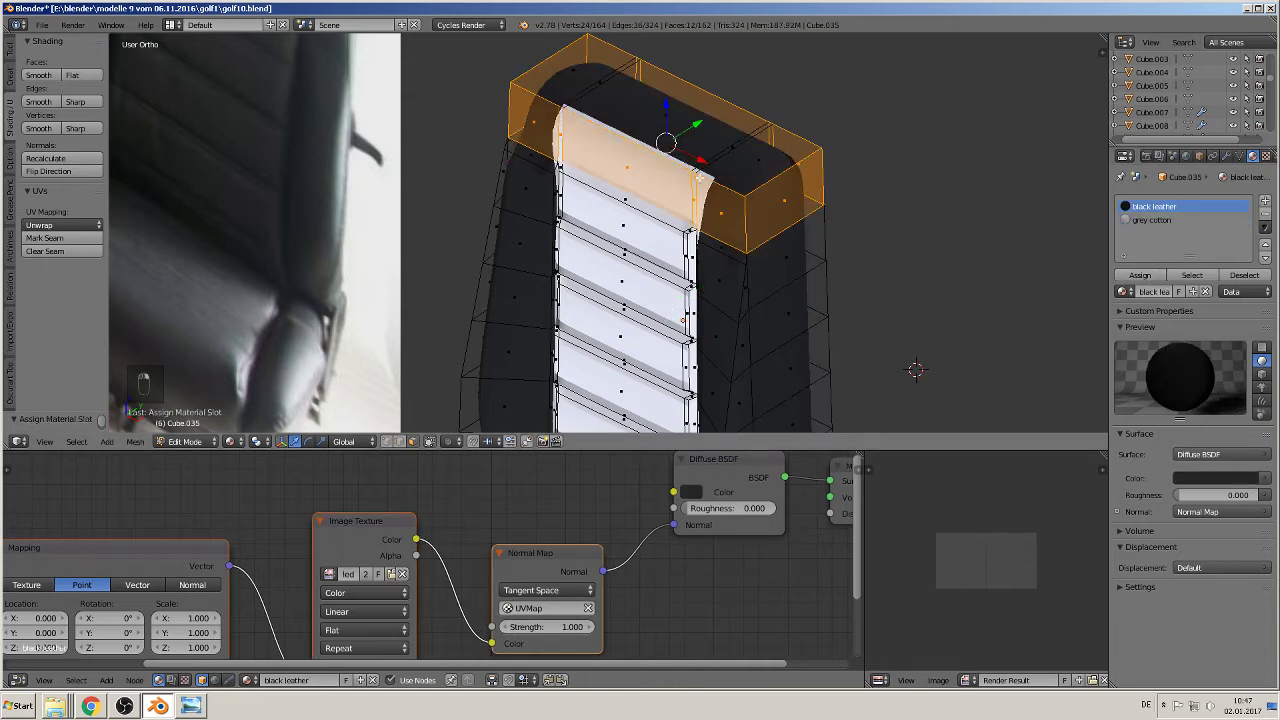
{"action": "key", "text": "Tab"}
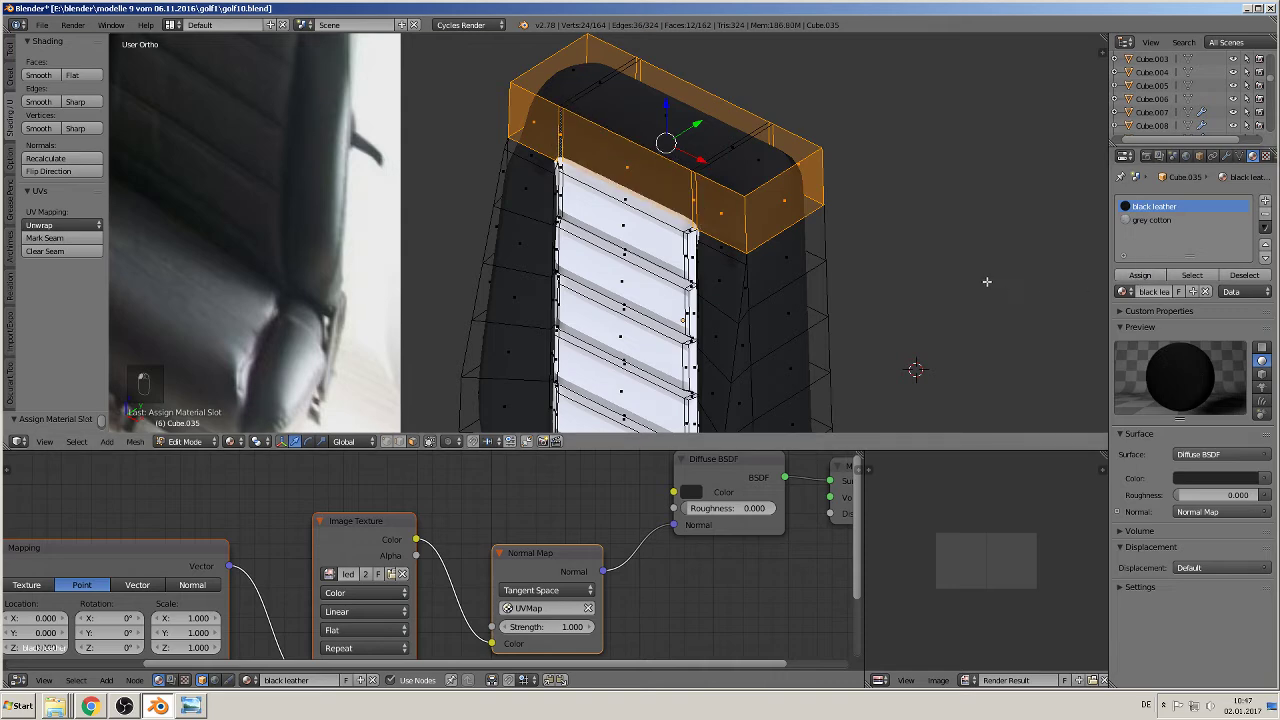
Step: Assign the black leather material to the faces on the rear side of the backrest
{"action": "mouse_move", "coordinate": [986, 277]}
{"action": "middle_mouse_down"}
{"action": "mouse_move", "coordinate": [908, 297]}
{"action": "mouse_move", "coordinate": [935, 246]}
{"action": "mouse_move", "coordinate": [880, 313]}
{"action": "mouse_move", "coordinate": [820, 308]}
{"action": "mouse_move", "coordinate": [708, 330]}
{"action": "mouse_move", "coordinate": [715, 247]}
{"action": "mouse_move", "coordinate": [632, 287]}
{"action": "middle_mouse_up"}
{"action": "key", "text": "Tab"}
{"action": "key", "text": "a"}
{"action": "key", "text": "a"}
{"action": "key", "text": "a"}
{"action": "key", "text": "c"}
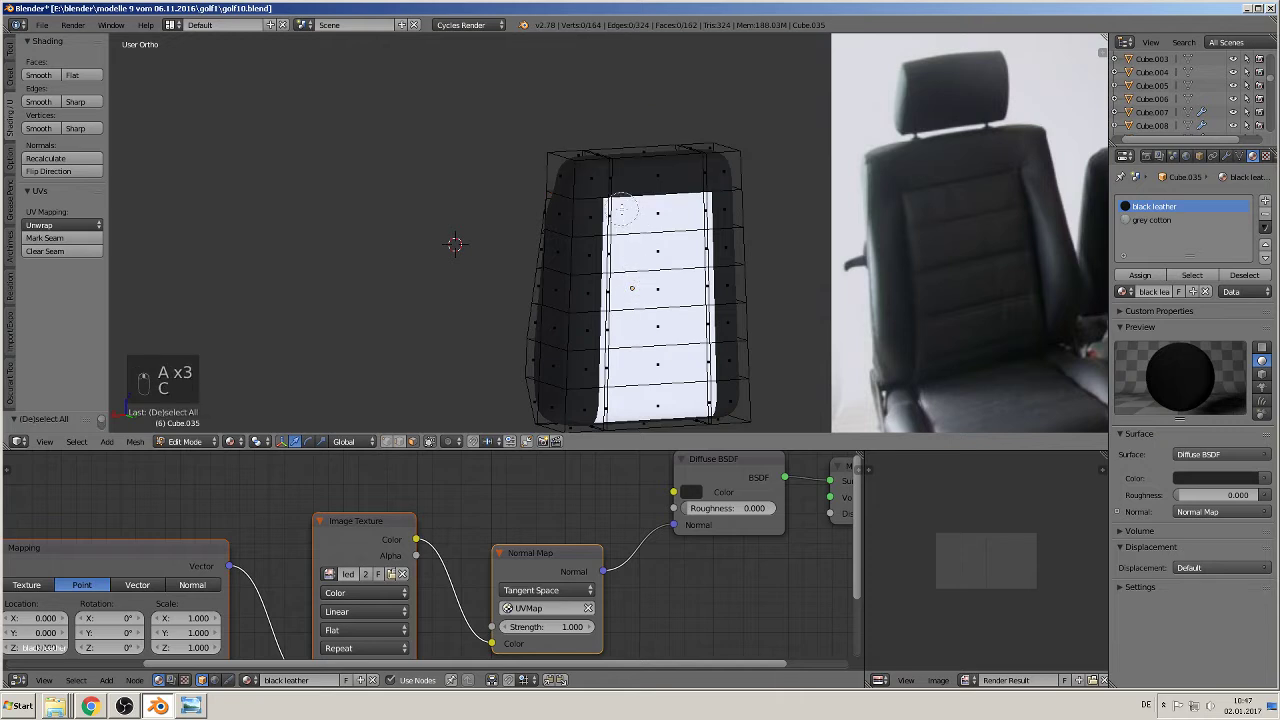
{"action": "mouse_move", "coordinate": [621, 208]}
{"action": "left_mouse_down"}
{"action": "mouse_move", "coordinate": [640, 390]}
{"action": "mouse_move", "coordinate": [720, 380]}
{"action": "mouse_move", "coordinate": [697, 278]}
{"action": "mouse_move", "coordinate": [722, 212]}
{"action": "left_mouse_up"}
{"action": "right_click", "coordinate": [722, 212]}
{"action": "left_click", "coordinate": [1140, 275]}
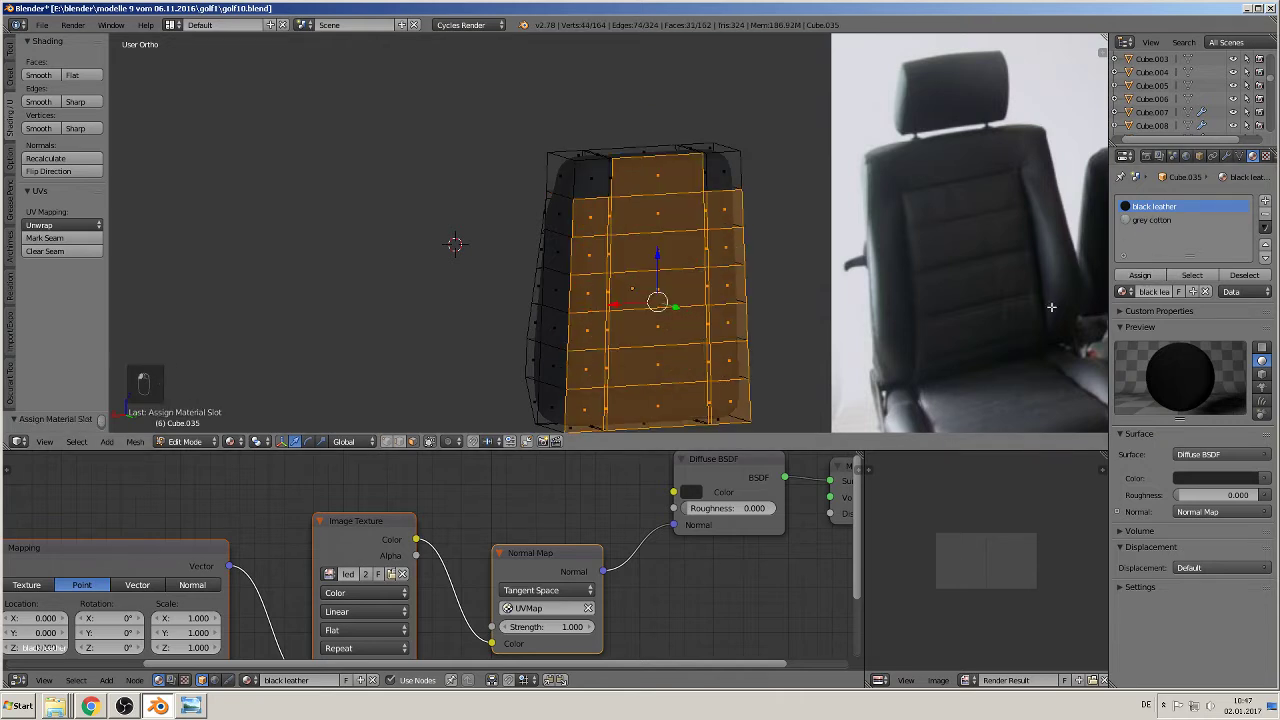
Step: Examine the cotton surface structure on the front of the backrest up close, along with the black leather nodes
{"action": "scroll", "coordinate": [900, 325], "scroll_direction": "down", "scroll_amount": 3}
{"action": "middle_click_drag", "start_coordinate": [797, 326], "coordinate": [665, 330]}
{"action": "key", "text": "Tab"}
{"action": "middle_click_drag", "start_coordinate": [1020, 305], "coordinate": [563, 286]}
{"action": "scroll", "coordinate": [594, 294], "scroll_direction": "up", "scroll_amount": 5}
{"action": "scroll", "coordinate": [607, 326], "scroll_direction": "up", "scroll_amount": 4}
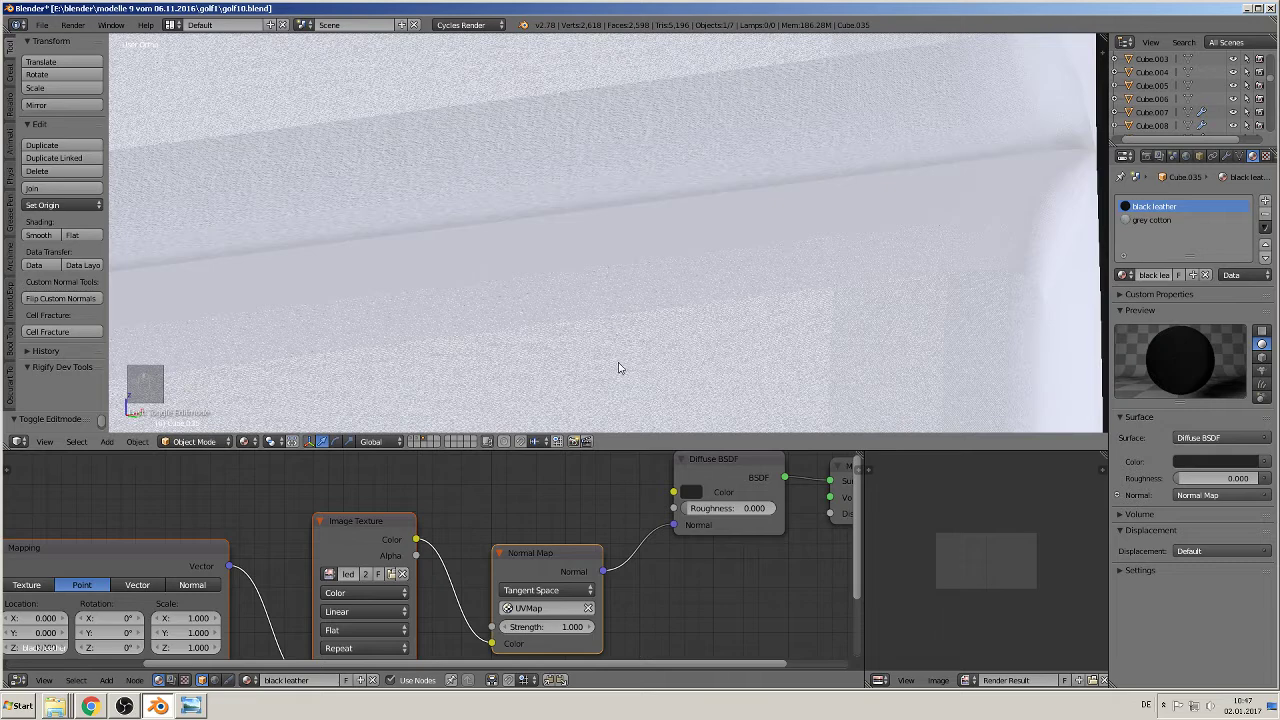
{"action": "scroll", "coordinate": [629, 306], "scroll_direction": "down", "scroll_amount": 4}
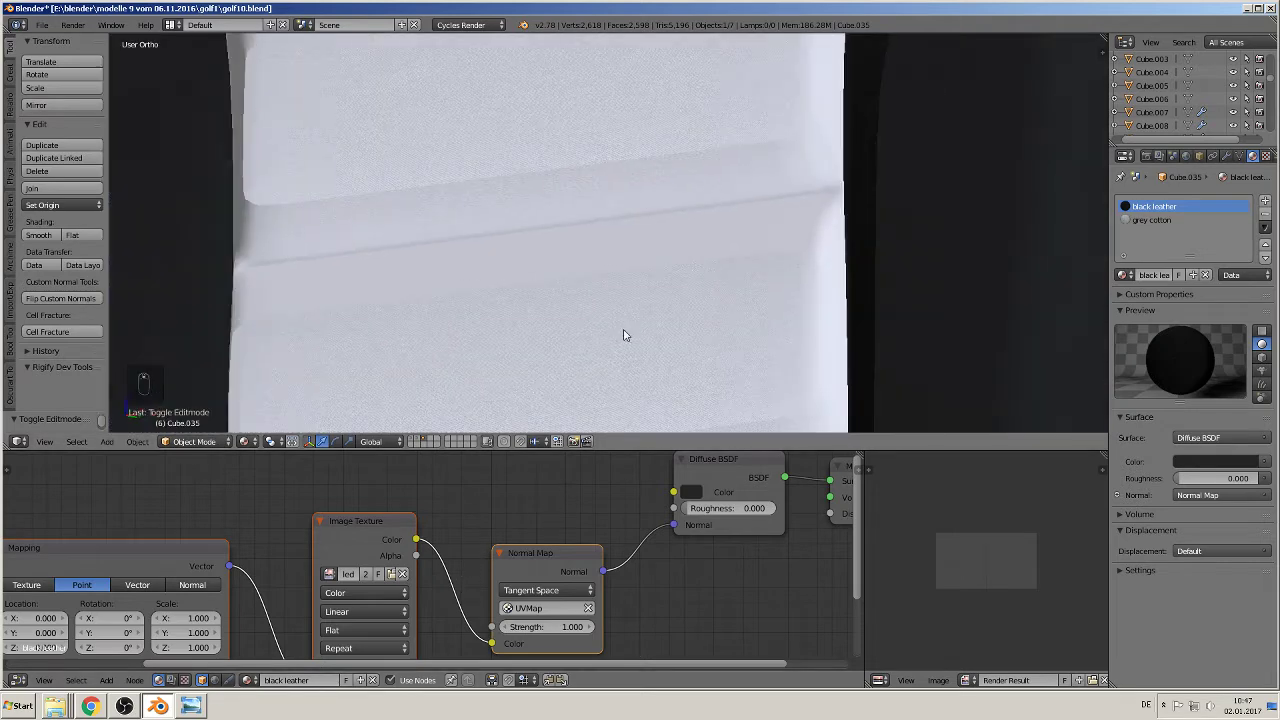
{"action": "scroll", "coordinate": [627, 337], "scroll_direction": "up", "scroll_amount": 3}
{"action": "middle_click_drag", "start_coordinate": [495, 522], "coordinate": [625, 456]}
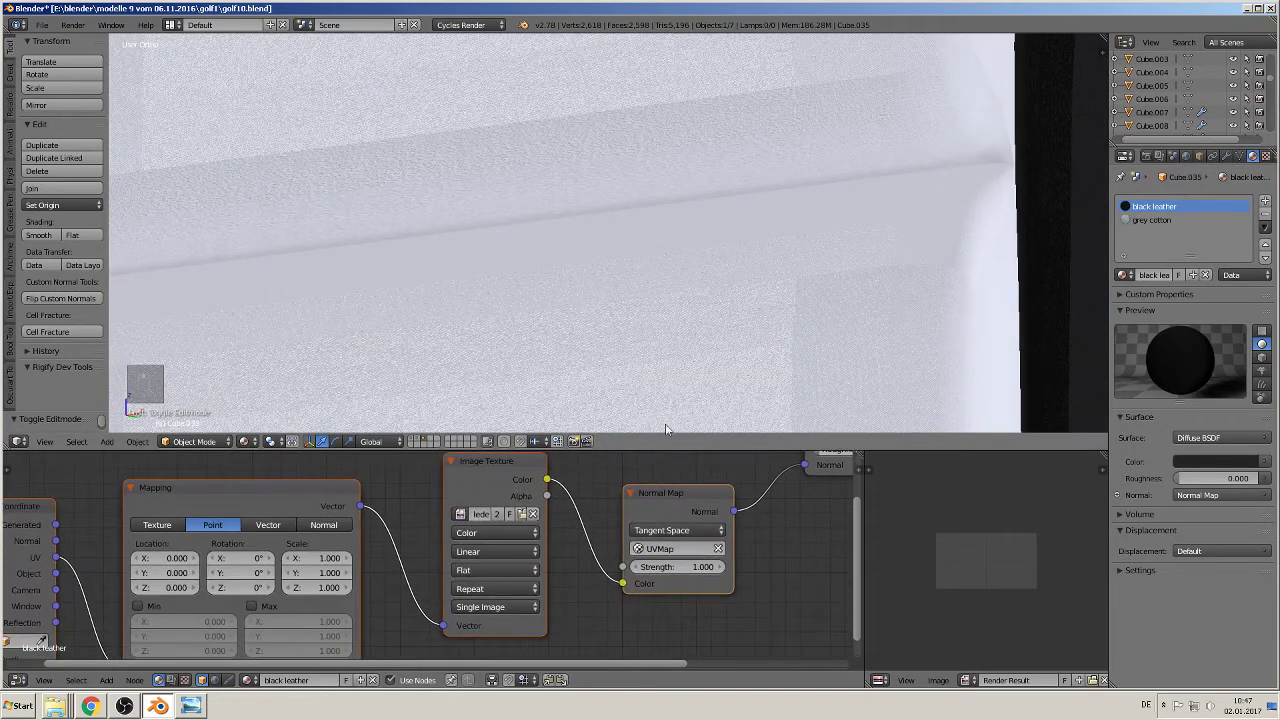
Step: Examine the black leather and grey cotton surface structures on the front of the backrest up close and from a distance
{"action": "scroll", "coordinate": [898, 324], "scroll_direction": "down", "scroll_amount": 3}
{"action": "scroll", "coordinate": [850, 350], "scroll_direction": "down", "scroll_amount": 2}
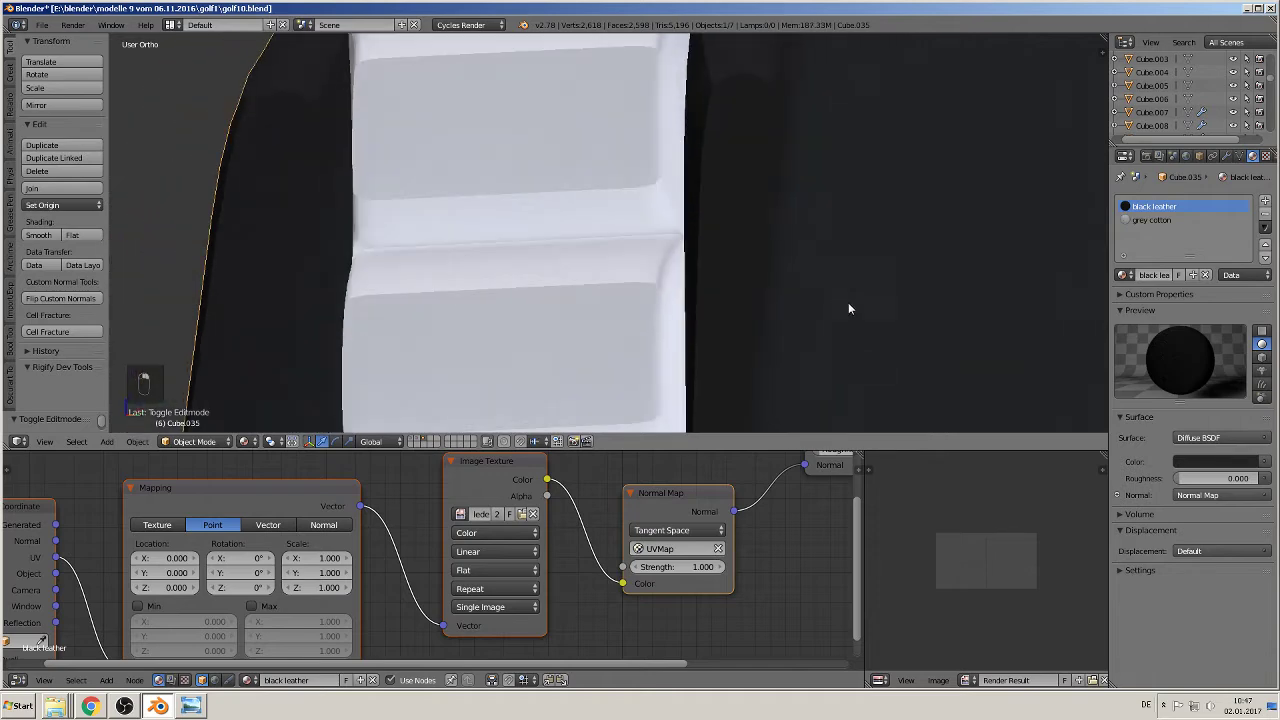
{"action": "middle_click_drag", "start_coordinate": [878, 322], "coordinate": [464, 311], "text": "shift"}
{"action": "scroll", "coordinate": [480, 319], "scroll_direction": "up", "scroll_amount": 4}
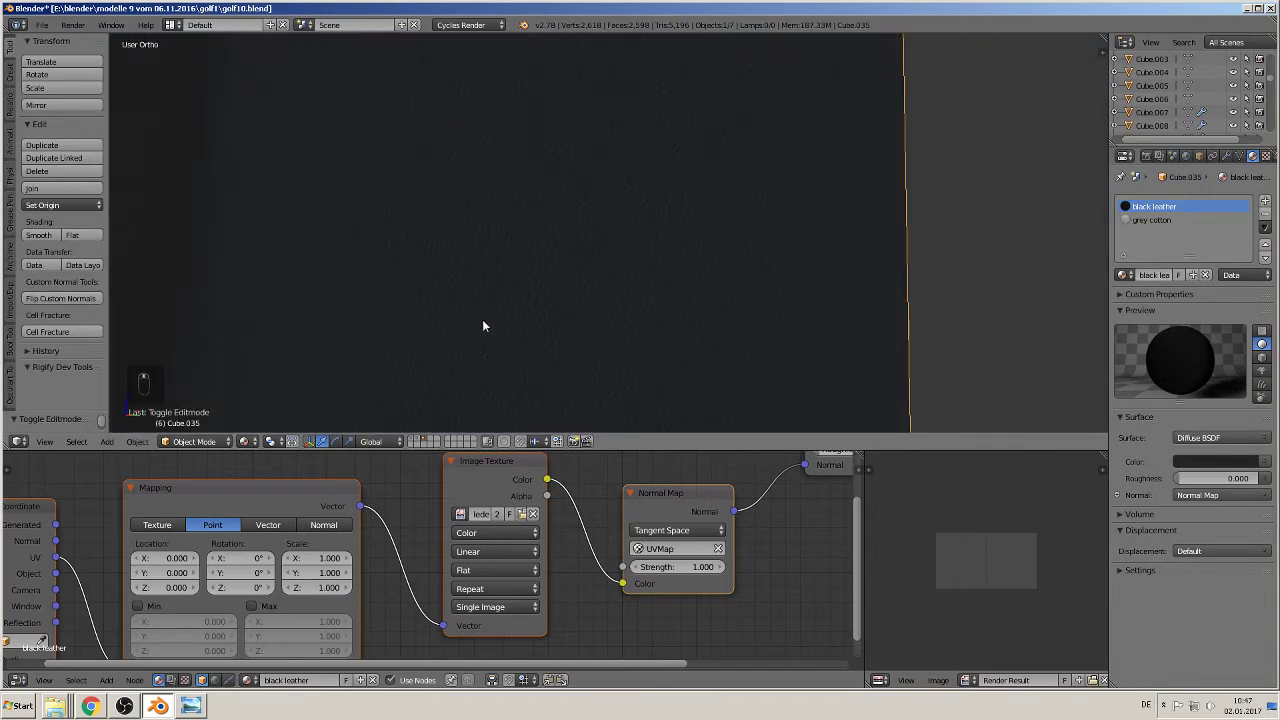
{"action": "scroll", "coordinate": [497, 337], "scroll_direction": "down", "scroll_amount": 5}
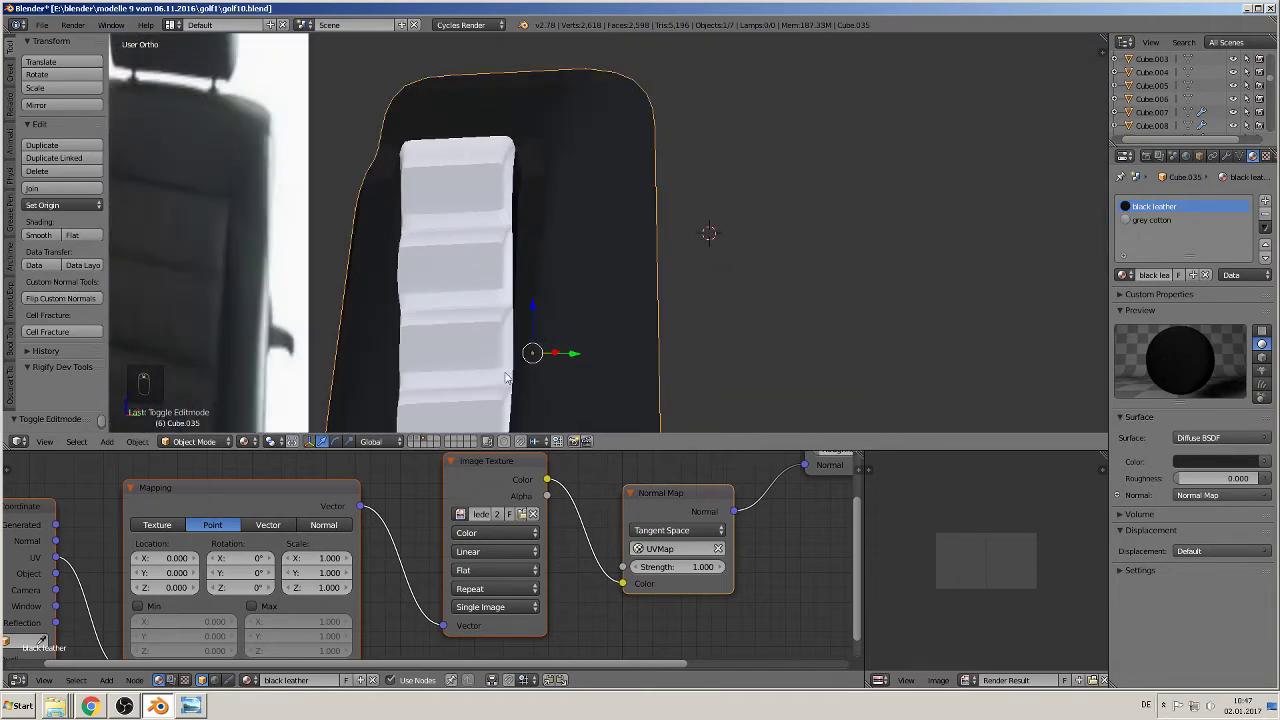
{"action": "middle_click_drag", "start_coordinate": [430, 345], "coordinate": [516, 291]}
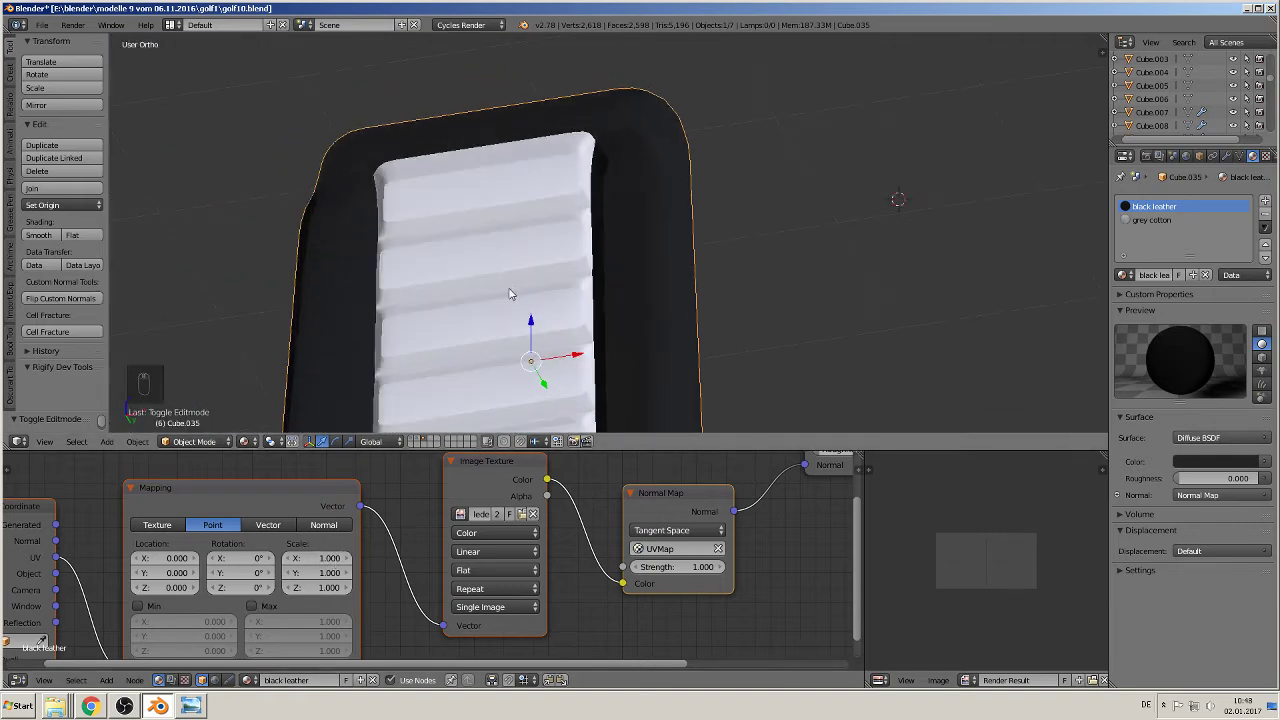
{"action": "scroll", "coordinate": [505, 285], "scroll_direction": "up", "scroll_amount": 6}
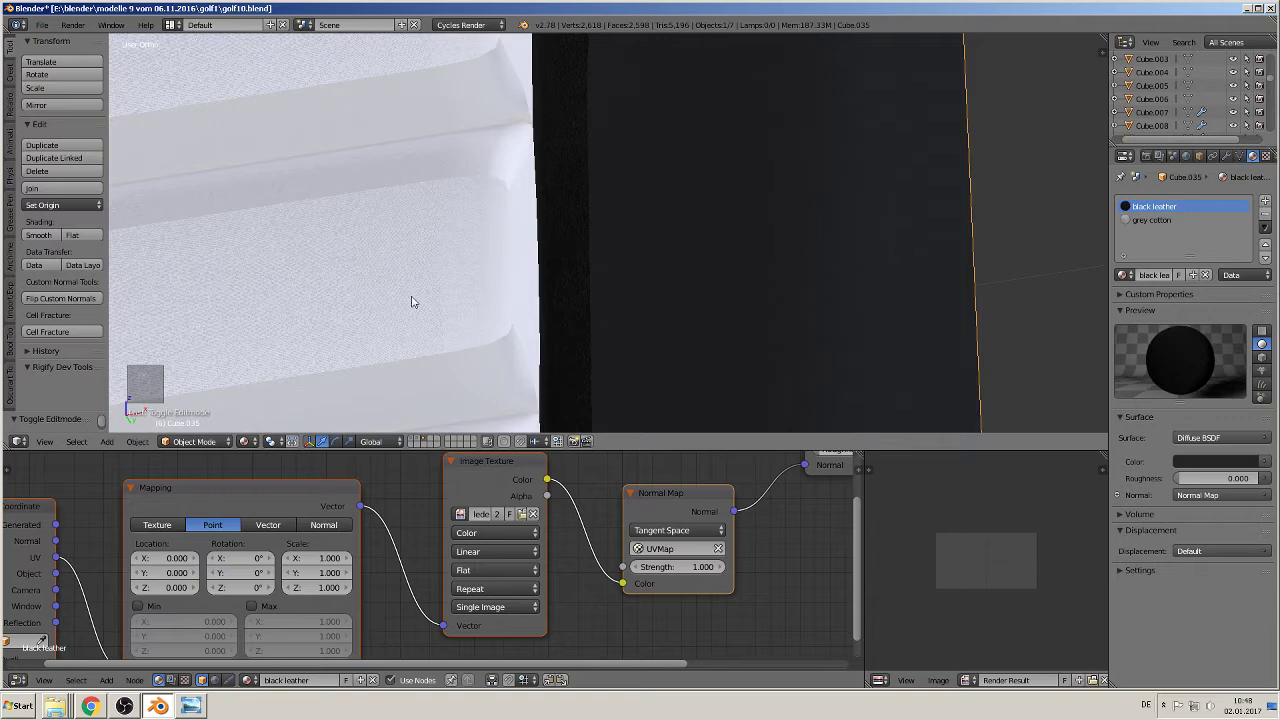
{"action": "scroll", "coordinate": [410, 320], "scroll_direction": "down", "scroll_amount": 5}
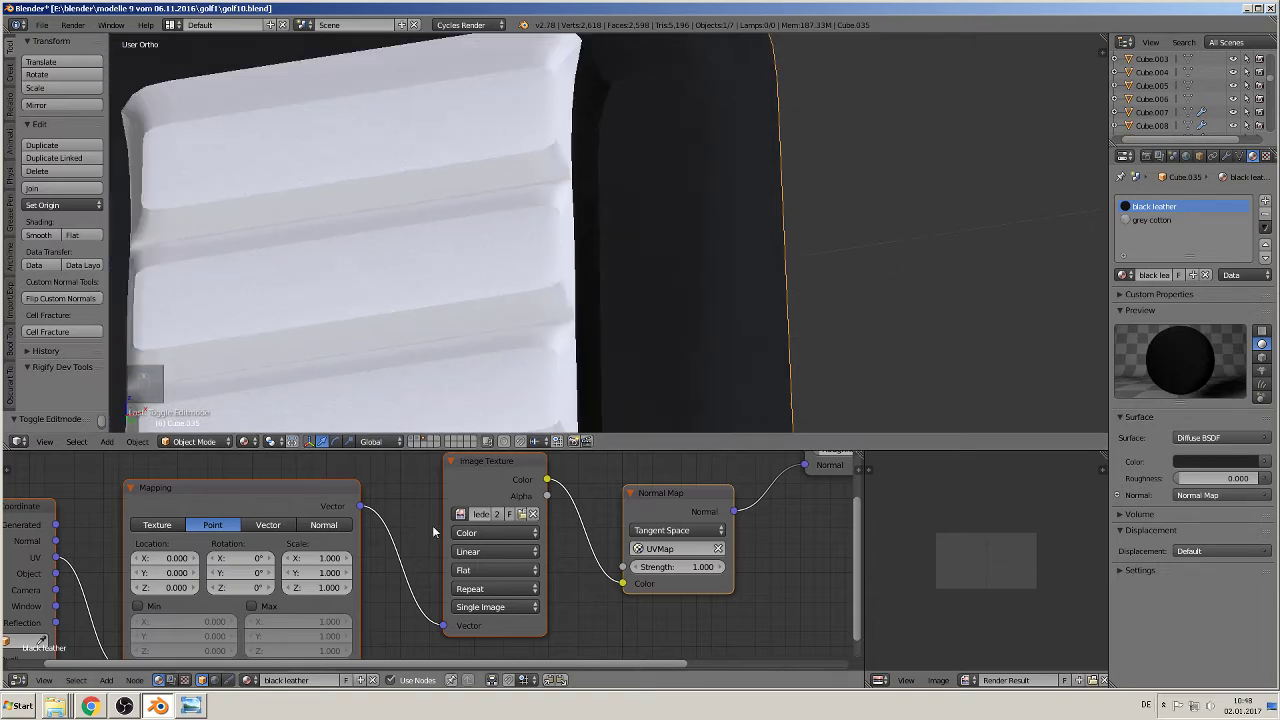
{"action": "scroll", "coordinate": [686, 209], "scroll_direction": "down", "scroll_amount": 10}
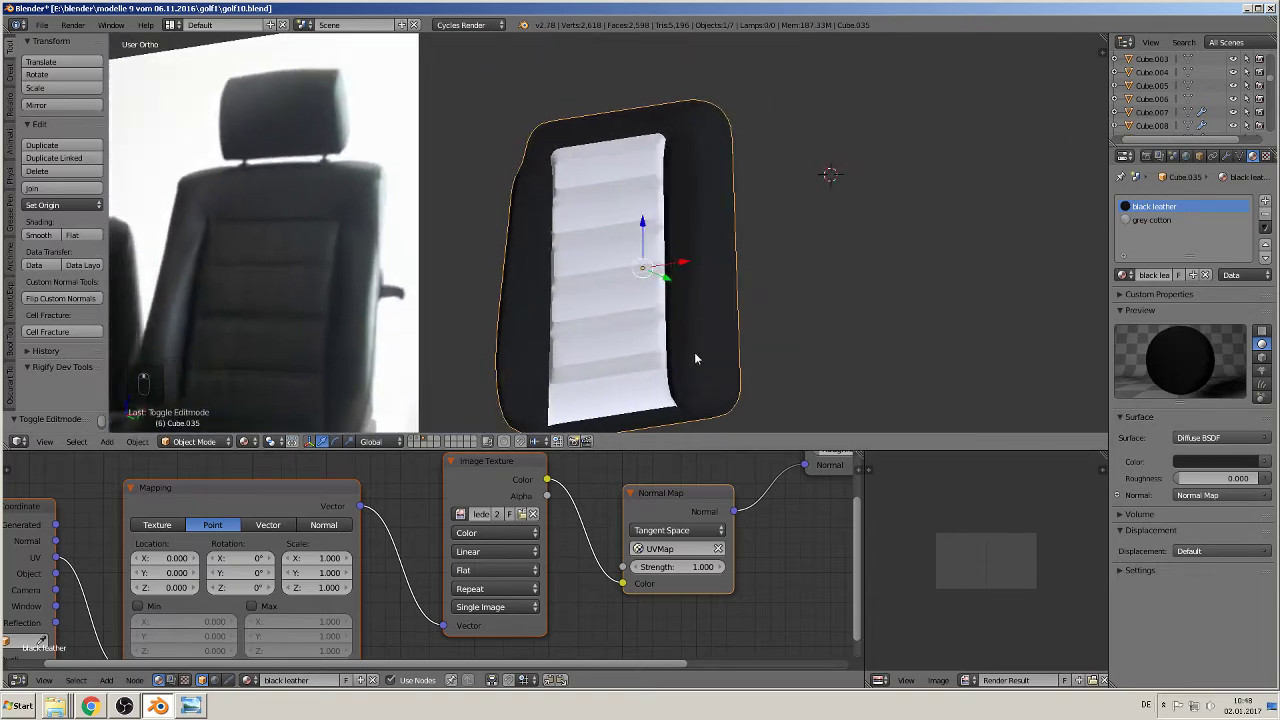
{"action": "mouse_move", "coordinate": [697, 358]}
{"action": "middle_mouse_down"}
{"action": "mouse_move", "coordinate": [674, 379]}
{"action": "mouse_move", "coordinate": [689, 382]}
{"action": "mouse_move", "coordinate": [670, 385]}
{"action": "mouse_move", "coordinate": [672, 374]}
{"action": "middle_mouse_up"}
Step: Preview the backrest in Rendered viewport shading, inspect its cotton and leather surfaces up close, and return to Material shading
{"action": "left_click", "coordinate": [244, 441]}
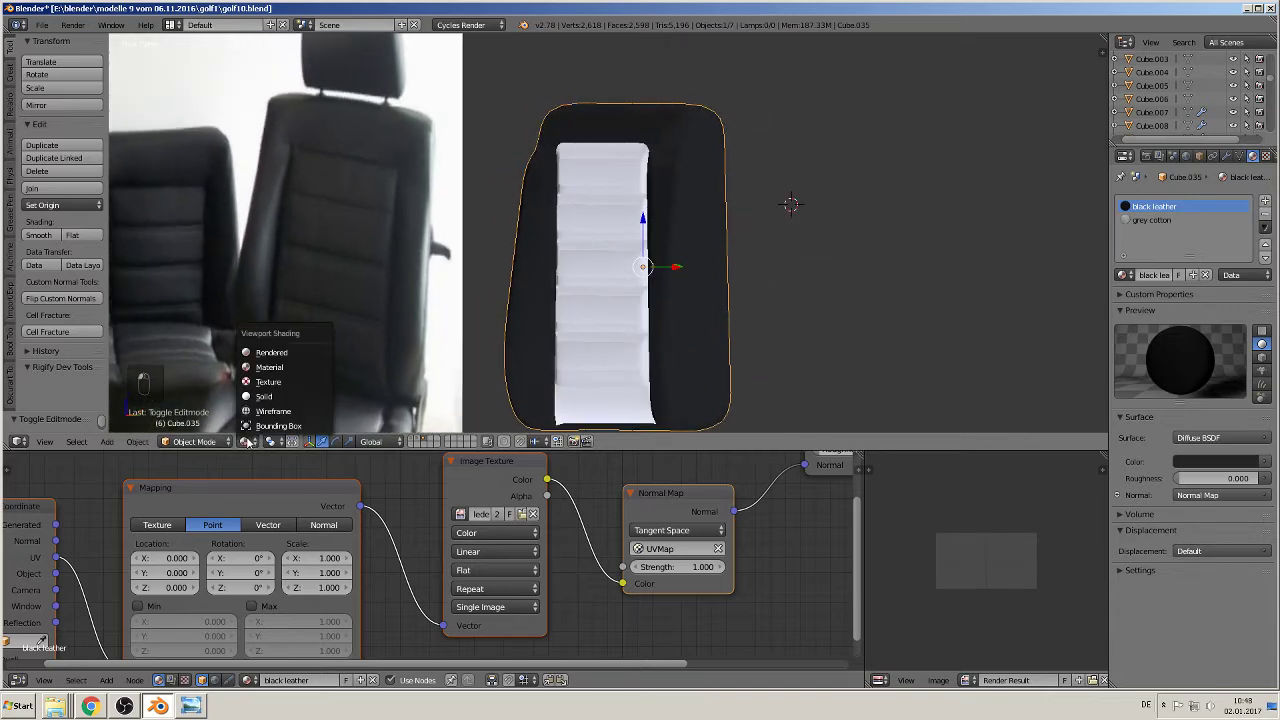
{"action": "left_click", "coordinate": [293, 354]}
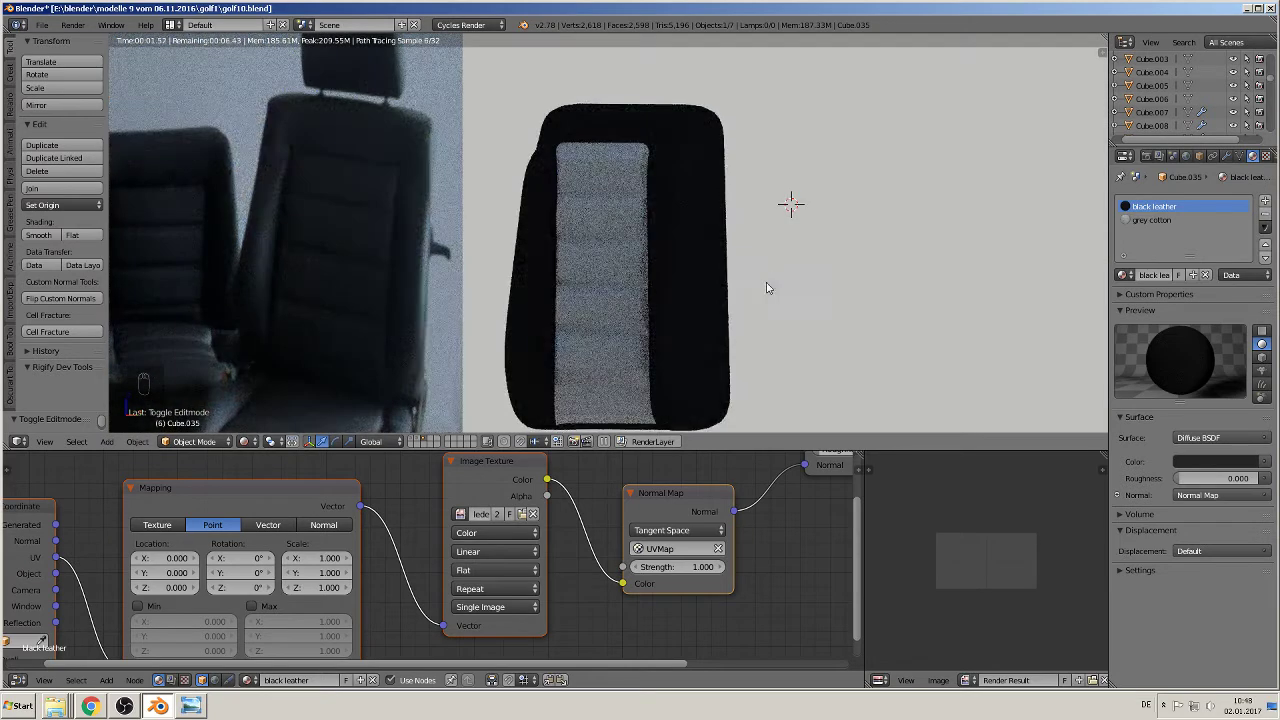
{"action": "scroll", "coordinate": [752, 296], "scroll_direction": "up", "scroll_amount": 3}
{"action": "mouse_move", "coordinate": [726, 294]}
{"action": "middle_mouse_down"}
{"action": "mouse_move", "coordinate": [743, 249]}
{"action": "mouse_move", "coordinate": [783, 266]}
{"action": "middle_mouse_up"}
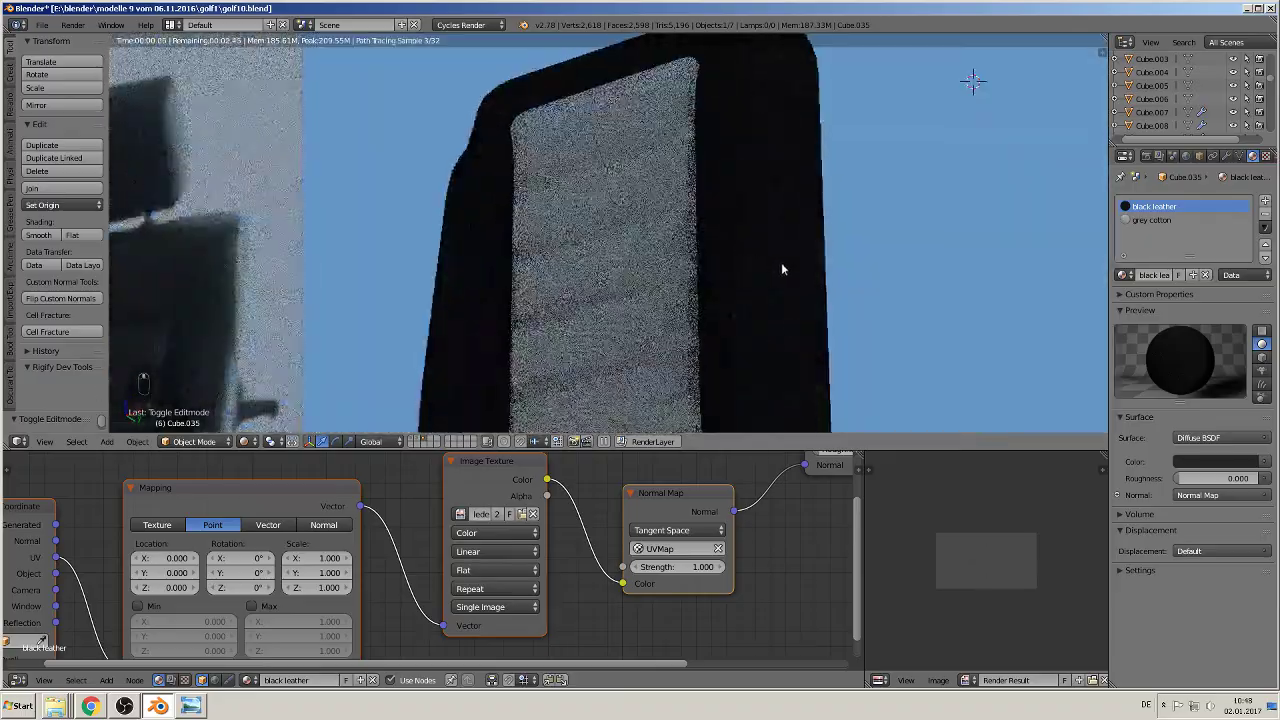
{"action": "scroll", "coordinate": [830, 290], "scroll_direction": "up", "scroll_amount": 3}
{"action": "scroll", "coordinate": [891, 291], "scroll_direction": "up", "scroll_amount": 2}
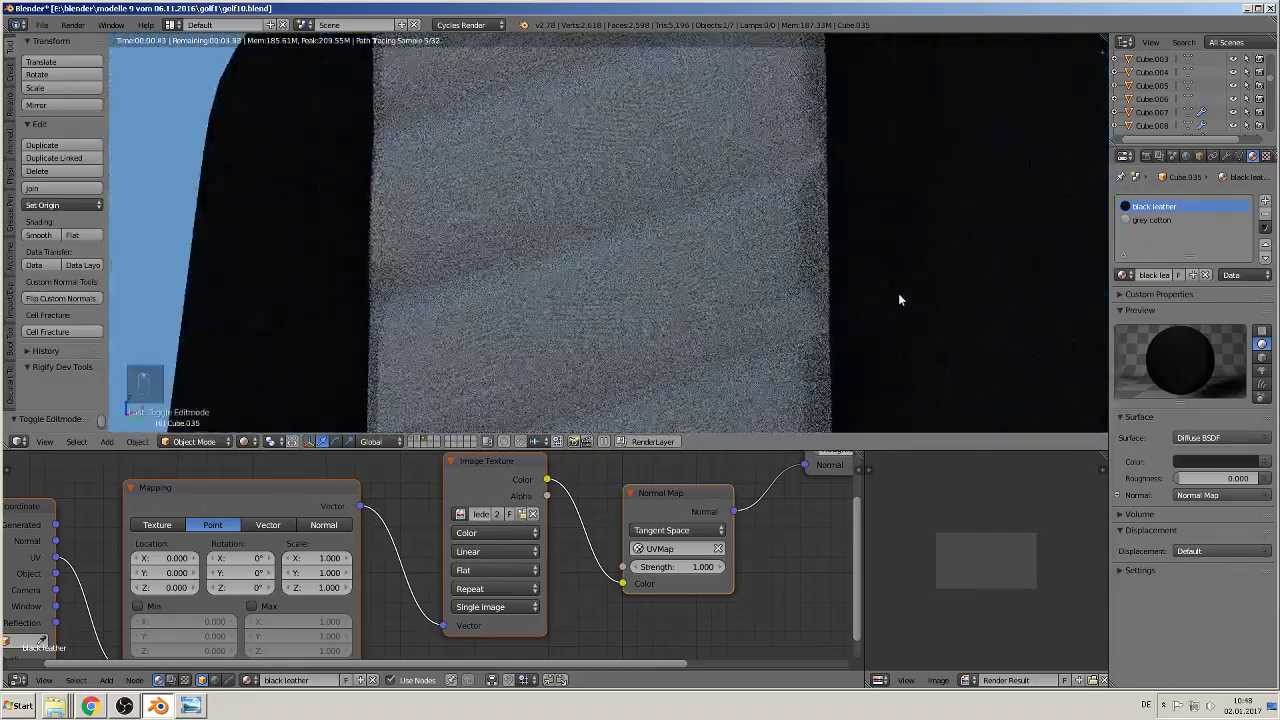
{"action": "scroll", "coordinate": [904, 302], "scroll_direction": "up", "scroll_amount": 1}
{"action": "scroll", "coordinate": [904, 300], "scroll_direction": "up", "scroll_amount": 2}
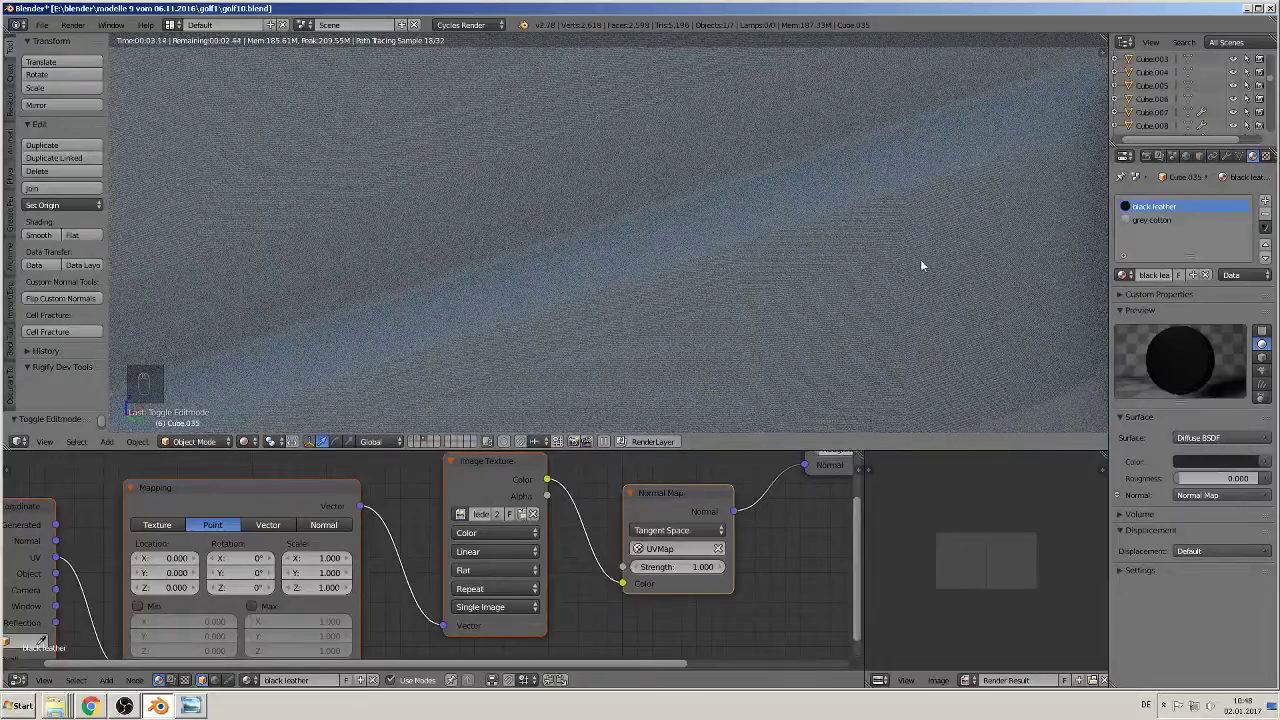
{"action": "middle_click_drag", "start_coordinate": [922, 266], "coordinate": [629, 292]}
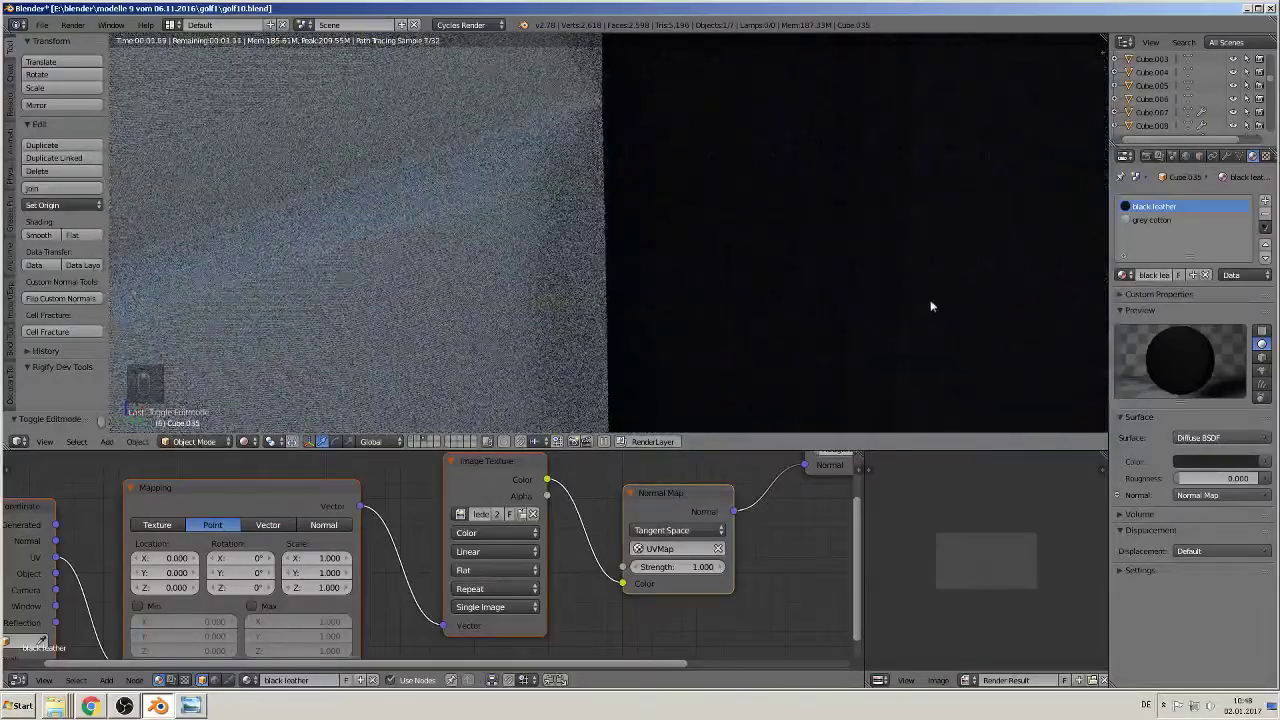
{"action": "scroll", "coordinate": [735, 321], "scroll_direction": "up", "scroll_amount": 4}
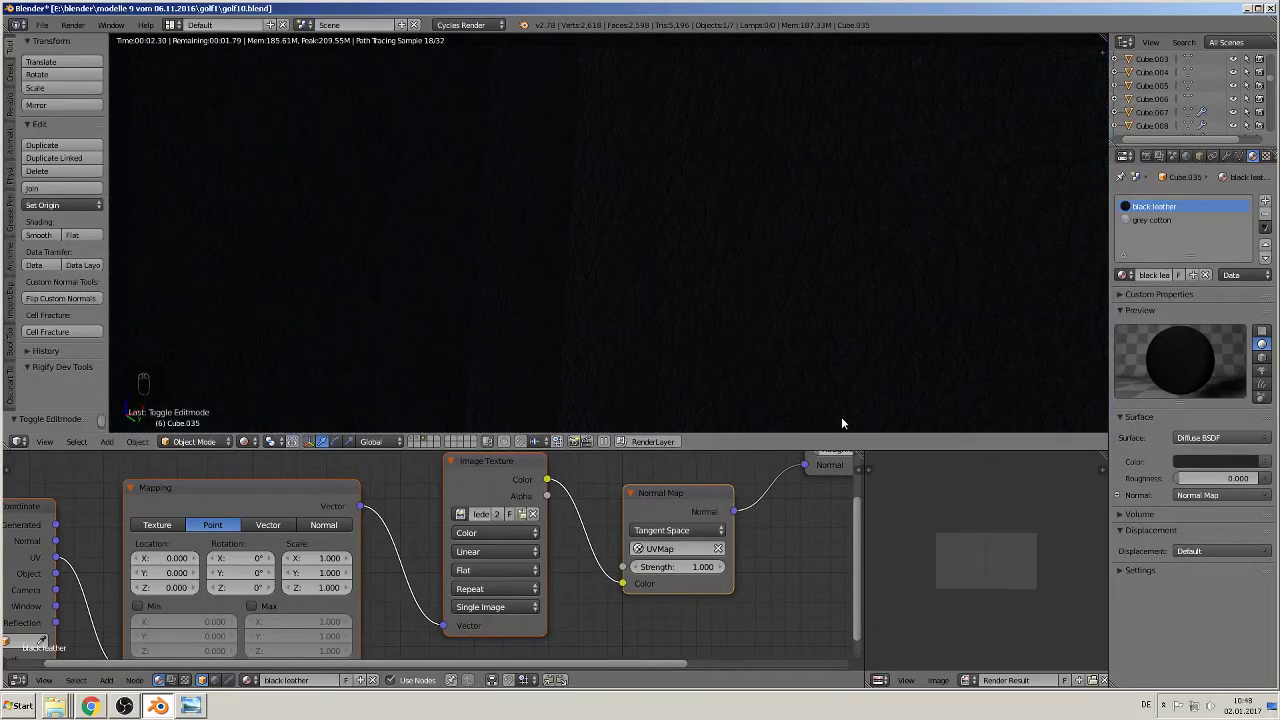
{"action": "scroll", "coordinate": [813, 301], "scroll_direction": "down", "scroll_amount": 3}
{"action": "scroll", "coordinate": [684, 350], "scroll_direction": "down", "scroll_amount": 6}
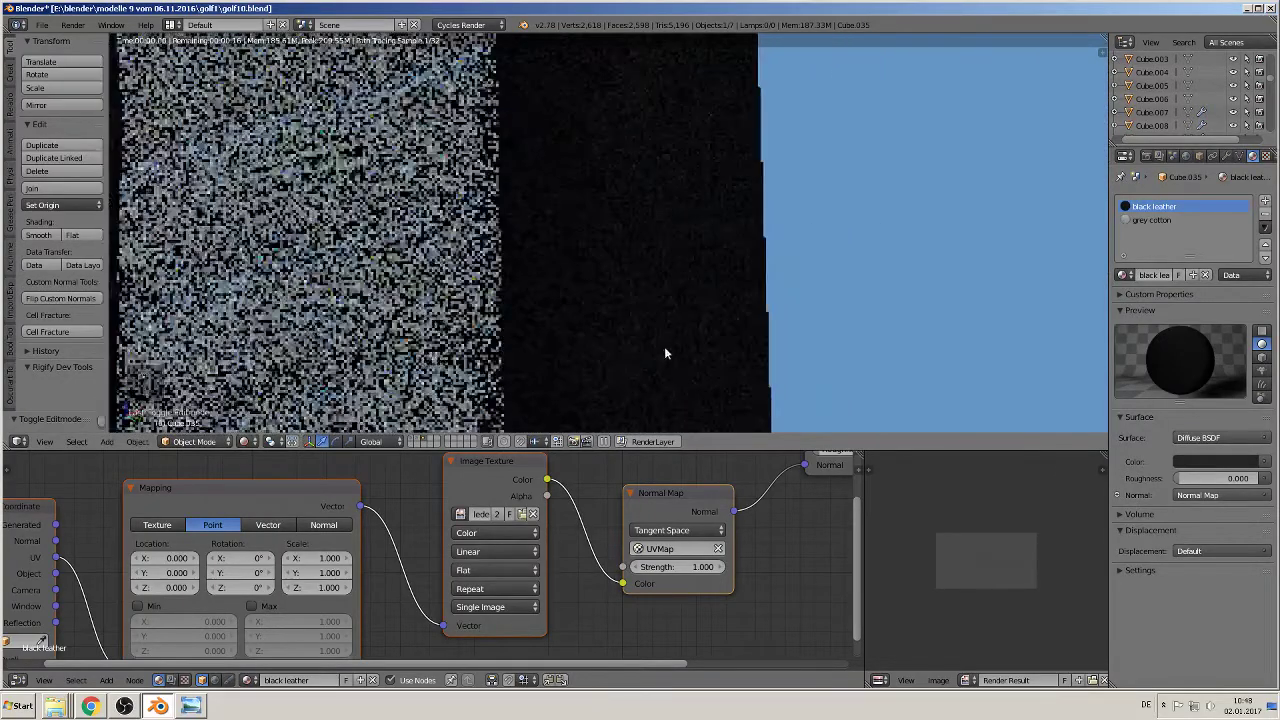
{"action": "scroll", "coordinate": [580, 347], "scroll_direction": "up", "scroll_amount": 1}
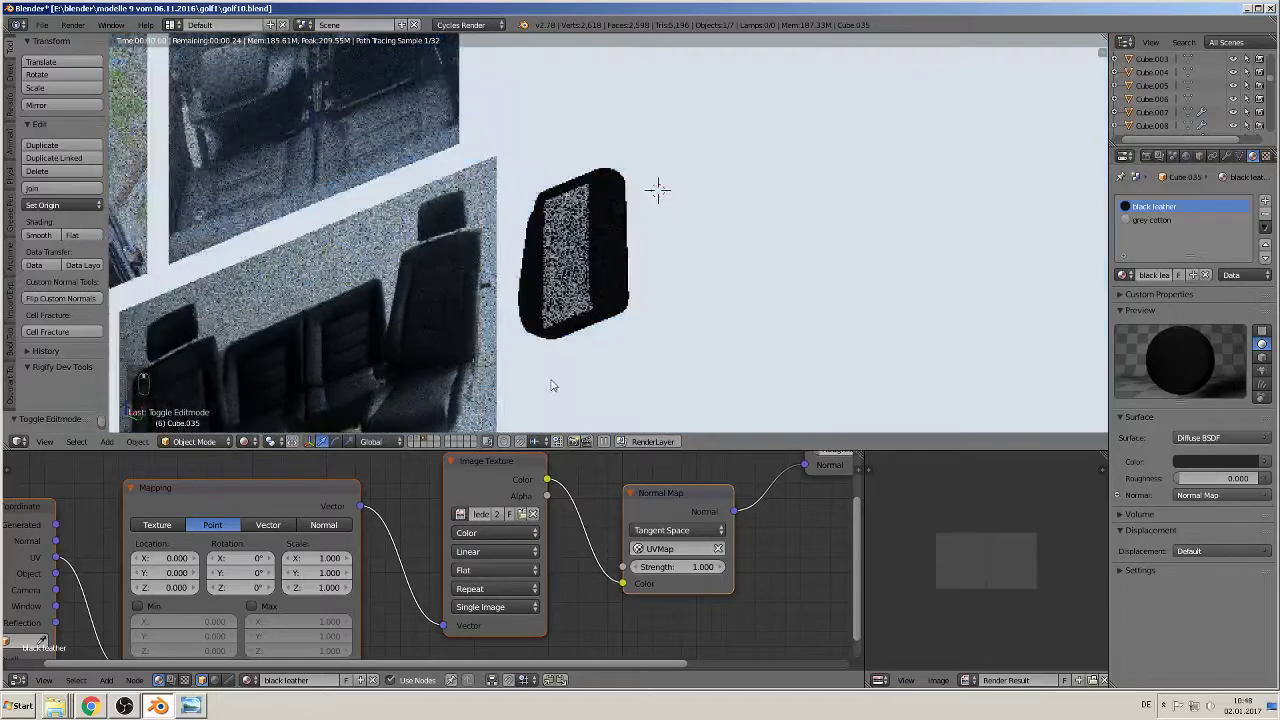
{"action": "left_click", "coordinate": [244, 441]}
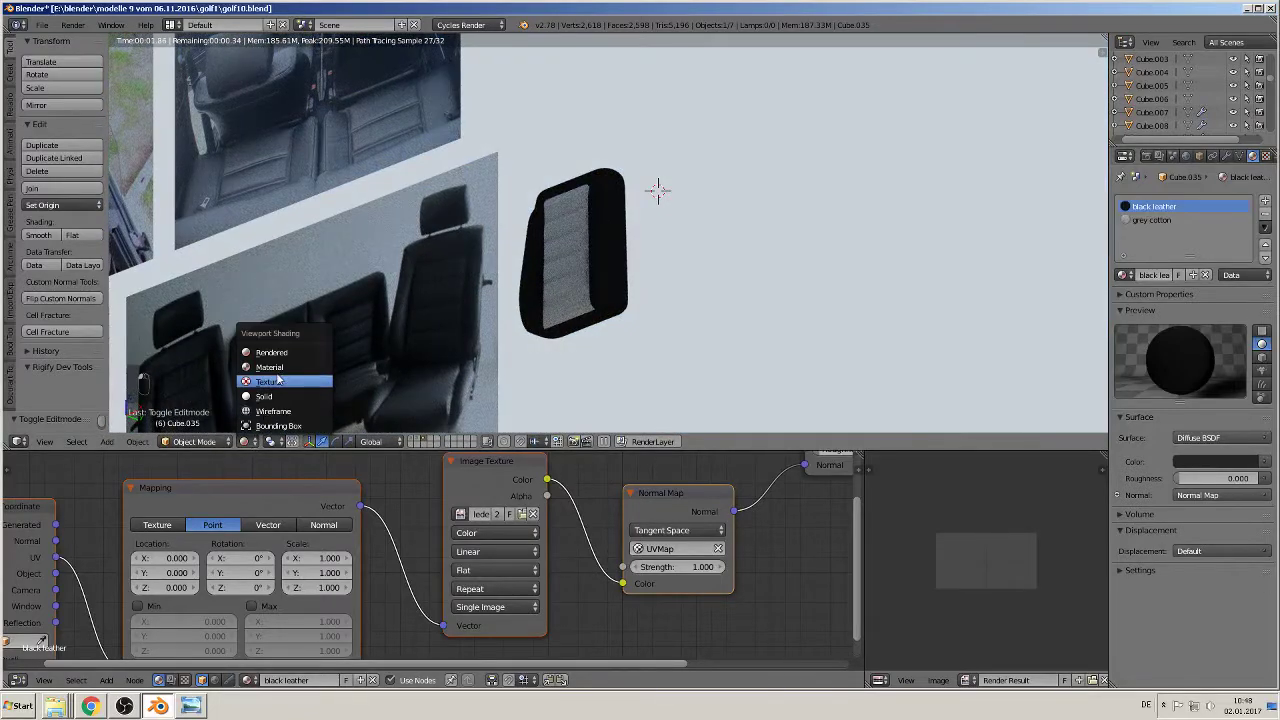
{"action": "left_click", "coordinate": [285, 363]}
{"action": "middle_click_drag", "start_coordinate": [465, 380], "coordinate": [453, 380]}
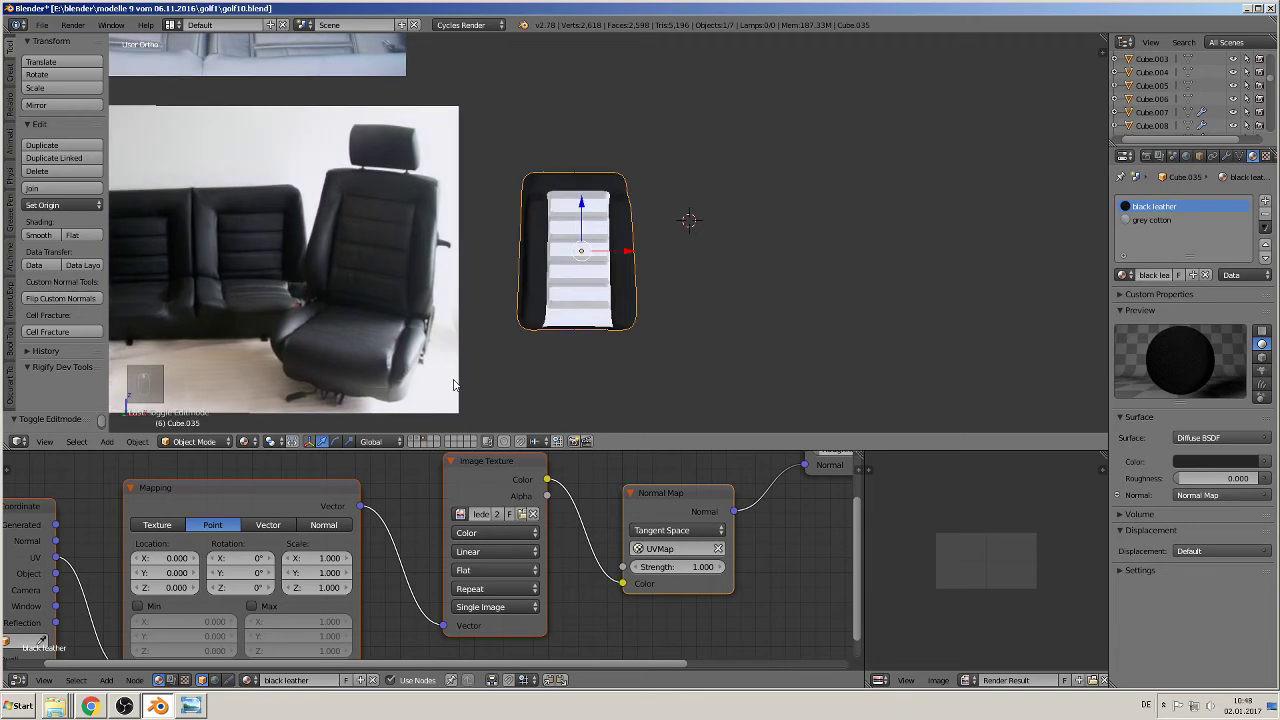
{"action": "middle_click_drag", "start_coordinate": [600, 290], "coordinate": [544, 266]}
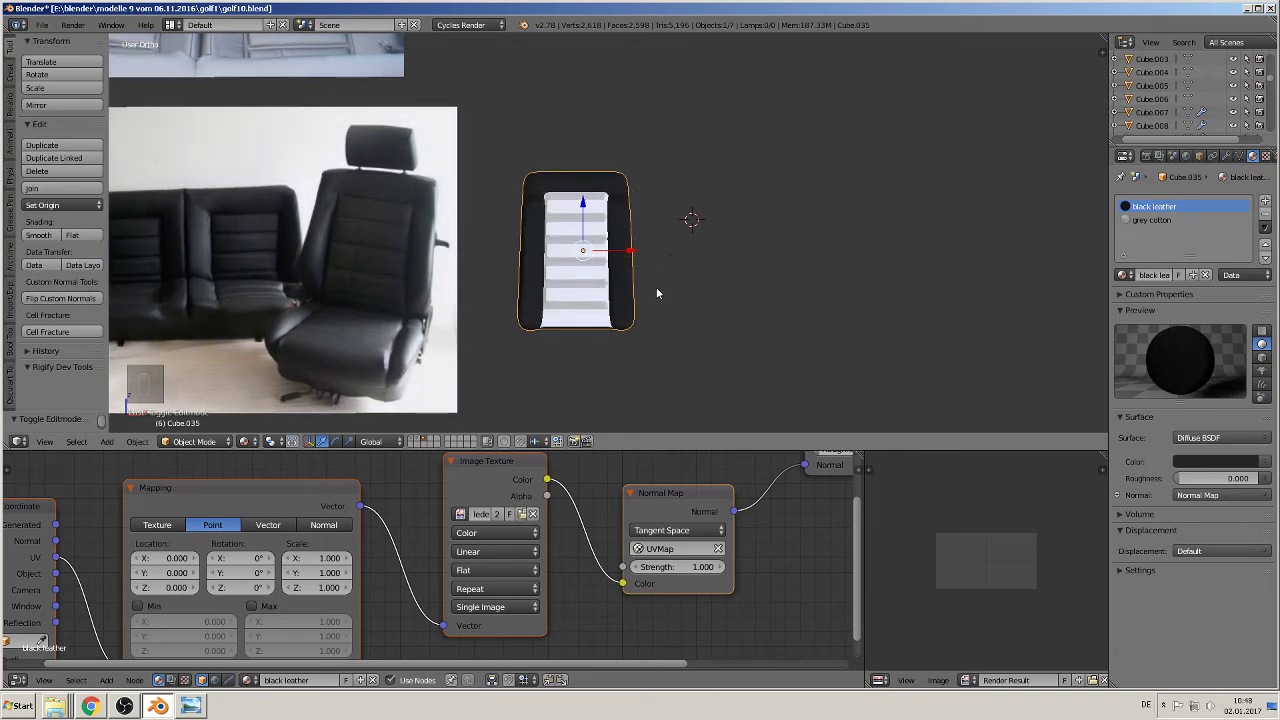
Step: Add a vertical edge loop through the middle of the backrest mesh in front view
{"action": "key", "text": "KP_1"}
{"action": "key", "text": "Tab"}
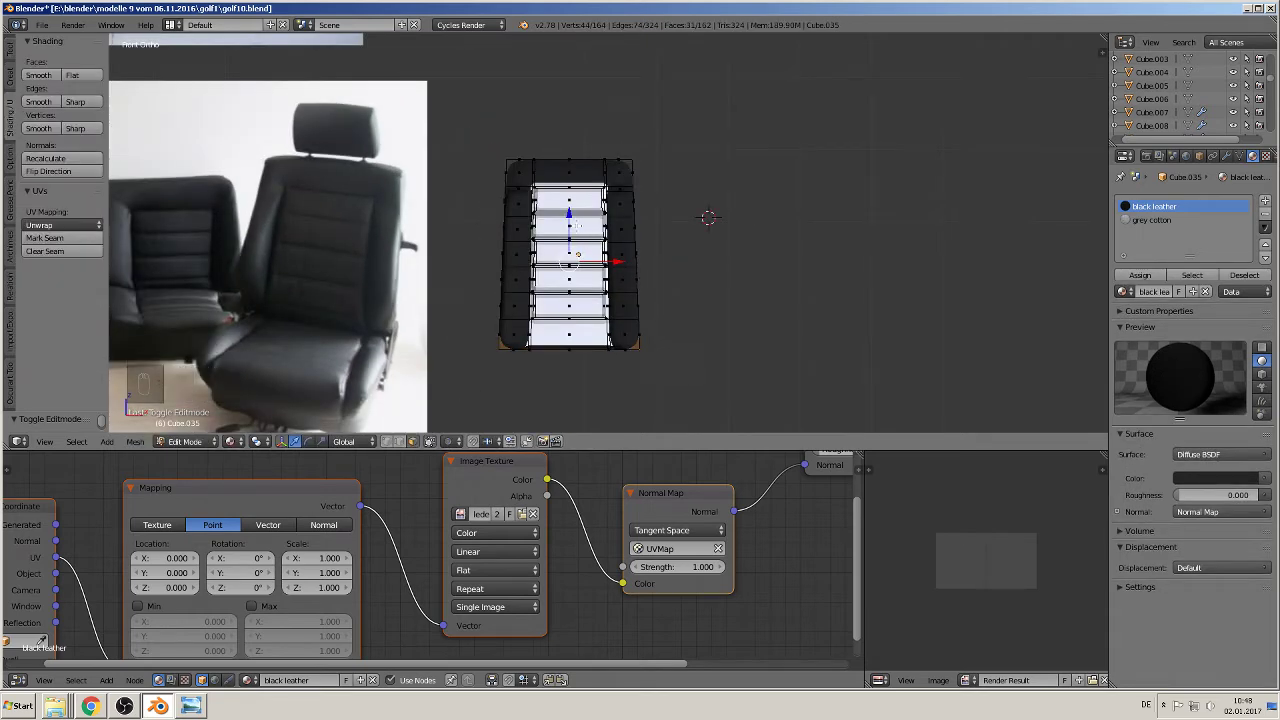
{"action": "key", "text": "ctrl+r"}
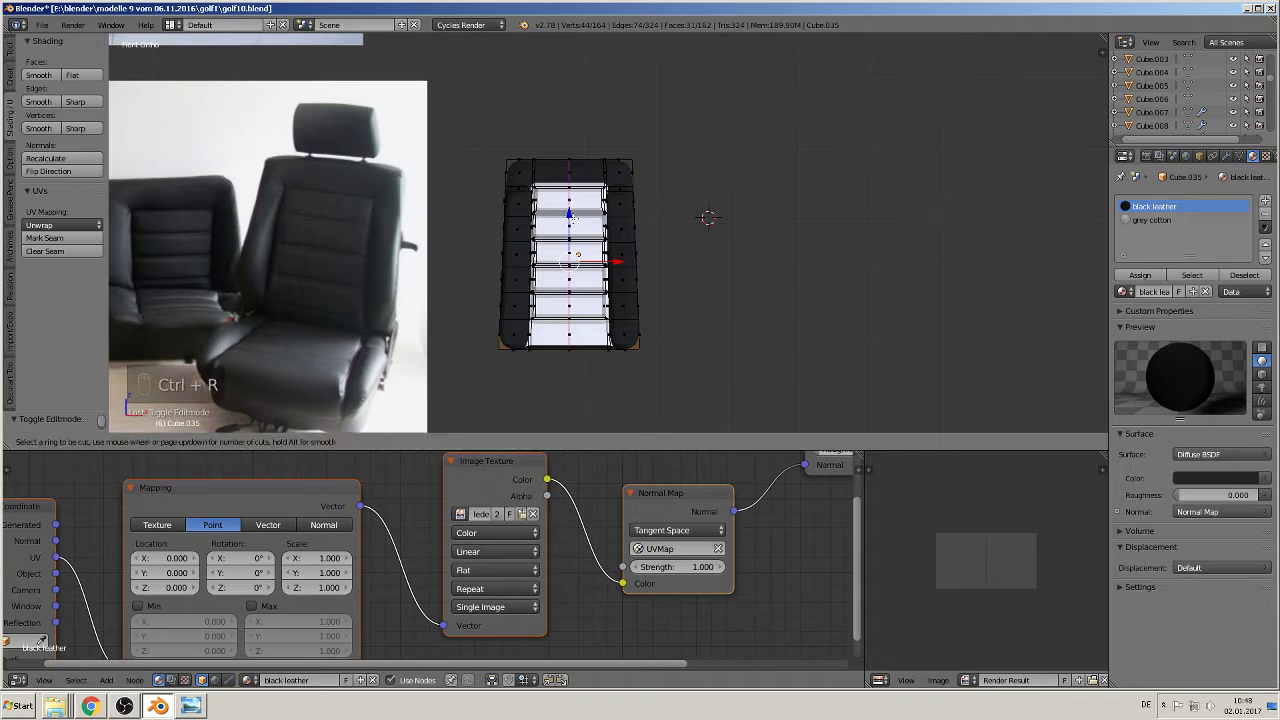
{"action": "left_click", "coordinate": [572, 216]}
{"action": "left_click", "coordinate": [668, 333]}
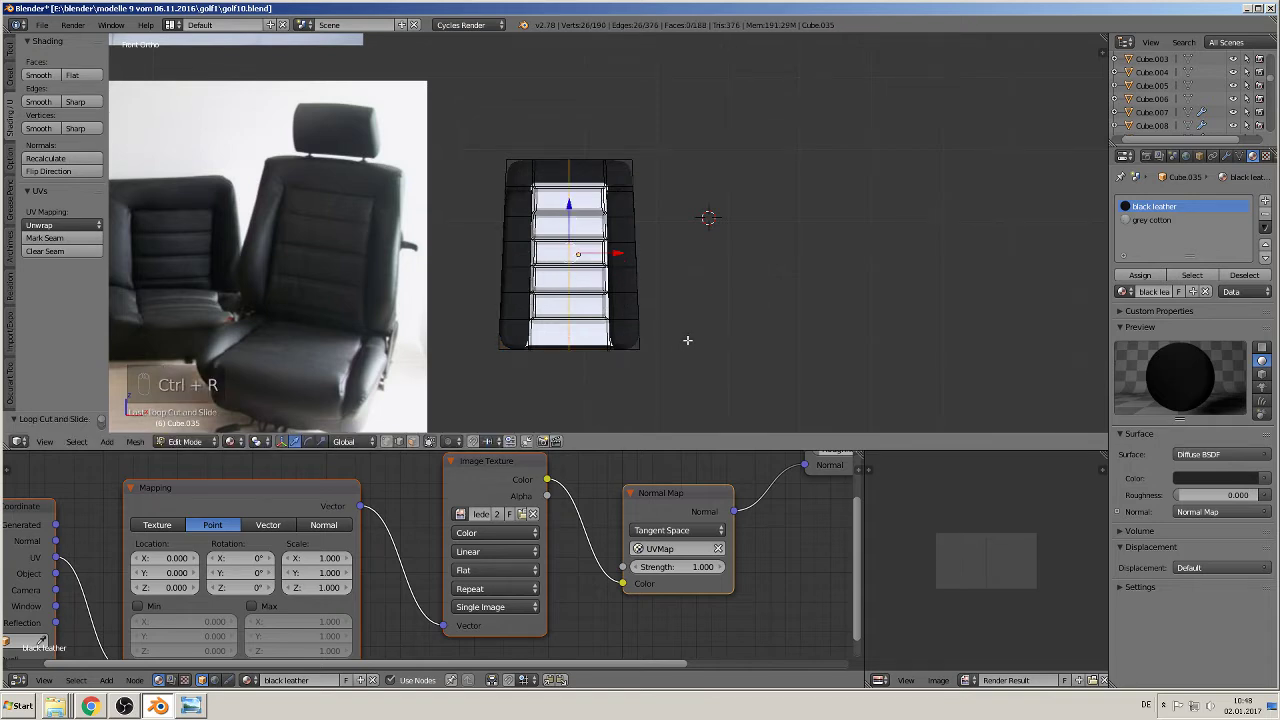
Step: Rotate all vertices of the backrest's right side panel slightly in front view so it flares outward towards the bottom
{"action": "key", "text": "a"}
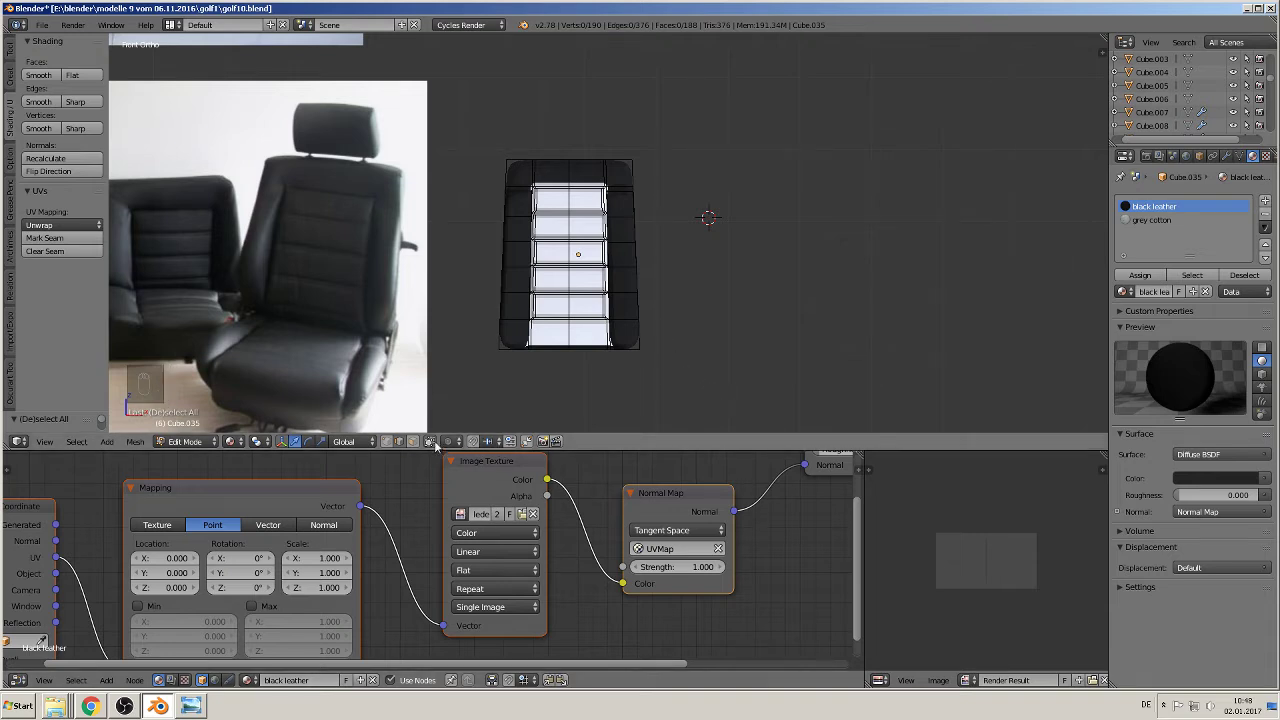
{"action": "key", "text": "b"}
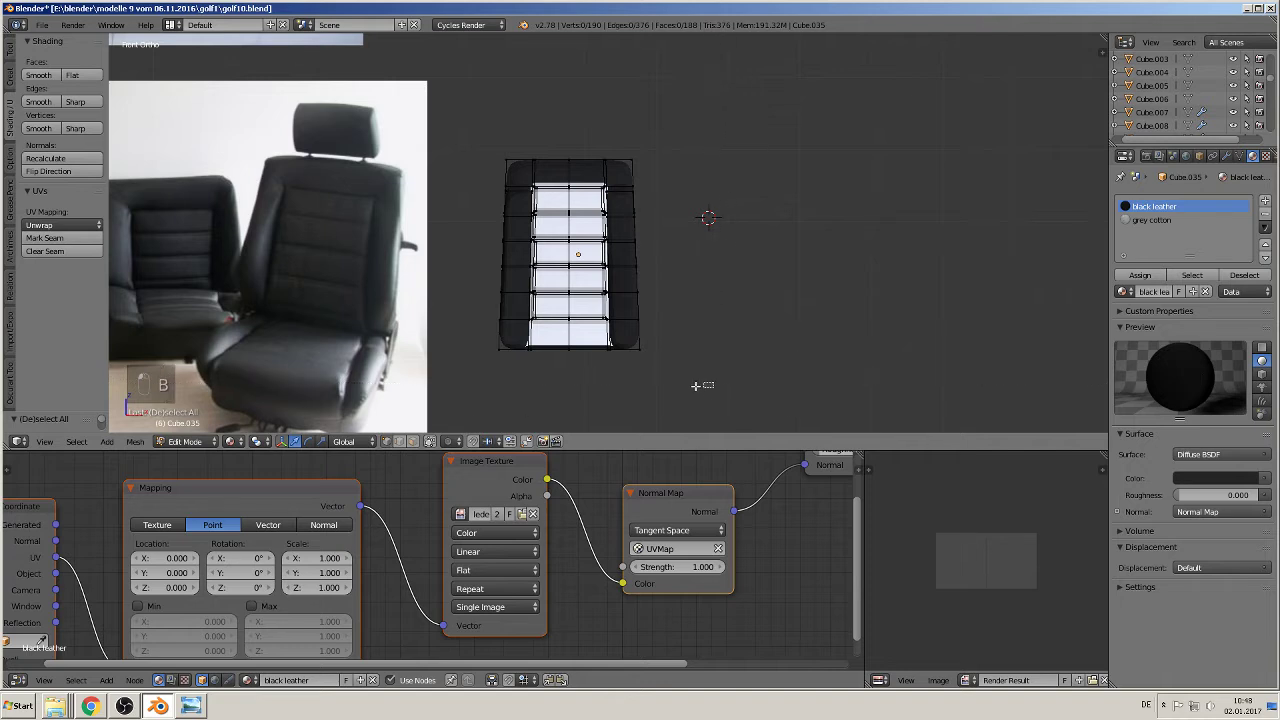
{"action": "left_click_drag", "start_coordinate": [710, 385], "coordinate": [587, 122]}
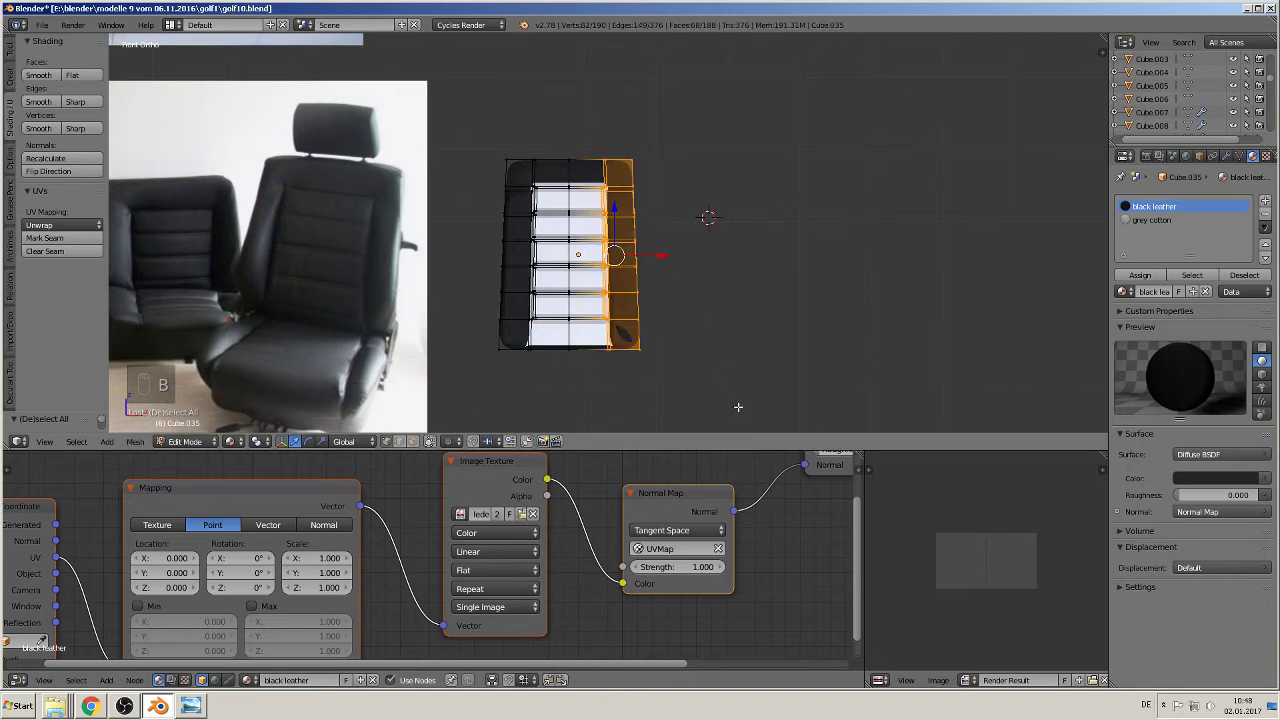
{"action": "key", "text": "r"}
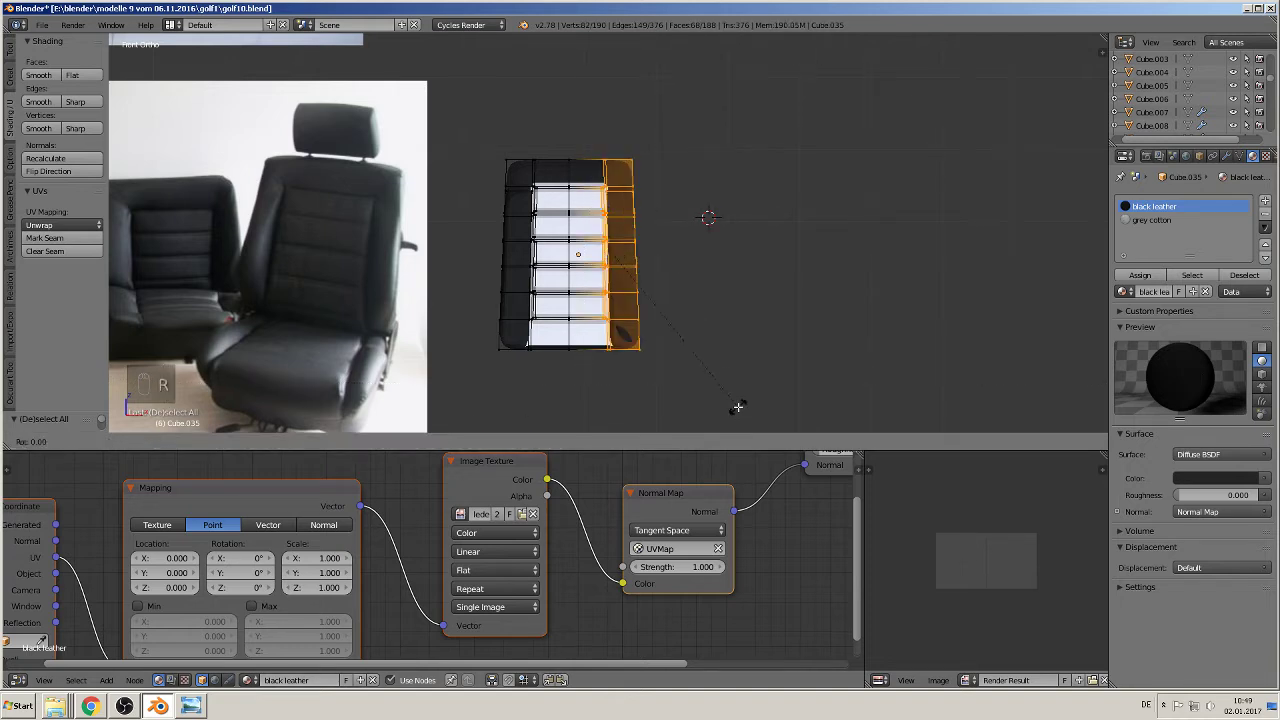
{"action": "left_click", "coordinate": [743, 400]}
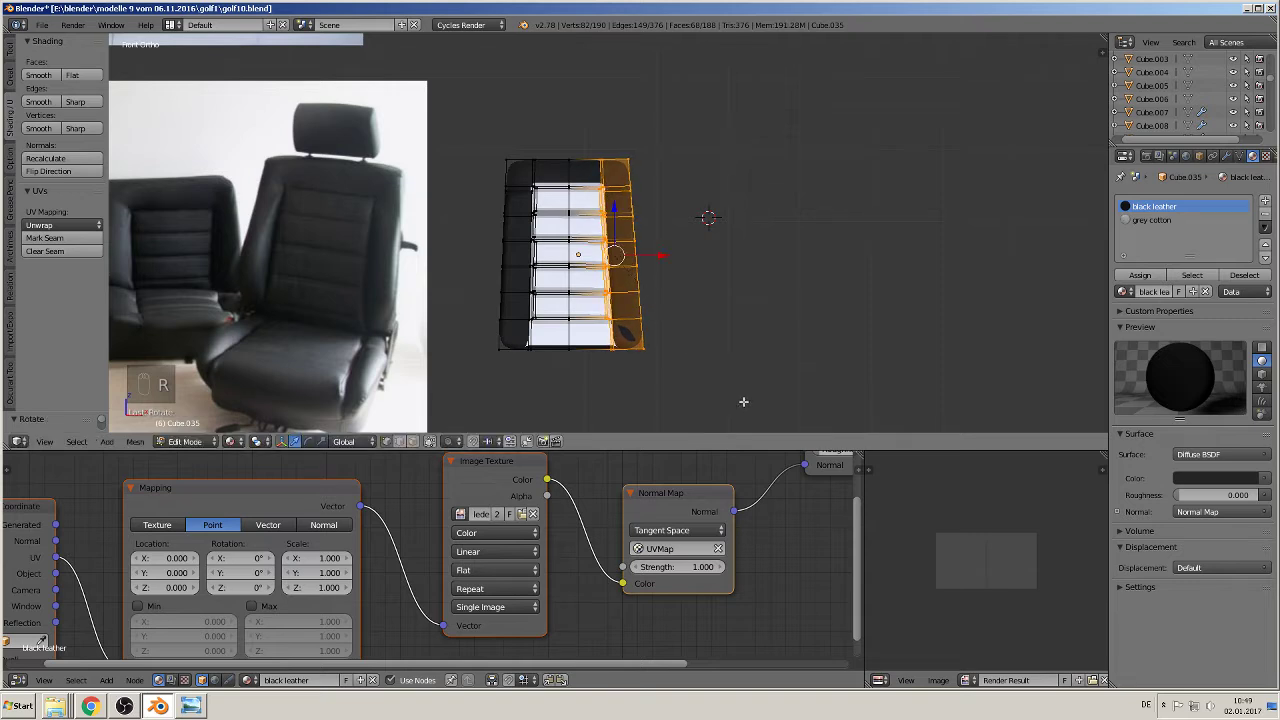
Step: Rotate all vertices of the backrest's left side panel slightly so it flares outward towards the bottom, and return to Object Mode
{"action": "key", "text": "a"}
{"action": "key", "text": "b"}
{"action": "left_click_drag", "start_coordinate": [539, 357], "coordinate": [454, 126]}
{"action": "key", "text": "r"}
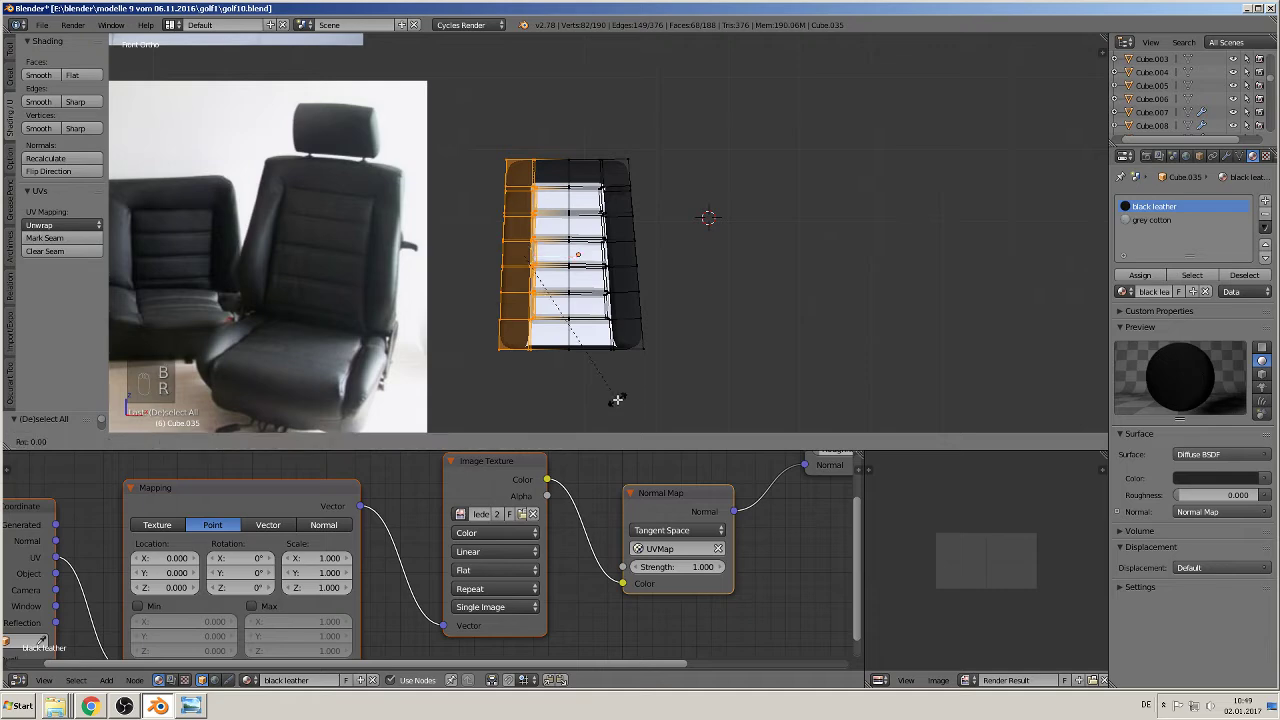
{"action": "left_click", "coordinate": [616, 399]}
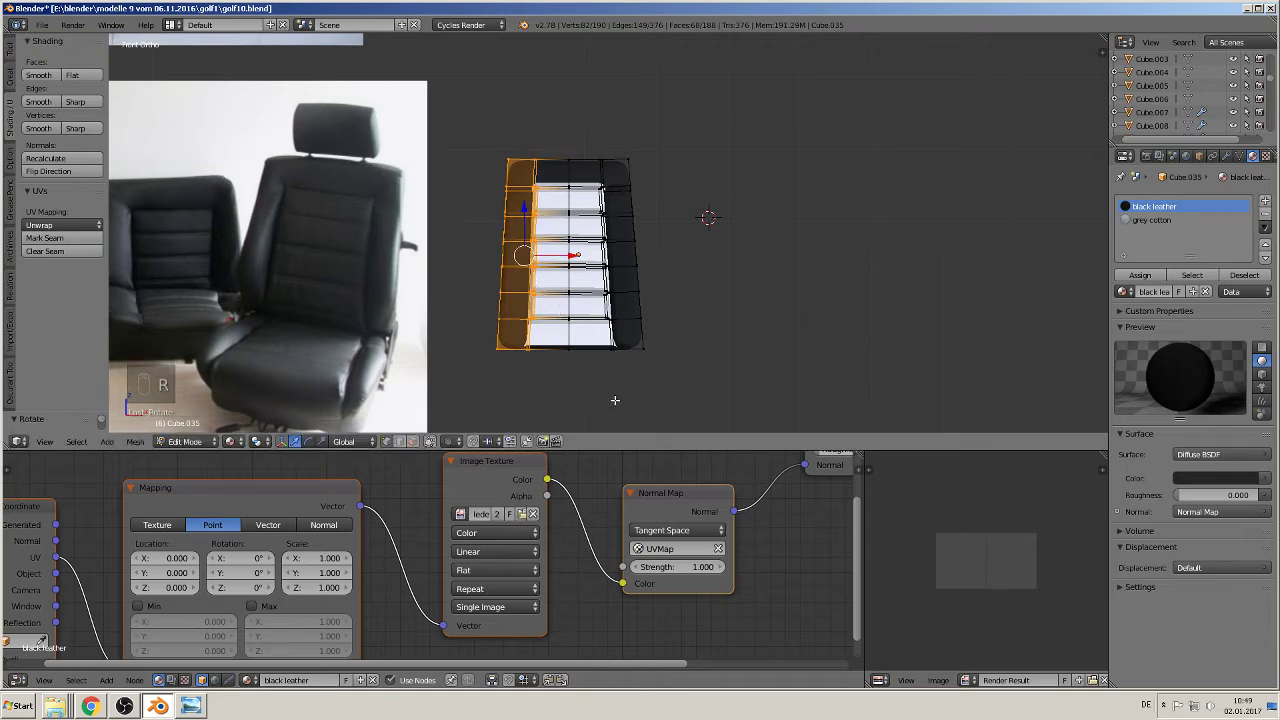
{"action": "key", "text": "Tab"}
Step: Duplicate the backrest and place the copy about 2.66 units straight below the original in side view
{"action": "middle_click_drag", "start_coordinate": [593, 397], "coordinate": [594, 287]}
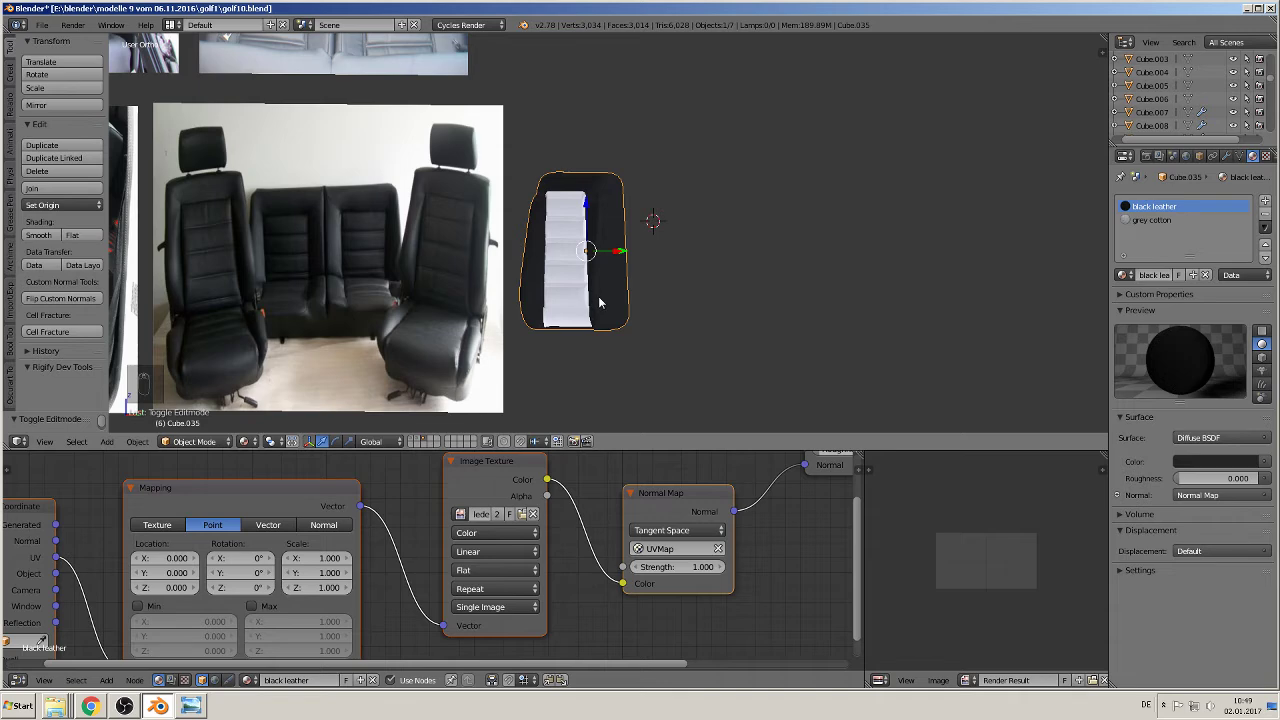
{"action": "middle_click_drag", "start_coordinate": [598, 296], "coordinate": [528, 332]}
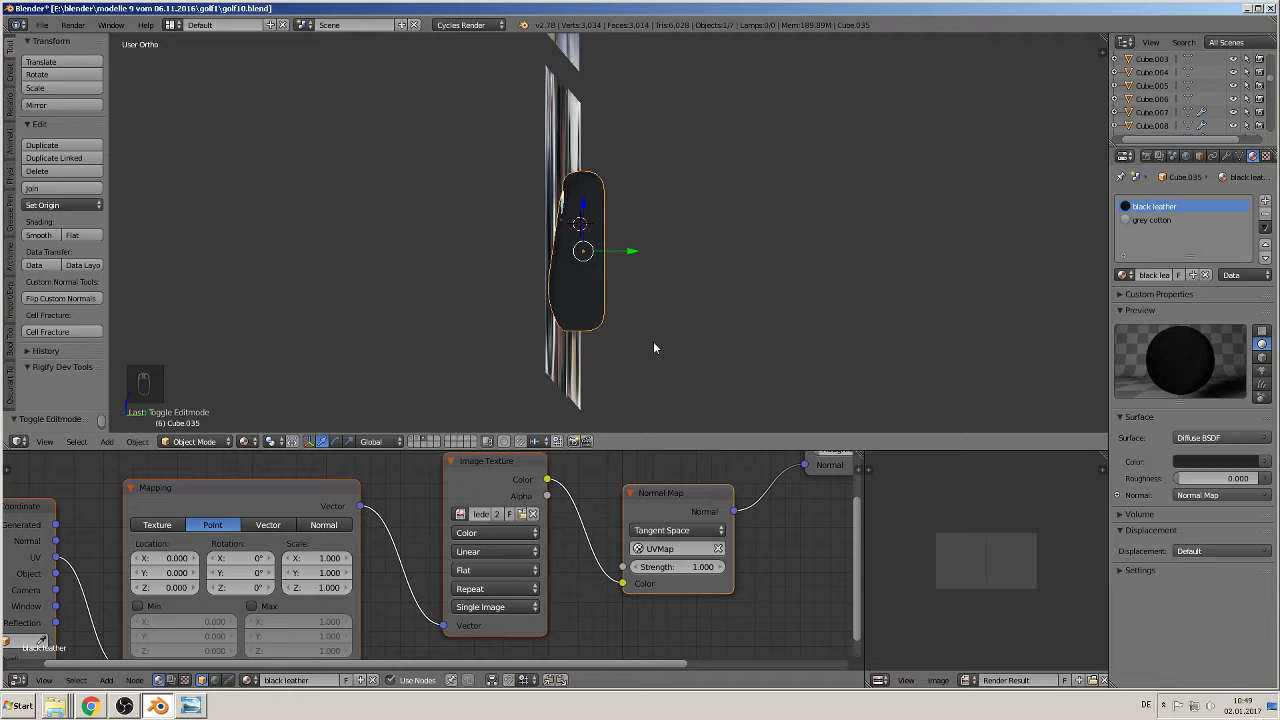
{"action": "key", "text": "r"}
{"action": "key", "text": "shift+d"}
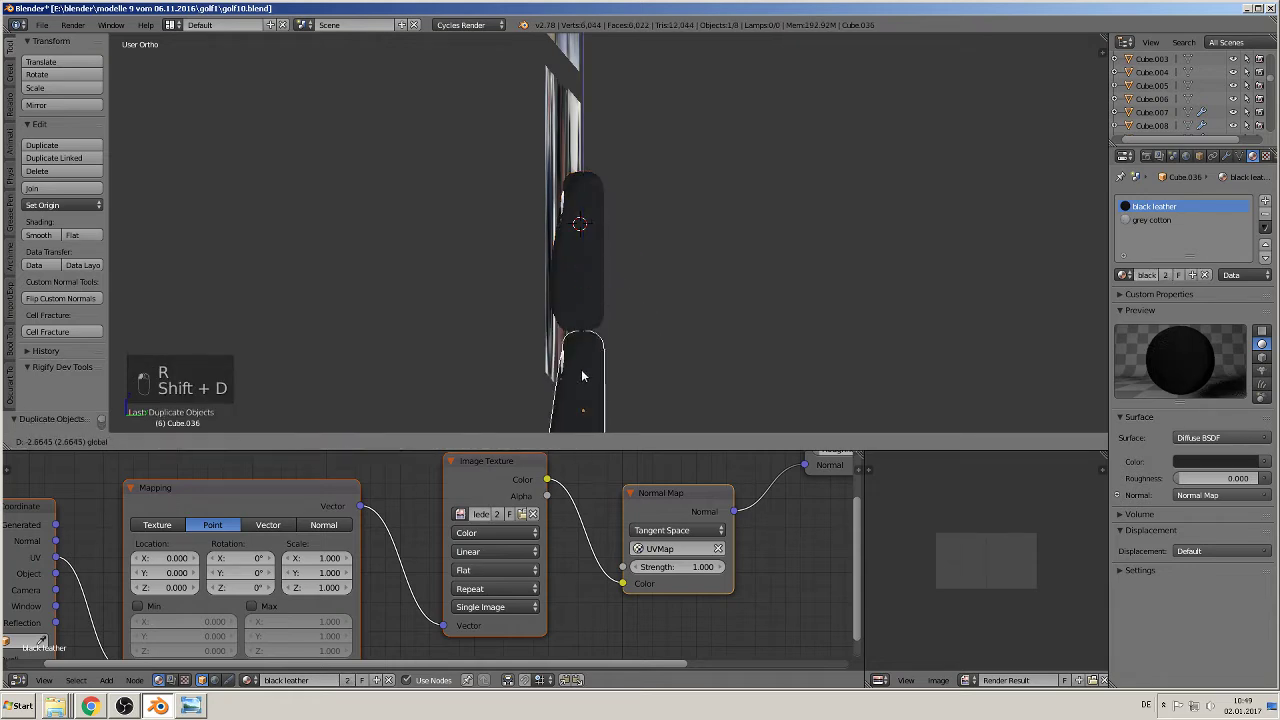
{"action": "left_click", "coordinate": [594, 301]}
Step: Tilt the original upper backrest backwards by a few degrees in side view
{"action": "right_click", "coordinate": [594, 301]}
{"action": "key", "text": "r"}
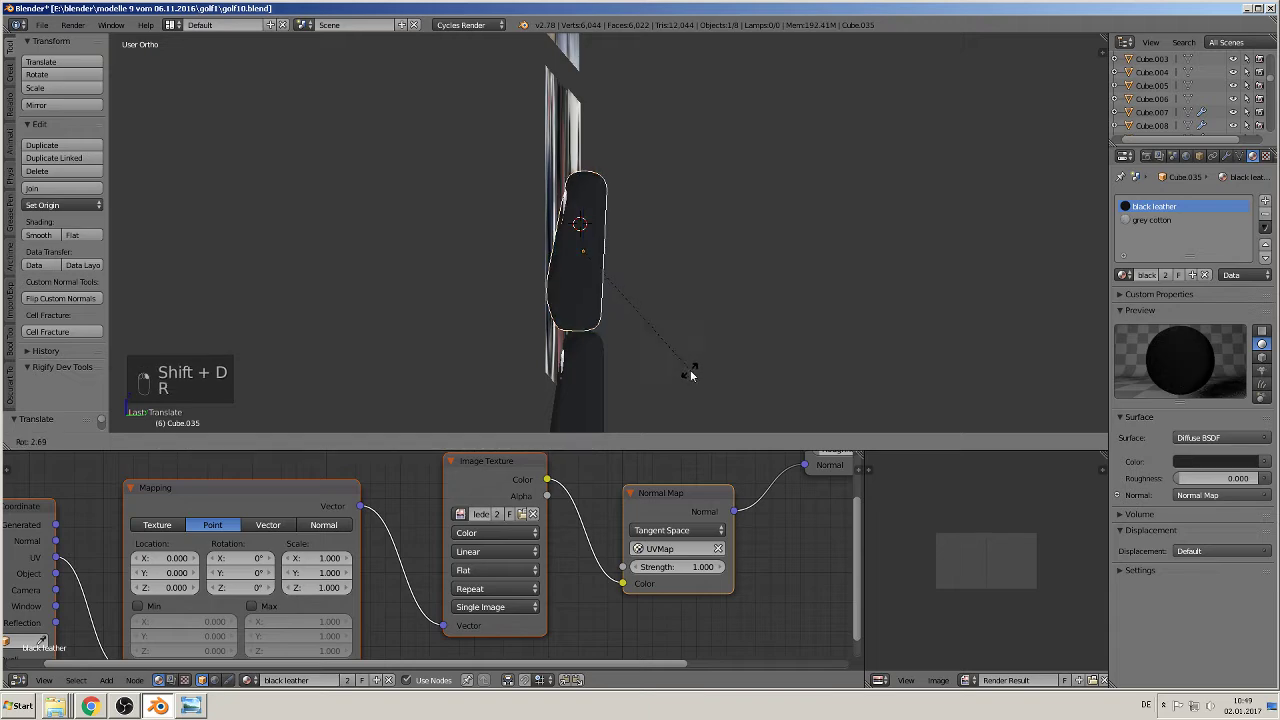
{"action": "left_click", "coordinate": [680, 376]}
{"action": "scroll", "coordinate": [680, 370], "scroll_direction": "down", "scroll_amount": 5}
{"action": "middle_click_drag", "start_coordinate": [672, 370], "coordinate": [680, 388]}
{"action": "scroll", "coordinate": [681, 373], "scroll_direction": "up", "scroll_amount": 4}
Step: Rotate the lower backrest copy 90° and another 180° about the global X axis to lay it flat with the cotton panel facing up
{"action": "right_click", "coordinate": [600, 364]}
{"action": "middle_click_drag", "start_coordinate": [600, 364], "coordinate": [647, 363]}
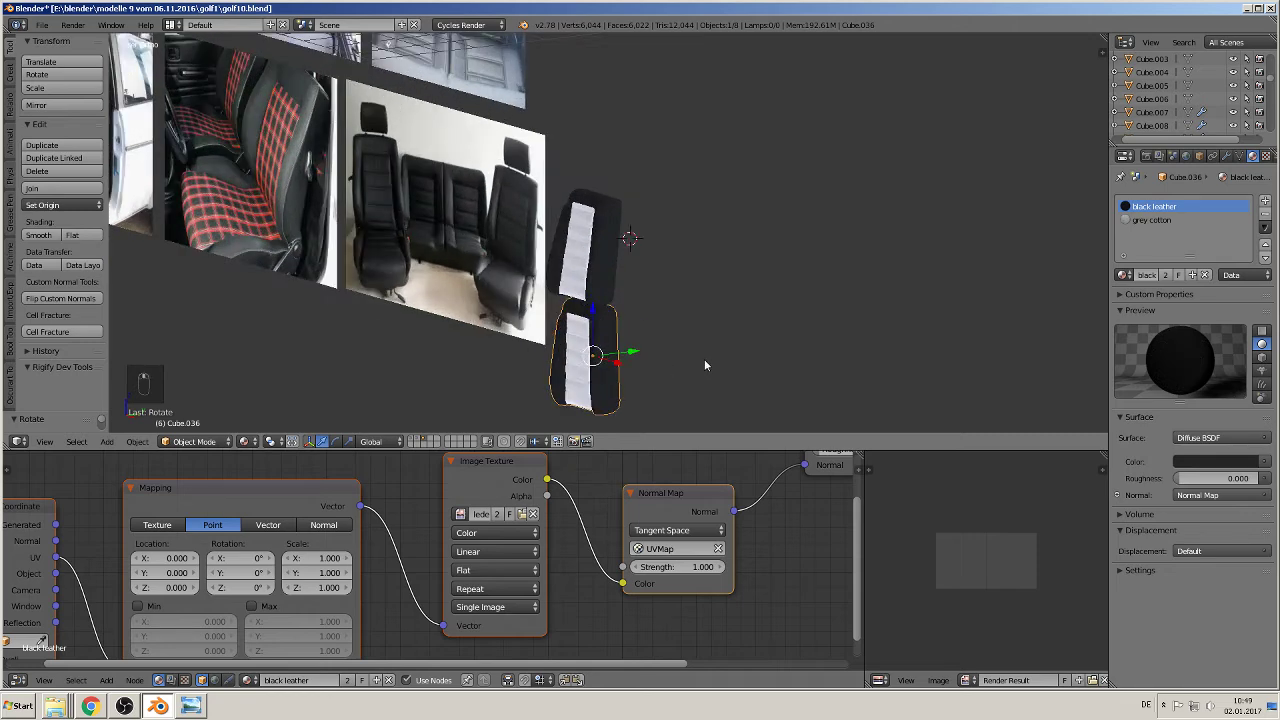
{"action": "key", "text": "r"}
{"action": "type", "text": "x9"}
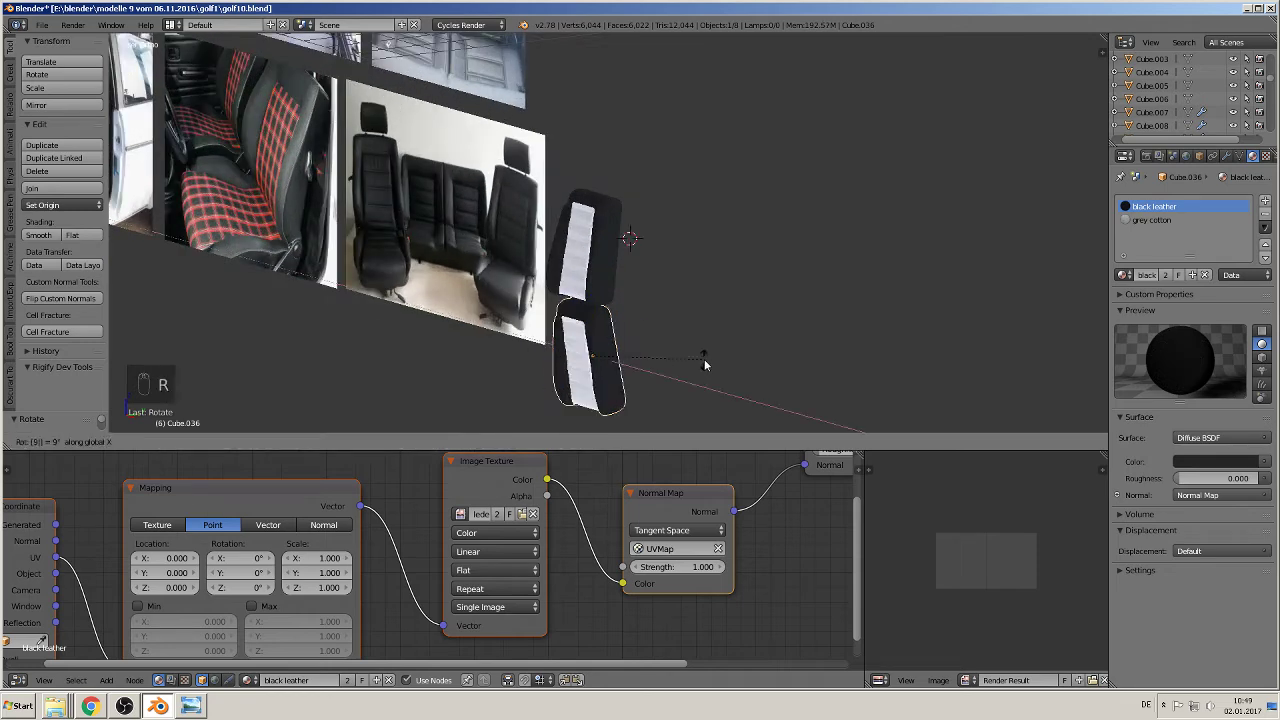
{"action": "type", "text": "0"}
{"action": "key", "text": "Return"}
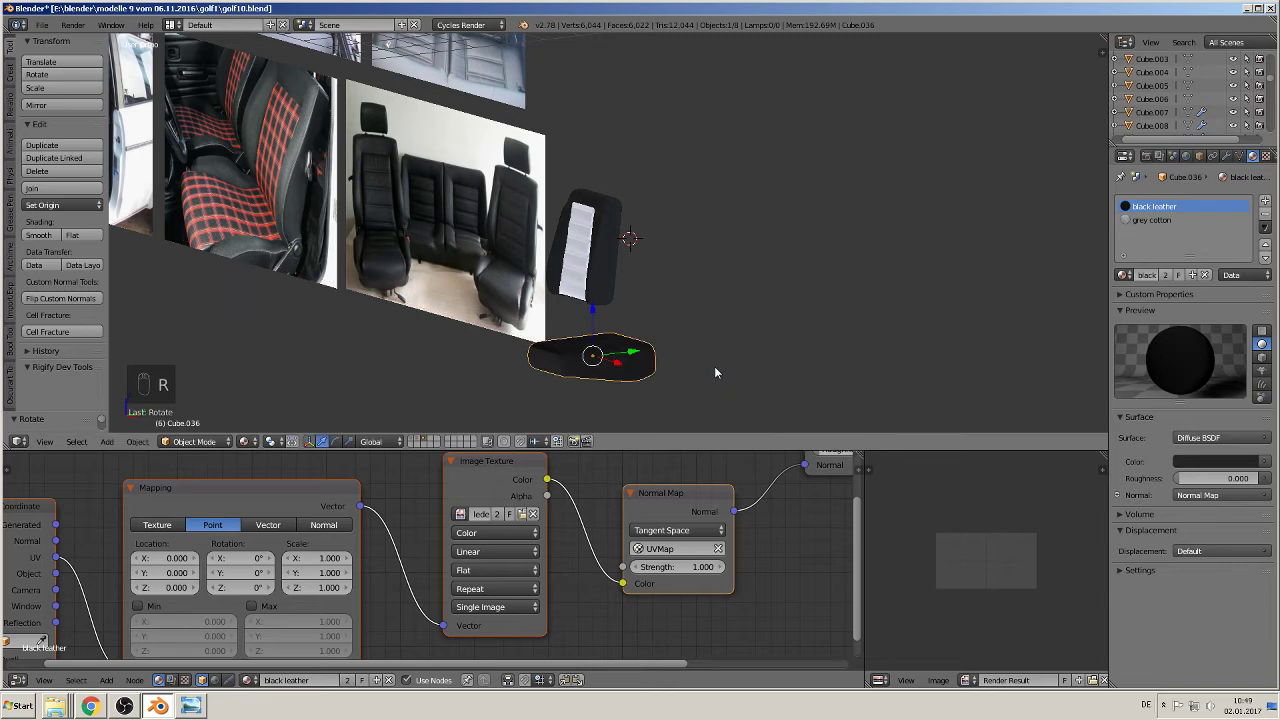
{"action": "type", "text": "rx180"}
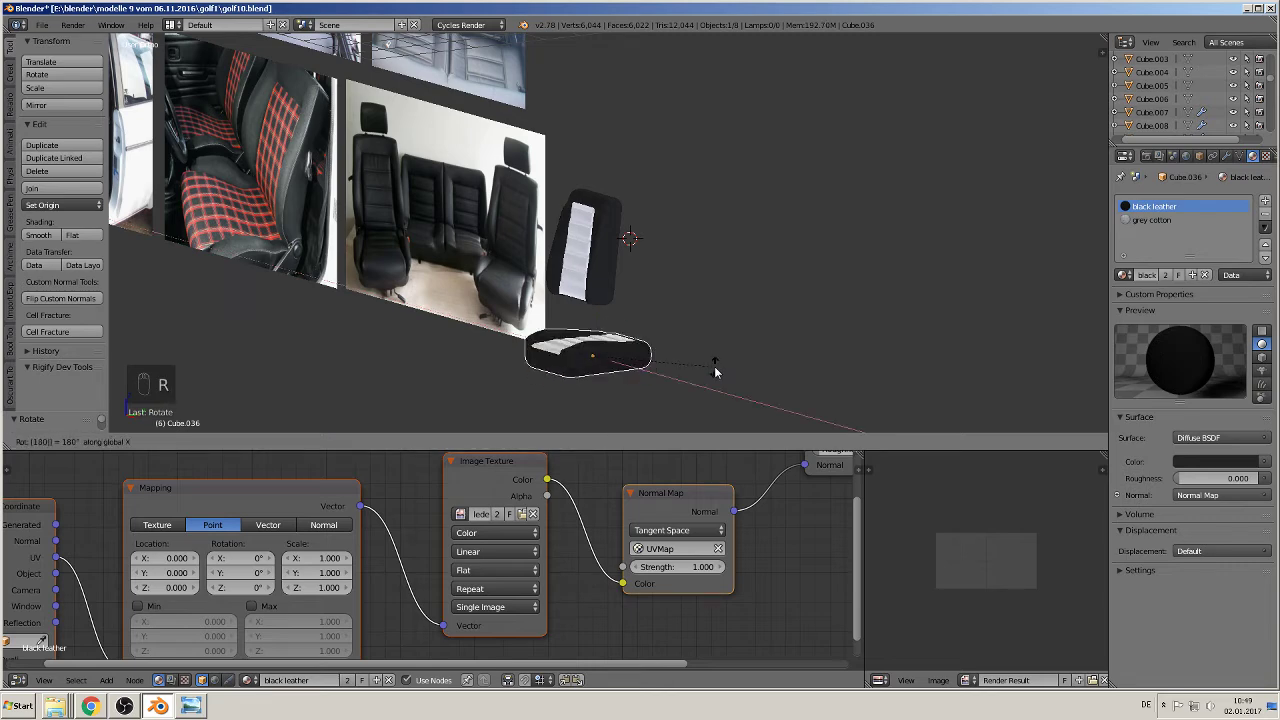
{"action": "key", "text": "Return"}
Step: Raise the flat seat cushion slightly along the Z axis so it meets the lower end of the backrest
{"action": "key", "text": "KP_5"}
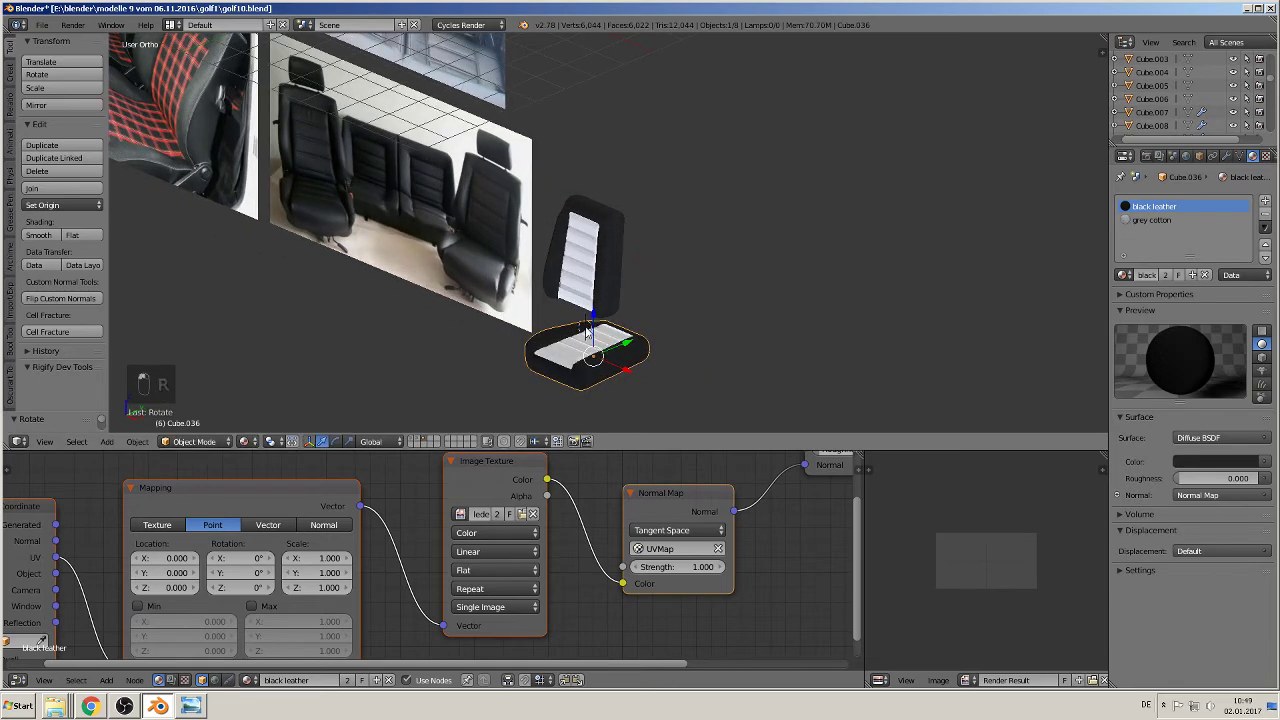
{"action": "mouse_move", "coordinate": [587, 333]}
{"action": "left_mouse_down"}
{"action": "mouse_move", "coordinate": [645, 318]}
{"action": "mouse_move", "coordinate": [588, 317]}
{"action": "left_mouse_up"}
{"action": "middle_click_drag", "start_coordinate": [588, 317], "coordinate": [521, 168]}
{"action": "scroll", "coordinate": [585, 240], "scroll_direction": "up", "scroll_amount": 6}
{"action": "mouse_move", "coordinate": [526, 300]}
{"action": "middle_mouse_down", "text": "shift"}
{"action": "mouse_move", "coordinate": [402, 282]}
{"action": "mouse_move", "coordinate": [482, 258]}
{"action": "mouse_move", "coordinate": [543, 307]}
{"action": "middle_mouse_up", "text": "shift"}
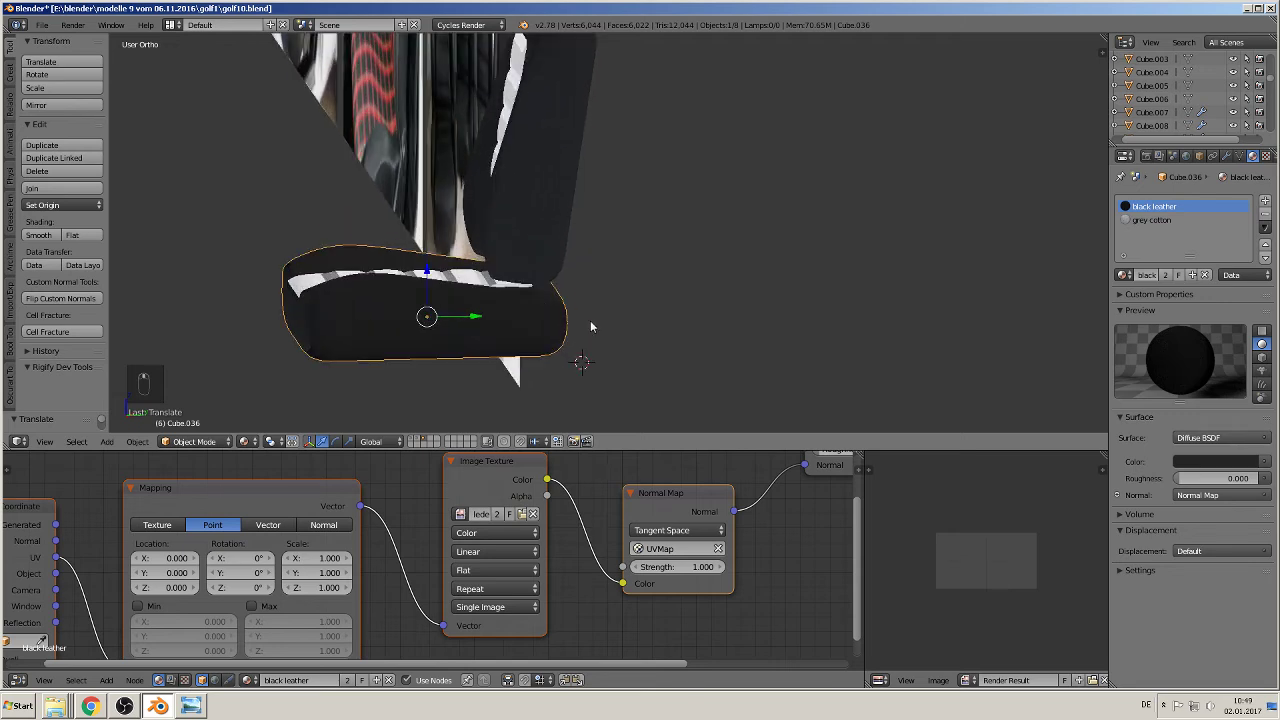
Step: Shorten the seat cushion along the Y axis, adjust its position along Y beneath the backrest, and deselect everything
{"action": "key", "text": "s"}
{"action": "key", "text": "y"}
{"action": "left_click", "coordinate": [552, 322]}
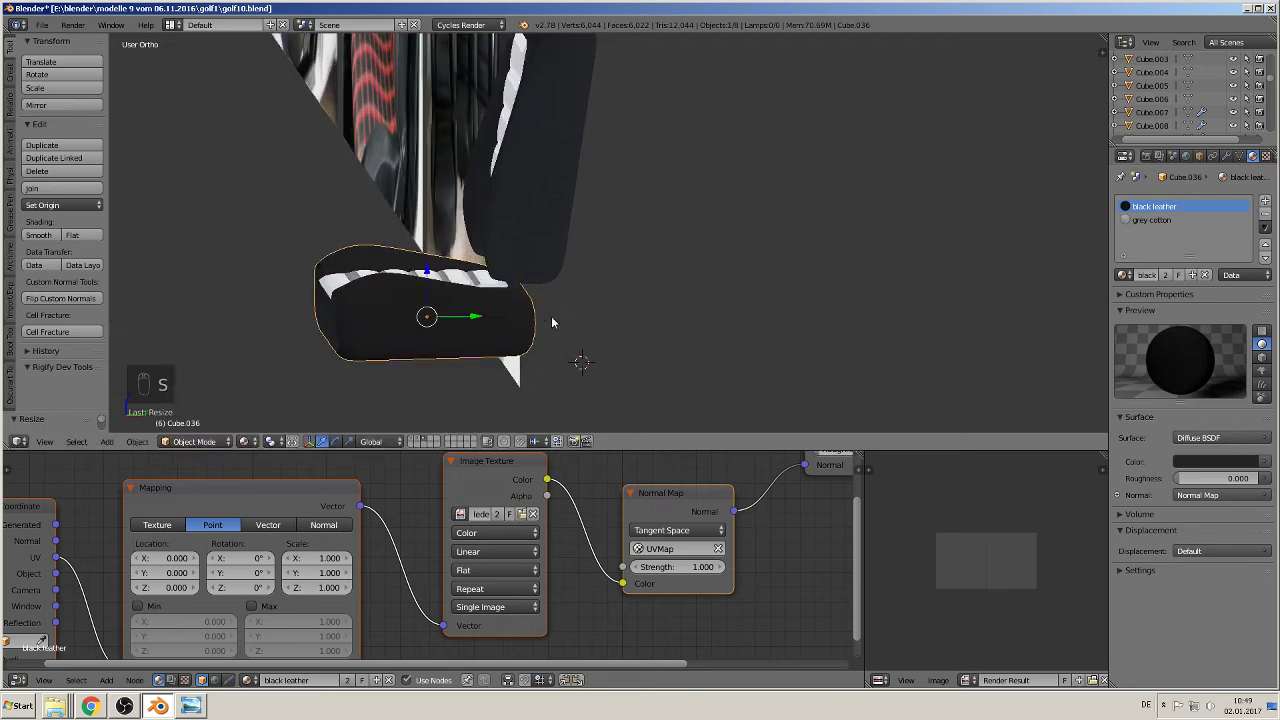
{"action": "left_click_drag", "start_coordinate": [468, 318], "coordinate": [459, 254]}
{"action": "middle_click_drag", "start_coordinate": [461, 254], "coordinate": [569, 313]}
{"action": "scroll", "coordinate": [587, 262], "scroll_direction": "down", "scroll_amount": 2}
{"action": "key", "text": "a"}
{"action": "scroll", "coordinate": [275, 150], "scroll_direction": "up", "scroll_amount": 1}
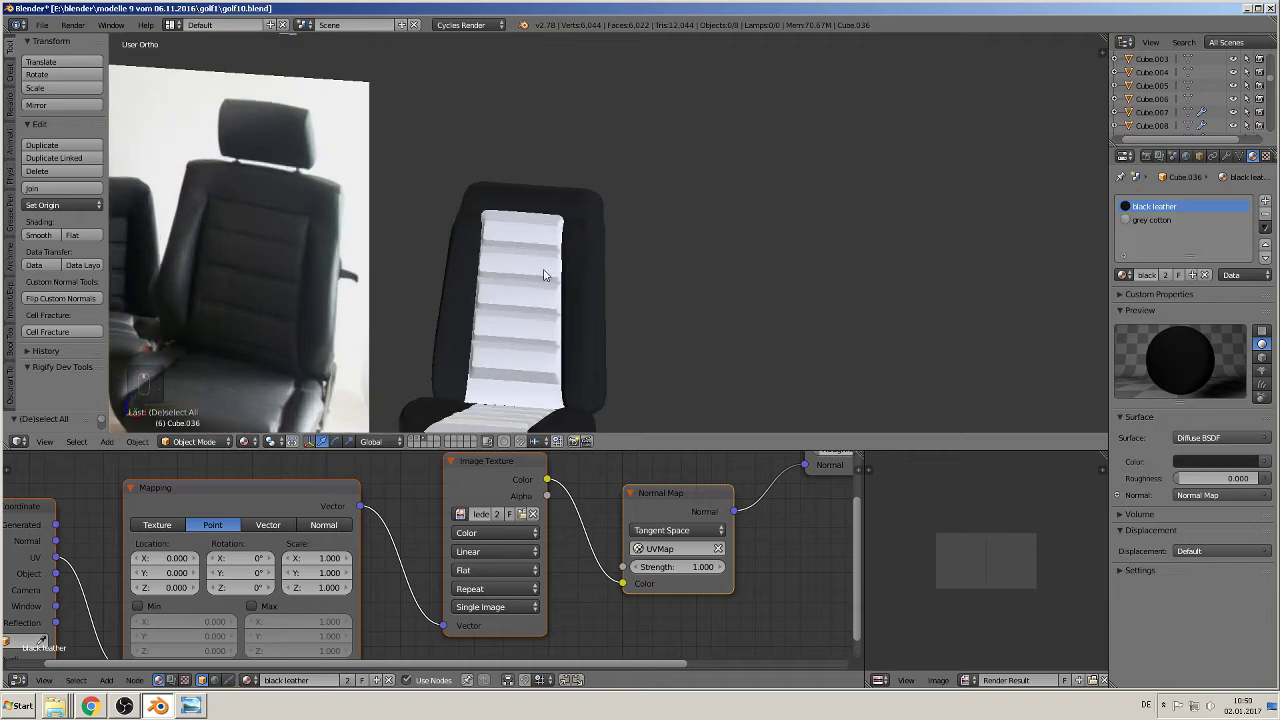
Step: Add a cube just above the seat's backrest as the base of the headrest
{"action": "key", "text": "KP_1"}
{"action": "middle_click_drag", "start_coordinate": [648, 155], "coordinate": [538, 329], "text": "shift"}
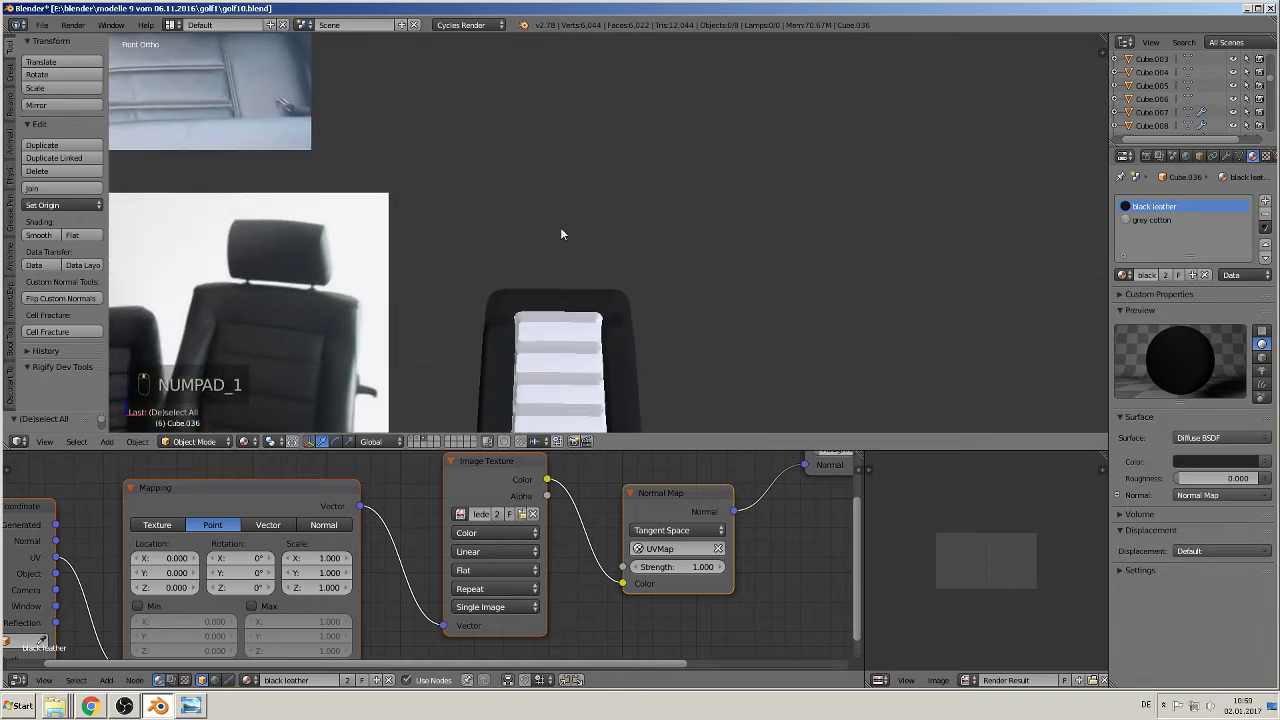
{"action": "left_click", "coordinate": [106, 441]}
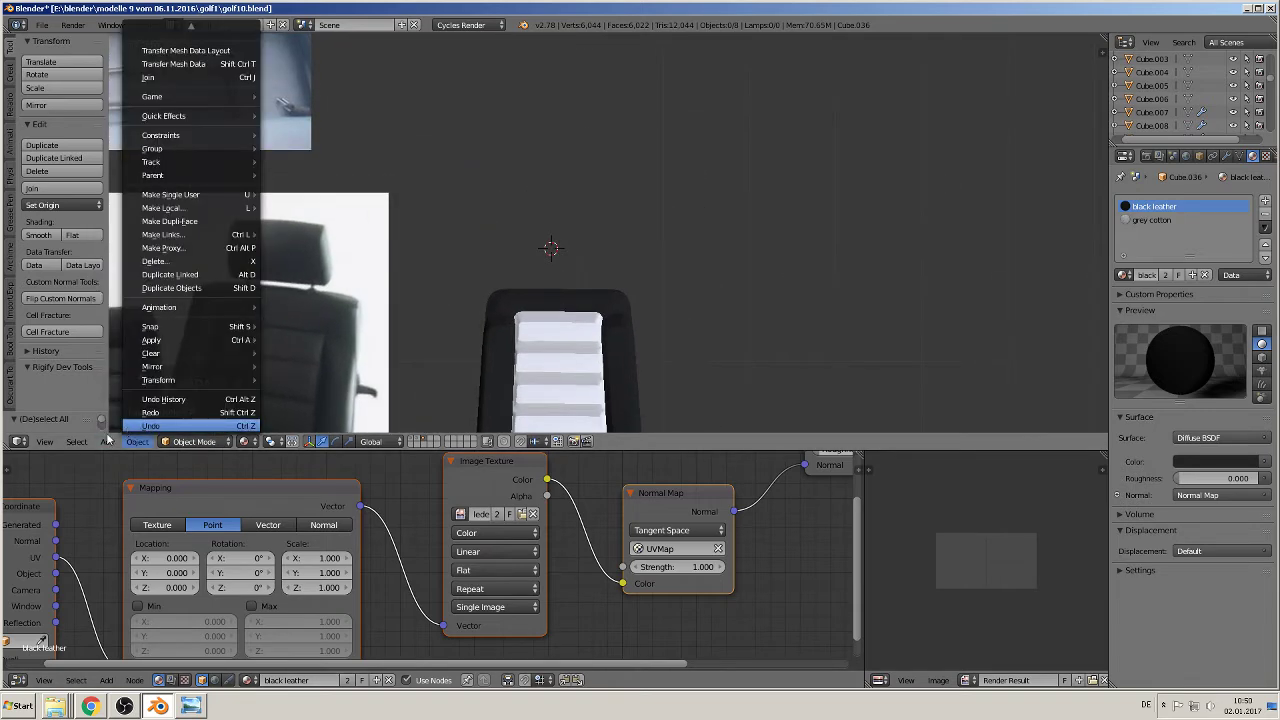
{"action": "mouse_move", "coordinate": [117, 428]}
{"action": "left_click", "coordinate": [242, 108]}
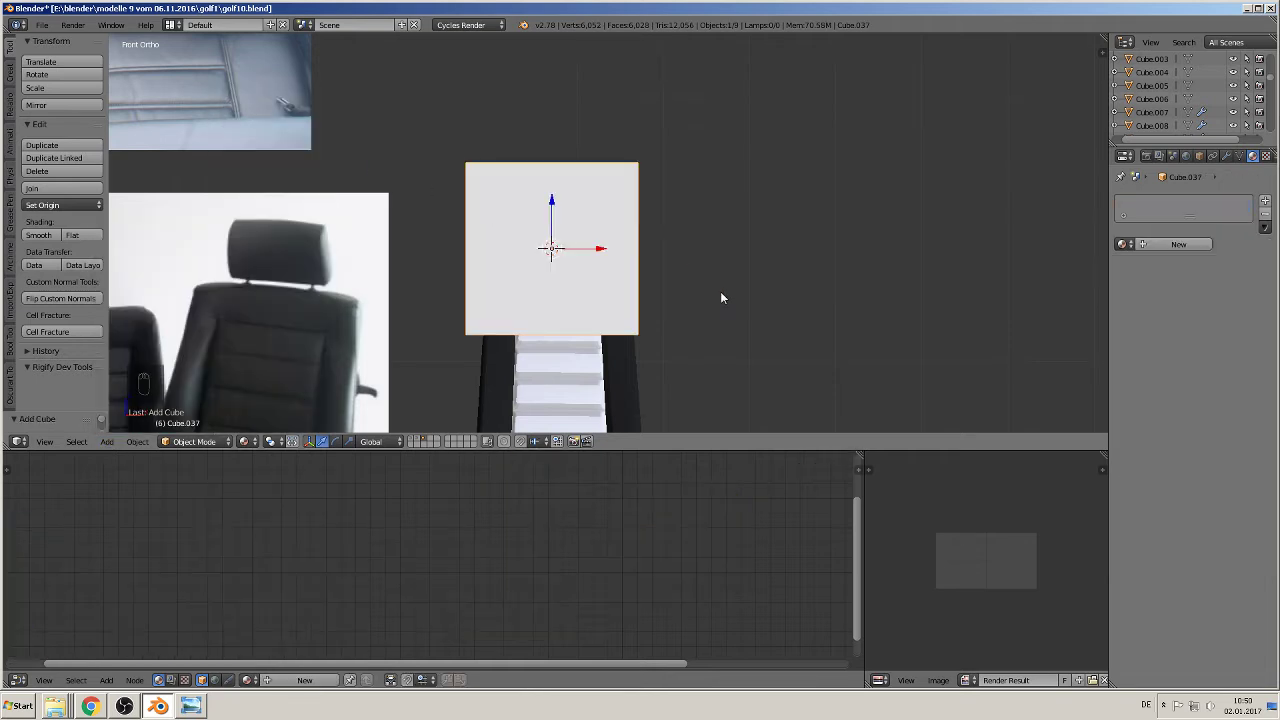
Step: Scale the cube down to headrest height and widen it along X, keeping it narrower than the backrest
{"action": "key", "text": "s"}
{"action": "left_click", "coordinate": [622, 272]}
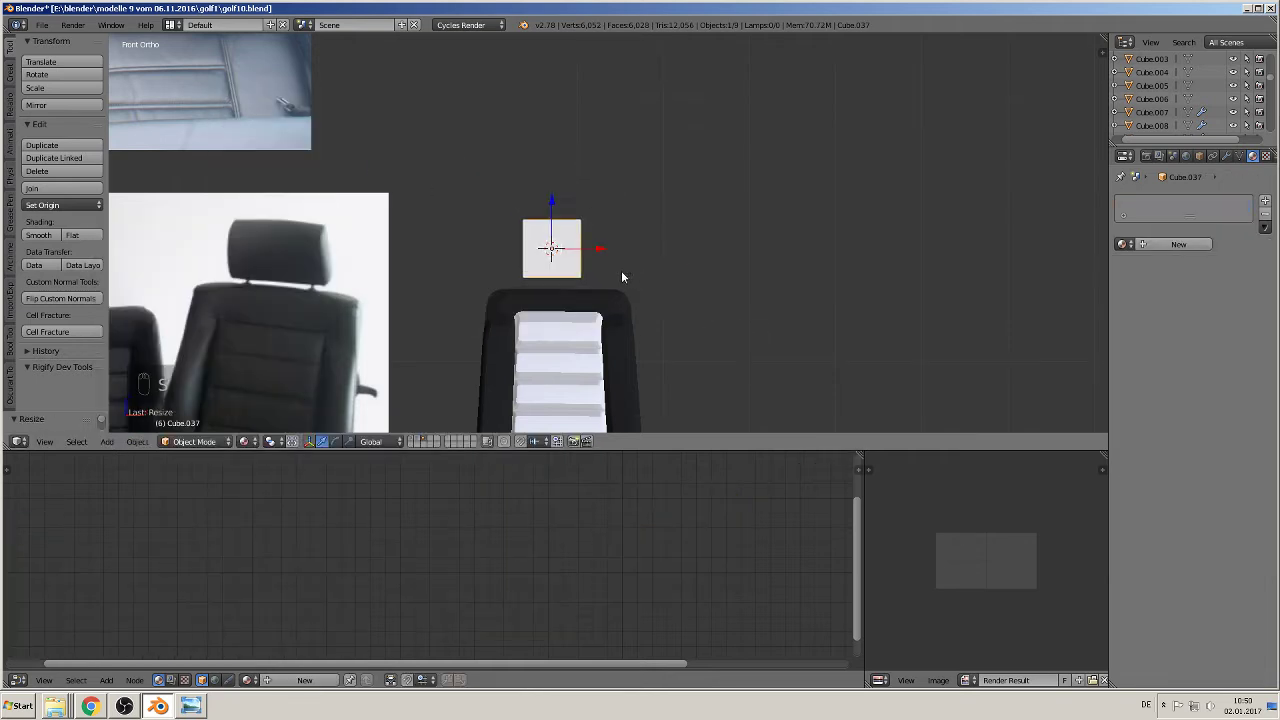
{"action": "key", "text": "s"}
{"action": "key", "text": "x"}
{"action": "left_click", "coordinate": [667, 277]}
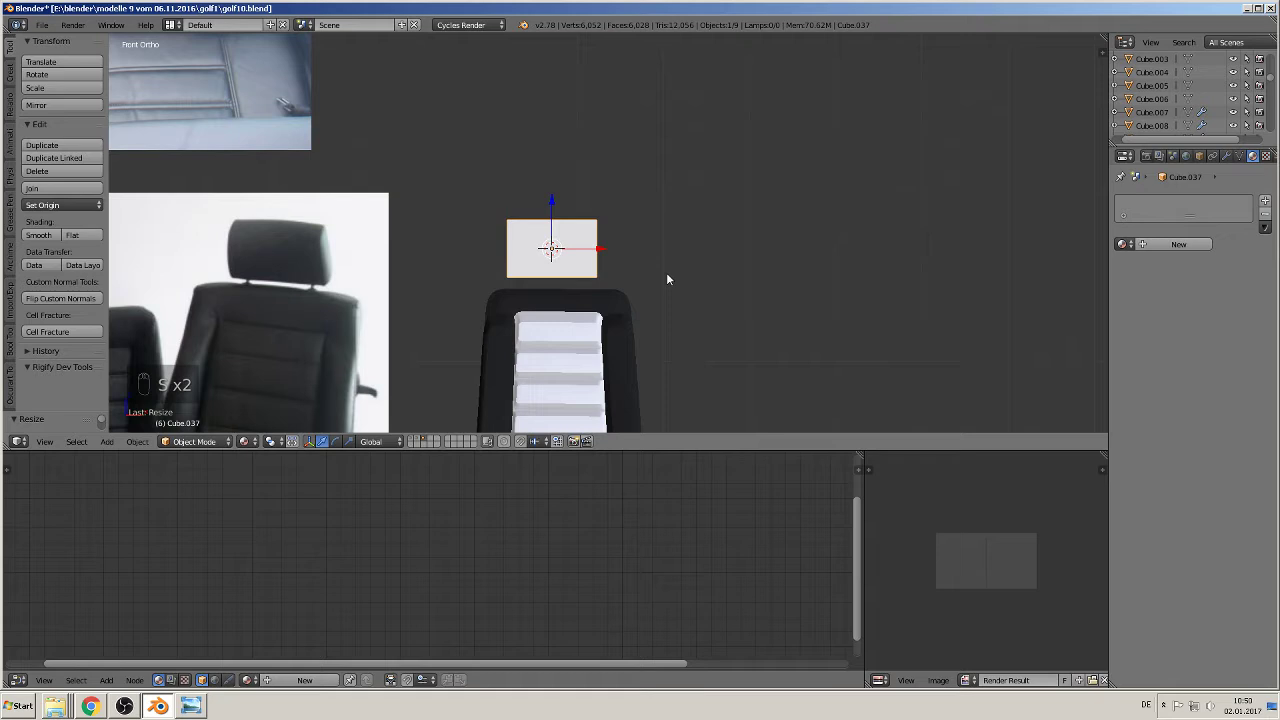
Step: Move the cube along X and Y to centre it above the backrest
{"action": "key", "text": "g"}
{"action": "key", "text": "x"}
{"action": "left_click", "coordinate": [604, 250]}
{"action": "middle_click_drag", "start_coordinate": [604, 250], "coordinate": [504, 352]}
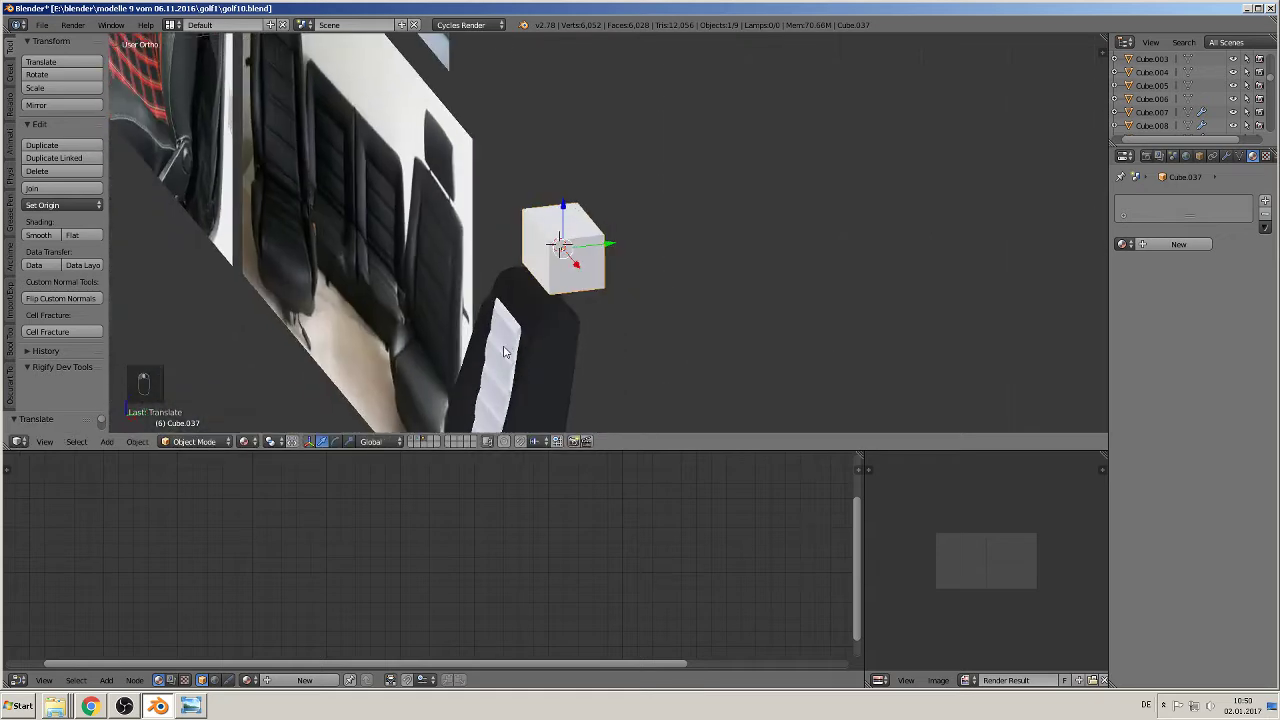
{"action": "key", "text": "g"}
{"action": "key", "text": "y"}
{"action": "left_click", "coordinate": [606, 258]}
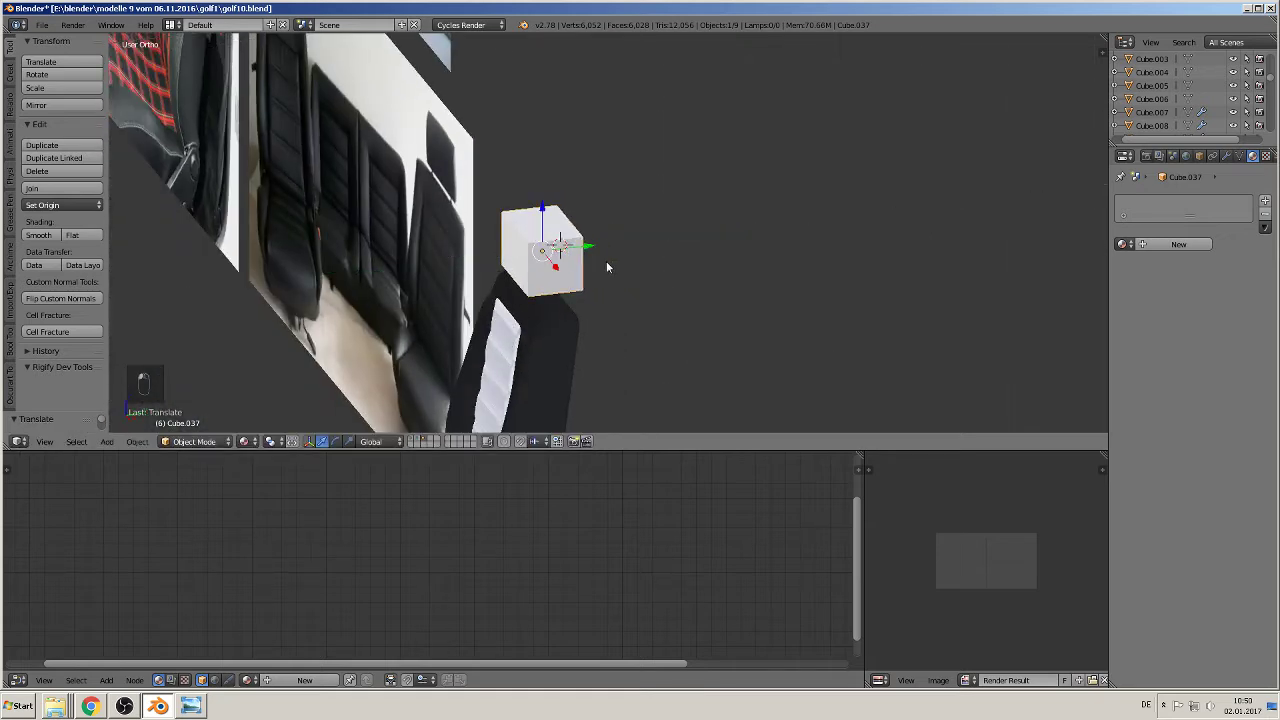
Step: Taper the cube by scaling its top face narrower along Y
{"action": "mouse_move", "coordinate": [606, 267]}
{"action": "middle_mouse_down"}
{"action": "mouse_move", "coordinate": [614, 300]}
{"action": "mouse_move", "coordinate": [601, 247]}
{"action": "middle_mouse_up"}
{"action": "scroll", "coordinate": [601, 247], "scroll_direction": "up", "scroll_amount": 2}
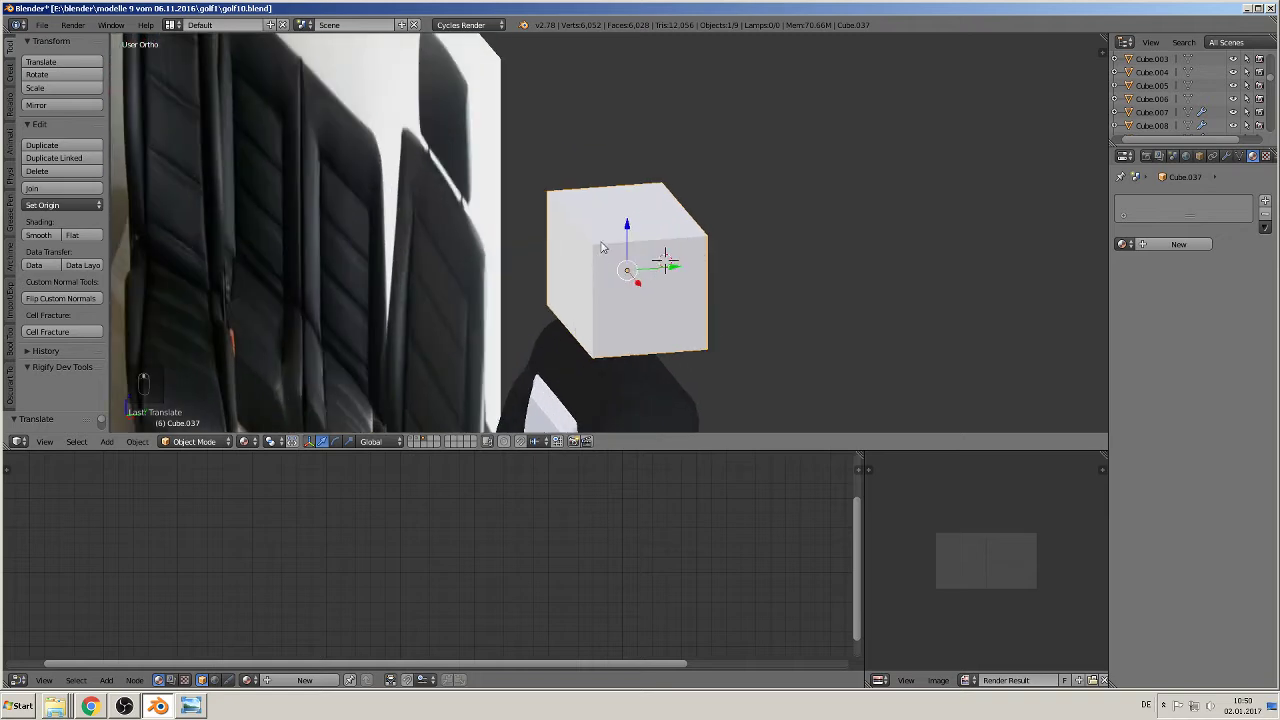
{"action": "key", "text": "Tab"}
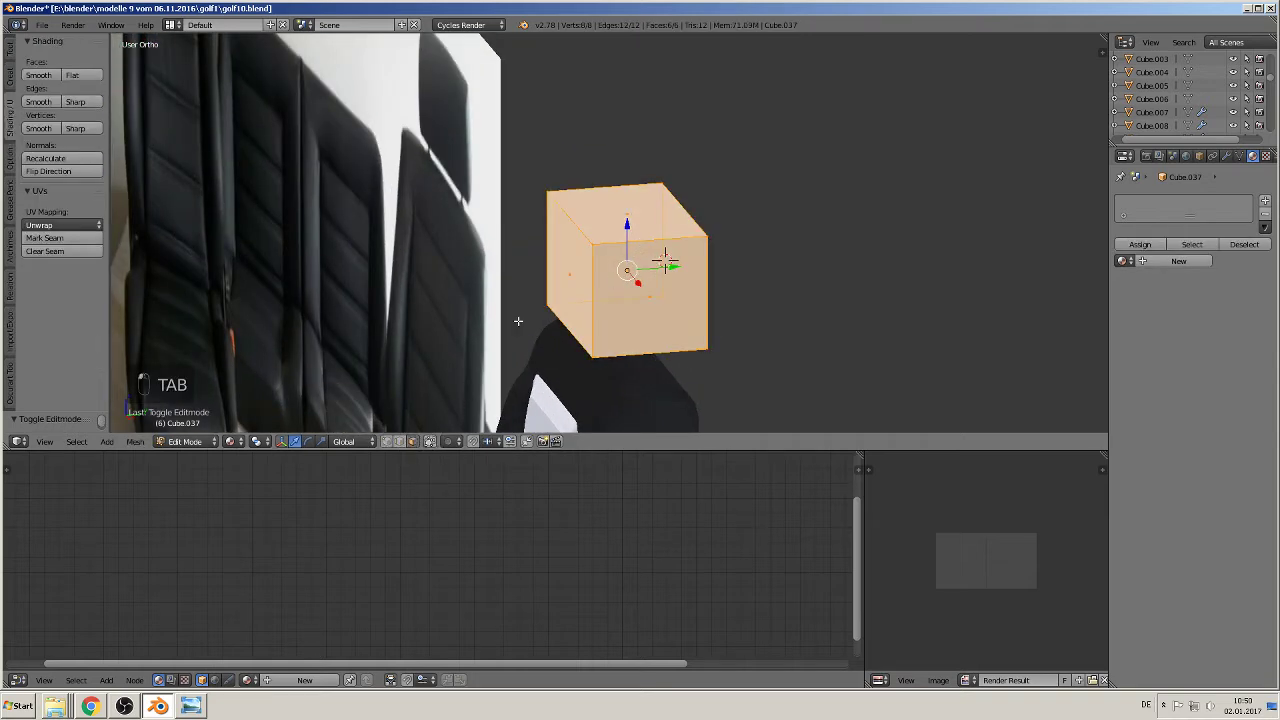
{"action": "right_click", "coordinate": [604, 236]}
{"action": "middle_click_drag", "start_coordinate": [749, 309], "coordinate": [824, 310]}
{"action": "key", "text": "s"}
{"action": "key", "text": "y"}
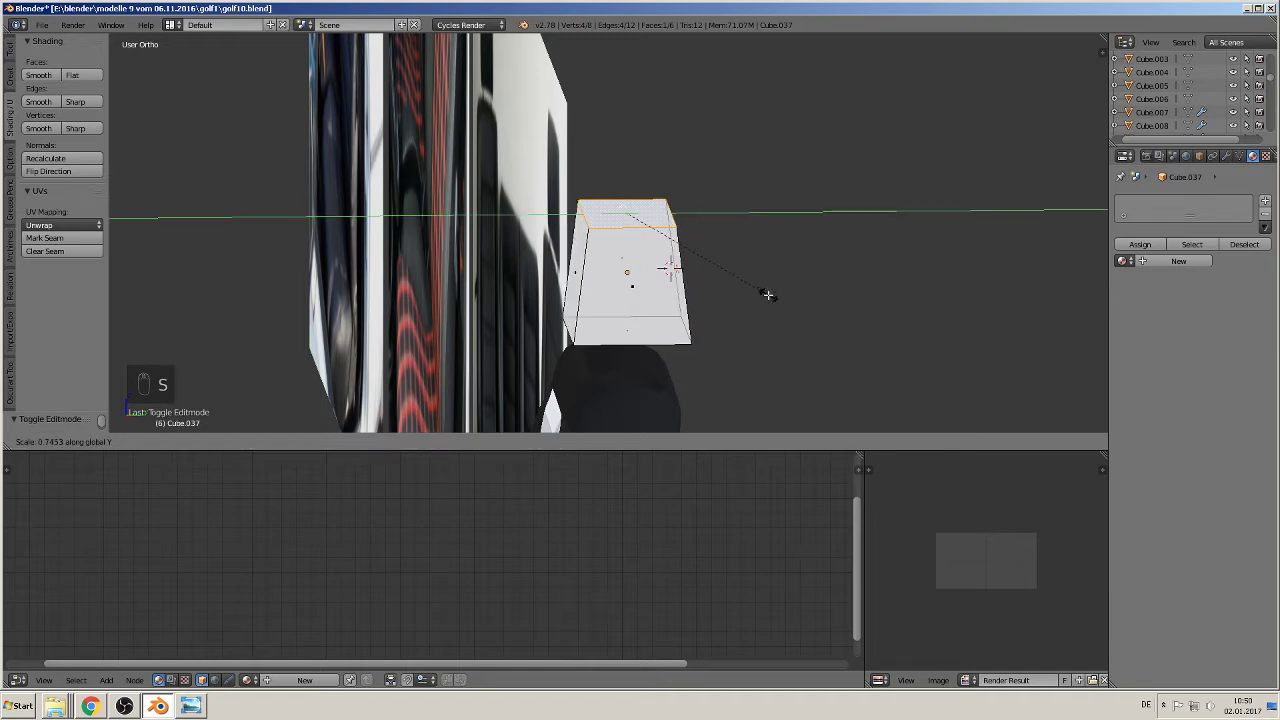
{"action": "left_click", "coordinate": [740, 290]}
{"action": "middle_click_drag", "start_coordinate": [771, 309], "coordinate": [823, 320]}
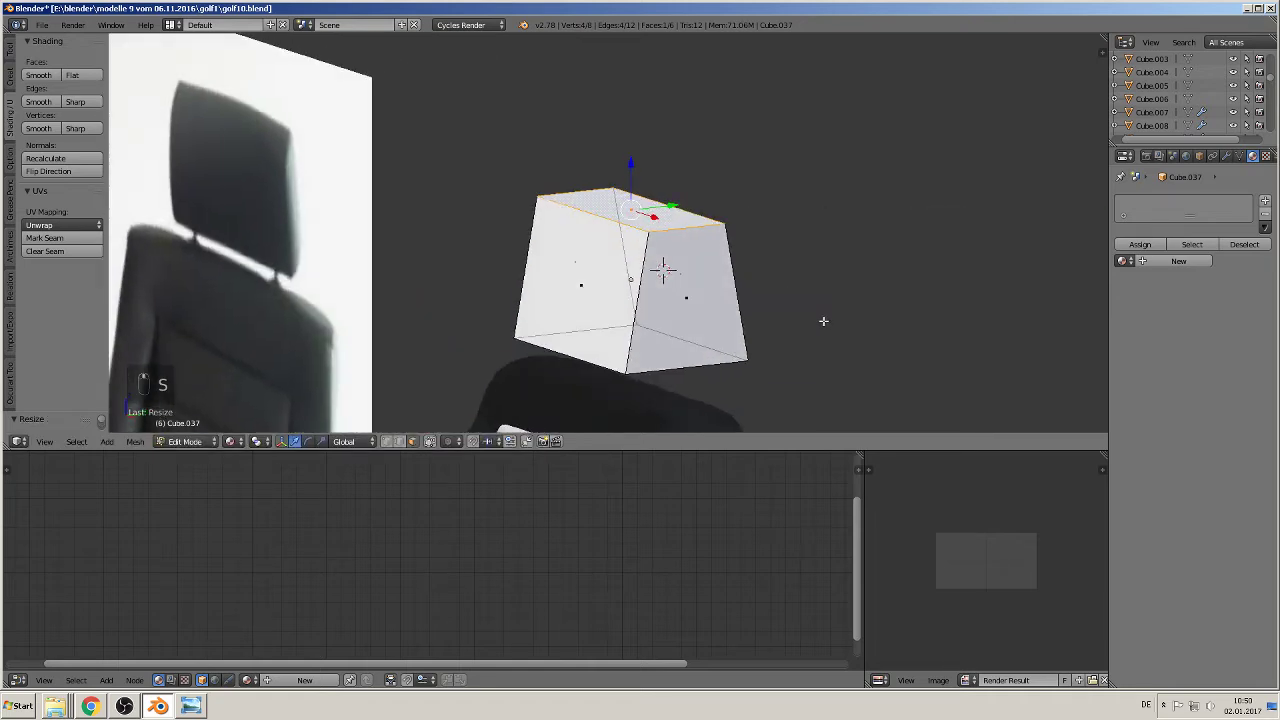
{"action": "key", "text": "Tab"}
Step: Add a Subdivision Surface modifier to the headrest with a view level of 2
{"action": "left_click", "coordinate": [1226, 156]}
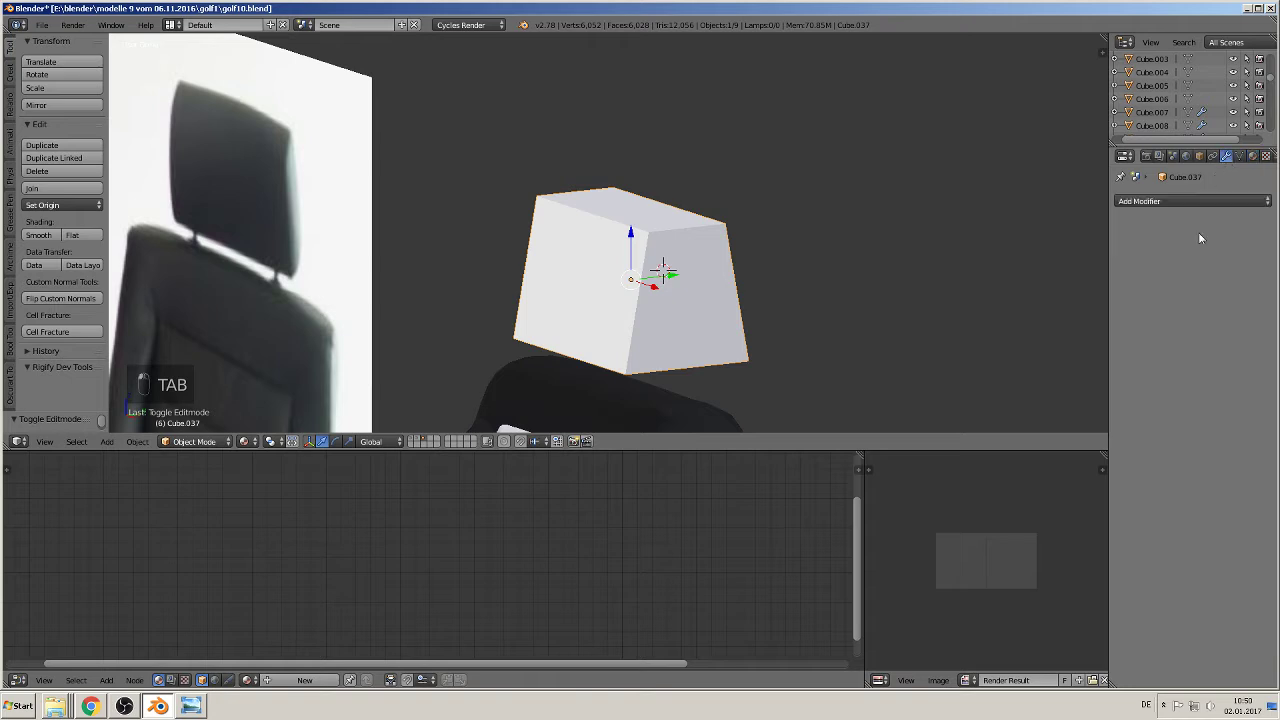
{"action": "left_click", "coordinate": [1190, 201]}
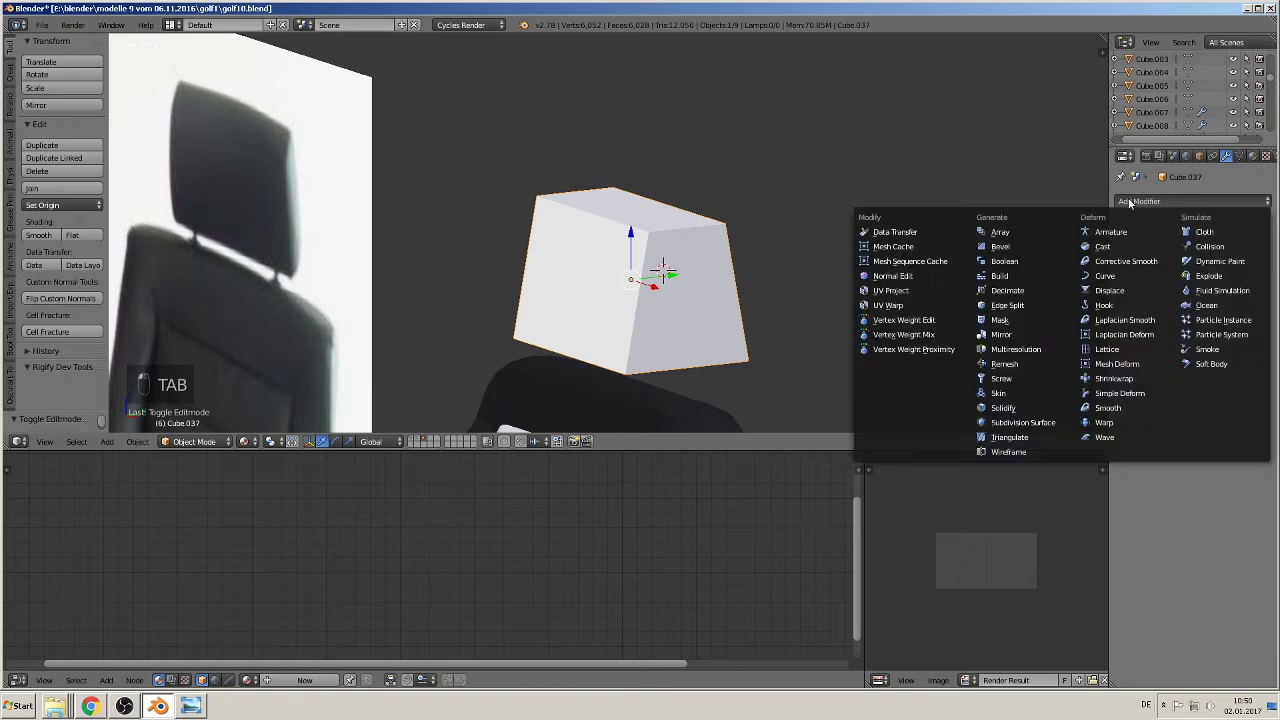
{"action": "left_click", "coordinate": [1045, 426]}
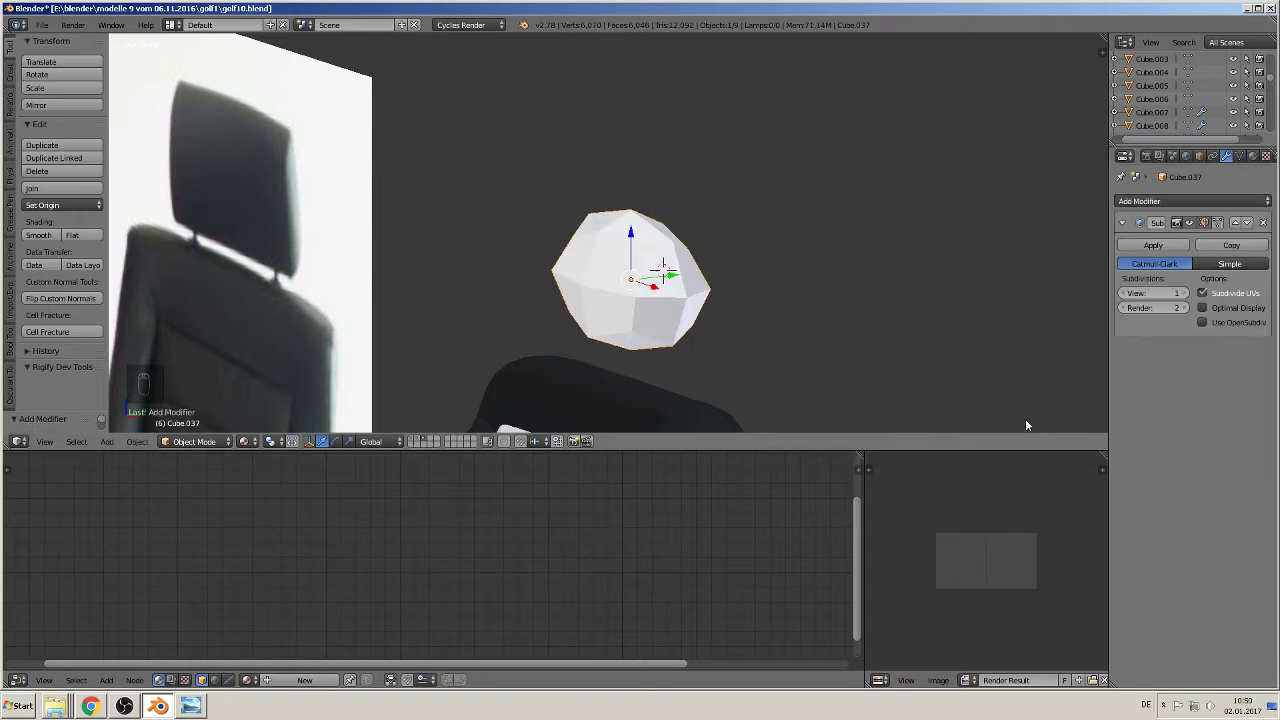
{"action": "left_click", "coordinate": [1180, 293]}
Step: Cut two vertical edge loops through the headrest and scale them apart along X towards its sides
{"action": "middle_click_drag", "start_coordinate": [860, 300], "coordinate": [670, 282]}
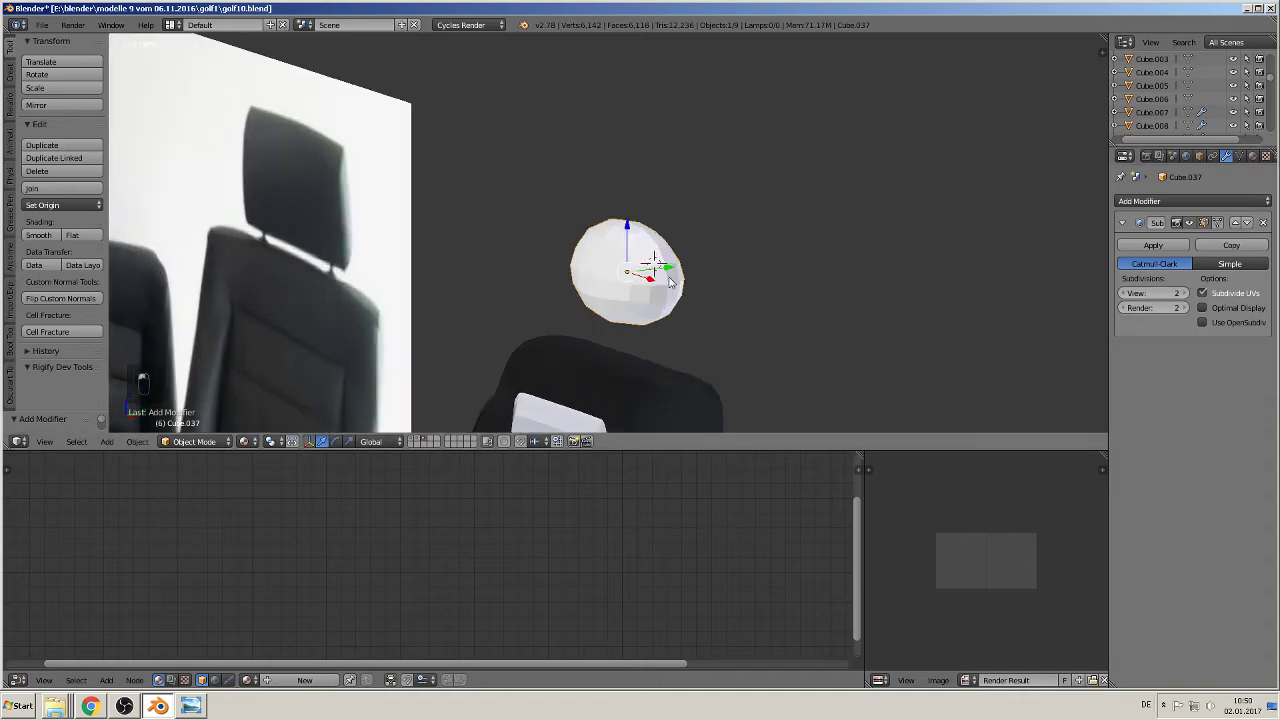
{"action": "key", "text": "Tab"}
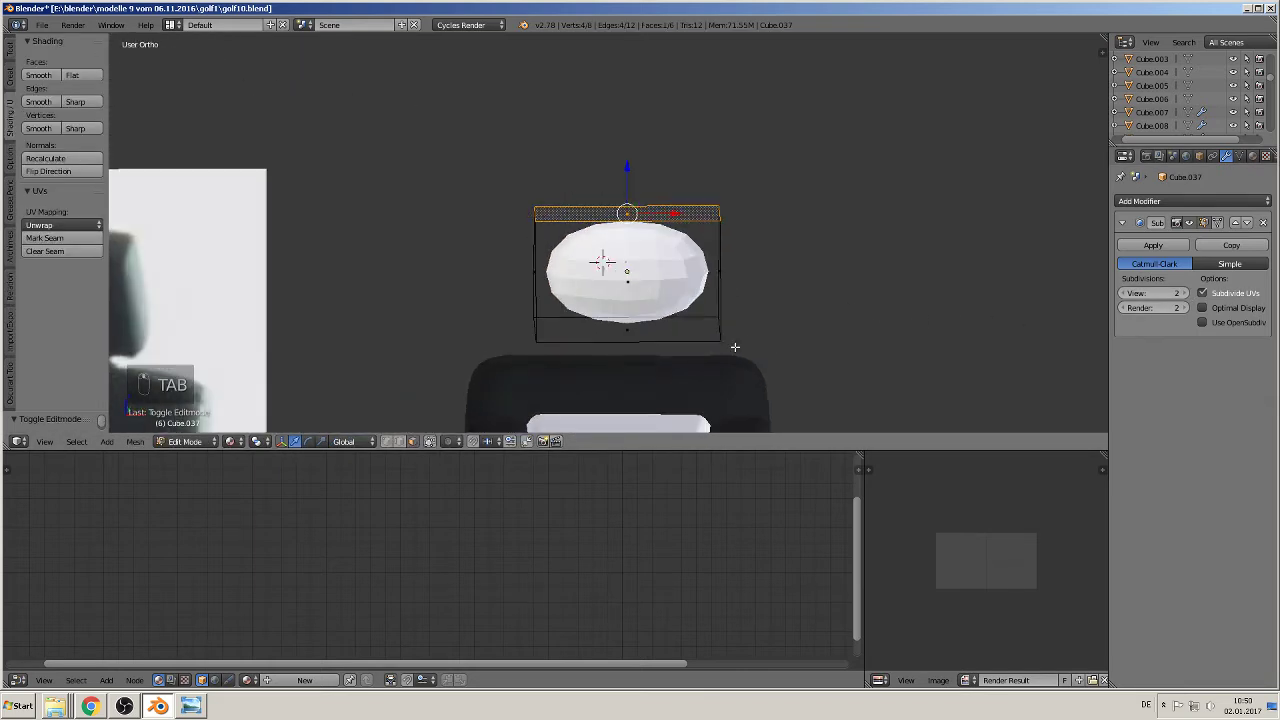
{"action": "middle_click_drag", "start_coordinate": [734, 346], "coordinate": [611, 331]}
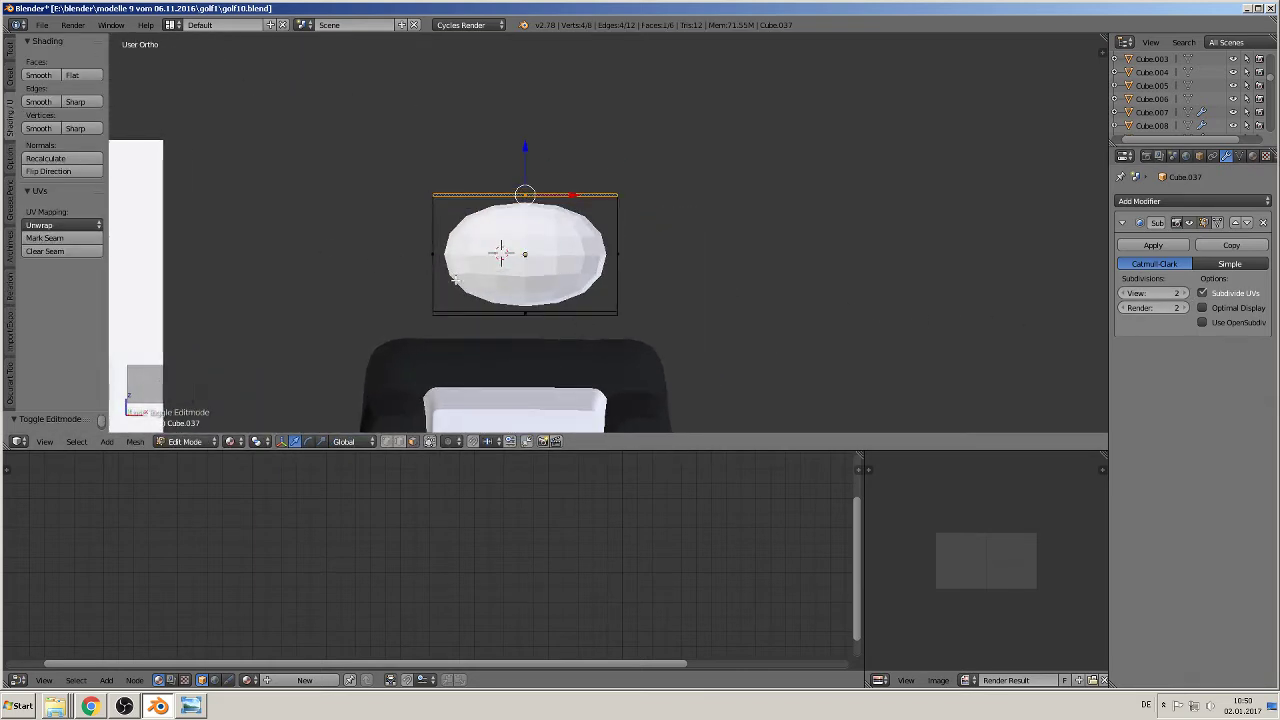
{"action": "middle_click_drag", "start_coordinate": [580, 285], "coordinate": [673, 285], "text": "shift"}
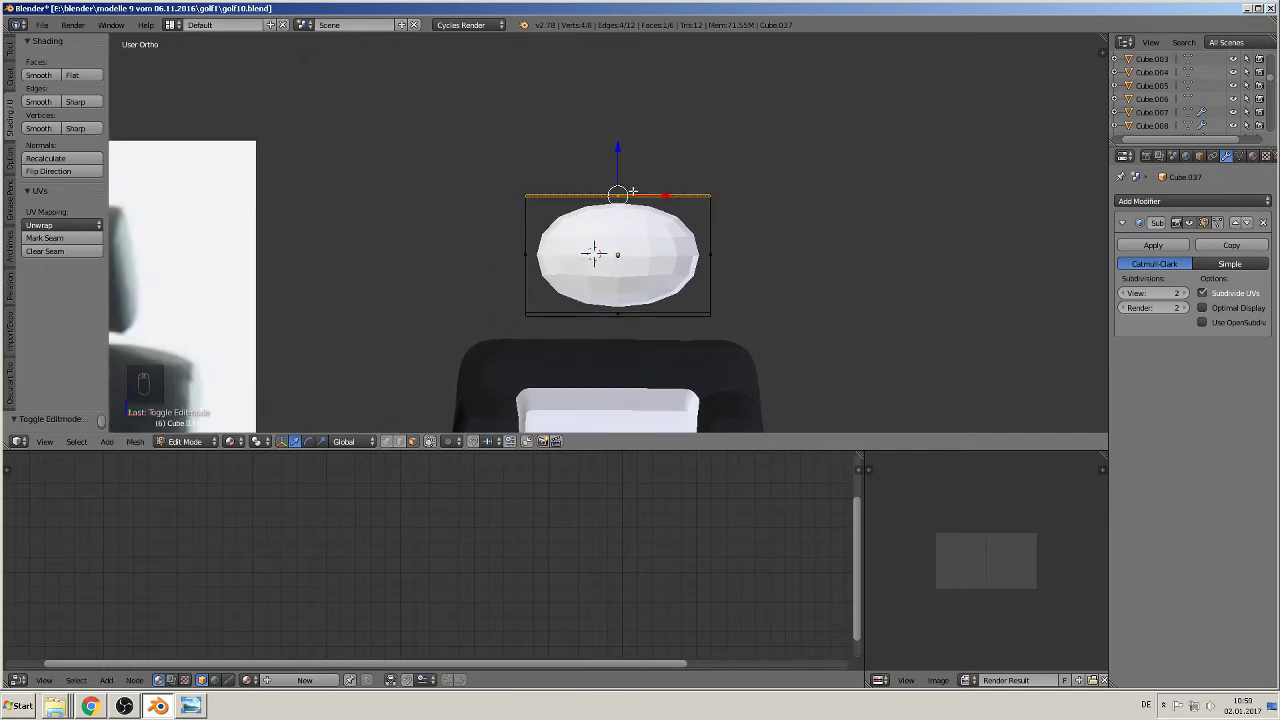
{"action": "key", "text": "ctrl+r"}
{"action": "scroll", "coordinate": [594, 252], "scroll_direction": "up", "scroll_amount": 1}
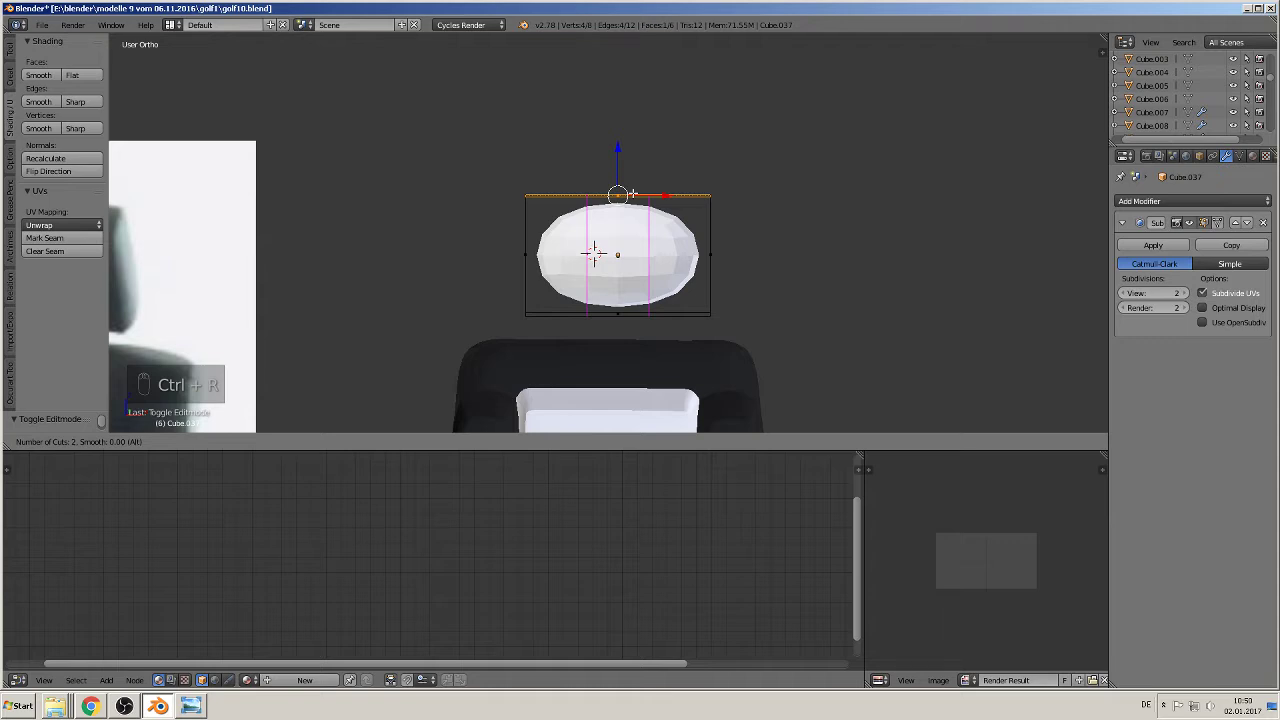
{"action": "left_click", "coordinate": [633, 193]}
{"action": "left_click", "coordinate": [635, 196]}
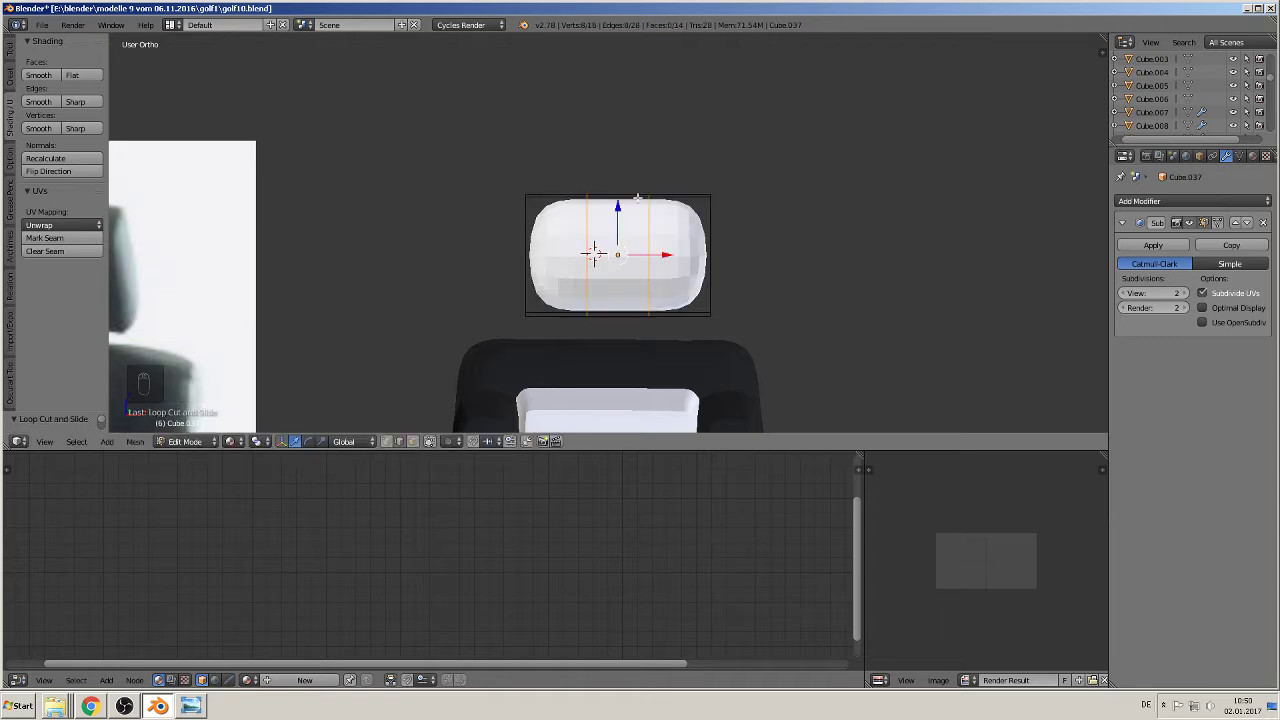
{"action": "key", "text": "s"}
{"action": "key", "text": "x"}
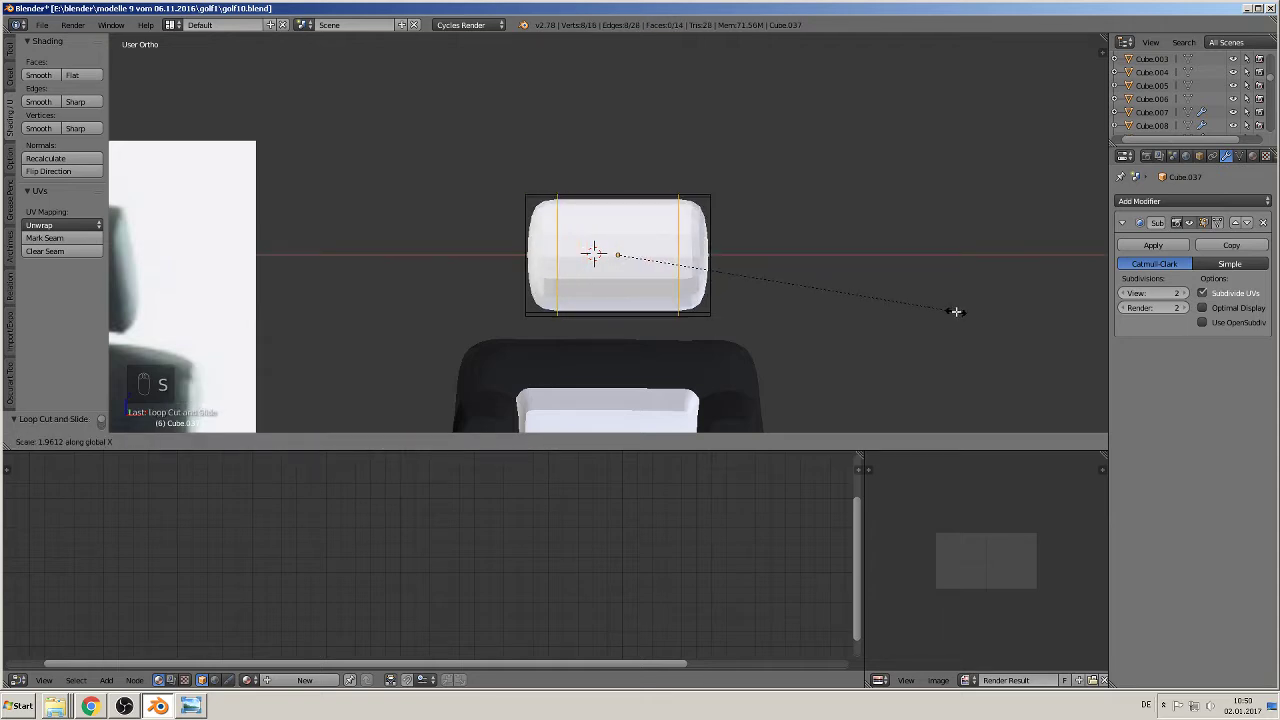
{"action": "left_click", "coordinate": [1045, 307]}
Step: Add two horizontal edge loops around the headrest, one in its upper third and one in its lower third
{"action": "middle_click_drag", "start_coordinate": [1026, 309], "coordinate": [683, 306]}
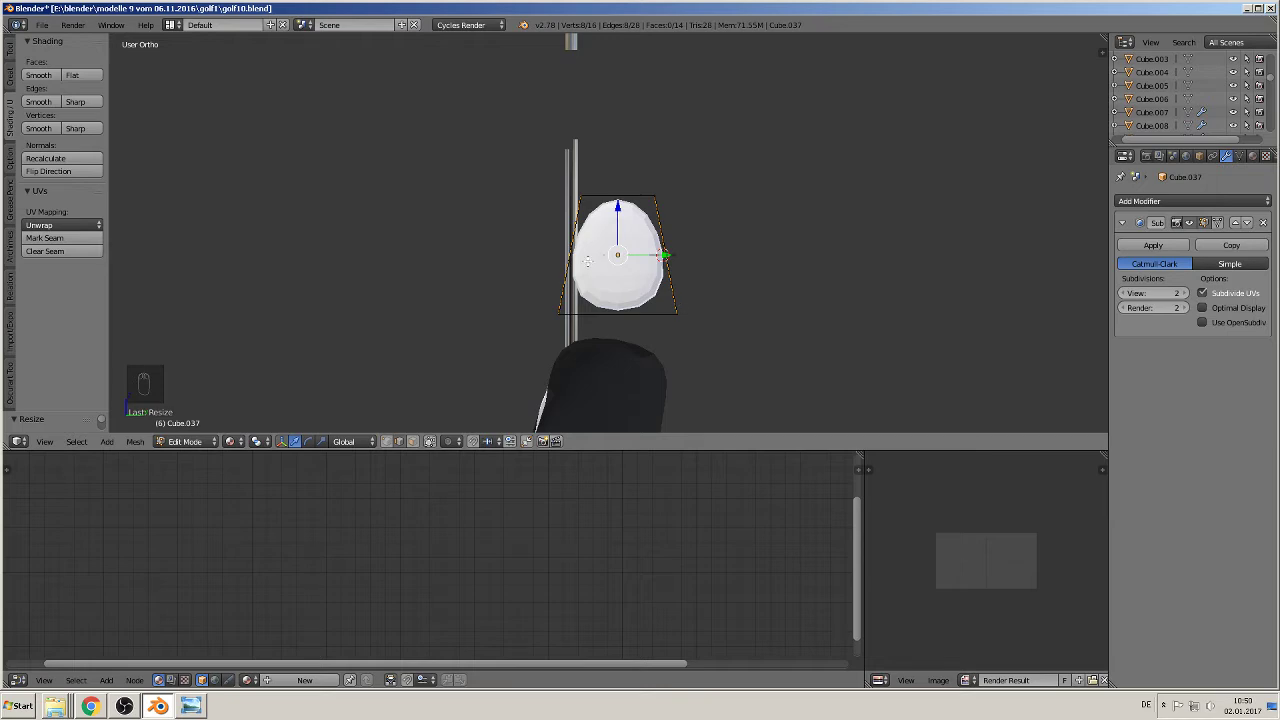
{"action": "key", "text": "ctrl+r"}
{"action": "left_click", "coordinate": [588, 256]}
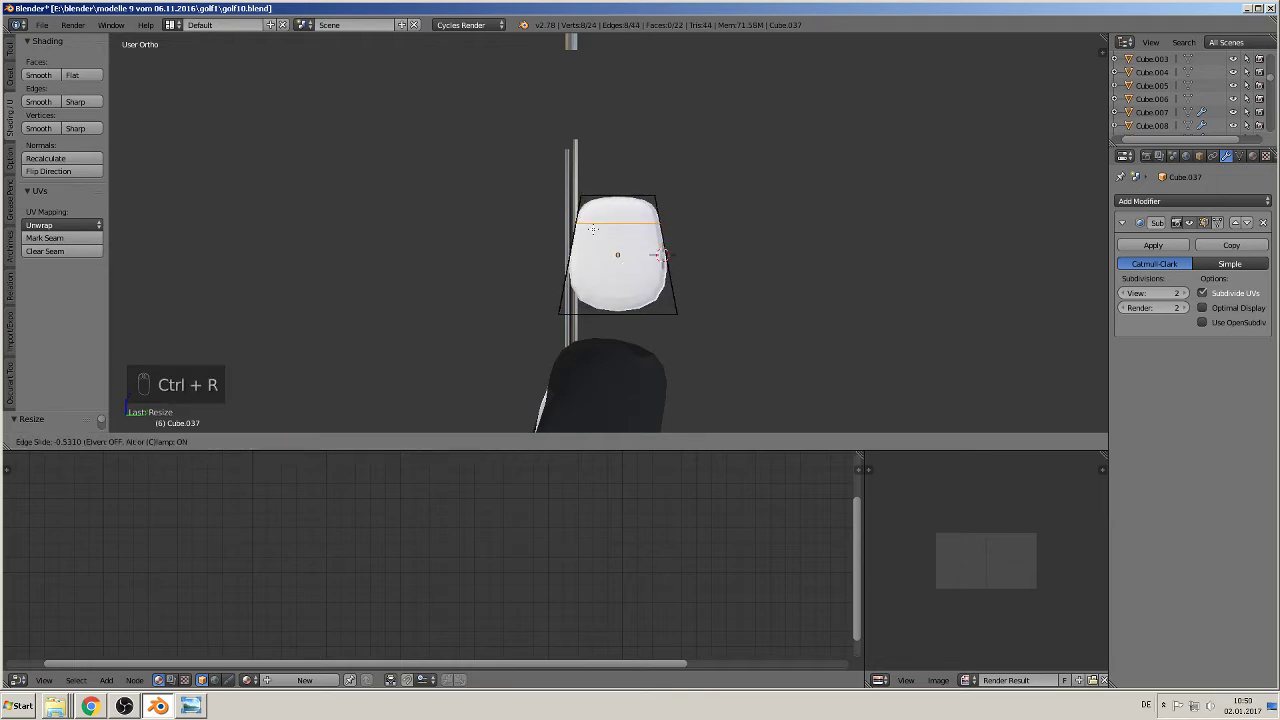
{"action": "left_click", "coordinate": [593, 243]}
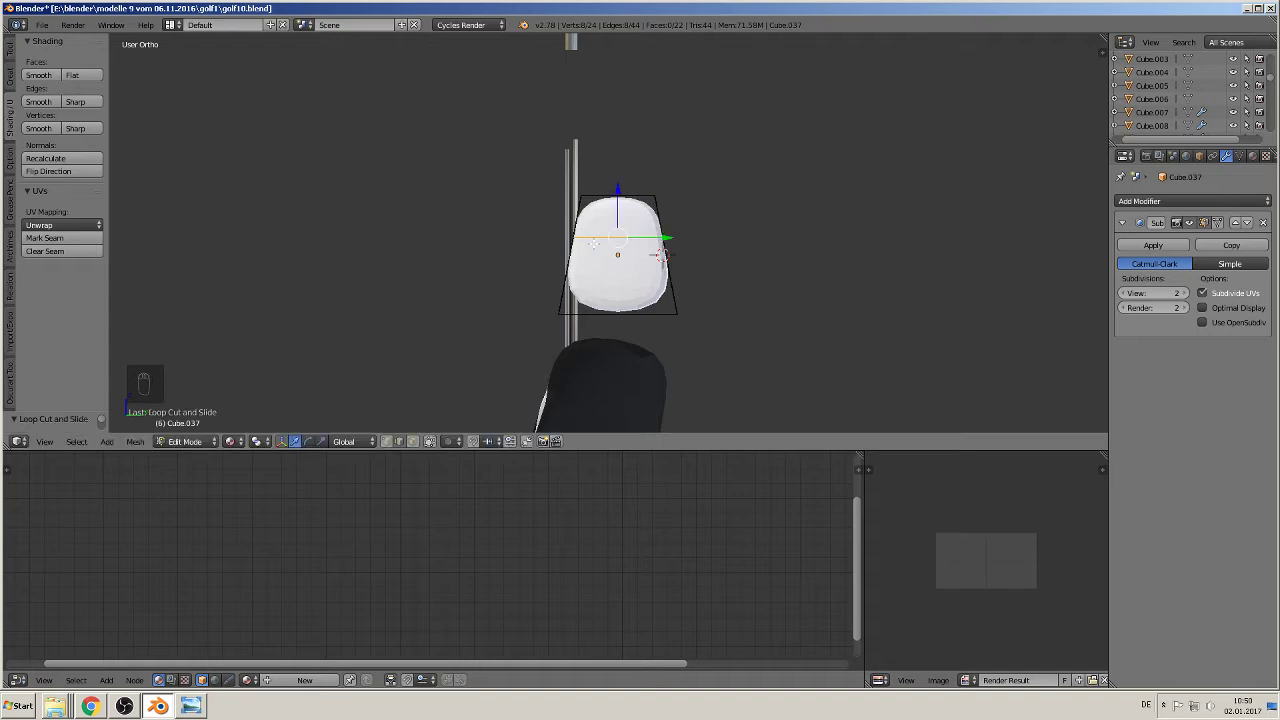
{"action": "key", "text": "ctrl+r"}
{"action": "left_click", "coordinate": [660, 256]}
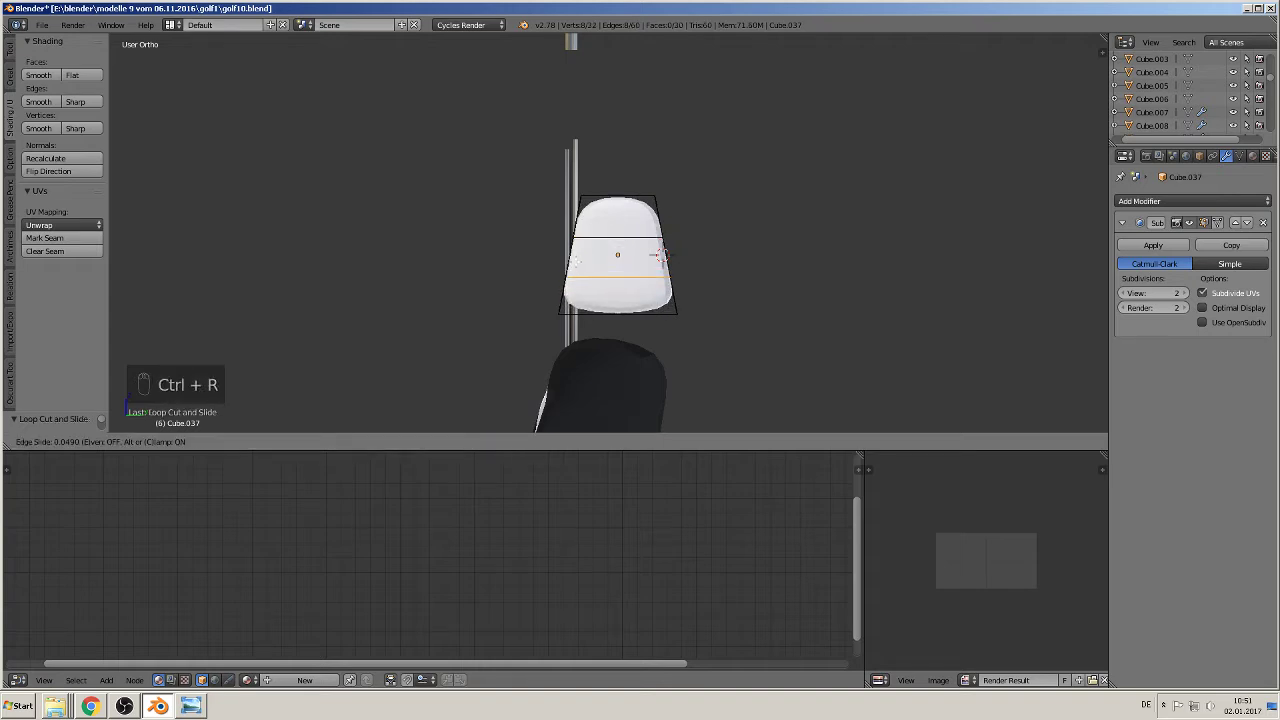
{"action": "left_click", "coordinate": [662, 274]}
{"action": "scroll", "coordinate": [668, 280], "scroll_direction": "up", "scroll_amount": 3}
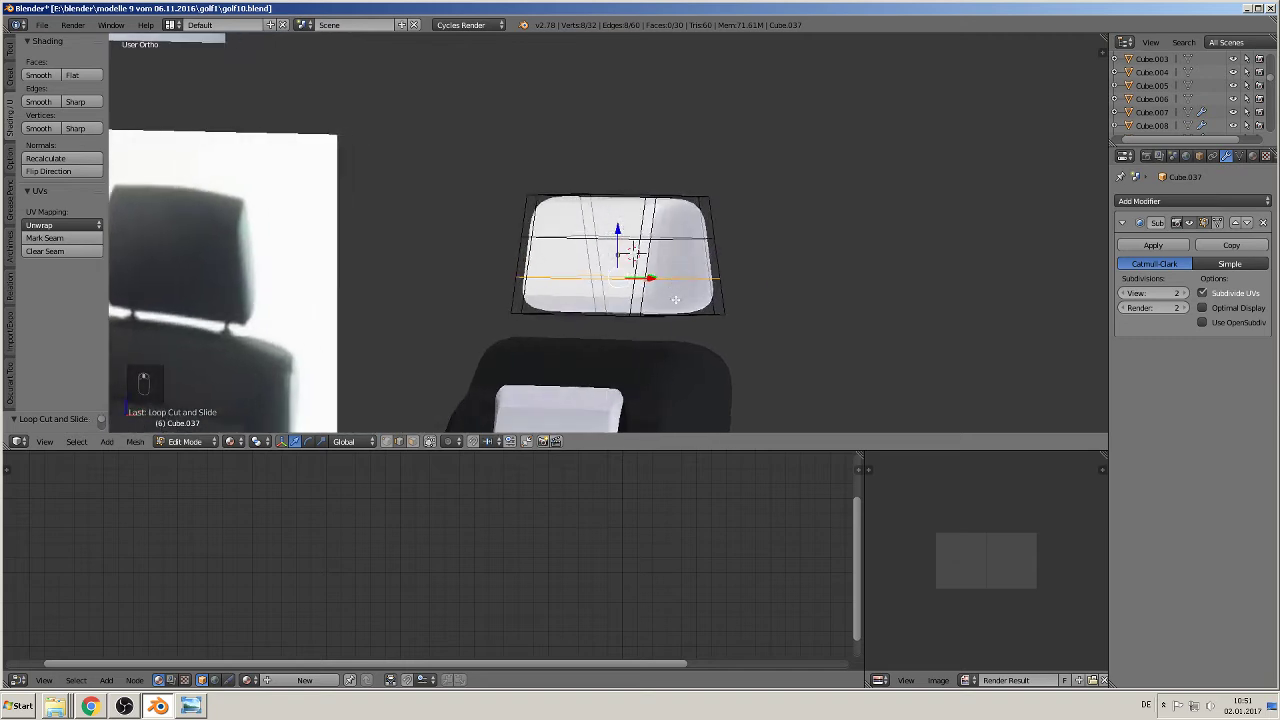
{"action": "key", "text": "Tab"}
Step: Make the headrest thinner along Y and shade it smooth
{"action": "scroll", "coordinate": [689, 320], "scroll_direction": "down", "scroll_amount": 3}
{"action": "middle_click_drag", "start_coordinate": [689, 320], "coordinate": [585, 316]}
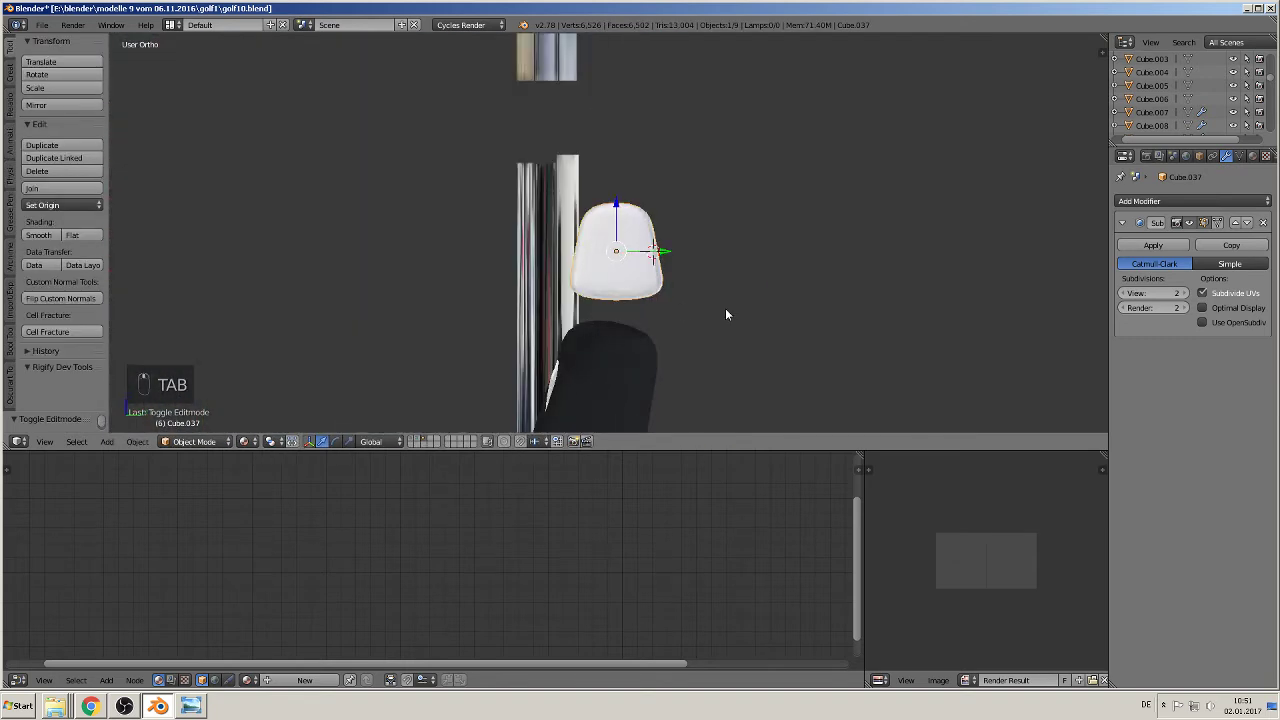
{"action": "key", "text": "s"}
{"action": "key", "text": "y"}
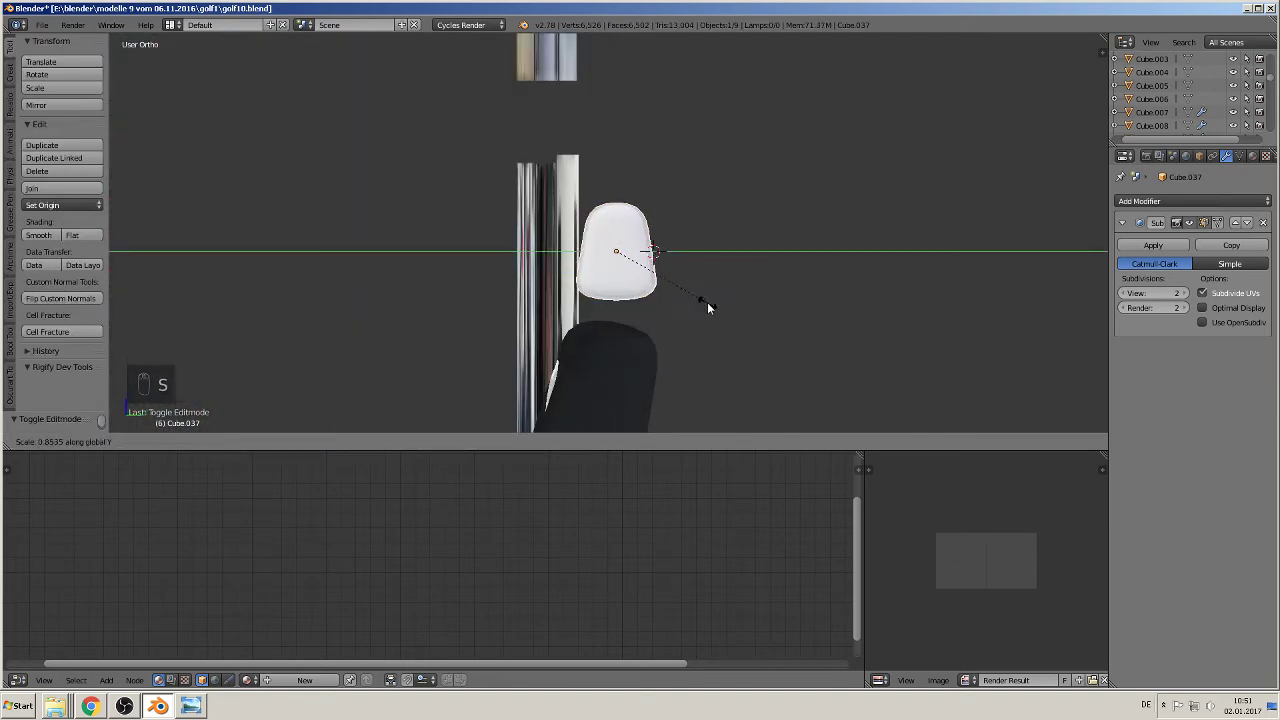
{"action": "left_click", "coordinate": [693, 297]}
{"action": "middle_click_drag", "start_coordinate": [693, 297], "coordinate": [785, 314]}
{"action": "left_click", "coordinate": [38, 235]}
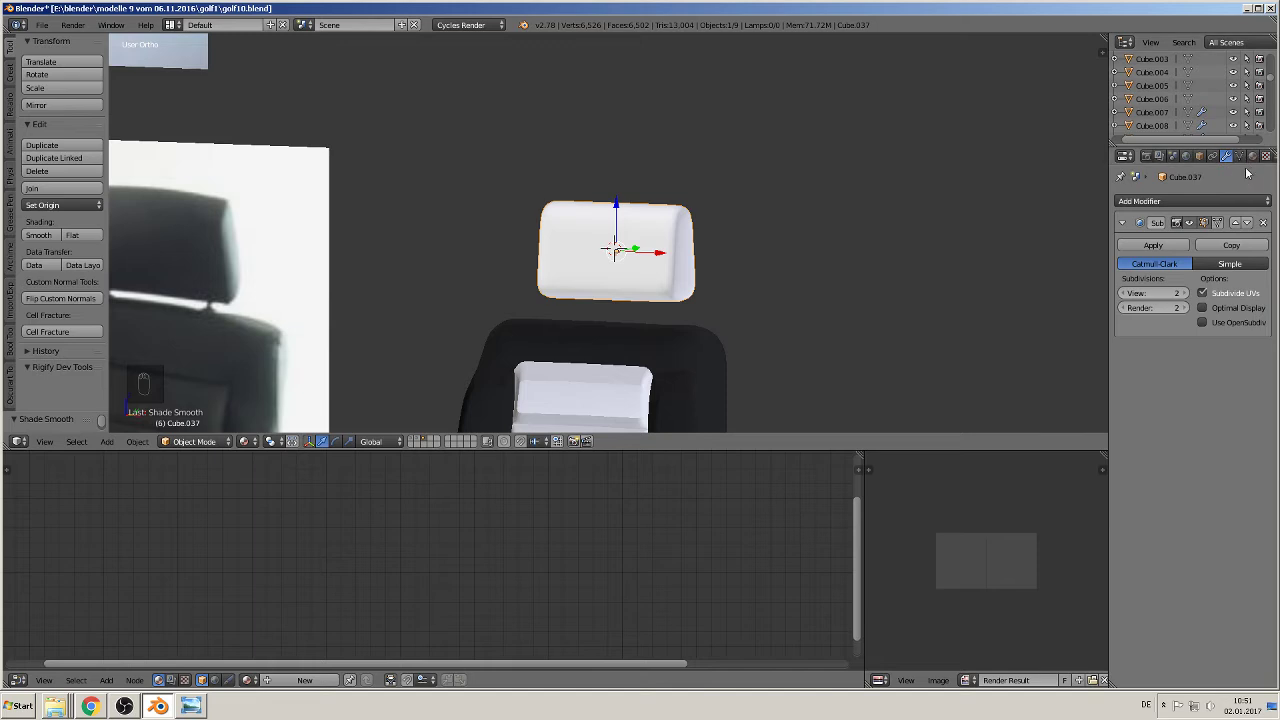
Step: Assign the existing black leather material to the headrest
{"action": "left_click", "coordinate": [1251, 158]}
{"action": "left_click", "coordinate": [1122, 244]}
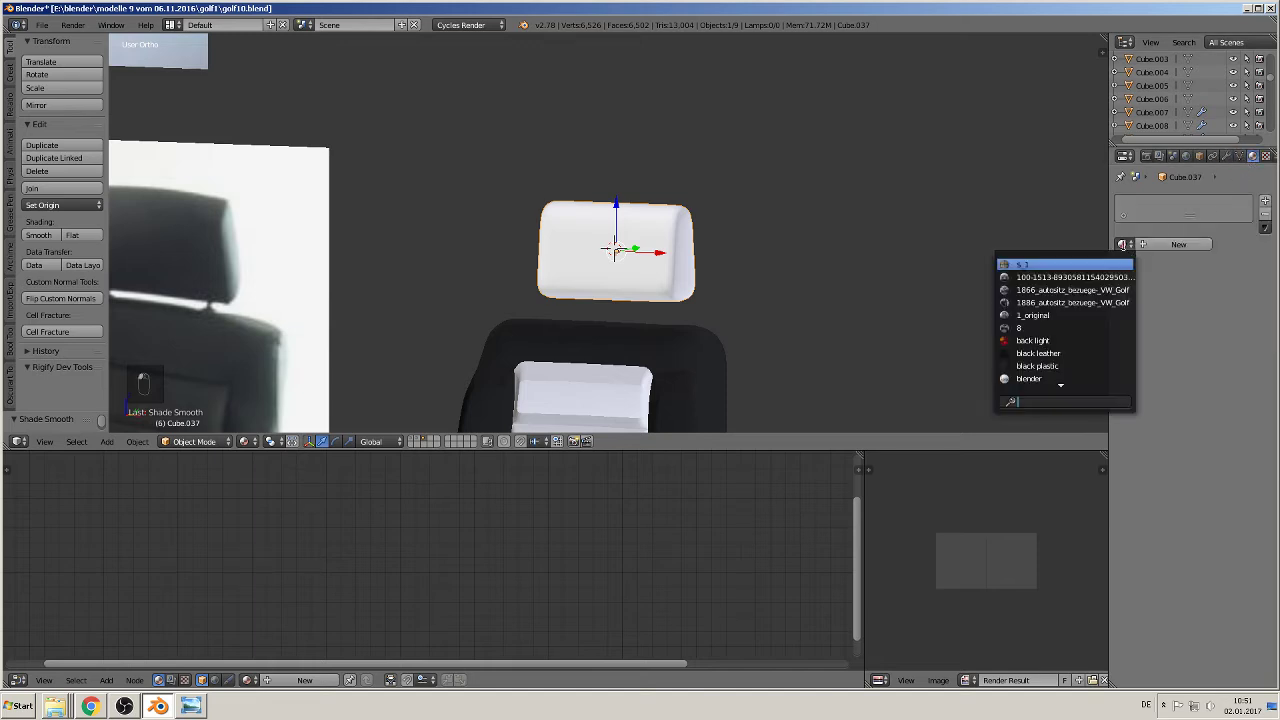
{"action": "left_click", "coordinate": [1063, 354]}
{"action": "scroll", "coordinate": [788, 315], "scroll_direction": "up", "scroll_amount": 8}
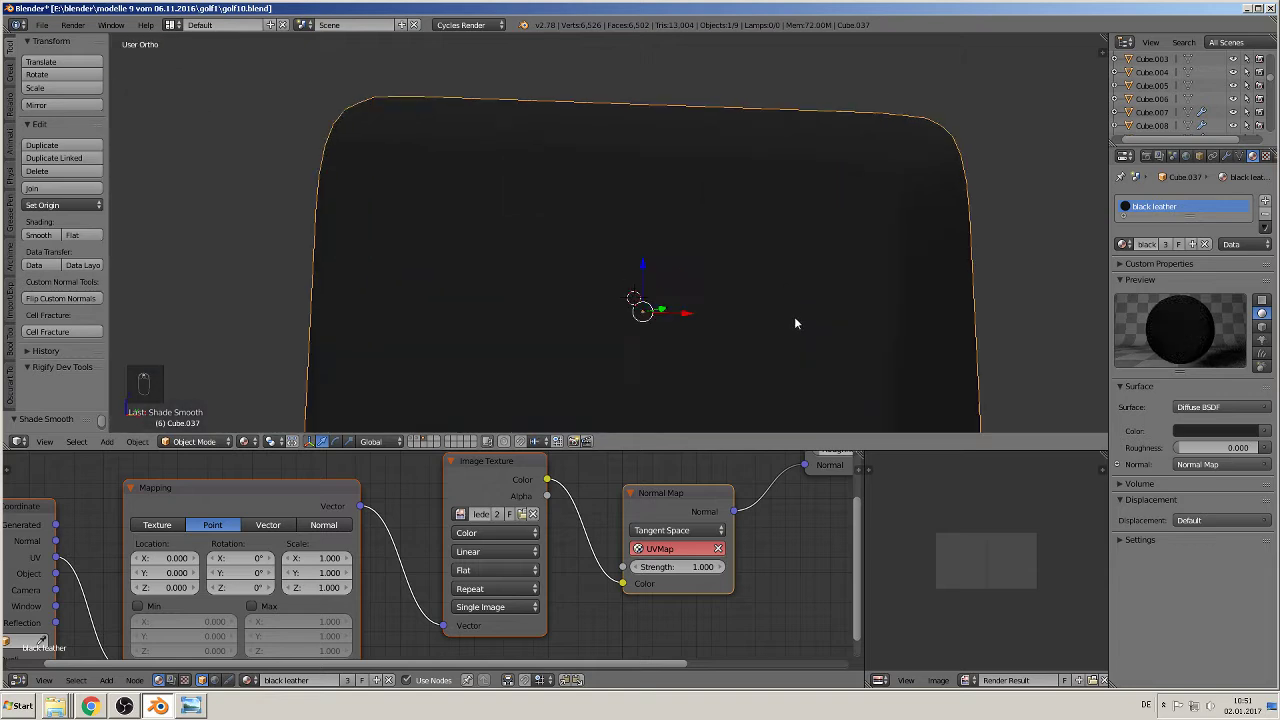
{"action": "scroll", "coordinate": [794, 318], "scroll_direction": "down", "scroll_amount": 8}
Step: Select the headrest's entire mesh and UV unwrap it
{"action": "key", "text": "Tab"}
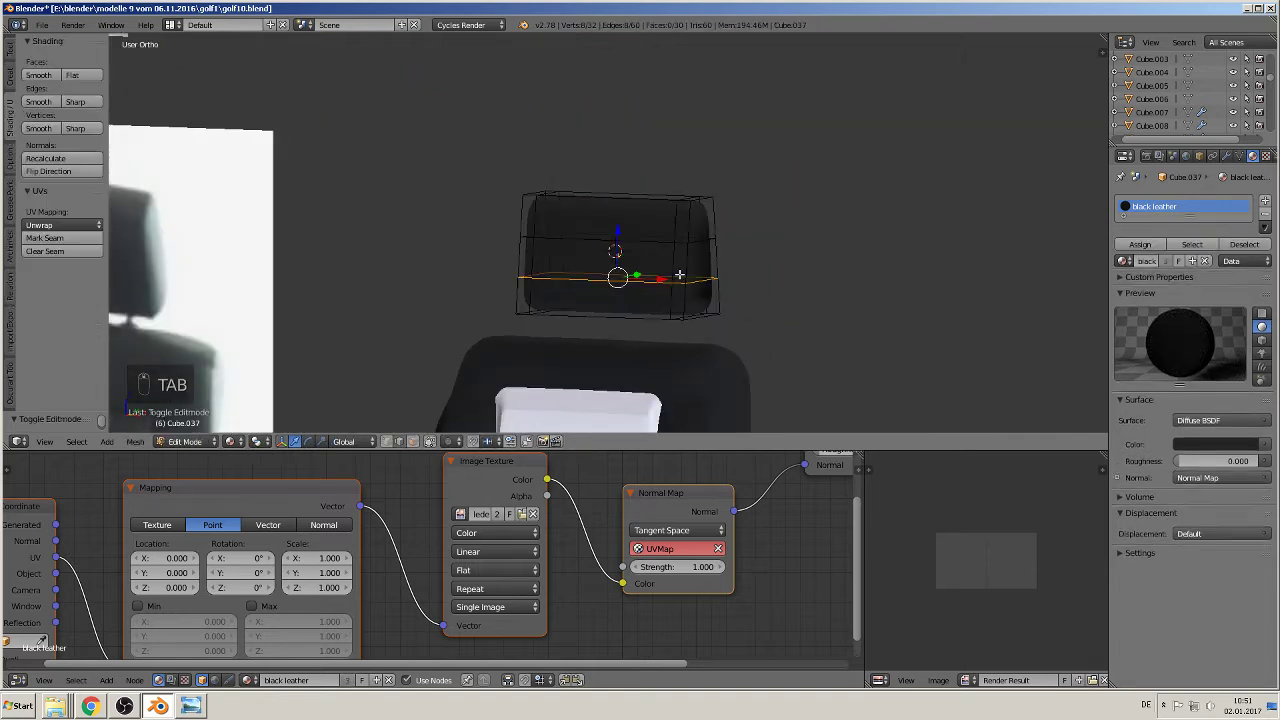
{"action": "key", "text": "a"}
{"action": "key", "text": "a"}
{"action": "key", "text": "a"}
{"action": "key", "text": "a"}
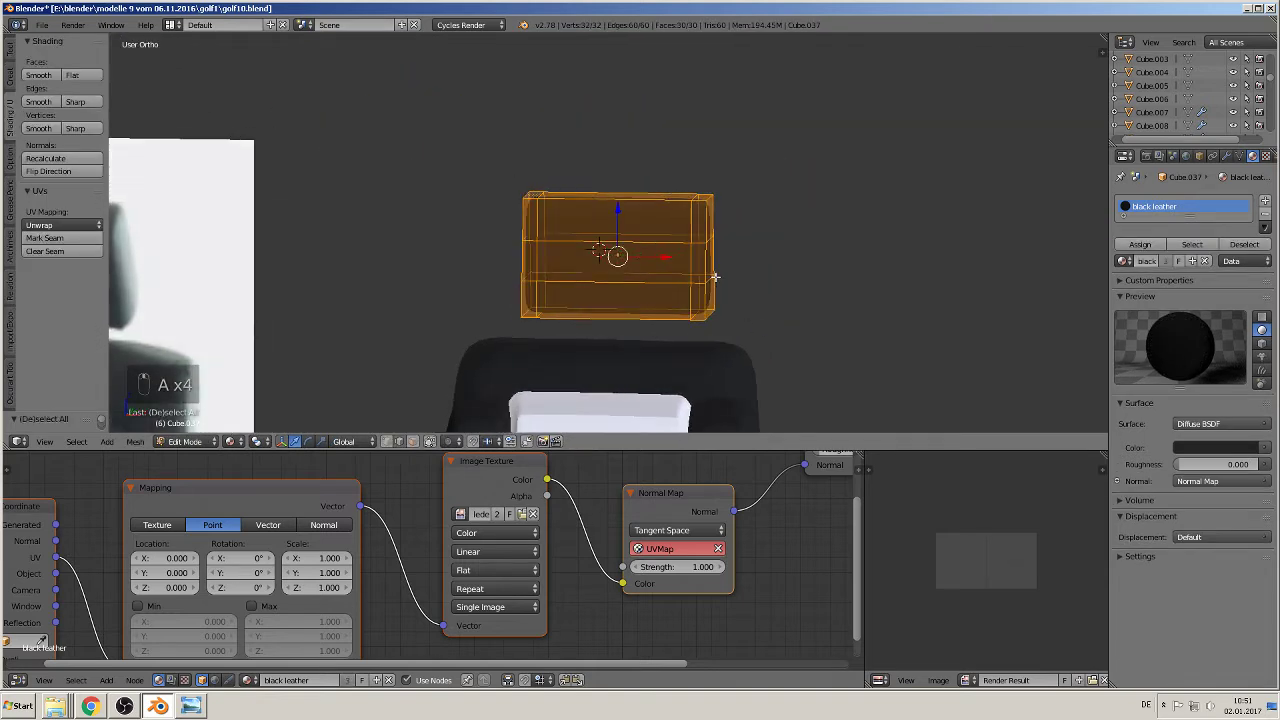
{"action": "key", "text": "u"}
{"action": "left_click", "coordinate": [716, 278]}
{"action": "key", "text": "Tab"}
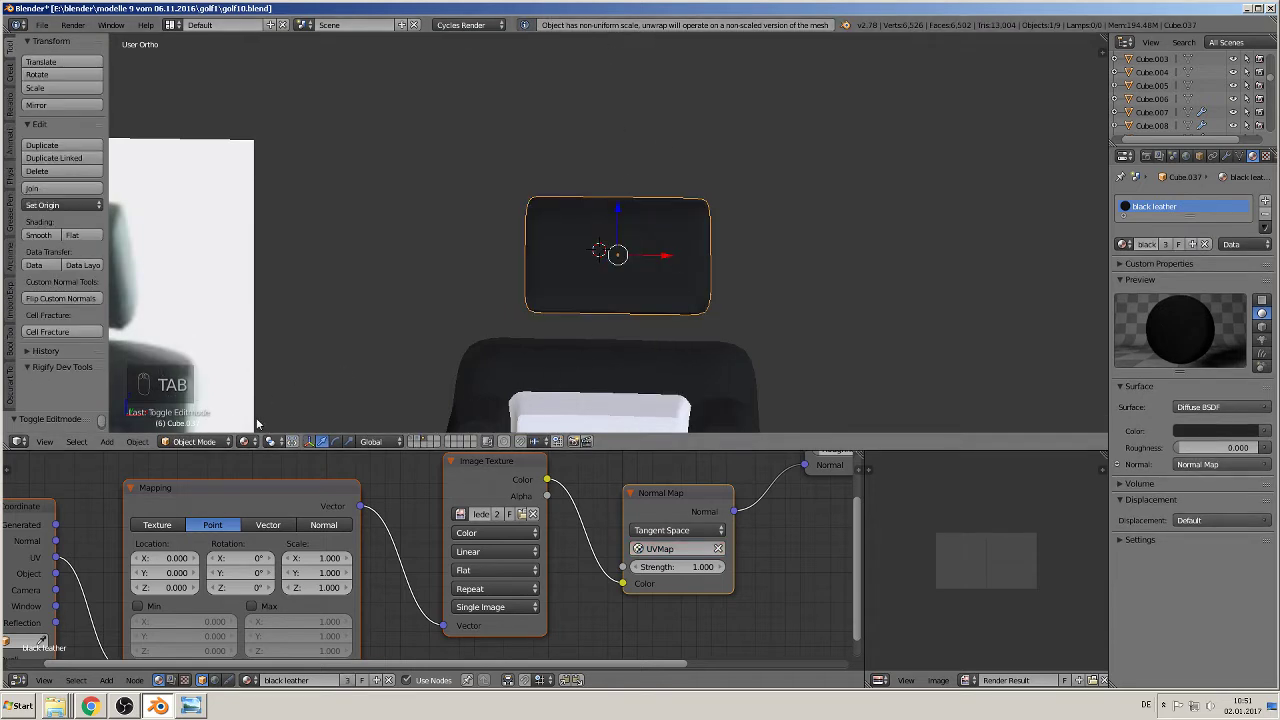
Step: Apply rotation and scale to the headrest and UV unwrap its whole mesh again
{"action": "left_click", "coordinate": [137, 441]}
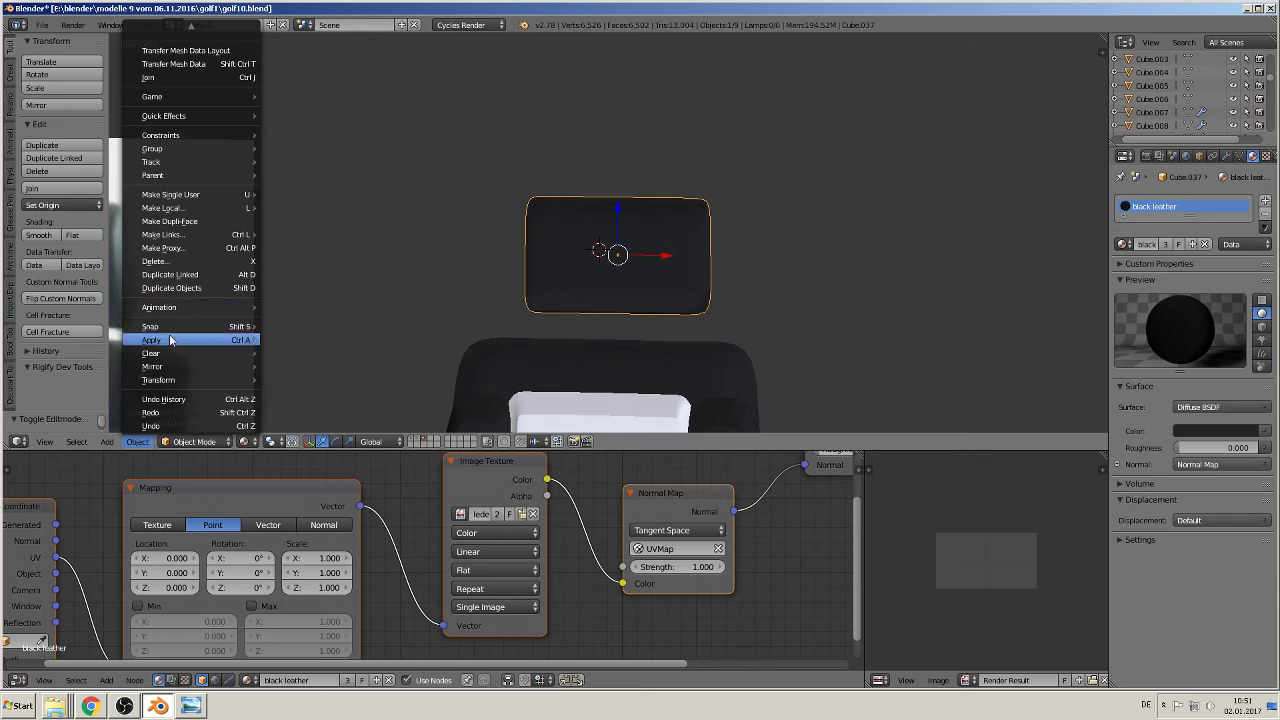
{"action": "mouse_move", "coordinate": [176, 340]}
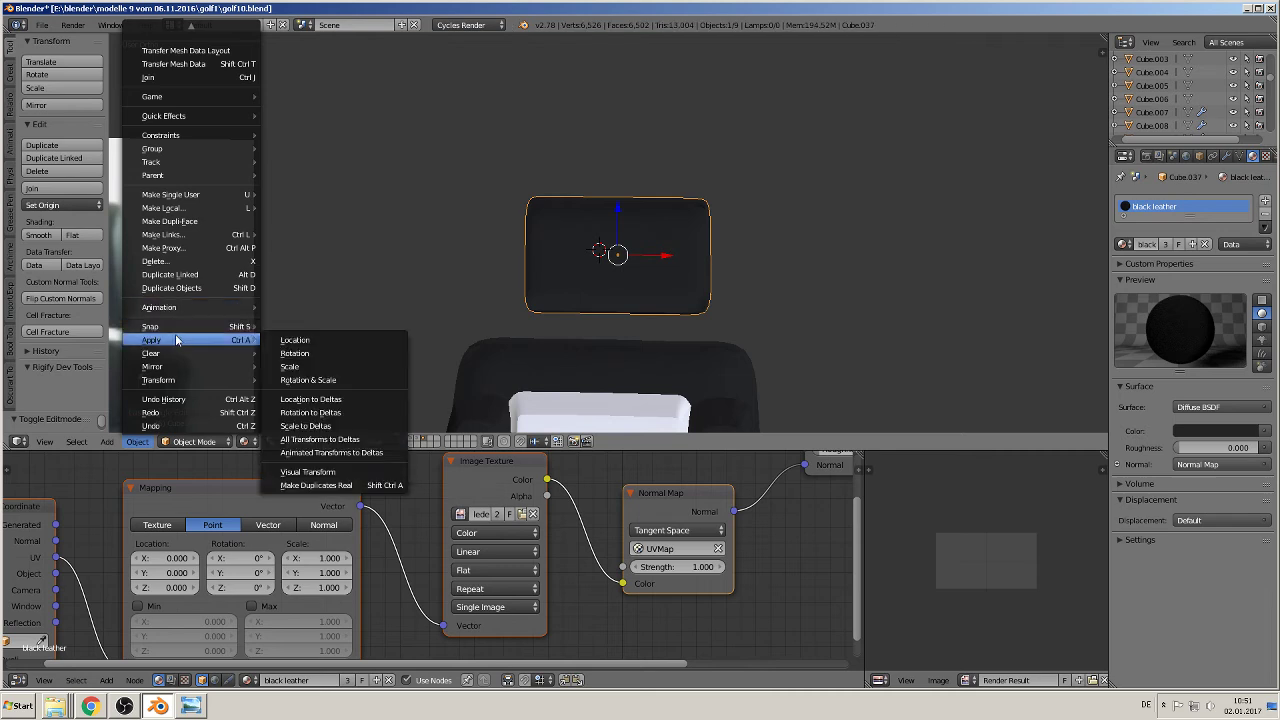
{"action": "left_click", "coordinate": [311, 380]}
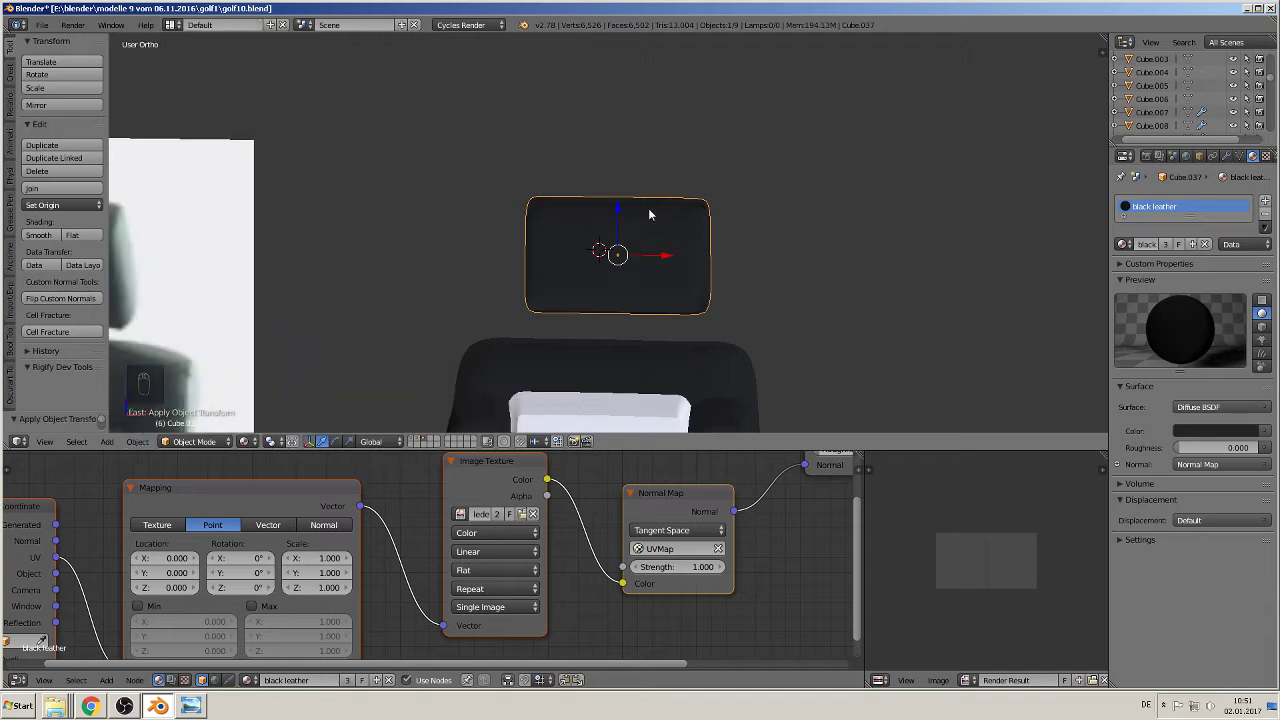
{"action": "key", "text": "Tab"}
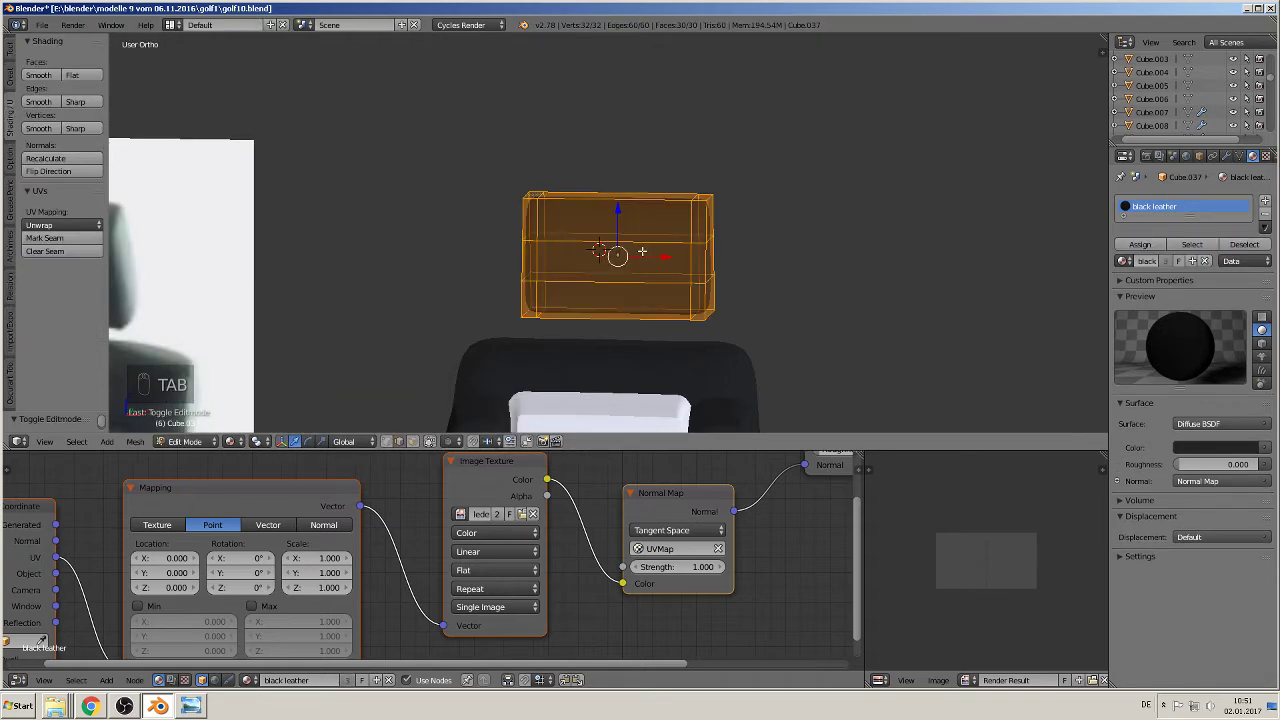
{"action": "key", "text": "u"}
{"action": "left_click", "coordinate": [642, 251]}
{"action": "key", "text": "Tab"}
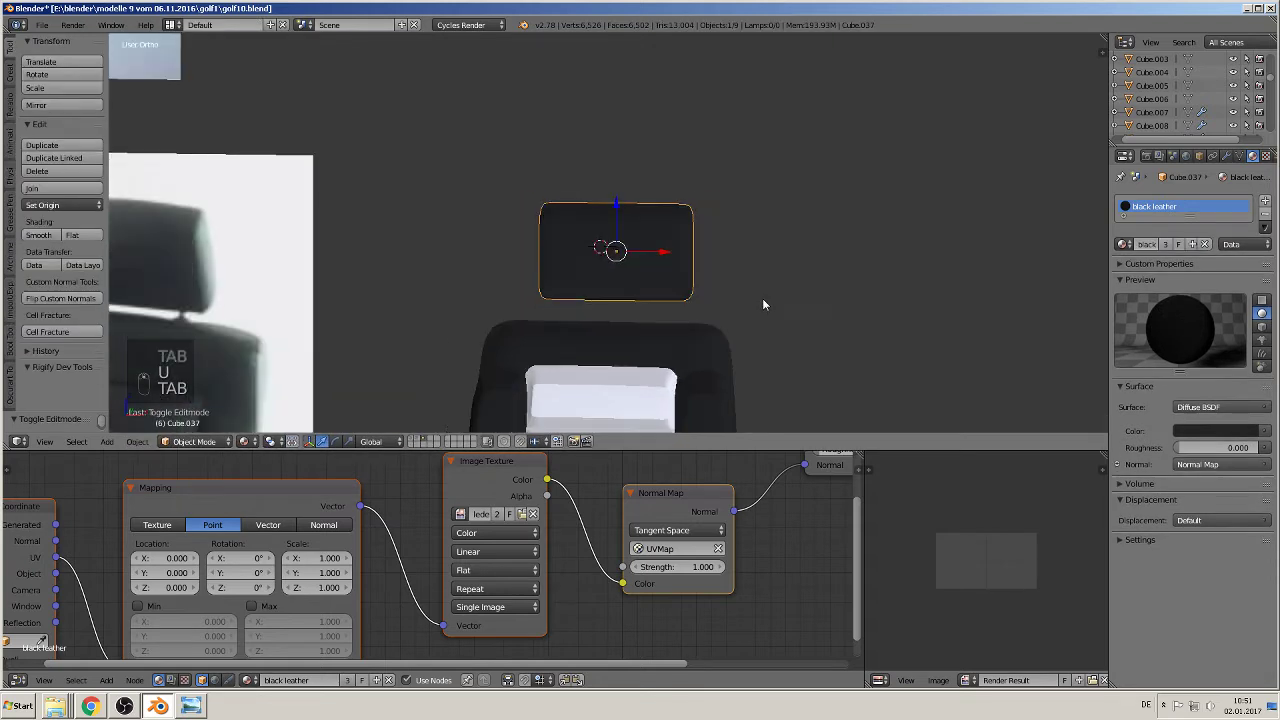
Step: Add a cylinder with 8 vertices in the gap between the headrest and the backrest
{"action": "middle_click_drag", "start_coordinate": [762, 298], "coordinate": [655, 208]}
{"action": "key", "text": "a"}
{"action": "key", "text": "a"}
{"action": "scroll", "coordinate": [655, 208], "scroll_direction": "up", "scroll_amount": 1}
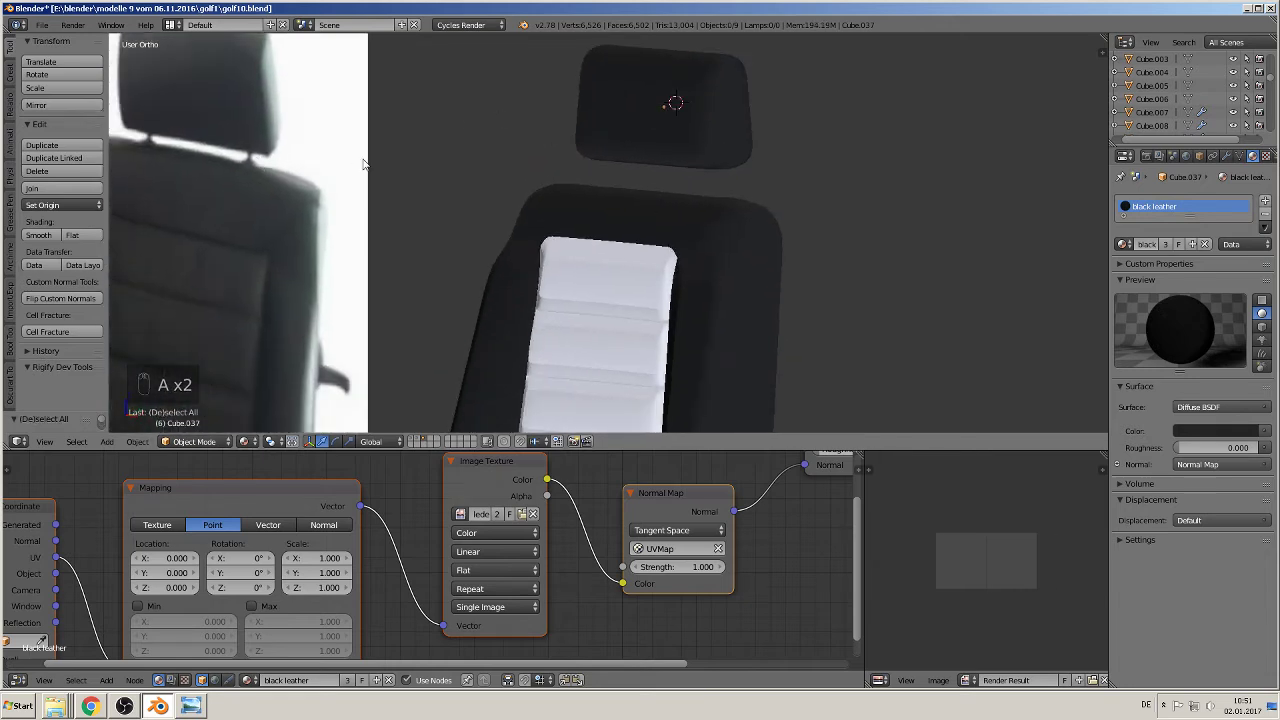
{"action": "left_click", "coordinate": [687, 181]}
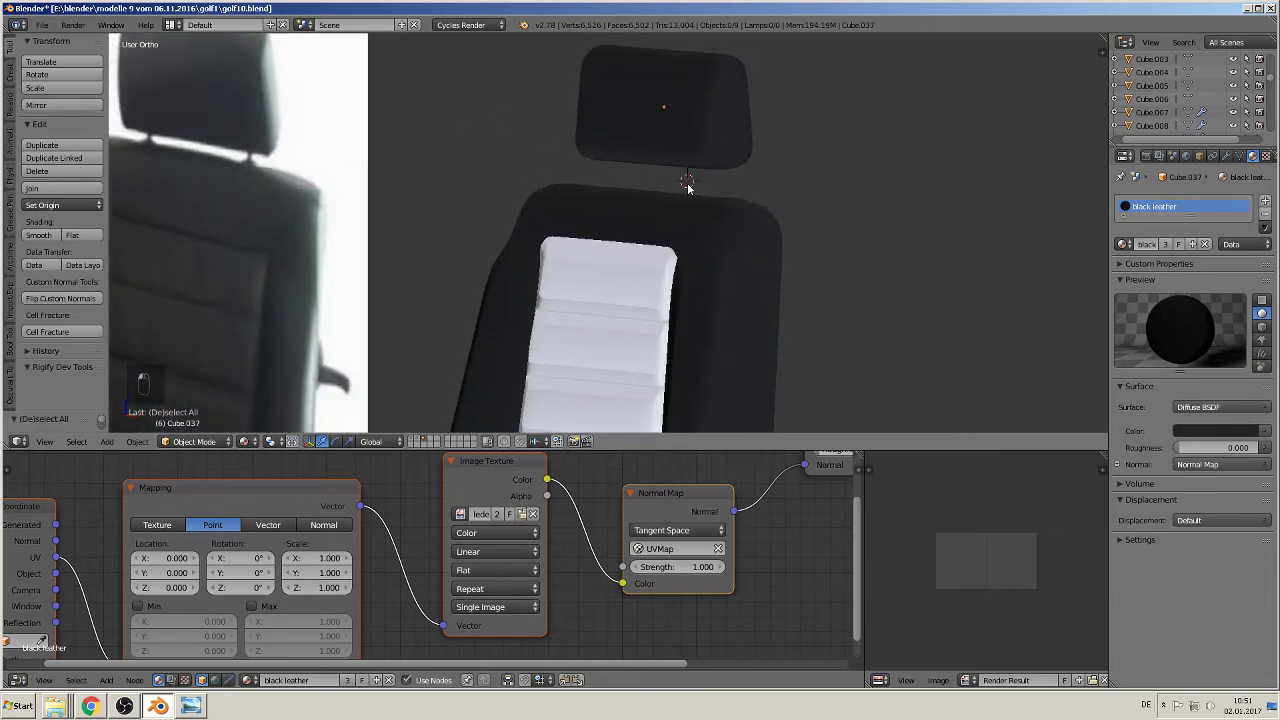
{"action": "left_click", "coordinate": [107, 442]}
{"action": "mouse_move", "coordinate": [124, 426]}
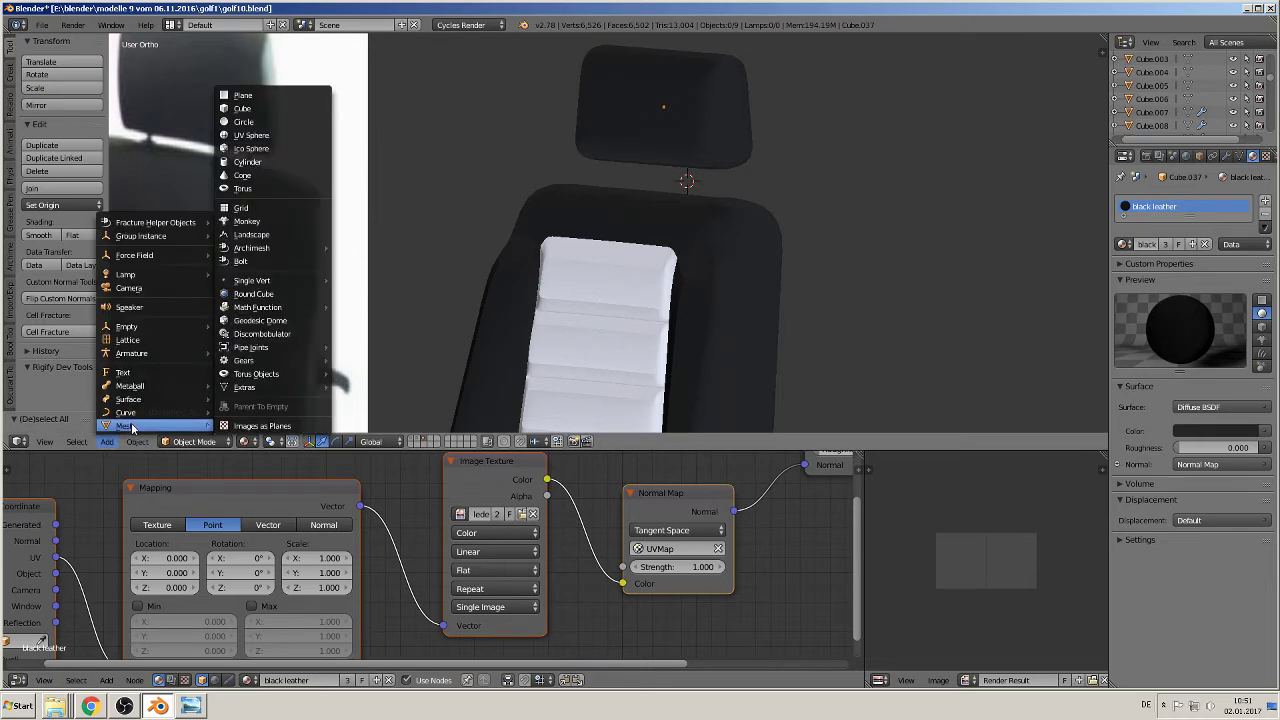
{"action": "left_click", "coordinate": [278, 161]}
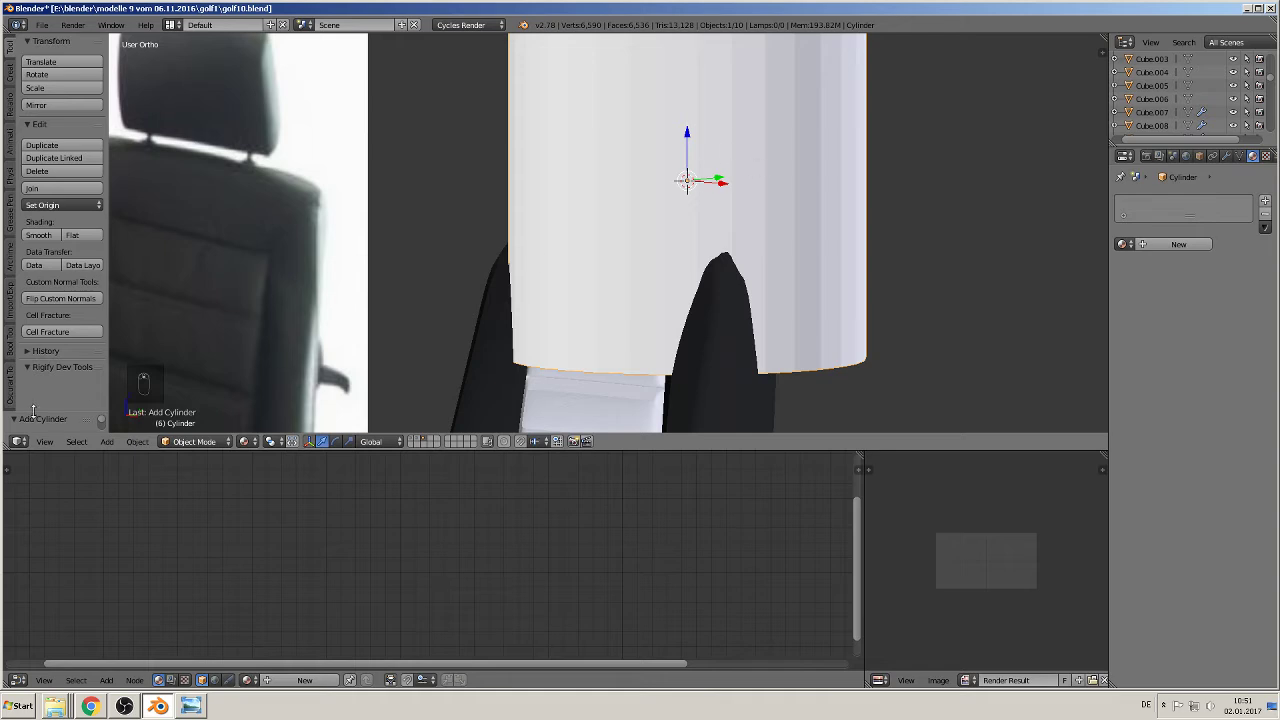
{"action": "left_click_drag", "start_coordinate": [37, 412], "coordinate": [40, 274]}
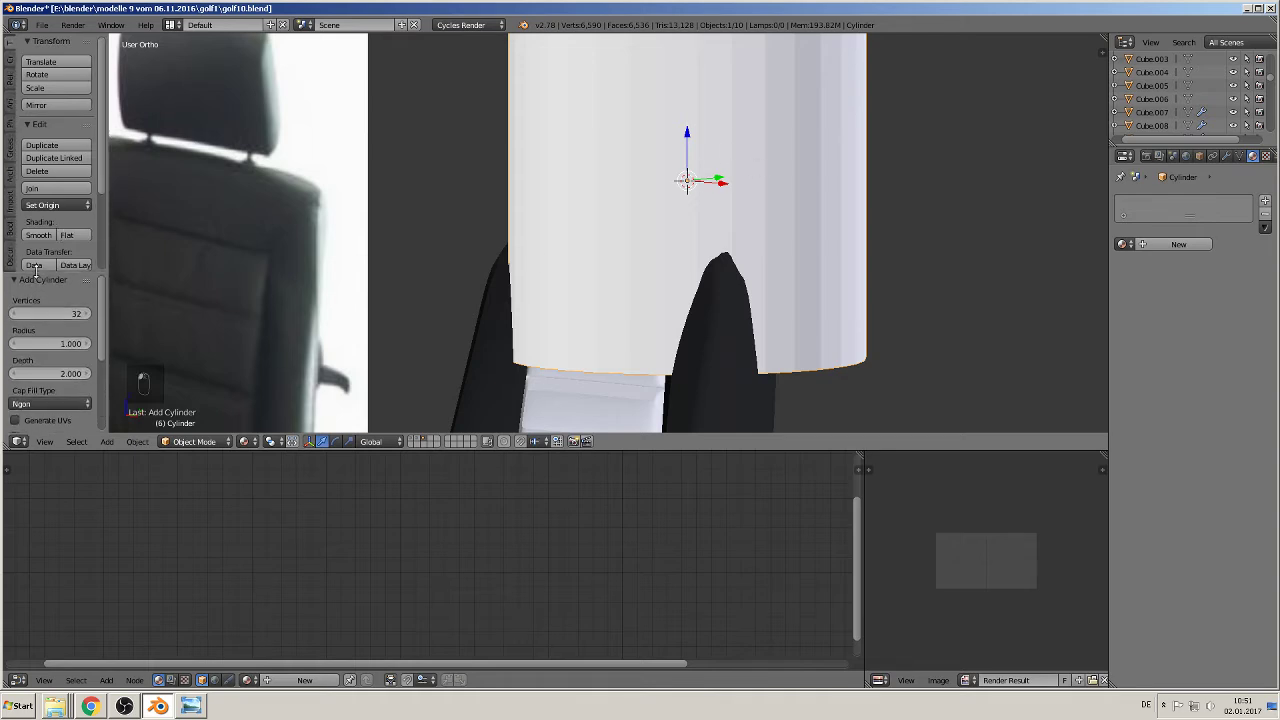
{"action": "left_click", "coordinate": [68, 315]}
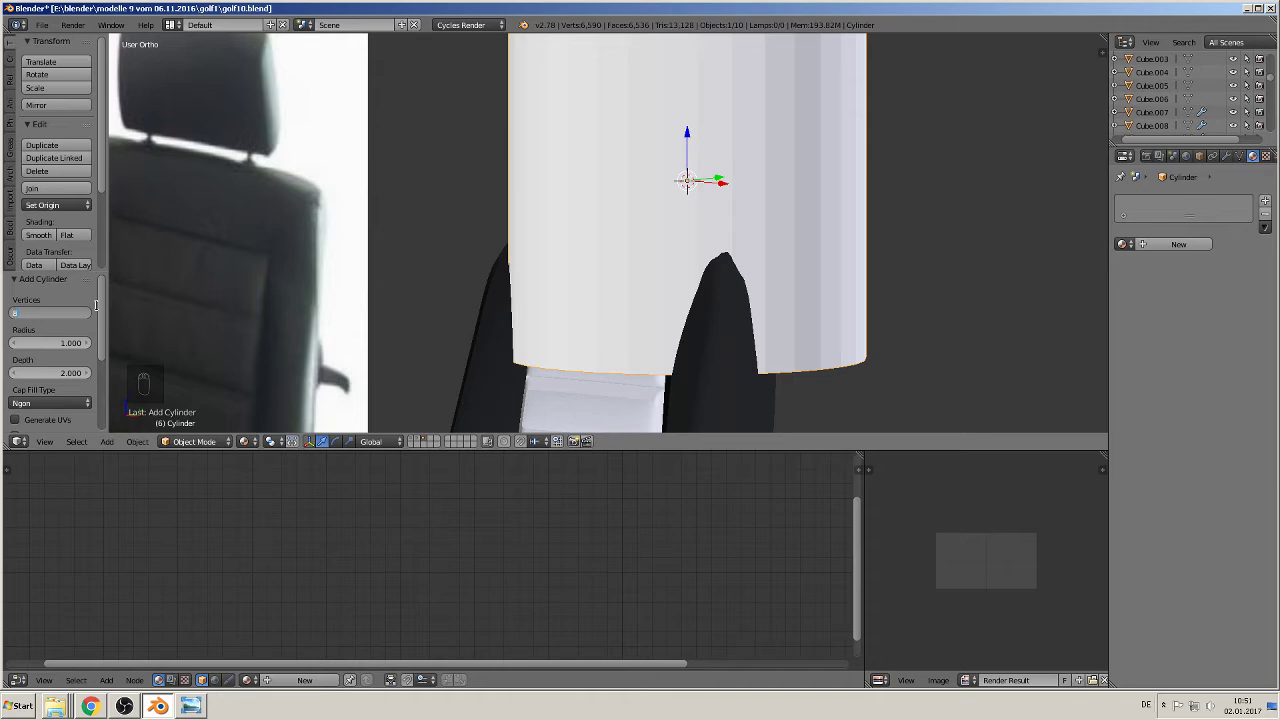
{"action": "type", "text": "8"}
{"action": "key", "text": "Return"}
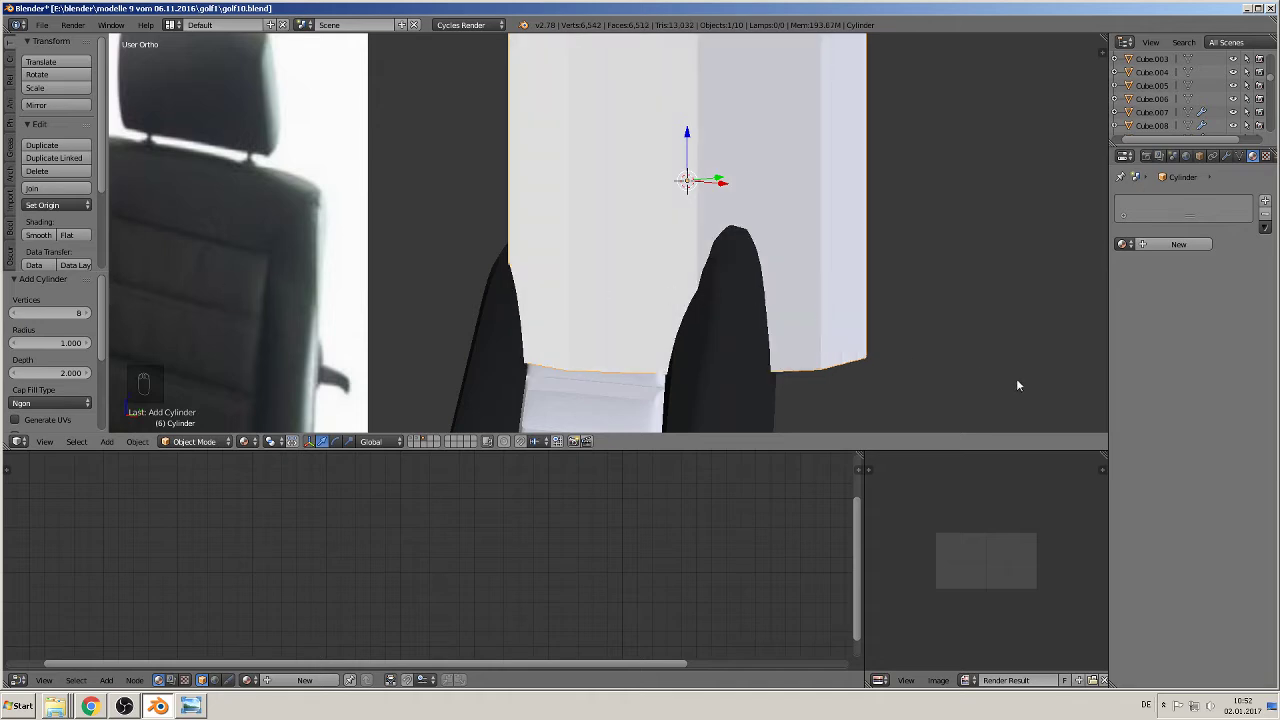
Step: Scale the cylinder down to a slim post and stretch it along Z to bridge the gap between headrest and backrest
{"action": "key", "text": "s"}
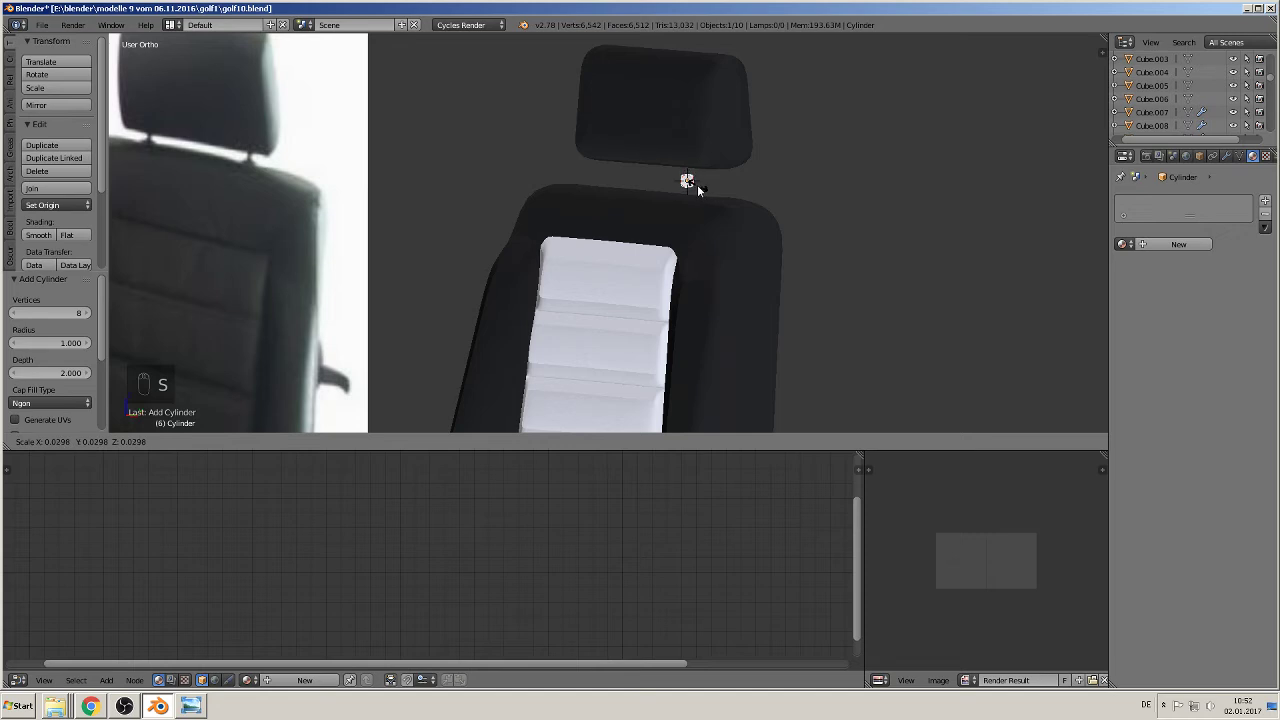
{"action": "left_click", "coordinate": [698, 186]}
{"action": "key", "text": "g"}
{"action": "key", "text": "y"}
{"action": "left_click", "coordinate": [710, 209]}
{"action": "key", "text": "s"}
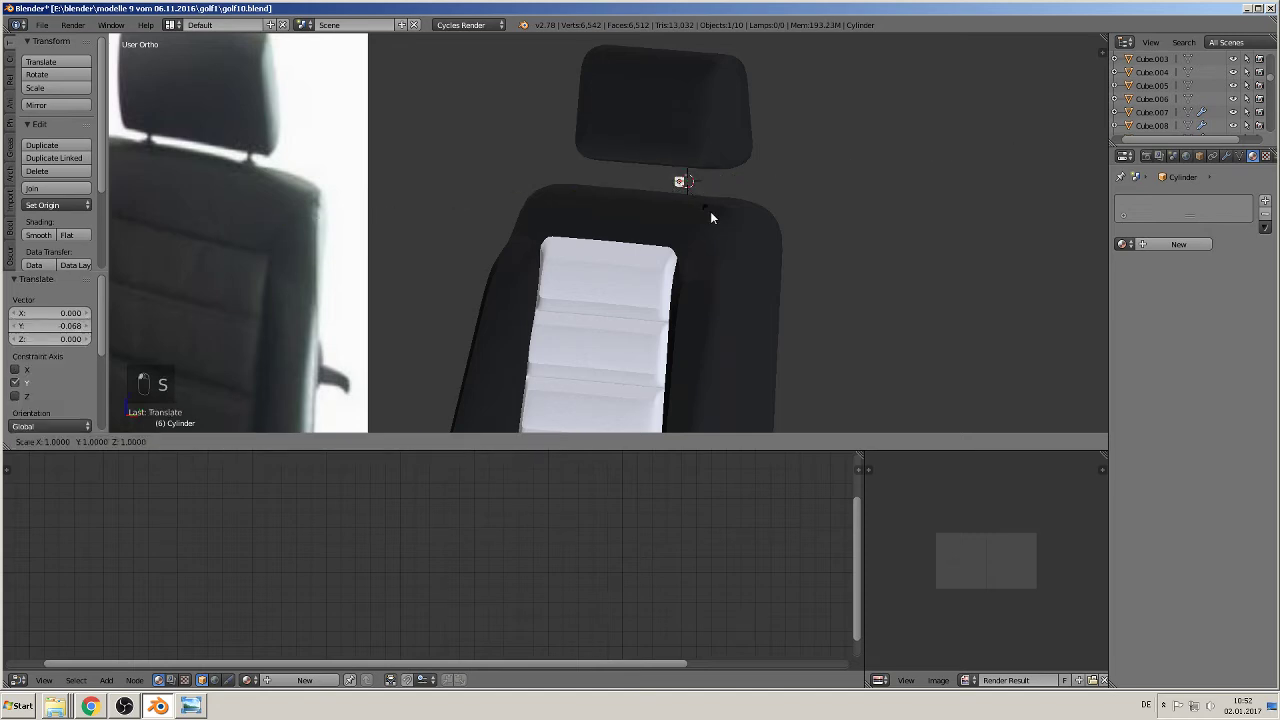
{"action": "key", "text": "z"}
{"action": "left_click", "coordinate": [758, 386]}
Step: Move the post -0.206 along Y to centre it under the headrest and shade it smooth
{"action": "middle_click_drag", "start_coordinate": [713, 314], "coordinate": [654, 219]}
{"action": "key", "text": "g"}
{"action": "key", "text": "y"}
{"action": "left_click", "coordinate": [696, 170]}
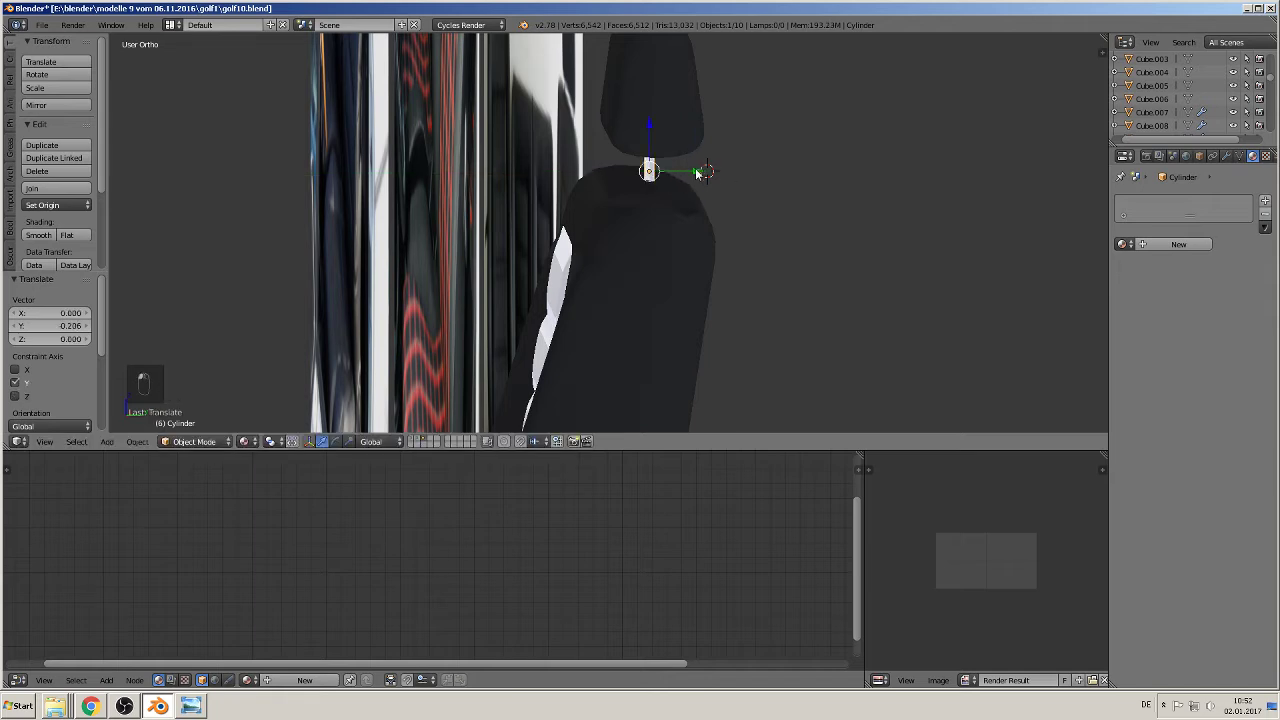
{"action": "left_click", "coordinate": [39, 235]}
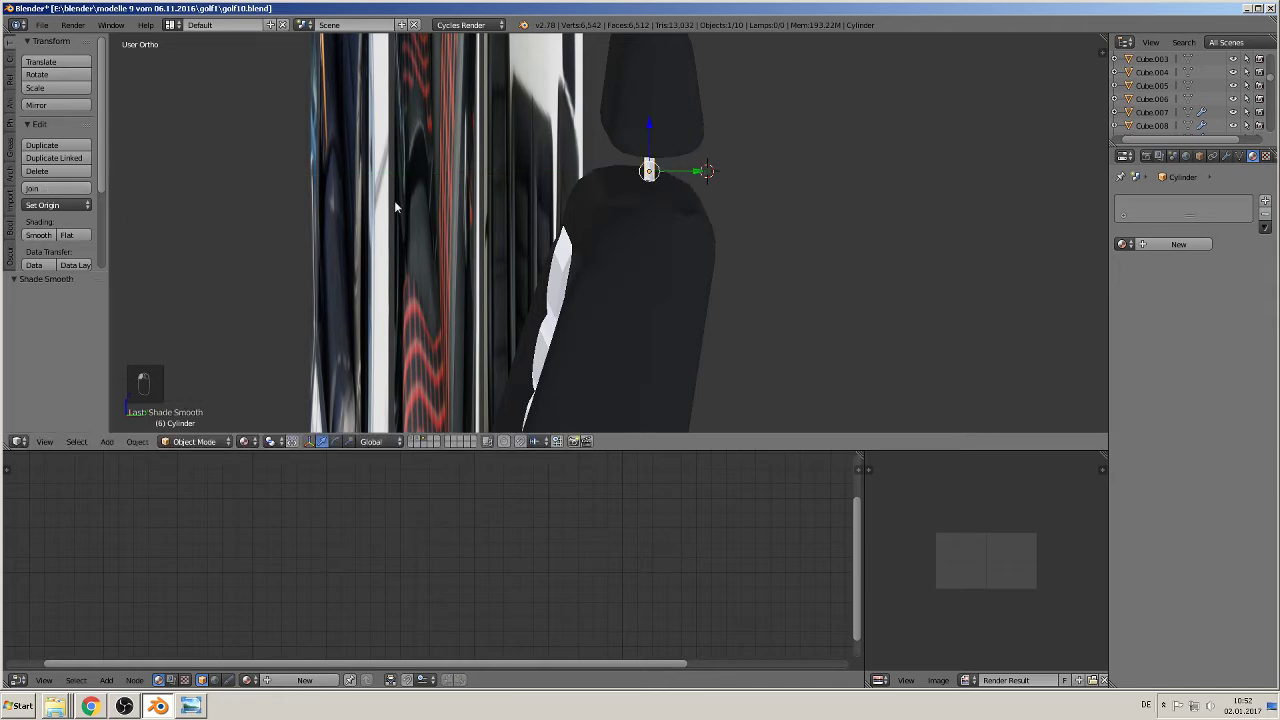
Step: Move the post about -0.2 along X, placing it under one side of the headrest
{"action": "middle_click_drag", "start_coordinate": [394, 200], "coordinate": [654, 189]}
{"action": "key", "text": "g"}
{"action": "key", "text": "x"}
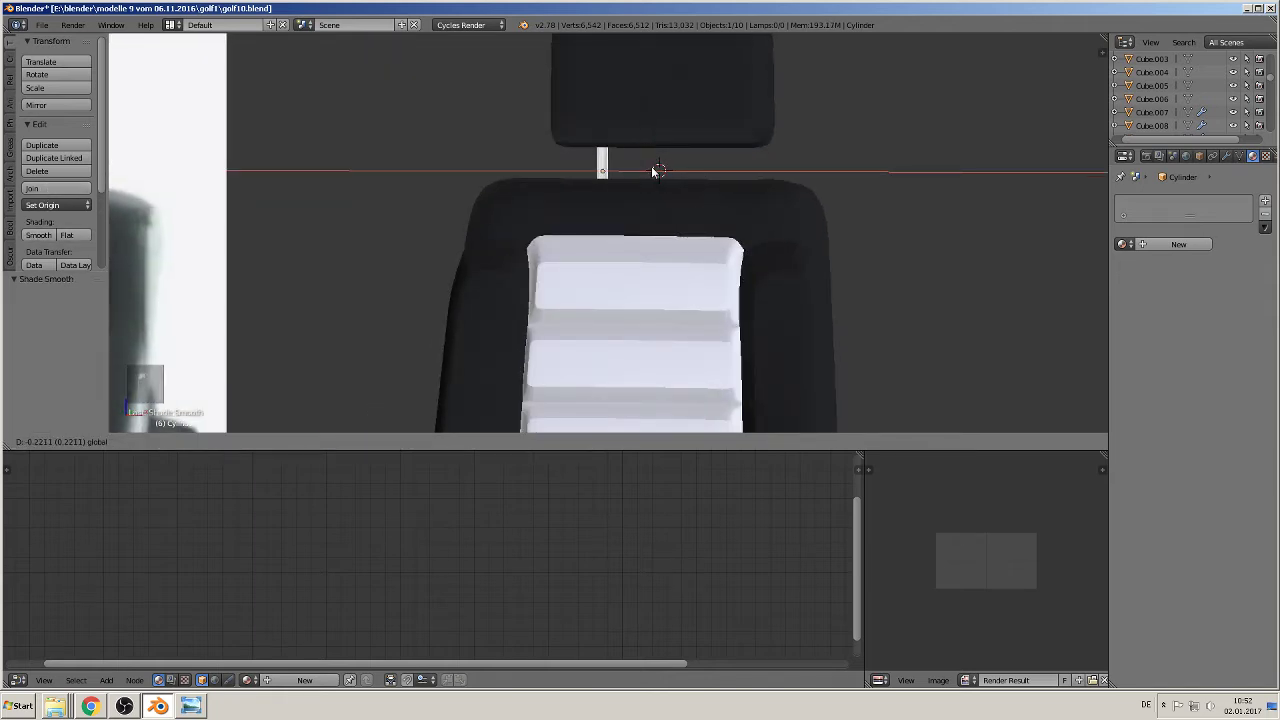
{"action": "left_click", "coordinate": [654, 172]}
{"action": "key", "text": "KP_1"}
{"action": "key", "text": "g"}
{"action": "key", "text": "x"}
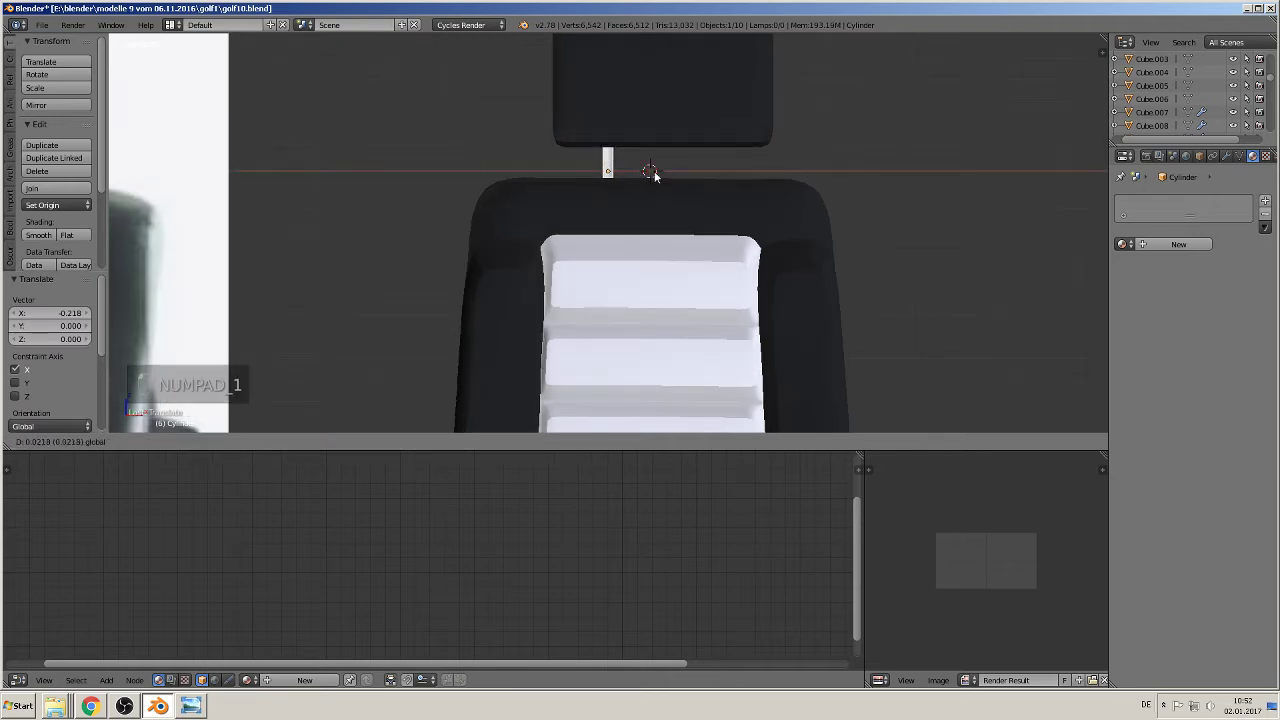
{"action": "left_click", "coordinate": [654, 172]}
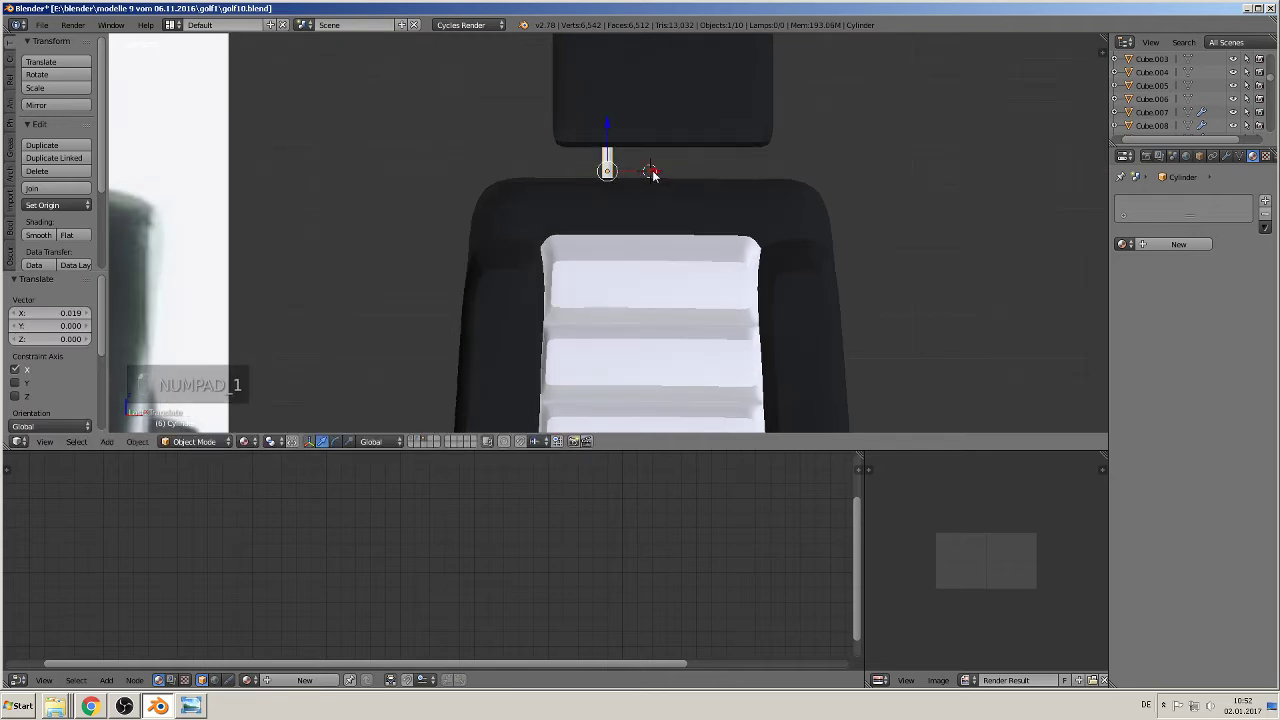
Step: Add a material slot to the post and assign the existing silver material
{"action": "left_click", "coordinate": [1123, 244]}
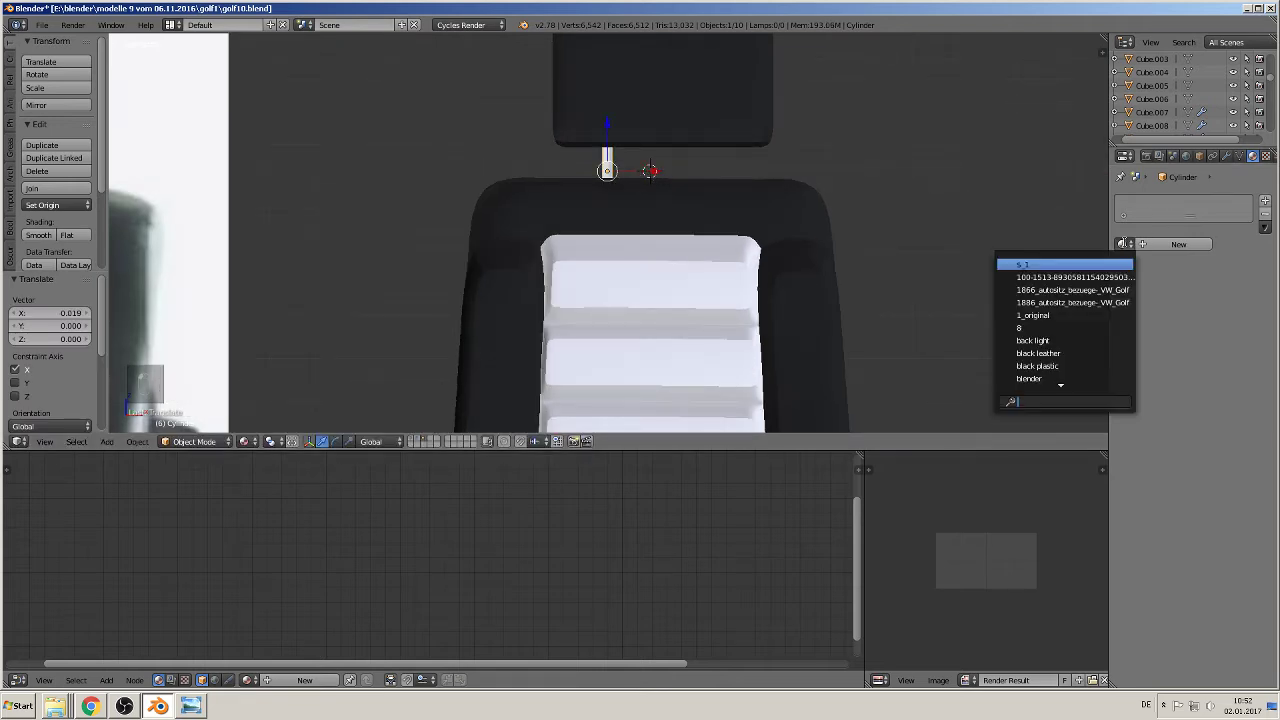
{"action": "left_click", "coordinate": [1265, 200]}
{"action": "left_click", "coordinate": [1123, 244]}
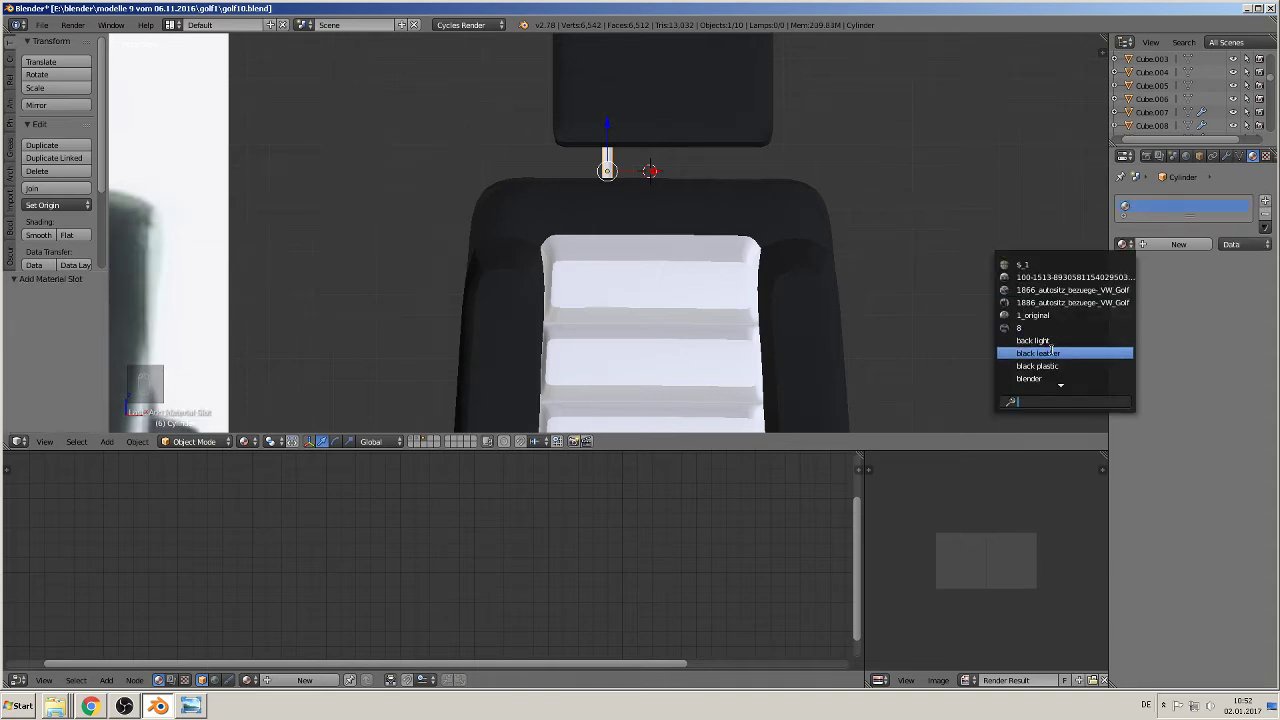
{"action": "type", "text": "sil"}
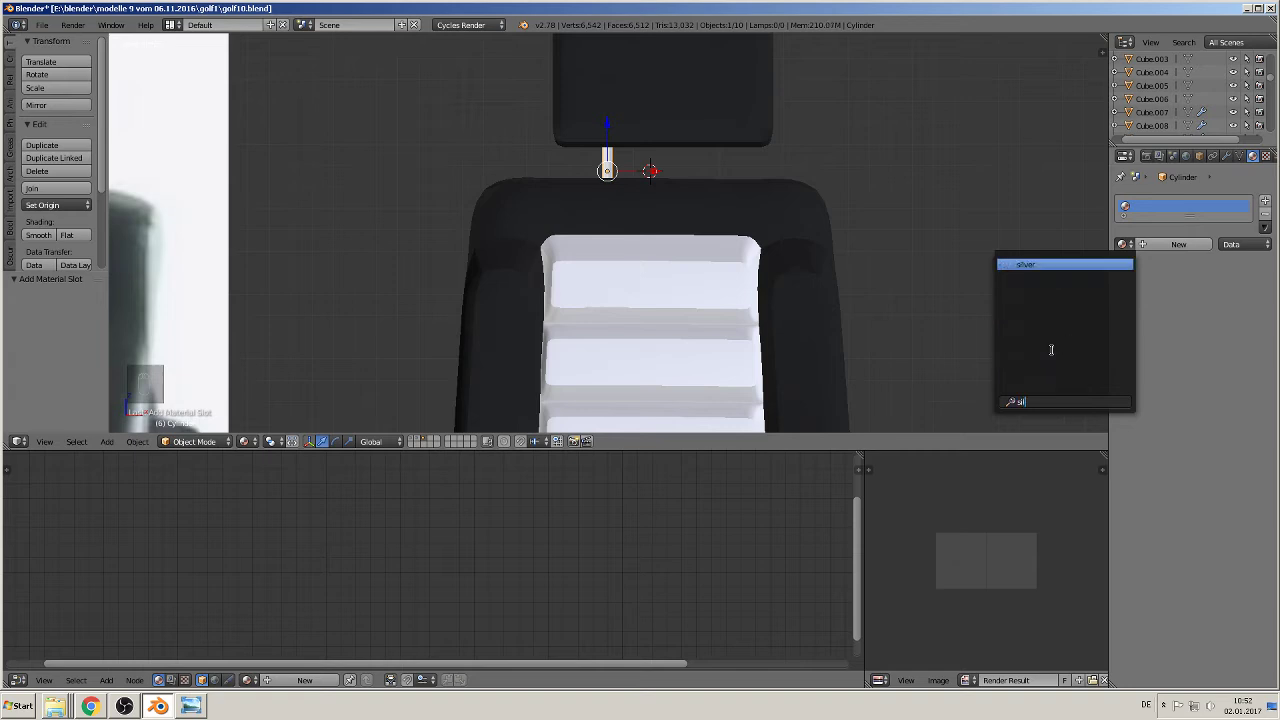
{"action": "left_click", "coordinate": [1068, 264]}
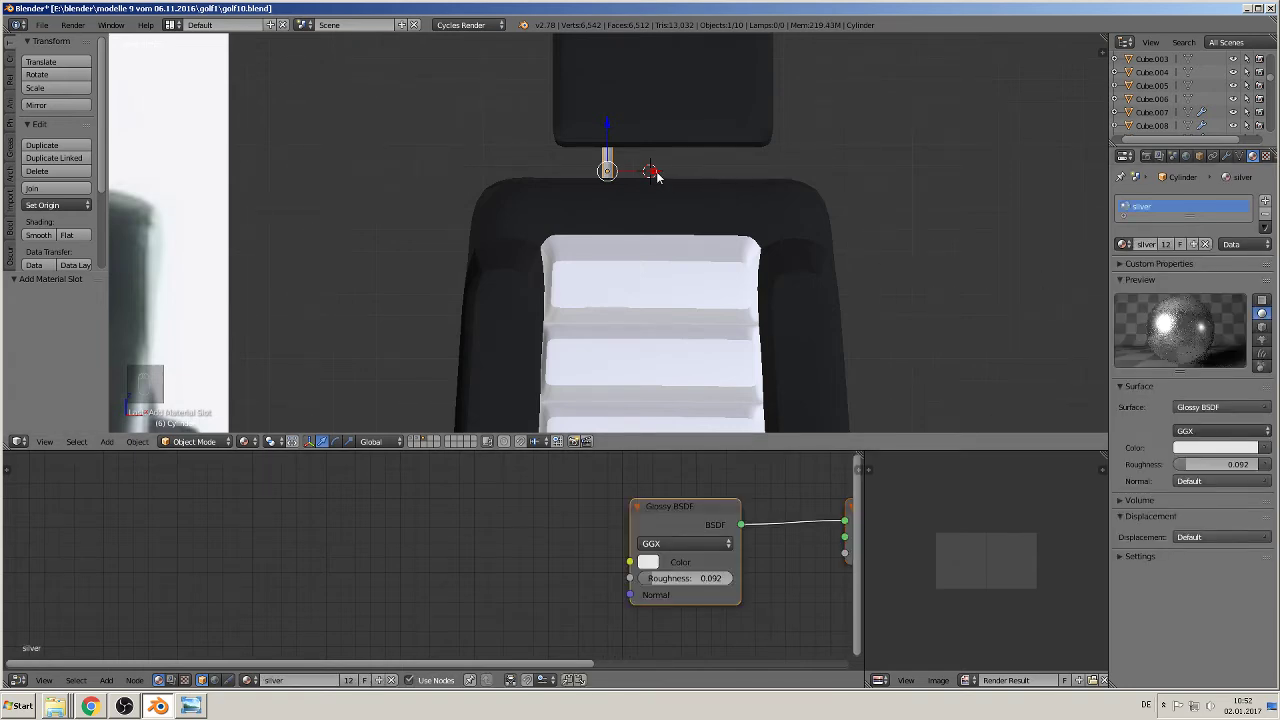
Step: Duplicate the post 0.526 along X to the other side of the headrest and deselect everything
{"action": "key", "text": "shift+d"}
{"action": "key", "text": "x"}
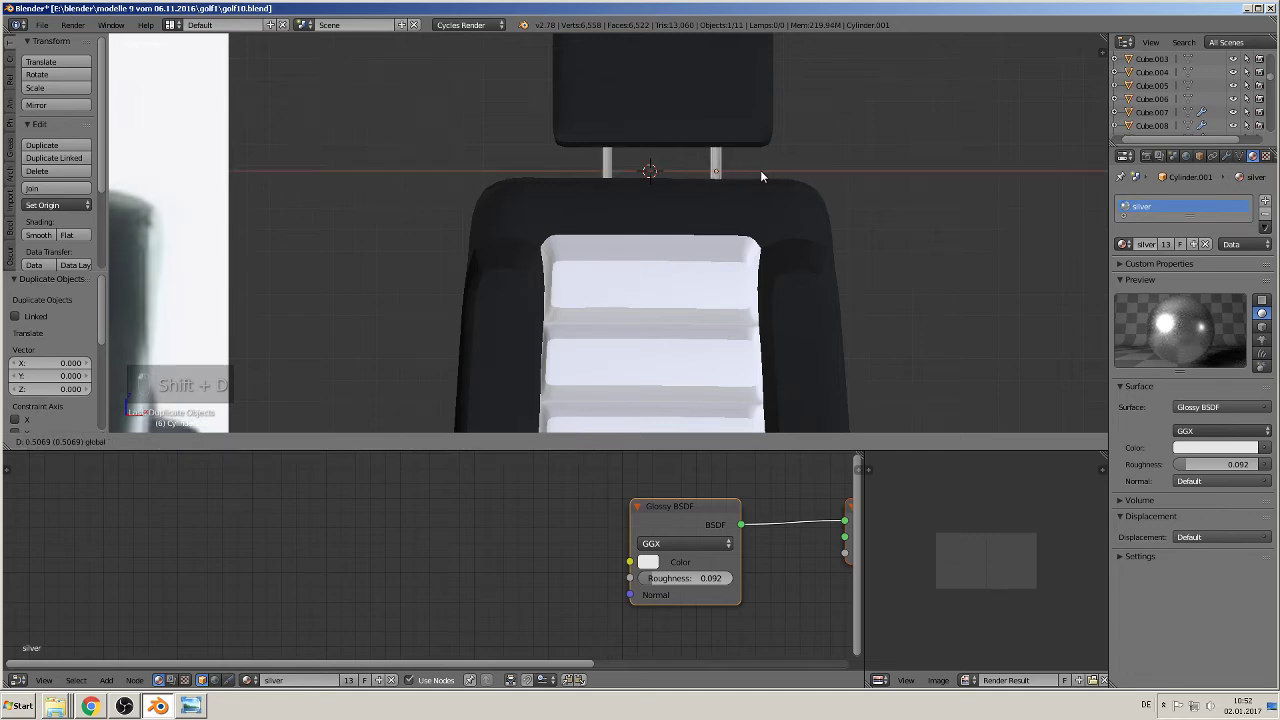
{"action": "left_click", "coordinate": [763, 170]}
{"action": "middle_click_drag", "start_coordinate": [763, 170], "coordinate": [663, 206]}
{"action": "scroll", "coordinate": [663, 206], "scroll_direction": "down", "scroll_amount": 3}
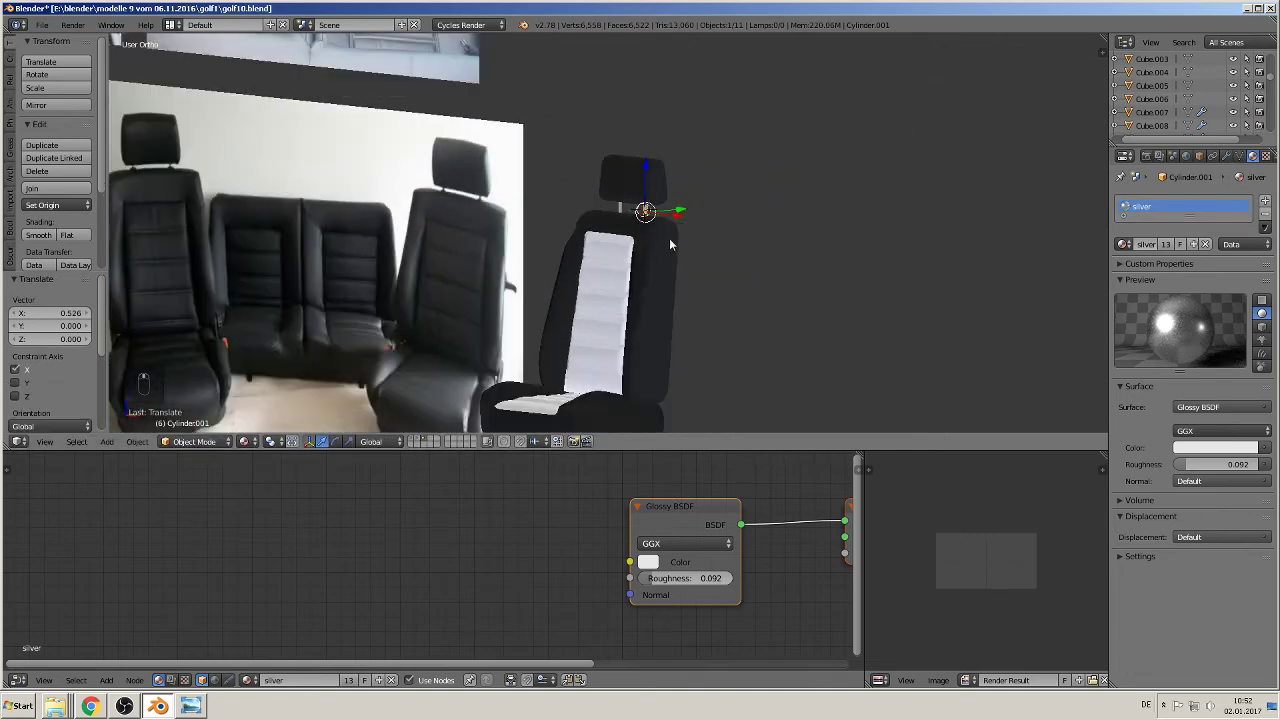
{"action": "key", "text": "a"}
Step: Duplicate the new post's bottom face, scale the copy by 1.361 and raise it 0.095 along Z to the backrest surface
{"action": "middle_click_drag", "start_coordinate": [674, 267], "coordinate": [850, 230]}
{"action": "scroll", "coordinate": [863, 242], "scroll_direction": "up", "scroll_amount": 5}
{"action": "middle_click_drag", "start_coordinate": [866, 138], "coordinate": [669, 319], "text": "shift"}
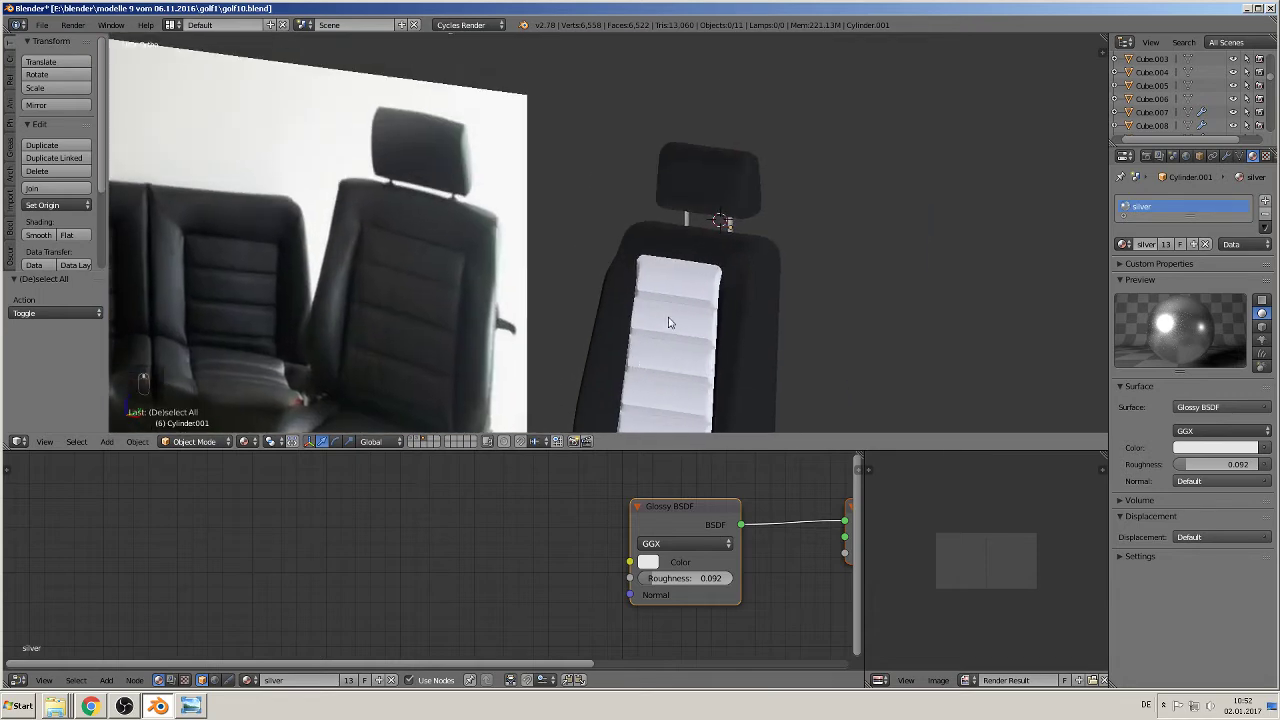
{"action": "scroll", "coordinate": [669, 319], "scroll_direction": "up", "scroll_amount": 4}
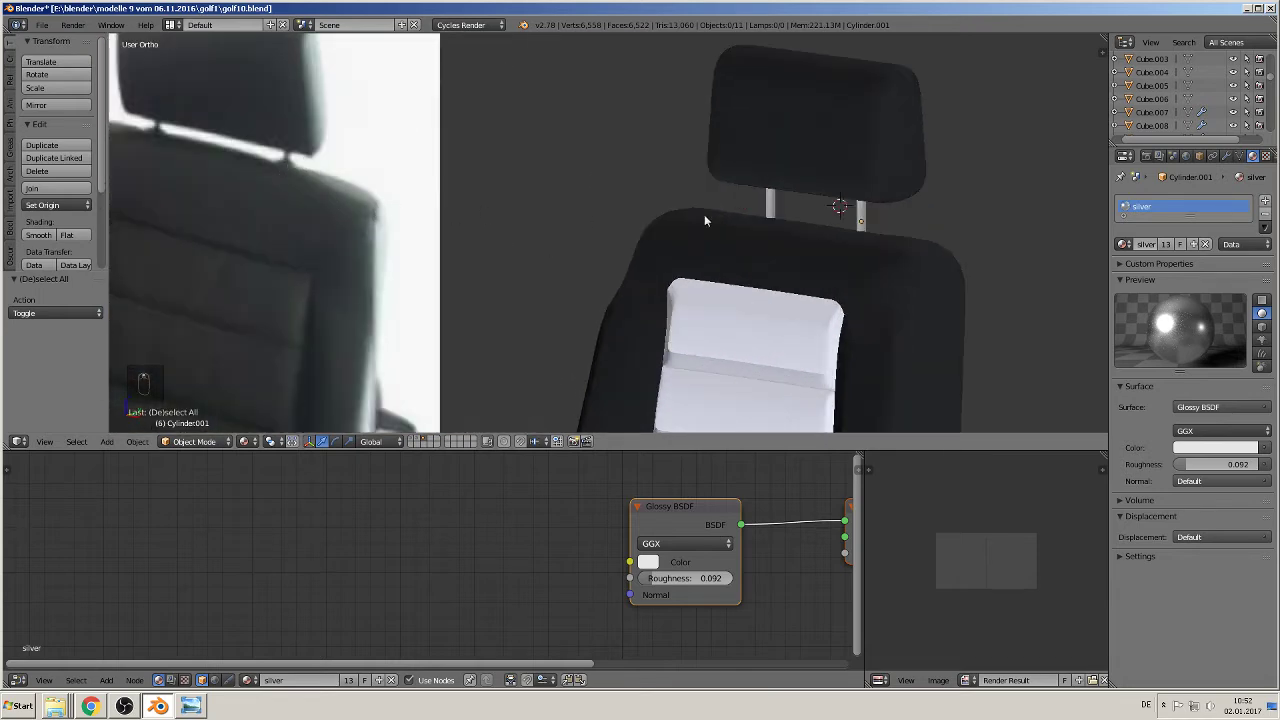
{"action": "middle_click_drag", "start_coordinate": [832, 244], "coordinate": [700, 243]}
{"action": "scroll", "coordinate": [705, 240], "scroll_direction": "up", "scroll_amount": 3}
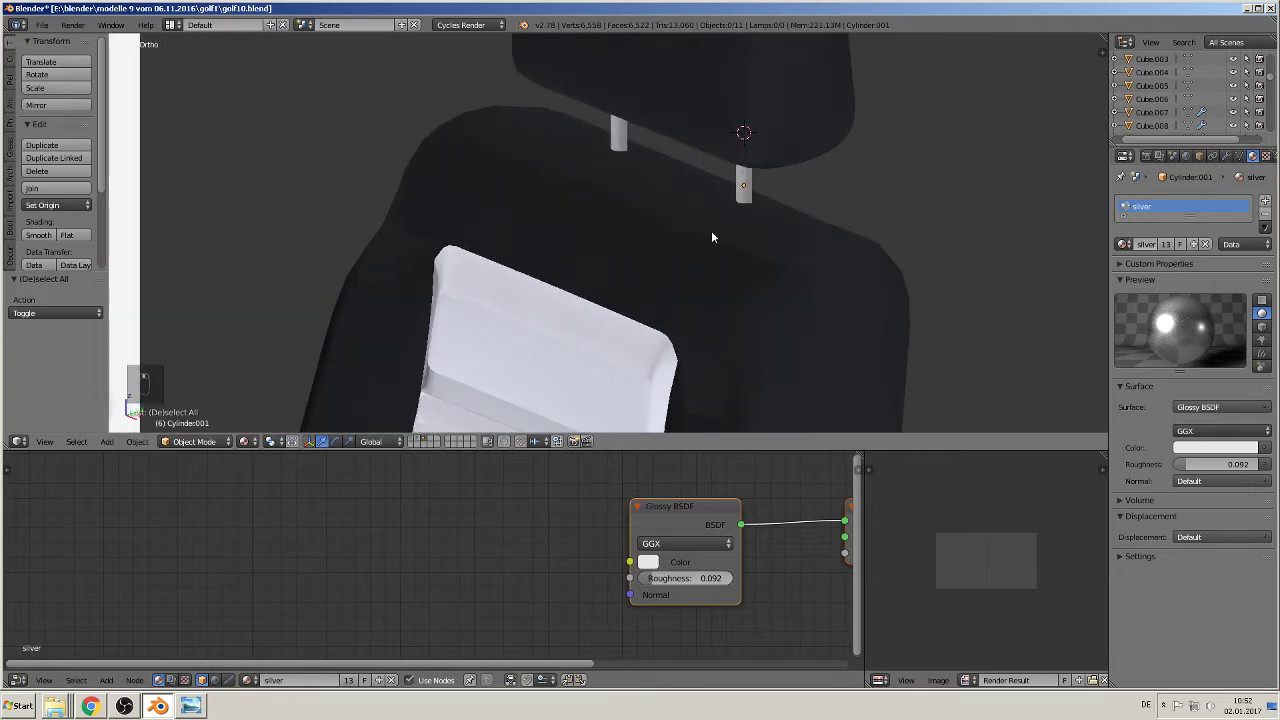
{"action": "right_click", "coordinate": [745, 193]}
{"action": "key", "text": "Tab"}
{"action": "scroll", "coordinate": [766, 220], "scroll_direction": "up", "scroll_amount": 2}
{"action": "middle_click_drag", "start_coordinate": [825, 240], "coordinate": [517, 306], "text": "shift"}
{"action": "scroll", "coordinate": [562, 255], "scroll_direction": "up", "scroll_amount": 3}
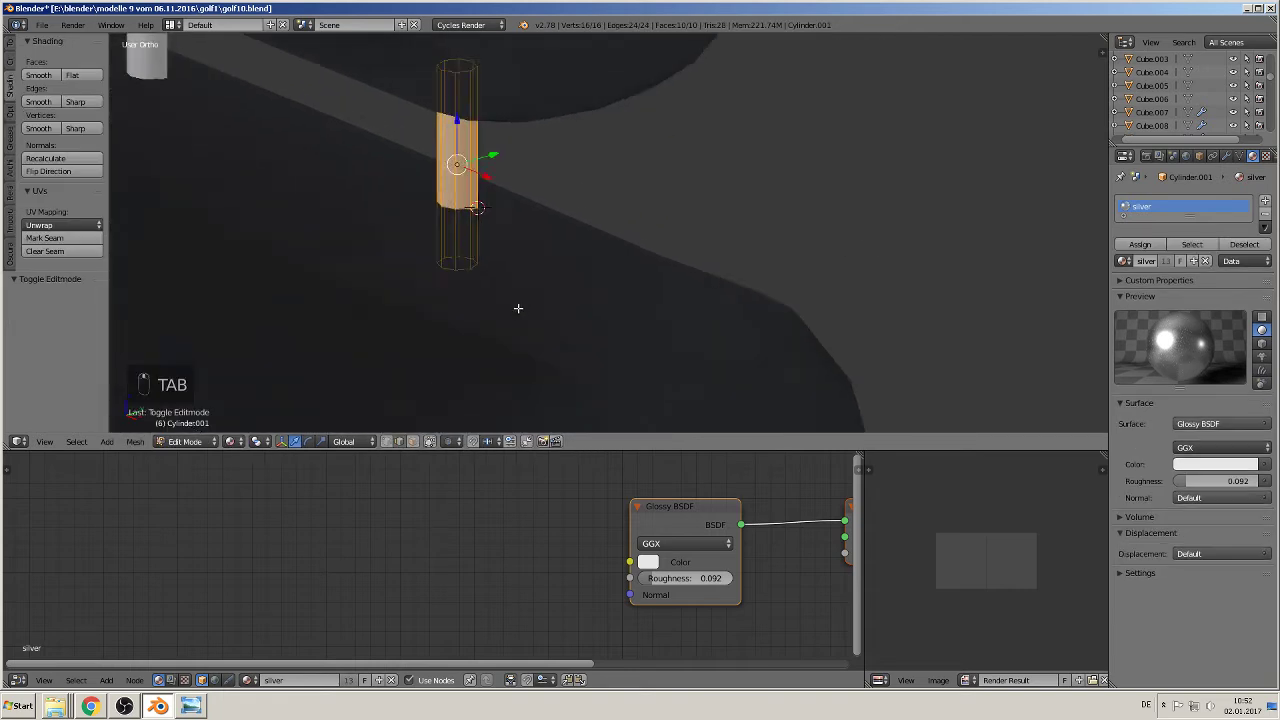
{"action": "scroll", "coordinate": [517, 306], "scroll_direction": "up", "scroll_amount": 1}
{"action": "right_click", "coordinate": [438, 274]}
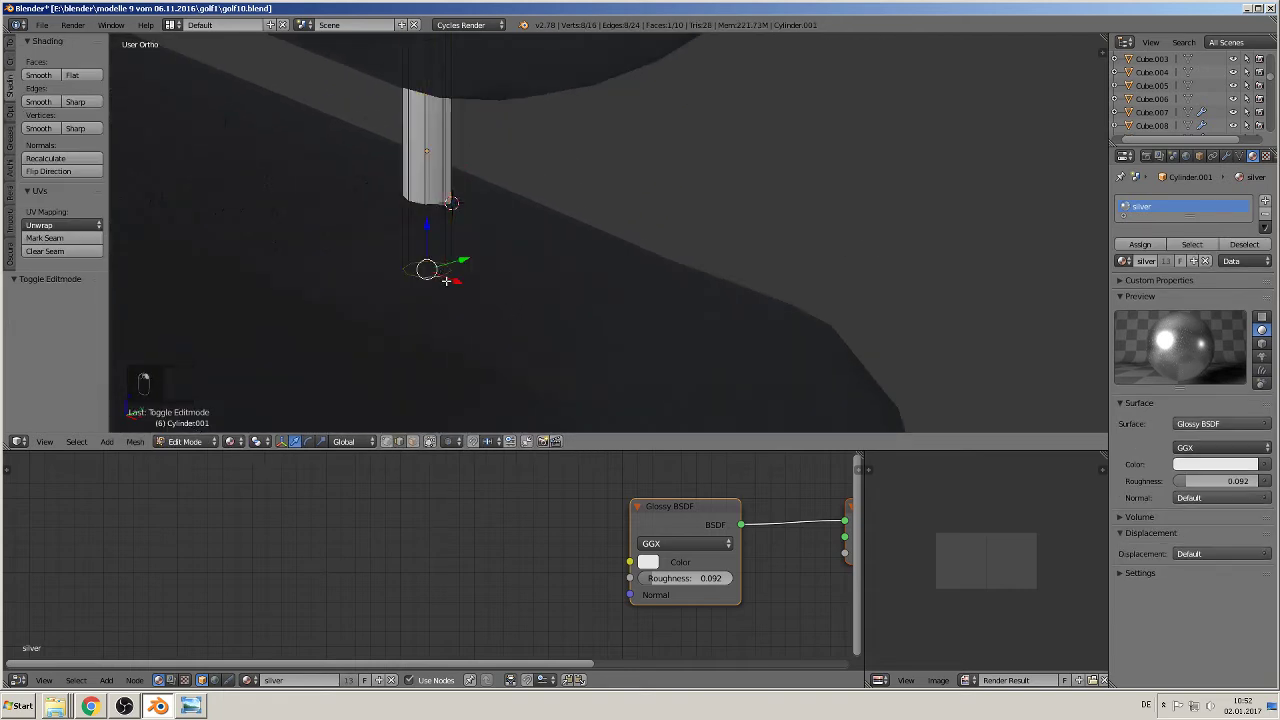
{"action": "key", "text": "shift+d"}
{"action": "right_click", "coordinate": [446, 281]}
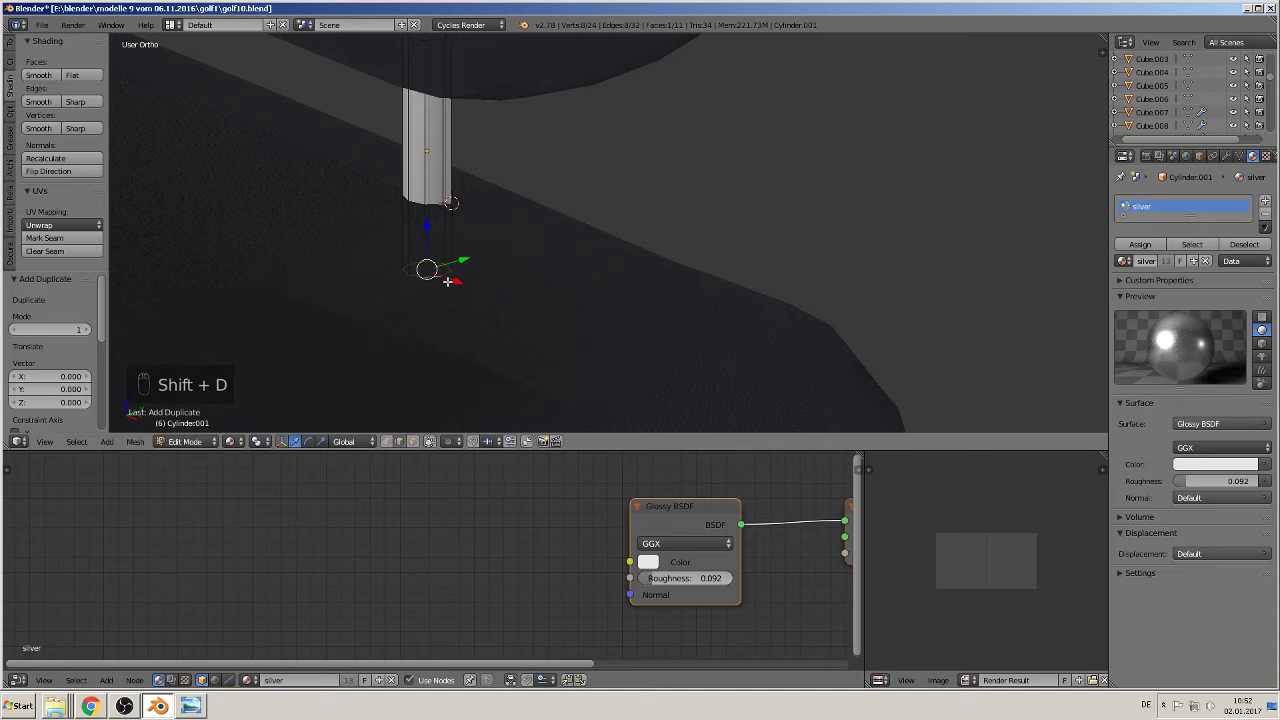
{"action": "key", "text": "s"}
{"action": "left_click", "coordinate": [505, 322]}
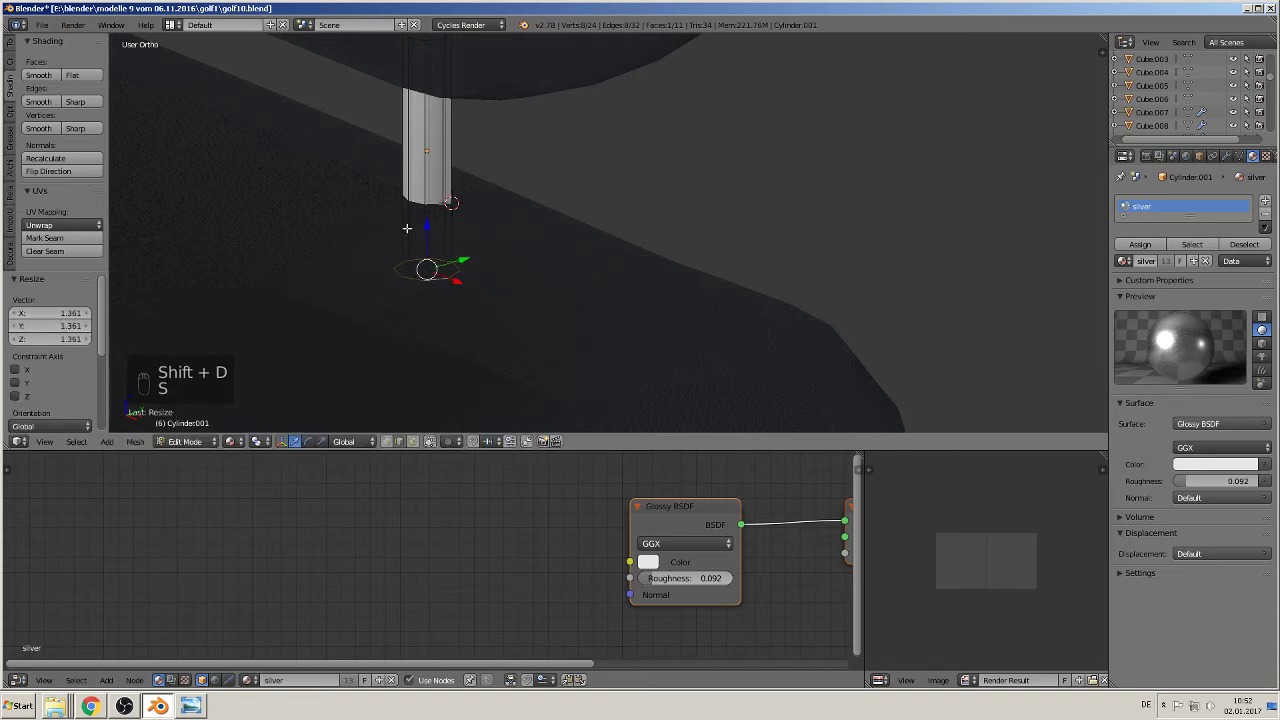
{"action": "left_click_drag", "start_coordinate": [424, 232], "coordinate": [434, 136]}
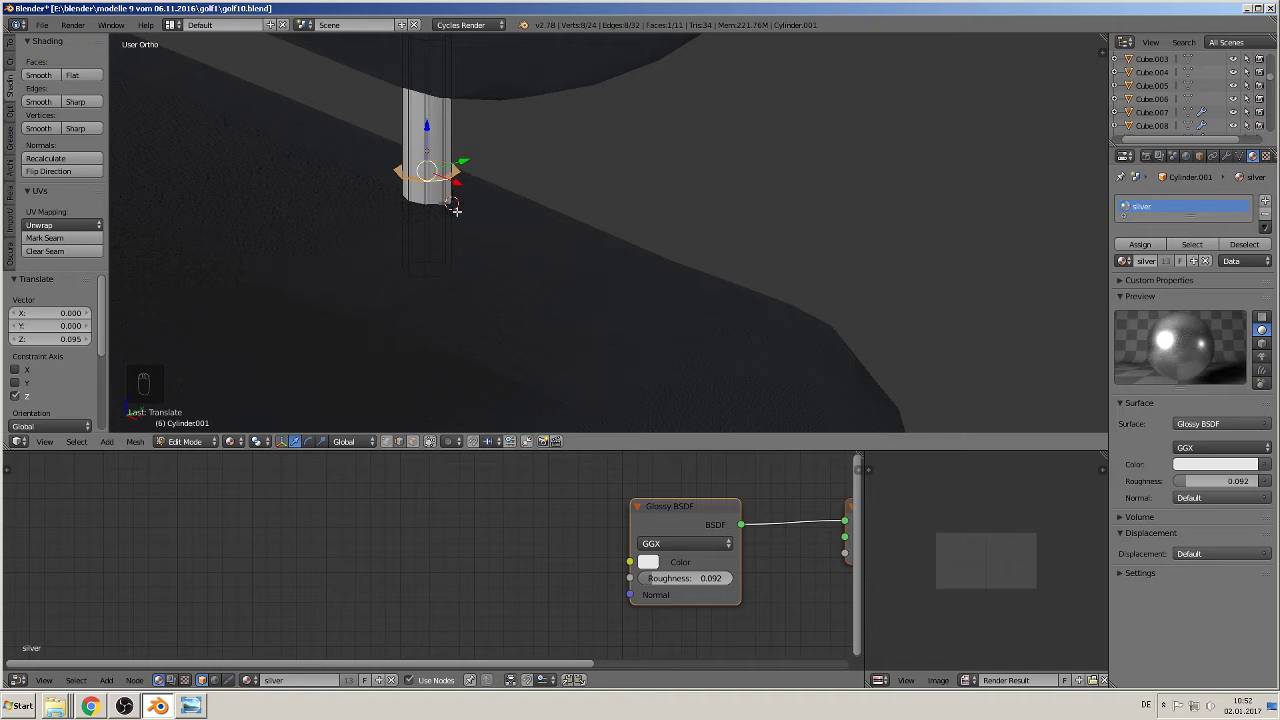
Step: Delete only the duplicated ring's face, keeping its edges, and select its edge loop
{"action": "key", "text": "x"}
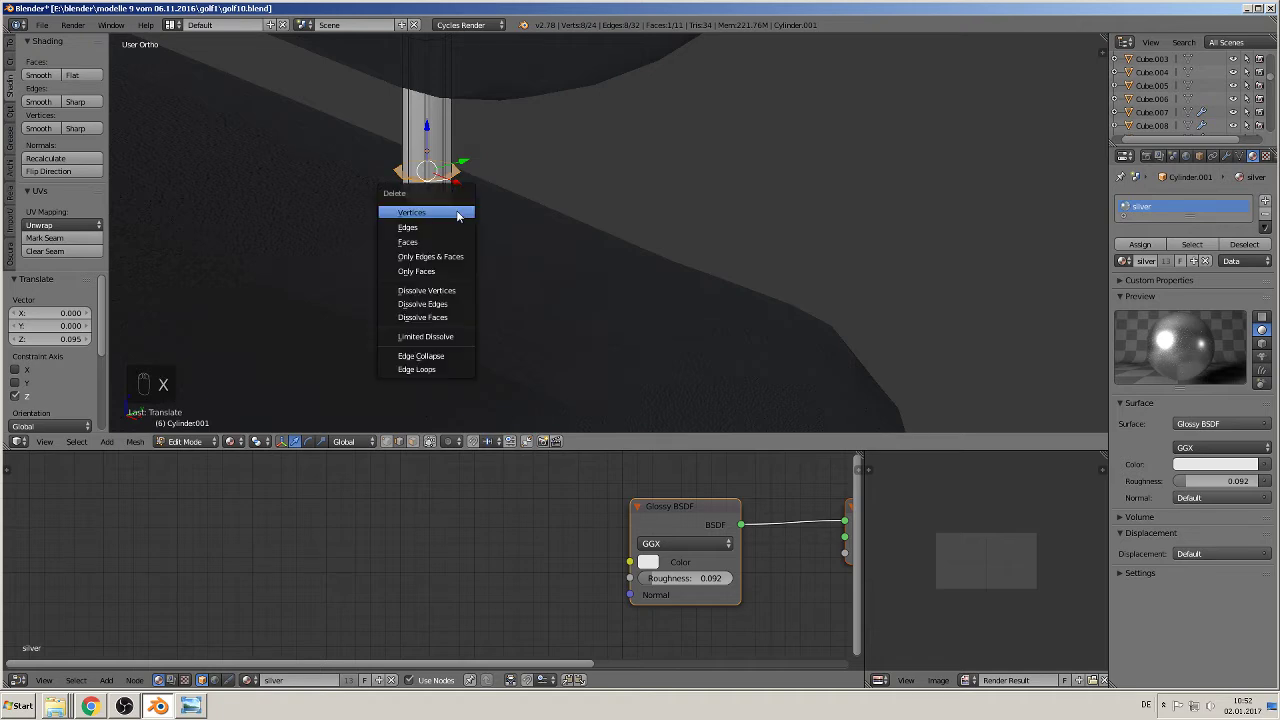
{"action": "left_click", "coordinate": [433, 272]}
{"action": "right_click", "coordinate": [431, 180], "text": "alt"}
{"action": "right_click", "coordinate": [434, 180], "text": "alt"}
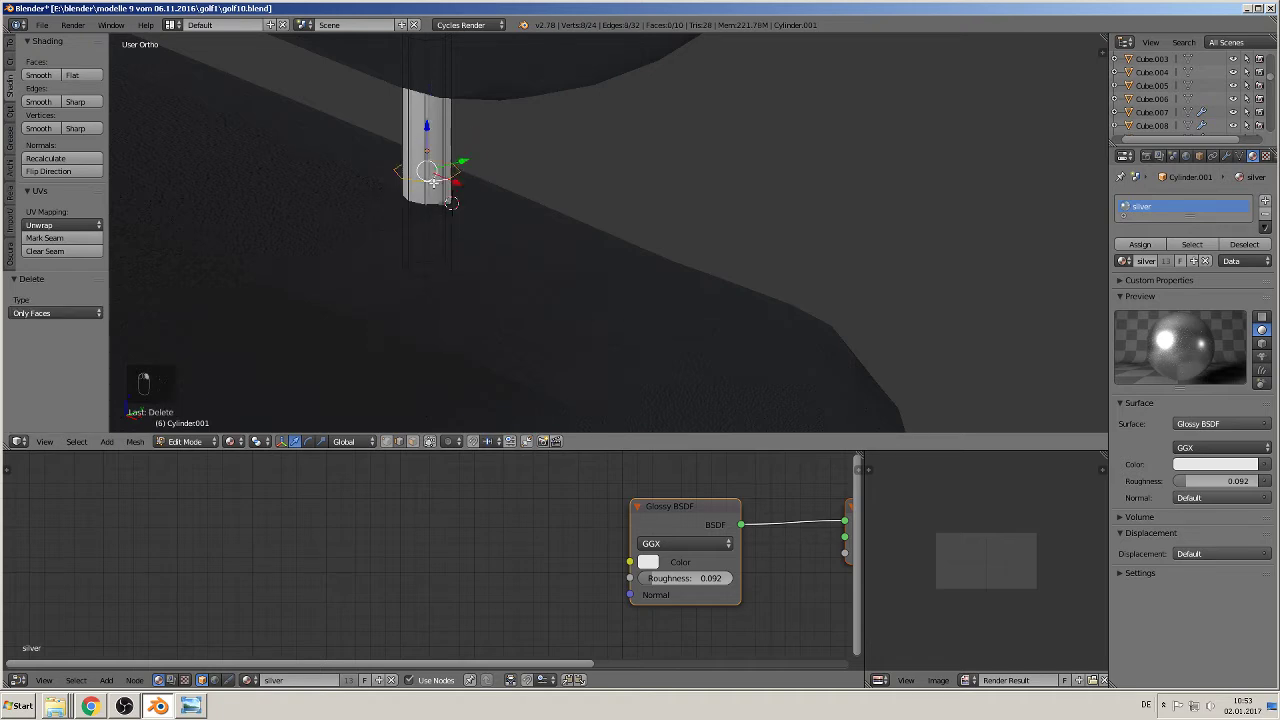
Step: Extrude the ring's edge loop outward around the post by a scale of 1.642
{"action": "scroll", "coordinate": [450, 202], "scroll_direction": "up", "scroll_amount": 1}
{"action": "middle_click_drag", "start_coordinate": [475, 230], "coordinate": [555, 247], "text": "shift"}
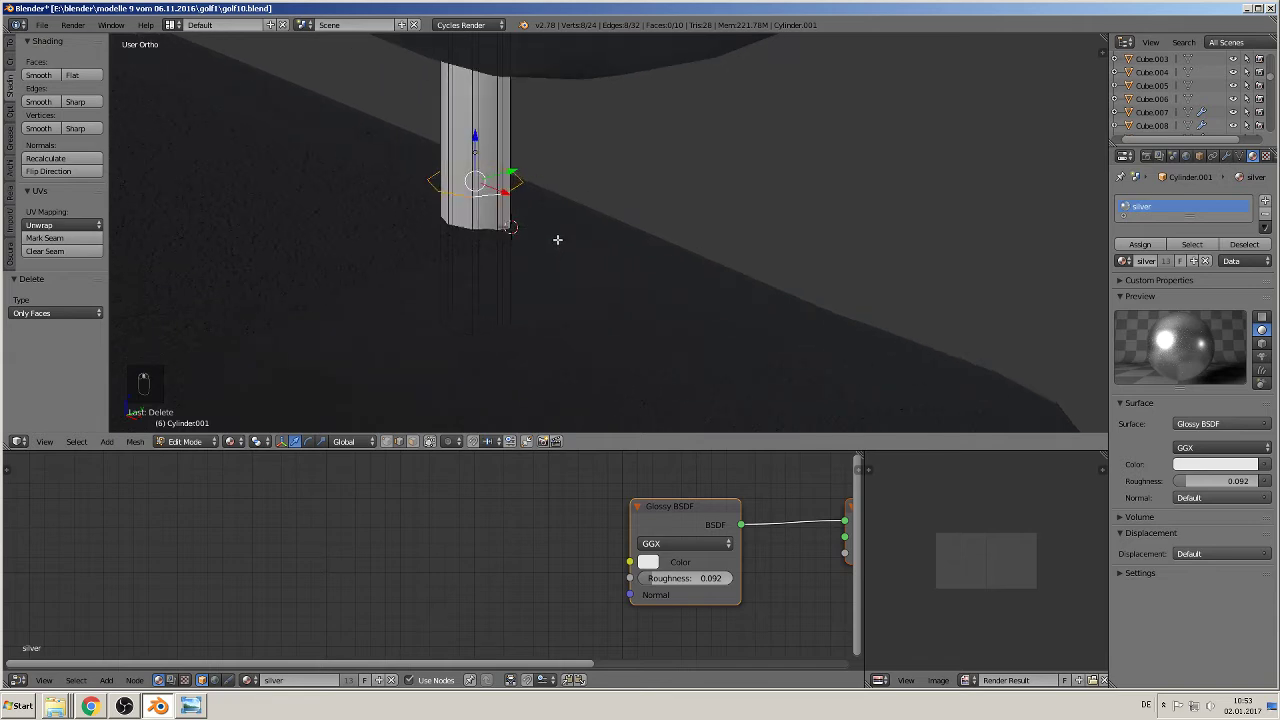
{"action": "key", "text": "e"}
{"action": "key", "text": "s"}
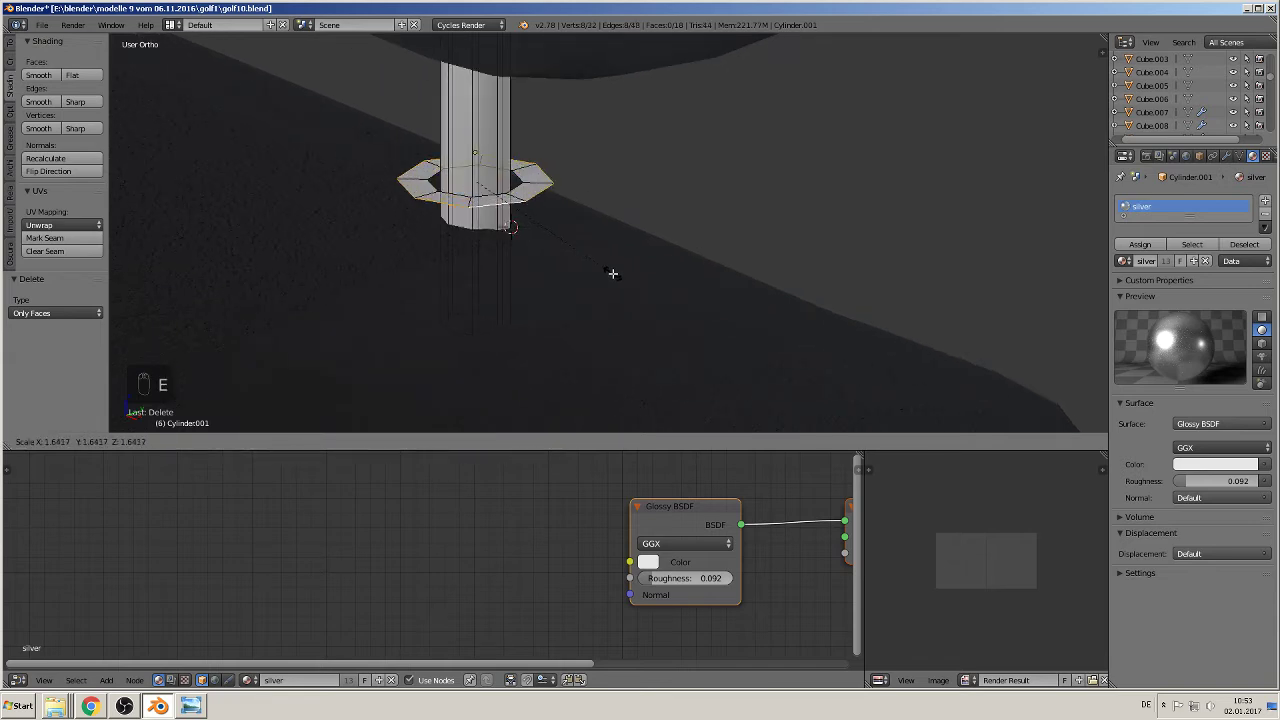
{"action": "left_click", "coordinate": [613, 273]}
Step: Extrude the ring's outer edge downward twice to form the collar's side, lowering the second extrusion 0.014 along Z
{"action": "key", "text": "e"}
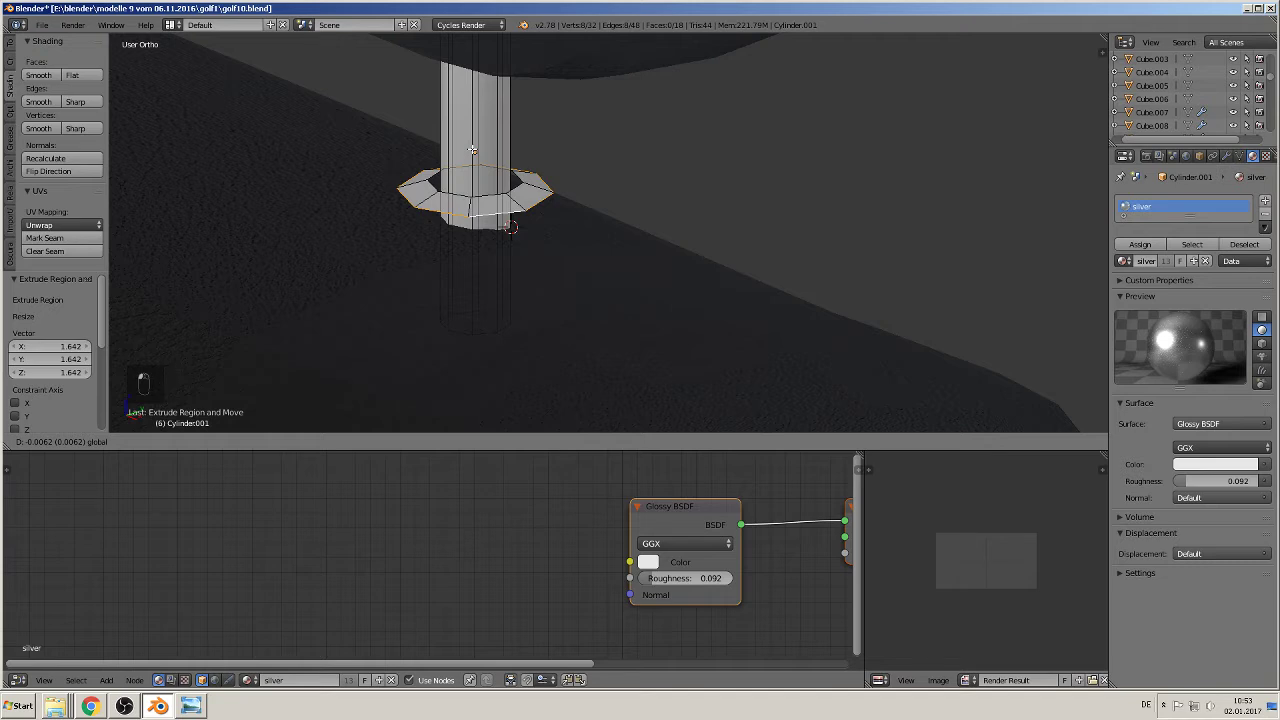
{"action": "left_click", "coordinate": [472, 150]}
{"action": "key", "text": "e"}
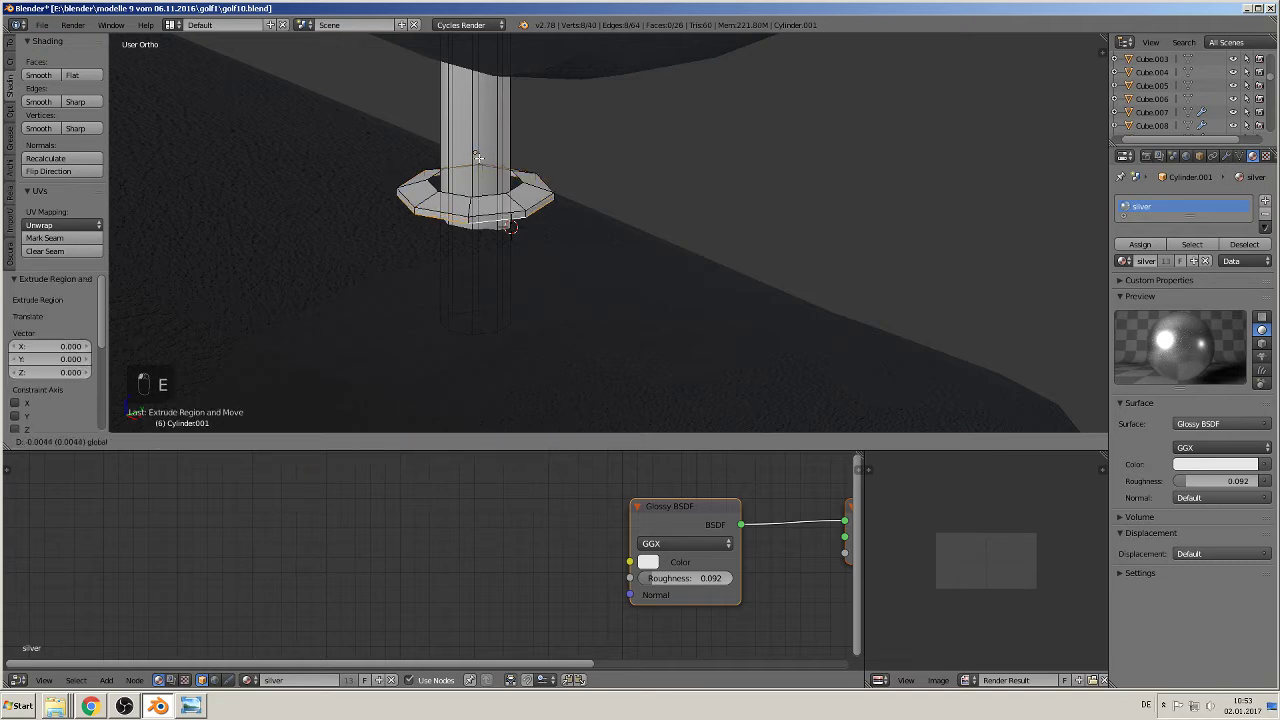
{"action": "left_click", "coordinate": [476, 172]}
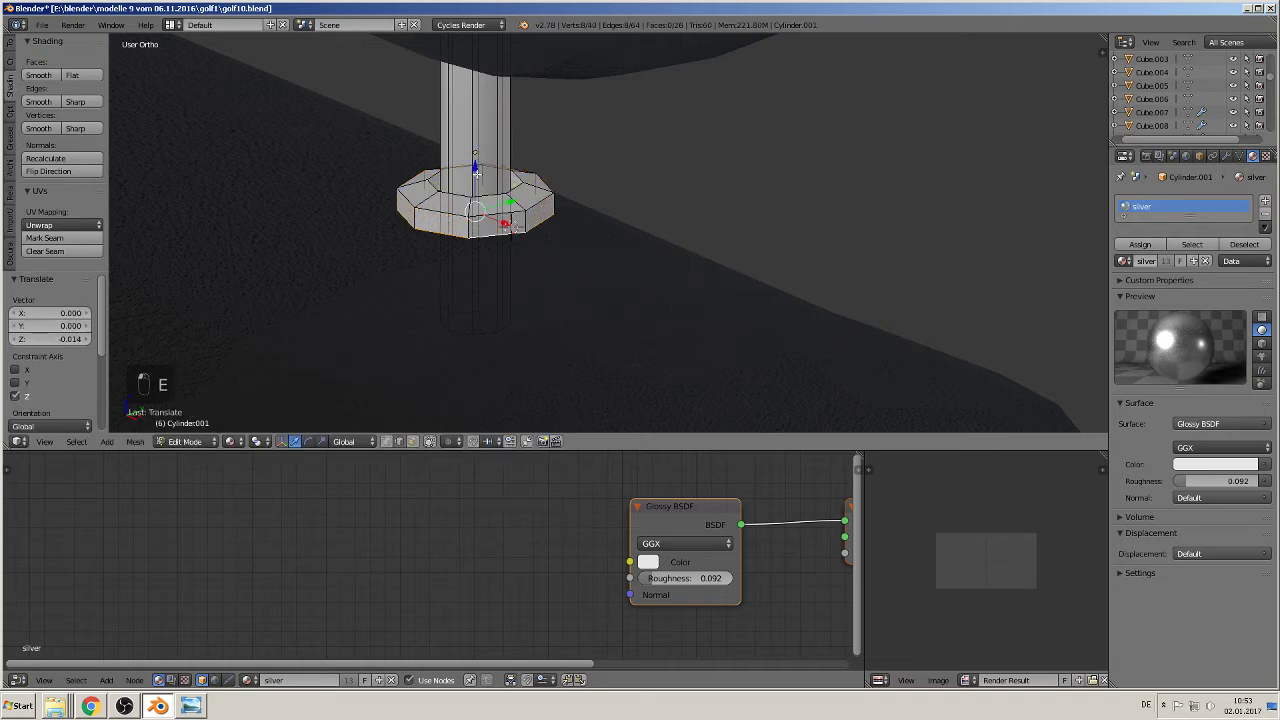
Step: Extrude the collar's inner edge loop downward around the post and leave edit mode
{"action": "right_click", "coordinate": [452, 193], "text": "alt"}
{"action": "key", "text": "e"}
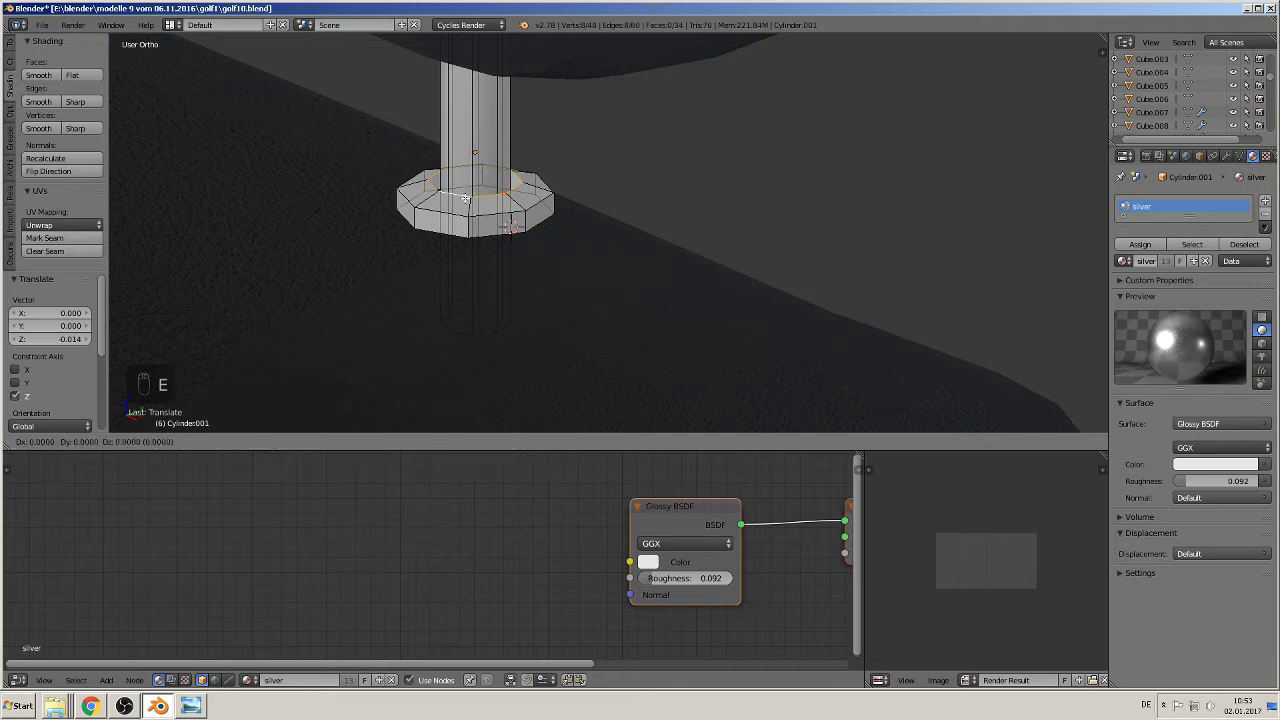
{"action": "left_click", "coordinate": [474, 155]}
{"action": "key", "text": "Tab"}
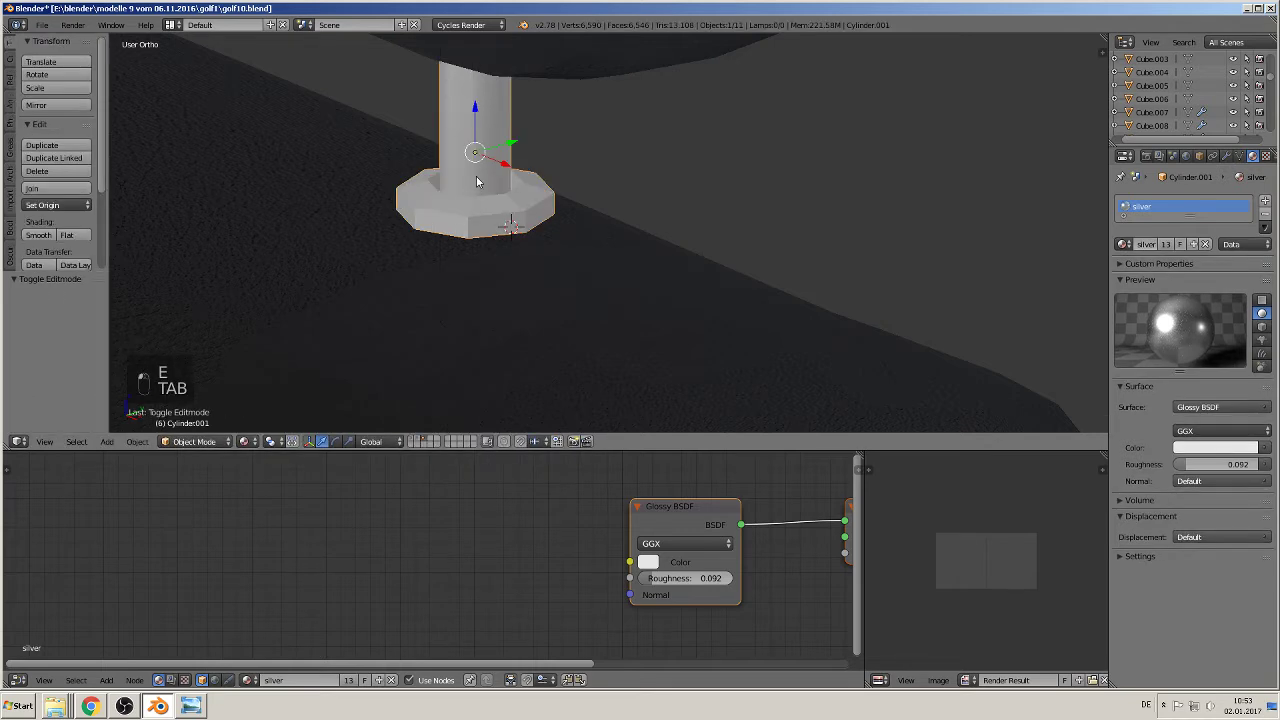
{"action": "middle_click_drag", "start_coordinate": [474, 155], "coordinate": [503, 220]}
Step: Select the collar's linked geometry, show all scene layers and lower the collar 0.007 along Z
{"action": "key", "text": "Tab"}
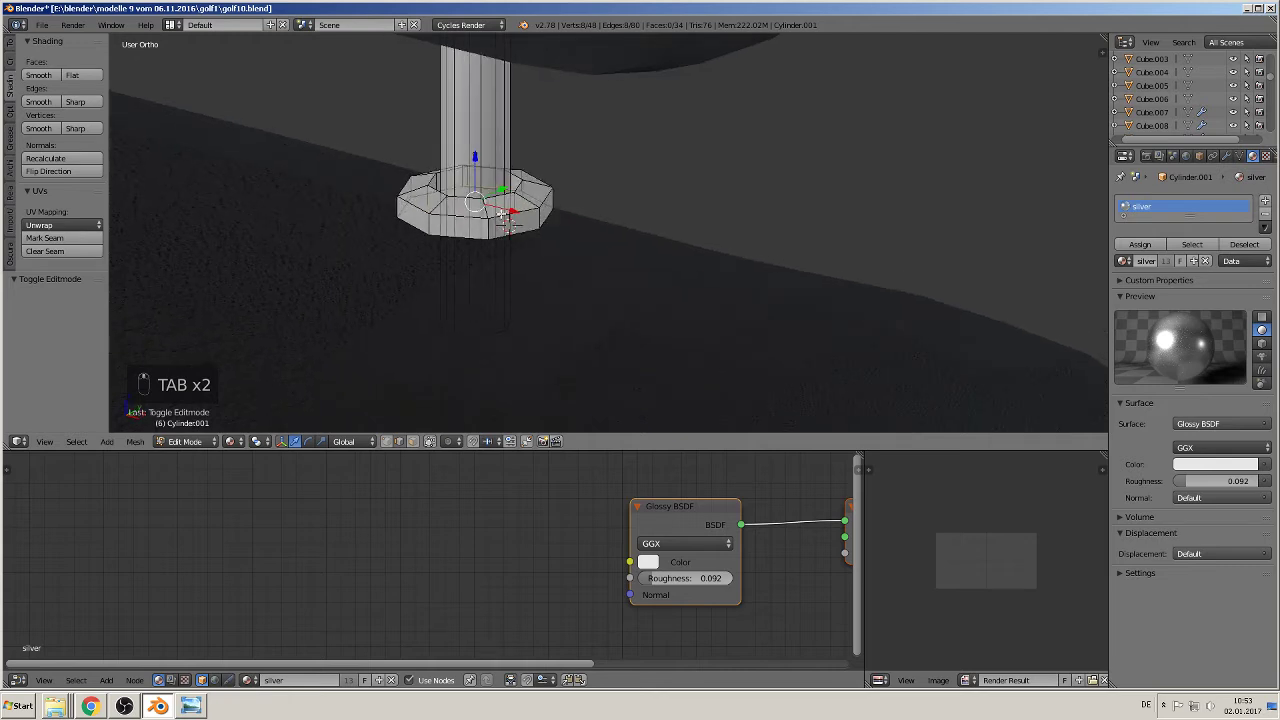
{"action": "key", "text": "a"}
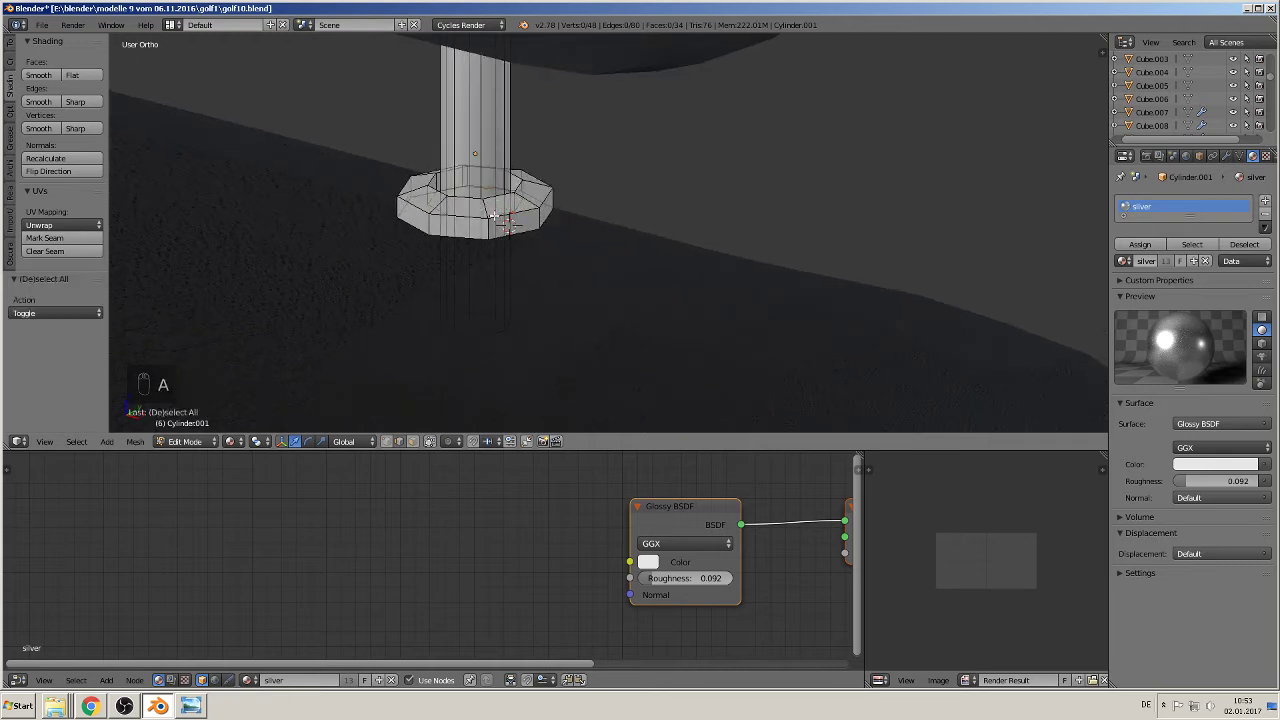
{"action": "key", "text": "l"}
{"action": "key", "text": "grave"}
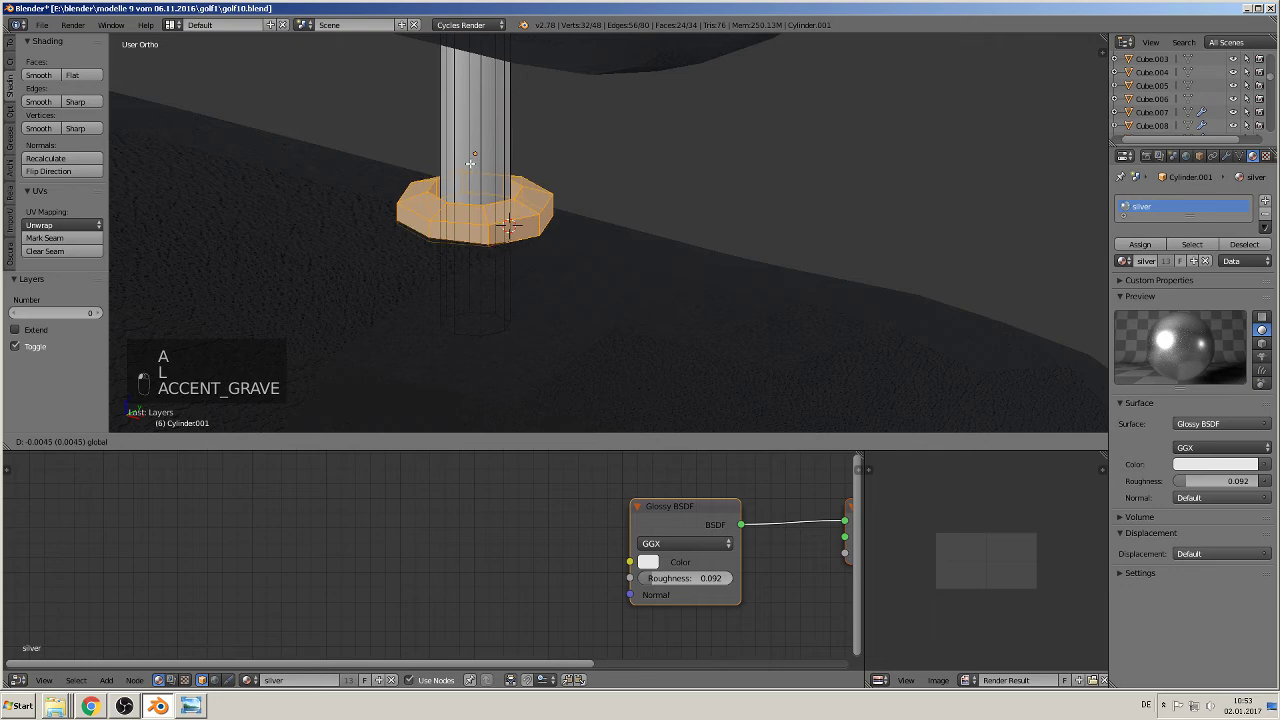
{"action": "left_click", "coordinate": [390, 165]}
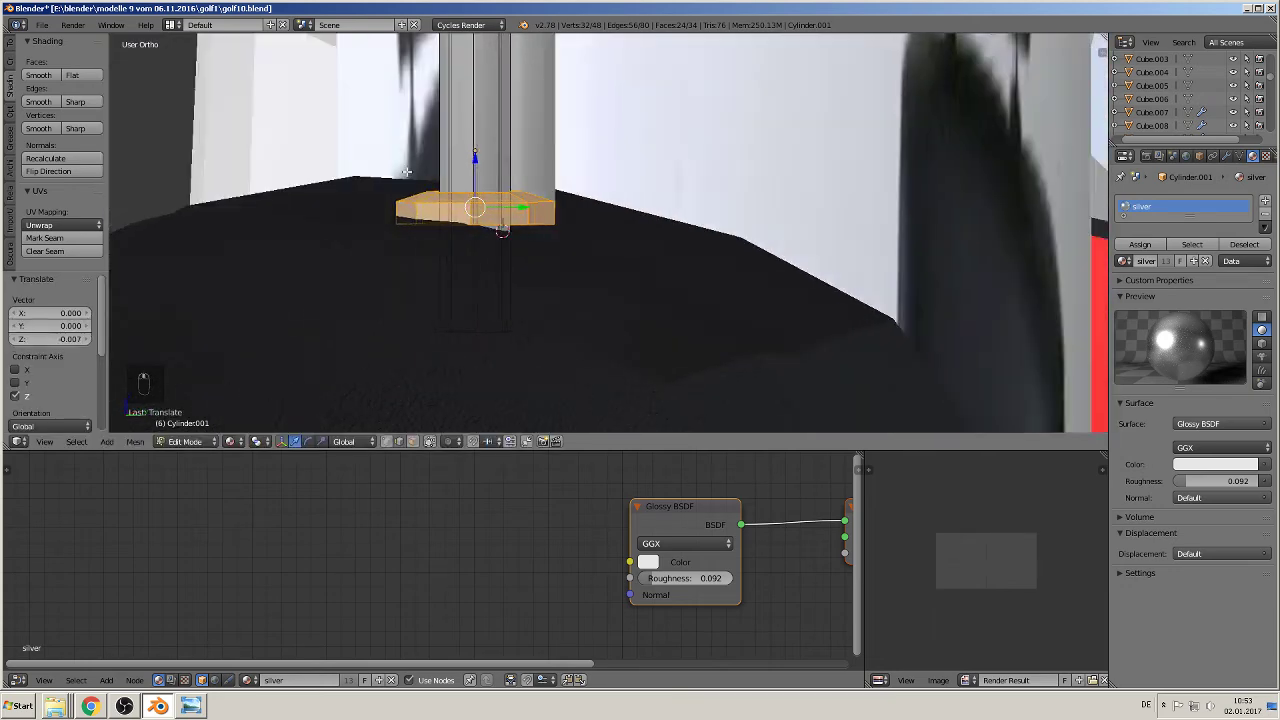
Step: Lower the collar's bottom edge loop along Z into the backrest and return to object mode
{"action": "right_click", "coordinate": [456, 225], "text": "alt"}
{"action": "left_click_drag", "start_coordinate": [475, 177], "coordinate": [467, 203]}
{"action": "scroll", "coordinate": [467, 203], "scroll_direction": "down", "scroll_amount": 2}
{"action": "key", "text": "Tab"}
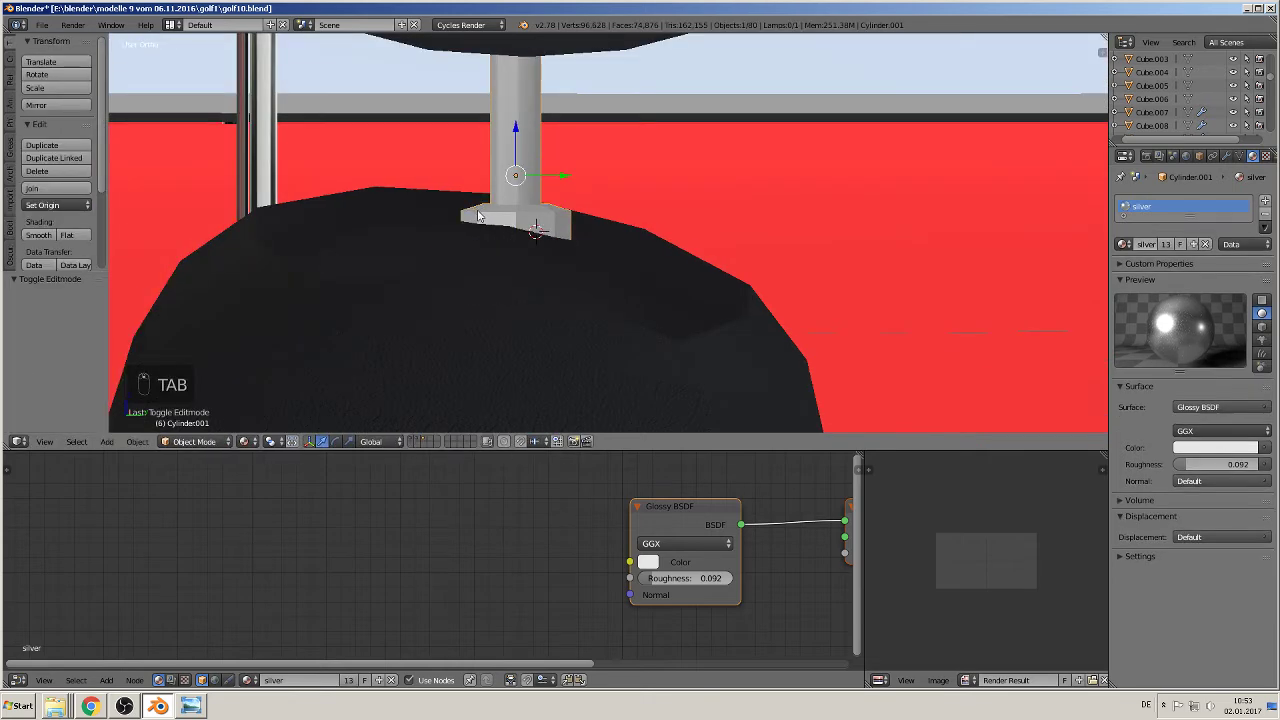
{"action": "middle_click_drag", "start_coordinate": [467, 203], "coordinate": [603, 226]}
Step: Add a Subdivision Surface modifier to the collared post and shade it smooth
{"action": "scroll", "coordinate": [492, 246], "scroll_direction": "up", "scroll_amount": 5}
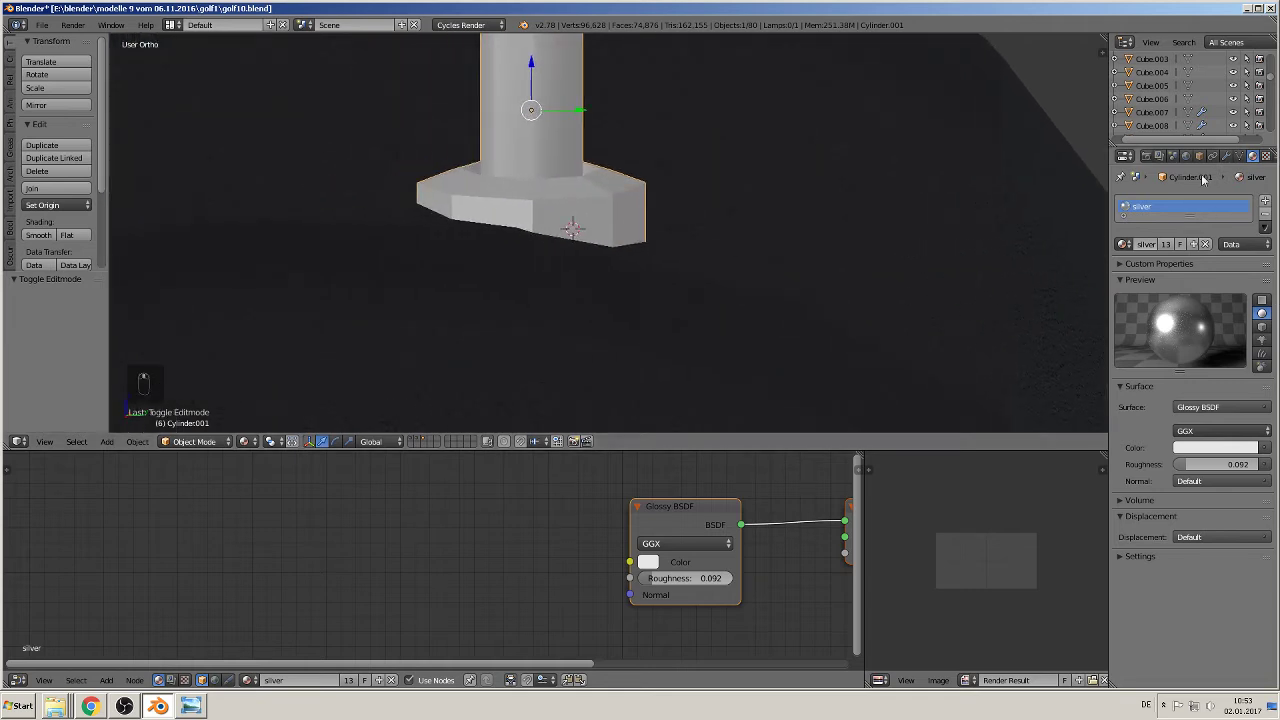
{"action": "left_click", "coordinate": [1227, 156]}
{"action": "left_click", "coordinate": [1180, 202]}
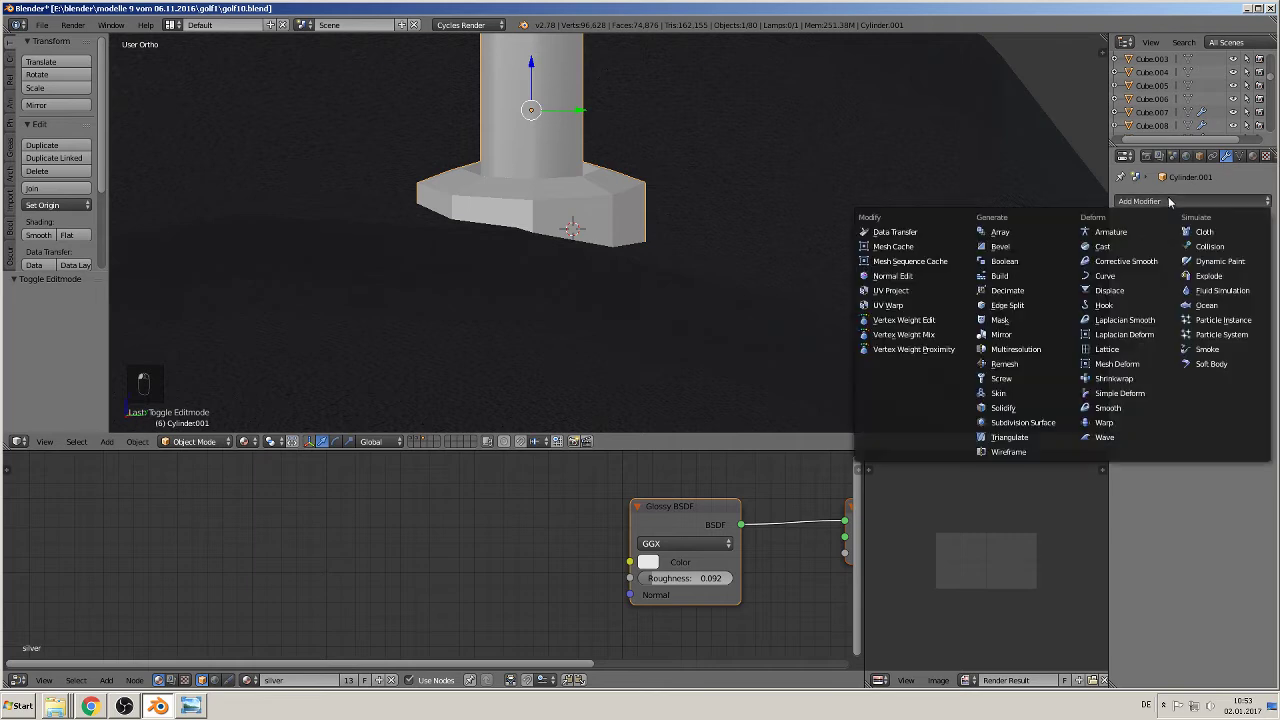
{"action": "left_click", "coordinate": [1045, 422]}
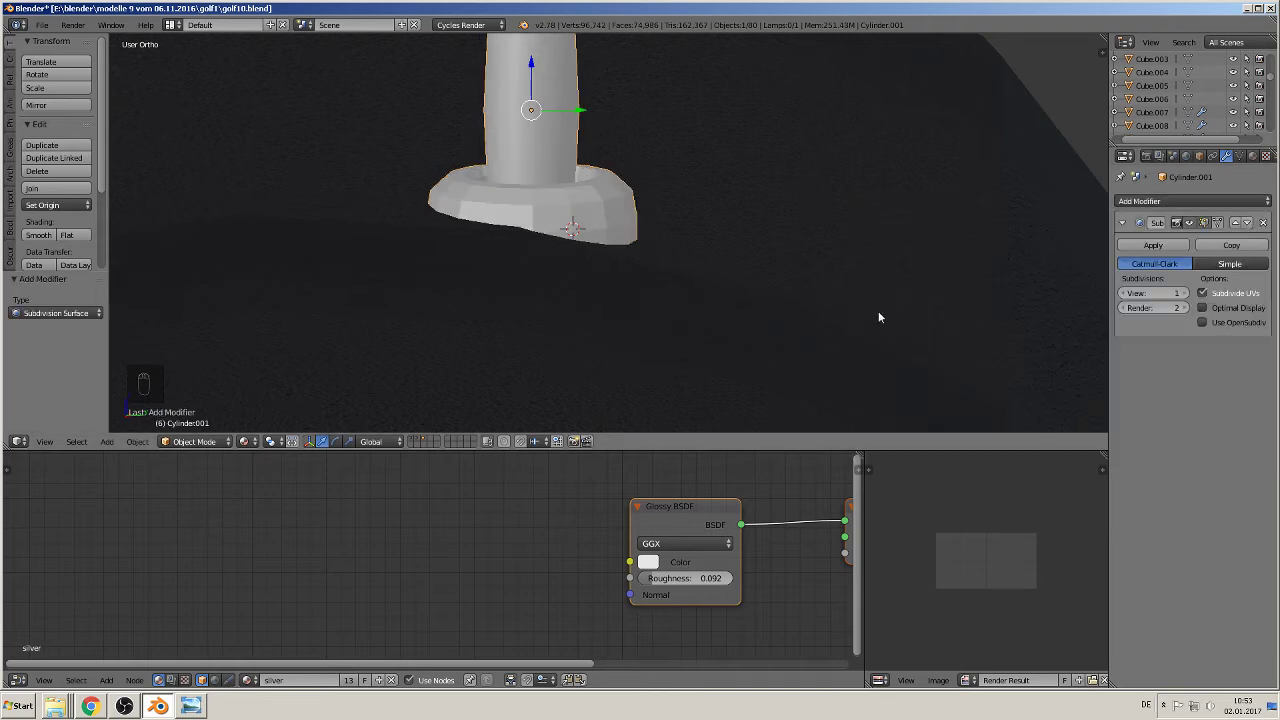
{"action": "left_click", "coordinate": [40, 235]}
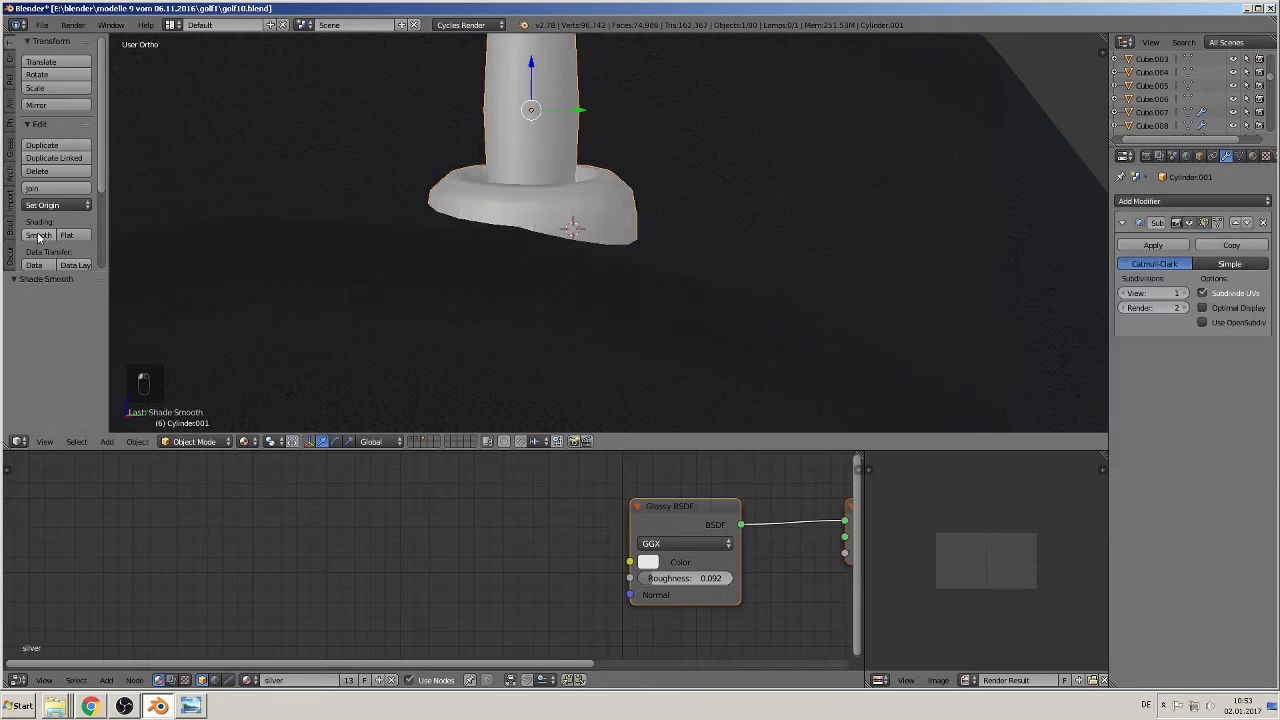
Step: Add two loop cuts to the post, one slid toward its upper end and one near the collar, and leave edit mode
{"action": "middle_click_drag", "start_coordinate": [497, 241], "coordinate": [602, 337]}
{"action": "key", "text": "Tab"}
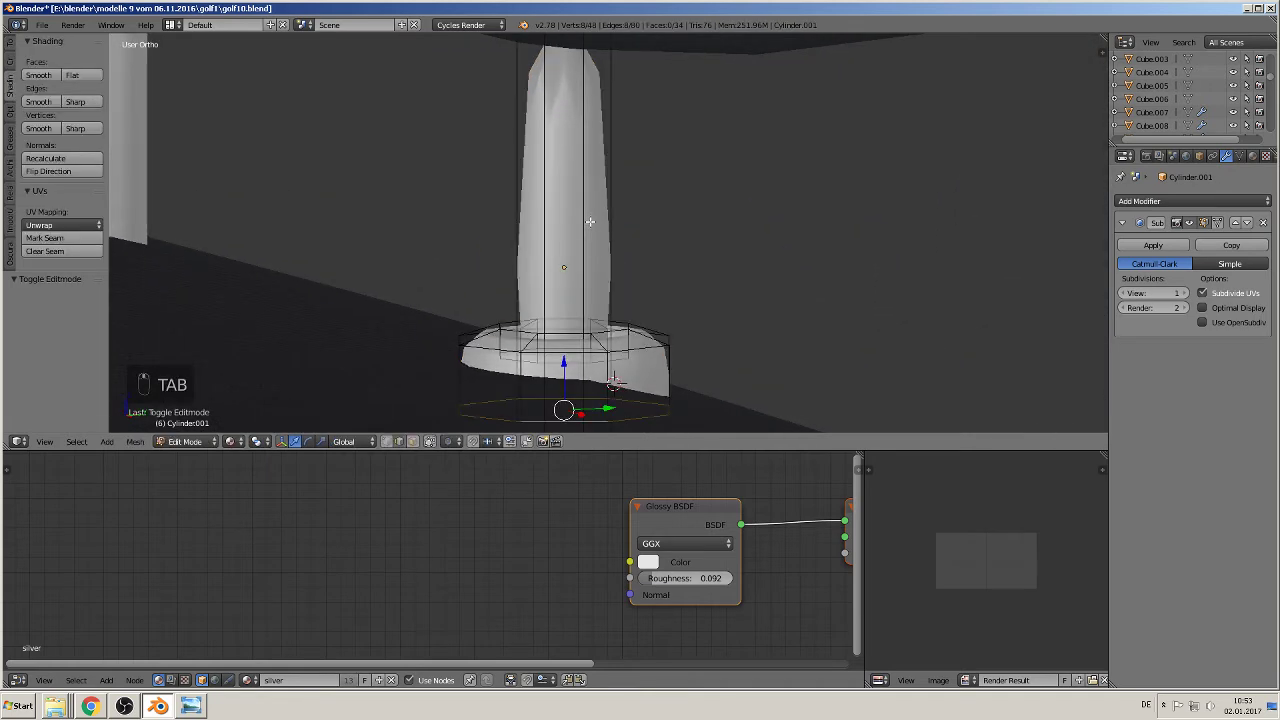
{"action": "key", "text": "ctrl+r"}
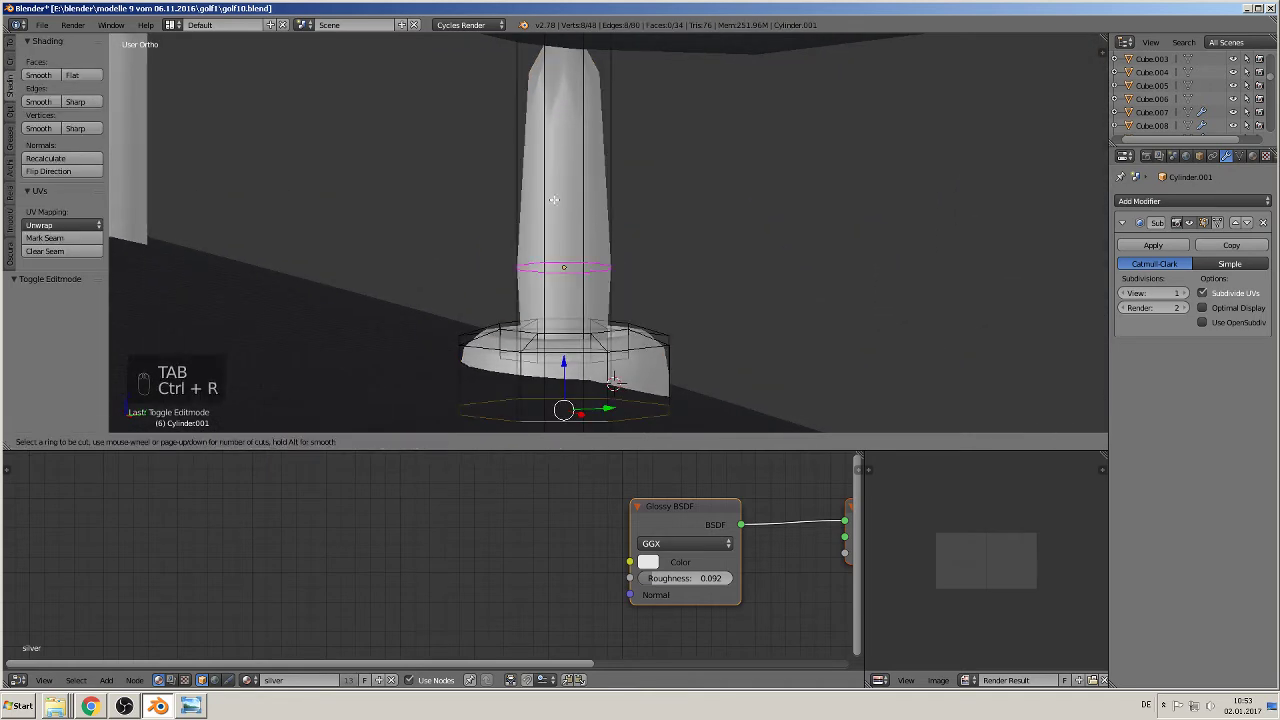
{"action": "left_click", "coordinate": [553, 200]}
{"action": "left_click", "coordinate": [586, 352]}
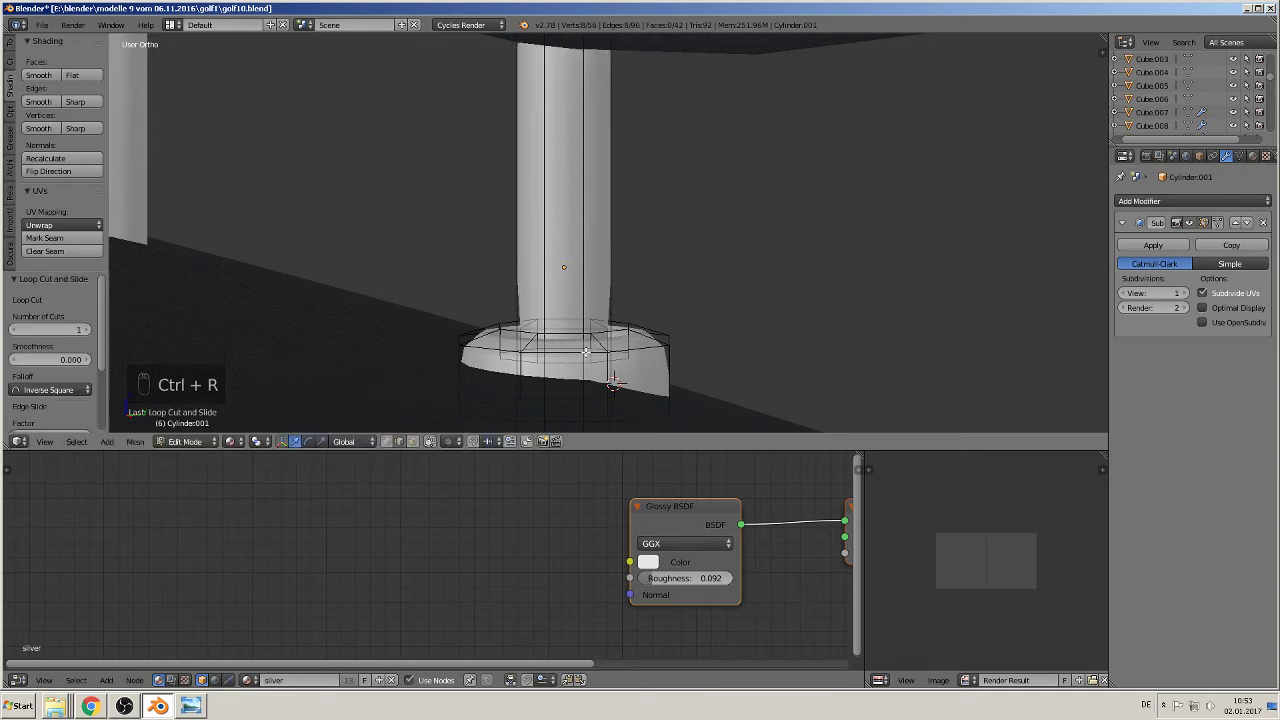
{"action": "key", "text": "ctrl+r"}
{"action": "left_click", "coordinate": [583, 245]}
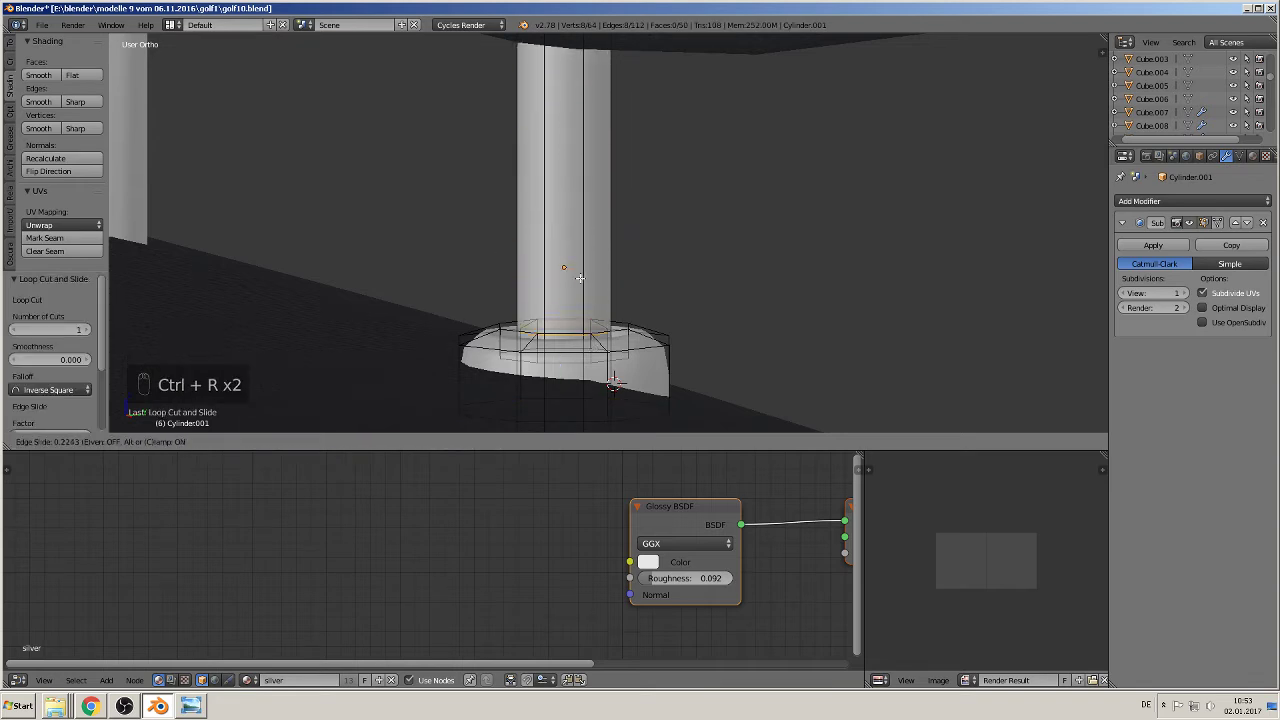
{"action": "left_click", "coordinate": [580, 278]}
{"action": "key", "text": "Tab"}
{"action": "middle_click_drag", "start_coordinate": [595, 385], "coordinate": [600, 341]}
{"action": "key", "text": "shift+d"}
{"action": "key", "text": "y"}
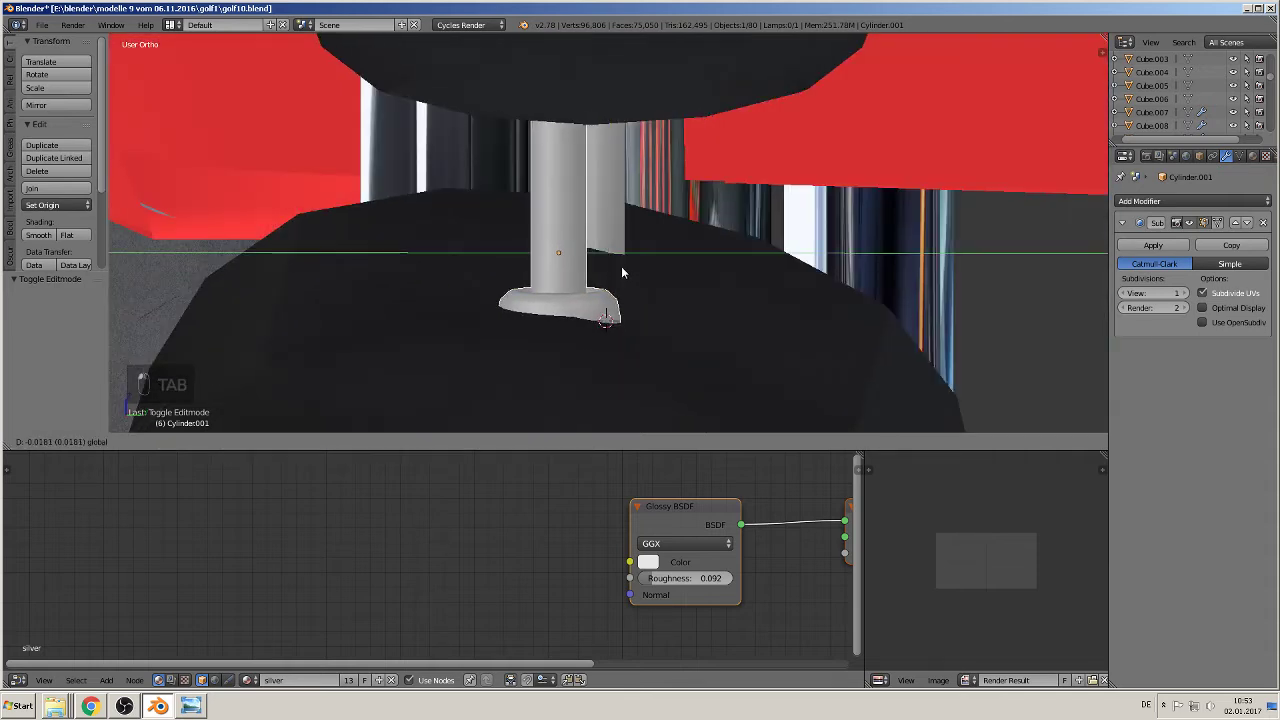
{"action": "key", "text": "Escape"}
Step: Delete the plain post that has no collar
{"action": "mouse_move", "coordinate": [597, 273]}
{"action": "middle_mouse_down"}
{"action": "mouse_move", "coordinate": [598, 200]}
{"action": "mouse_move", "coordinate": [649, 294]}
{"action": "mouse_move", "coordinate": [597, 289]}
{"action": "mouse_move", "coordinate": [591, 266]}
{"action": "middle_mouse_up"}
{"action": "key", "text": "x"}
{"action": "left_click", "coordinate": [595, 212]}
Step: Duplicate the collared post and move the copy -0.651 along X to the other side of the headrest
{"action": "right_click", "coordinate": [594, 256]}
{"action": "key", "text": "shift+d"}
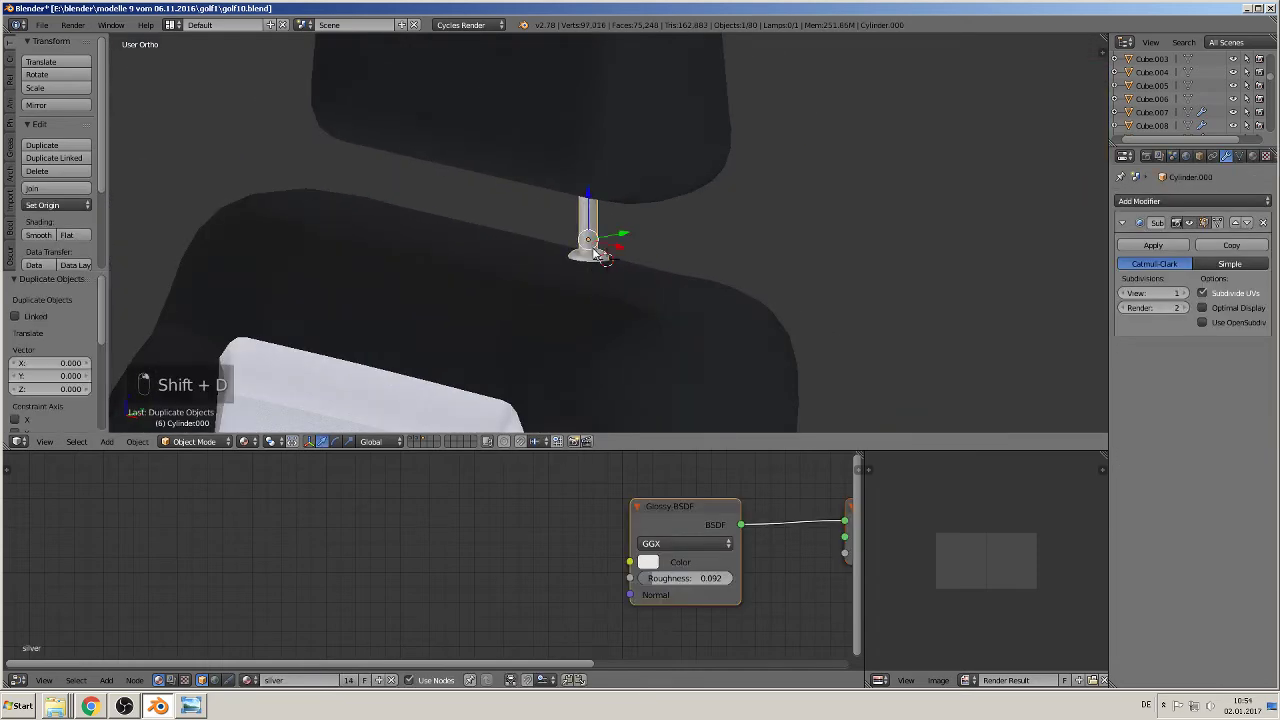
{"action": "key", "text": "x"}
{"action": "left_click", "coordinate": [423, 206]}
{"action": "middle_click_drag", "start_coordinate": [423, 206], "coordinate": [464, 330]}
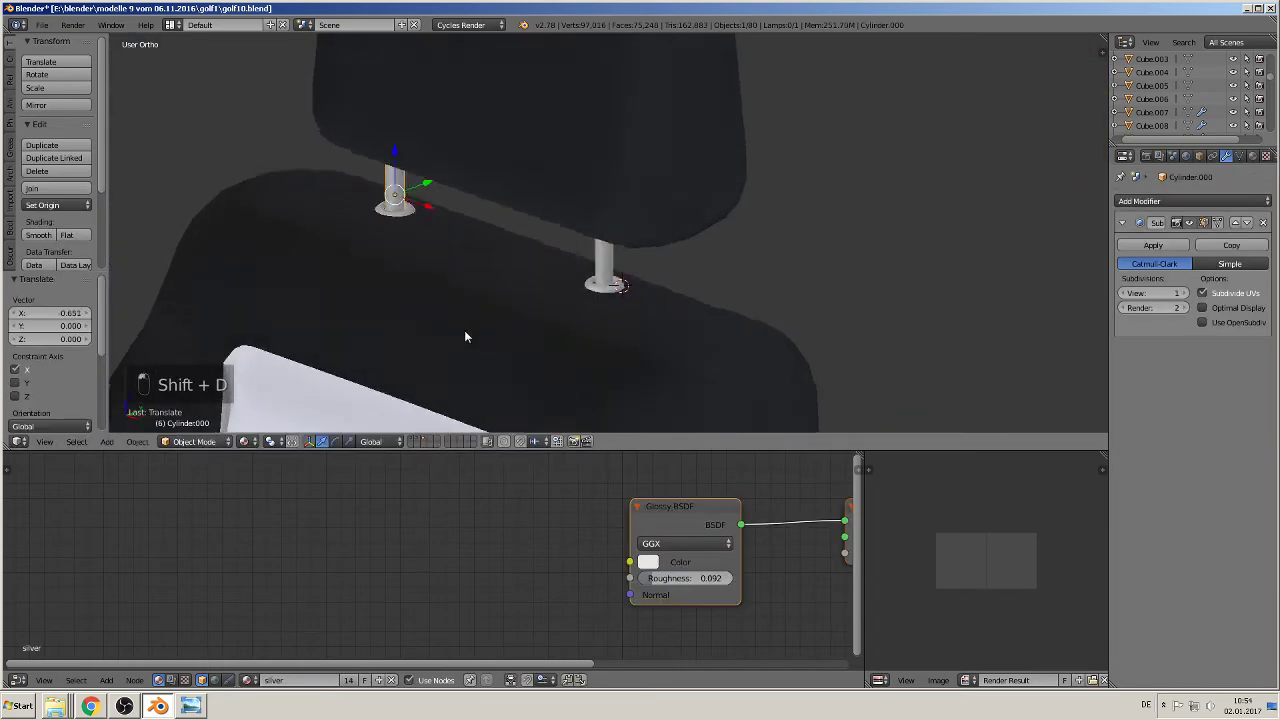
Step: Shift the duplicated post along X to adjust its position under the headrest and deselect everything
{"action": "scroll", "coordinate": [518, 294], "scroll_direction": "up", "scroll_amount": 3}
{"action": "middle_click_drag", "start_coordinate": [518, 294], "coordinate": [443, 241]}
{"action": "key", "text": "g"}
{"action": "key", "text": "x"}
{"action": "left_click", "coordinate": [488, 224]}
{"action": "key", "text": "a"}
Step: Select all linked collar geometry of the original collared post in edit mode and add a second material slot
{"action": "scroll", "coordinate": [506, 277], "scroll_direction": "up", "scroll_amount": 6}
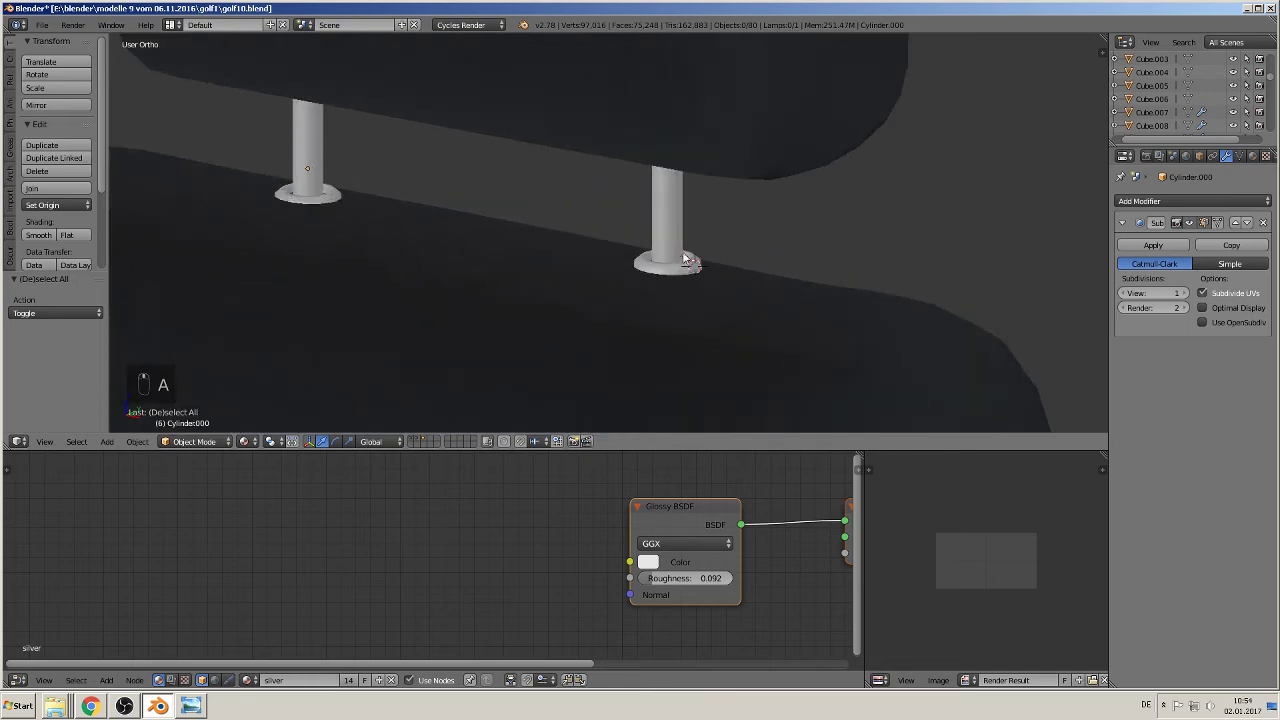
{"action": "scroll", "coordinate": [586, 331], "scroll_direction": "up", "scroll_amount": 4}
{"action": "key", "text": "Tab"}
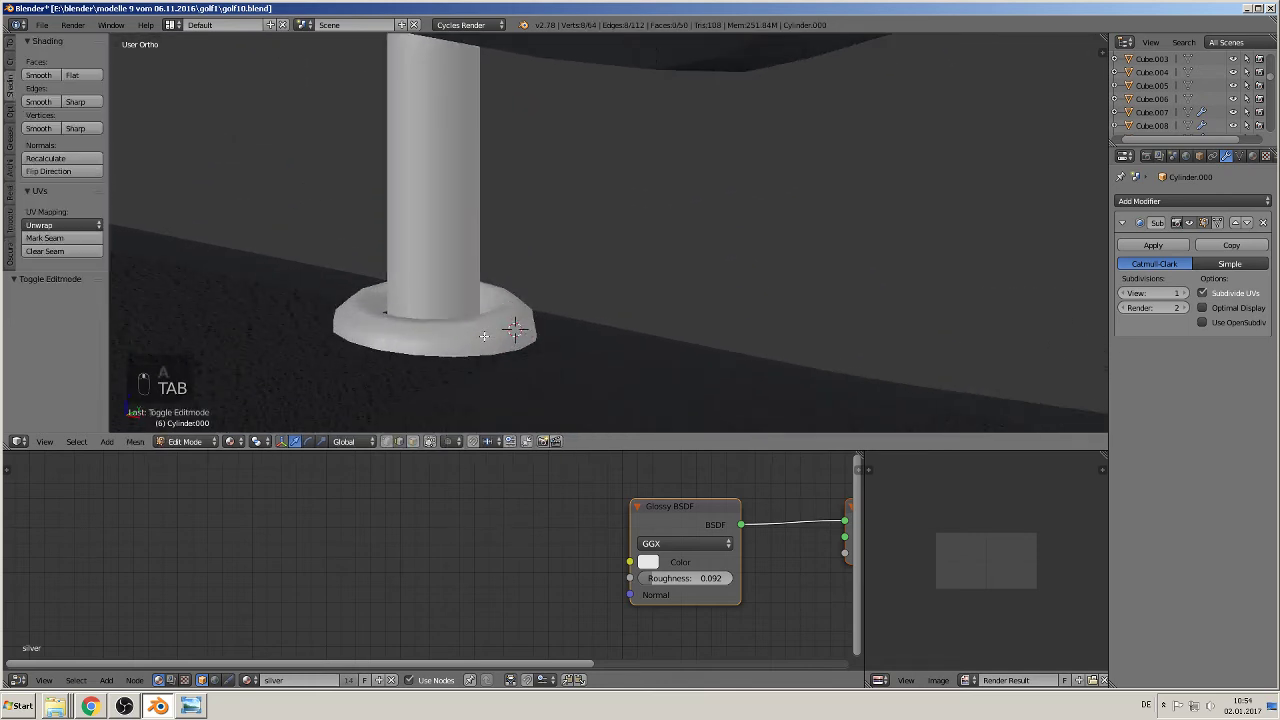
{"action": "key", "text": "Tab"}
{"action": "right_click", "coordinate": [488, 339]}
{"action": "key", "text": "Tab"}
{"action": "key", "text": "a"}
{"action": "key", "text": "a"}
{"action": "key", "text": "a"}
{"action": "key", "text": "a"}
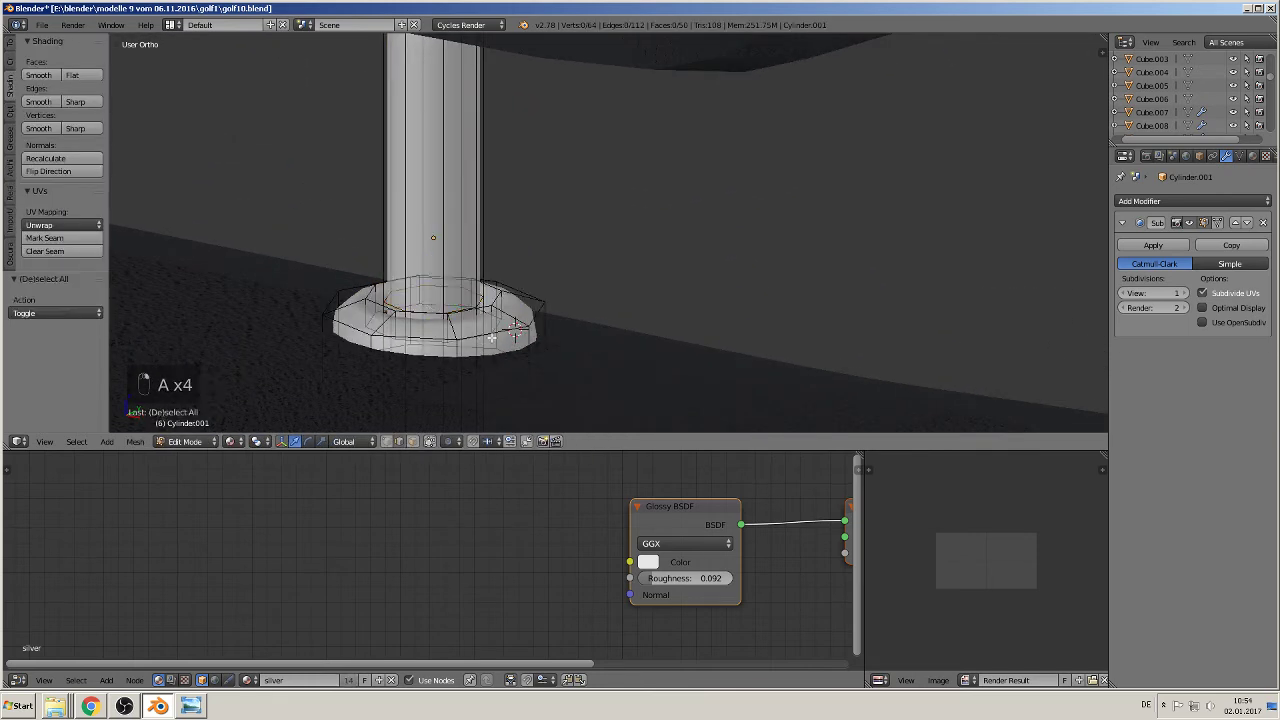
{"action": "key", "text": "l"}
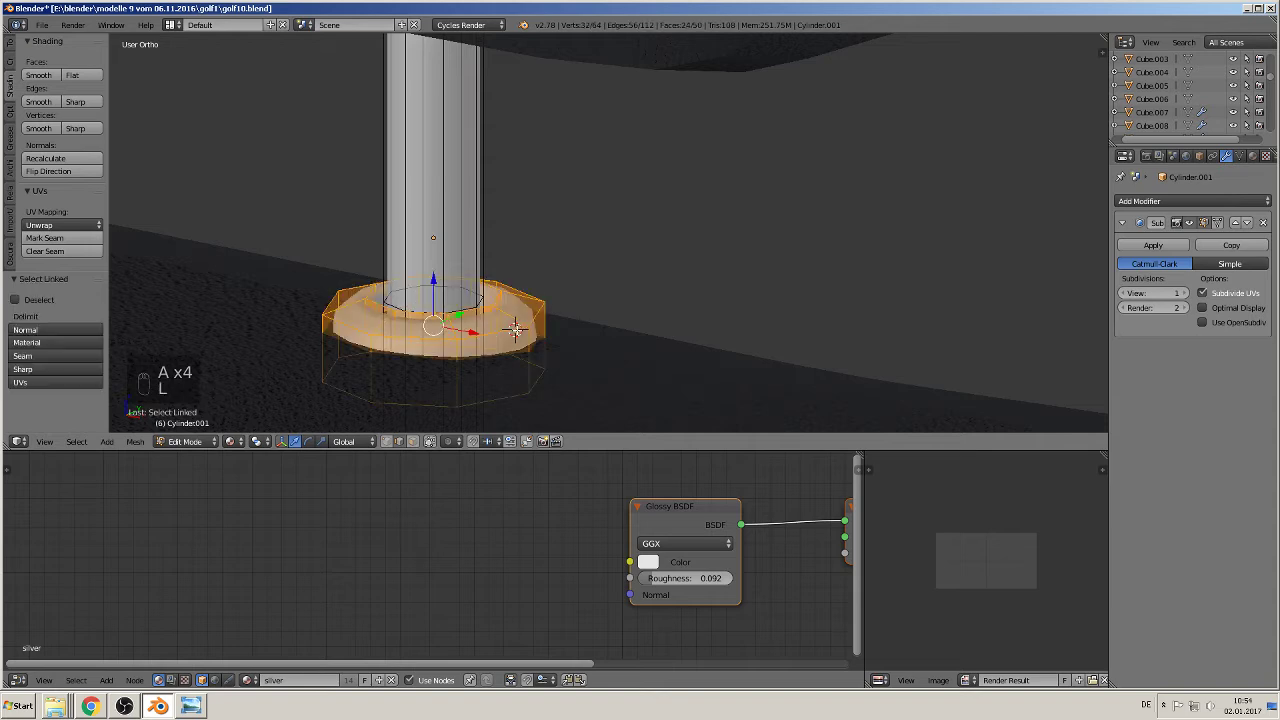
{"action": "left_click", "coordinate": [1252, 157]}
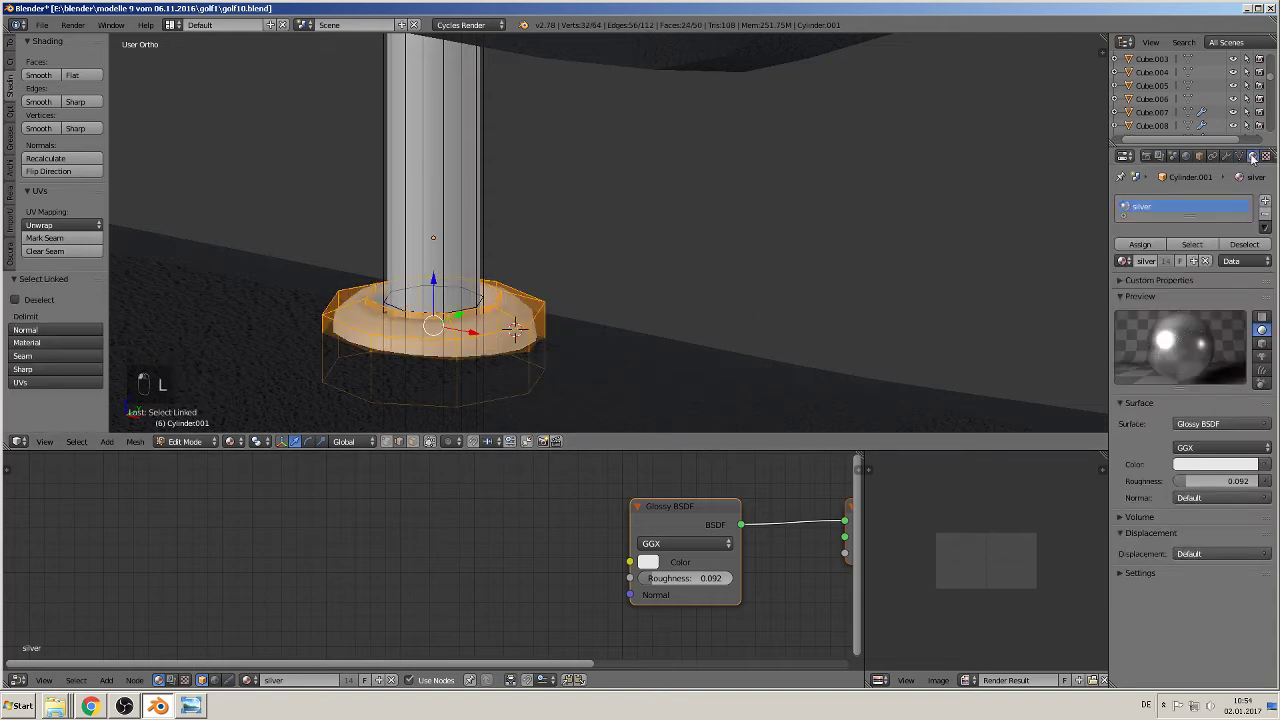
{"action": "left_click", "coordinate": [1266, 204]}
Step: Put the black plastic material in the new slot, assign it to the selected collar and leave edit mode
{"action": "left_click", "coordinate": [1122, 291]}
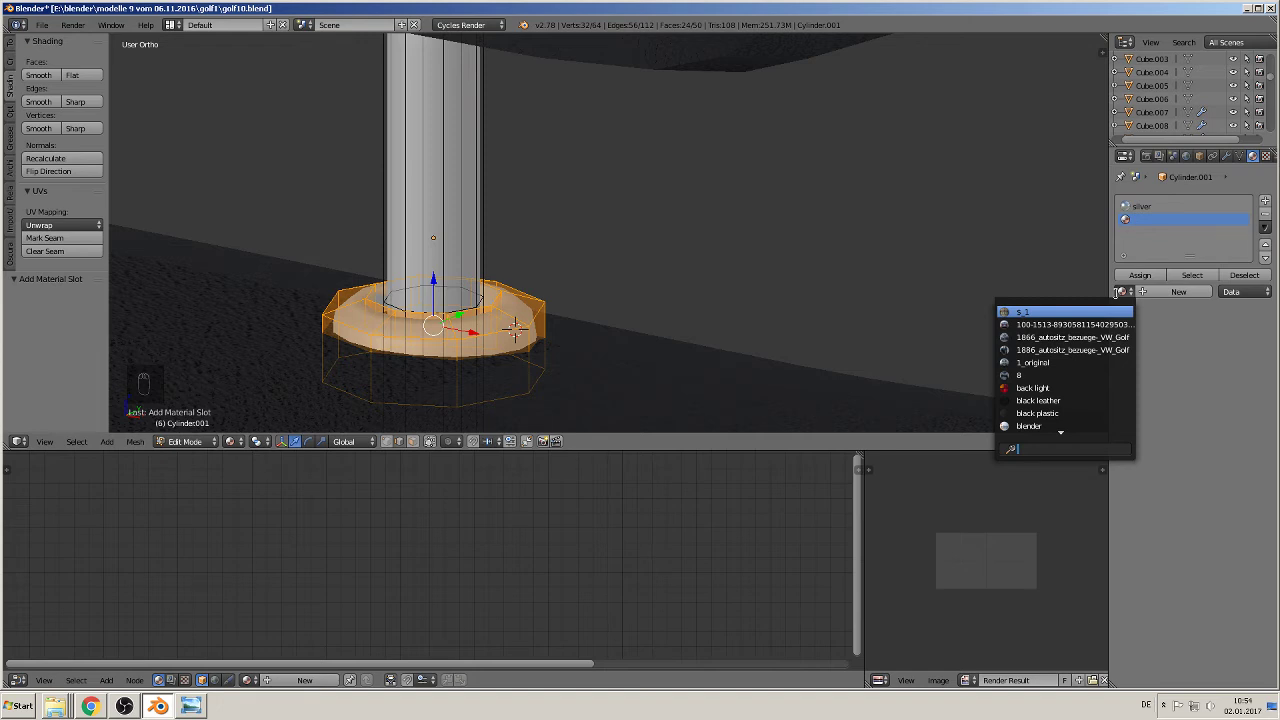
{"action": "type", "text": "bly"}
{"action": "key", "text": "BackSpace"}
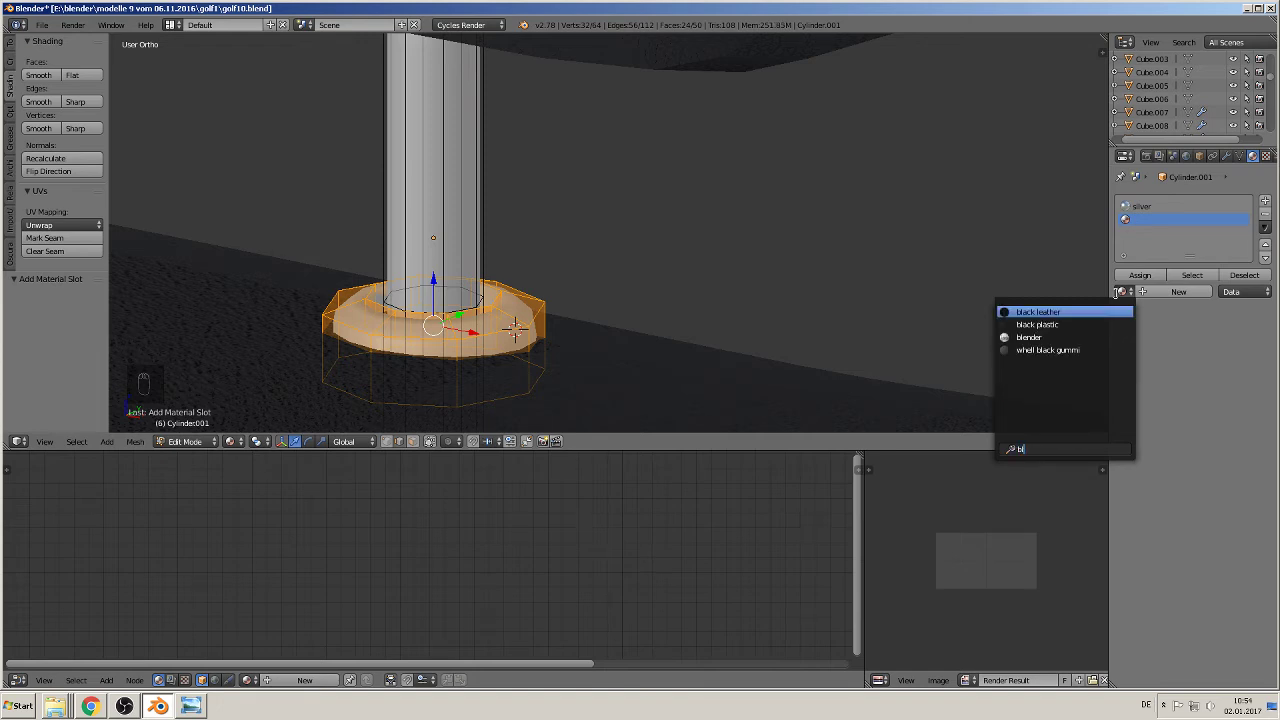
{"action": "left_click", "coordinate": [1068, 327]}
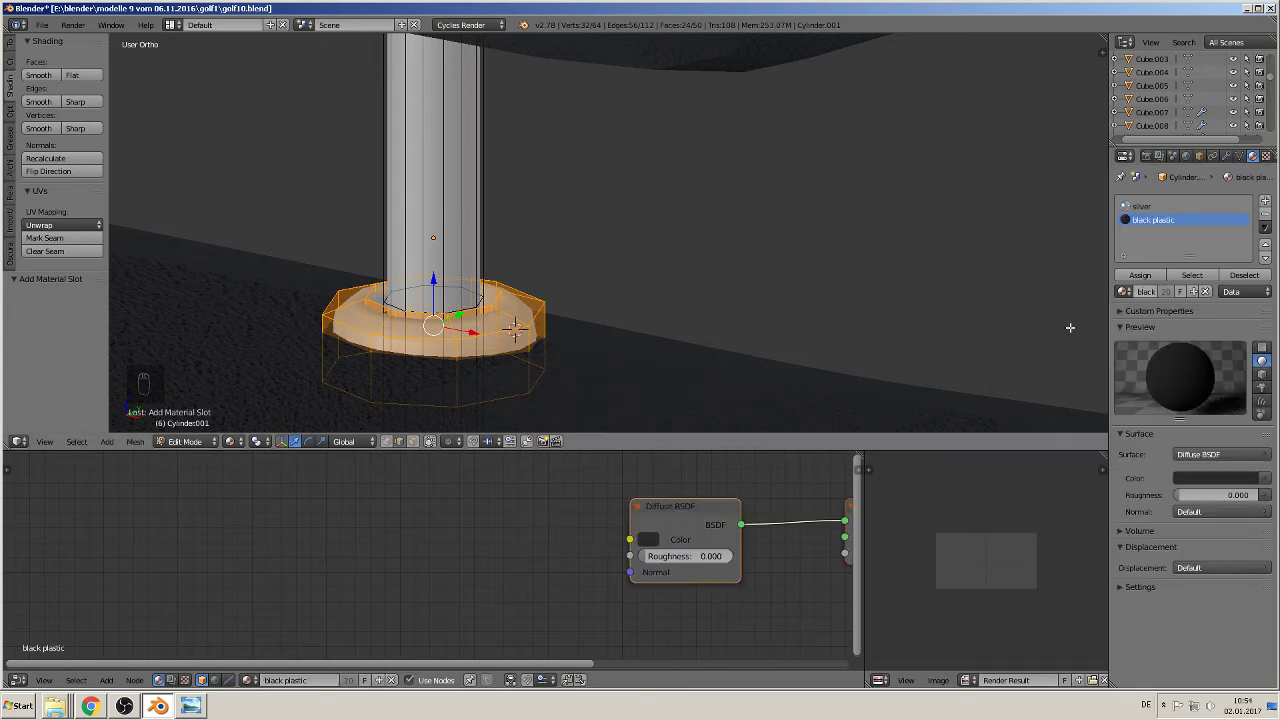
{"action": "left_click", "coordinate": [1140, 275]}
{"action": "key", "text": "Tab"}
Step: Select all linked collar geometry of the second headrest post in edit mode and add a second material slot to it
{"action": "scroll", "coordinate": [513, 348], "scroll_direction": "down", "scroll_amount": 4}
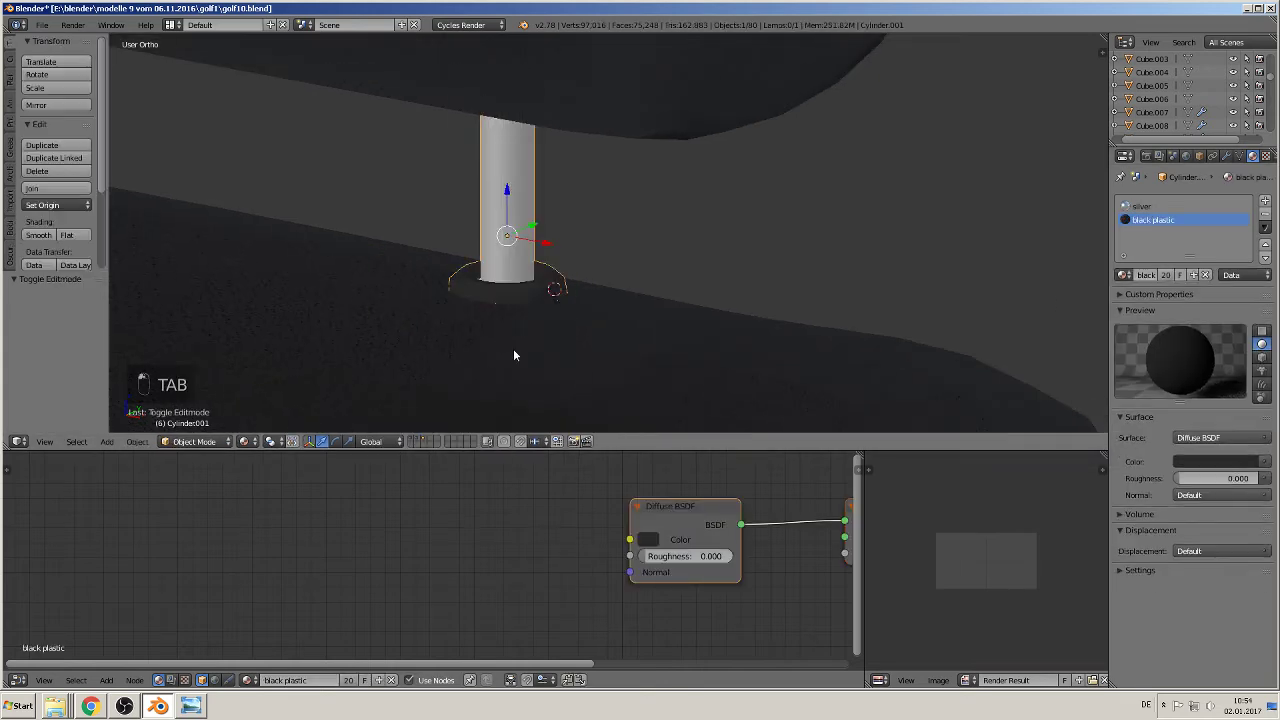
{"action": "middle_click_drag", "start_coordinate": [437, 308], "coordinate": [820, 350], "text": "shift"}
{"action": "middle_click_drag", "start_coordinate": [560, 255], "coordinate": [824, 328], "text": "shift"}
{"action": "scroll", "coordinate": [824, 328], "scroll_direction": "up", "scroll_amount": 2}
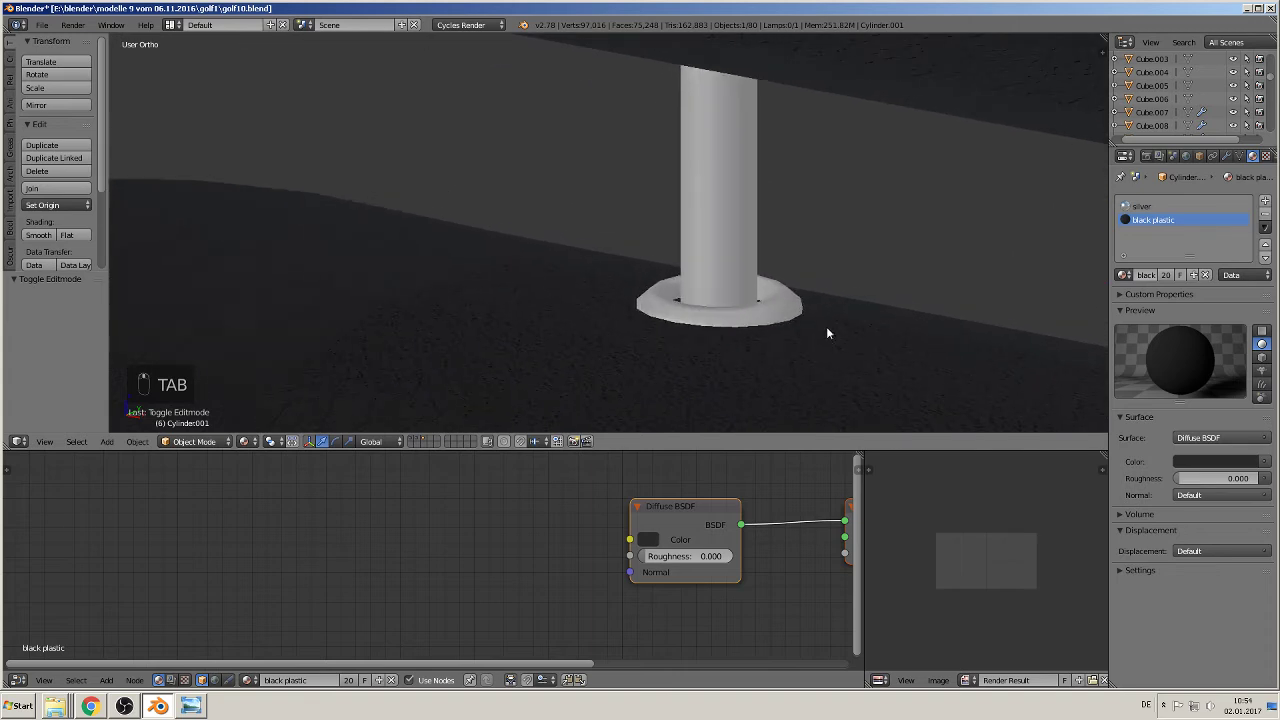
{"action": "right_click", "coordinate": [750, 274]}
{"action": "key", "text": "Tab"}
{"action": "key", "text": "a"}
{"action": "key", "text": "a"}
{"action": "key", "text": "a"}
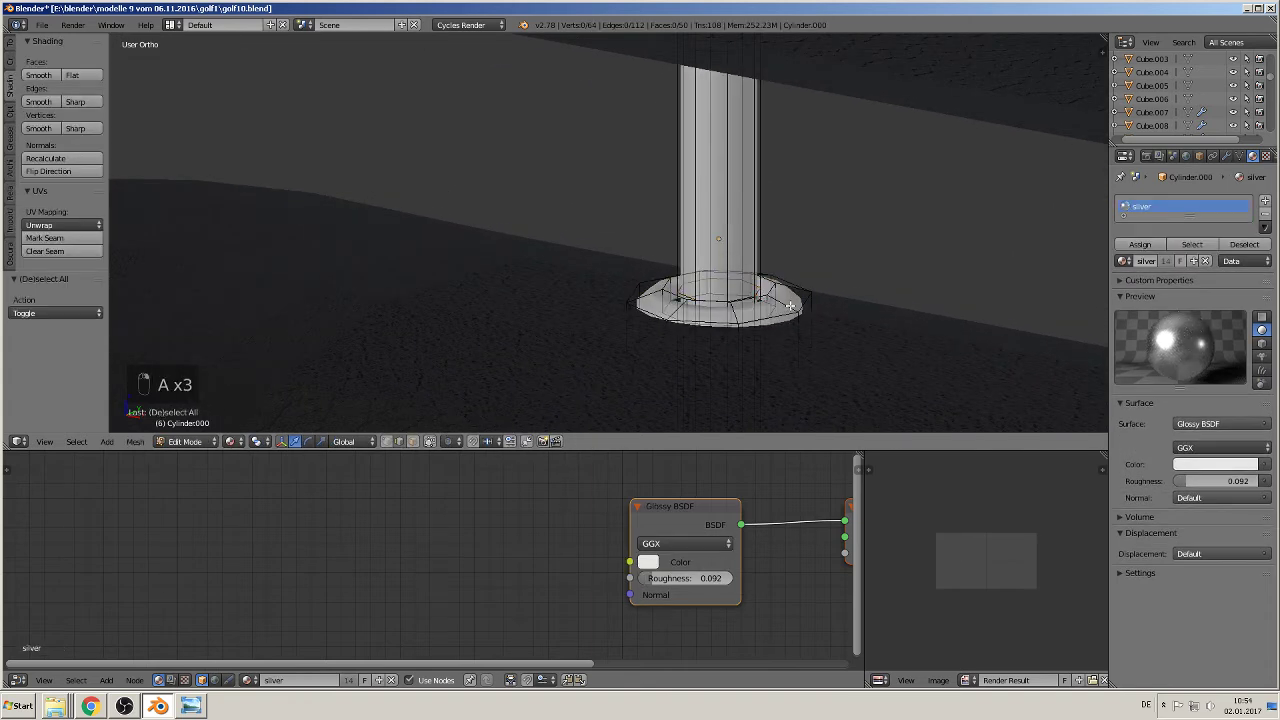
{"action": "key", "text": "l"}
{"action": "left_click", "coordinate": [1265, 203]}
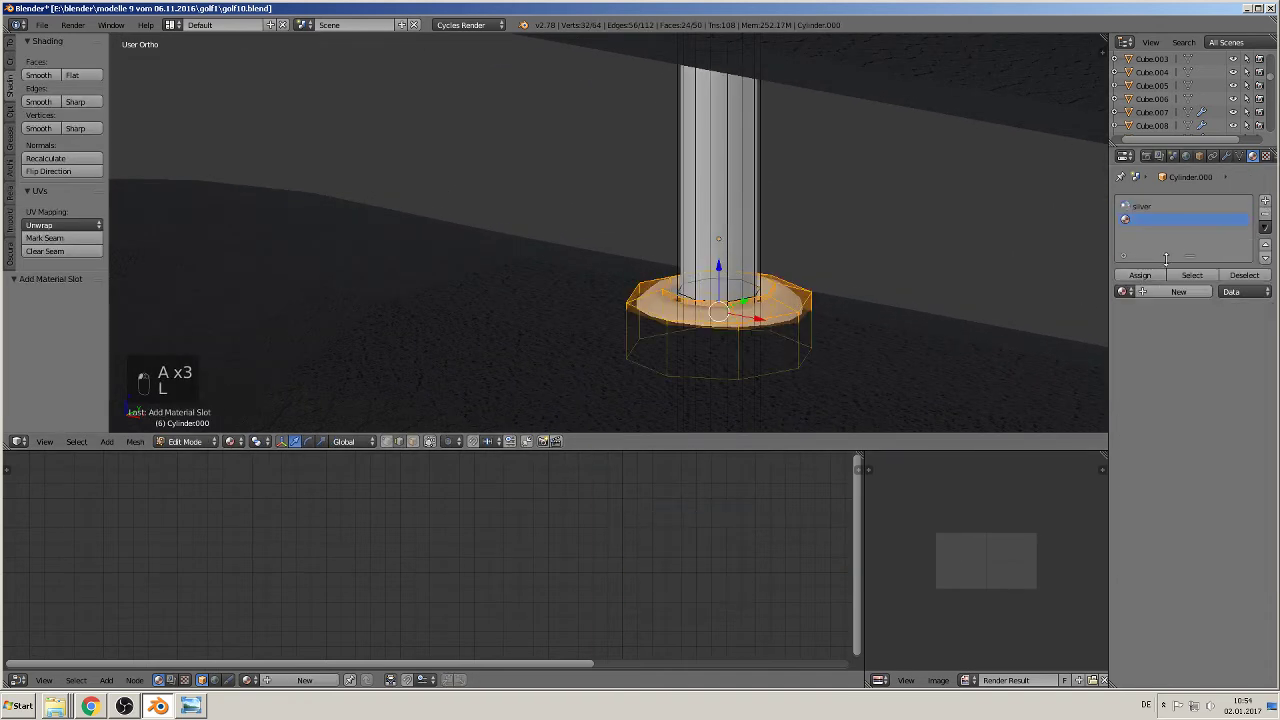
Step: Put the black plastic material in the second post's new slot, assign it to its collar and leave edit mode
{"action": "left_click", "coordinate": [1123, 292]}
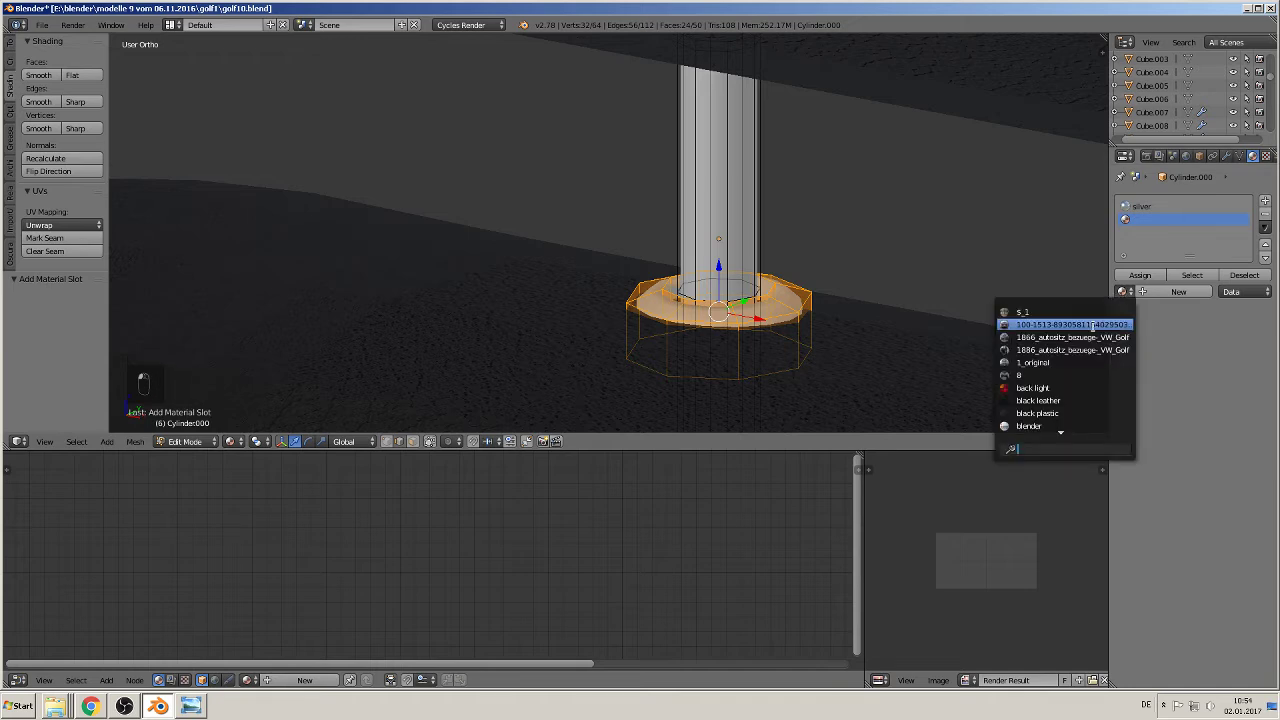
{"action": "type", "text": "bl"}
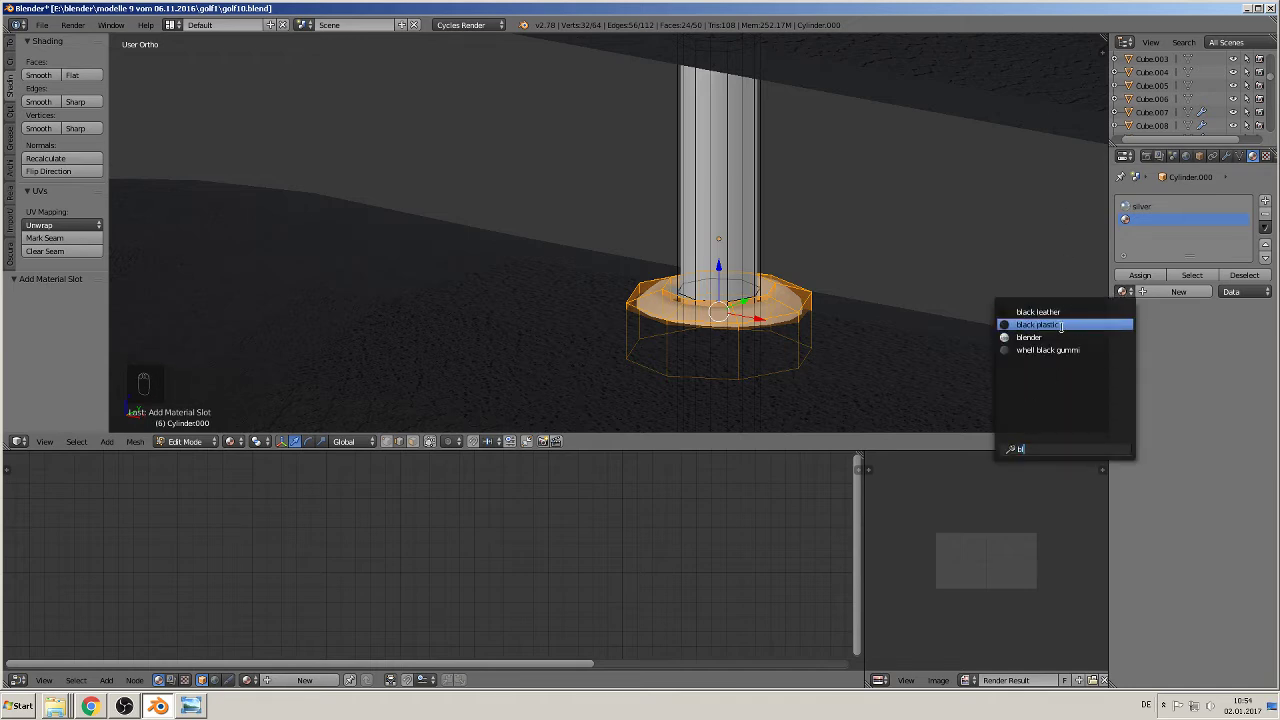
{"action": "left_click", "coordinate": [1061, 325]}
{"action": "left_click", "coordinate": [1140, 275]}
{"action": "key", "text": "Tab"}
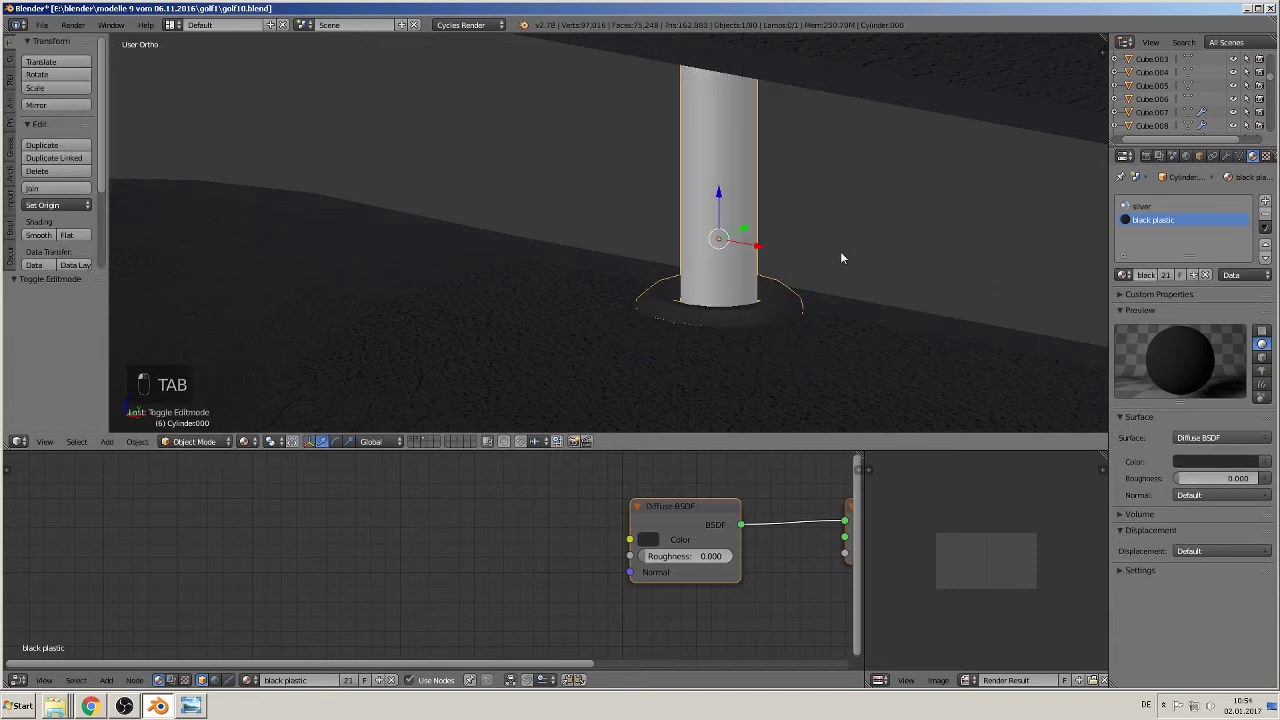
Step: Raise the second post 0.008 along Z, then slightly adjust the first post's height along Z and deselect everything
{"action": "scroll", "coordinate": [835, 260], "scroll_direction": "down", "scroll_amount": 6}
{"action": "middle_click_drag", "start_coordinate": [778, 305], "coordinate": [712, 299]}
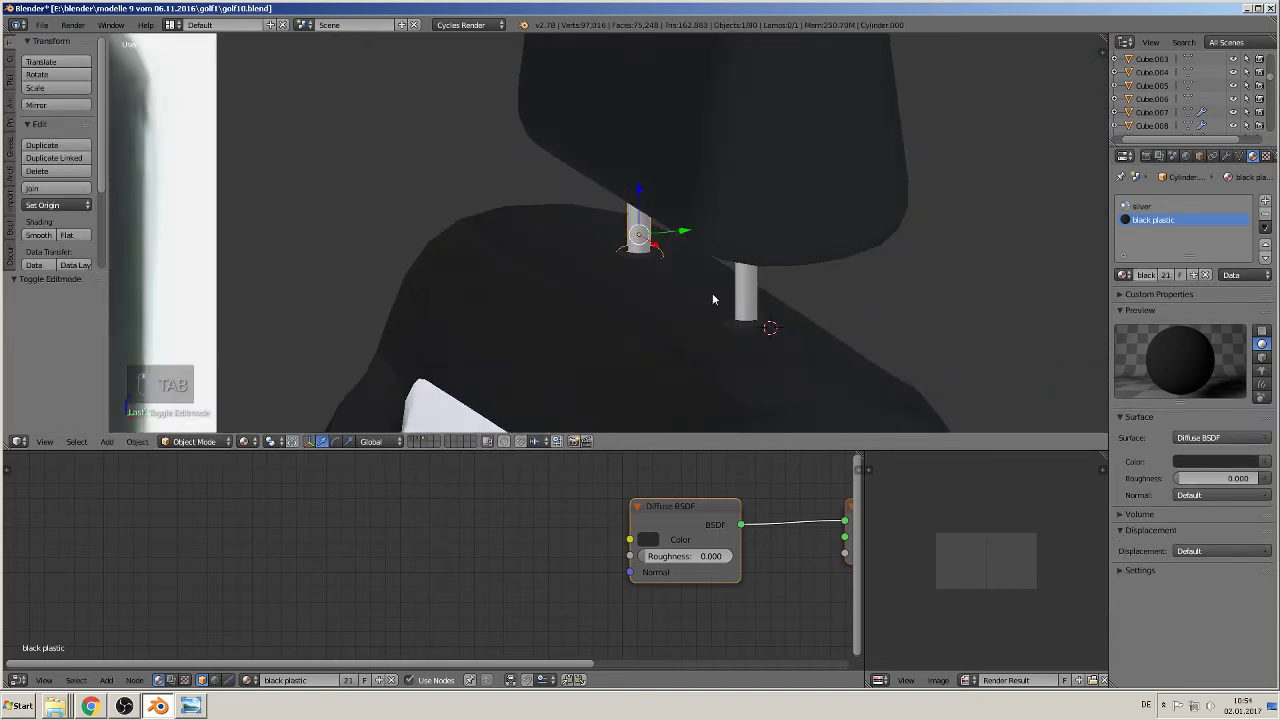
{"action": "left_click_drag", "start_coordinate": [645, 204], "coordinate": [644, 184]}
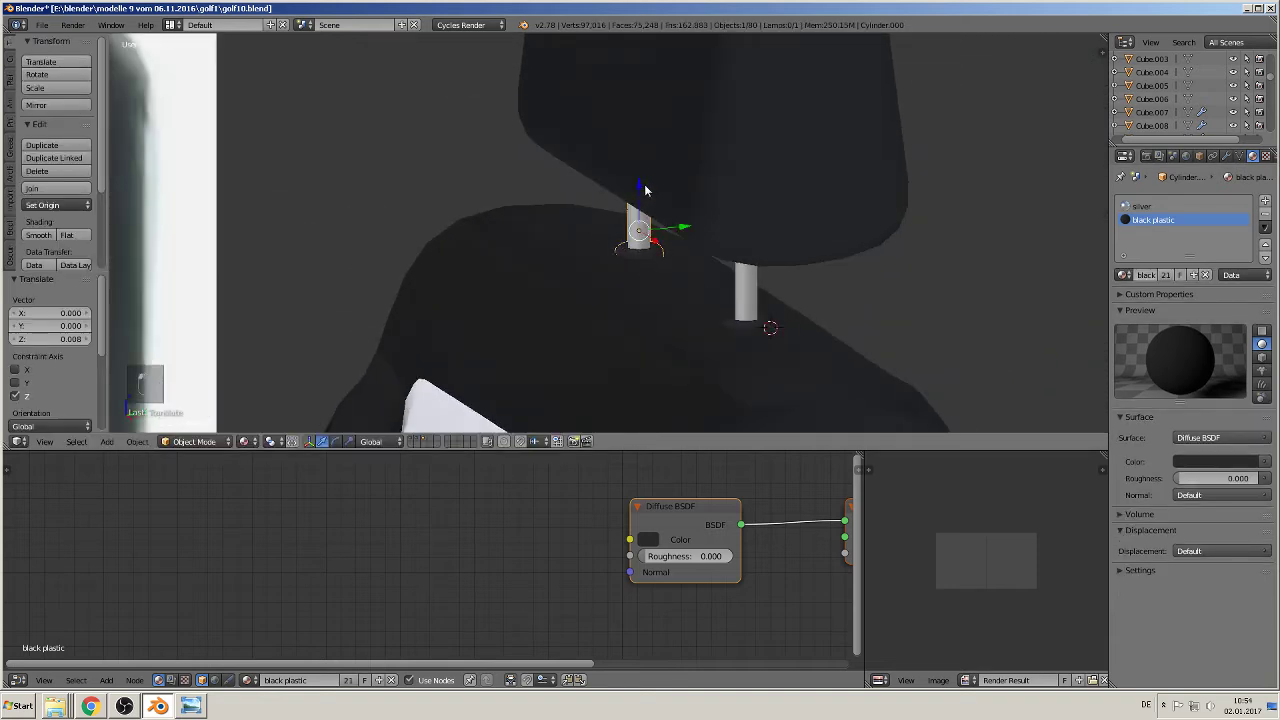
{"action": "right_click", "coordinate": [747, 309]}
{"action": "left_click_drag", "start_coordinate": [746, 259], "coordinate": [746, 266]}
{"action": "key", "text": "KP_5"}
{"action": "scroll", "coordinate": [701, 312], "scroll_direction": "down", "scroll_amount": 2}
{"action": "middle_click_drag", "start_coordinate": [701, 304], "coordinate": [835, 284]}
{"action": "key", "text": "a"}
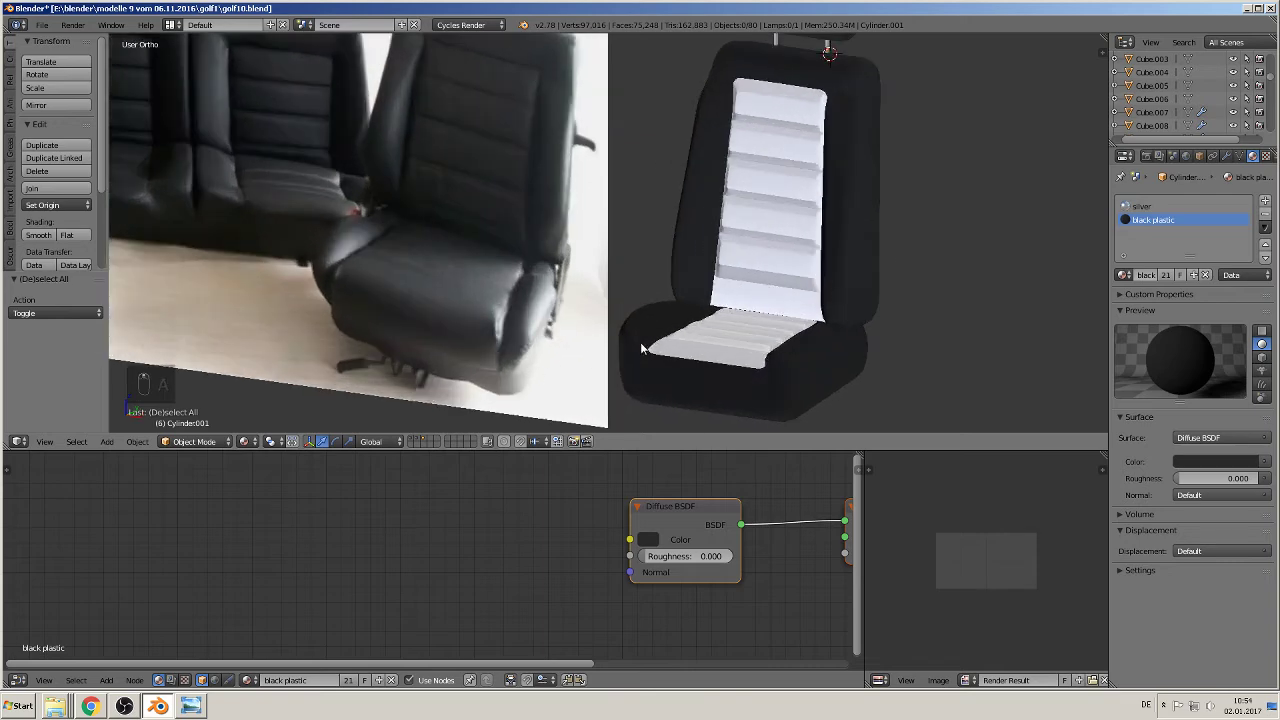
Step: Add a cube mesh just below the seat reference photos, working from the front view
{"action": "middle_click_drag", "start_coordinate": [562, 291], "coordinate": [152, 330]}
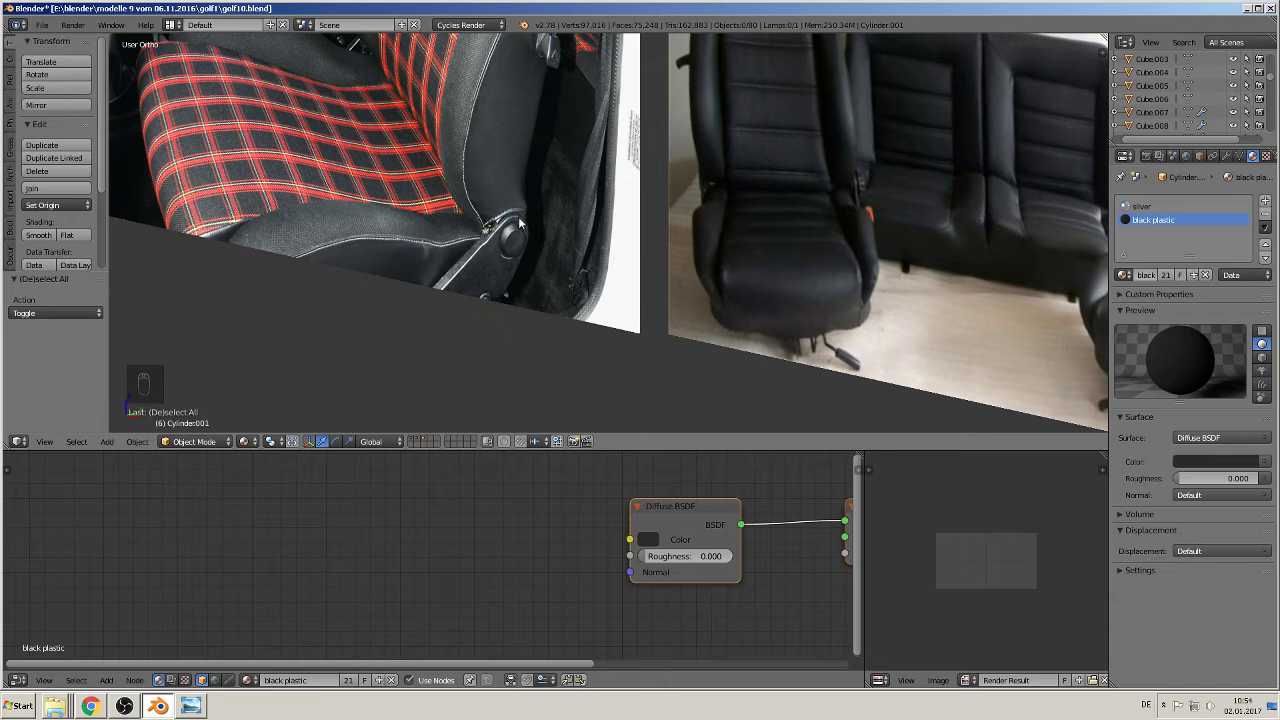
{"action": "scroll", "coordinate": [623, 309], "scroll_direction": "down", "scroll_amount": 4}
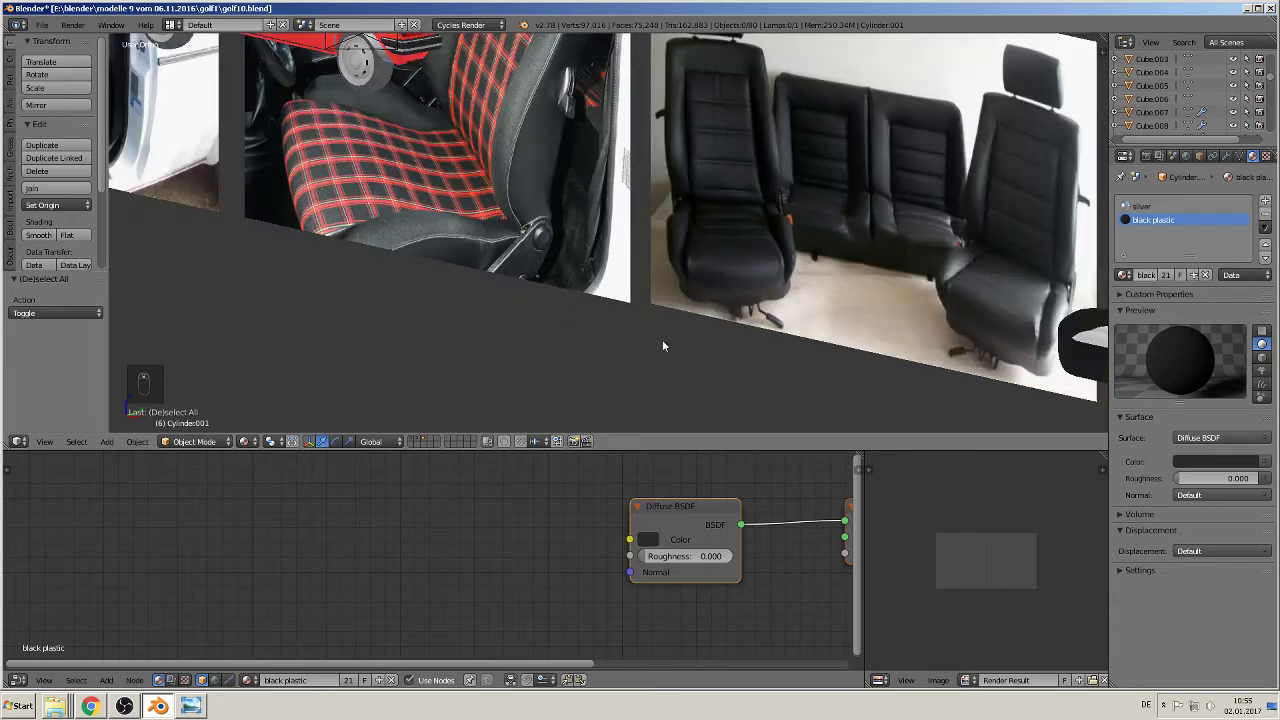
{"action": "middle_click_drag", "start_coordinate": [800, 391], "coordinate": [709, 329], "text": "shift"}
{"action": "scroll", "coordinate": [709, 329], "scroll_direction": "up", "scroll_amount": 2}
{"action": "key", "text": "KP_1"}
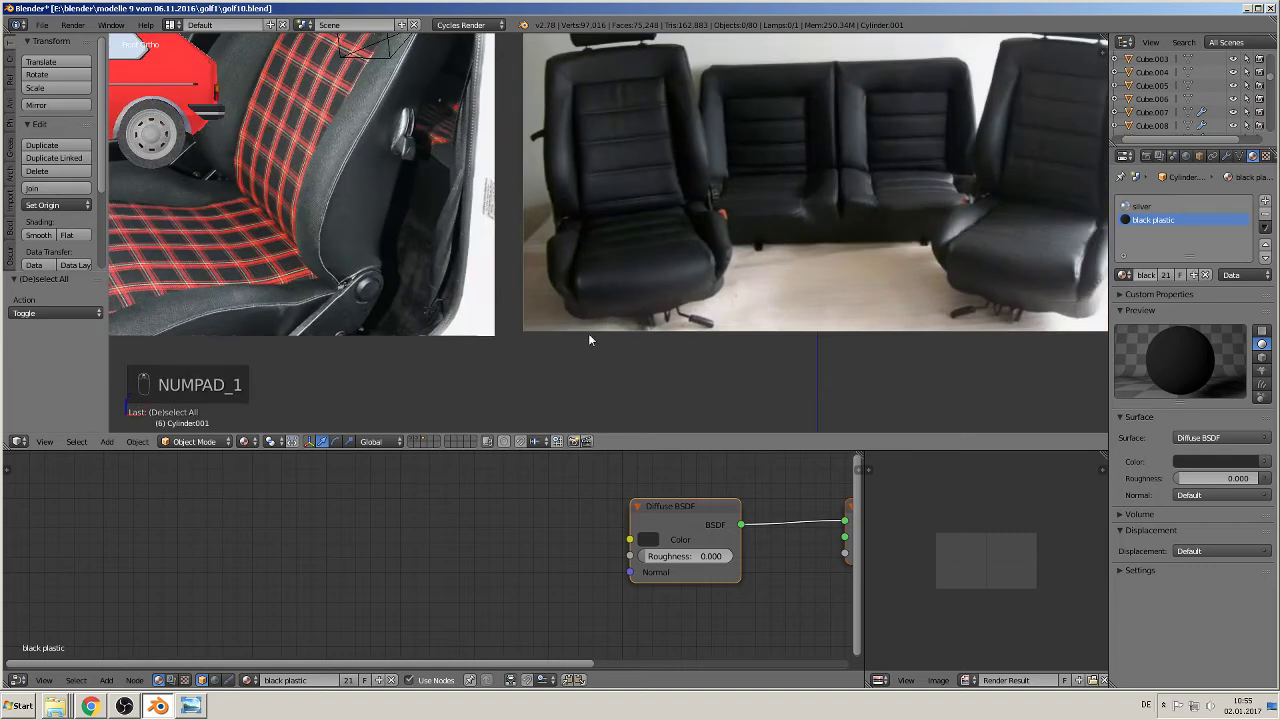
{"action": "left_click", "coordinate": [105, 441]}
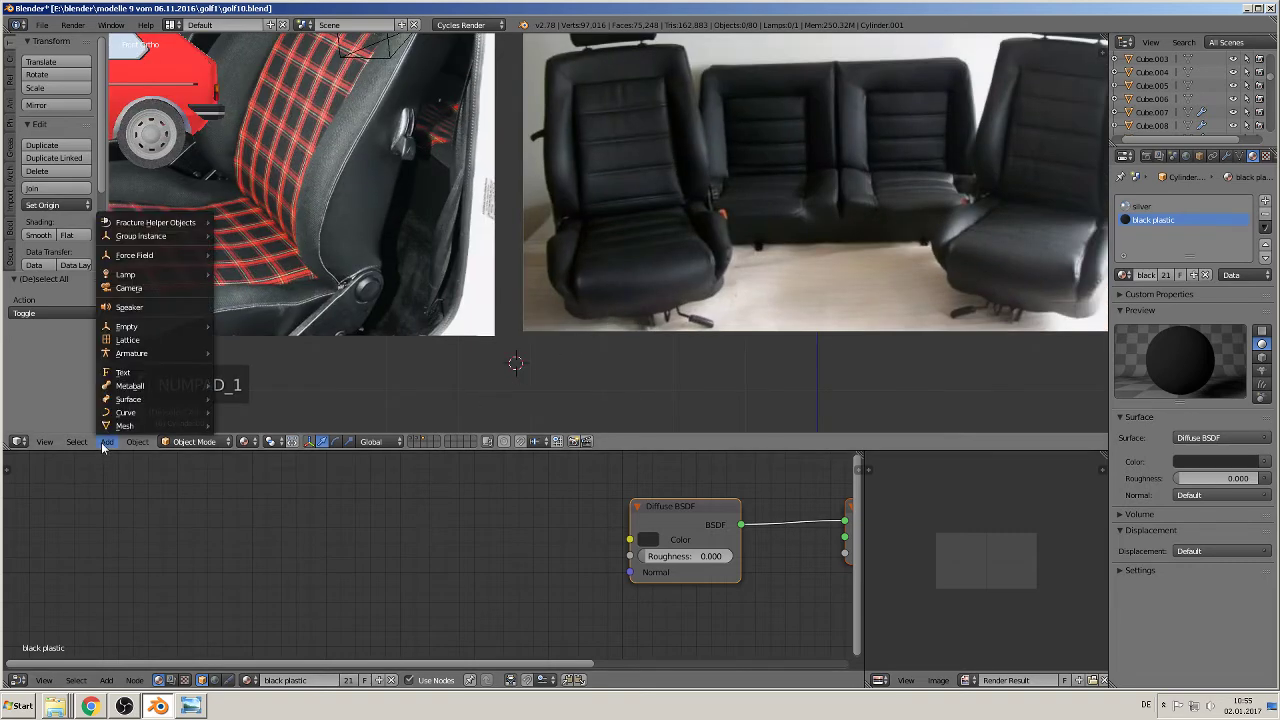
{"action": "mouse_move", "coordinate": [120, 426]}
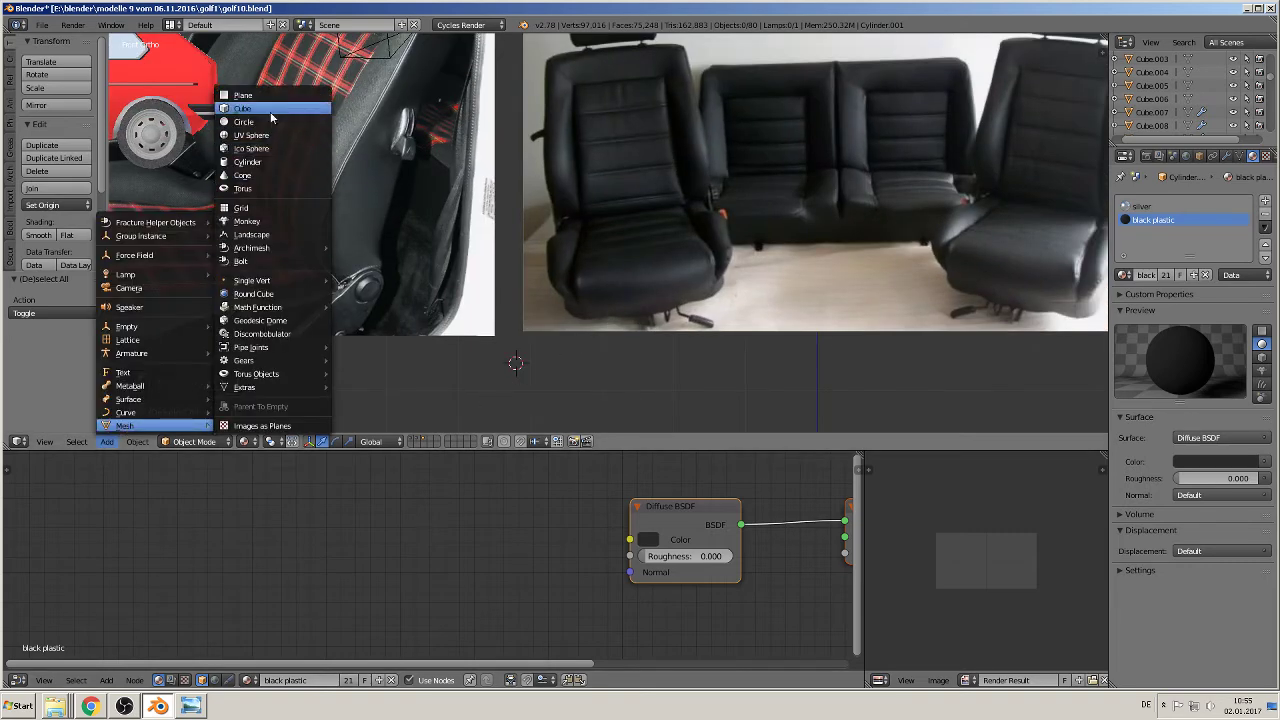
{"action": "left_click", "coordinate": [242, 108]}
{"action": "scroll", "coordinate": [666, 351], "scroll_direction": "down", "scroll_amount": 2}
{"action": "mouse_move", "coordinate": [666, 351]}
{"action": "middle_mouse_down"}
{"action": "mouse_move", "coordinate": [571, 394]}
{"action": "mouse_move", "coordinate": [662, 365]}
{"action": "middle_mouse_up"}
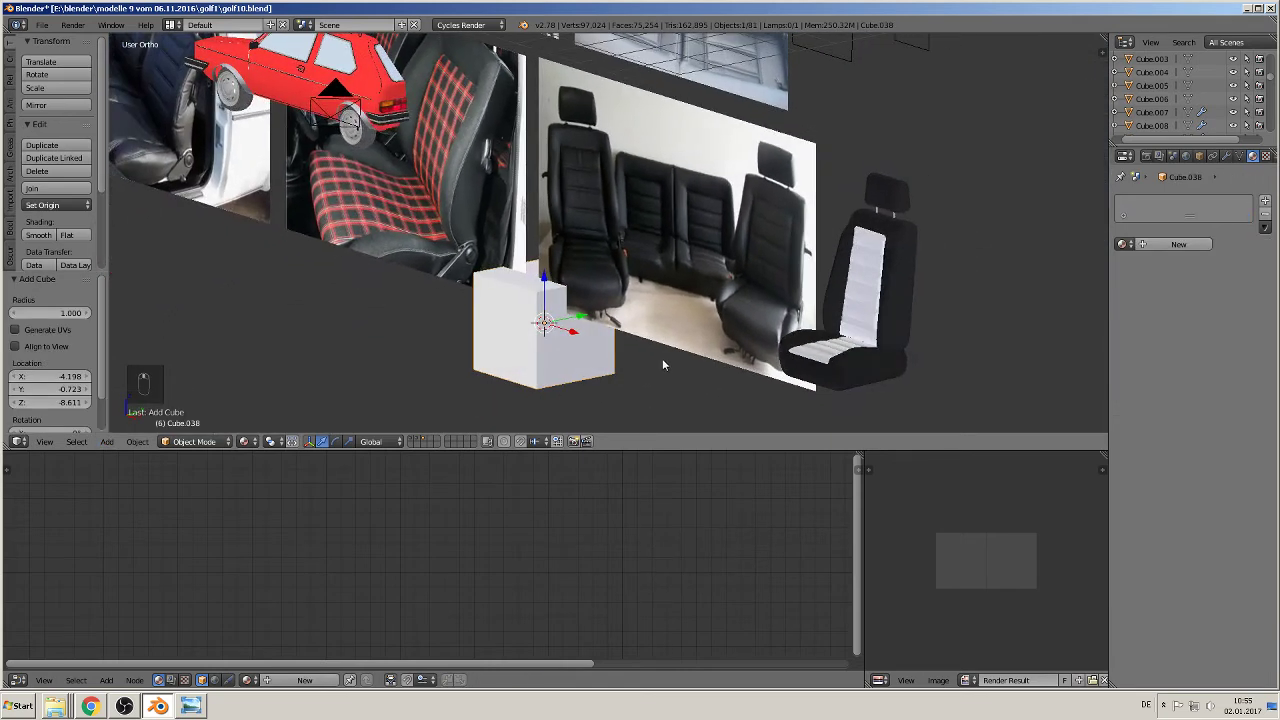
Step: Scale the new cube to about 0.18 along Y and move it -1.957 along Y, in front of the reference photos
{"action": "key", "text": "s"}
{"action": "key", "text": "y"}
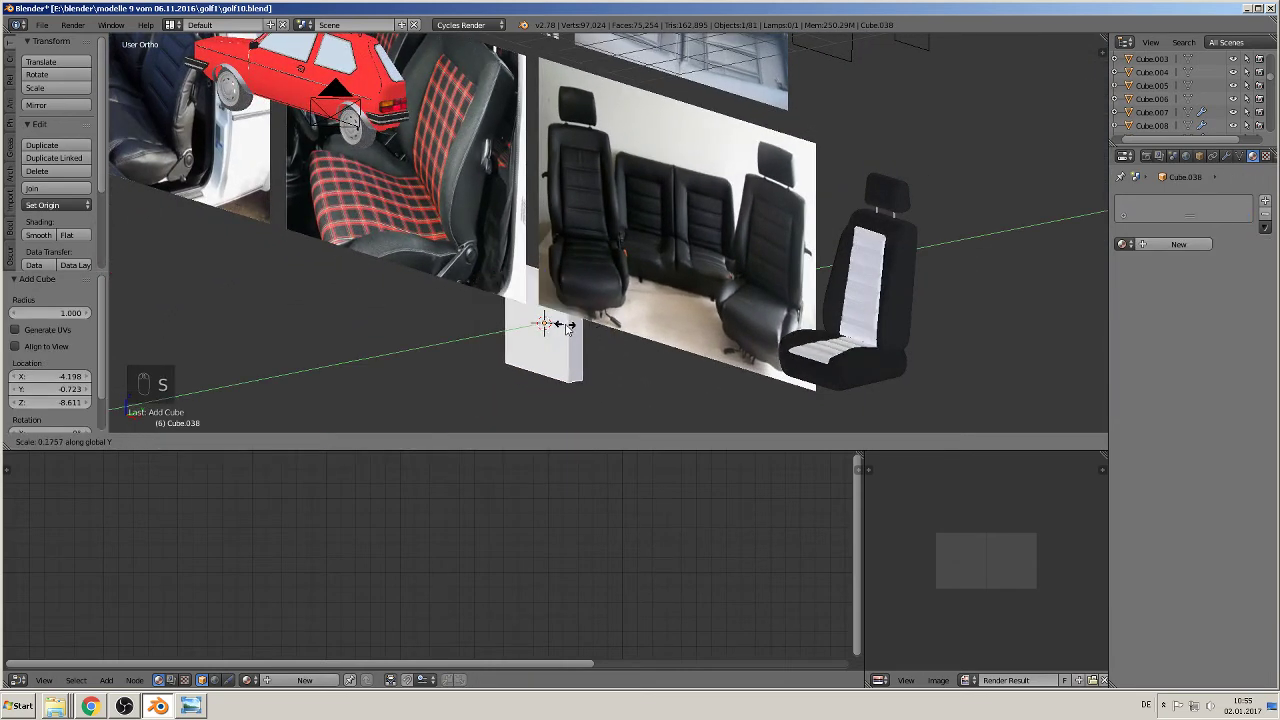
{"action": "left_click", "coordinate": [563, 326]}
{"action": "key", "text": "g"}
{"action": "key", "text": "y"}
{"action": "left_click", "coordinate": [550, 330]}
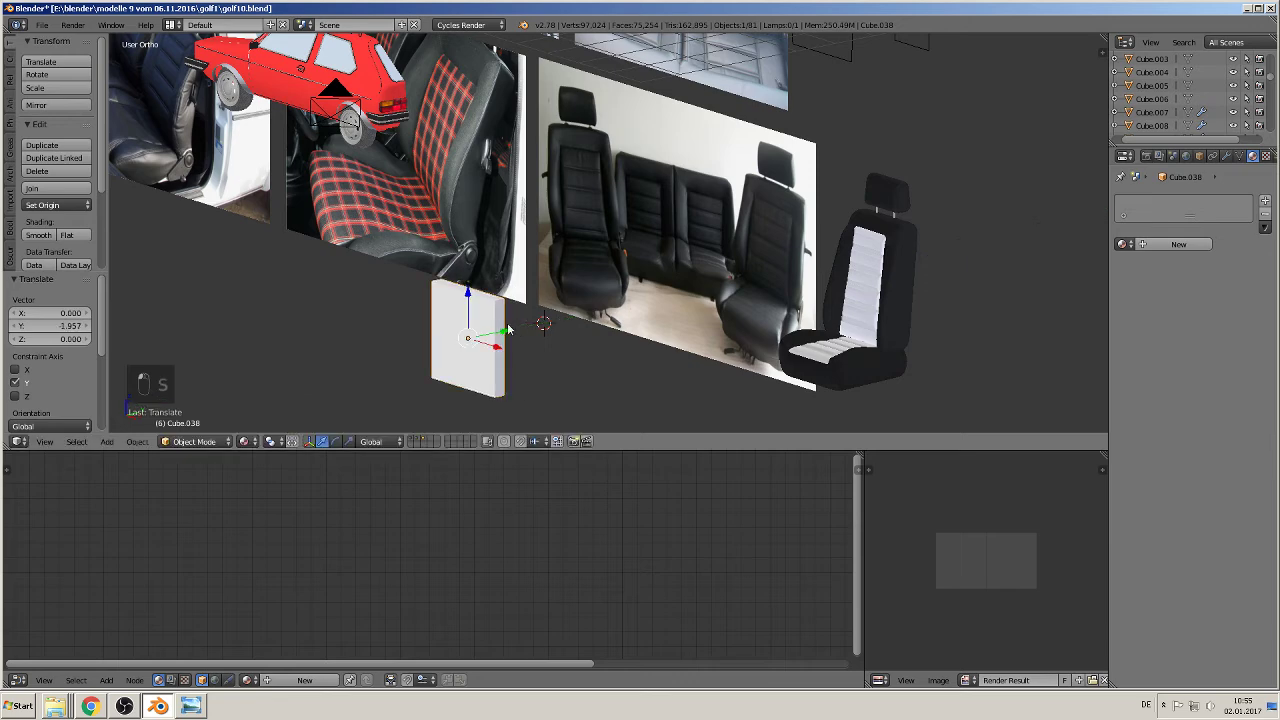
Step: In edit mode, move one upper short edge of the slab 1.792 along X to form a triangular wedge
{"action": "scroll", "coordinate": [548, 332], "scroll_direction": "up", "scroll_amount": 2}
{"action": "key", "text": "KP_1"}
{"action": "middle_click_drag", "start_coordinate": [516, 326], "coordinate": [543, 364], "text": "shift"}
{"action": "scroll", "coordinate": [612, 318], "scroll_direction": "up", "scroll_amount": 3}
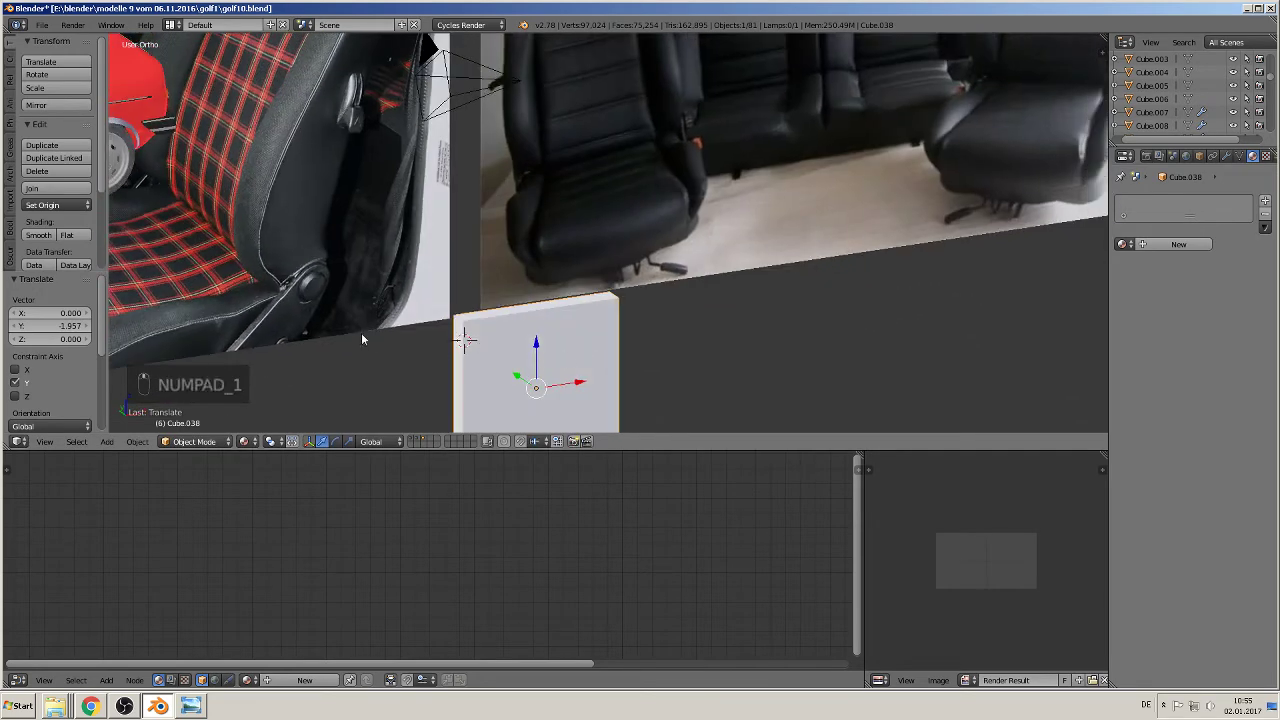
{"action": "key", "text": "Tab"}
{"action": "middle_click_drag", "start_coordinate": [520, 289], "coordinate": [566, 262], "text": "shift"}
{"action": "scroll", "coordinate": [566, 262], "scroll_direction": "up", "scroll_amount": 5}
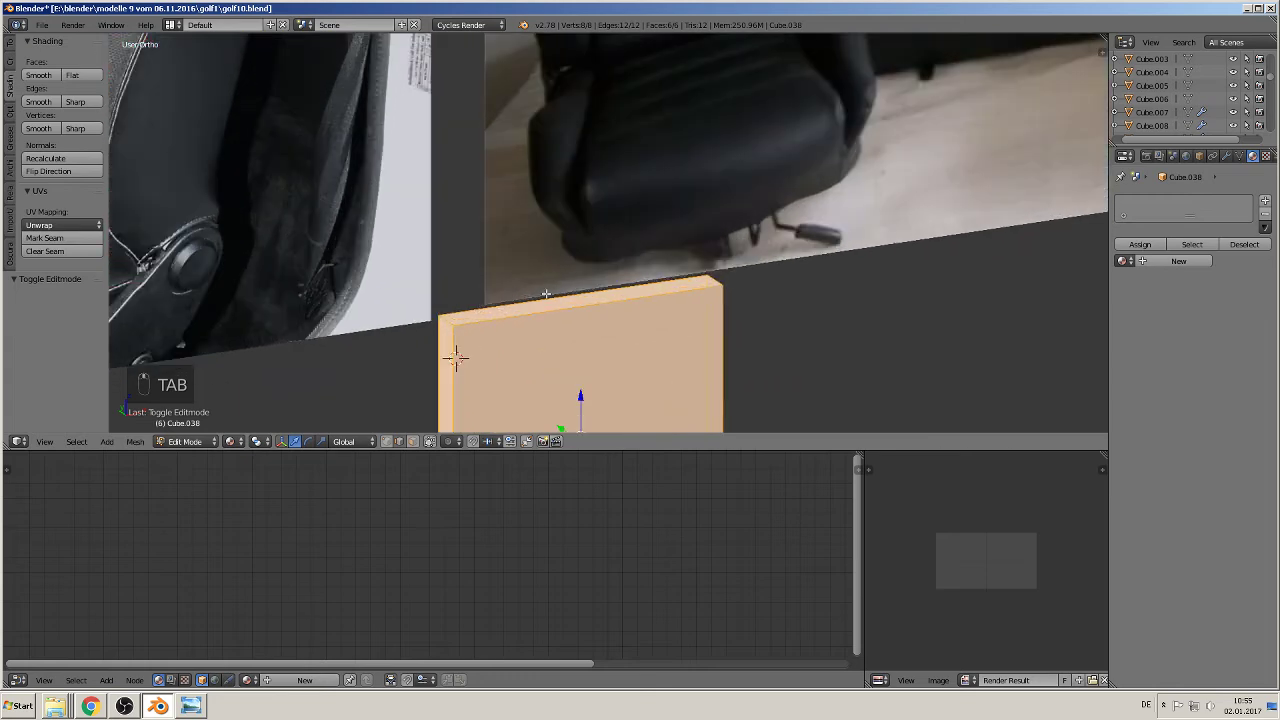
{"action": "right_click", "coordinate": [376, 363]}
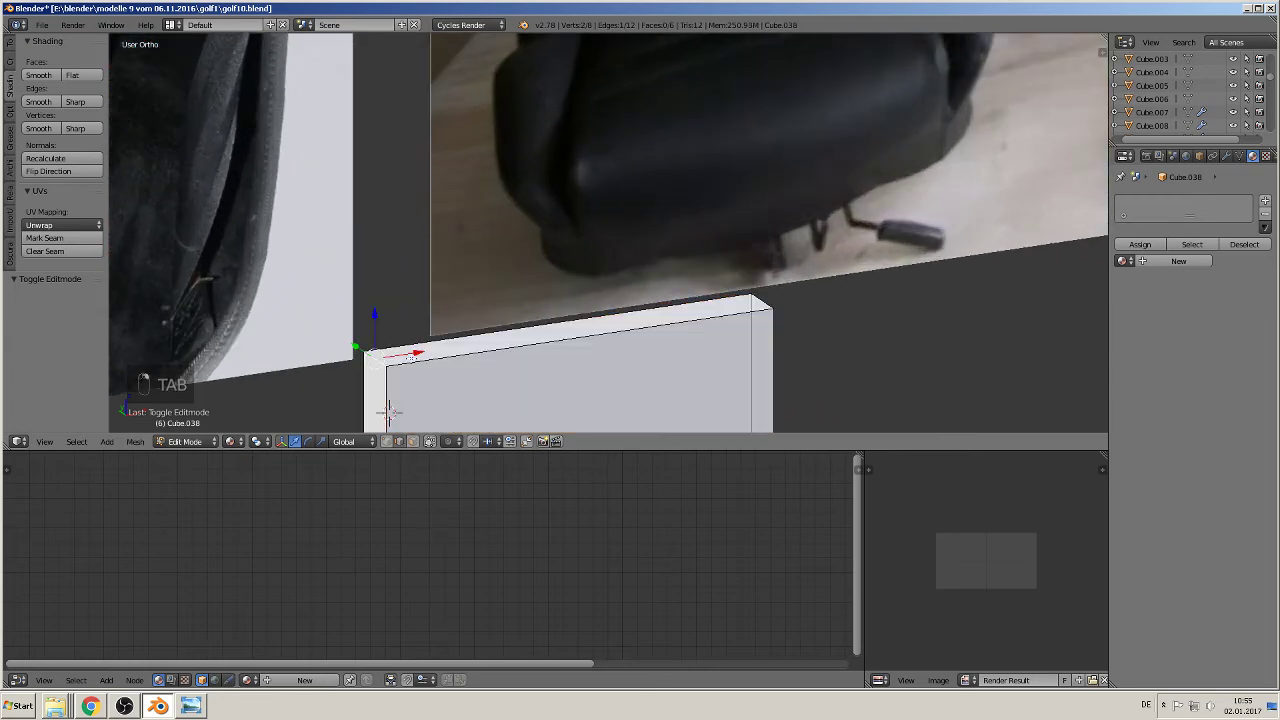
{"action": "key", "text": "g"}
{"action": "key", "text": "x"}
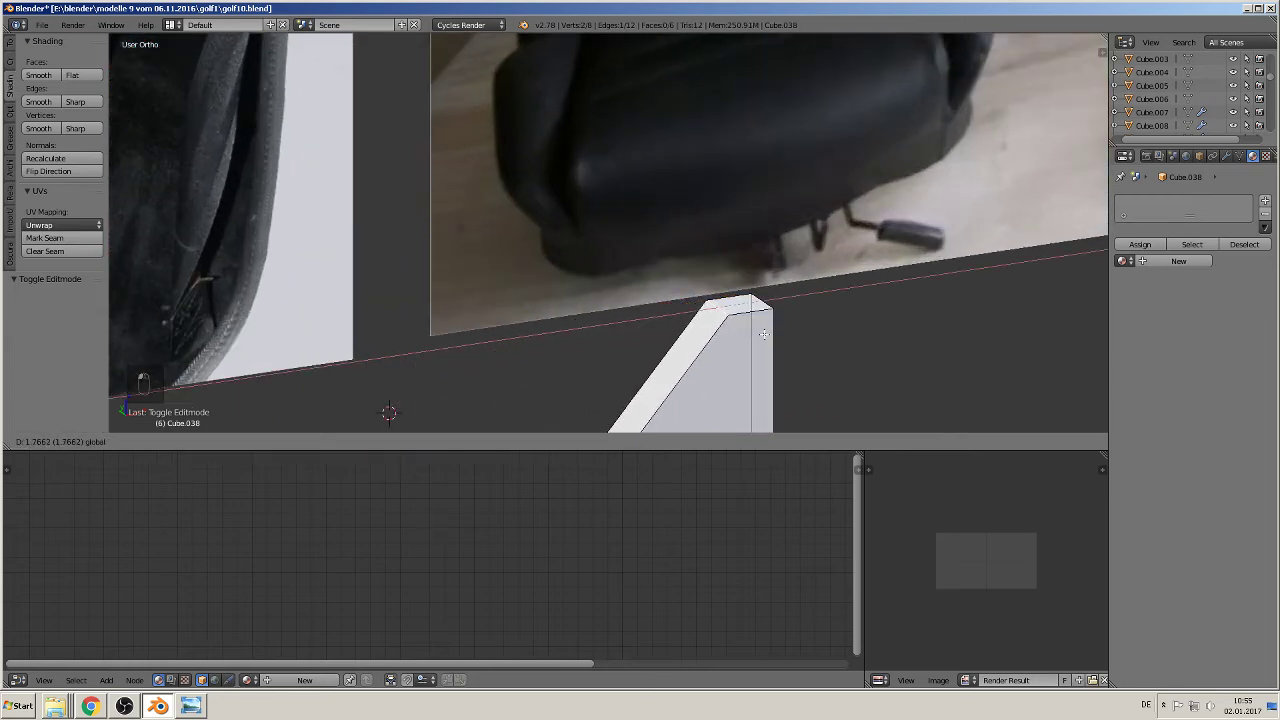
{"action": "left_click", "coordinate": [763, 338]}
{"action": "middle_click_drag", "start_coordinate": [766, 340], "coordinate": [512, 321]}
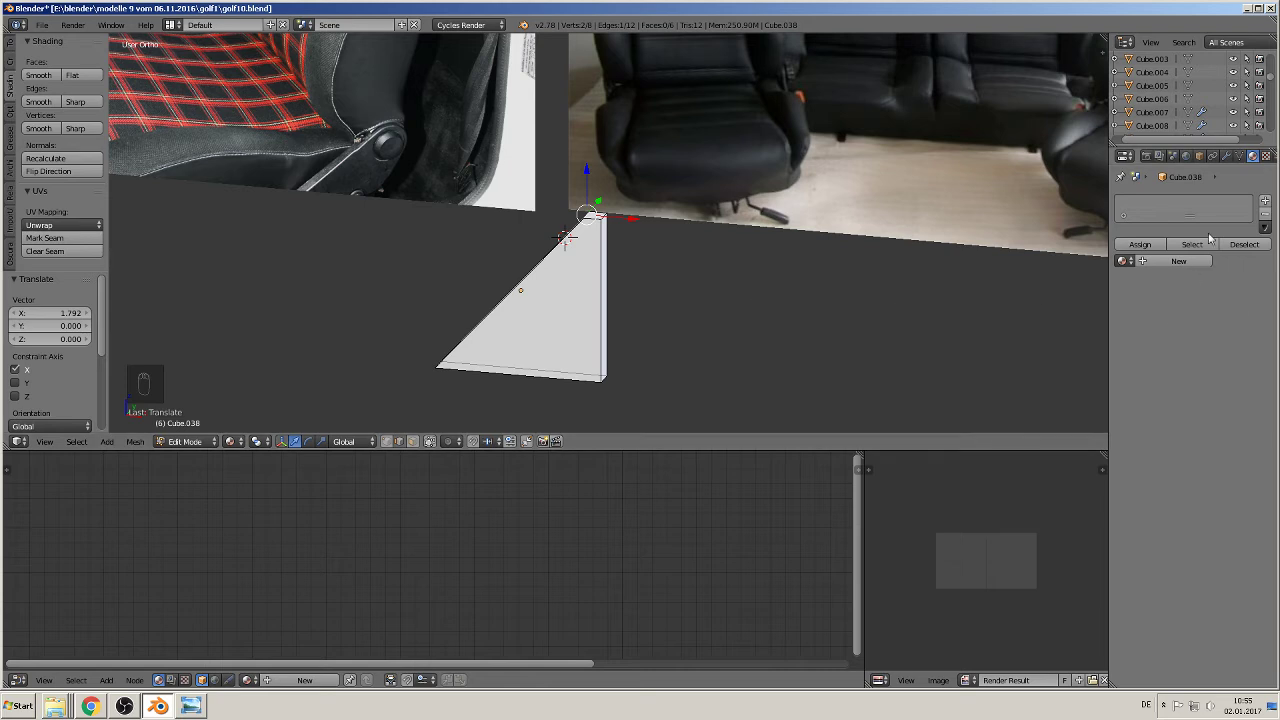
Step: Add a Subdivision Surface modifier to the triangular wedge
{"action": "left_click", "coordinate": [1227, 156]}
{"action": "left_click", "coordinate": [1170, 205]}
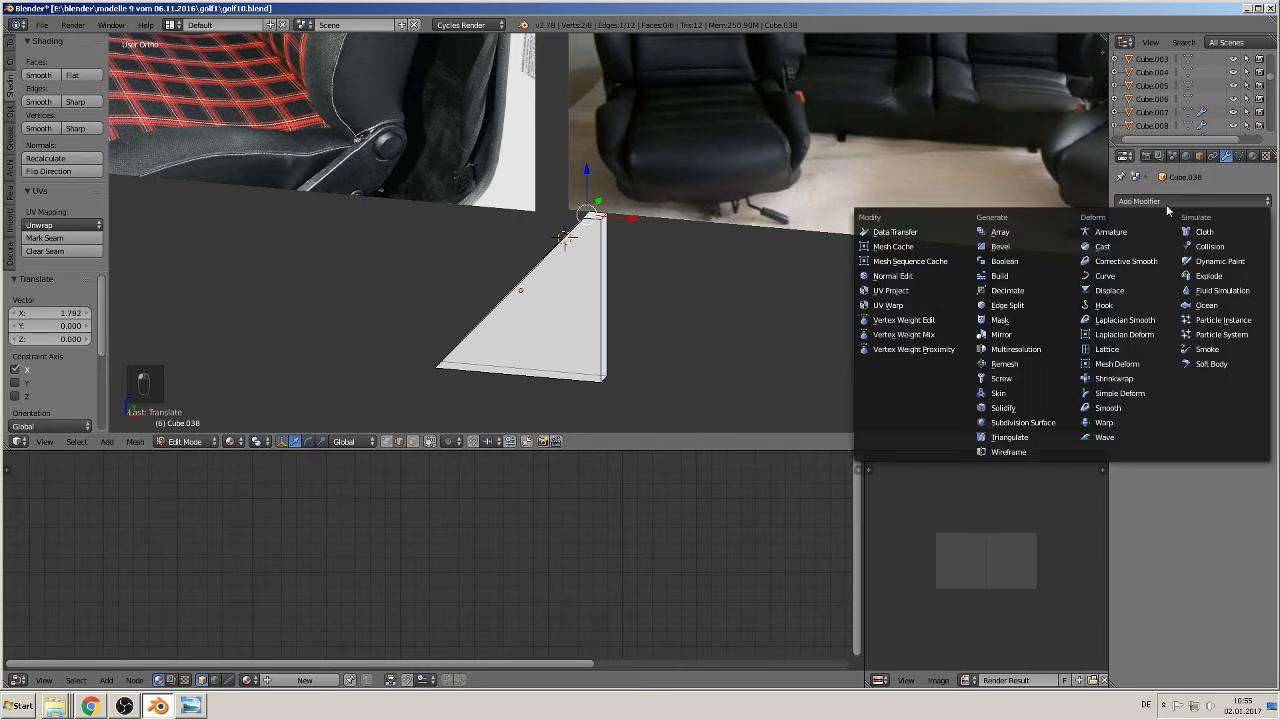
{"action": "left_click", "coordinate": [1013, 424]}
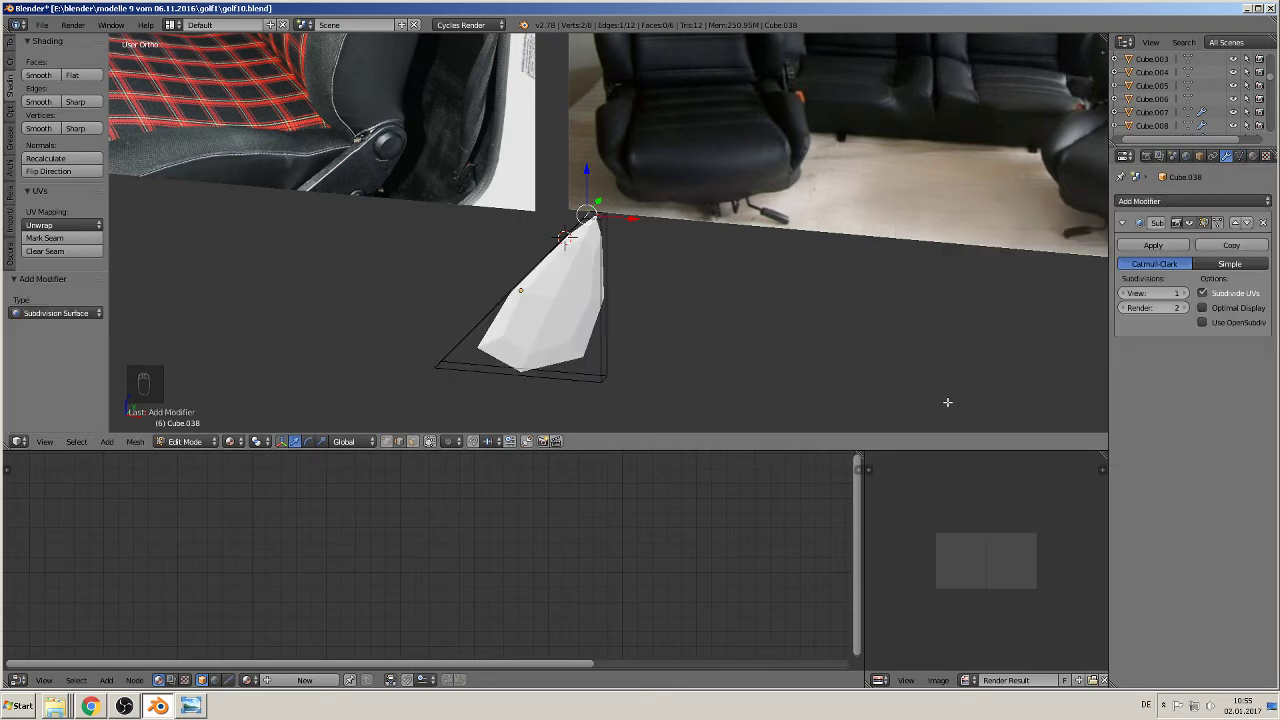
{"action": "scroll", "coordinate": [688, 371], "scroll_direction": "up", "scroll_amount": 5}
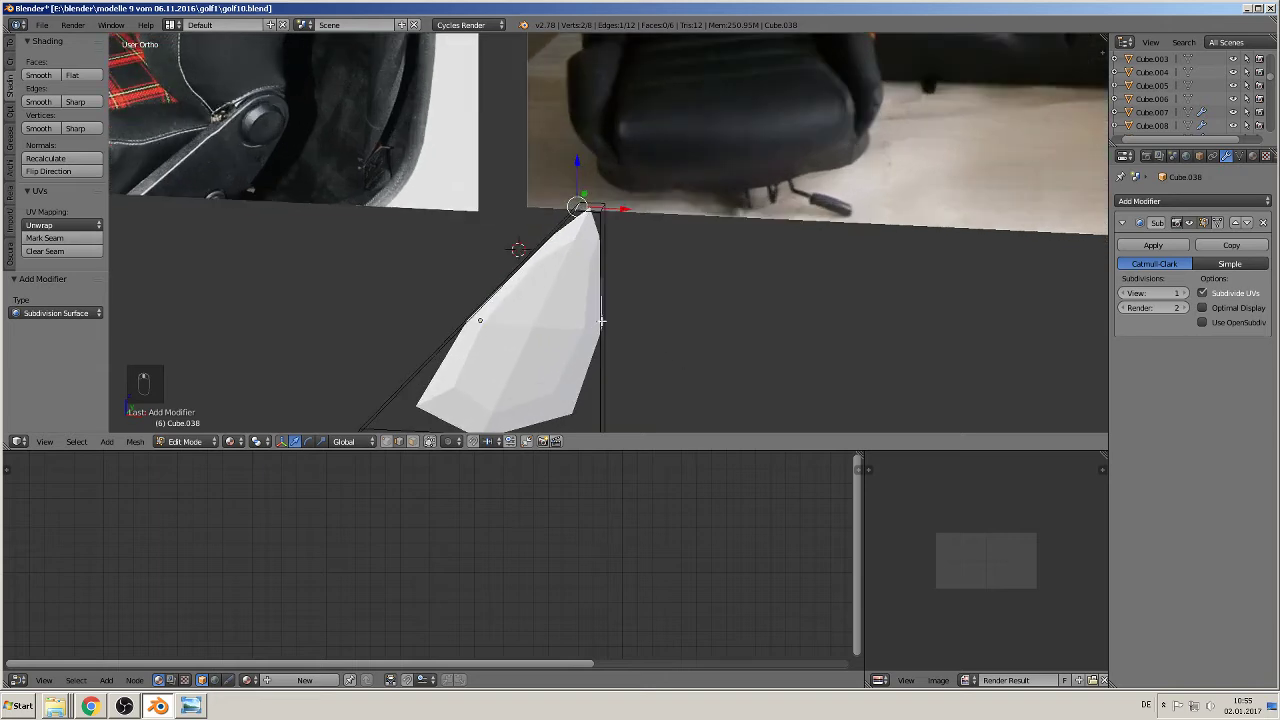
Step: Add a loop cut close to the wedge's slanted side and set the modifier's view subdivisions to 2
{"action": "key", "text": "ctrl+r"}
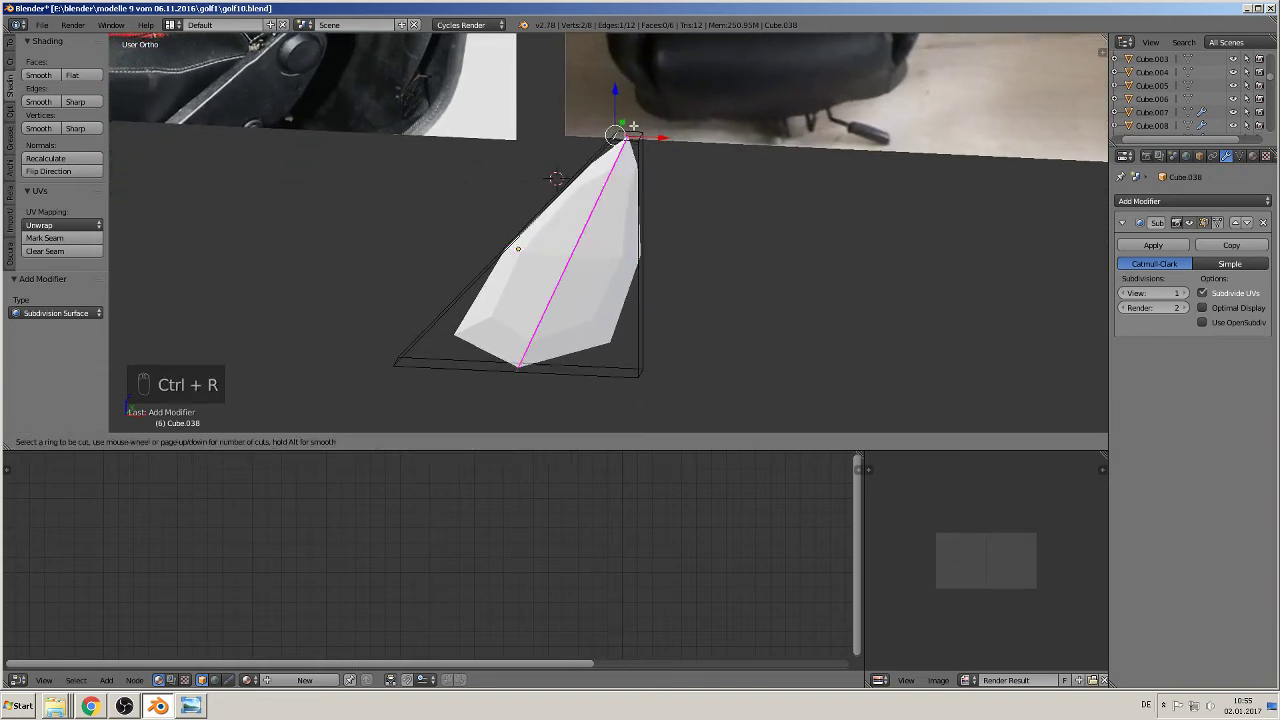
{"action": "left_click", "coordinate": [628, 162]}
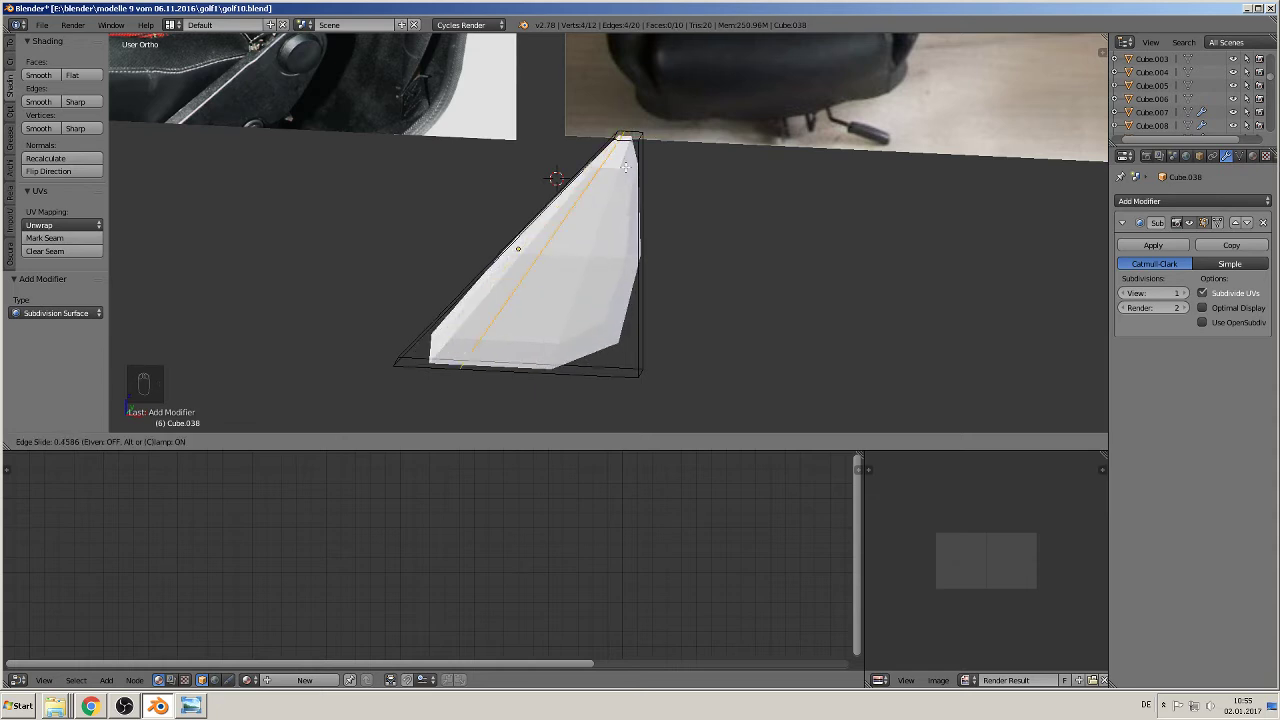
{"action": "left_click", "coordinate": [622, 170]}
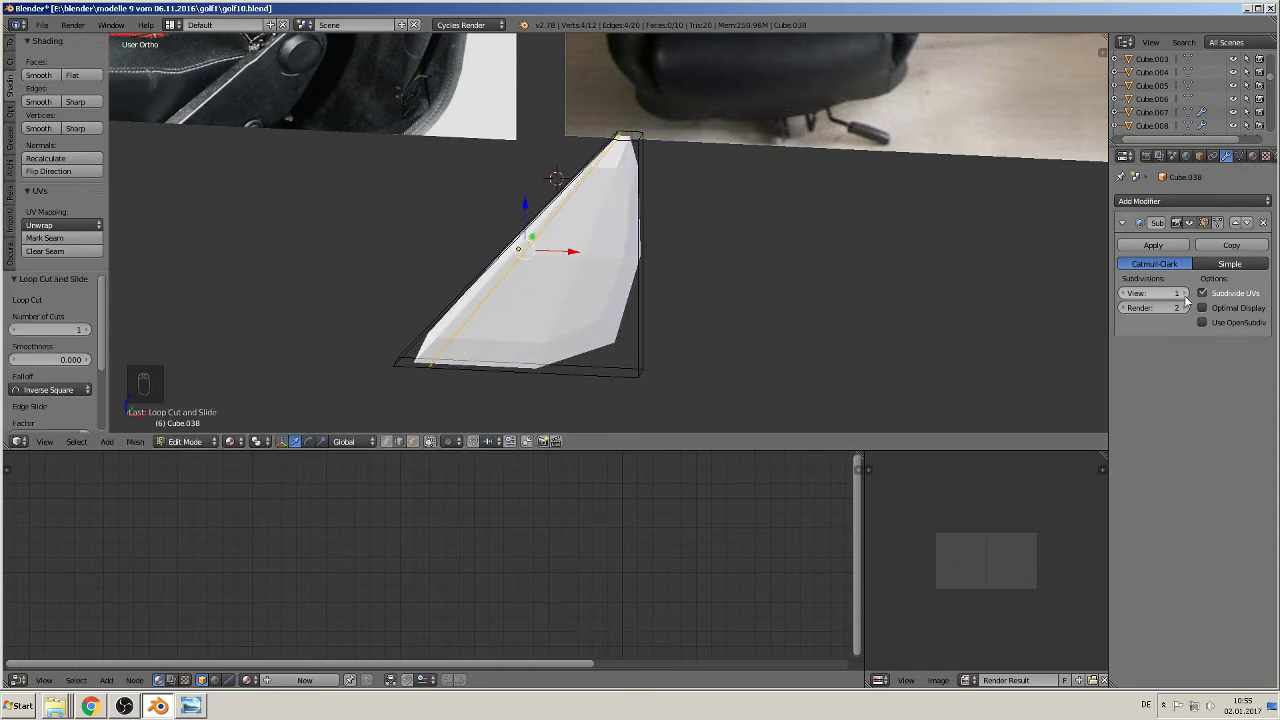
{"action": "key", "text": "ctrl+2"}
Step: Add a loop cut close to the wedge's vertical side to sharpen that edge
{"action": "key", "text": "ctrl+r"}
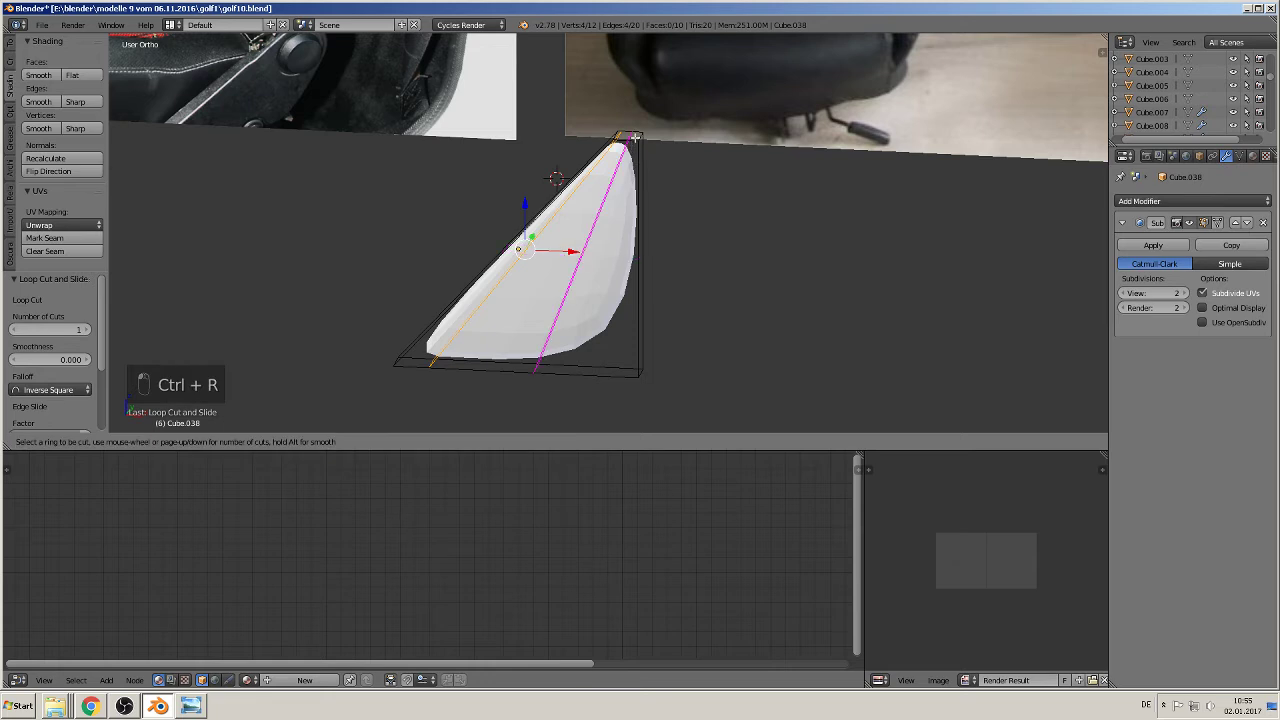
{"action": "left_click", "coordinate": [637, 134]}
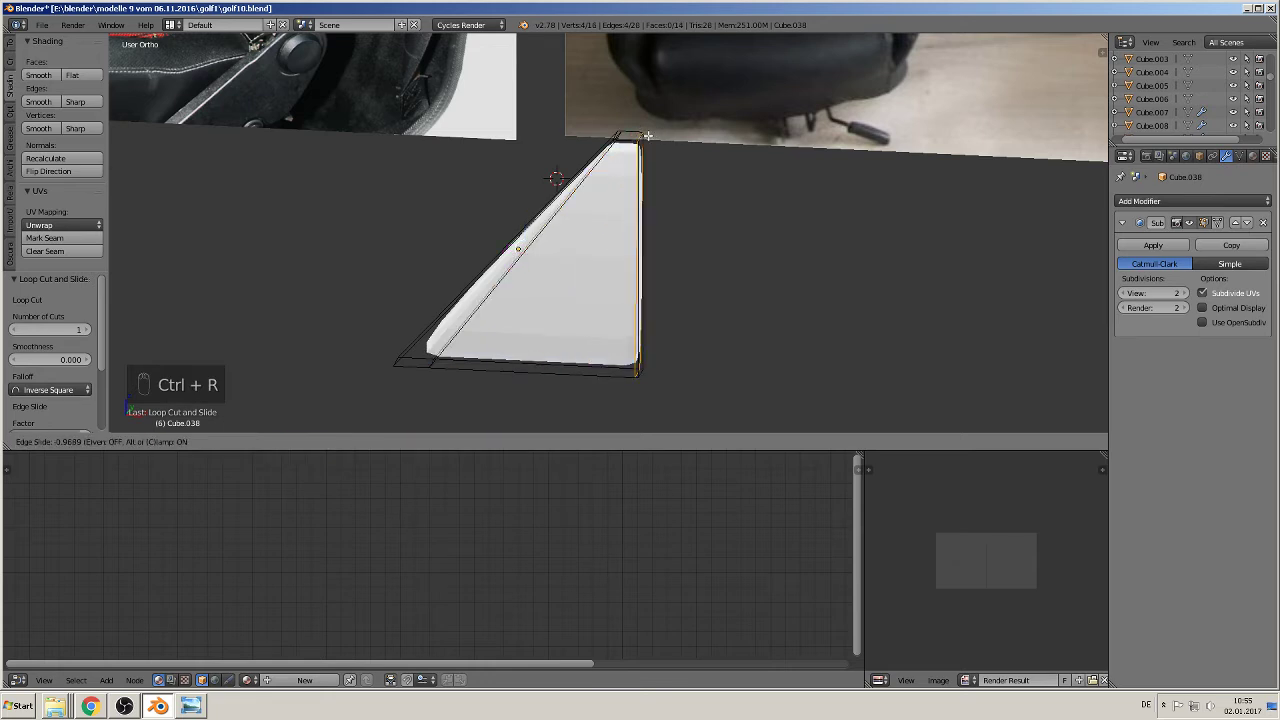
{"action": "left_click", "coordinate": [647, 135]}
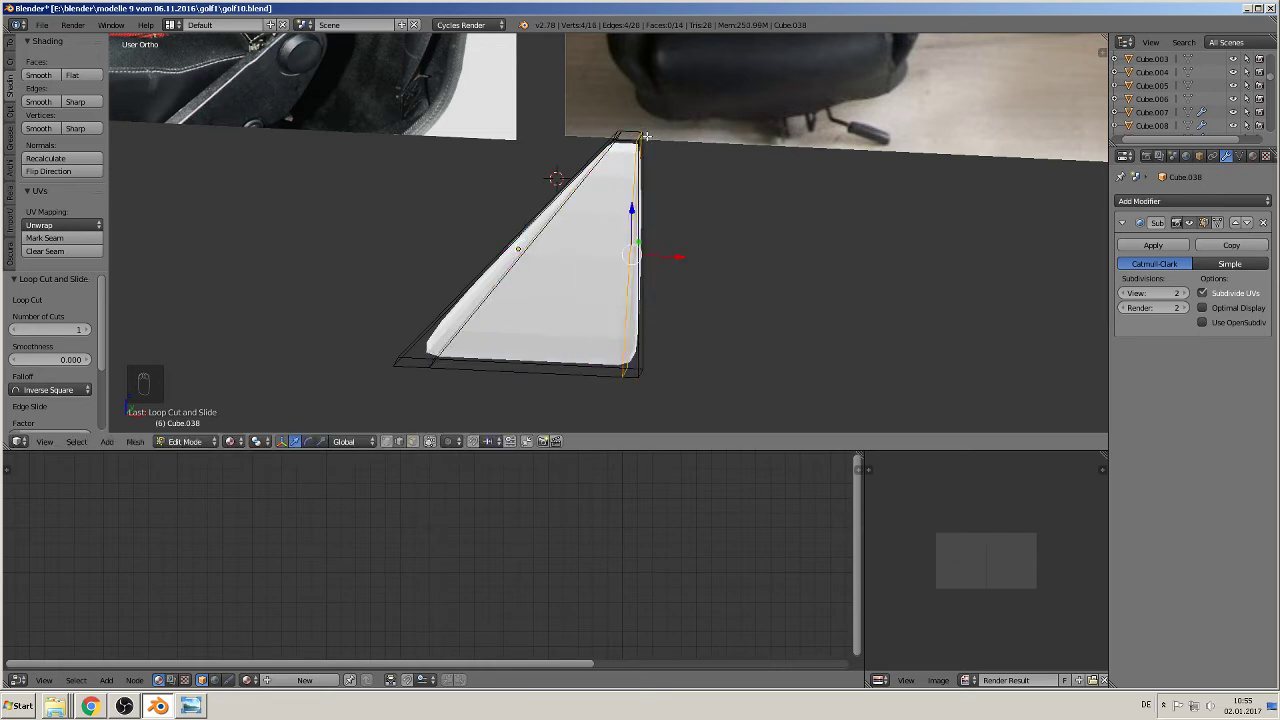
Step: Add two horizontal loop cuts to the wedge, one near its base and one near its upper tip
{"action": "key", "text": "ctrl+r"}
{"action": "left_click", "coordinate": [503, 277]}
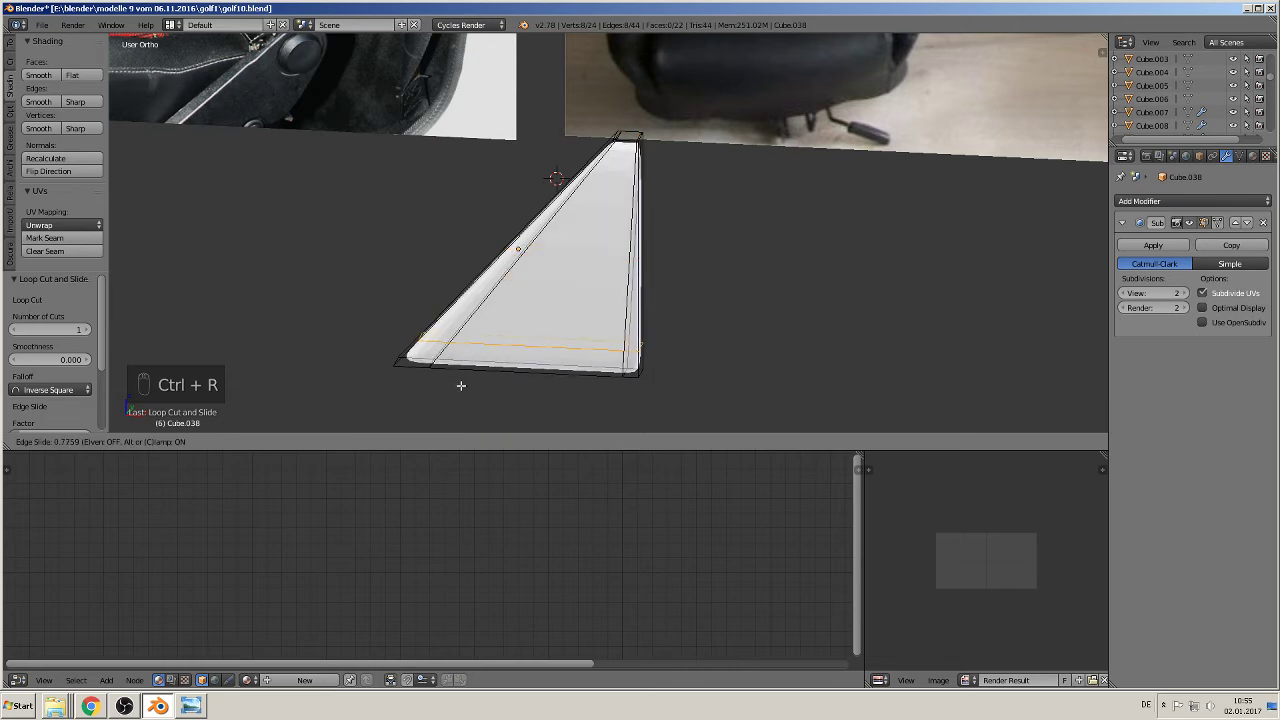
{"action": "left_click", "coordinate": [461, 386]}
{"action": "key", "text": "ctrl+r"}
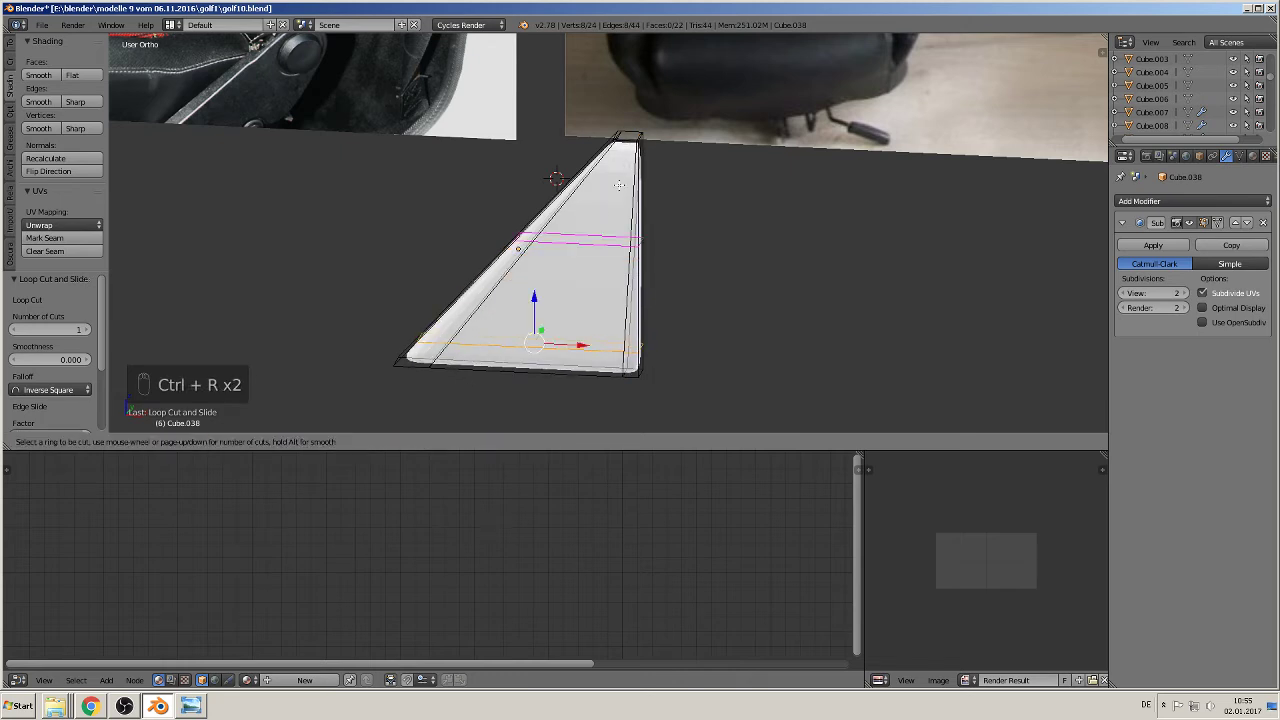
{"action": "left_click", "coordinate": [626, 180]}
{"action": "left_click", "coordinate": [643, 112]}
{"action": "scroll", "coordinate": [630, 200], "scroll_direction": "down", "scroll_amount": 1}
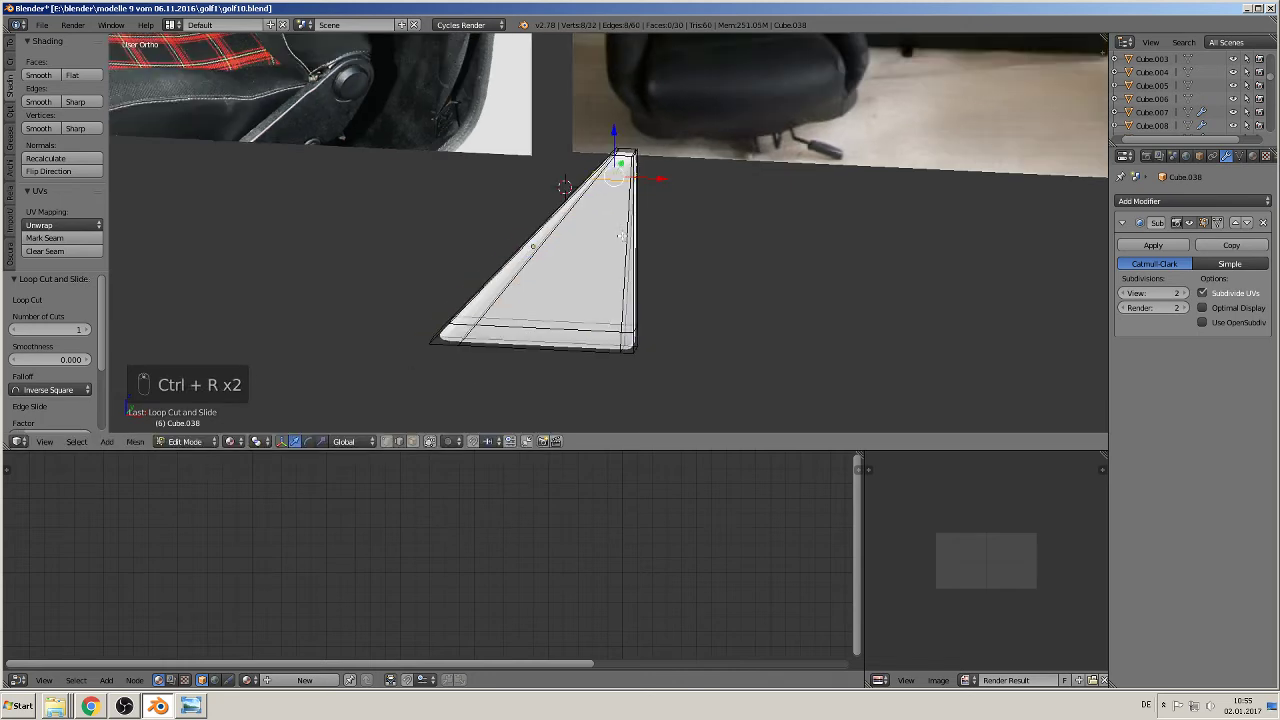
Step: Add a centred loop cut running from the wedge's base up to its tip
{"action": "key", "text": "Tab"}
{"action": "scroll", "coordinate": [618, 305], "scroll_direction": "up", "scroll_amount": 1}
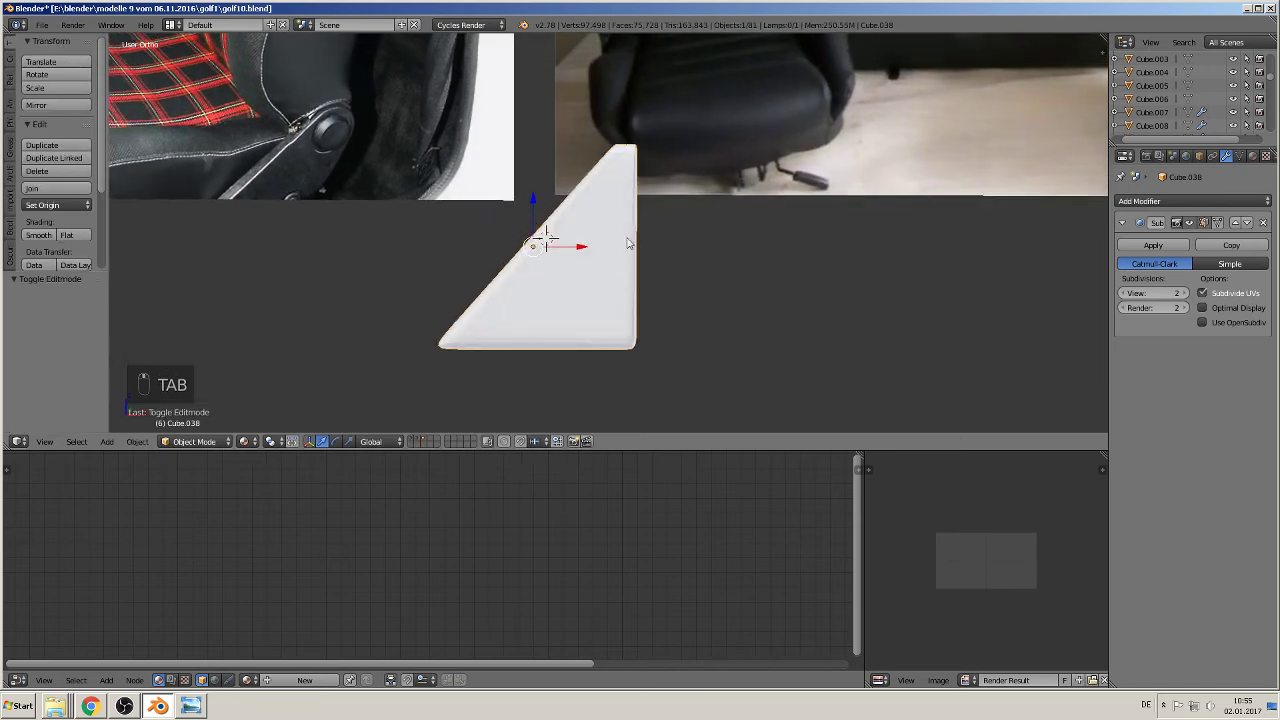
{"action": "middle_click_drag", "start_coordinate": [627, 233], "coordinate": [681, 261], "text": "shift"}
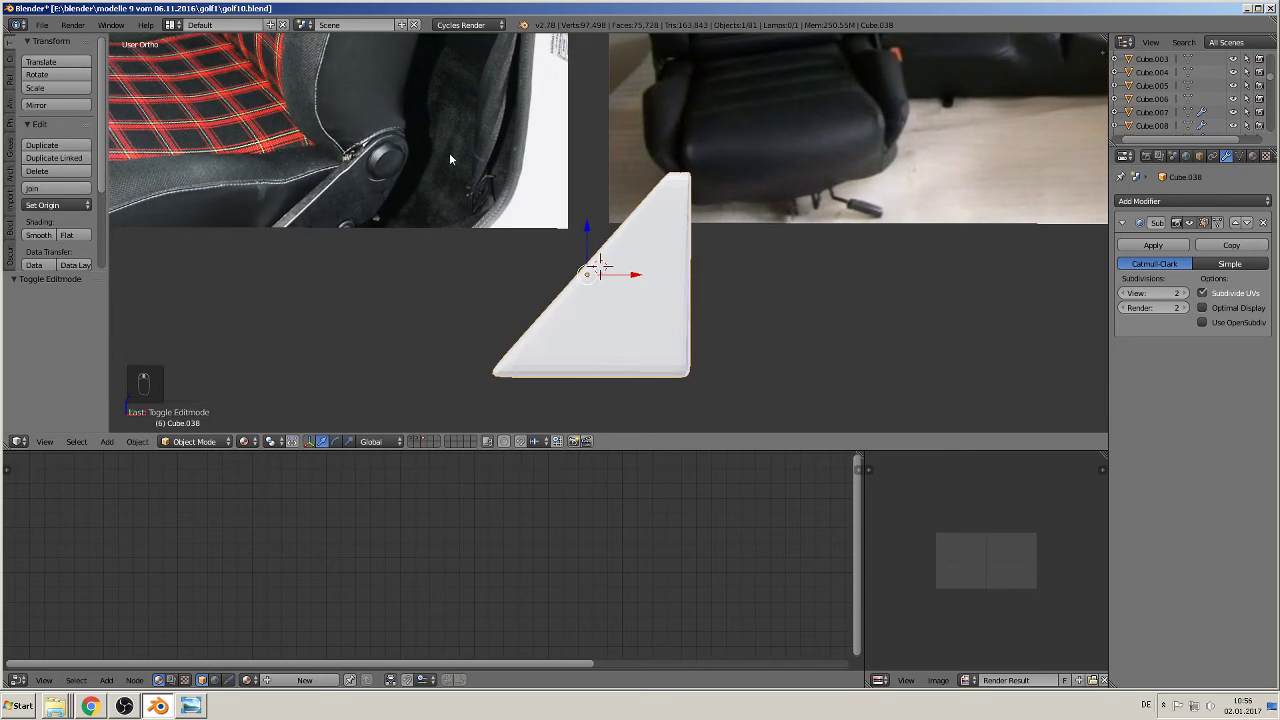
{"action": "key", "text": "Tab"}
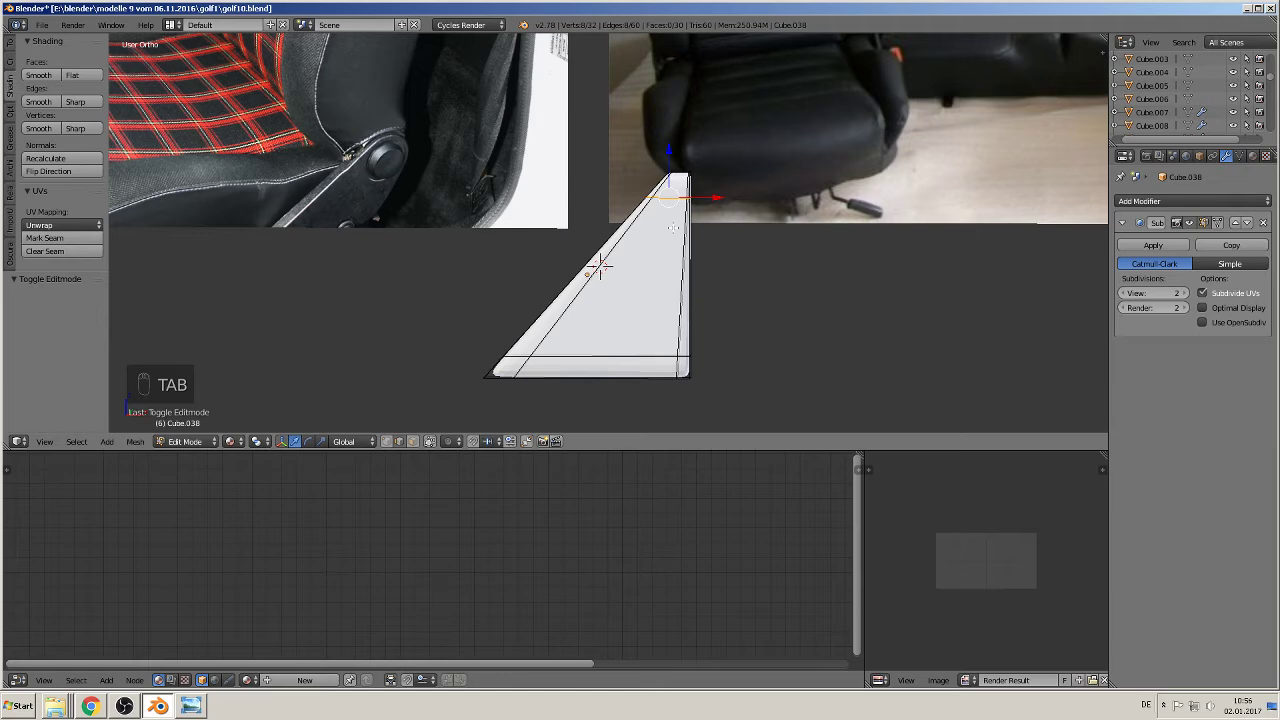
{"action": "key", "text": "ctrl+r"}
{"action": "left_click", "coordinate": [598, 268]}
{"action": "right_click", "coordinate": [598, 268]}
{"action": "scroll", "coordinate": [598, 270], "scroll_direction": "up", "scroll_amount": 2}
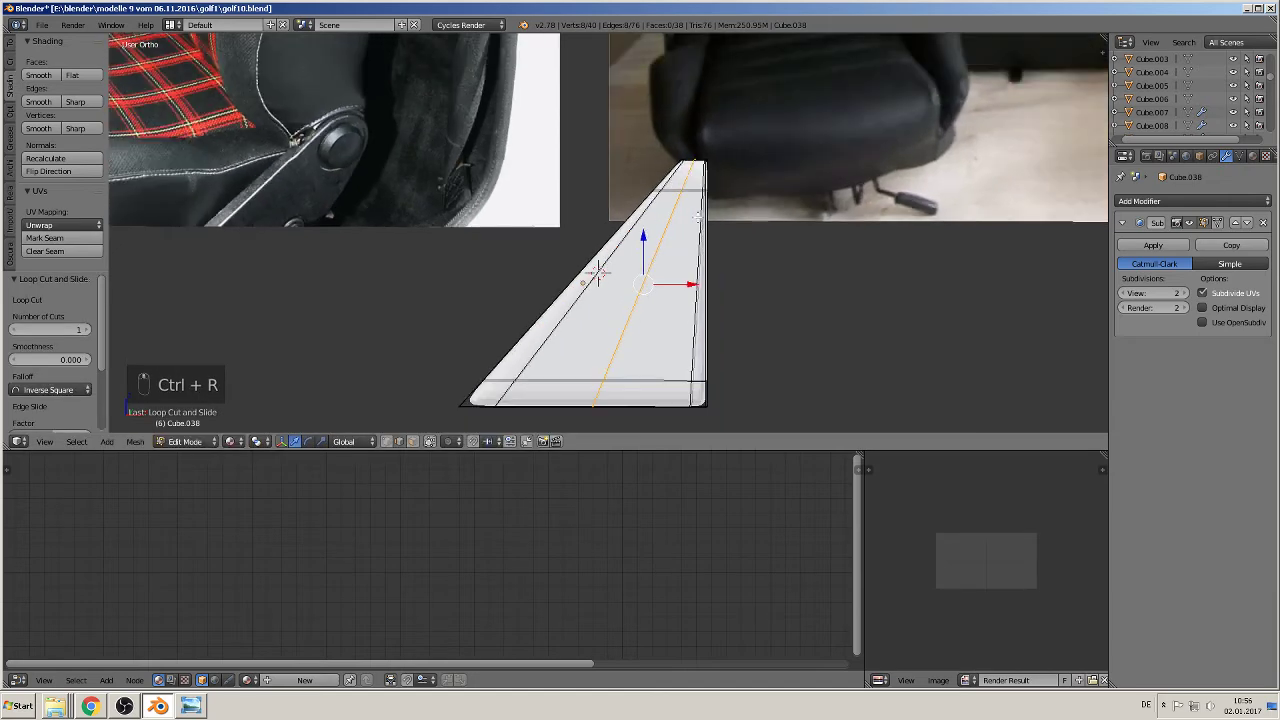
Step: Select the wedge's tip vertices and scale them by 2.7 with connected proportional editing to widen the tip
{"action": "right_click", "coordinate": [692, 160]}
{"action": "key", "text": "a"}
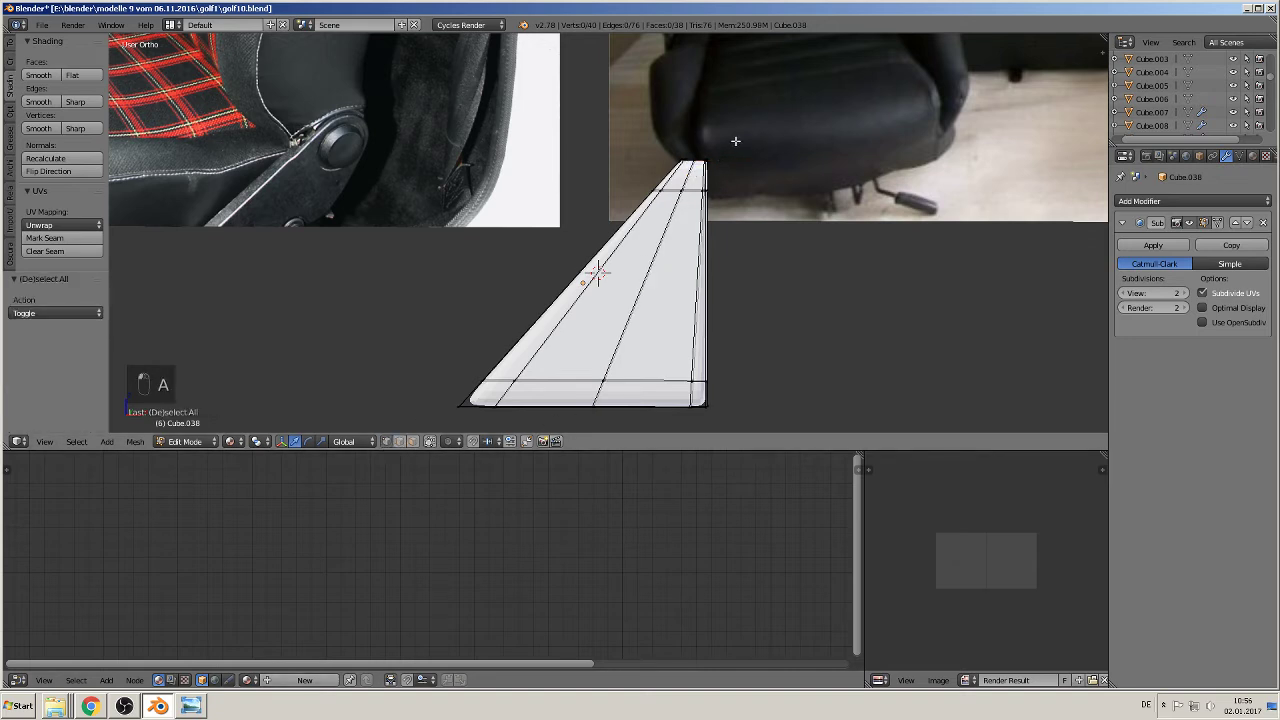
{"action": "key", "text": "v"}
{"action": "key", "text": "c"}
{"action": "left_click_drag", "start_coordinate": [658, 159], "coordinate": [737, 160]}
{"action": "right_click", "coordinate": [779, 185]}
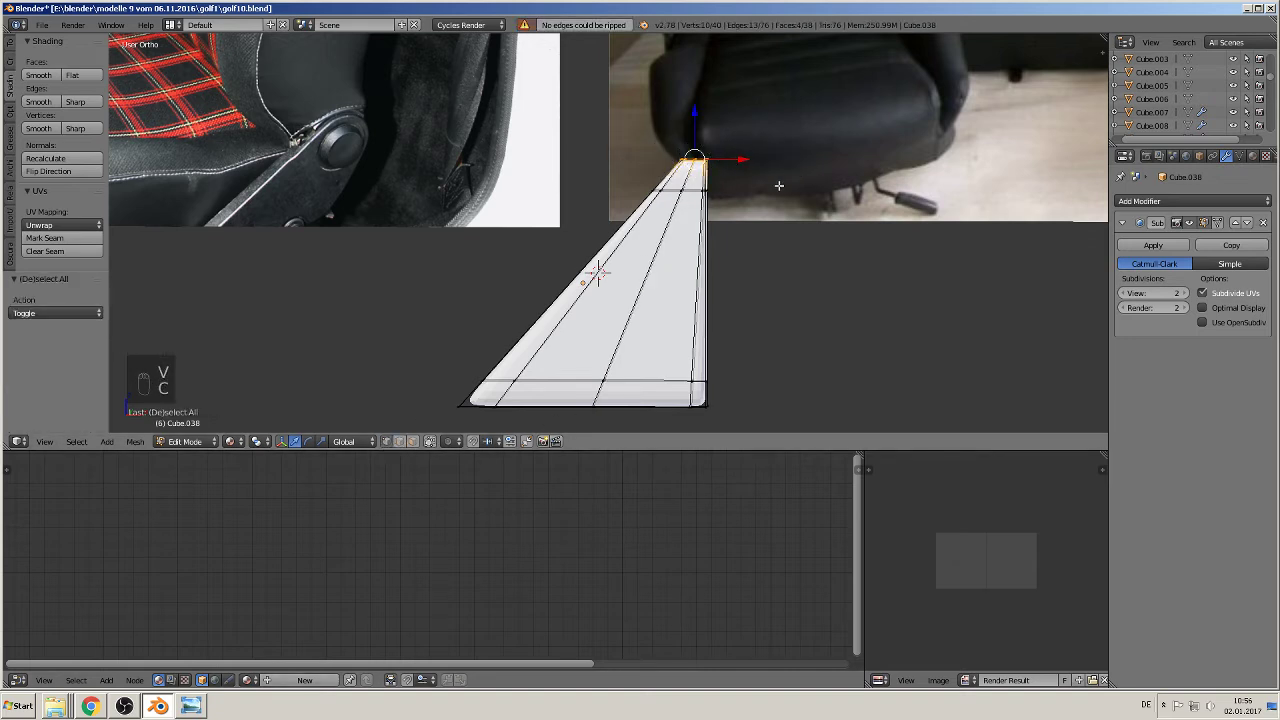
{"action": "left_click", "coordinate": [451, 442]}
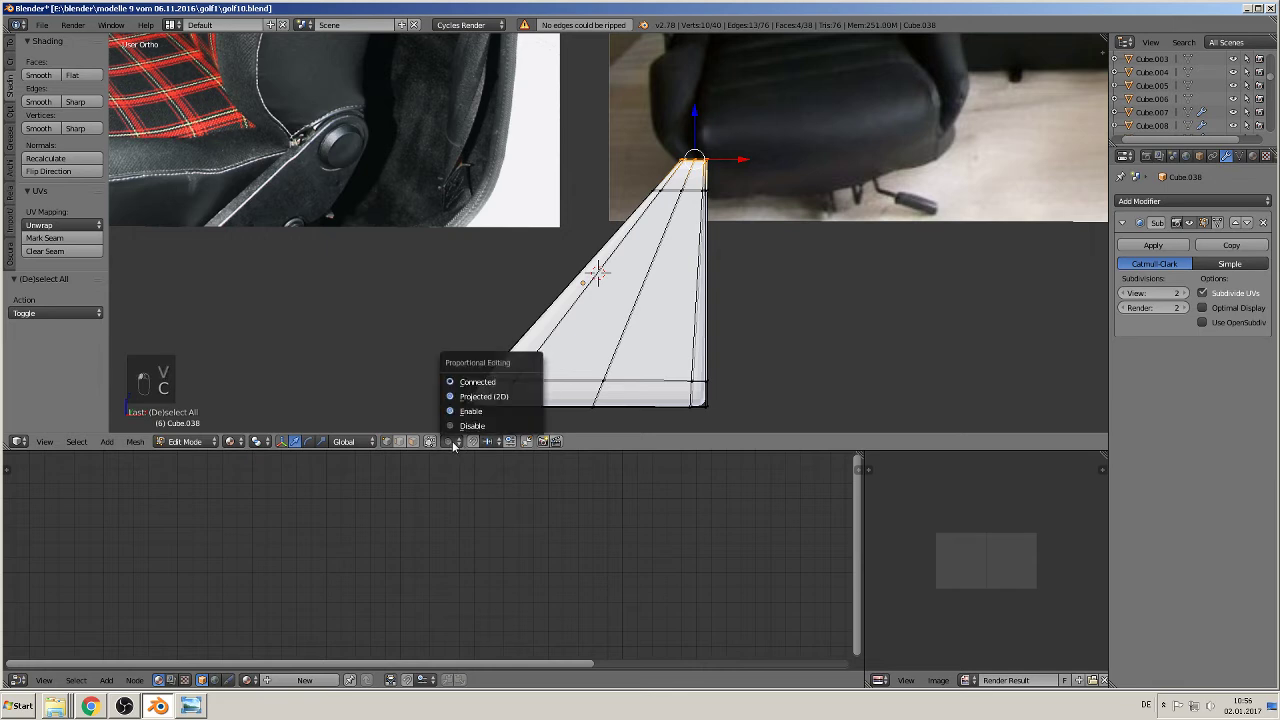
{"action": "left_click", "coordinate": [491, 384]}
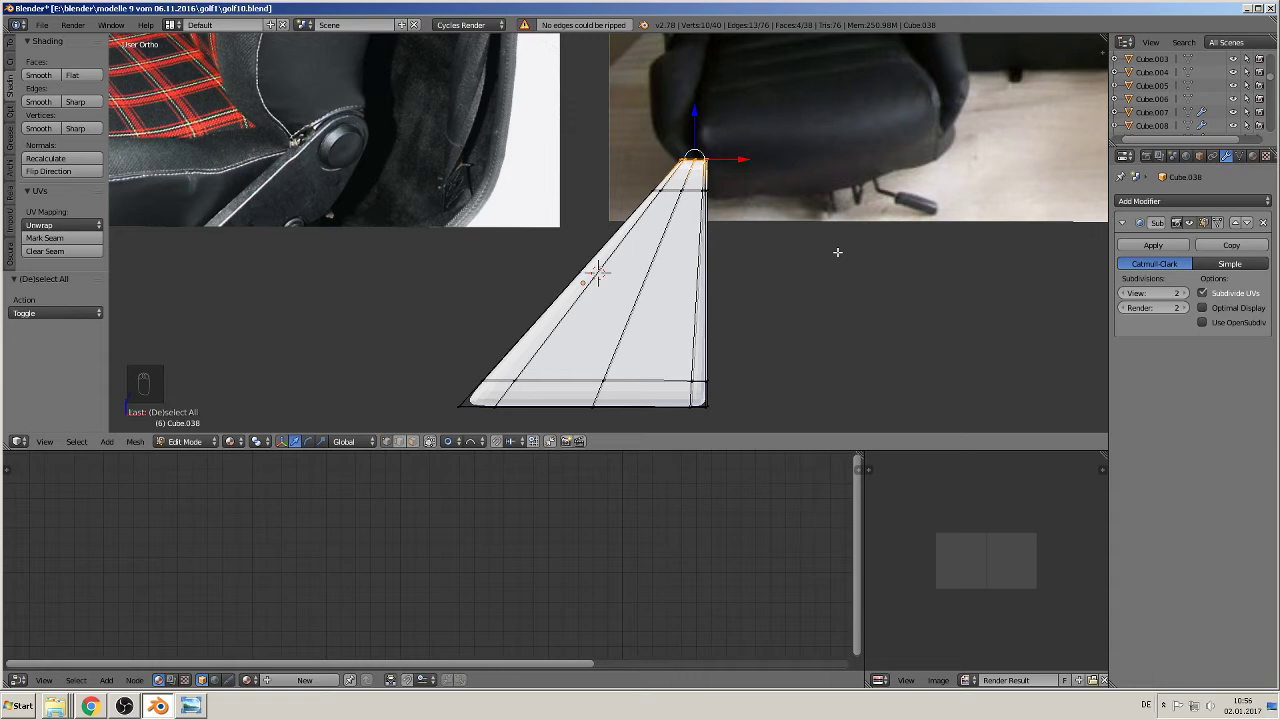
{"action": "key", "text": "s"}
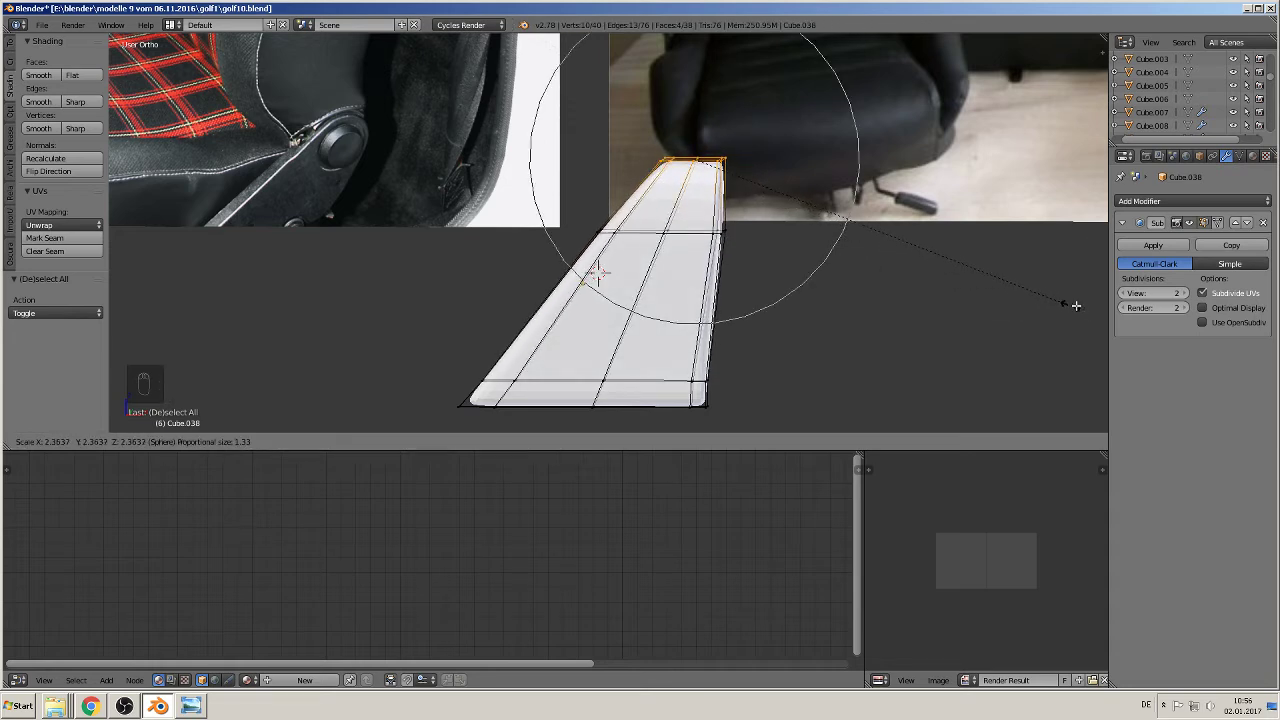
{"action": "scroll", "coordinate": [1073, 308], "scroll_direction": "down", "scroll_amount": 2}
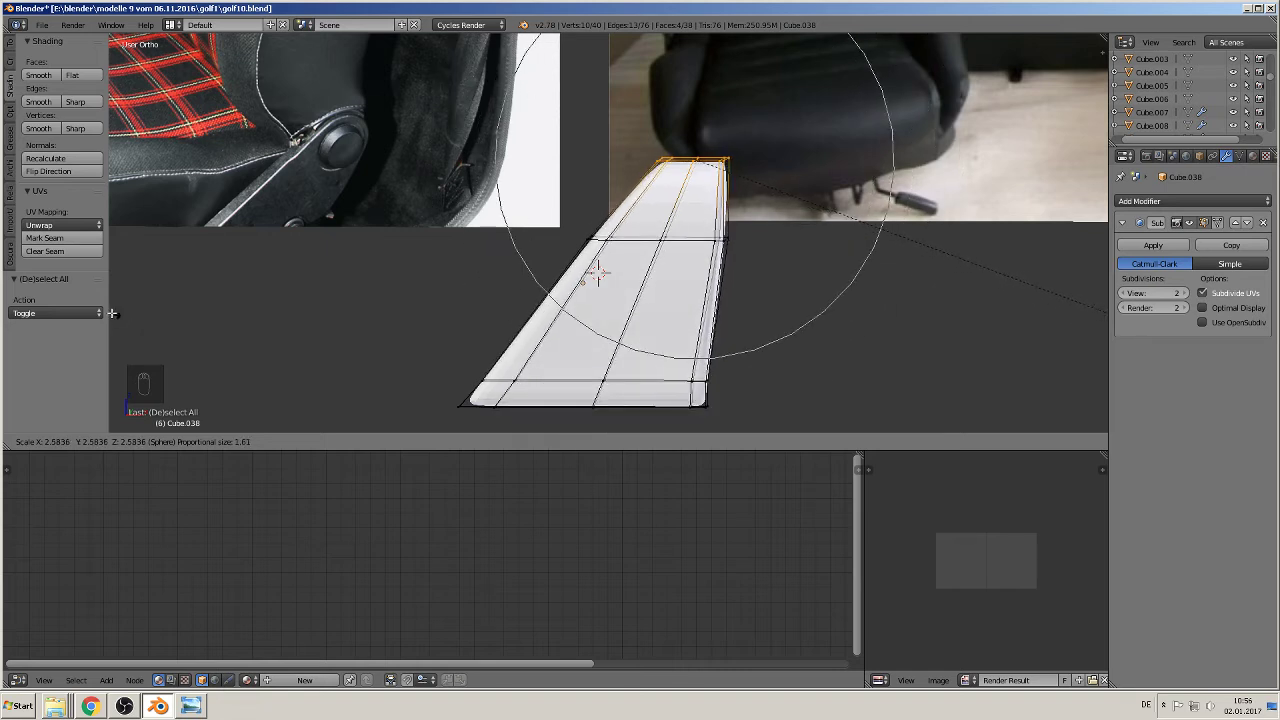
{"action": "left_click", "coordinate": [124, 310]}
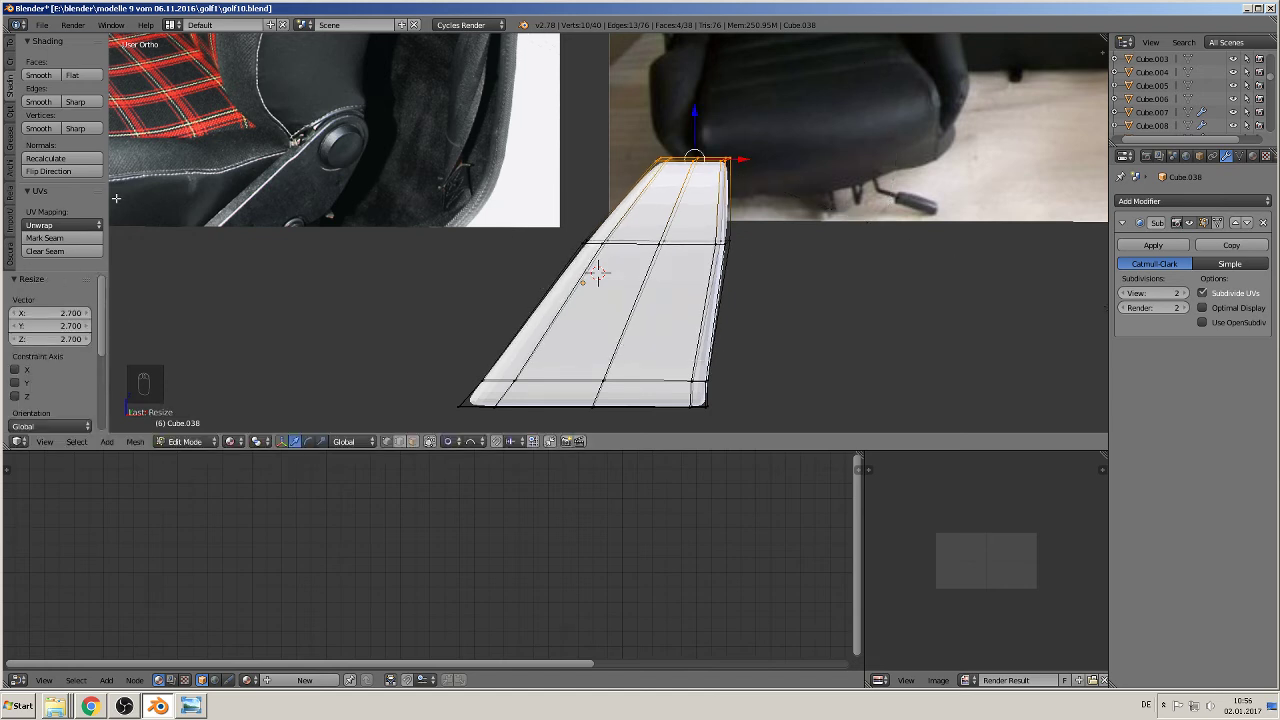
Step: Disable proportional editing and scale the horizontal edge loop below the tip to 0.856
{"action": "key", "text": "a"}
{"action": "key", "text": "a"}
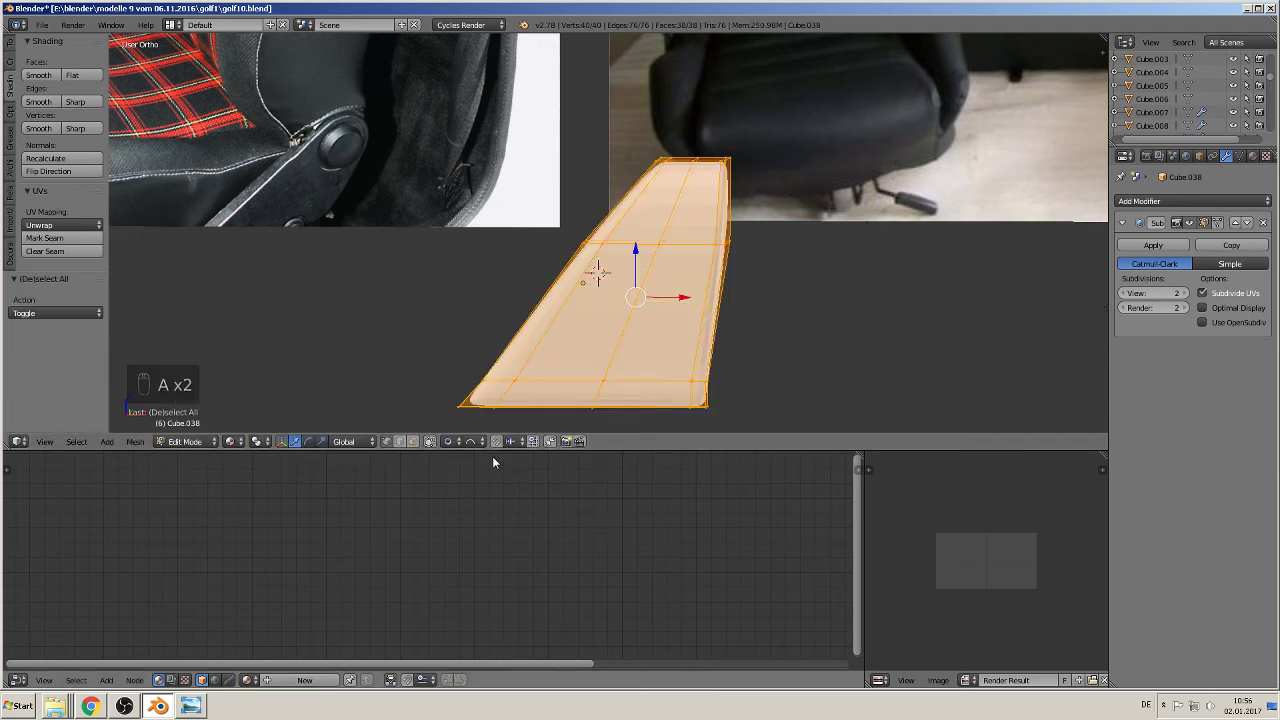
{"action": "left_click", "coordinate": [448, 442]}
{"action": "left_click", "coordinate": [475, 421]}
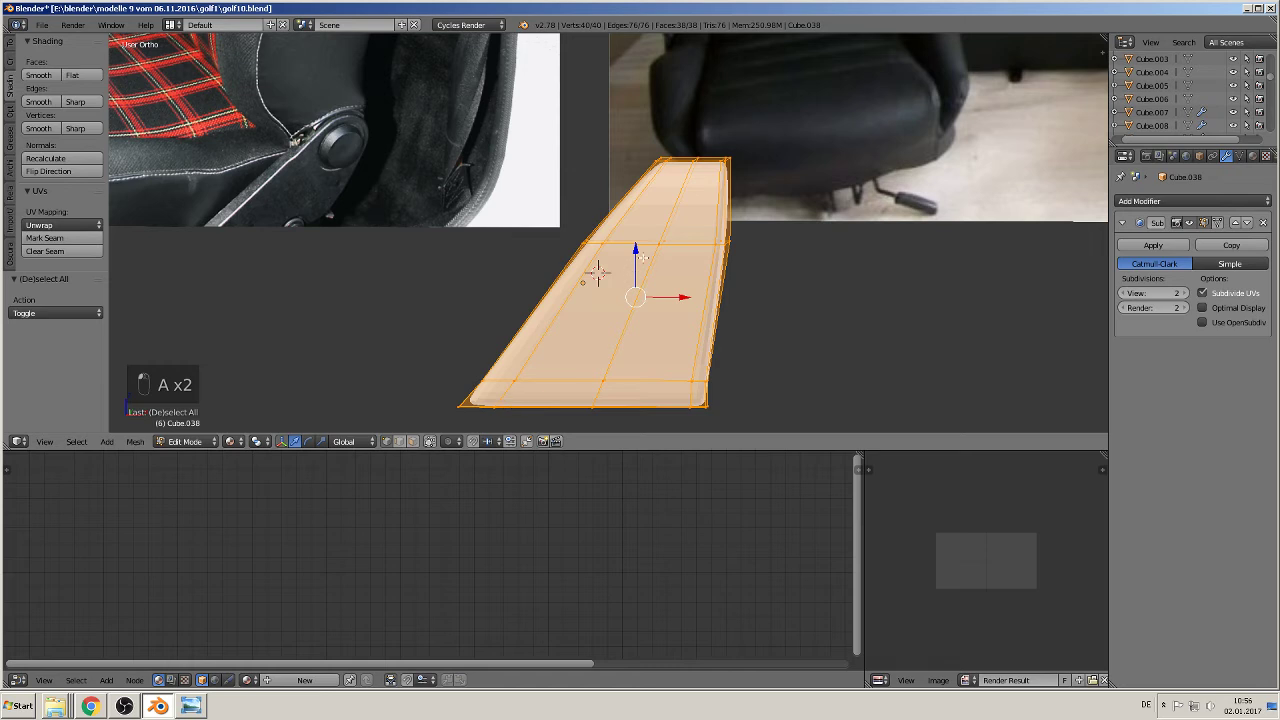
{"action": "right_click", "coordinate": [643, 250], "text": "alt"}
{"action": "key", "text": "s"}
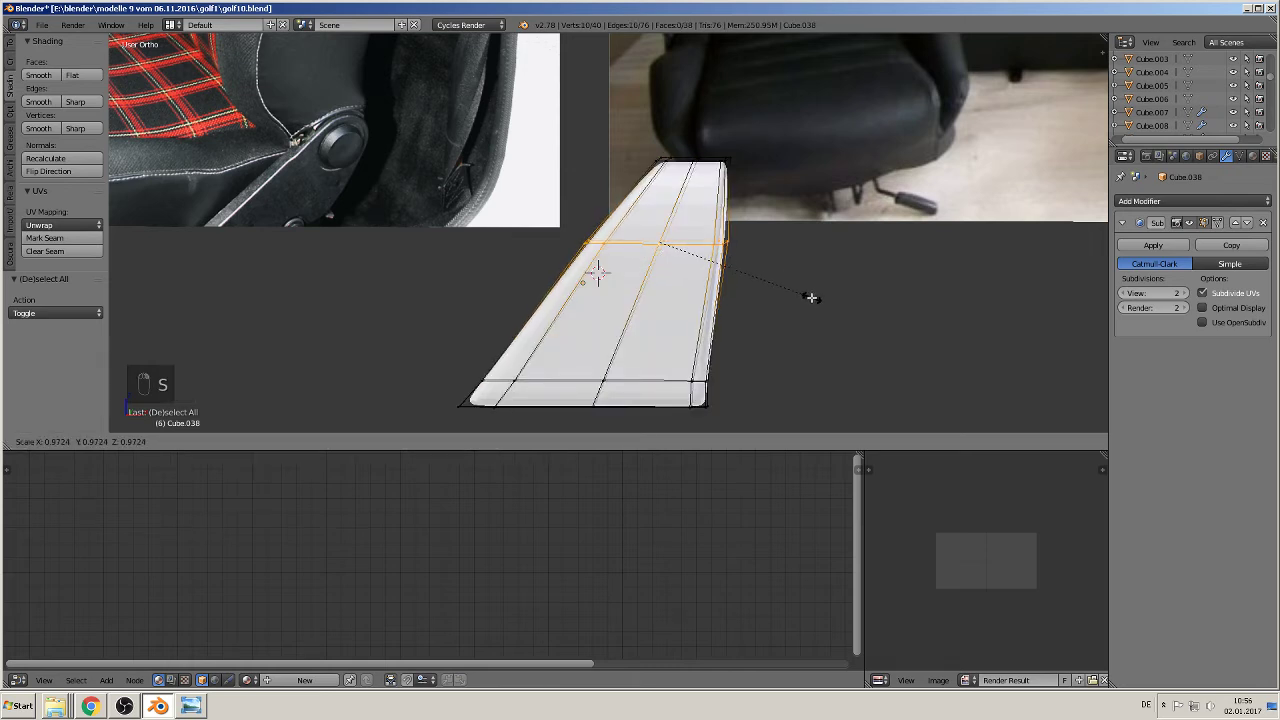
{"action": "left_click", "coordinate": [793, 294]}
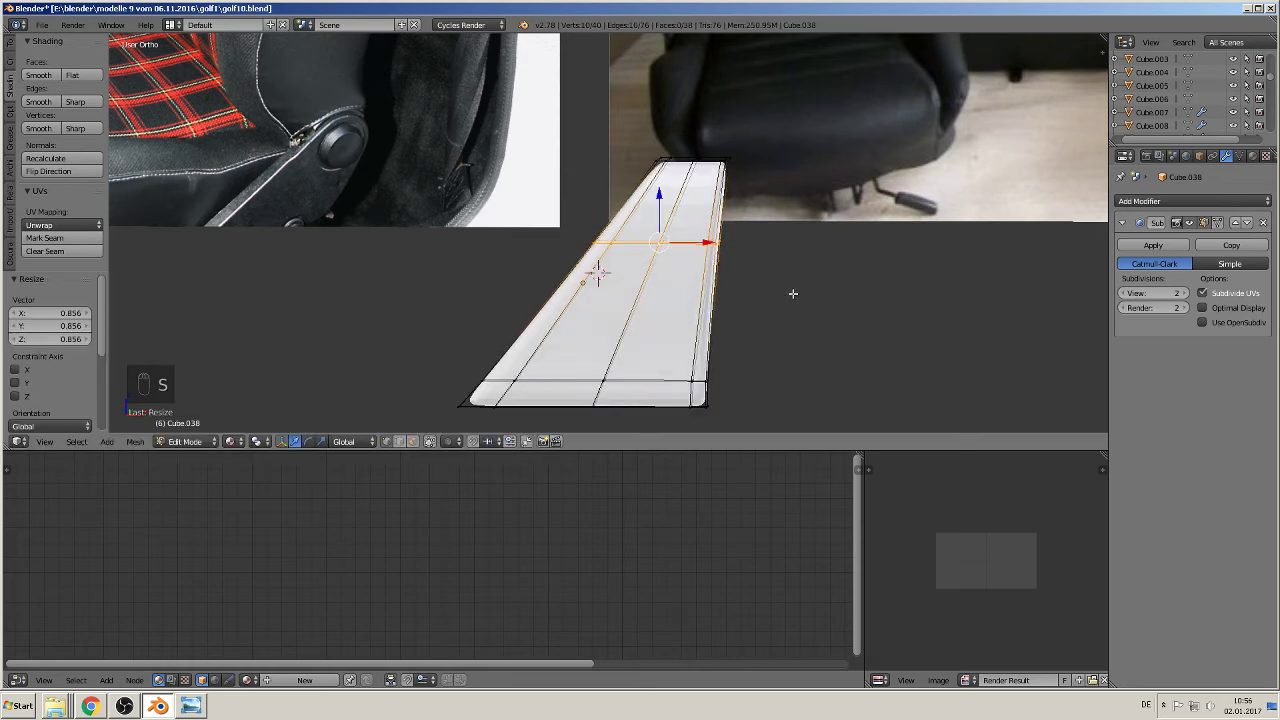
Step: Raise the middle vertices of the wedge's tip by 0.178 along Z to form a peak
{"action": "key", "text": "a"}
{"action": "key", "text": "c"}
{"action": "left_click", "coordinate": [697, 157]}
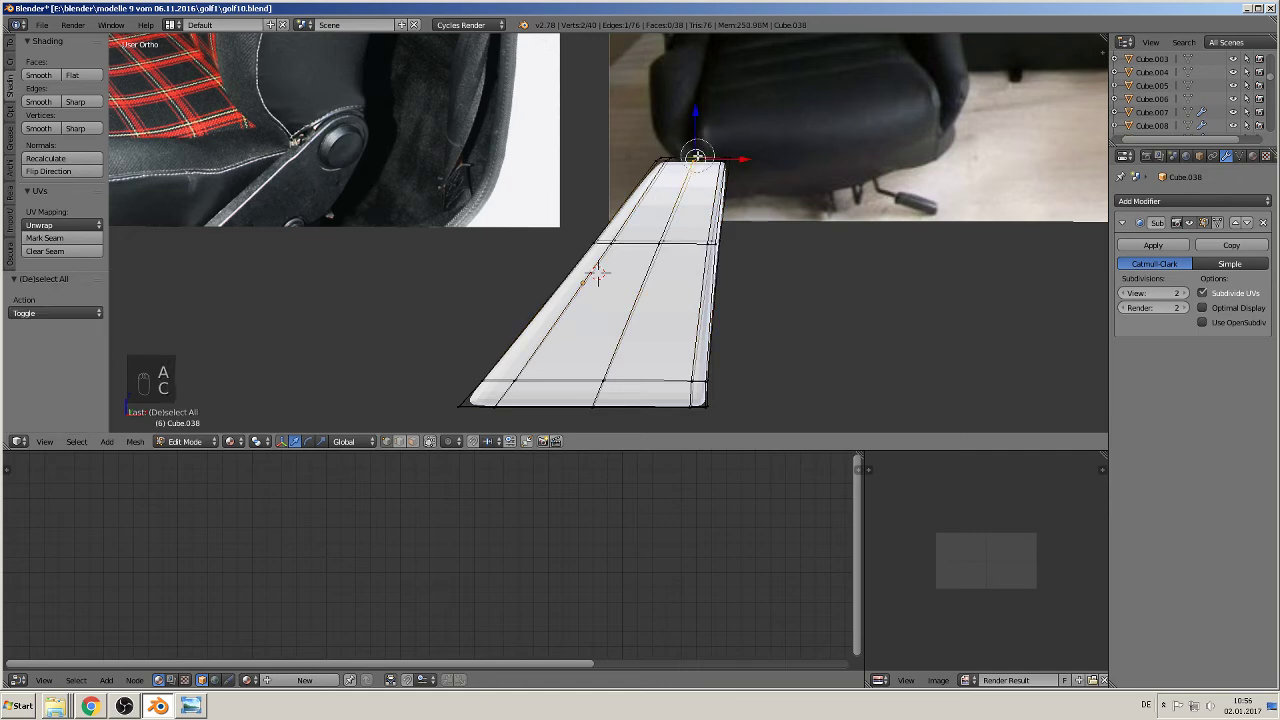
{"action": "left_click_drag", "start_coordinate": [691, 121], "coordinate": [703, 96]}
{"action": "scroll", "coordinate": [590, 285], "scroll_direction": "up", "scroll_amount": 5}
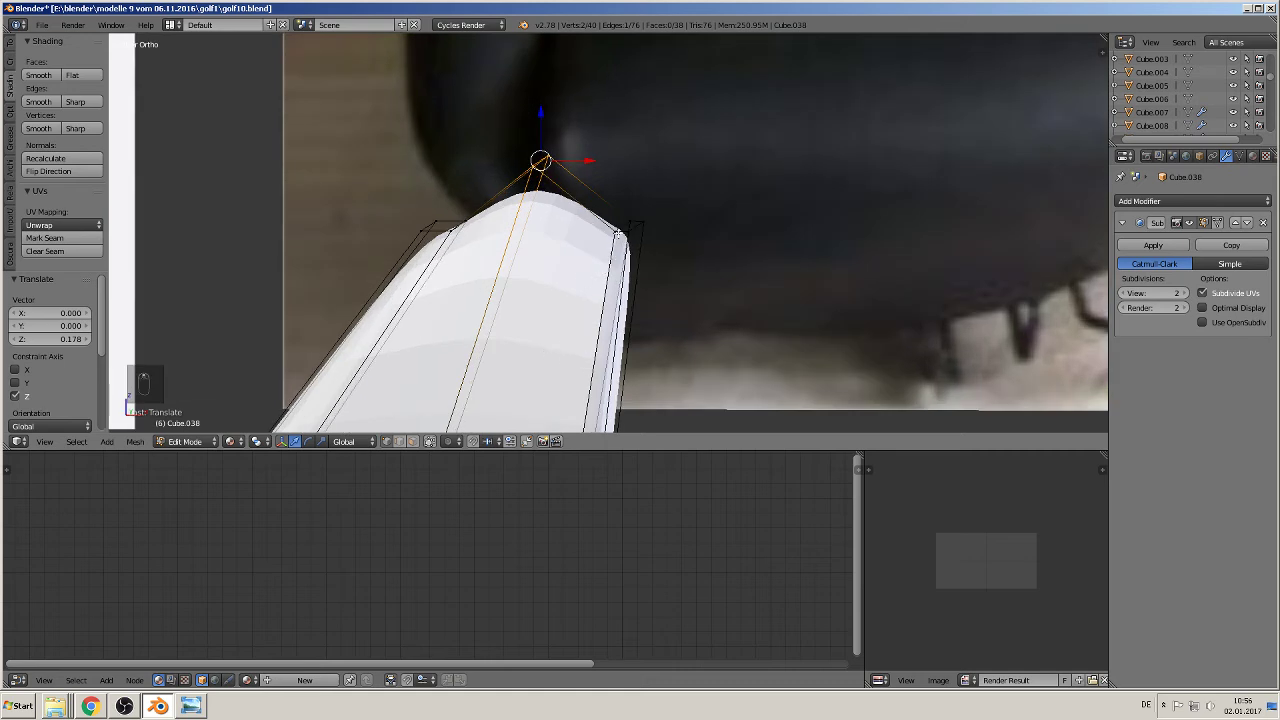
Step: Select the tip vertices on either side of the peak and raise them slightly along Z to round the tip
{"action": "right_click", "coordinate": [630, 218]}
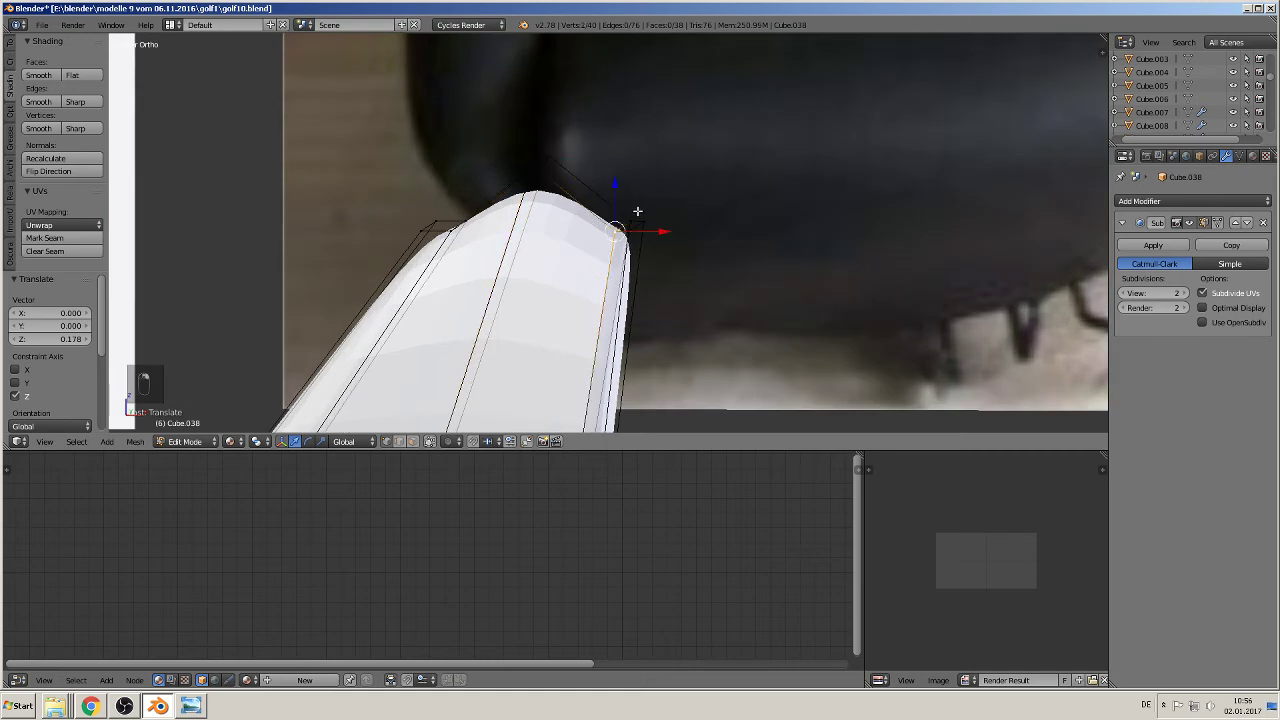
{"action": "right_click", "coordinate": [451, 228], "text": "shift"}
{"action": "right_click", "coordinate": [468, 210], "text": "shift"}
{"action": "middle_click_drag", "start_coordinate": [466, 252], "coordinate": [519, 254]}
{"action": "key", "text": "KP_1"}
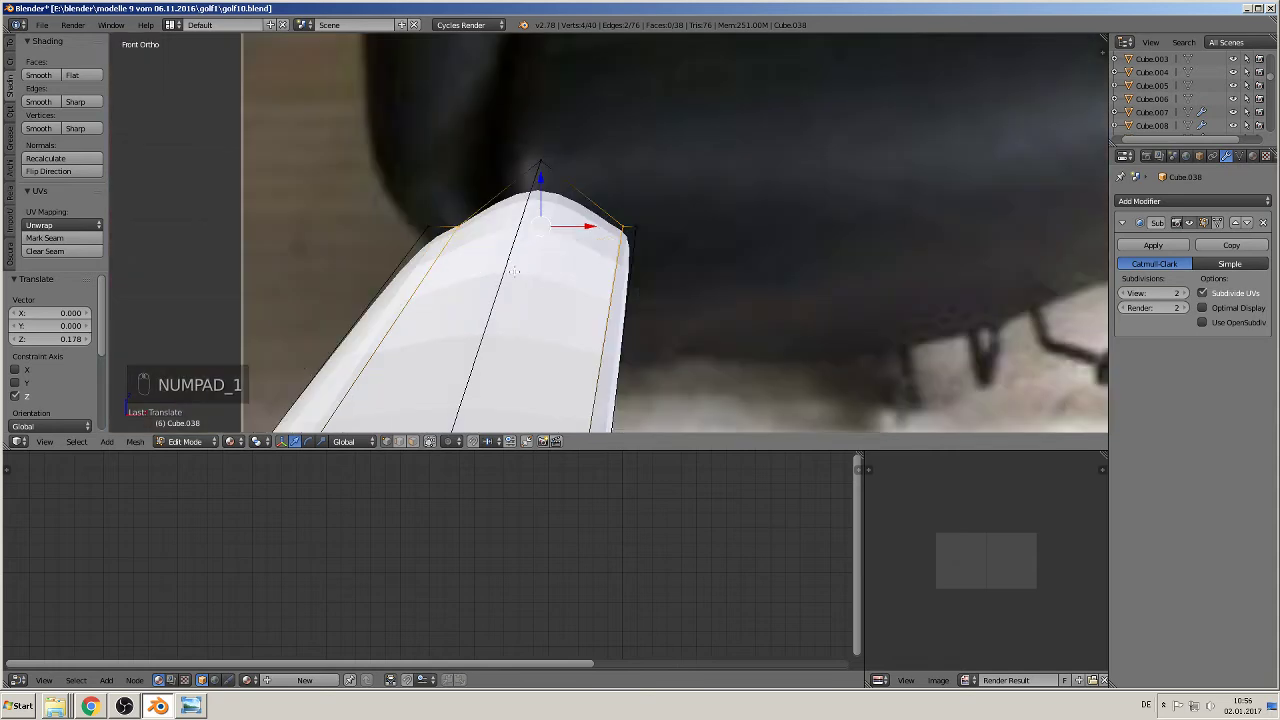
{"action": "left_click_drag", "start_coordinate": [585, 188], "coordinate": [587, 173]}
{"action": "scroll", "coordinate": [520, 330], "scroll_direction": "down", "scroll_amount": 4}
{"action": "key", "text": "Tab"}
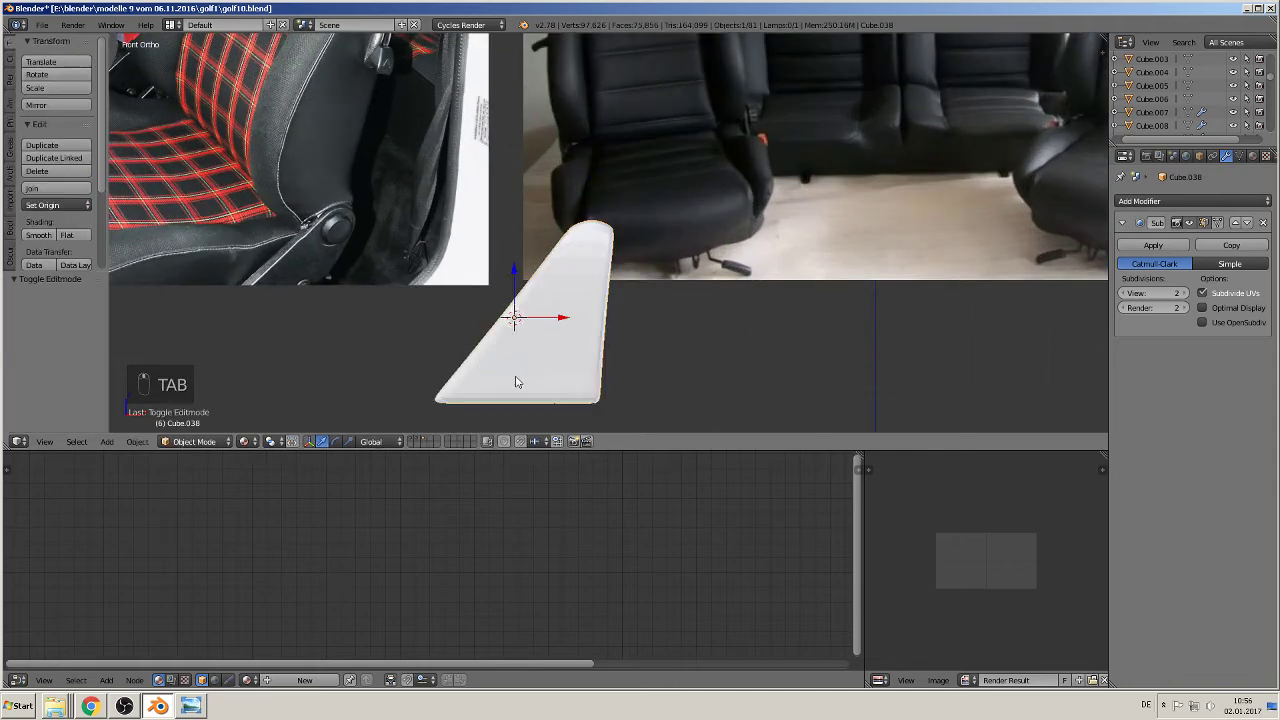
Step: Move the base corner vertices on the steeper side, opposite the slanted one, inward along X
{"action": "middle_click_drag", "start_coordinate": [543, 399], "coordinate": [643, 375], "text": "shift"}
{"action": "key", "text": "Tab"}
{"action": "key", "text": "a"}
{"action": "key", "text": "a"}
{"action": "key", "text": "a"}
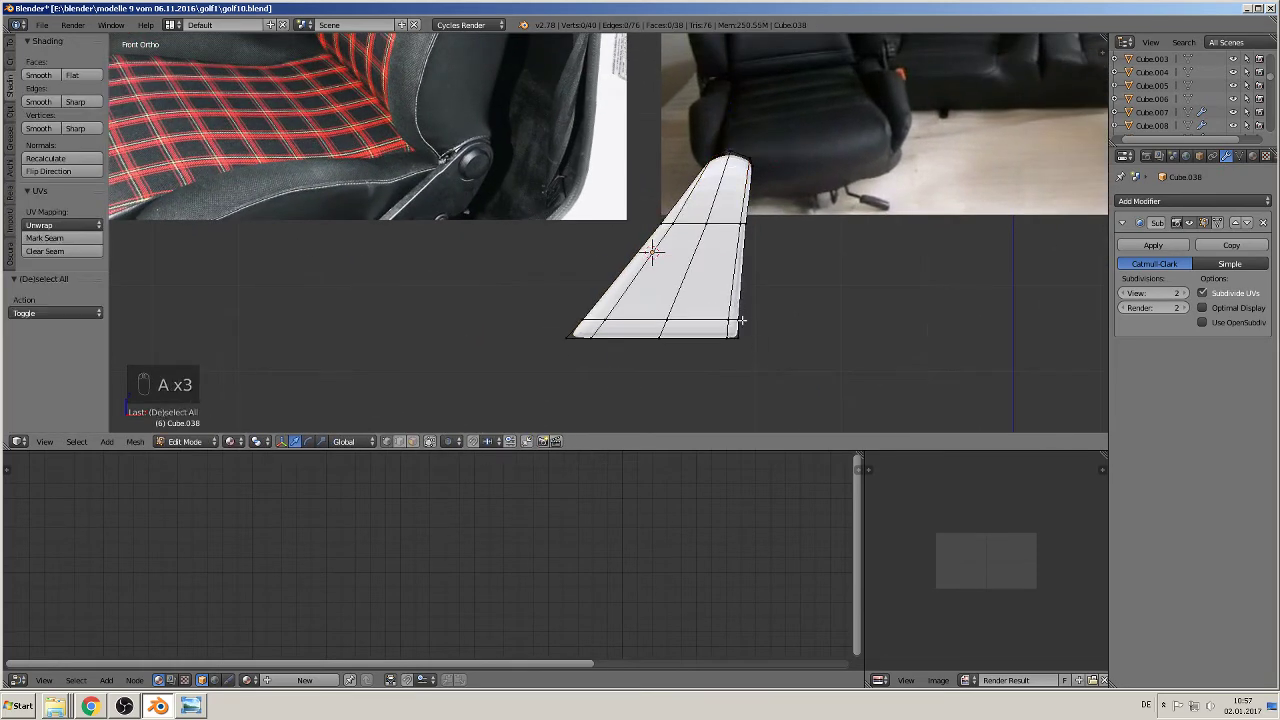
{"action": "key", "text": "c"}
{"action": "right_click", "coordinate": [735, 350]}
{"action": "mouse_move", "coordinate": [737, 318]}
{"action": "left_mouse_down"}
{"action": "mouse_move", "coordinate": [735, 350]}
{"action": "mouse_move", "coordinate": [769, 337]}
{"action": "left_mouse_up"}
Step: Shift the steeper side's vertices on the upper horizontal loop along X to straighten that side
{"action": "key", "text": "a"}
{"action": "key", "text": "c"}
{"action": "left_click", "coordinate": [751, 218]}
{"action": "right_click", "coordinate": [751, 218]}
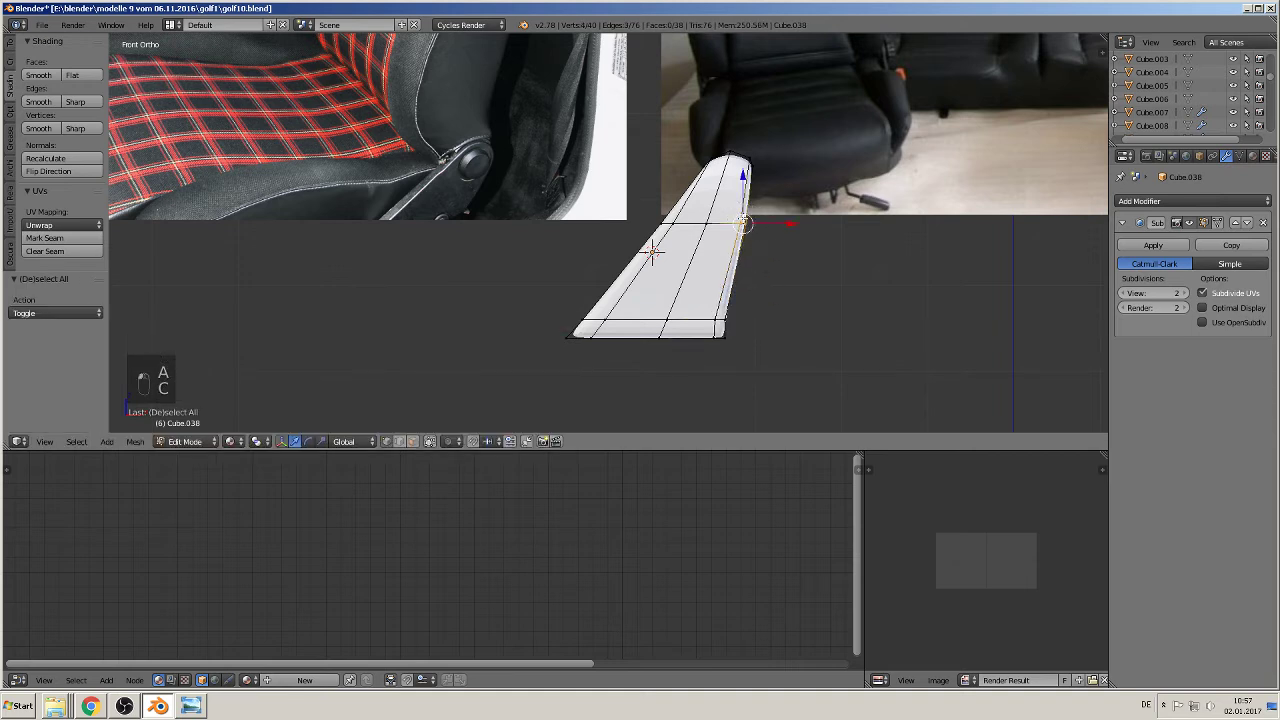
{"action": "key", "text": "g"}
{"action": "key", "text": "x"}
{"action": "left_click_drag", "start_coordinate": [761, 229], "coordinate": [762, 229]}
{"action": "key", "text": "a"}
Step: Move the lowest corner vertices on the steeper side by -0.059 along X
{"action": "scroll", "coordinate": [745, 360], "scroll_direction": "up", "scroll_amount": 2}
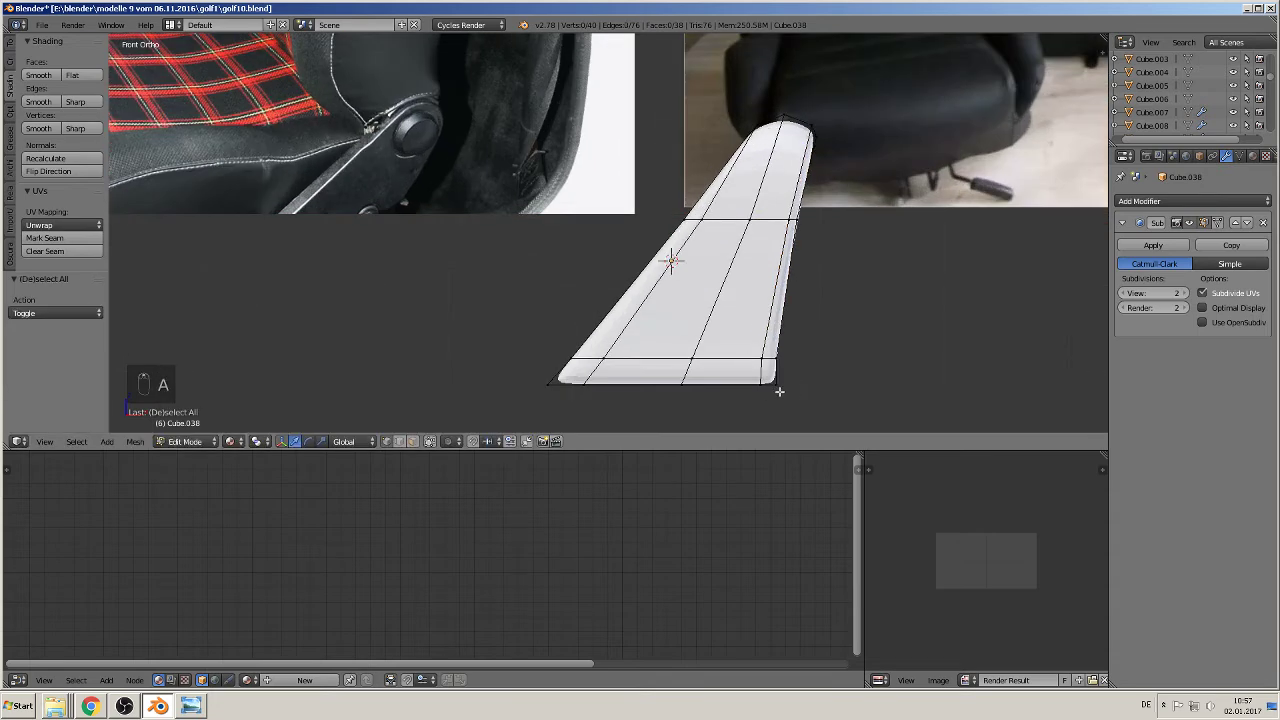
{"action": "key", "text": "c"}
{"action": "left_click", "coordinate": [769, 386]}
{"action": "left_click_drag", "start_coordinate": [799, 382], "coordinate": [791, 386]}
Step: Bevel the two bottom corner edges by 0.612 with 3 segments
{"action": "middle_click_drag", "start_coordinate": [791, 386], "coordinate": [574, 367]}
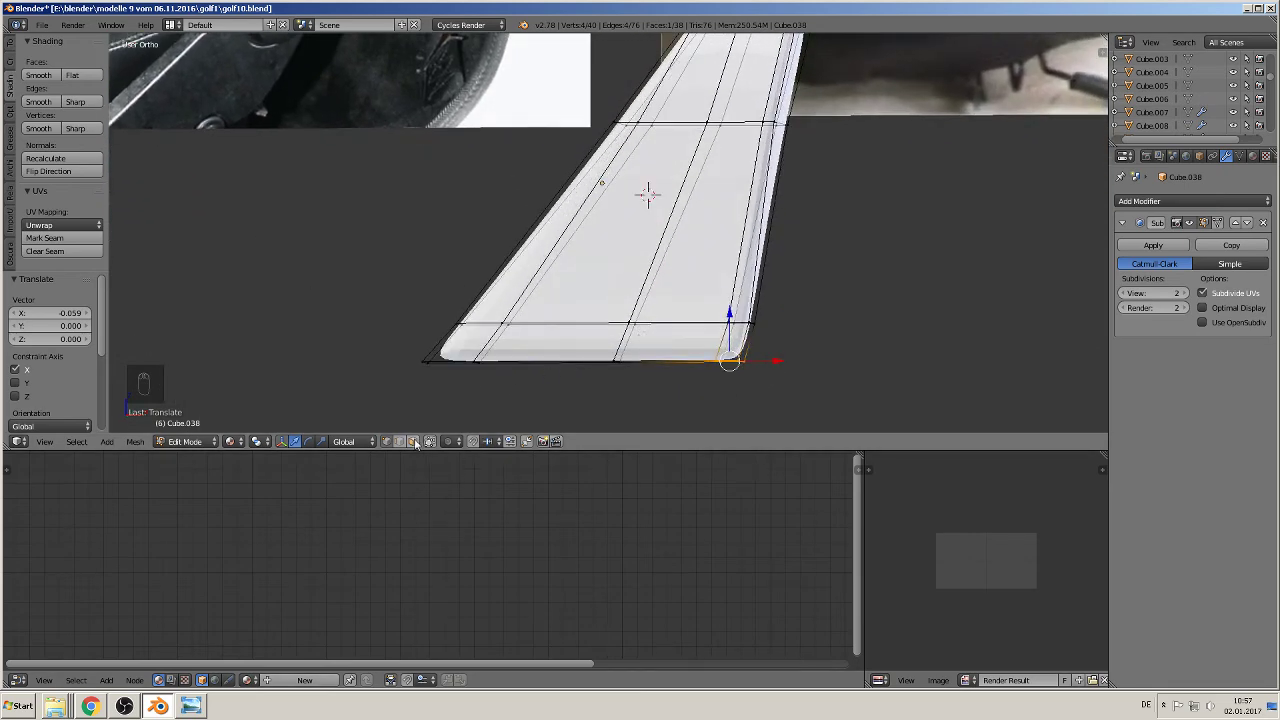
{"action": "middle_click_drag", "start_coordinate": [742, 366], "coordinate": [718, 393]}
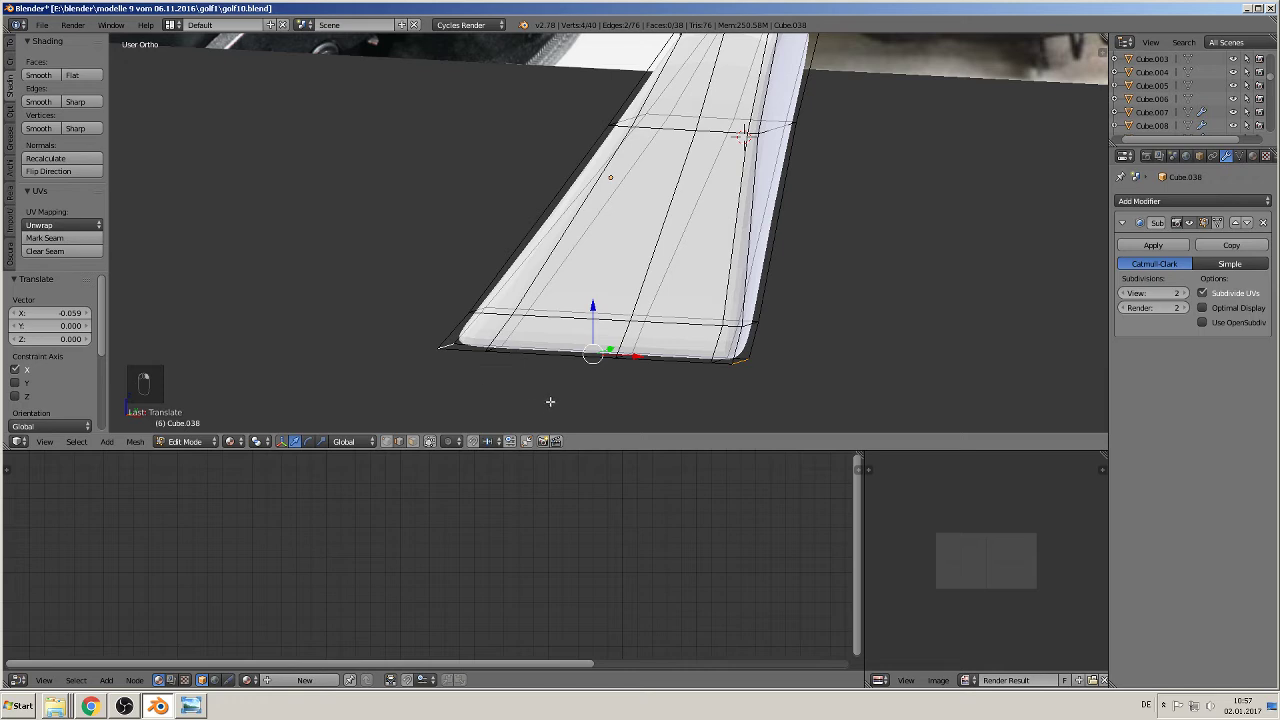
{"action": "key", "text": "ctrl+b"}
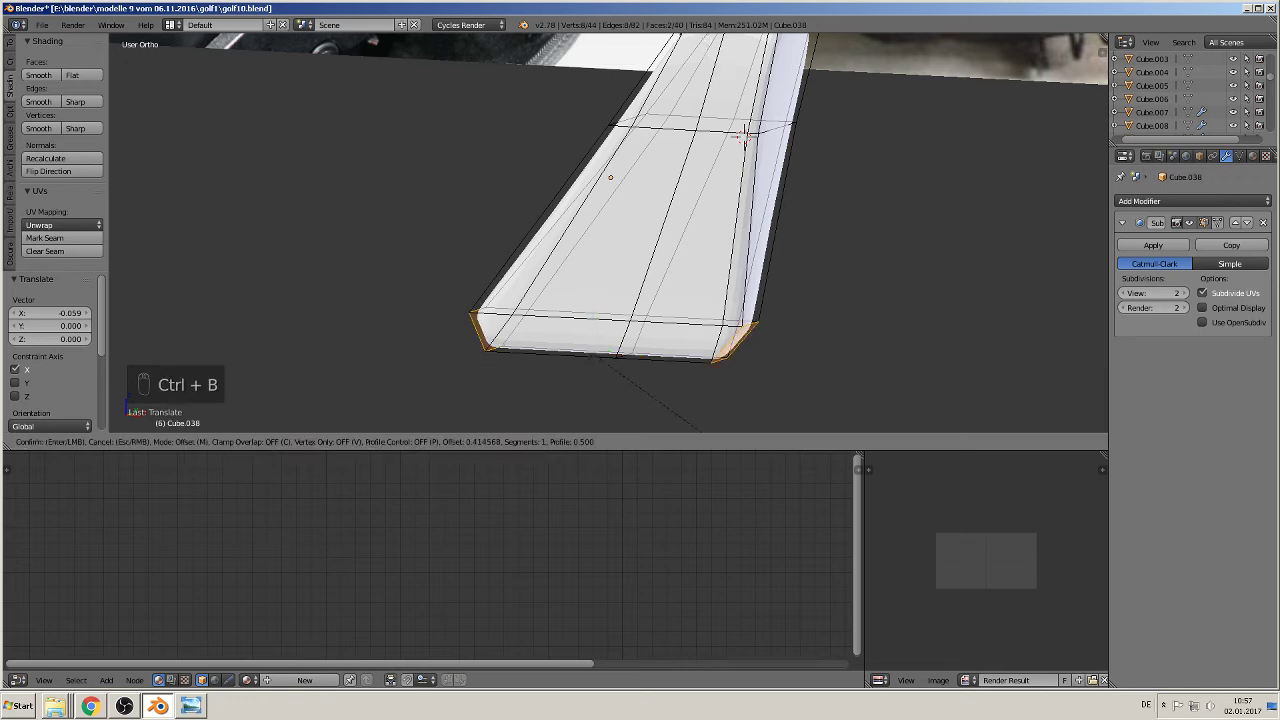
{"action": "scroll", "coordinate": [707, 33], "scroll_direction": "up", "scroll_amount": 1}
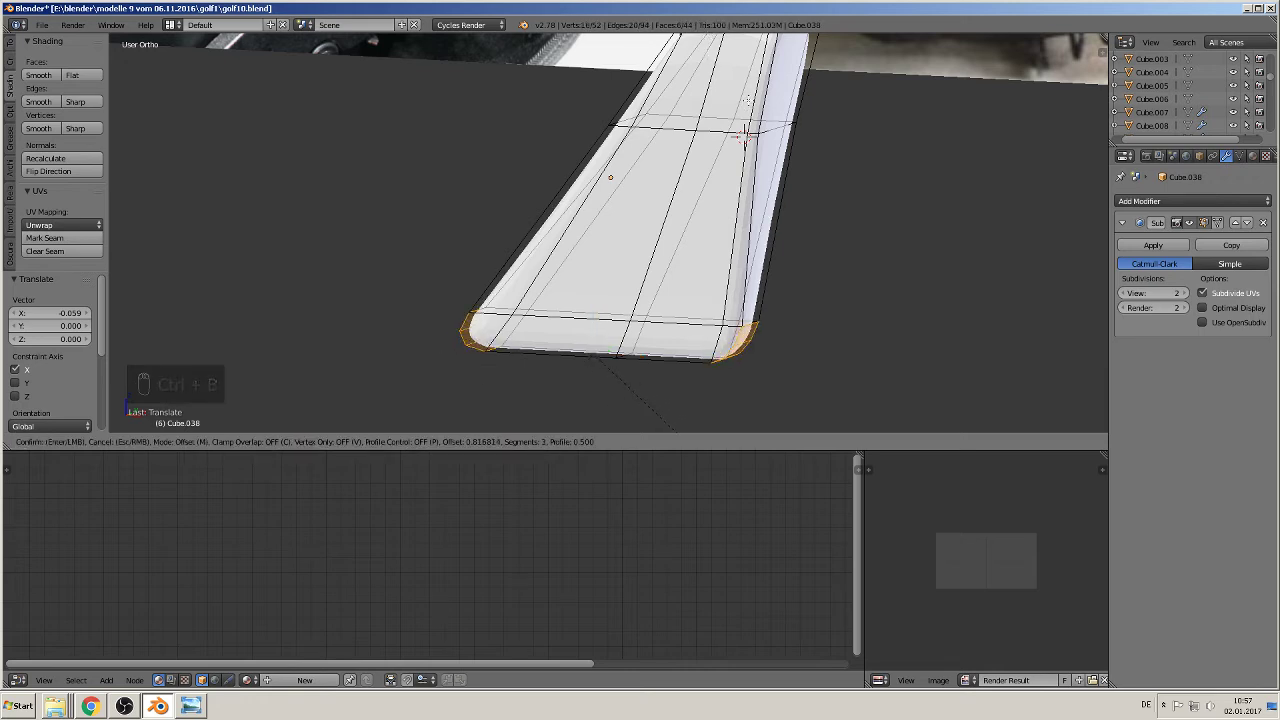
{"action": "scroll", "coordinate": [740, 80], "scroll_direction": "down", "scroll_amount": 2}
{"action": "scroll", "coordinate": [733, 60], "scroll_direction": "up", "scroll_amount": 2}
{"action": "left_click", "coordinate": [733, 60]}
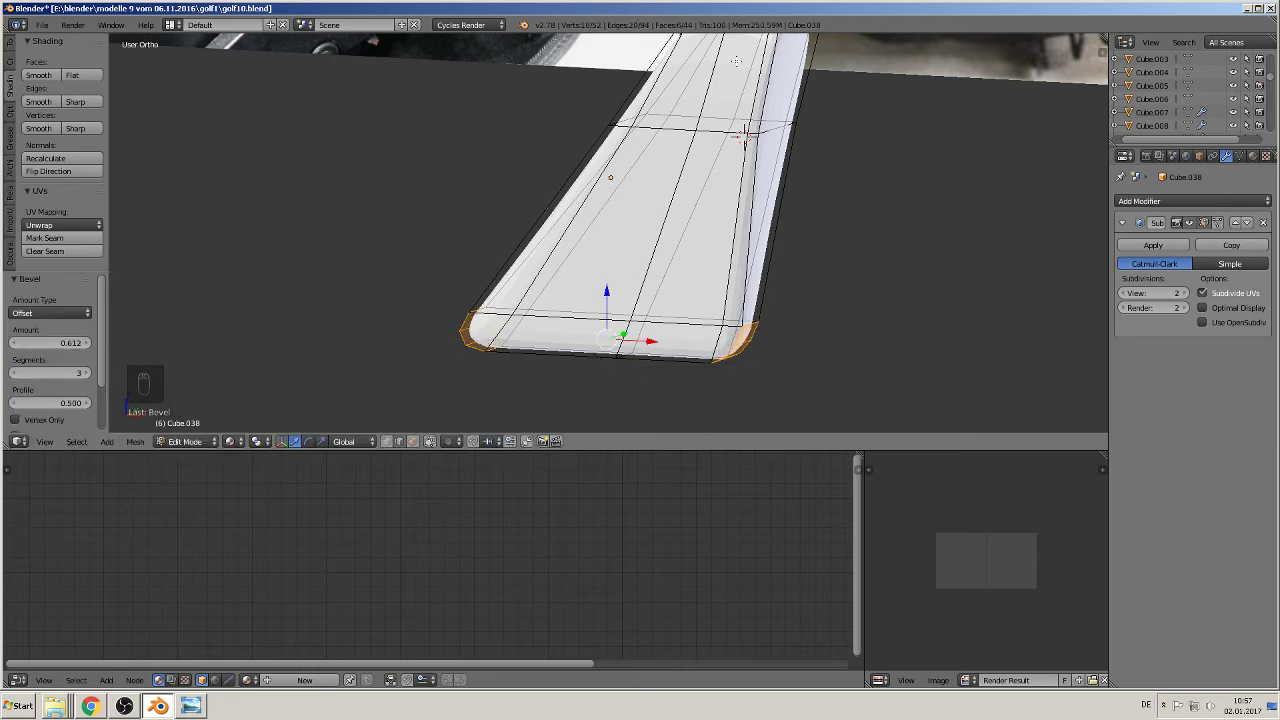
Step: View the piece edge-on and flatten the vertices of one broad face by scaling them to 0 along Y
{"action": "key", "text": "Tab"}
{"action": "middle_click_drag", "start_coordinate": [733, 60], "coordinate": [629, 218]}
{"action": "key", "text": "Tab"}
{"action": "key", "text": "Tab"}
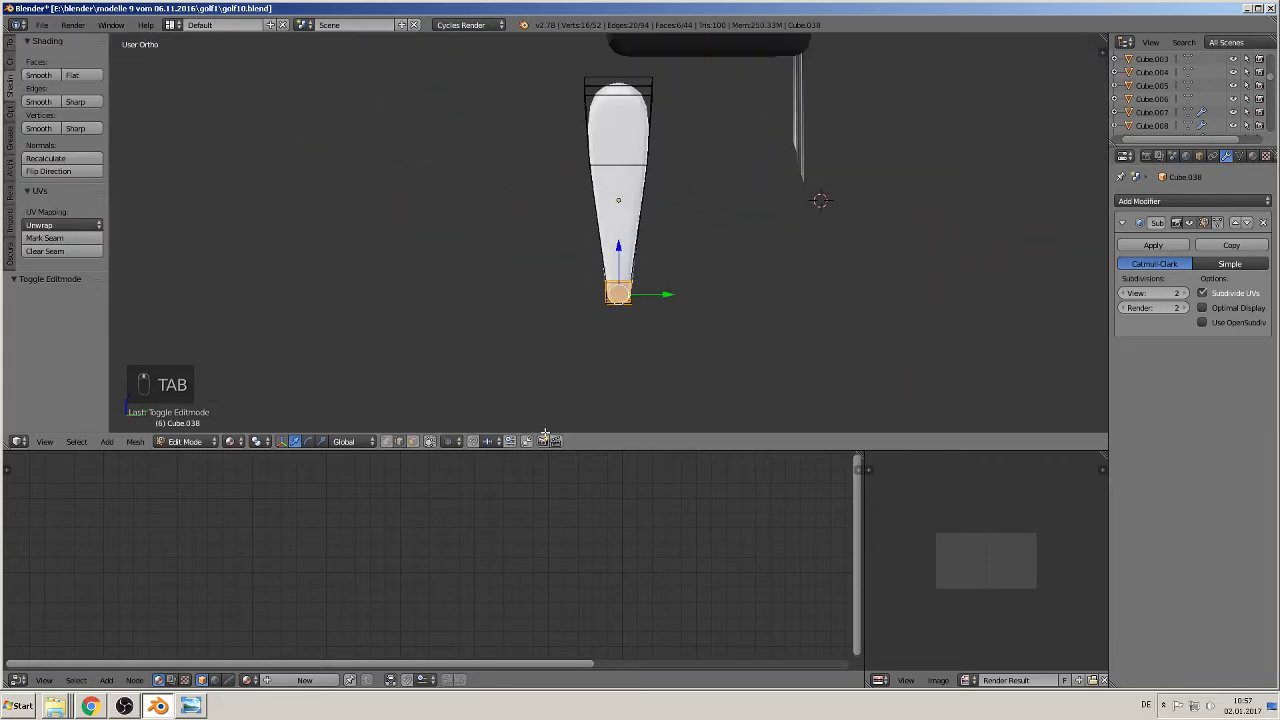
{"action": "key", "text": "a"}
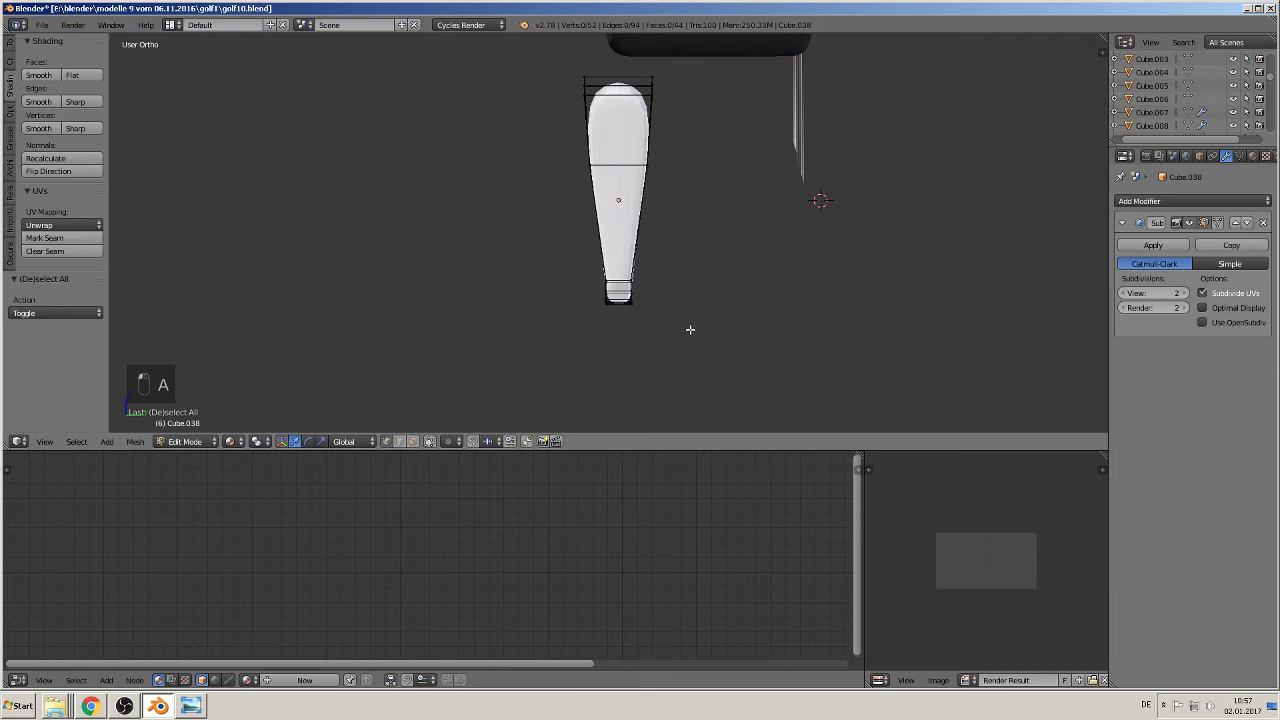
{"action": "key", "text": "b"}
{"action": "left_click_drag", "start_coordinate": [697, 337], "coordinate": [619, 58]}
{"action": "key", "text": "s"}
{"action": "key", "text": "y"}
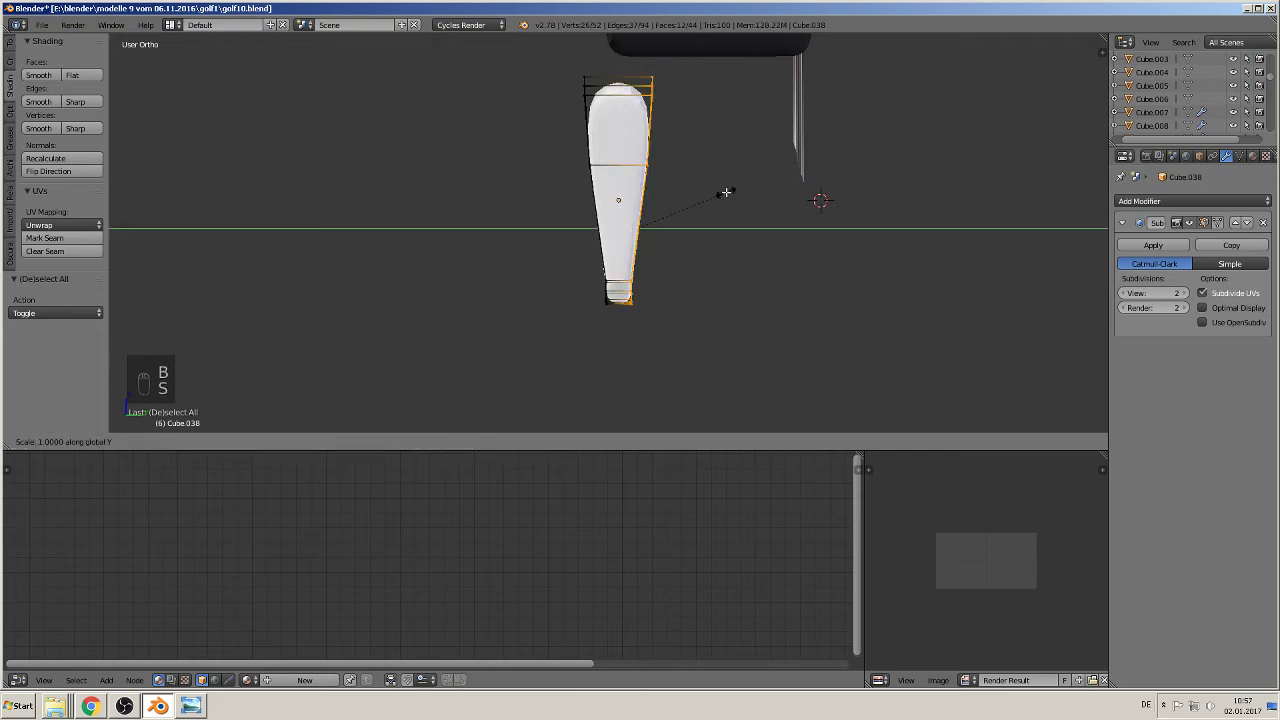
{"action": "key", "text": "0"}
{"action": "key", "text": "Return"}
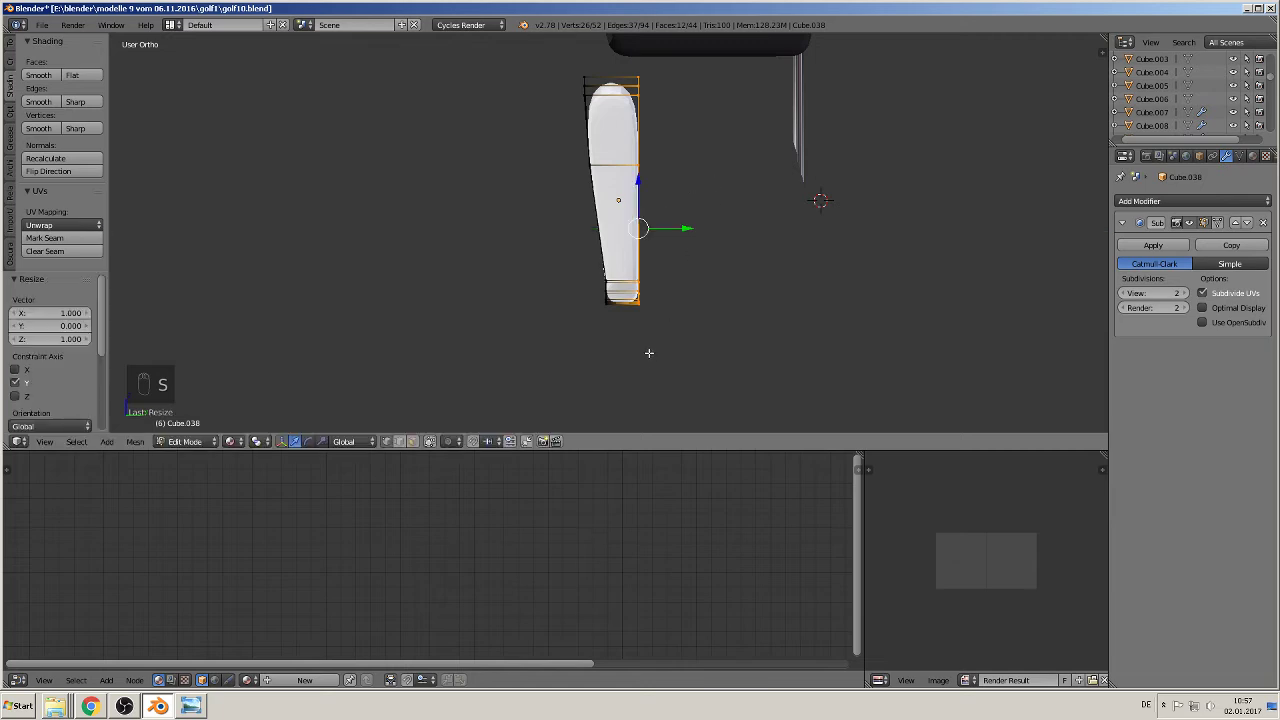
Step: Flatten the opposite broad face by scaling its vertices to 0 along Y, giving the piece even thickness
{"action": "key", "text": "a"}
{"action": "key", "text": "b"}
{"action": "left_click_drag", "start_coordinate": [627, 348], "coordinate": [528, 80]}
{"action": "key", "text": "s"}
{"action": "key", "text": "y"}
{"action": "key", "text": "0"}
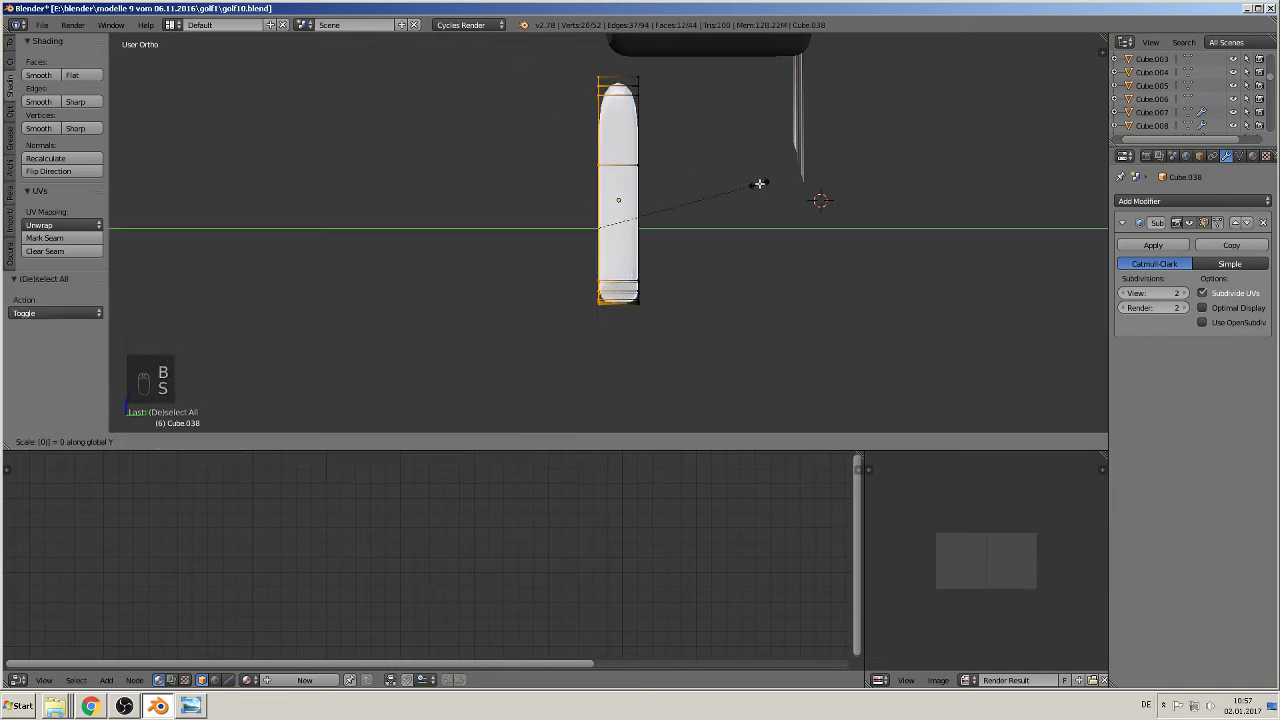
{"action": "key", "text": "Return"}
Step: Scale the whole wedge piece down to 0.726 in Object Mode
{"action": "key", "text": "Tab"}
{"action": "middle_click_drag", "start_coordinate": [718, 223], "coordinate": [792, 285]}
{"action": "key", "text": "s"}
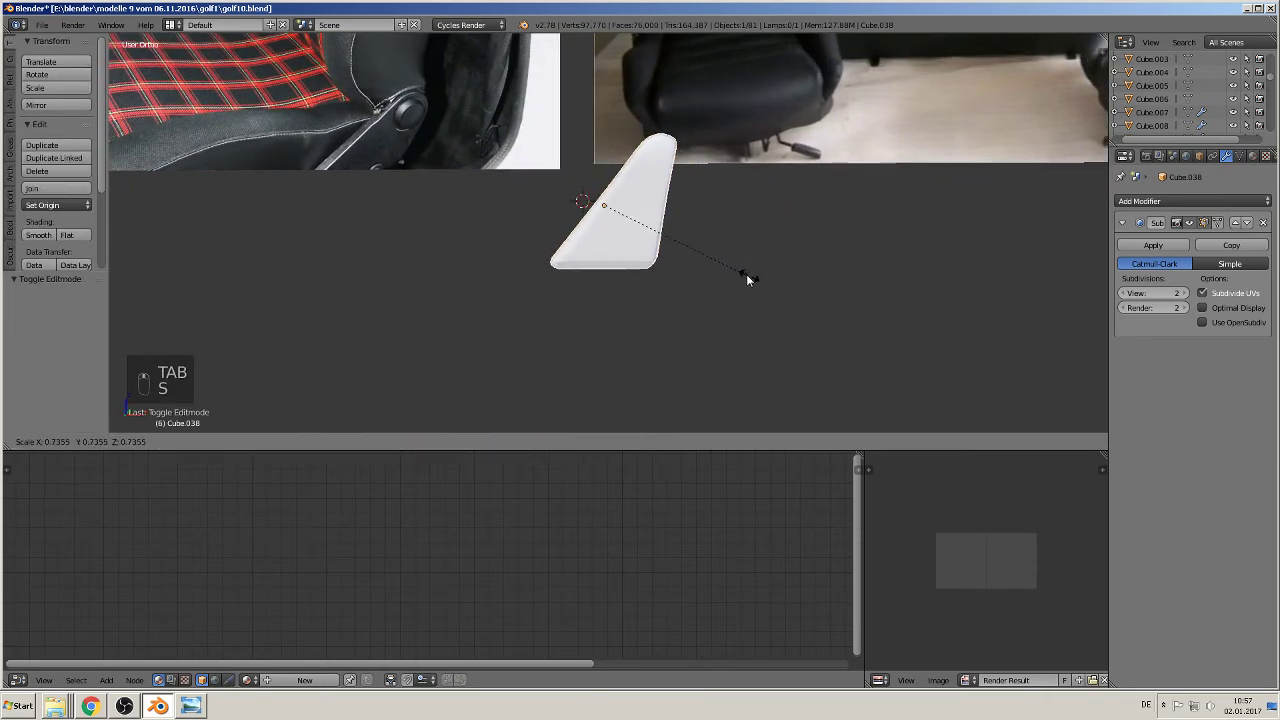
{"action": "left_click", "coordinate": [749, 274]}
{"action": "scroll", "coordinate": [730, 281], "scroll_direction": "down", "scroll_amount": 2}
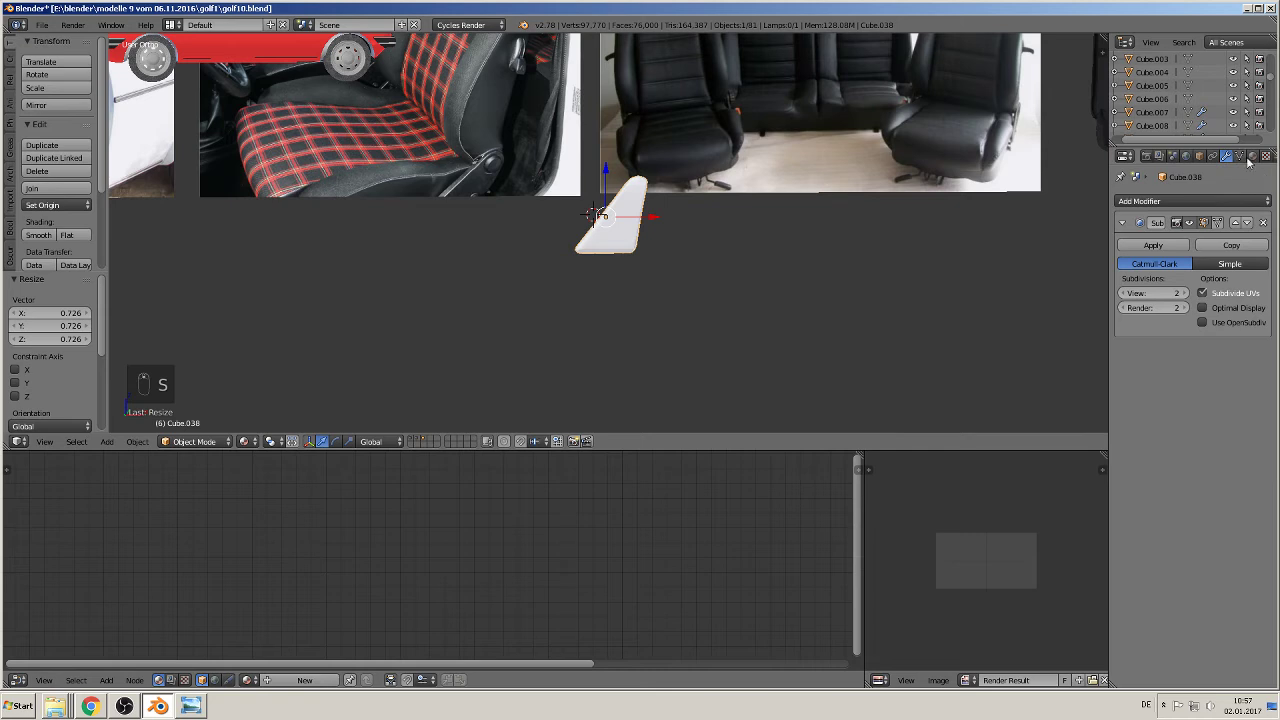
Step: Assign the existing black plastic material to the wedge piece
{"action": "left_click", "coordinate": [1253, 156]}
{"action": "left_click", "coordinate": [1122, 244]}
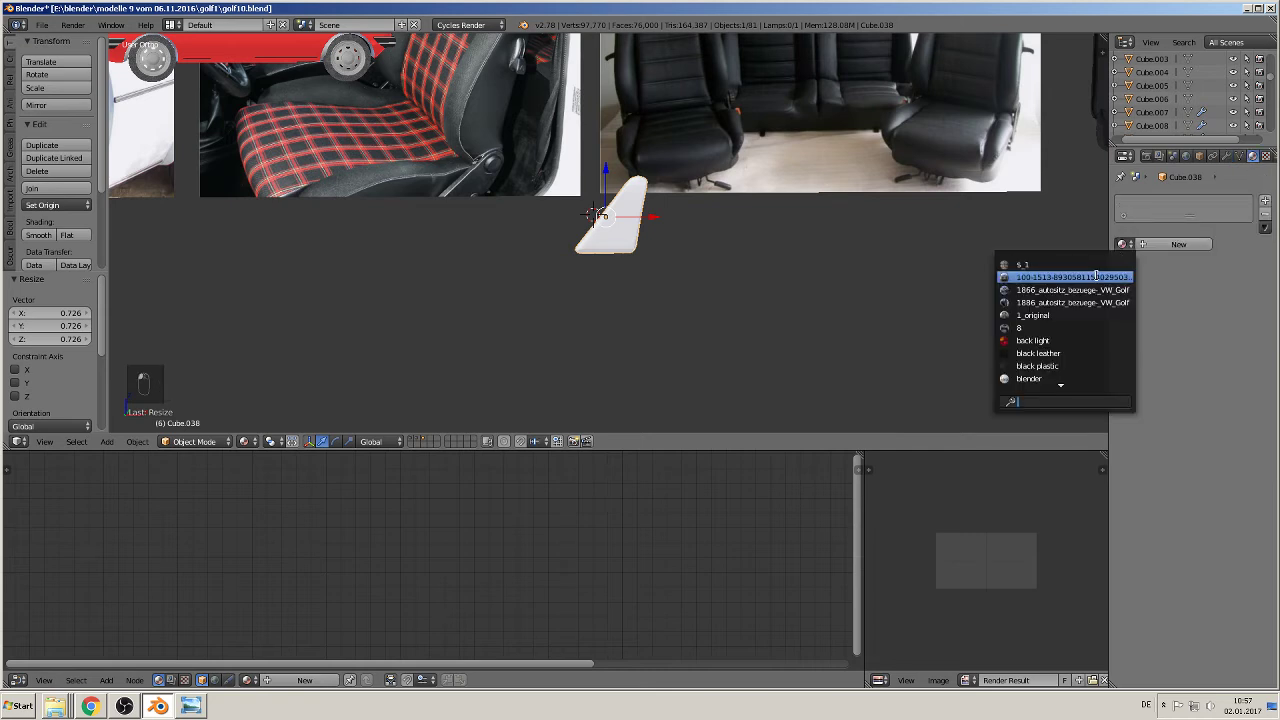
{"action": "type", "text": "bl"}
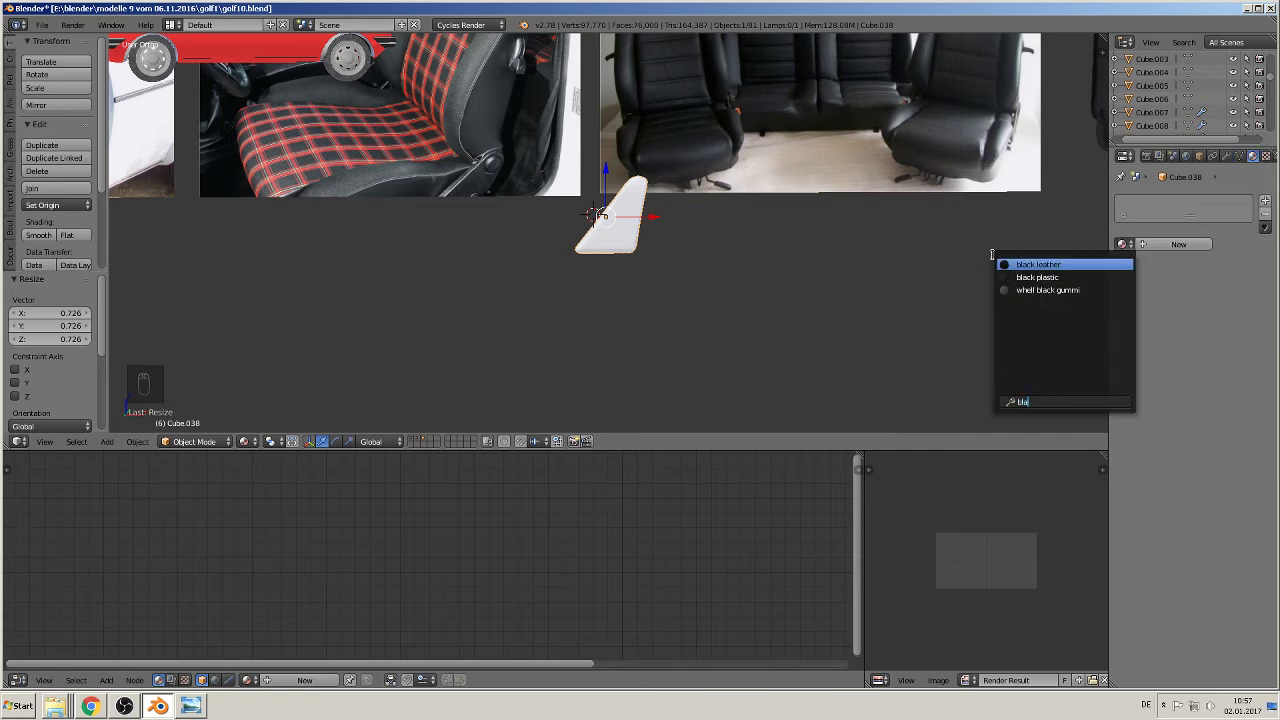
{"action": "type", "text": "a"}
{"action": "left_click", "coordinate": [1040, 277]}
Step: Move the wedge along X to the seat model, raise it 0.899 along Z and shift it 1.668 along Y
{"action": "scroll", "coordinate": [932, 305], "scroll_direction": "down", "scroll_amount": 4}
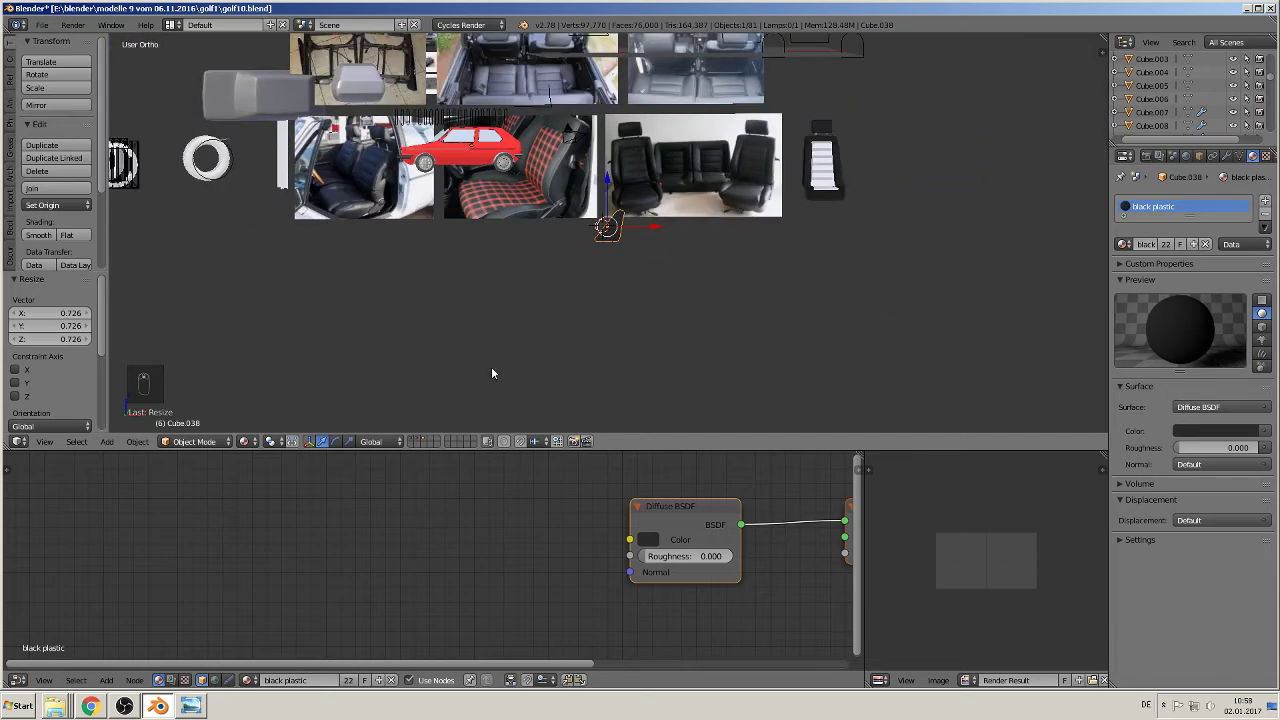
{"action": "key", "text": "g"}
{"action": "key", "text": "x"}
{"action": "left_click", "coordinate": [868, 270]}
{"action": "middle_click_drag", "start_coordinate": [868, 274], "coordinate": [479, 377], "text": "shift"}
{"action": "key", "text": "g"}
{"action": "key", "text": "y"}
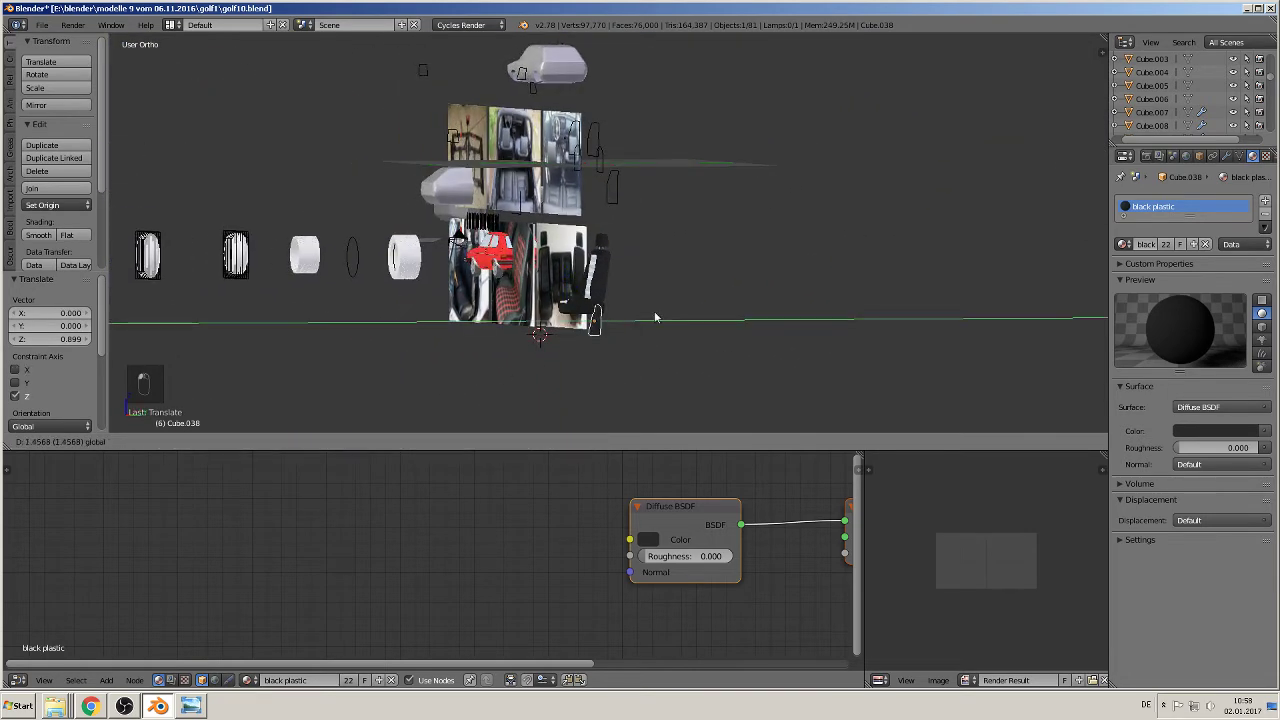
{"action": "left_click", "coordinate": [658, 318]}
Step: Rotate the wedge 90° about Z and move it 0.898 along X and 1.165 along Z beside the seat
{"action": "key", "text": "r"}
{"action": "key", "text": "z"}
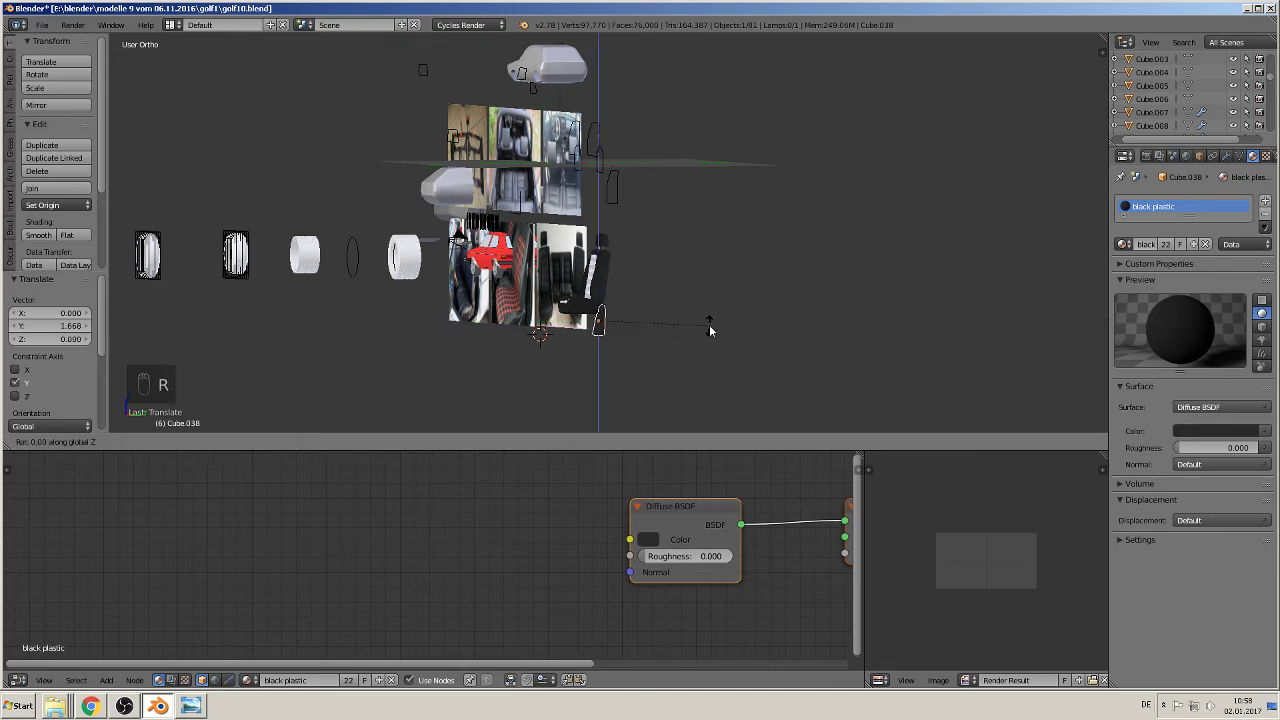
{"action": "key", "text": "Return"}
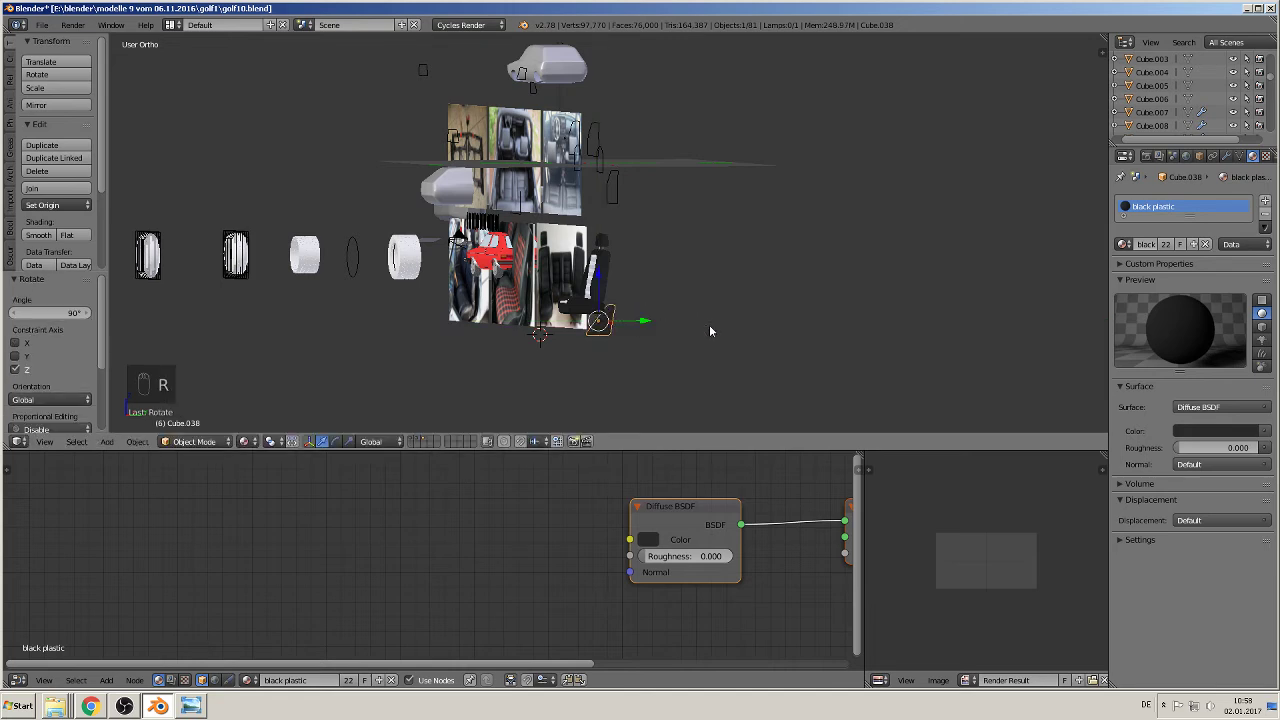
{"action": "key", "text": "KP_1"}
{"action": "left_click_drag", "start_coordinate": [650, 322], "coordinate": [668, 322]}
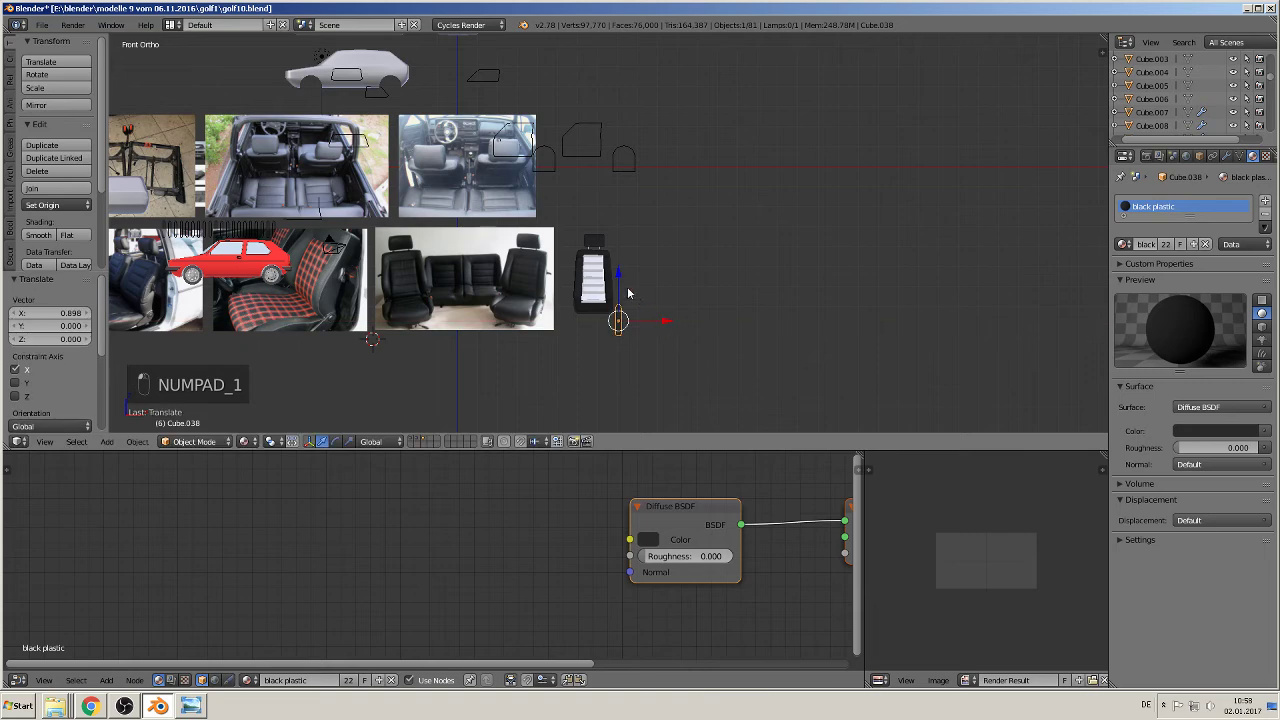
{"action": "left_click_drag", "start_coordinate": [620, 279], "coordinate": [619, 255]}
Step: Scale the wedge down uniformly and move it -0.263 along Y beside the seat cushion
{"action": "key", "text": "KP_Decimal"}
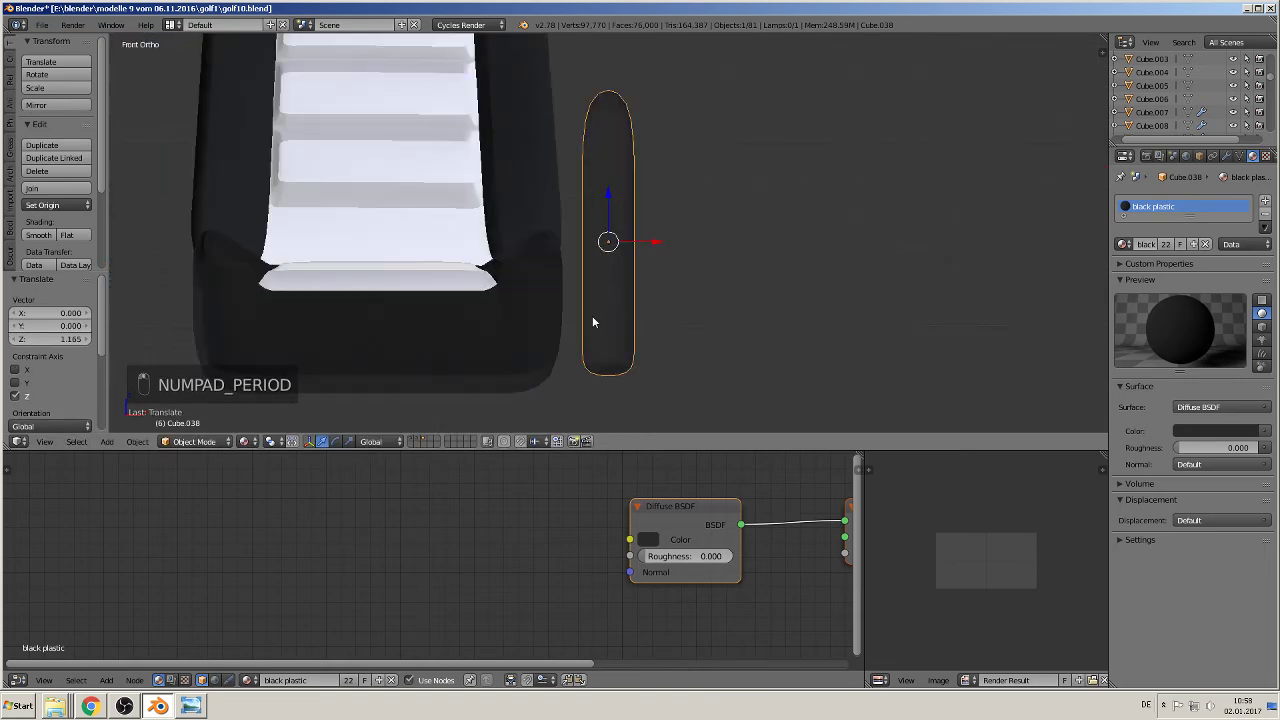
{"action": "middle_click_drag", "start_coordinate": [592, 315], "coordinate": [592, 228]}
{"action": "key", "text": "s"}
{"action": "left_click", "coordinate": [634, 324]}
{"action": "left_click_drag", "start_coordinate": [592, 228], "coordinate": [586, 295]}
Step: Reshape the wedge by scaling it 1.676 along Y, 0.775 along Z and 0.701 along Y
{"action": "middle_click_drag", "start_coordinate": [586, 295], "coordinate": [660, 307]}
{"action": "key", "text": "s"}
{"action": "key", "text": "y"}
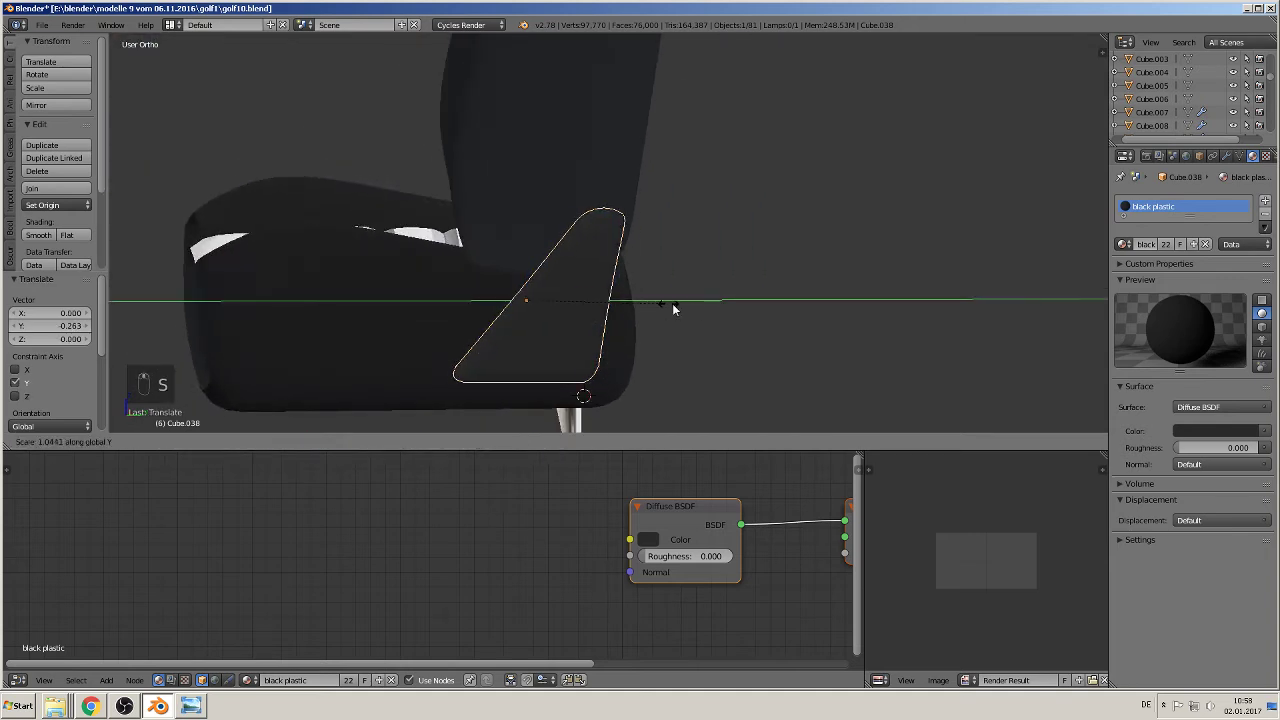
{"action": "left_click", "coordinate": [750, 330]}
{"action": "key", "text": "s"}
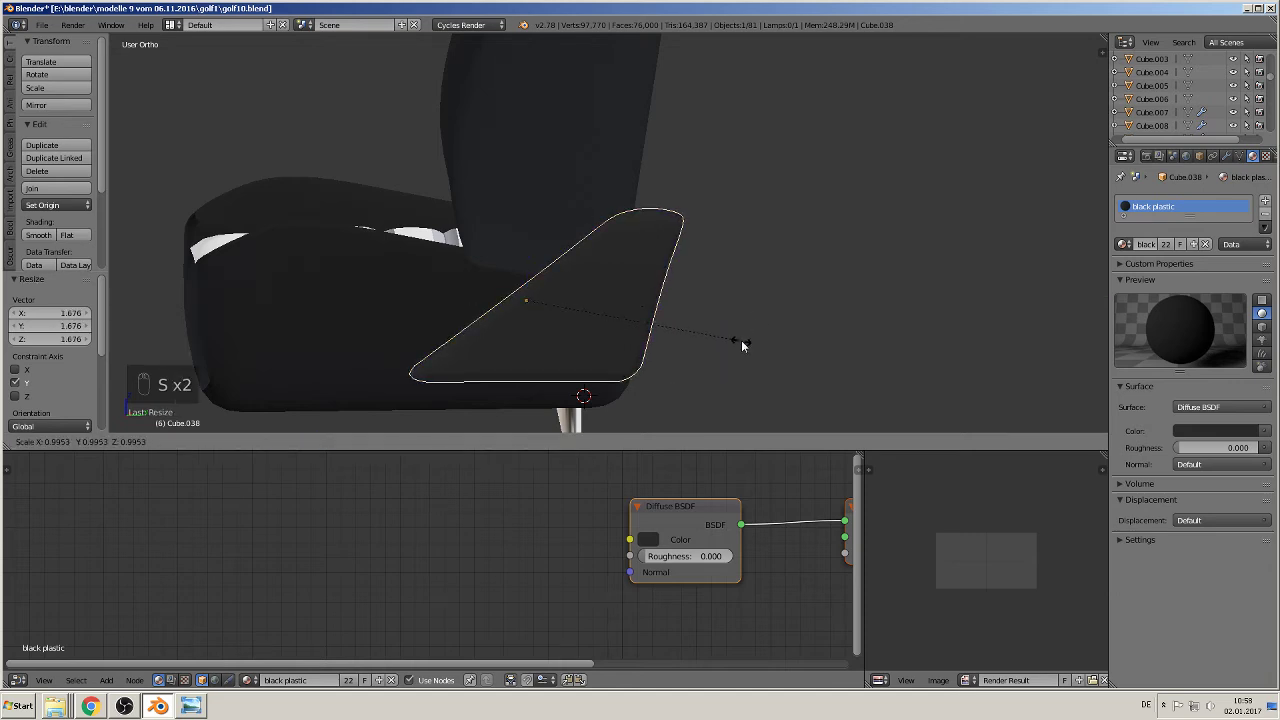
{"action": "key", "text": "z"}
{"action": "left_click", "coordinate": [697, 322]}
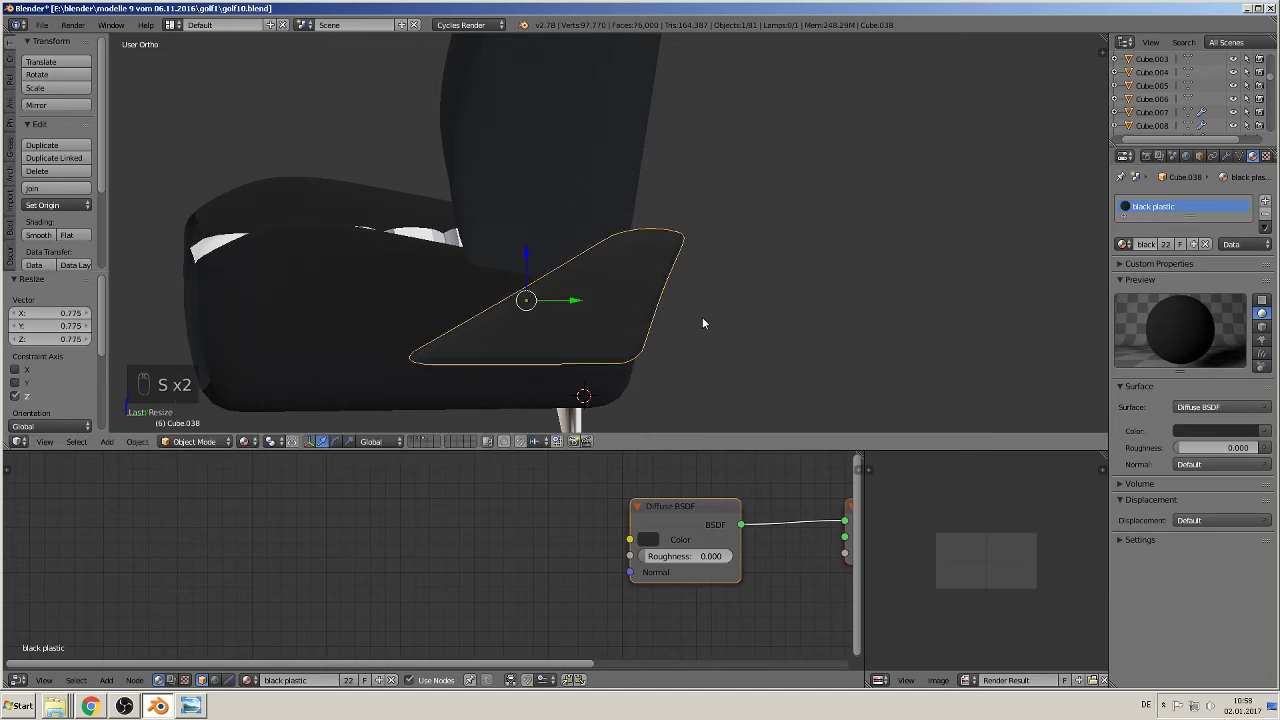
{"action": "key", "text": "s"}
{"action": "key", "text": "y"}
{"action": "left_click", "coordinate": [650, 303]}
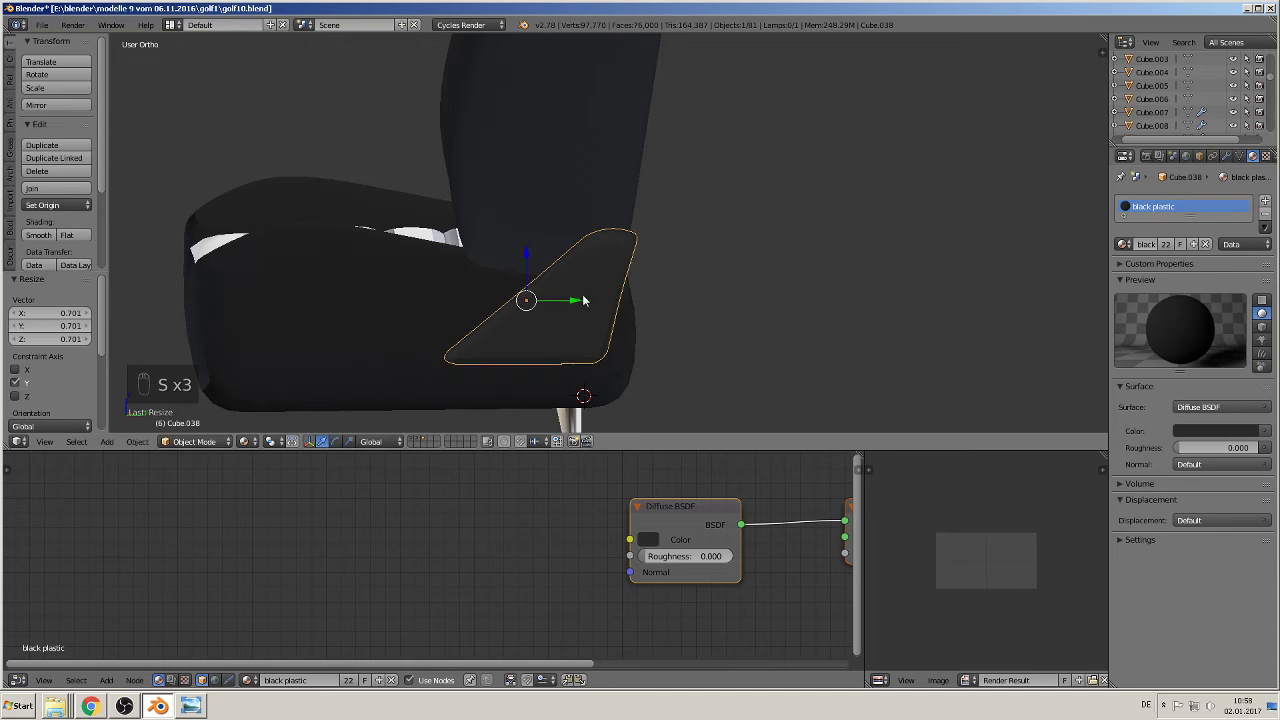
Step: Move the wedge -0.204 along Y and -0.230 along X against the seat's side
{"action": "left_click_drag", "start_coordinate": [586, 302], "coordinate": [548, 307]}
{"action": "middle_click_drag", "start_coordinate": [548, 307], "coordinate": [652, 330]}
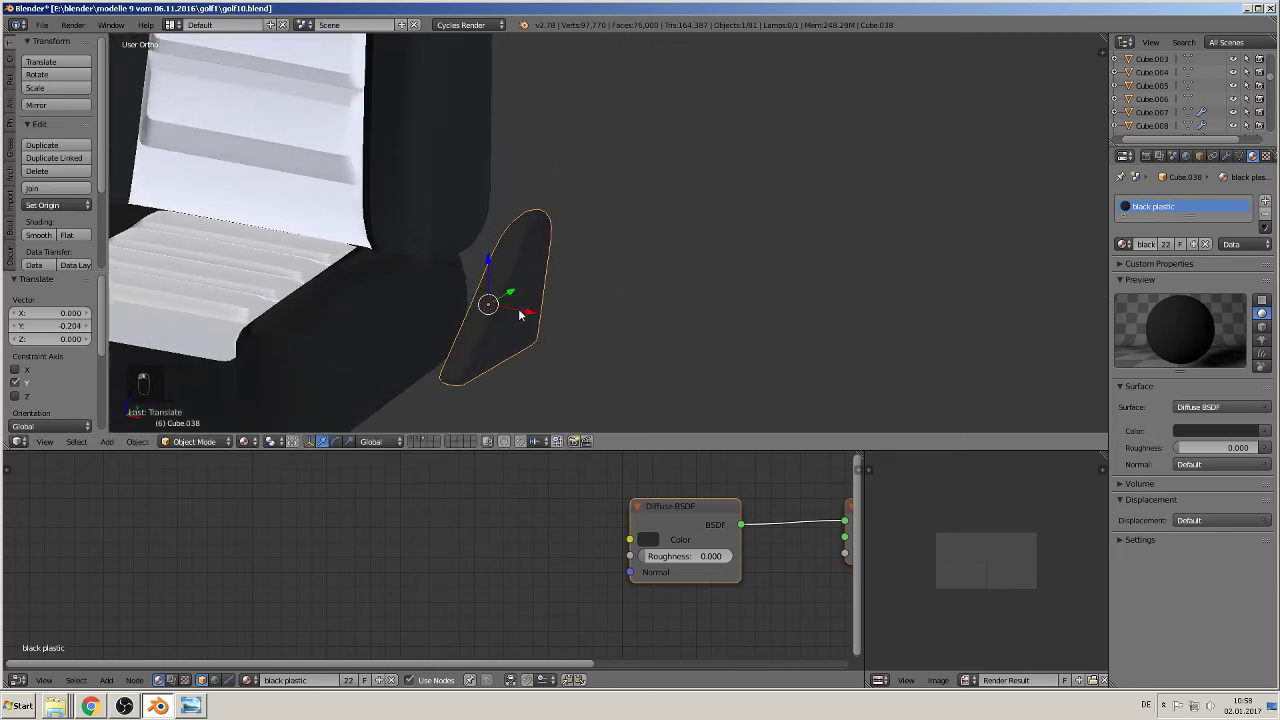
{"action": "left_click_drag", "start_coordinate": [529, 312], "coordinate": [476, 311]}
Step: Thin the wedge by scaling it to 0.616 along X
{"action": "middle_click_drag", "start_coordinate": [476, 311], "coordinate": [524, 319]}
{"action": "key", "text": "s"}
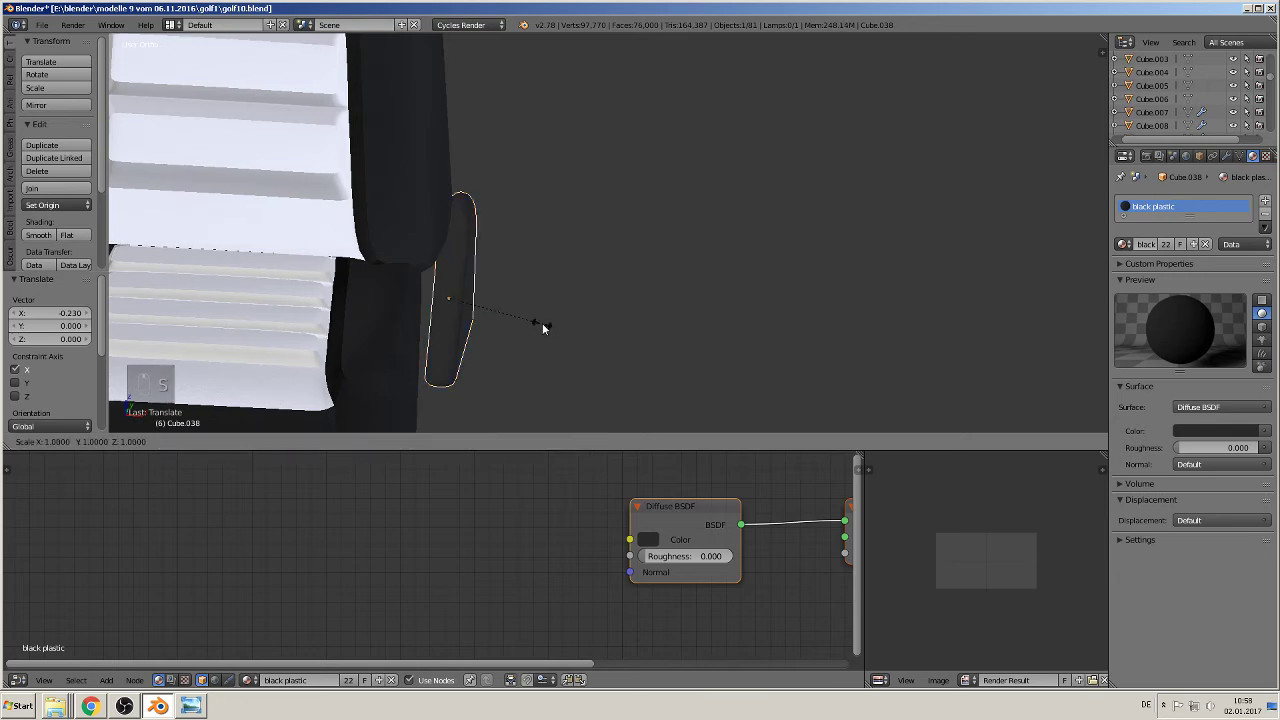
{"action": "key", "text": "x"}
{"action": "left_click", "coordinate": [507, 303]}
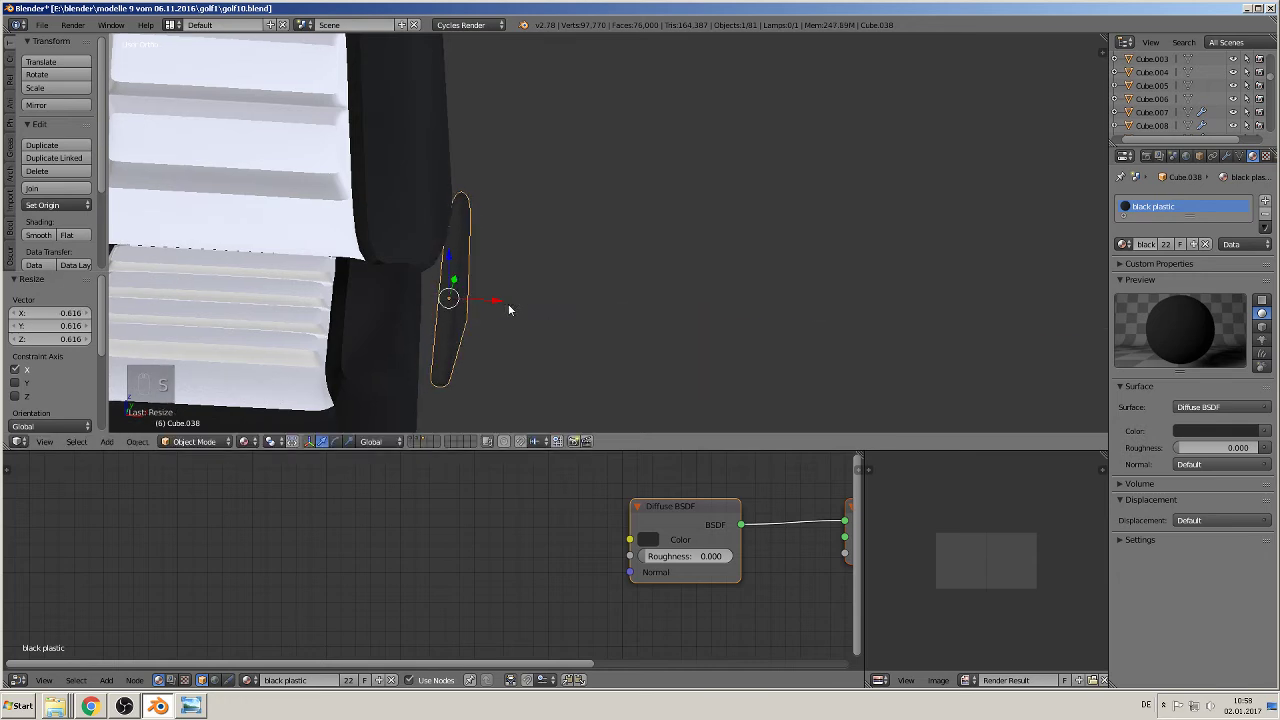
Step: Select the seat cushion and move it -0.142 along Y
{"action": "middle_click_drag", "start_coordinate": [508, 303], "coordinate": [470, 268]}
{"action": "right_click", "coordinate": [444, 308]}
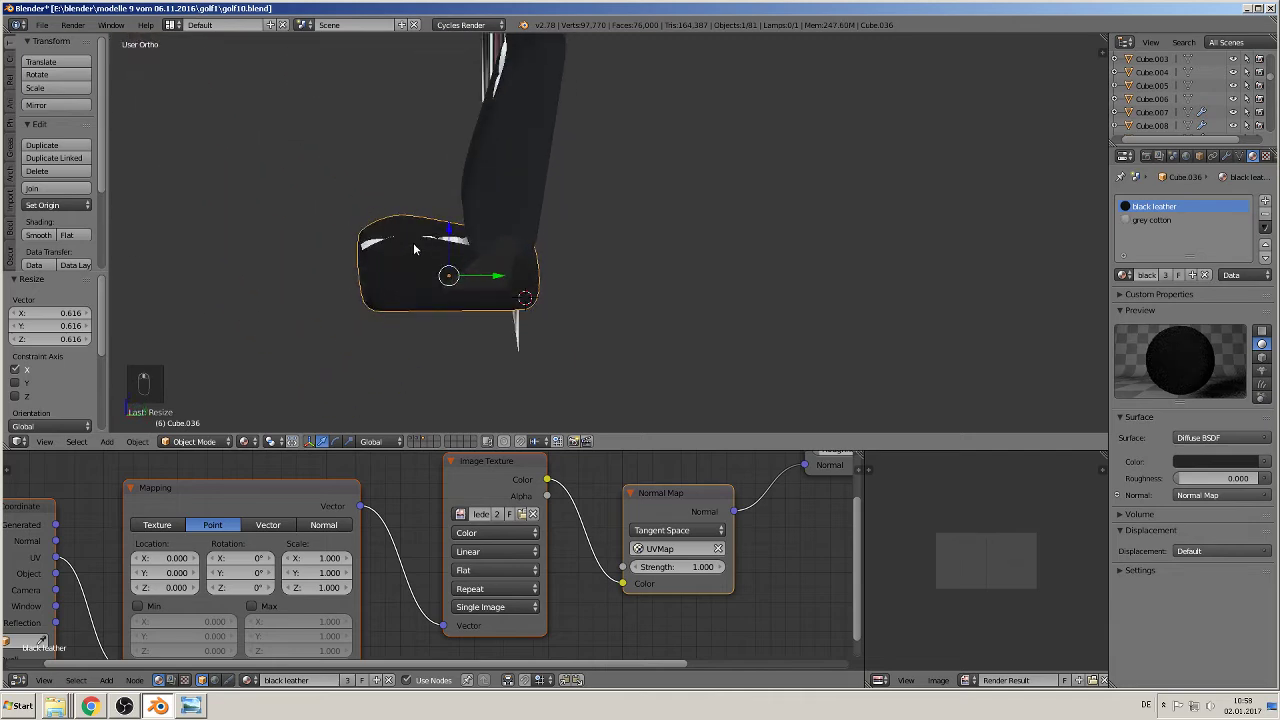
{"action": "key", "text": "g"}
{"action": "key", "text": "y"}
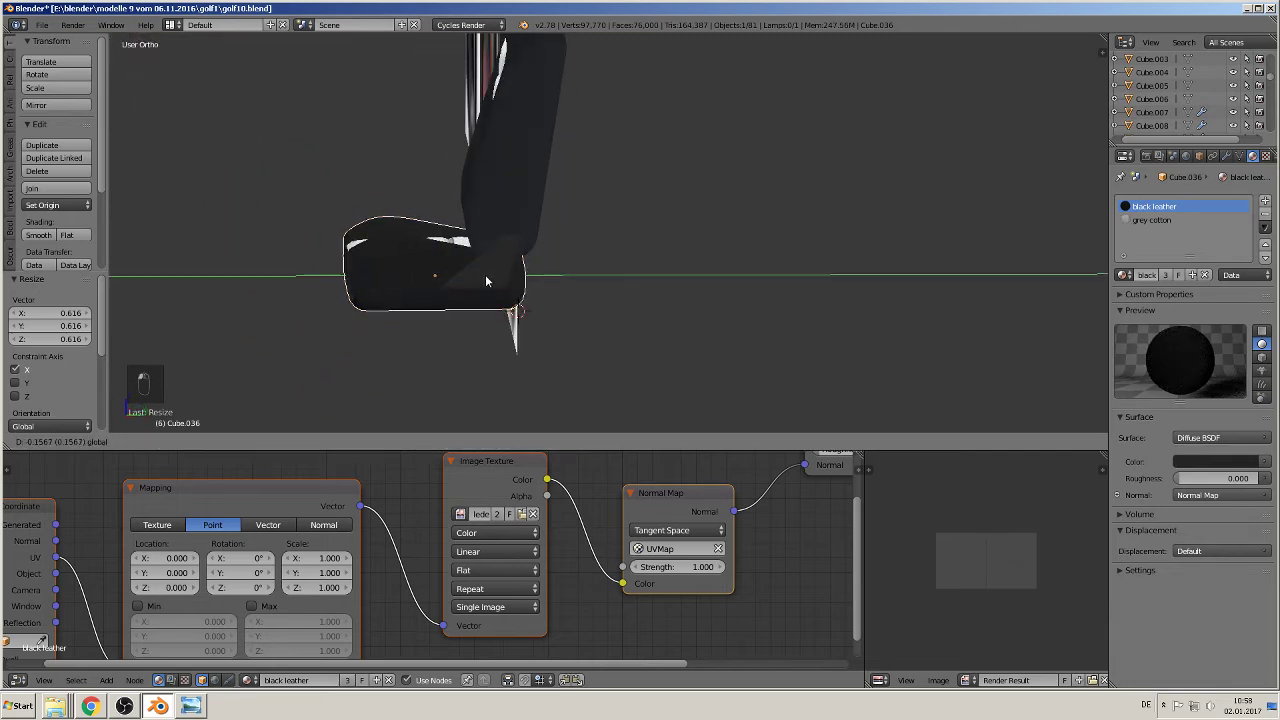
{"action": "left_click", "coordinate": [485, 274]}
Step: Select the wedge and nudge it slightly along X to fit the seat's side
{"action": "middle_click_drag", "start_coordinate": [485, 274], "coordinate": [435, 270]}
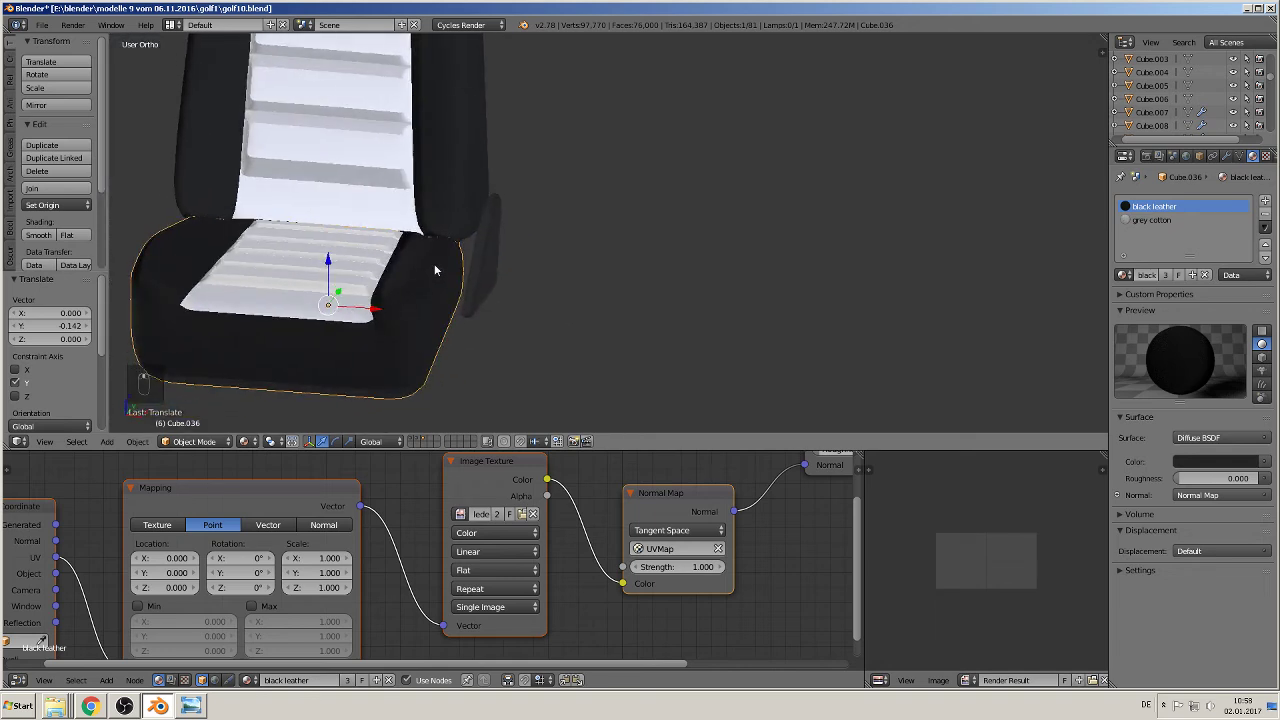
{"action": "right_click", "coordinate": [497, 232]}
{"action": "key", "text": "g"}
{"action": "key", "text": "x"}
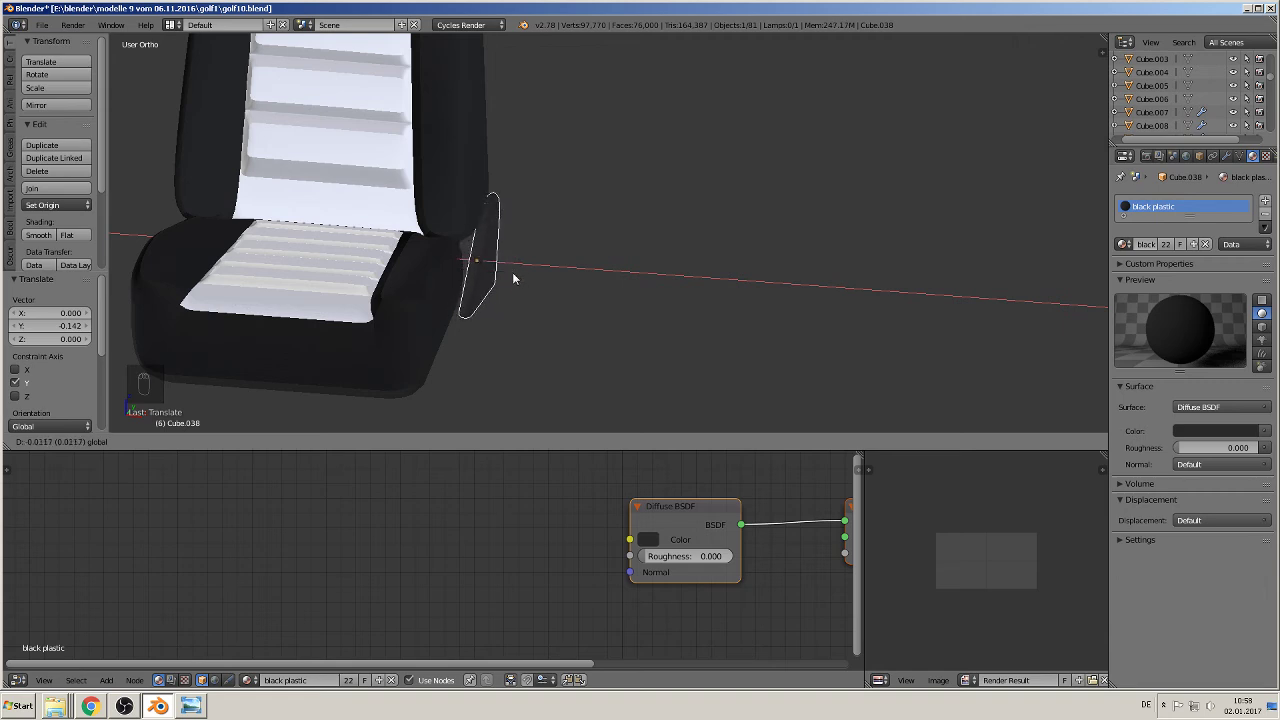
{"action": "left_click", "coordinate": [513, 278]}
Step: Try adding a single centred loop cut to the wedge's mesh in Edit Mode
{"action": "scroll", "coordinate": [523, 265], "scroll_direction": "up", "scroll_amount": 4}
{"action": "middle_click_drag", "start_coordinate": [523, 265], "coordinate": [632, 222]}
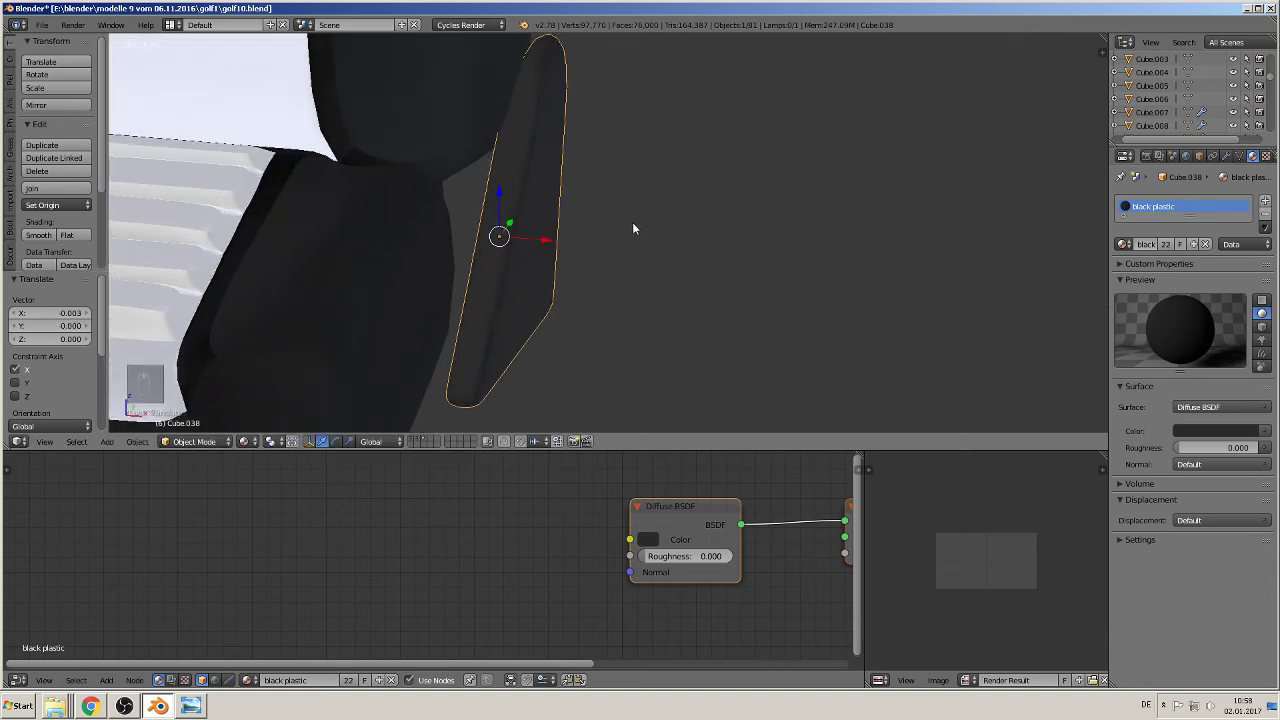
{"action": "key", "text": "Tab"}
{"action": "key", "text": "ctrl+r"}
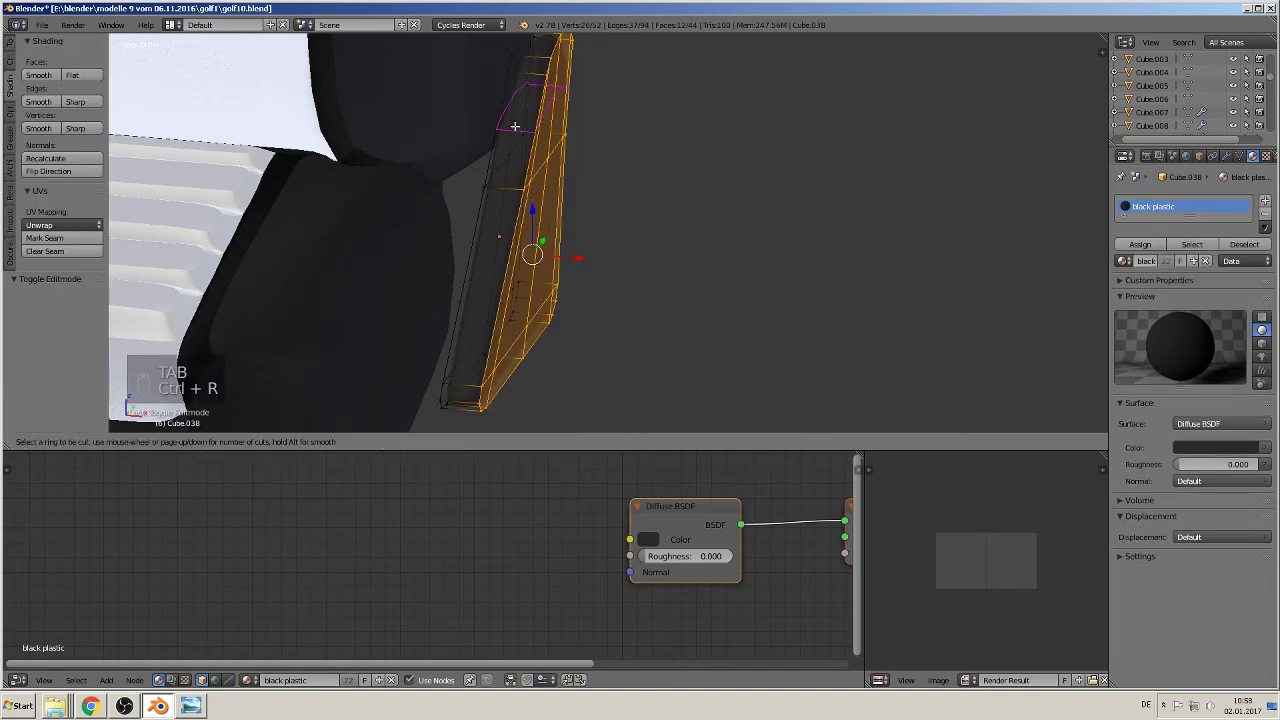
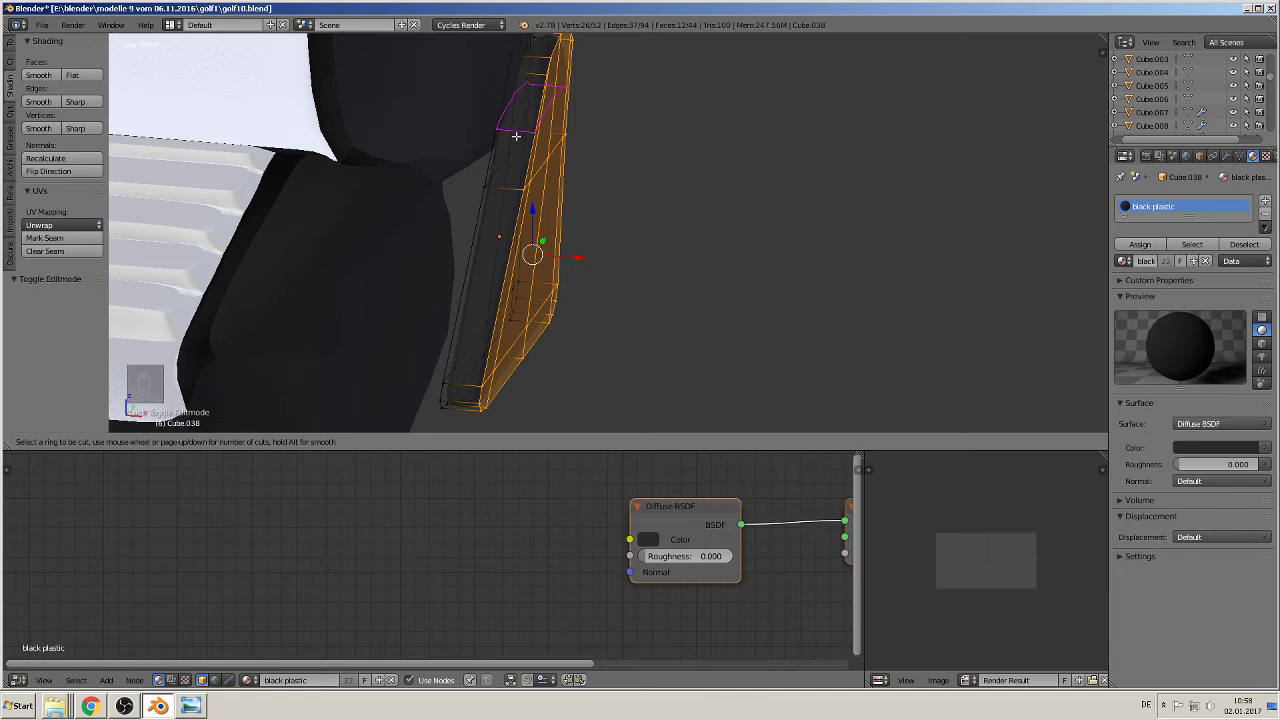
{"action": "left_click", "coordinate": [465, 385]}
{"action": "right_click", "coordinate": [465, 385]}
Step: Try shifting the wedge's inner edge loop along X toward the cushion and check the shape in Object Mode
{"action": "right_click", "coordinate": [450, 316], "text": "alt"}
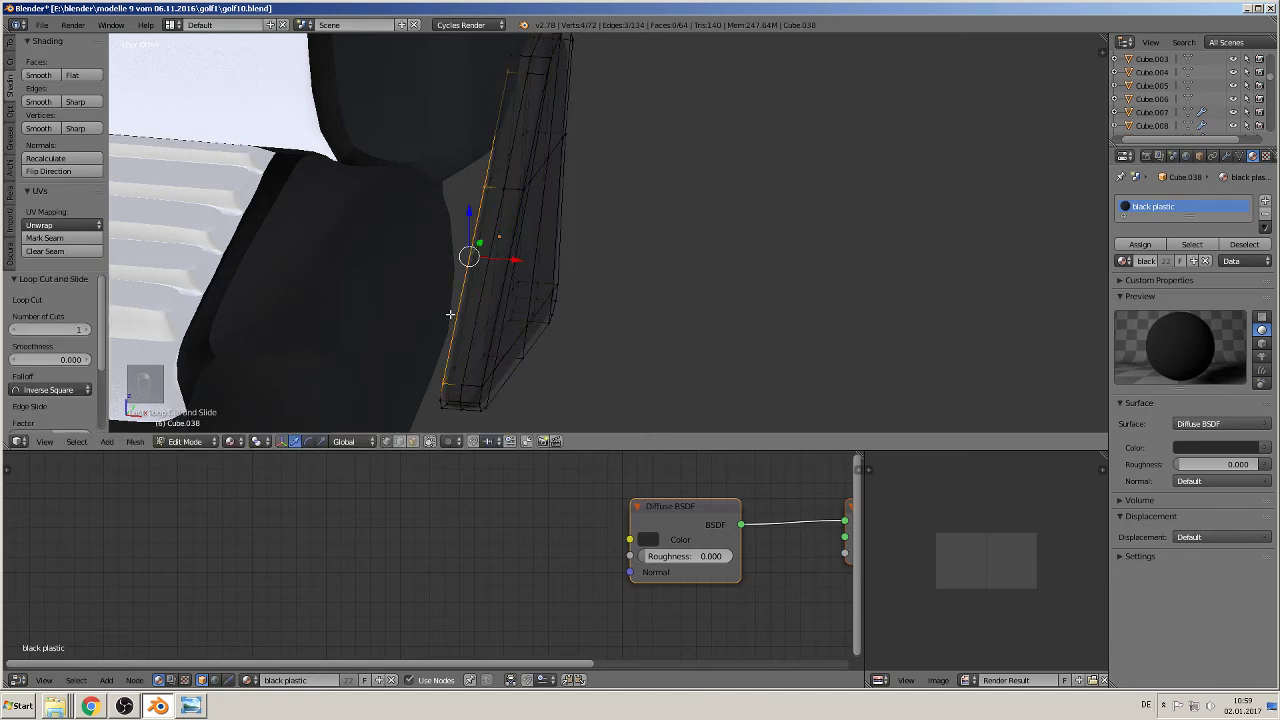
{"action": "scroll", "coordinate": [450, 315], "scroll_direction": "down", "scroll_amount": 4}
{"action": "left_click_drag", "start_coordinate": [588, 252], "coordinate": [545, 250]}
{"action": "key", "text": "Tab"}
{"action": "mouse_move", "coordinate": [539, 258]}
{"action": "middle_mouse_down"}
{"action": "mouse_move", "coordinate": [526, 253]}
{"action": "mouse_move", "coordinate": [560, 269]}
{"action": "mouse_move", "coordinate": [533, 248]}
{"action": "mouse_move", "coordinate": [455, 235]}
{"action": "mouse_move", "coordinate": [575, 237]}
{"action": "mouse_move", "coordinate": [513, 232]}
{"action": "mouse_move", "coordinate": [528, 236]}
{"action": "middle_mouse_up"}
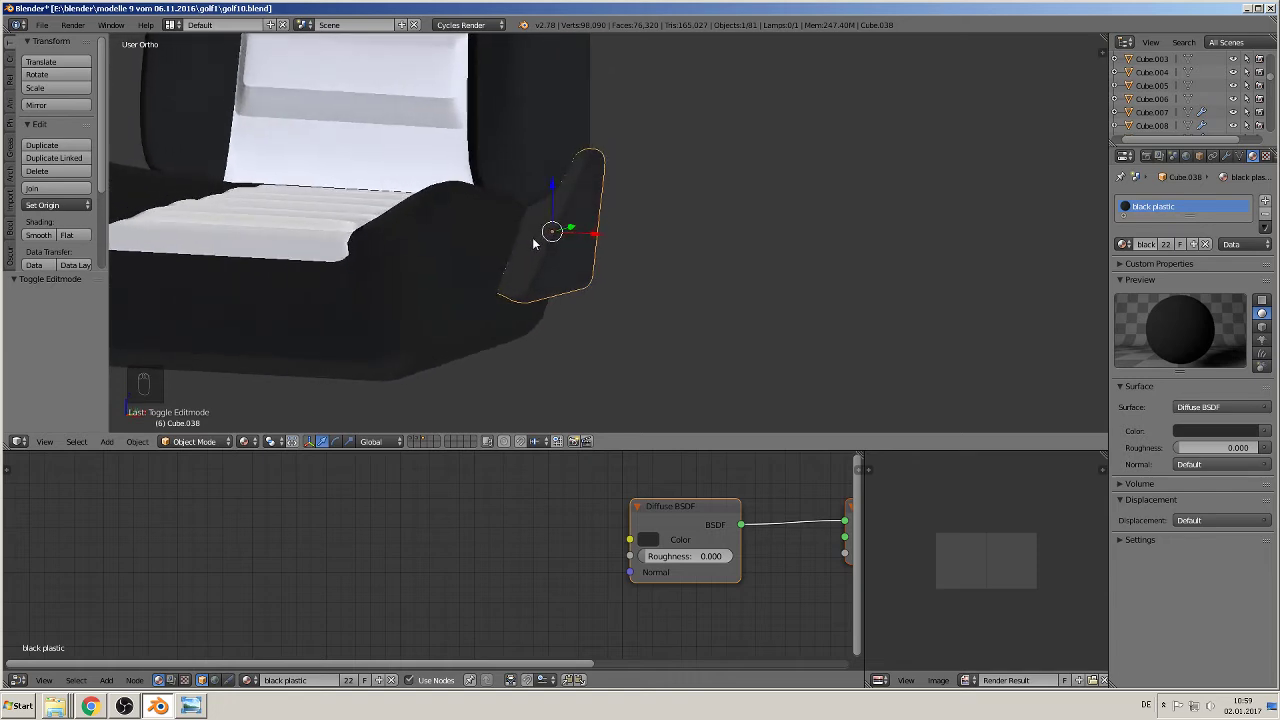
Step: Undo the loop cut and the edge shift on the wedge, ending in Object Mode
{"action": "key", "text": "ctrl+z"}
{"action": "middle_click_drag", "start_coordinate": [600, 259], "coordinate": [567, 298]}
{"action": "key", "text": "Tab"}
{"action": "key", "text": "Tab"}
Step: Duplicate the wedge and move the copy -2.046 along X to the seat's opposite side
{"action": "scroll", "coordinate": [436, 269], "scroll_direction": "down", "scroll_amount": 3}
{"action": "middle_click_drag", "start_coordinate": [632, 245], "coordinate": [705, 227]}
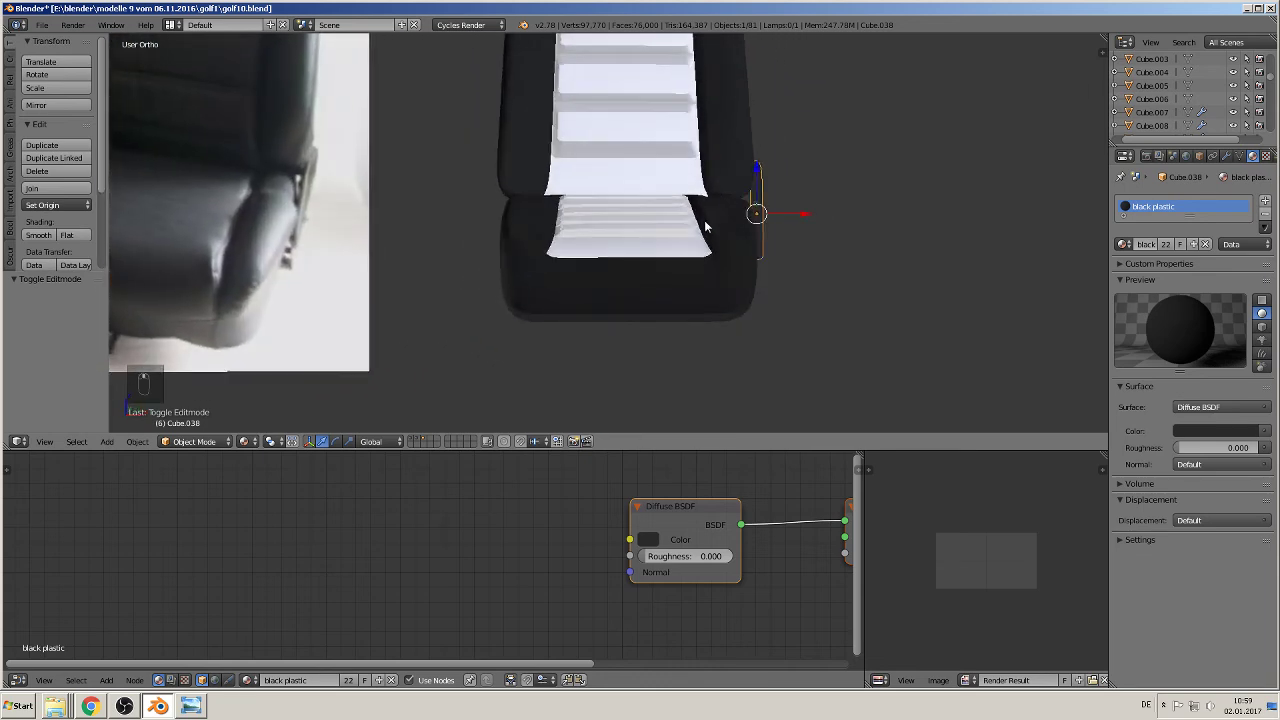
{"action": "key", "text": "shift+d"}
{"action": "key", "text": "x"}
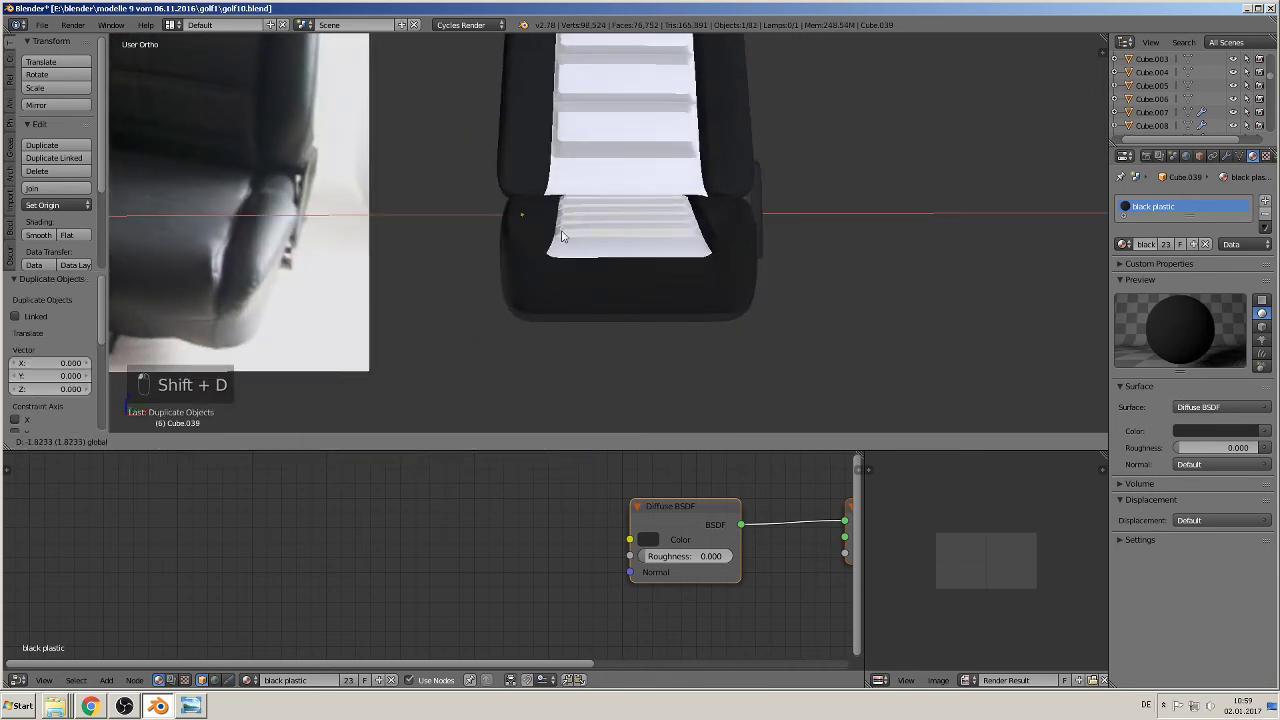
{"action": "left_click", "coordinate": [538, 230]}
Step: Deselect everything and examine the seat with its side wedges against the reference photos
{"action": "middle_click_drag", "start_coordinate": [538, 230], "coordinate": [546, 326]}
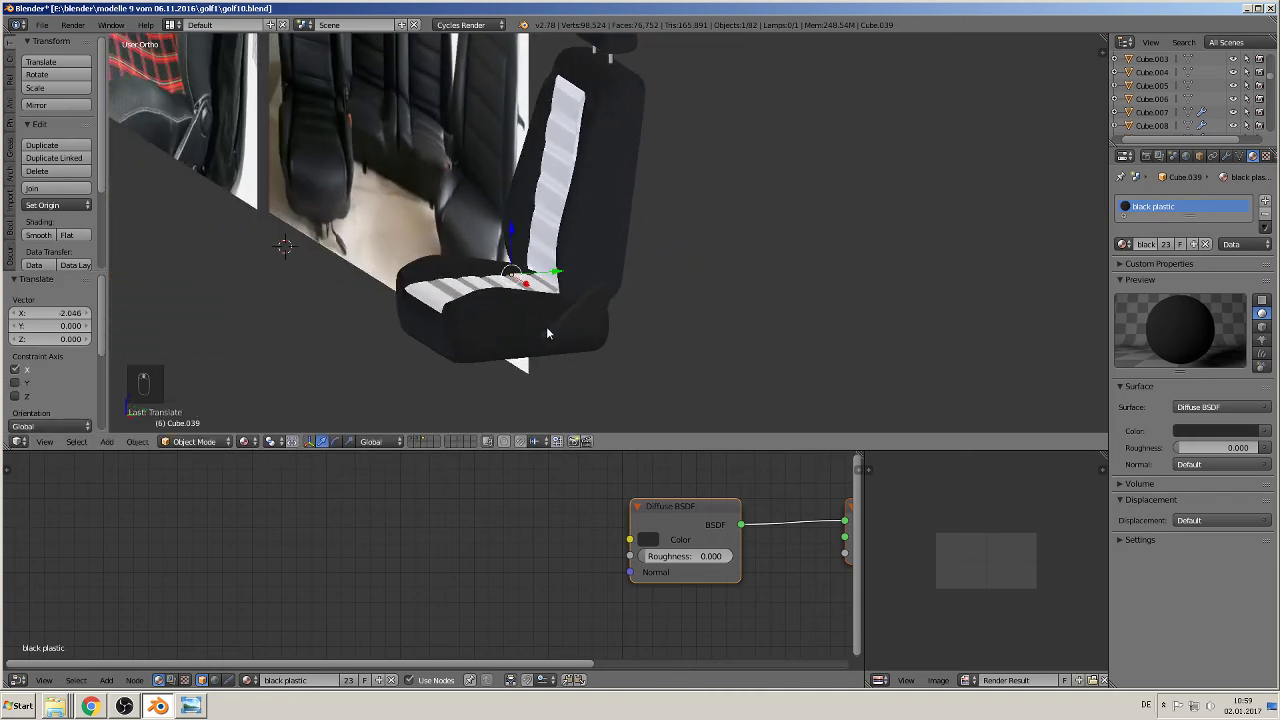
{"action": "key", "text": "a"}
{"action": "scroll", "coordinate": [565, 324], "scroll_direction": "up", "scroll_amount": 6}
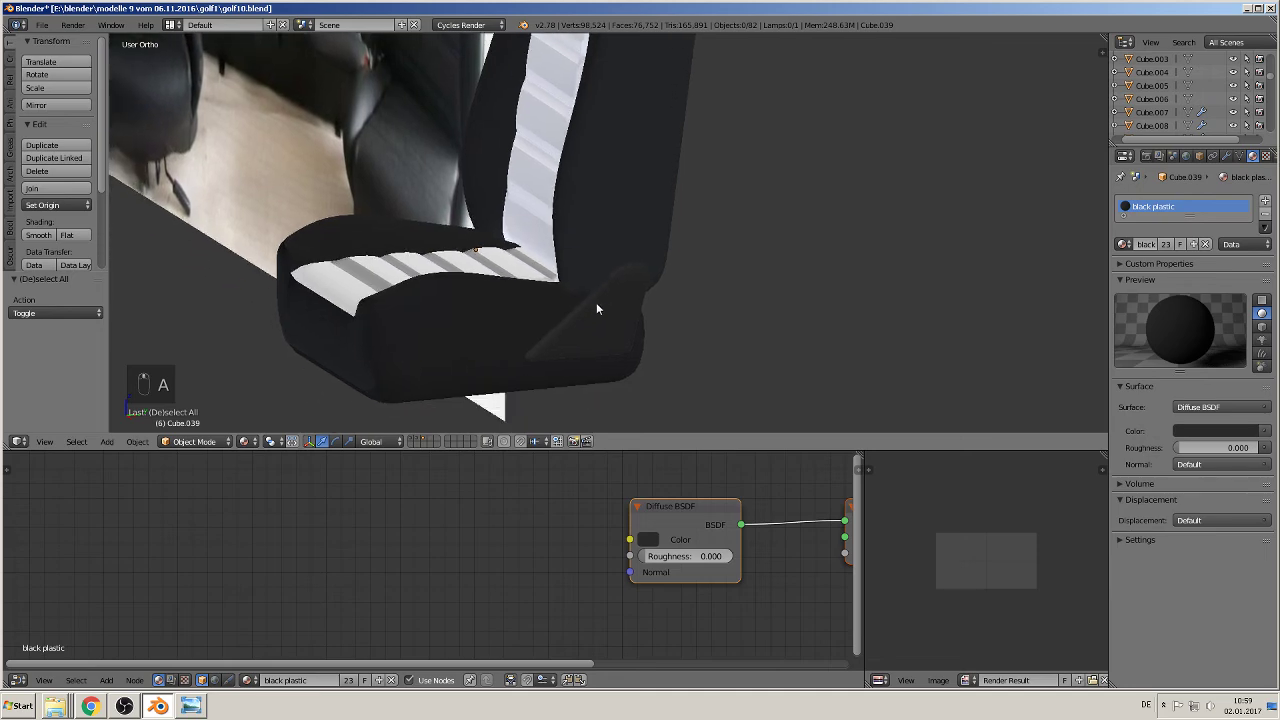
{"action": "middle_click_drag", "start_coordinate": [562, 290], "coordinate": [570, 300]}
{"action": "scroll", "coordinate": [490, 280], "scroll_direction": "down", "scroll_amount": 2}
{"action": "middle_click_drag", "start_coordinate": [425, 248], "coordinate": [850, 354], "text": "shift"}
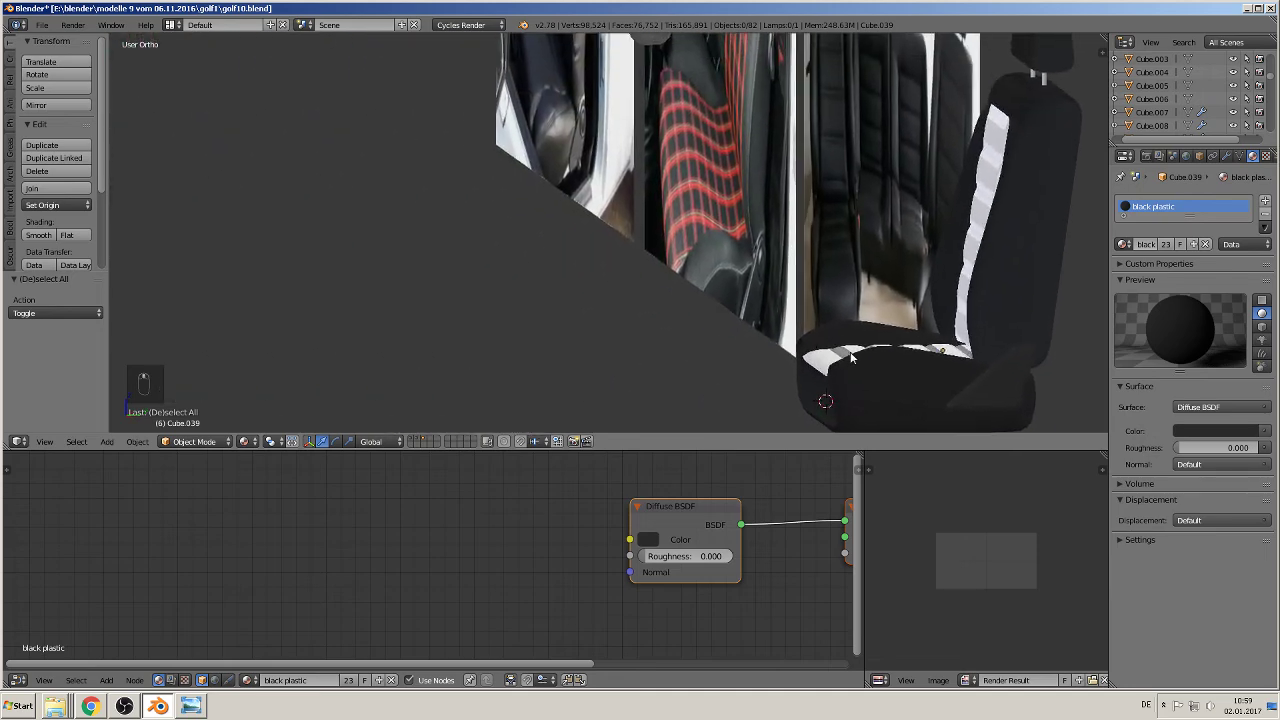
{"action": "scroll", "coordinate": [647, 277], "scroll_direction": "down", "scroll_amount": 3}
{"action": "middle_click_drag", "start_coordinate": [647, 276], "coordinate": [375, 297]}
{"action": "scroll", "coordinate": [533, 285], "scroll_direction": "down", "scroll_amount": 3}
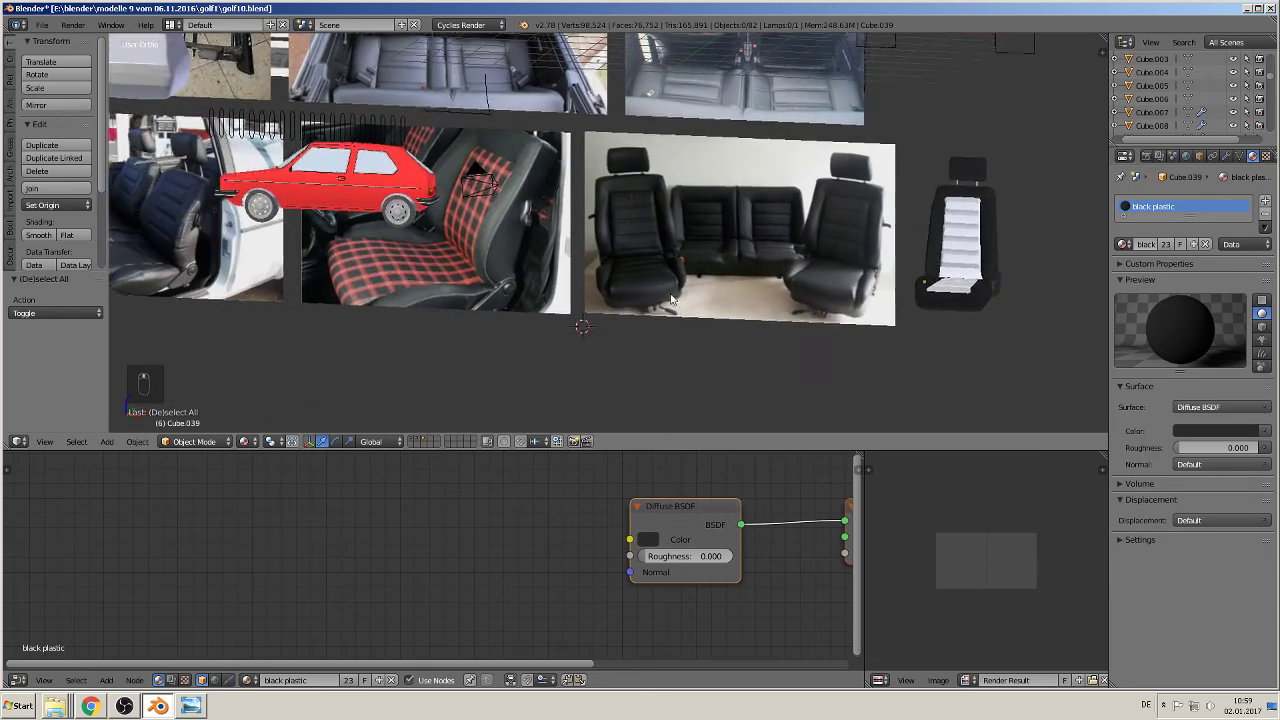
Step: Add a cube beside the red seat belt buckles in the seat frame reference photo
{"action": "middle_click_drag", "start_coordinate": [381, 240], "coordinate": [617, 303], "text": "shift"}
{"action": "scroll", "coordinate": [620, 300], "scroll_direction": "up", "scroll_amount": 5}
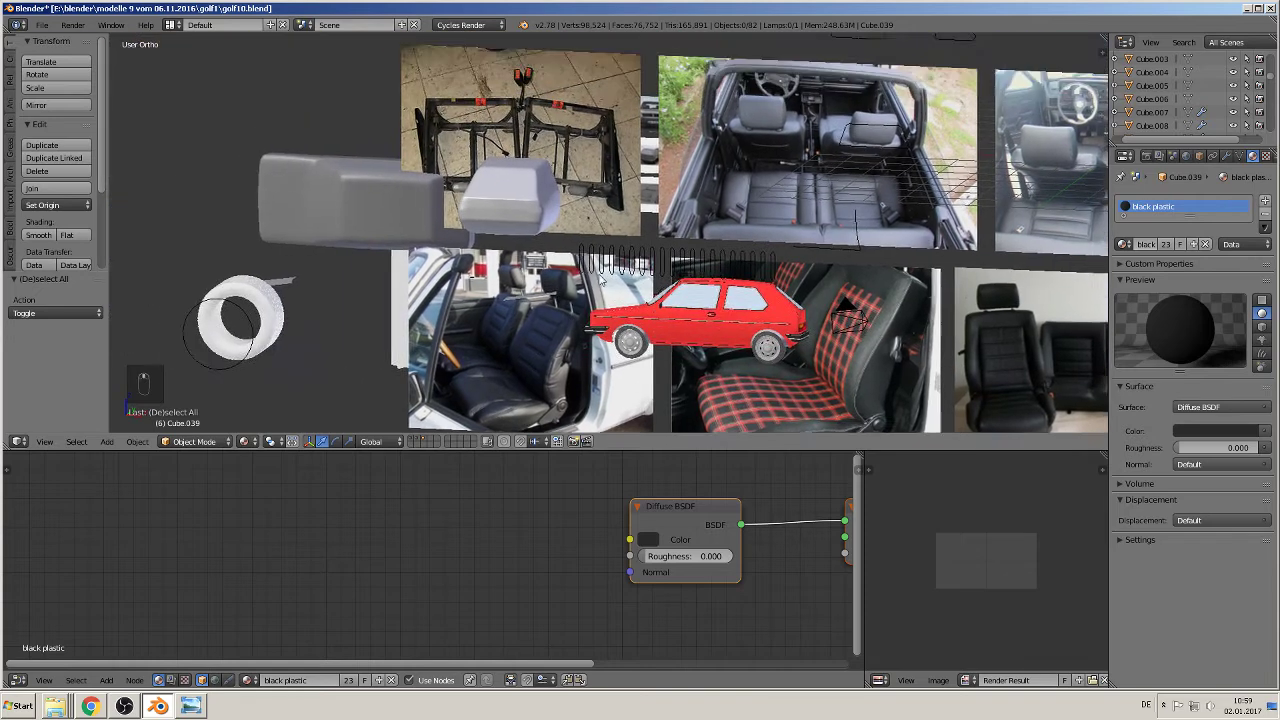
{"action": "scroll", "coordinate": [605, 232], "scroll_direction": "up", "scroll_amount": 3}
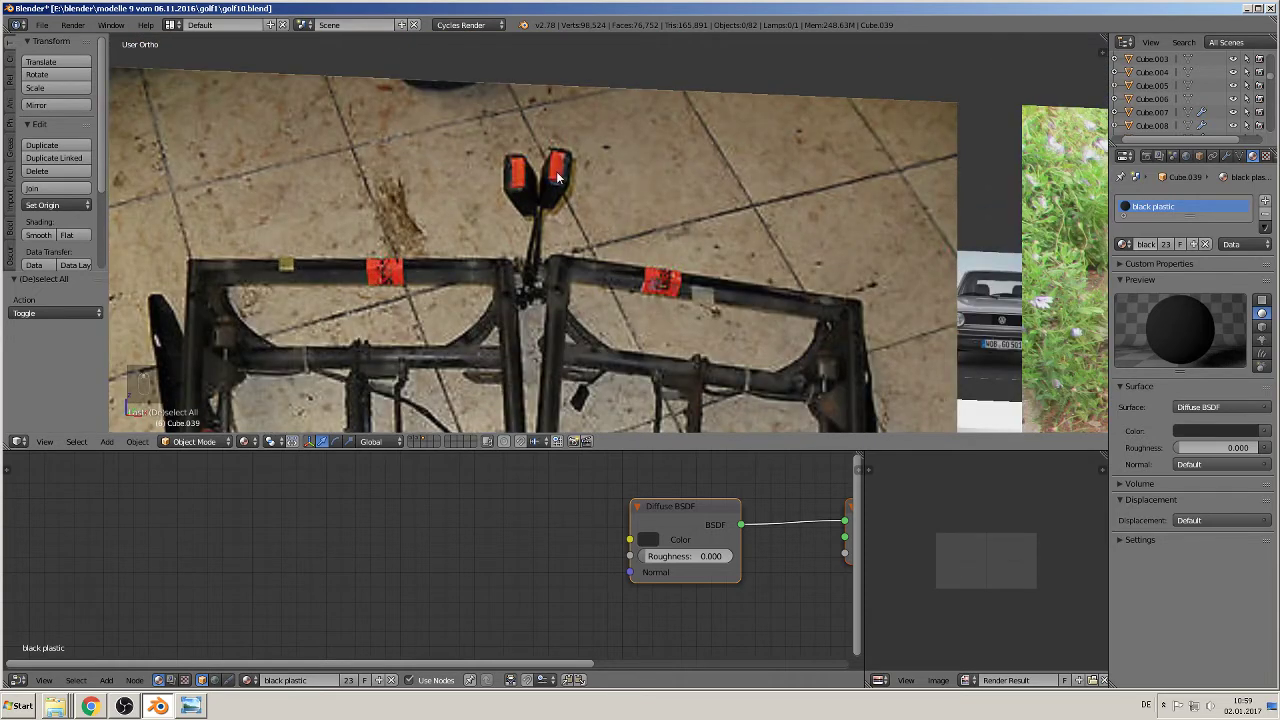
{"action": "scroll", "coordinate": [601, 242], "scroll_direction": "down", "scroll_amount": 2}
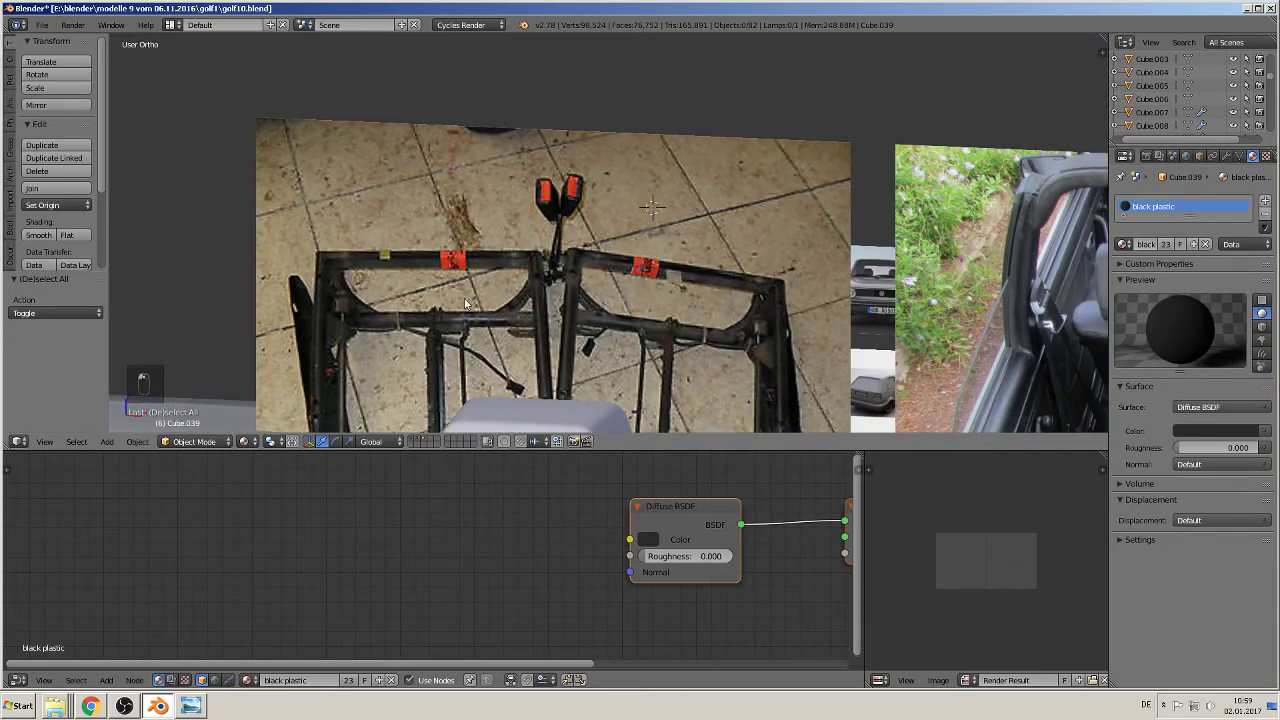
{"action": "left_click", "coordinate": [106, 441]}
{"action": "mouse_move", "coordinate": [125, 425]}
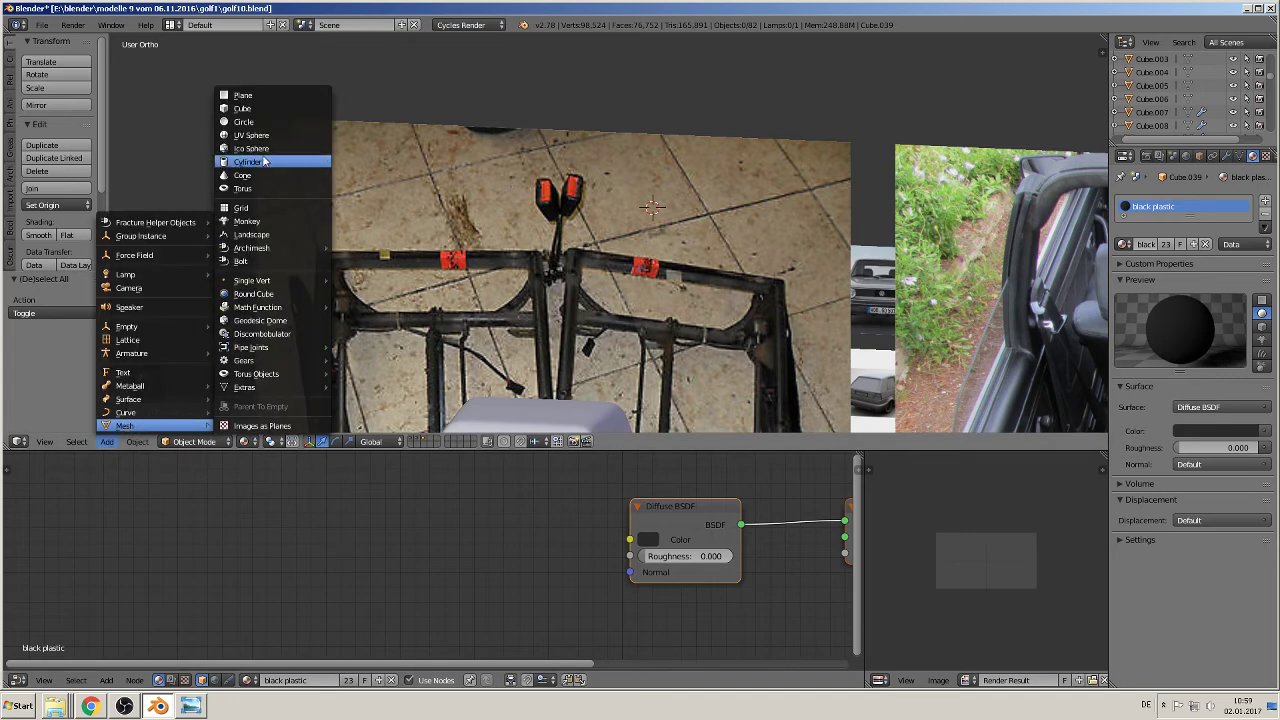
{"action": "left_click", "coordinate": [243, 108]}
{"action": "middle_click_drag", "start_coordinate": [774, 298], "coordinate": [694, 316]}
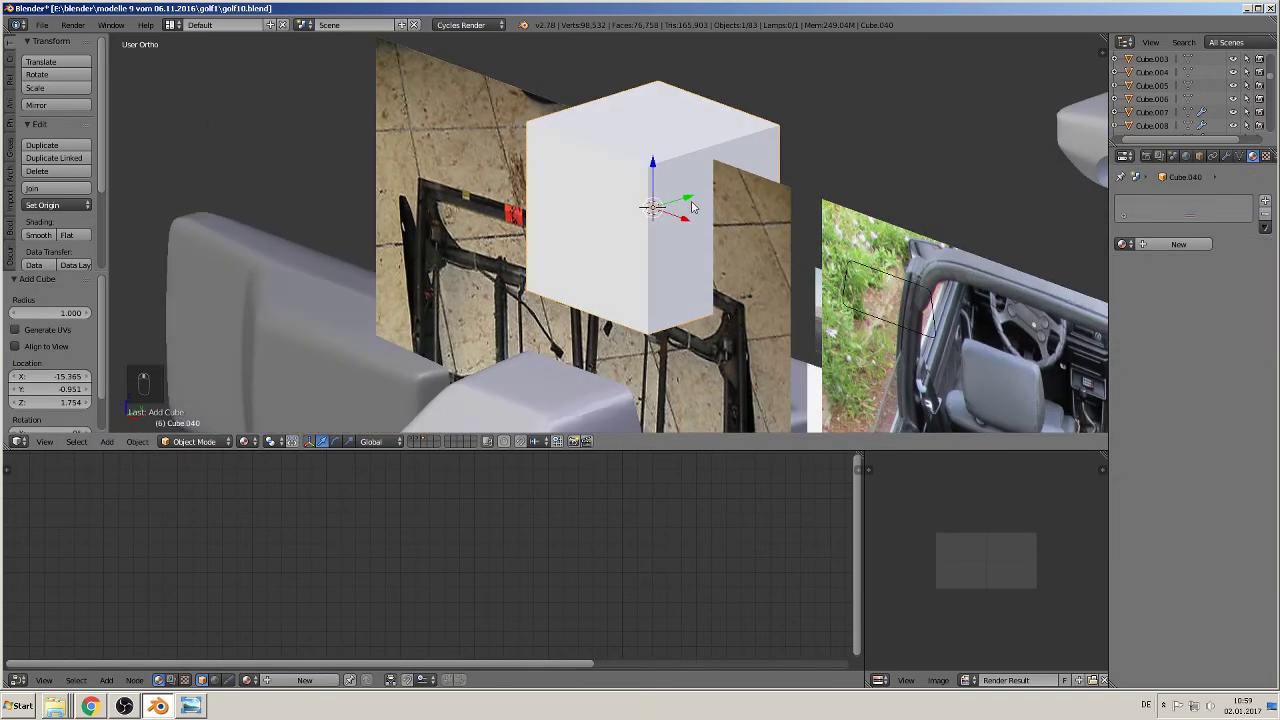
Step: Move the new cube -2.230 along Y, clear of the reference photo, and stretch it by 1.415 along Z
{"action": "left_click_drag", "start_coordinate": [689, 201], "coordinate": [543, 236]}
{"action": "middle_click_drag", "start_coordinate": [628, 287], "coordinate": [657, 286]}
{"action": "key", "text": "s"}
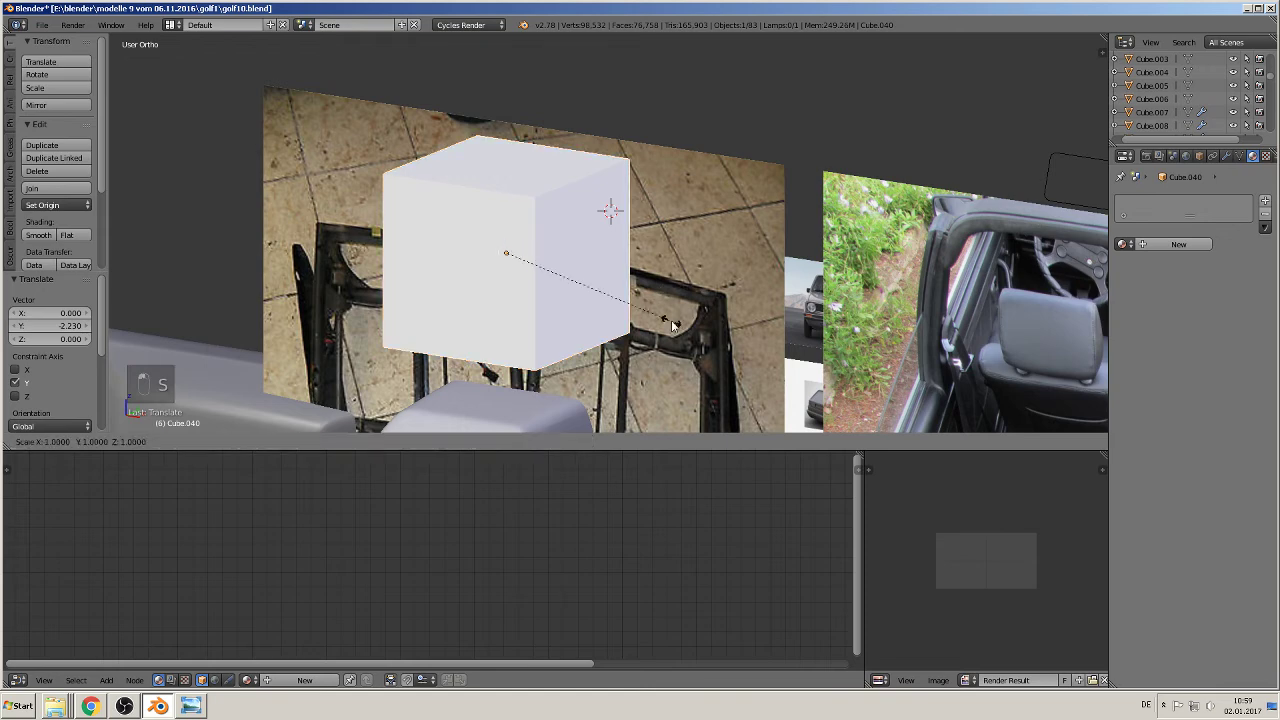
{"action": "key", "text": "z"}
{"action": "left_click", "coordinate": [680, 38]}
Step: Flatten the stretched cube along Y to roughly half its depth
{"action": "middle_click_drag", "start_coordinate": [665, 137], "coordinate": [621, 190]}
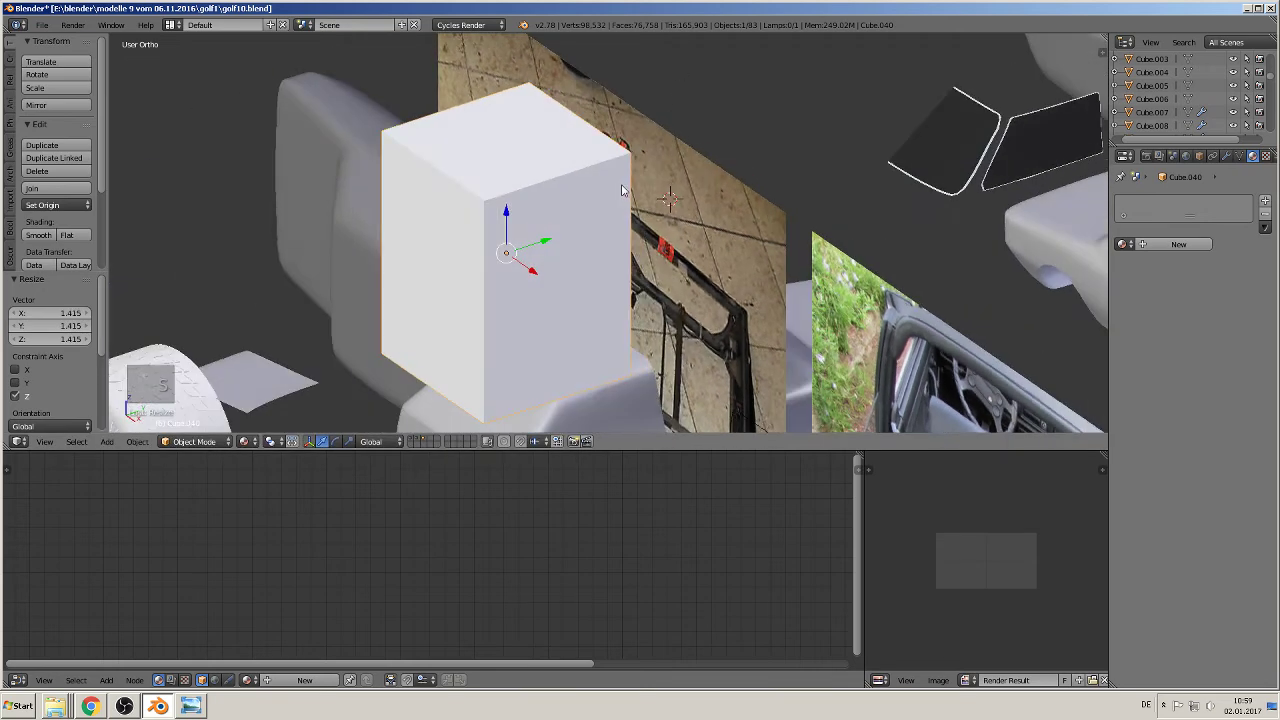
{"action": "key", "text": "s"}
{"action": "key", "text": "y"}
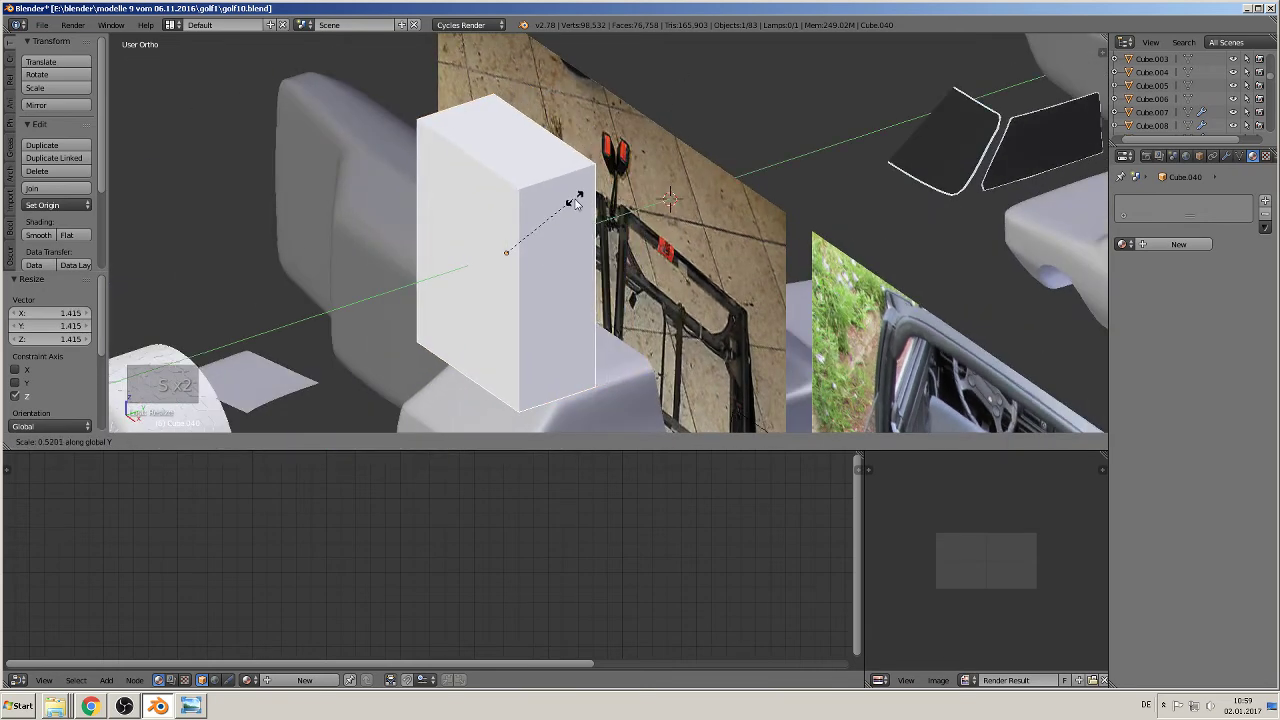
{"action": "left_click", "coordinate": [568, 213]}
Step: In Edit Mode, add two centred vertical loop cuts that halve the block's width and its depth
{"action": "key", "text": "Tab"}
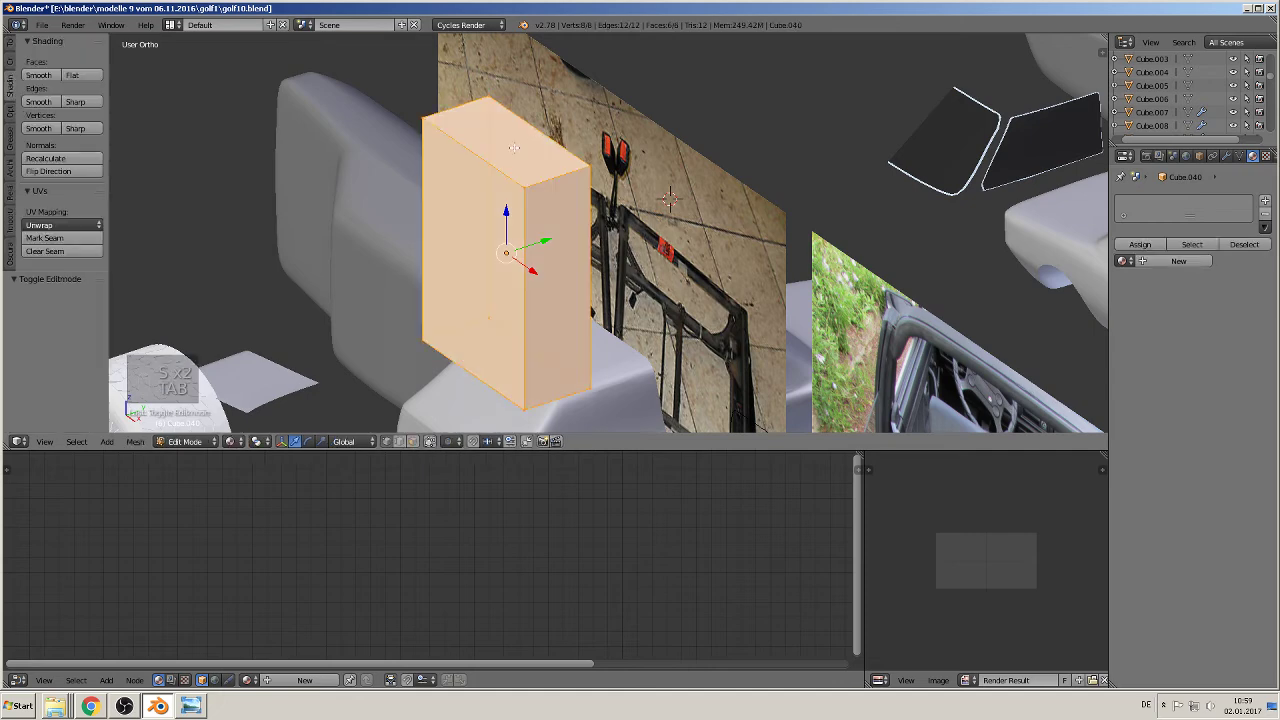
{"action": "middle_click_drag", "start_coordinate": [502, 157], "coordinate": [522, 163]}
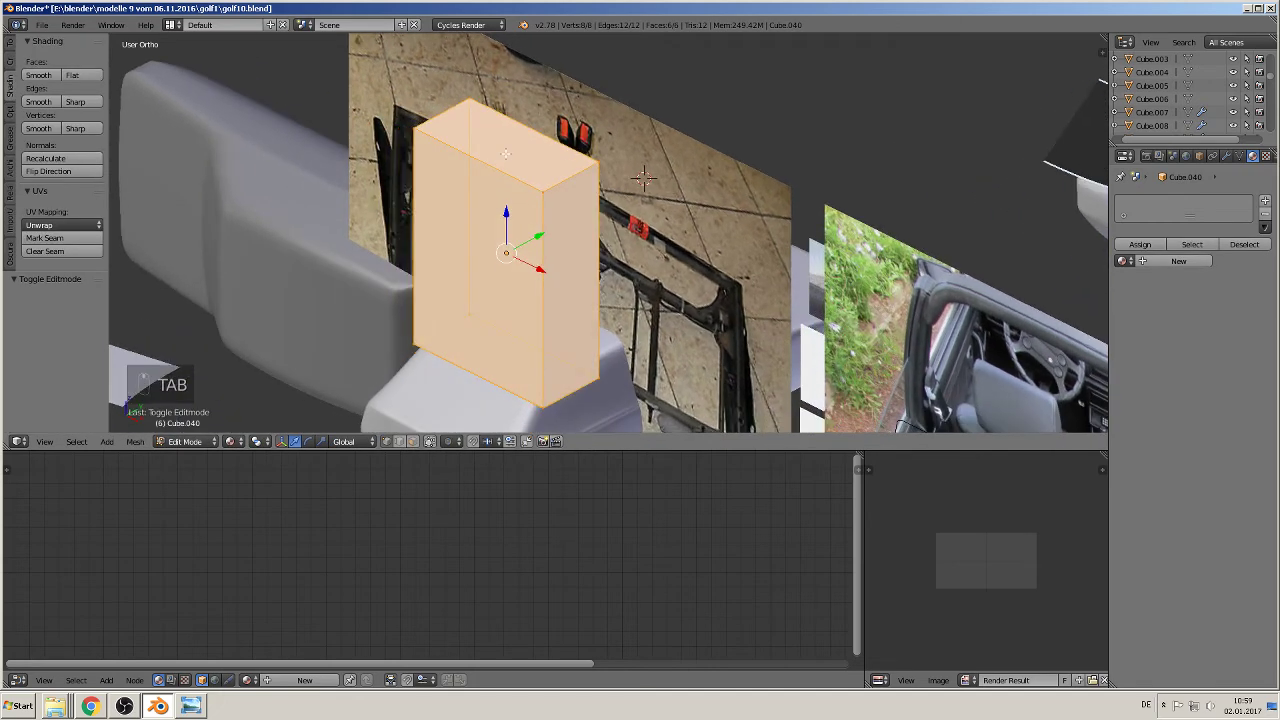
{"action": "key", "text": "ctrl+r"}
{"action": "left_click", "coordinate": [510, 156]}
{"action": "left_click", "coordinate": [534, 161]}
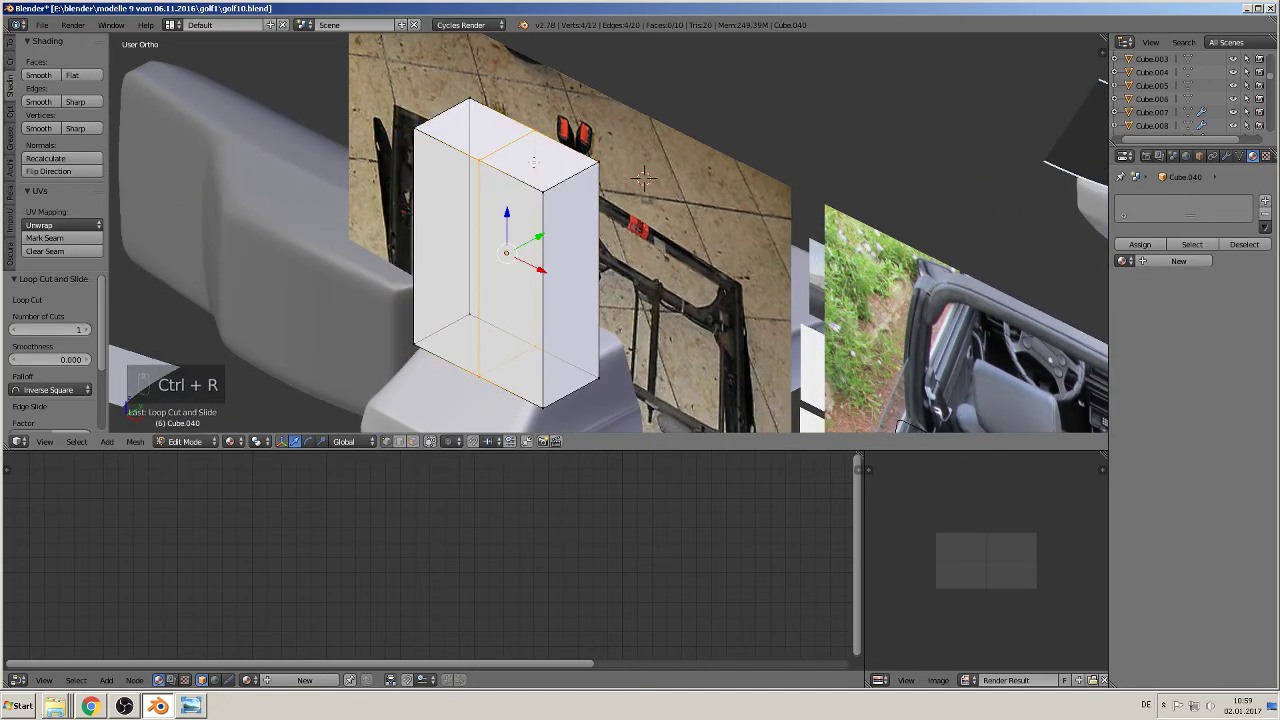
{"action": "key", "text": "ctrl+r"}
{"action": "left_click", "coordinate": [565, 175]}
{"action": "left_click", "coordinate": [572, 178]}
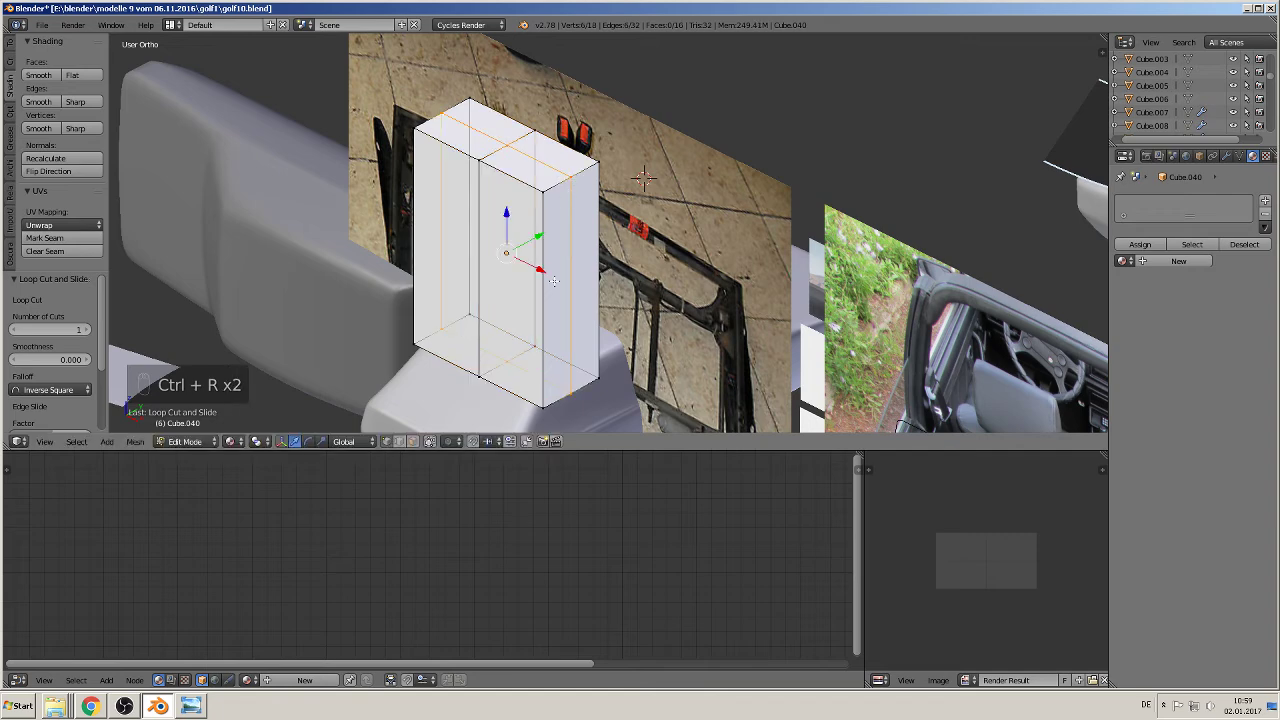
{"action": "middle_click_drag", "start_coordinate": [554, 281], "coordinate": [557, 196]}
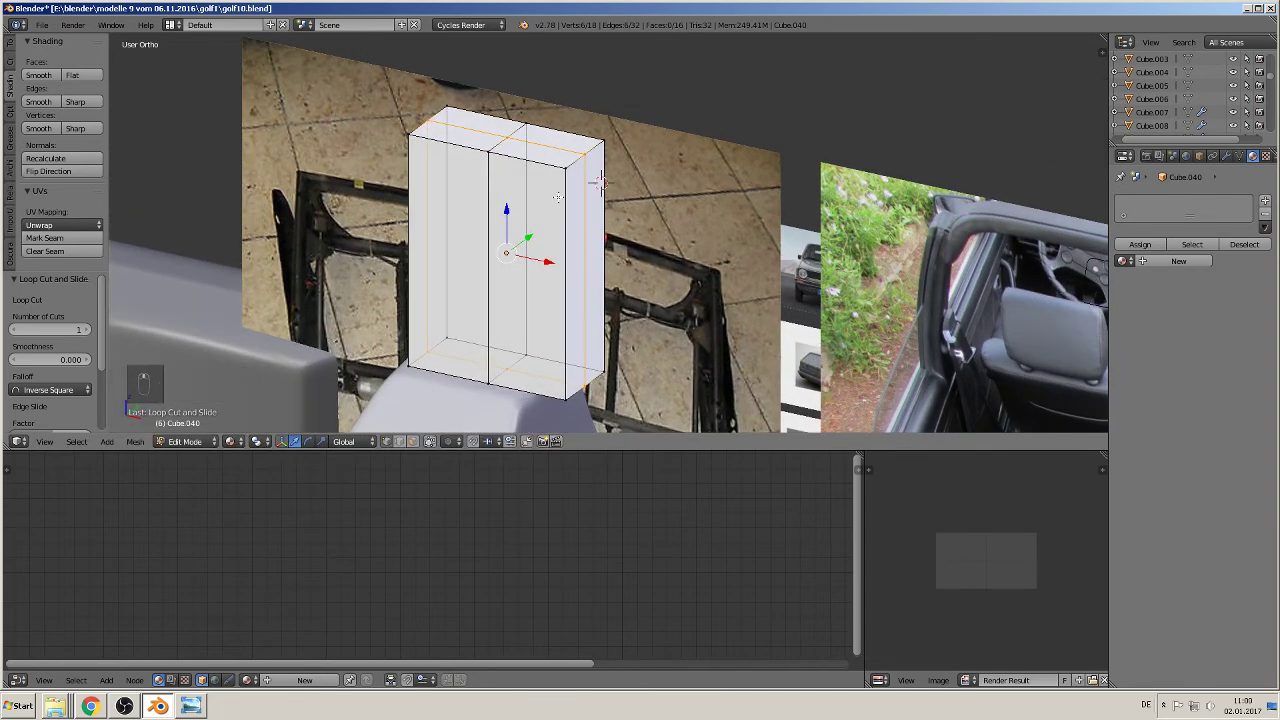
{"action": "right_click", "coordinate": [526, 164], "text": "alt"}
{"action": "right_click", "coordinate": [532, 164], "text": "alt"}
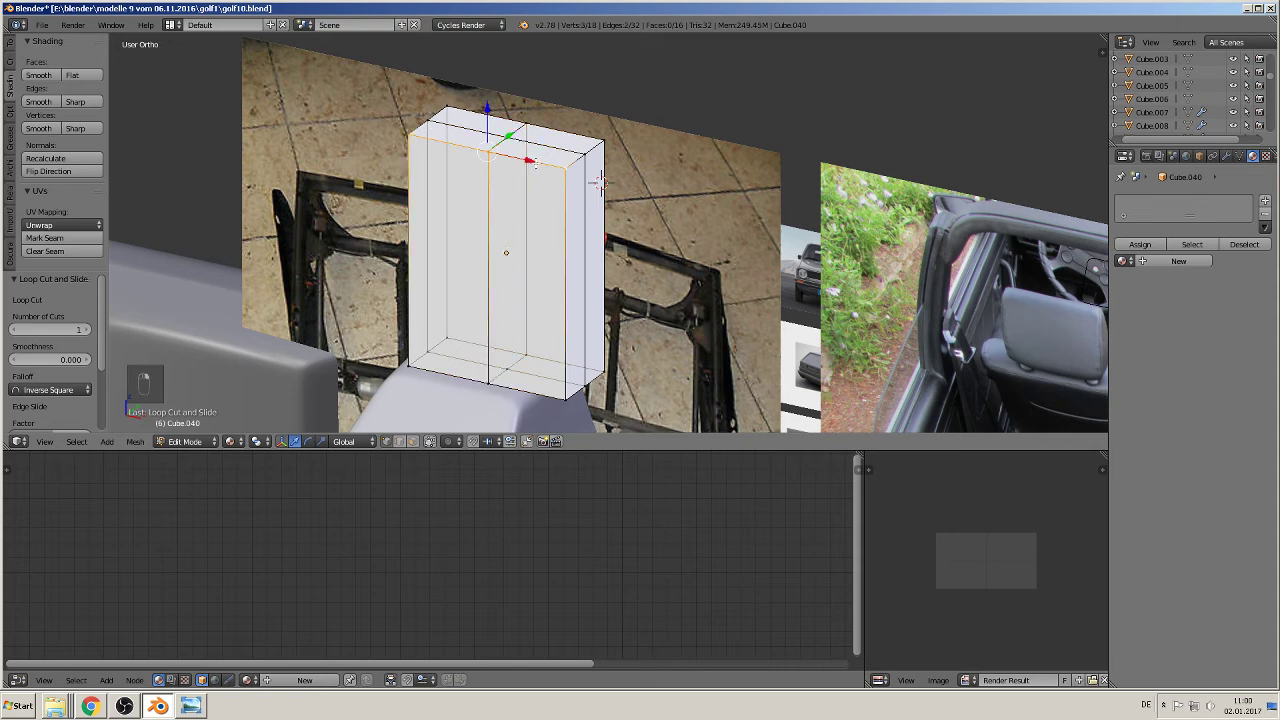
{"action": "right_click", "coordinate": [549, 396], "text": "alt+shift"}
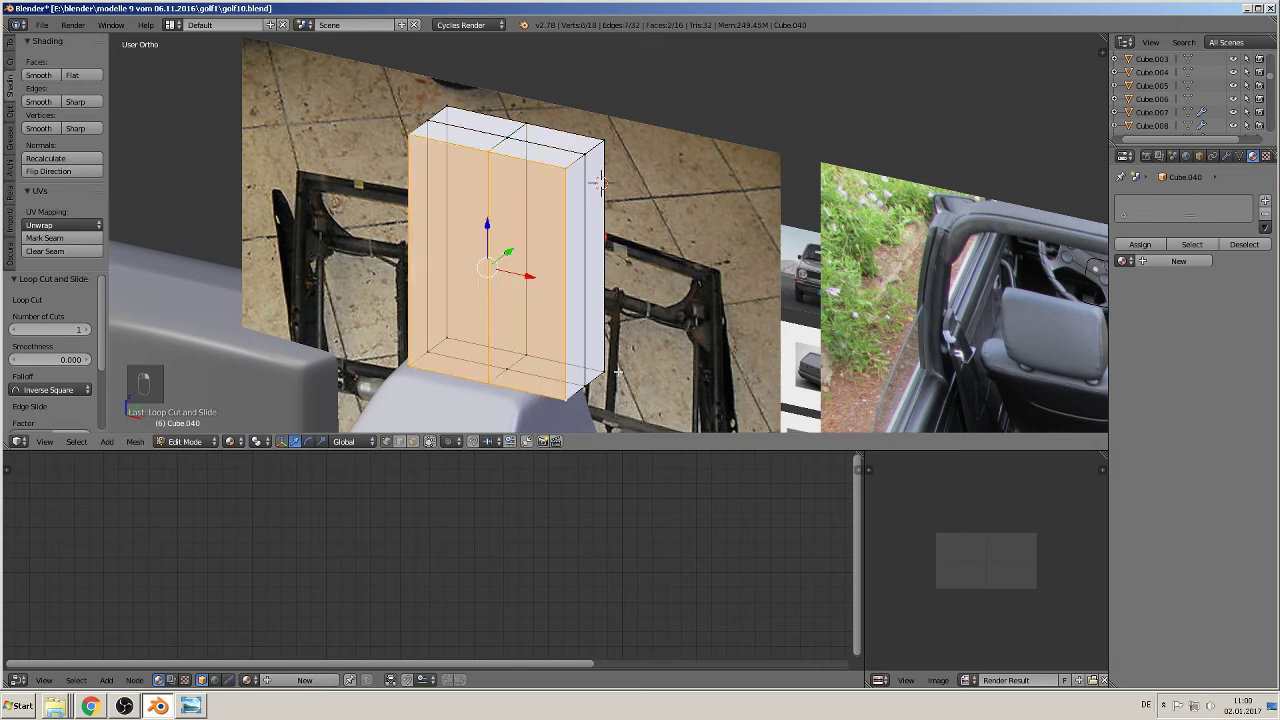
{"action": "key", "text": "ctrl+b"}
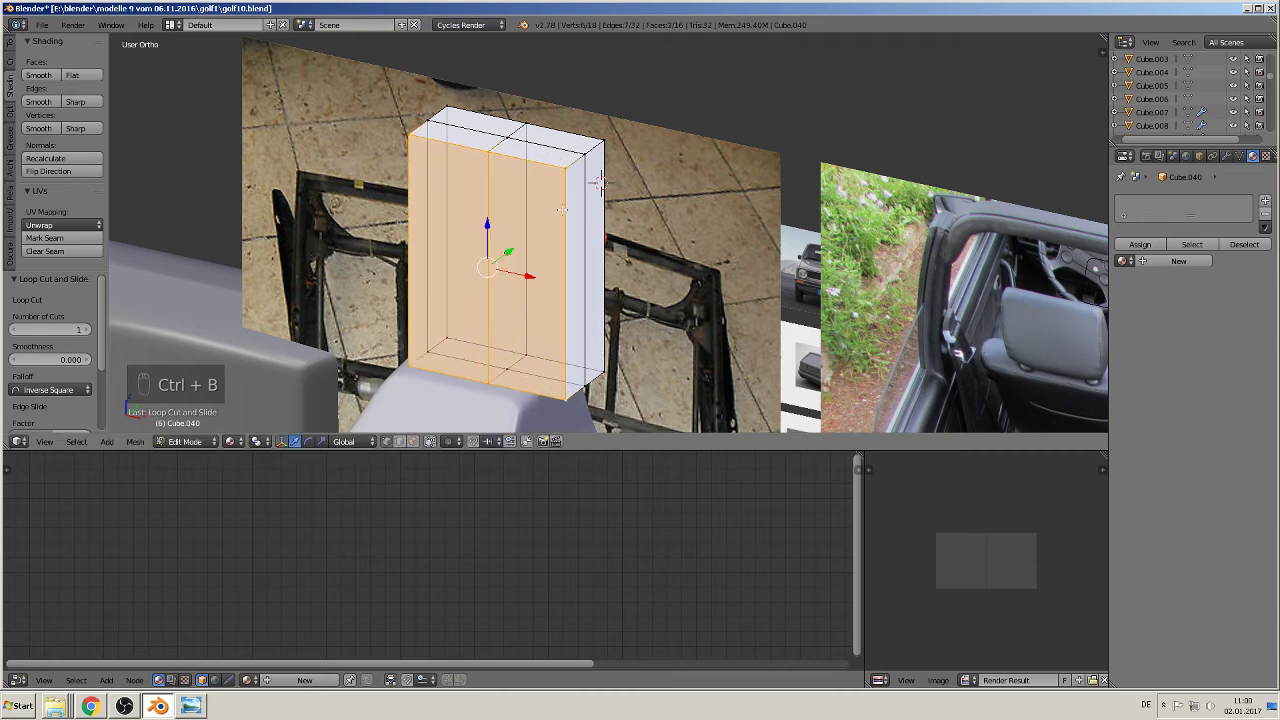
Step: Add two horizontal loop cuts around the block, one close to its top and one close to its bottom
{"action": "key", "text": "ctrl+r"}
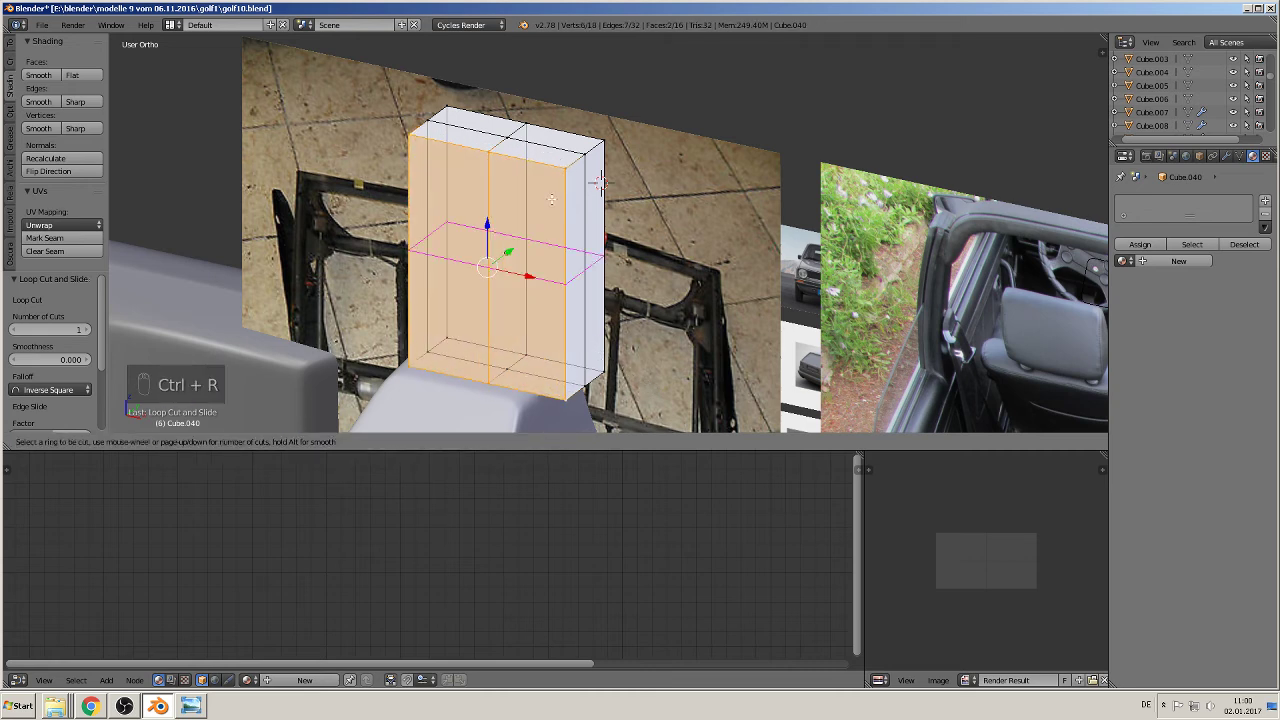
{"action": "left_click", "coordinate": [562, 241]}
{"action": "left_click", "coordinate": [599, 183]}
{"action": "key", "text": "ctrl+r"}
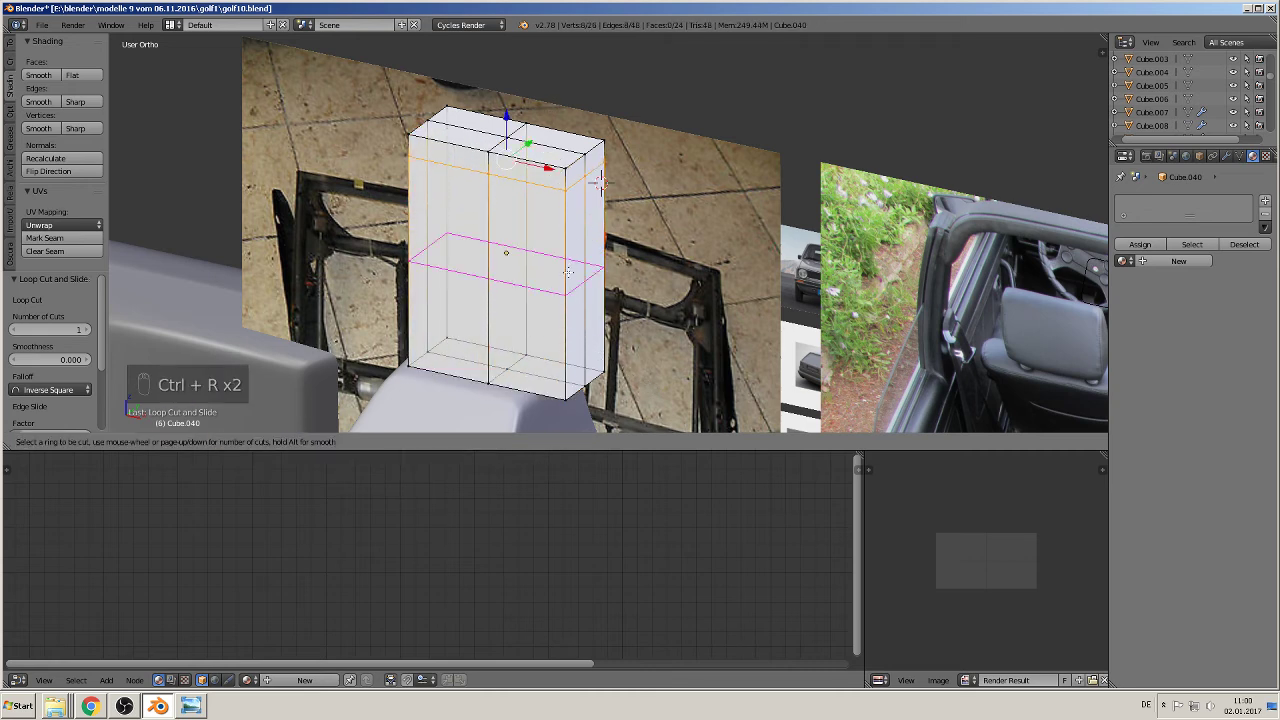
{"action": "left_click", "coordinate": [599, 183]}
{"action": "left_click", "coordinate": [571, 354]}
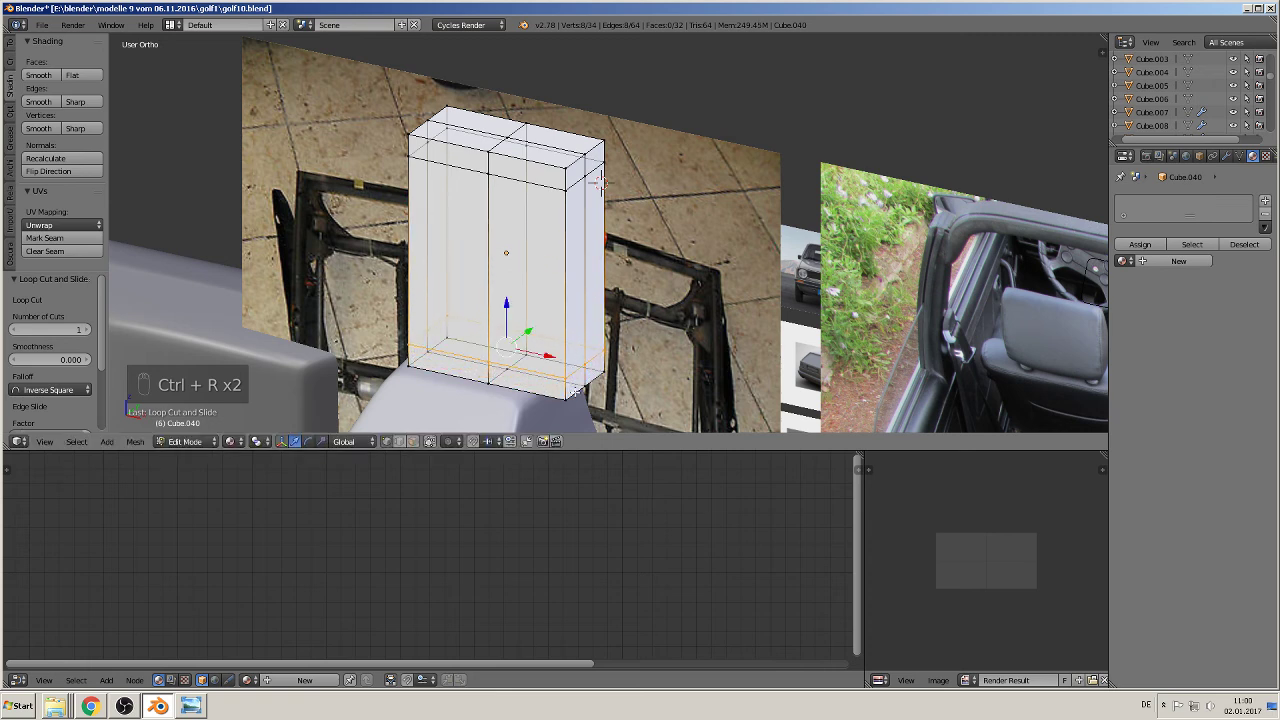
Step: Bevel all four outer edges of the block's front face by 0.127 with 2 segments
{"action": "right_click", "coordinate": [567, 273], "text": "alt"}
{"action": "right_click", "coordinate": [527, 183], "text": "alt"}
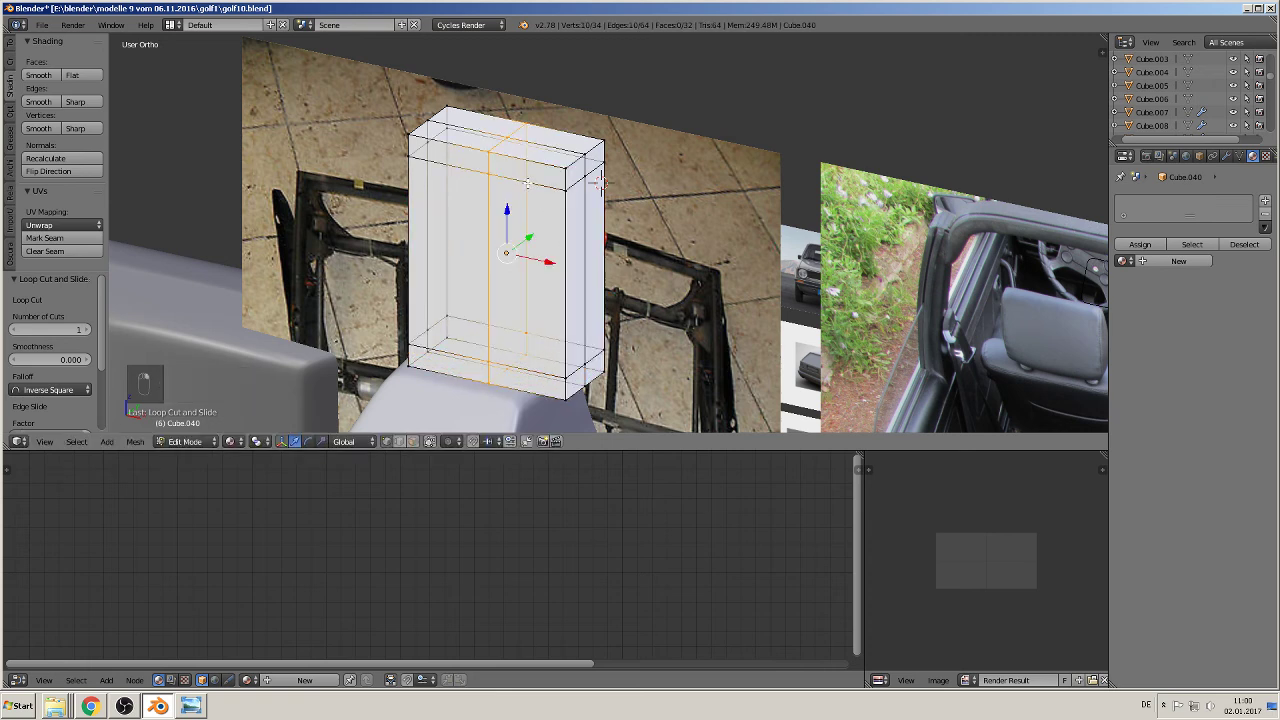
{"action": "right_click_drag", "start_coordinate": [538, 183], "coordinate": [491, 184]}
{"action": "right_click", "coordinate": [490, 184]}
{"action": "right_click", "coordinate": [490, 183]}
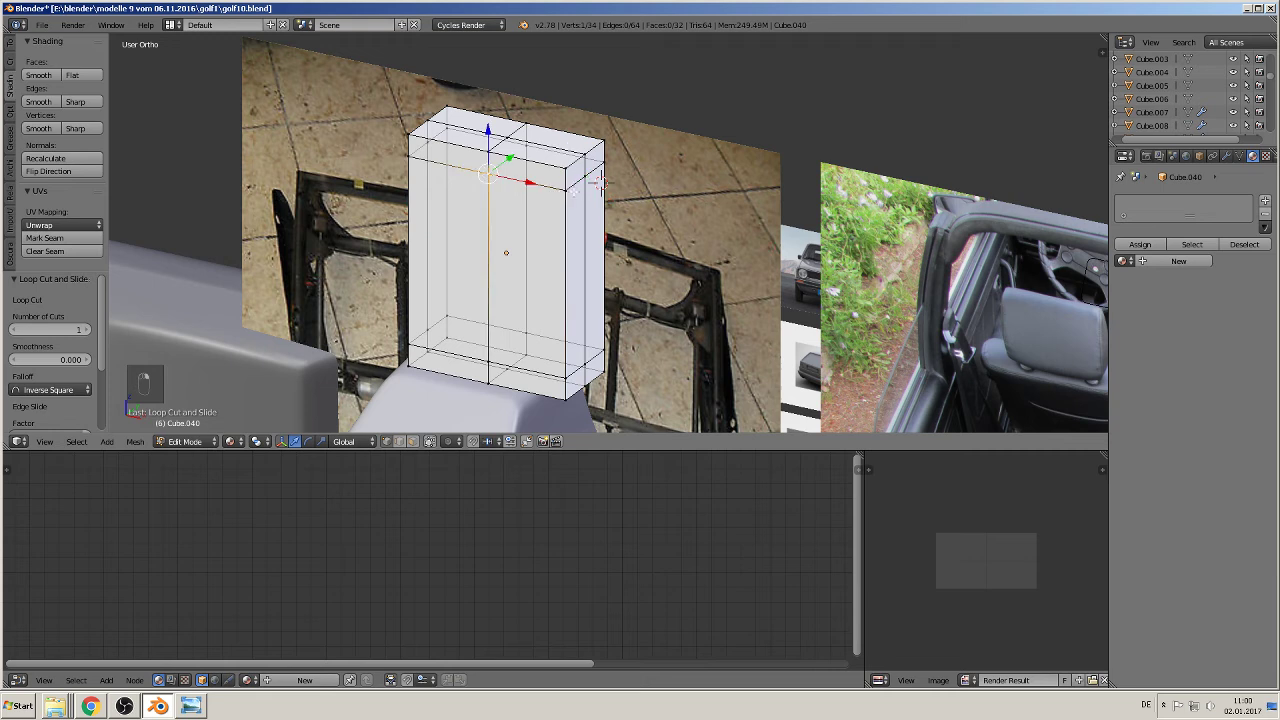
{"action": "right_click", "coordinate": [533, 160], "text": "alt"}
{"action": "right_click", "coordinate": [567, 223], "text": "alt+shift"}
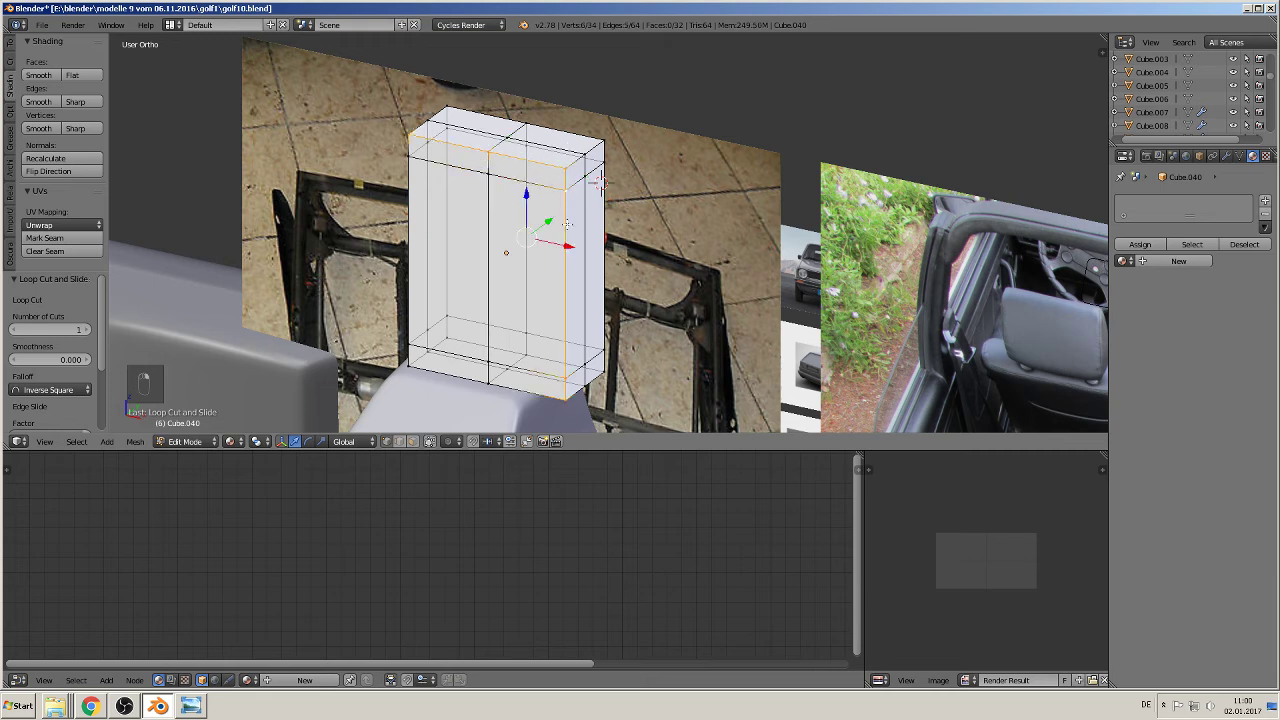
{"action": "right_click", "coordinate": [513, 389], "text": "alt+shift"}
{"action": "right_click", "coordinate": [406, 273], "text": "alt+shift"}
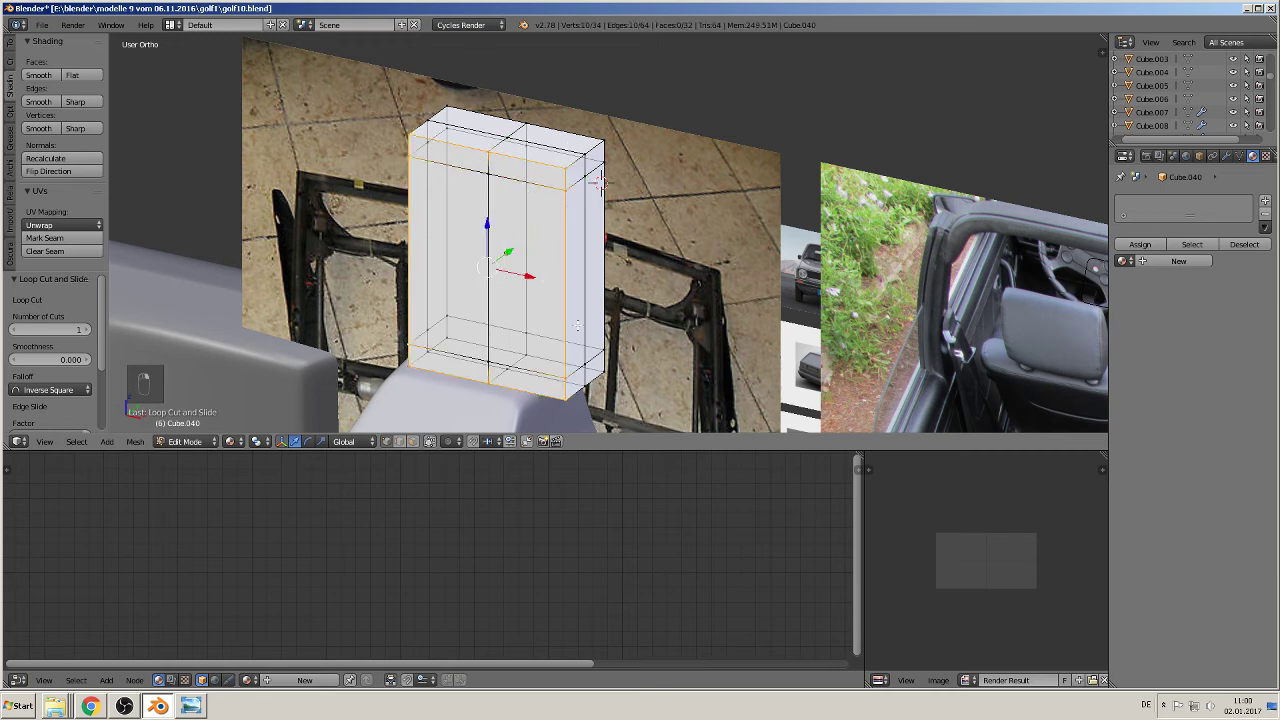
{"action": "key", "text": "ctrl+b"}
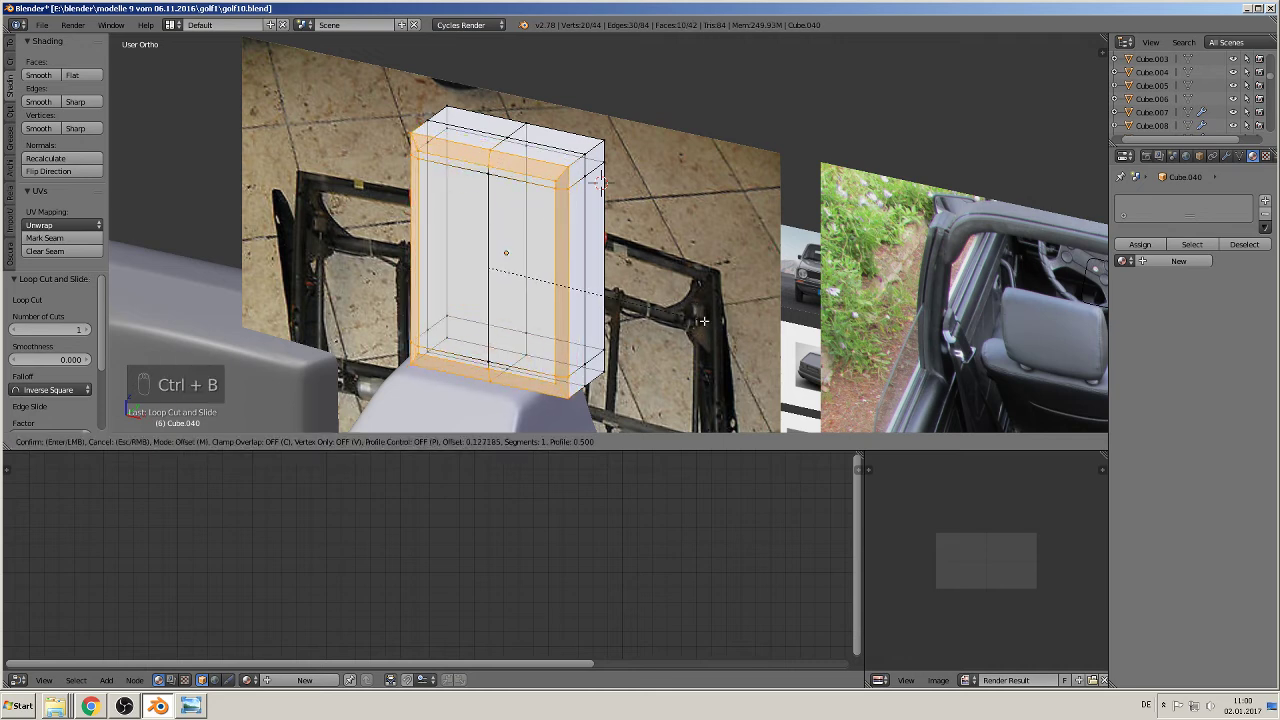
{"action": "scroll", "coordinate": [704, 320], "scroll_direction": "up", "scroll_amount": 1}
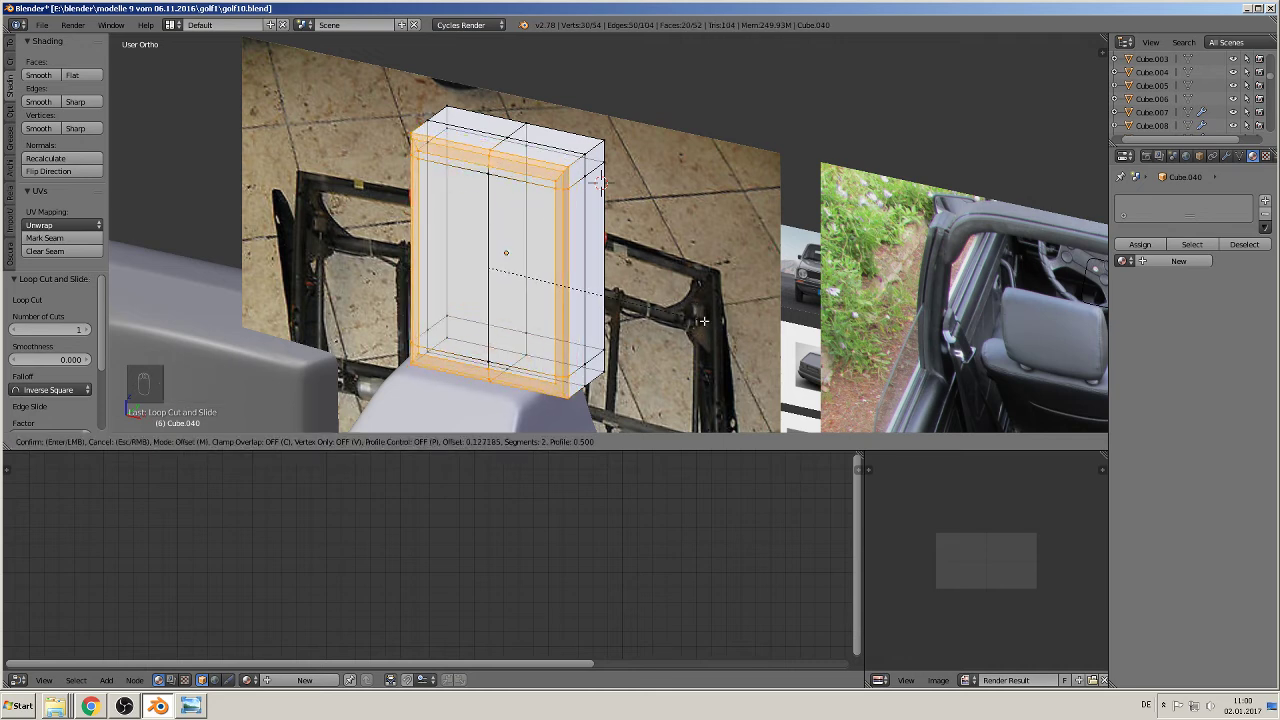
{"action": "left_click", "coordinate": [704, 320]}
Step: Bevel the outer edges of the block's back face by about 0.096 with 3 segments
{"action": "middle_click_drag", "start_coordinate": [684, 305], "coordinate": [703, 215]}
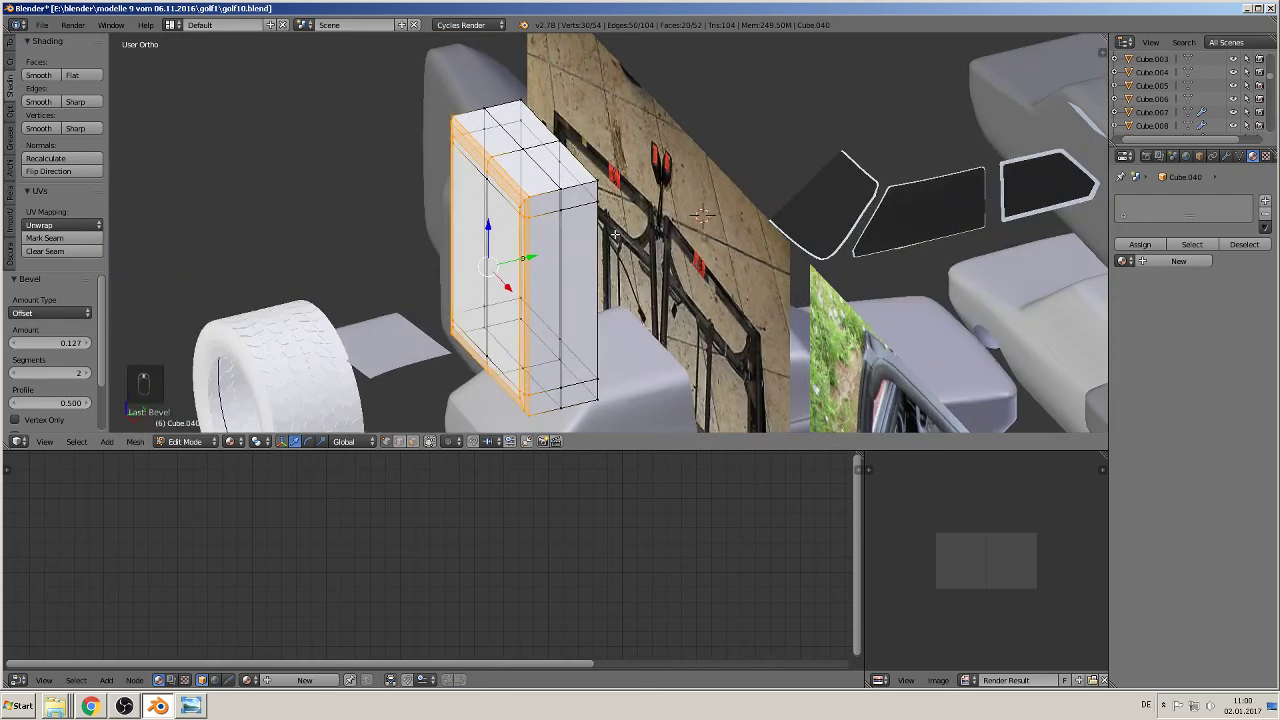
{"action": "right_click", "coordinate": [614, 240], "text": "alt"}
{"action": "right_click", "coordinate": [572, 145], "text": "alt+shift"}
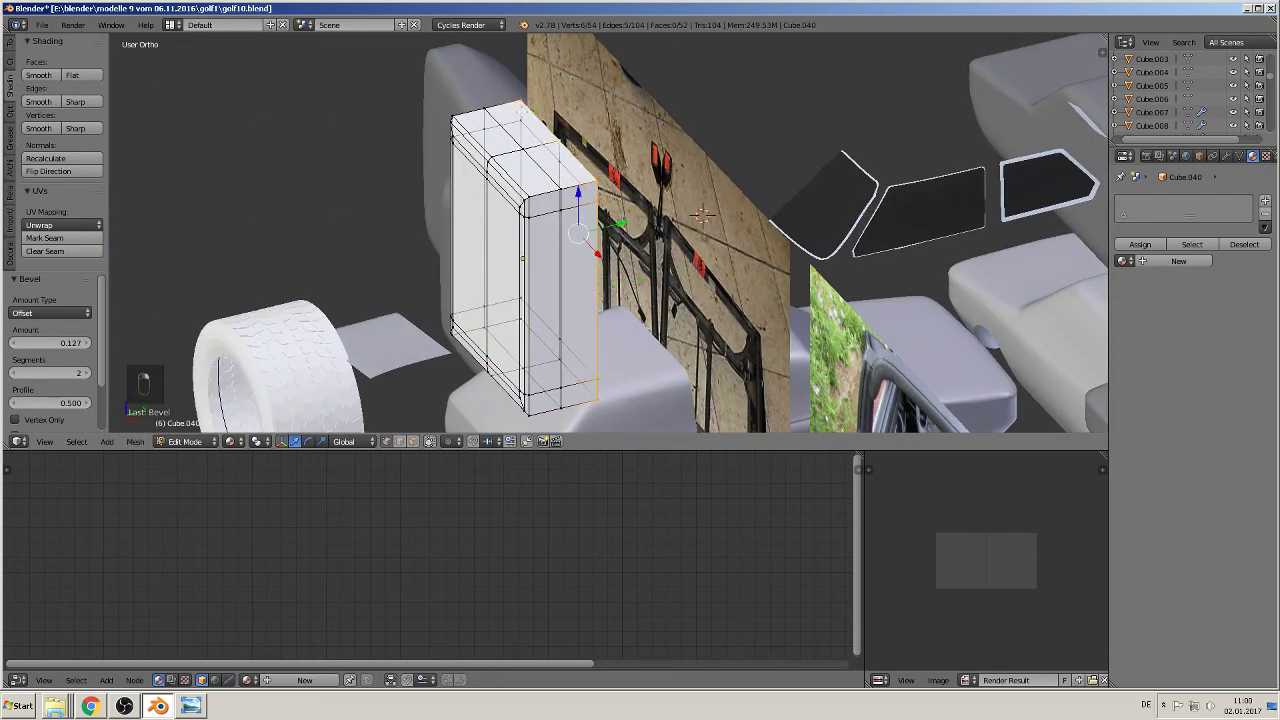
{"action": "right_click", "coordinate": [522, 111], "text": "alt+shift"}
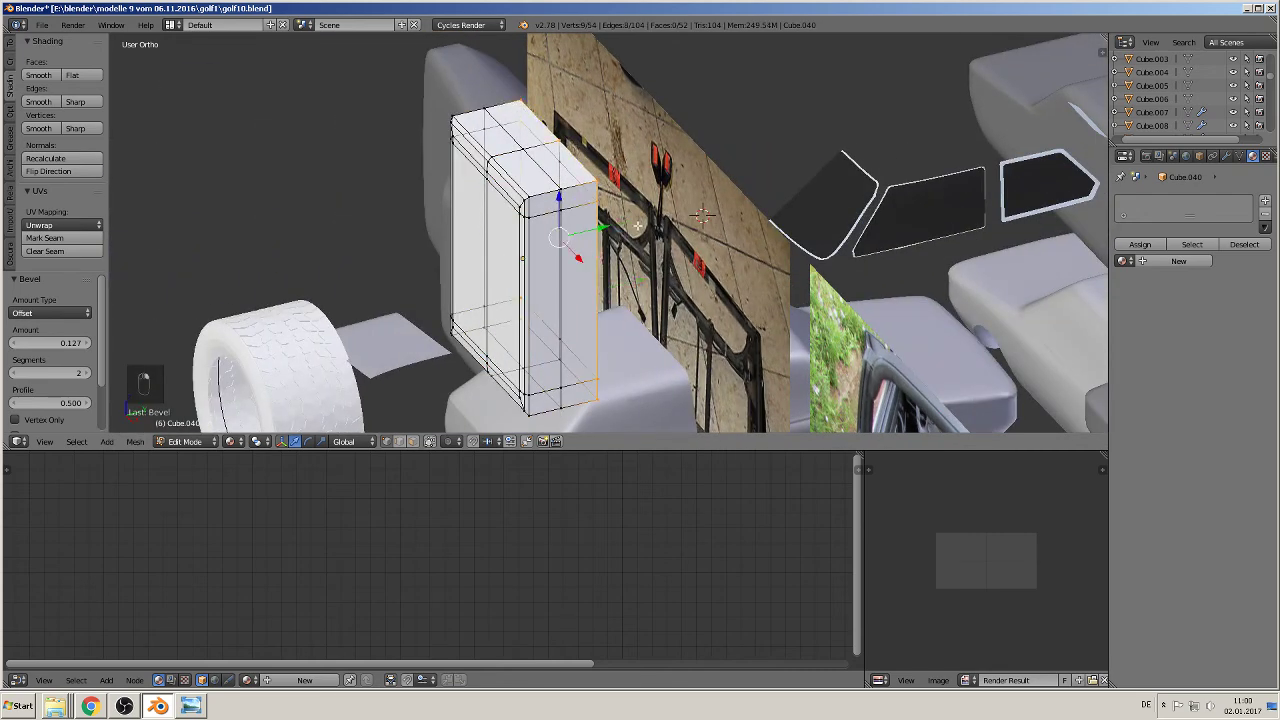
{"action": "right_click", "coordinate": [579, 370], "text": "shift"}
{"action": "key", "text": "ctrl+b"}
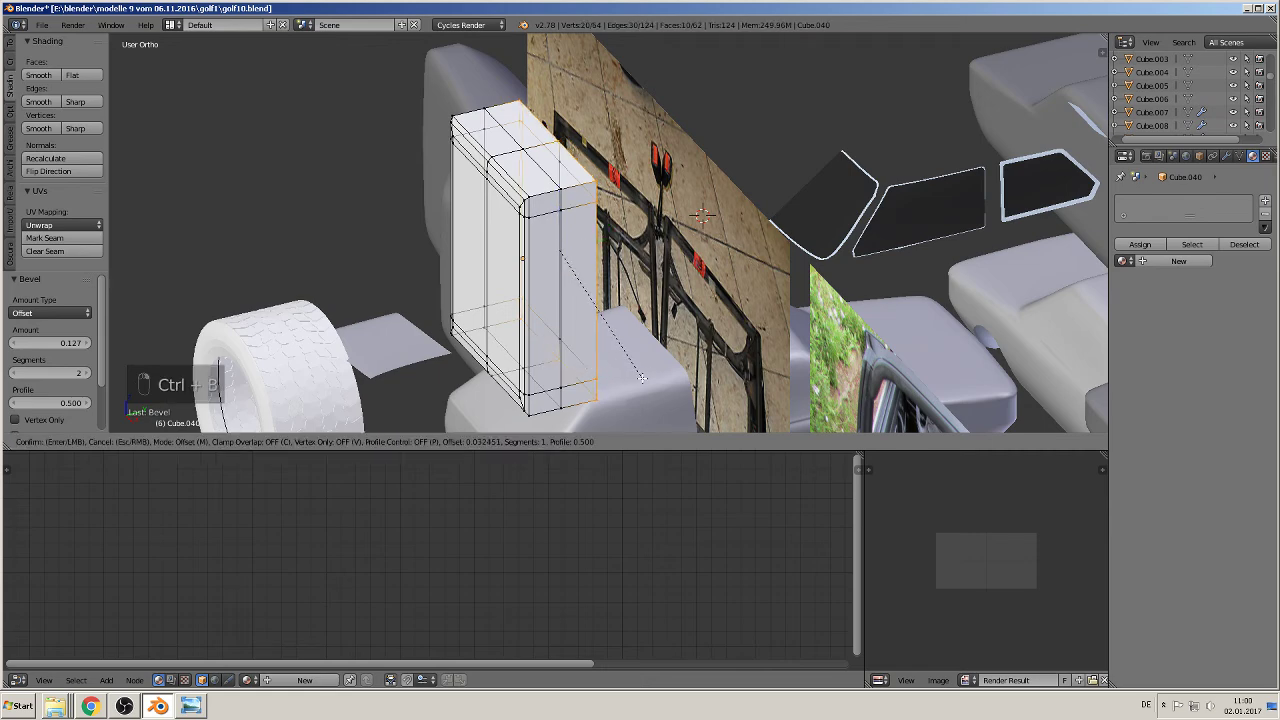
{"action": "right_click", "coordinate": [669, 401]}
{"action": "middle_click_drag", "start_coordinate": [669, 401], "coordinate": [545, 362]}
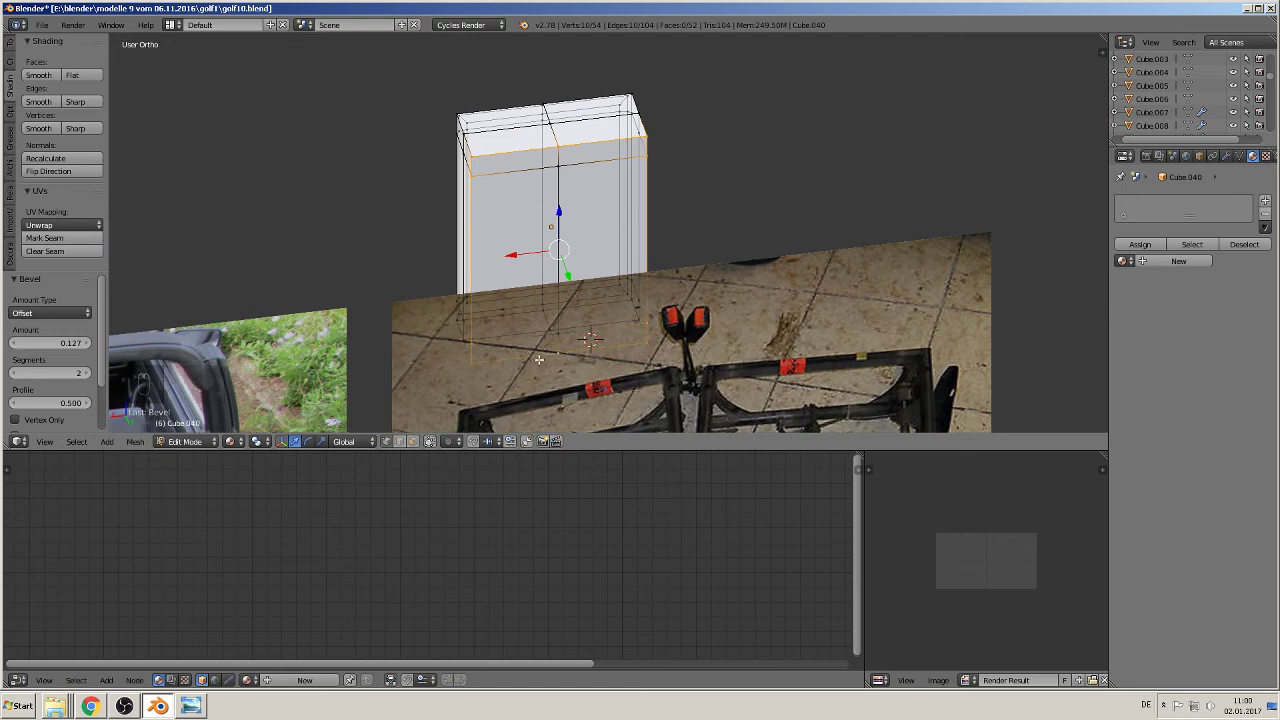
{"action": "key", "text": "ctrl+b"}
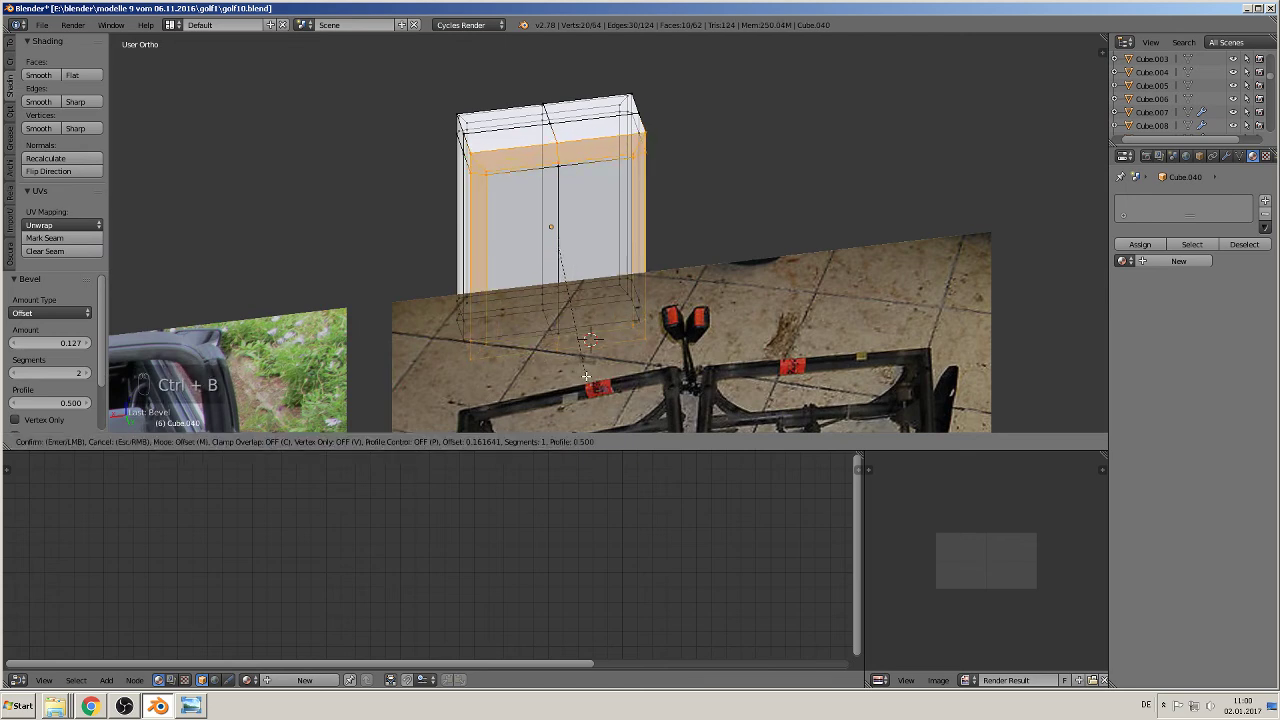
{"action": "scroll", "coordinate": [583, 369], "scroll_direction": "up", "scroll_amount": 1}
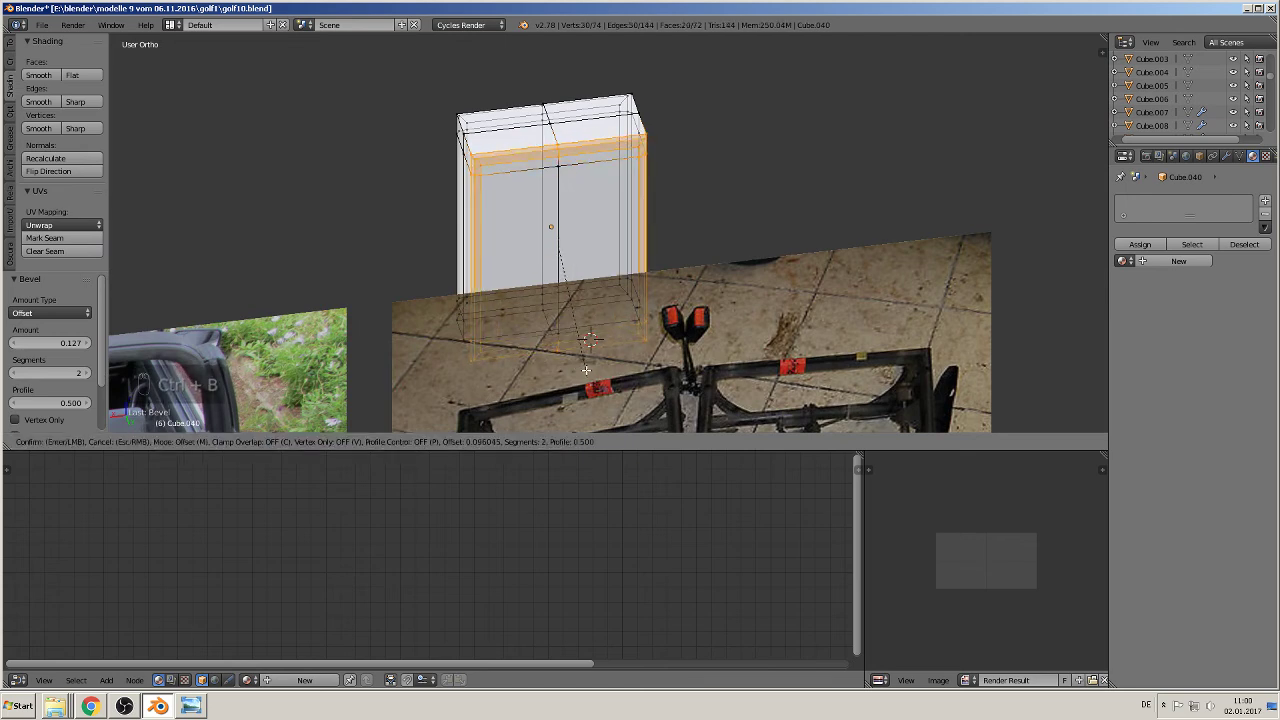
{"action": "scroll", "coordinate": [586, 370], "scroll_direction": "up", "scroll_amount": 1}
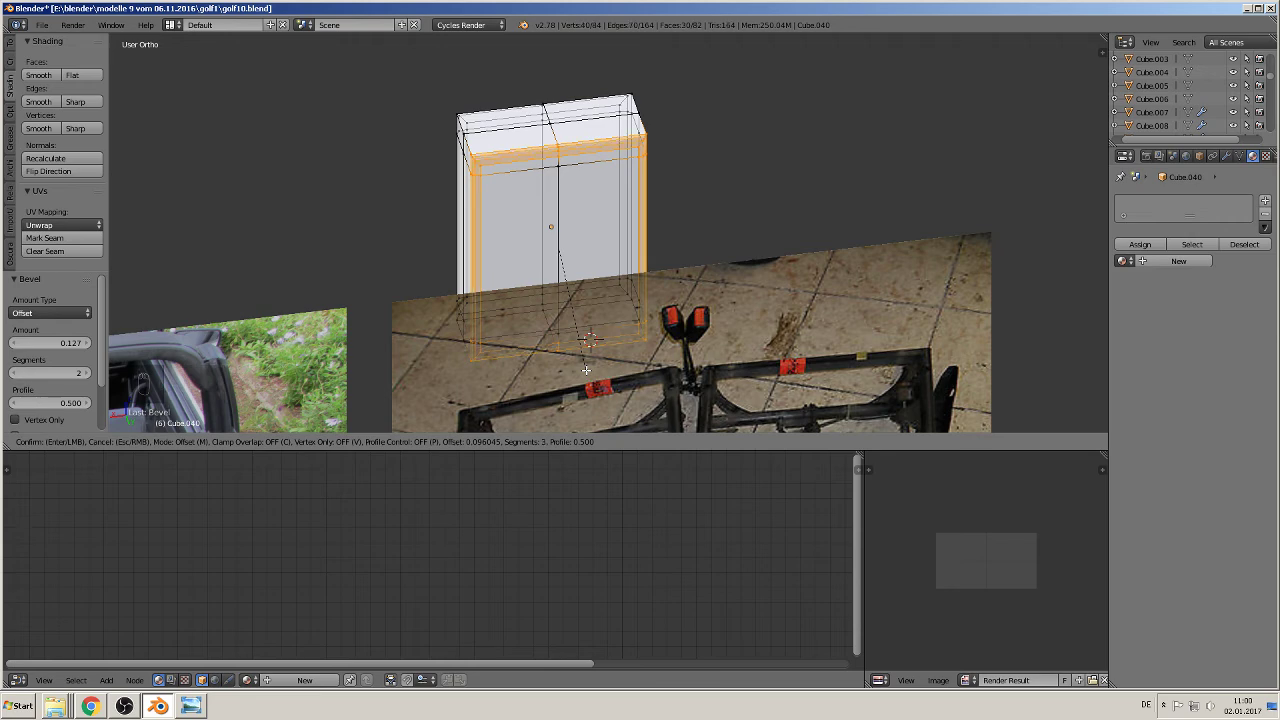
{"action": "left_click", "coordinate": [586, 370]}
Step: Taper the block downwards by scaling all its bottom vertices to about 0.81 along X
{"action": "middle_click_drag", "start_coordinate": [586, 370], "coordinate": [692, 272]}
{"action": "key", "text": "Tab"}
{"action": "key", "text": "Tab"}
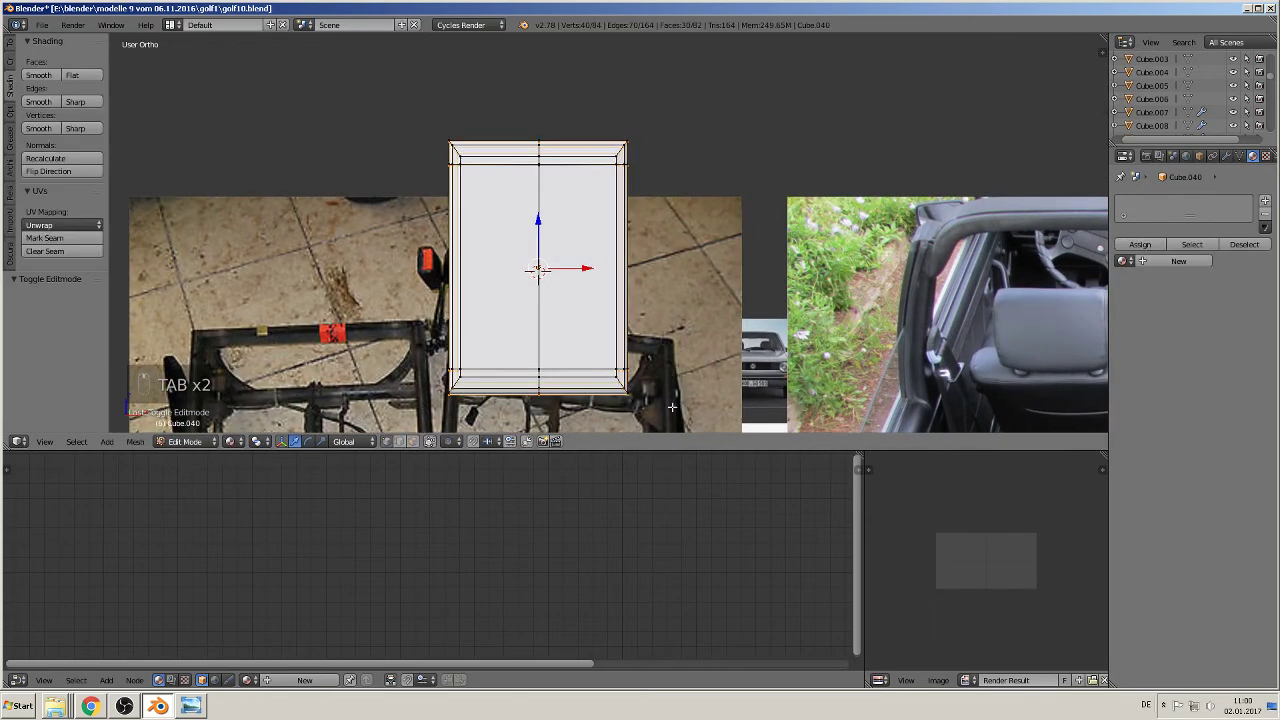
{"action": "key", "text": "a"}
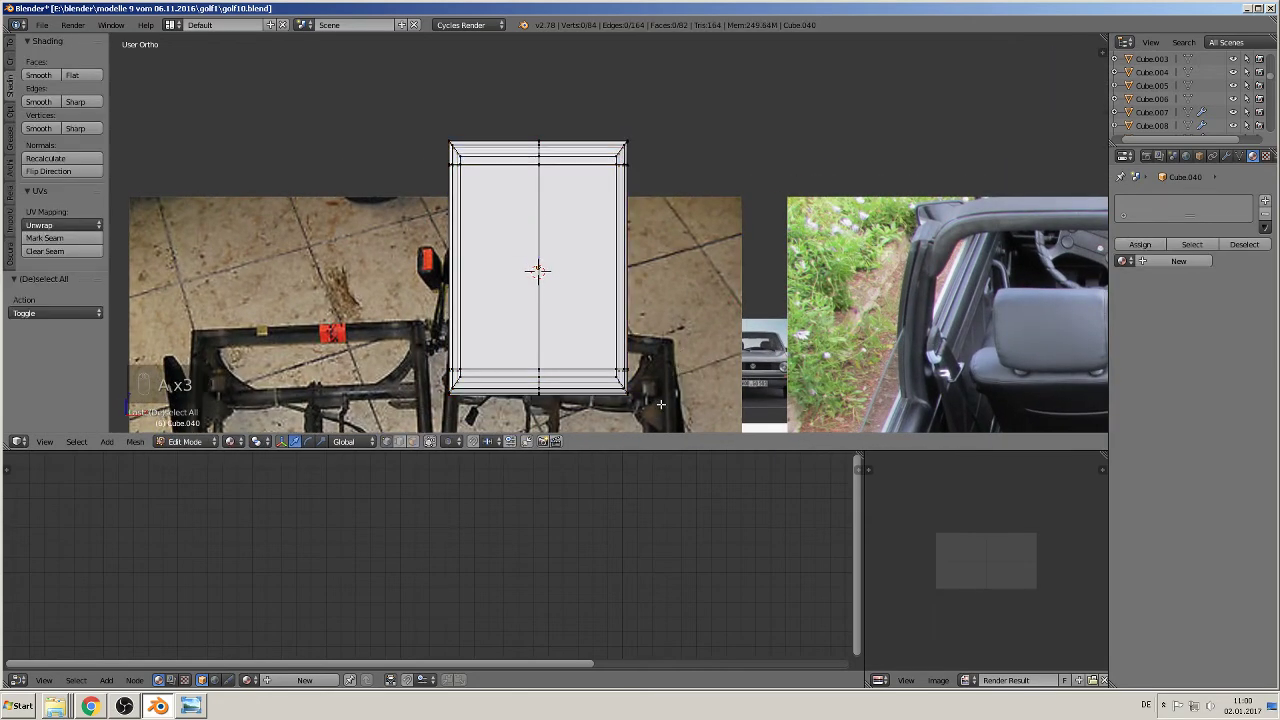
{"action": "key", "text": "b"}
{"action": "left_click_drag", "start_coordinate": [660, 412], "coordinate": [430, 345]}
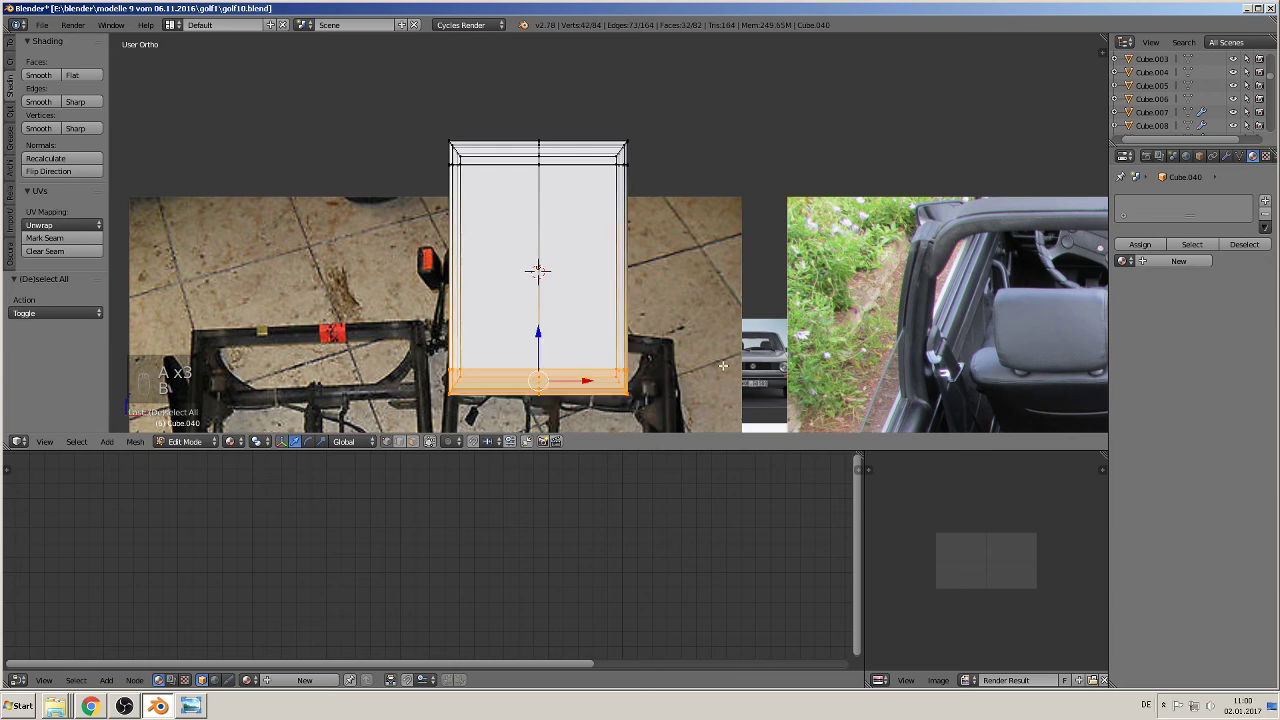
{"action": "key", "text": "s"}
{"action": "key", "text": "x"}
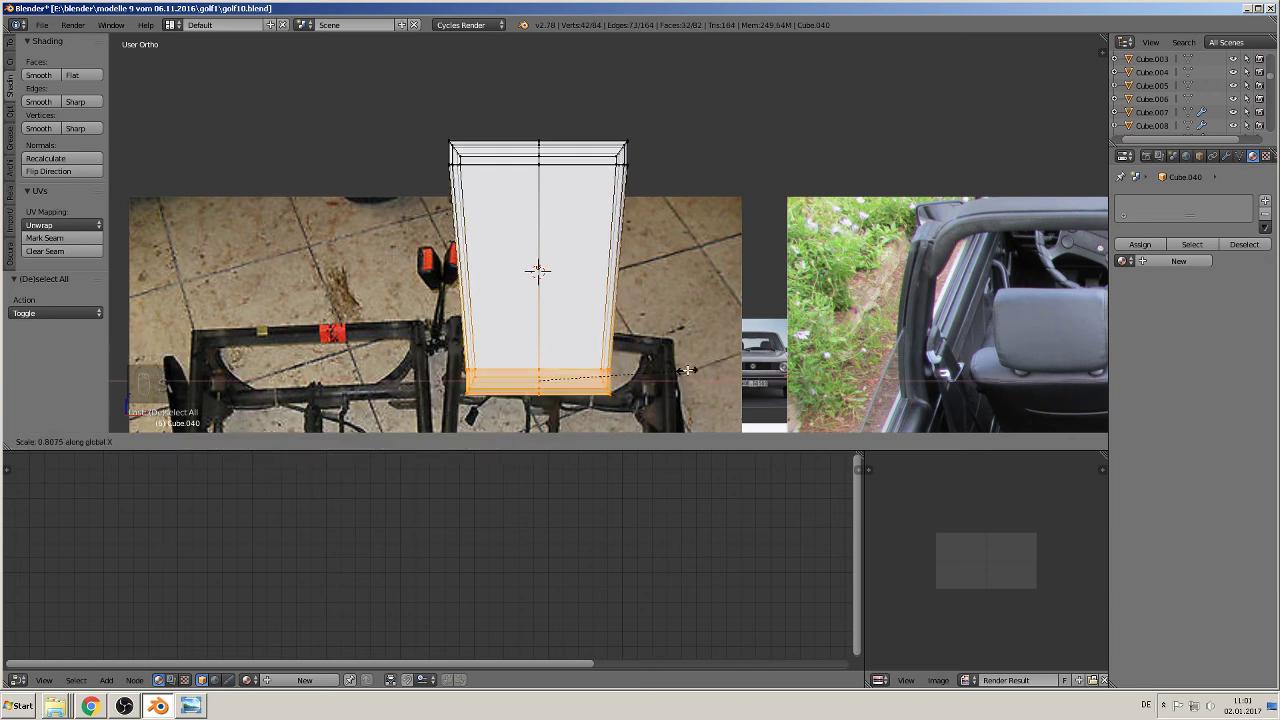
{"action": "left_click", "coordinate": [686, 370]}
{"action": "key", "text": "a"}
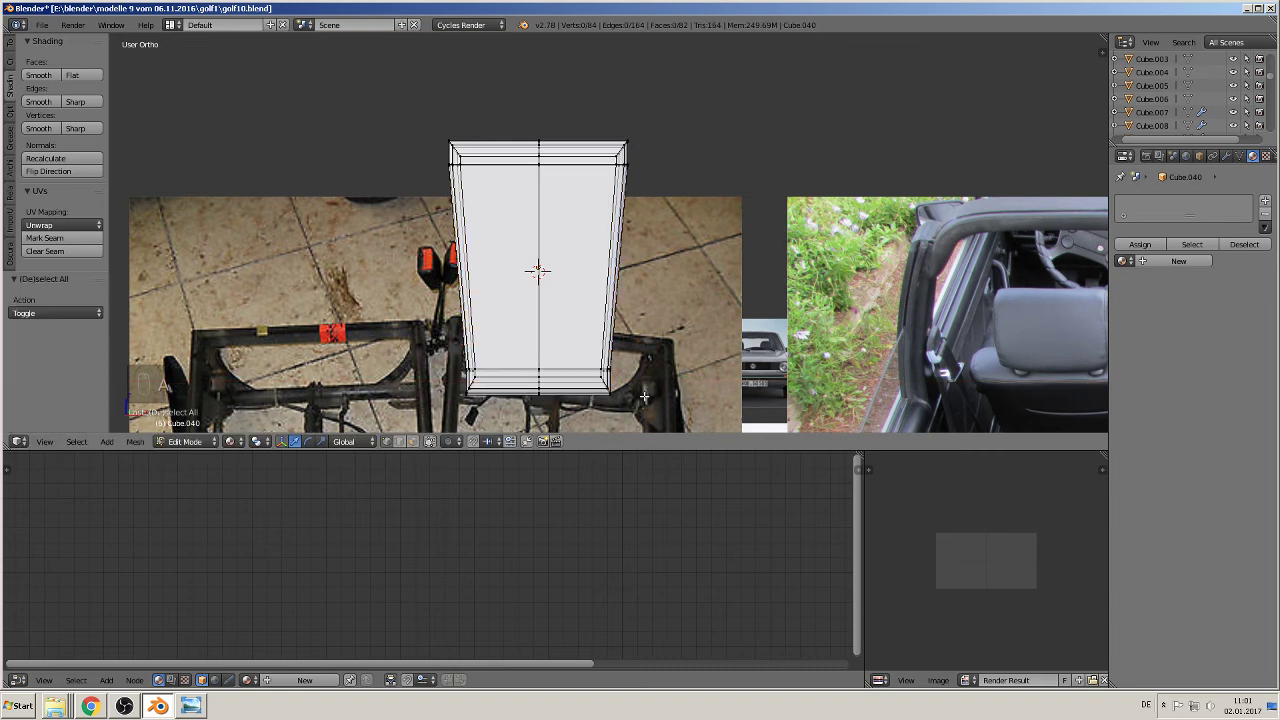
{"action": "key", "text": "b"}
{"action": "left_click_drag", "start_coordinate": [590, 362], "coordinate": [643, 396]}
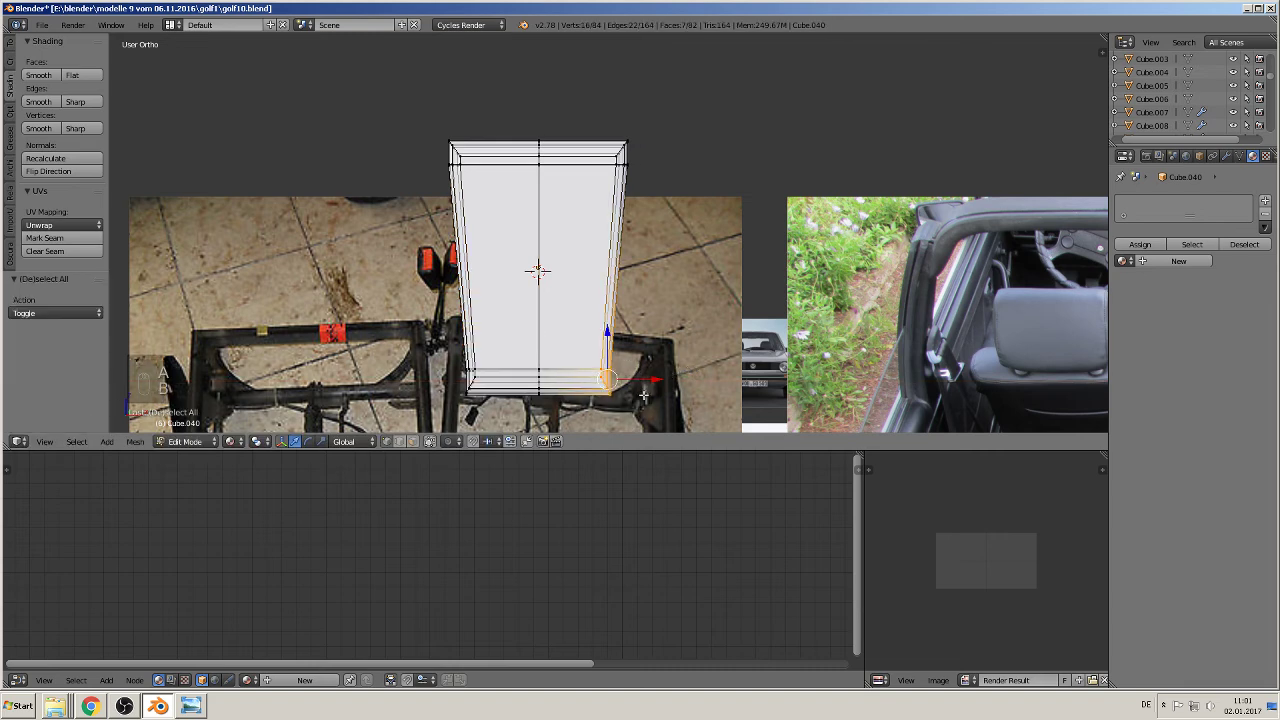
{"action": "key", "text": "r"}
{"action": "key", "text": "y"}
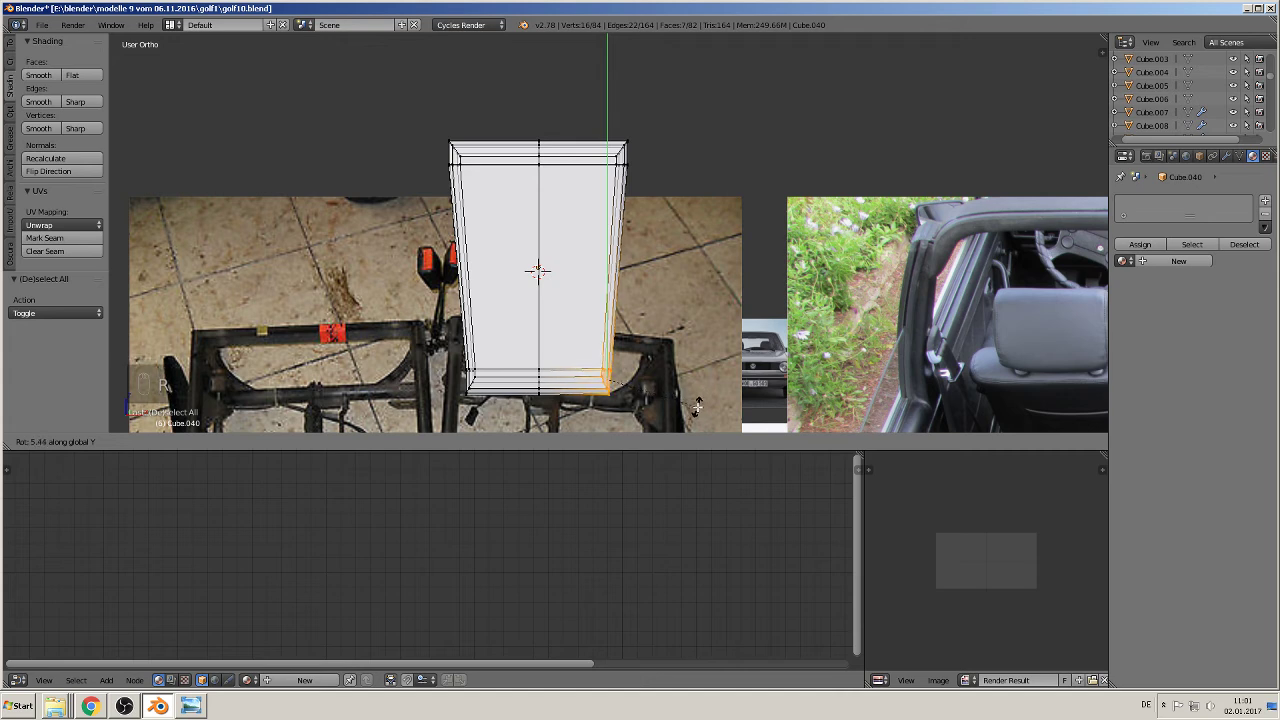
{"action": "left_click", "coordinate": [694, 404]}
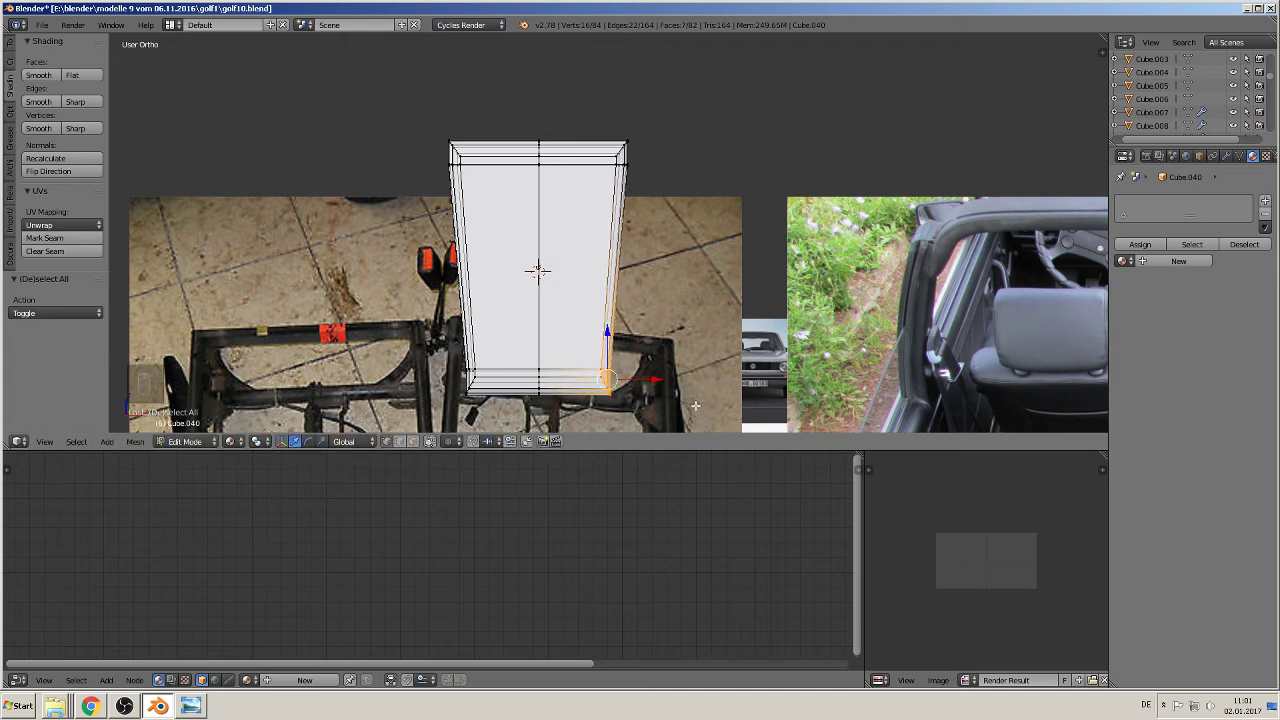
Step: Restrict selection in the block's mesh to visible geometry and switch to face selection
{"action": "key", "text": "Tab"}
{"action": "middle_click_drag", "start_coordinate": [683, 363], "coordinate": [491, 318]}
{"action": "scroll", "coordinate": [469, 297], "scroll_direction": "up", "scroll_amount": 2}
{"action": "key", "text": "Tab"}
{"action": "scroll", "coordinate": [523, 272], "scroll_direction": "up", "scroll_amount": 2}
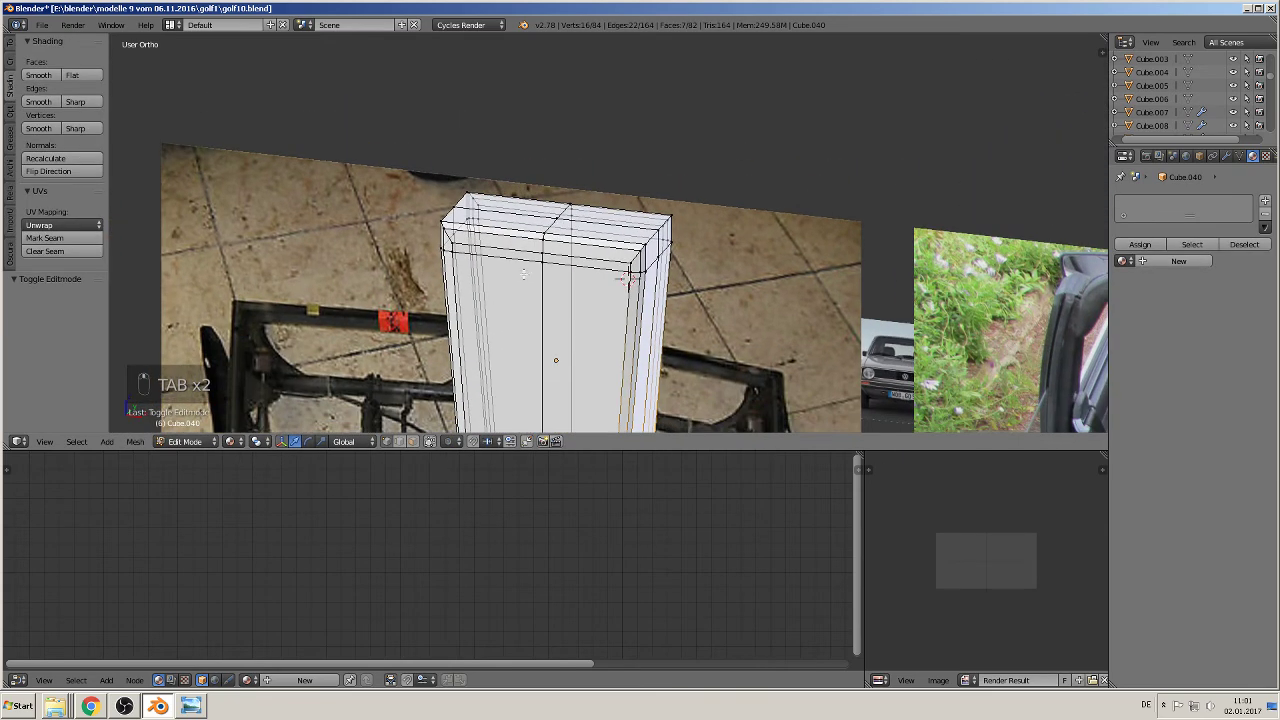
{"action": "left_click", "coordinate": [428, 442]}
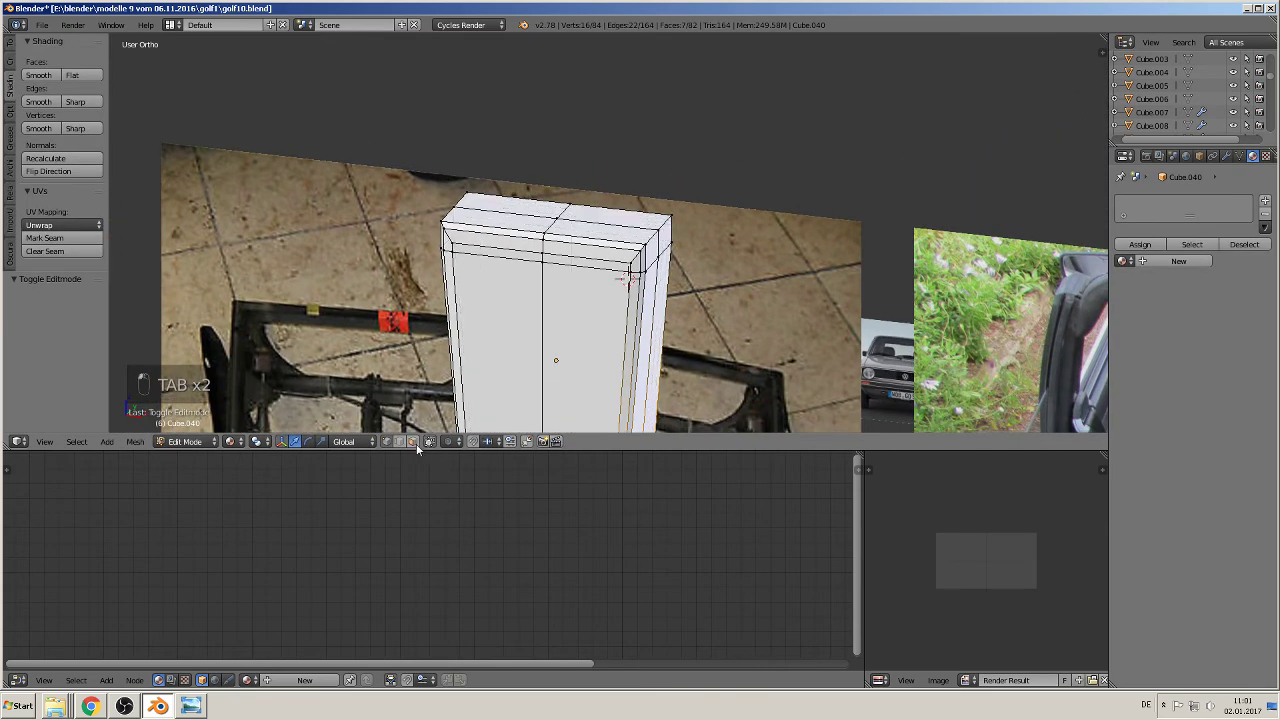
{"action": "left_click", "coordinate": [412, 441]}
Step: Inset the block's four top faces by extruding and scaling them to about 0.86, and widen the inset by 1.076 along X
{"action": "right_click", "coordinate": [515, 215]}
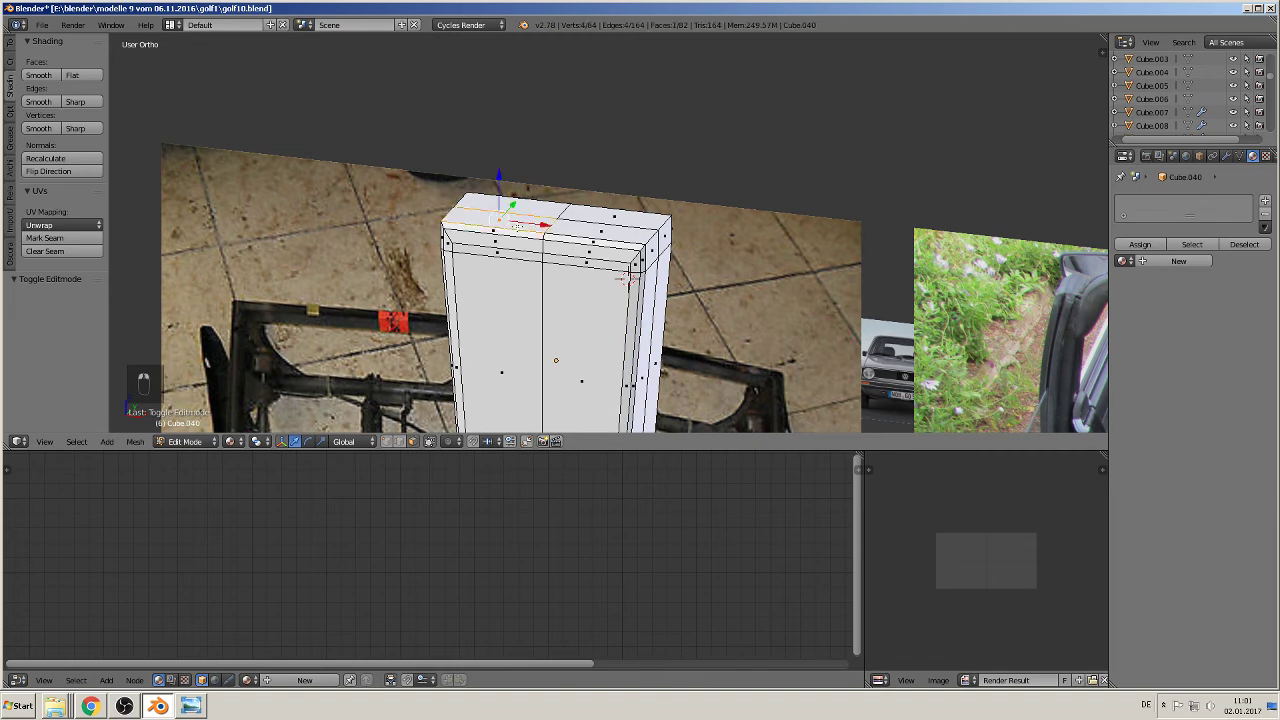
{"action": "right_click", "coordinate": [593, 214], "text": "shift"}
{"action": "right_click", "coordinate": [598, 230], "text": "shift"}
{"action": "middle_click_drag", "start_coordinate": [598, 240], "coordinate": [640, 305]}
{"action": "scroll", "coordinate": [668, 322], "scroll_direction": "up", "scroll_amount": 2}
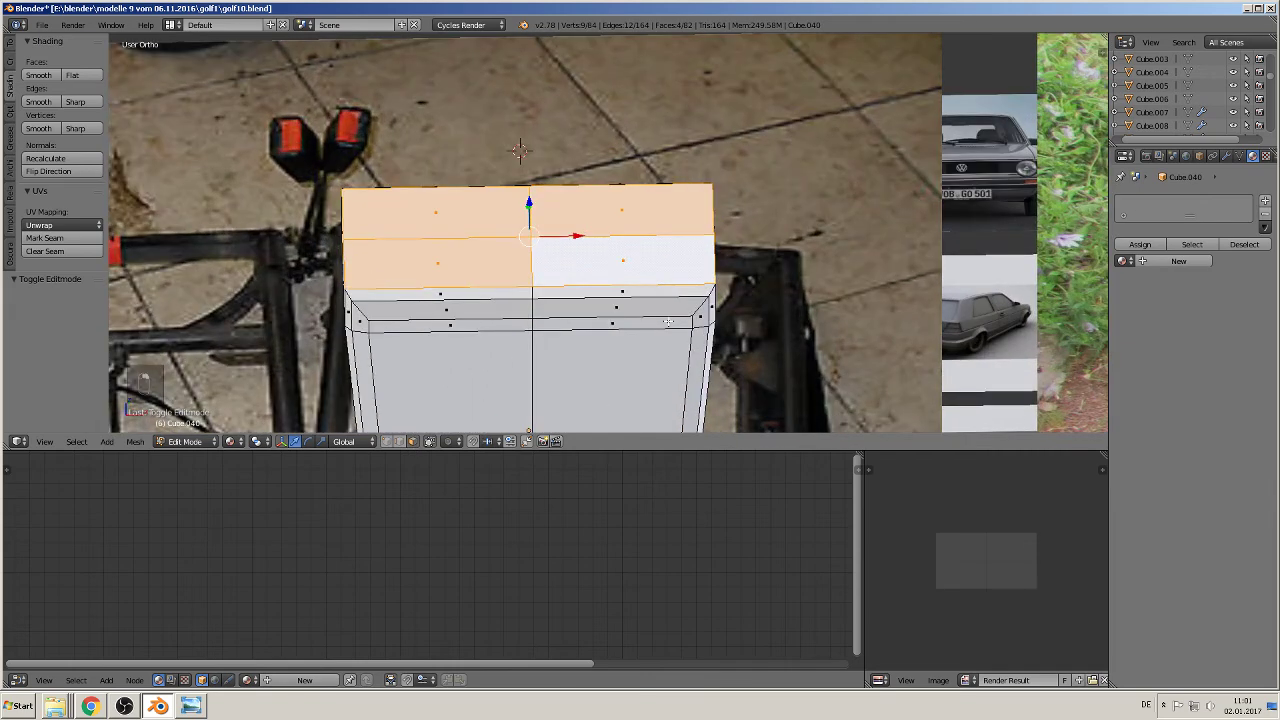
{"action": "key", "text": "e"}
{"action": "key", "text": "s"}
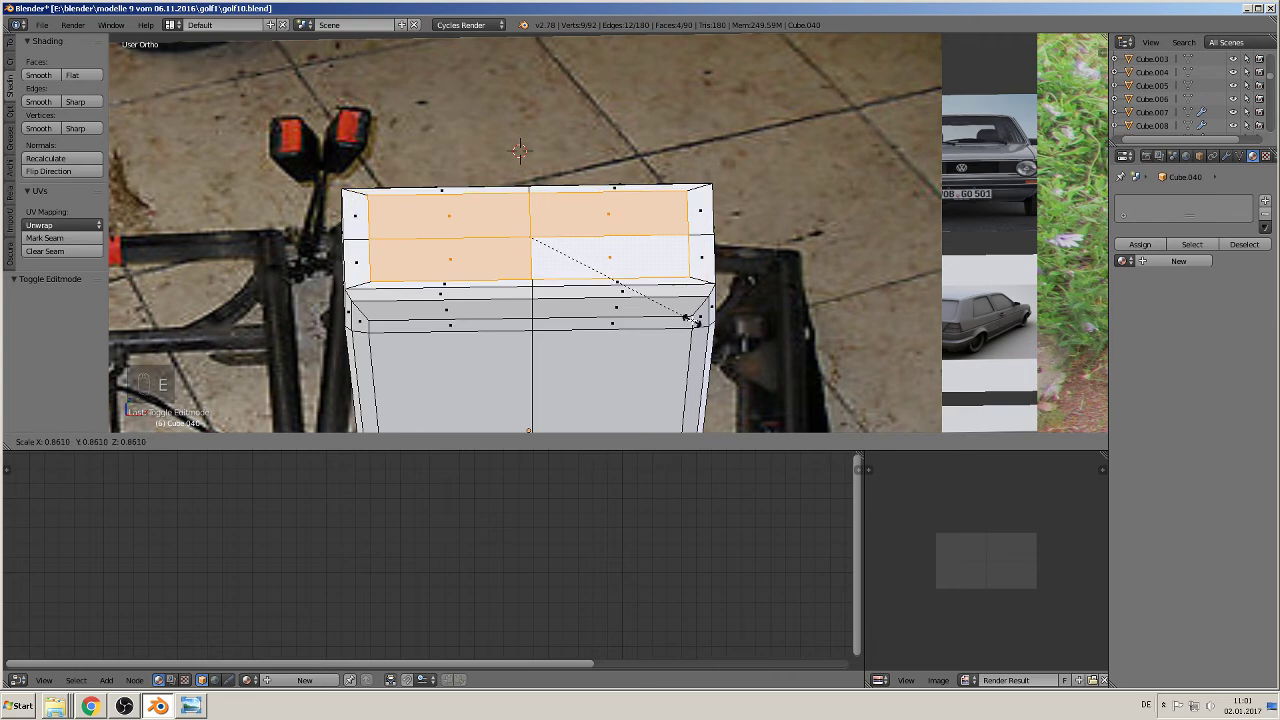
{"action": "left_click", "coordinate": [693, 319]}
{"action": "middle_click_drag", "start_coordinate": [693, 319], "coordinate": [587, 268]}
{"action": "key", "text": "s"}
{"action": "key", "text": "x"}
{"action": "left_click", "coordinate": [710, 330]}
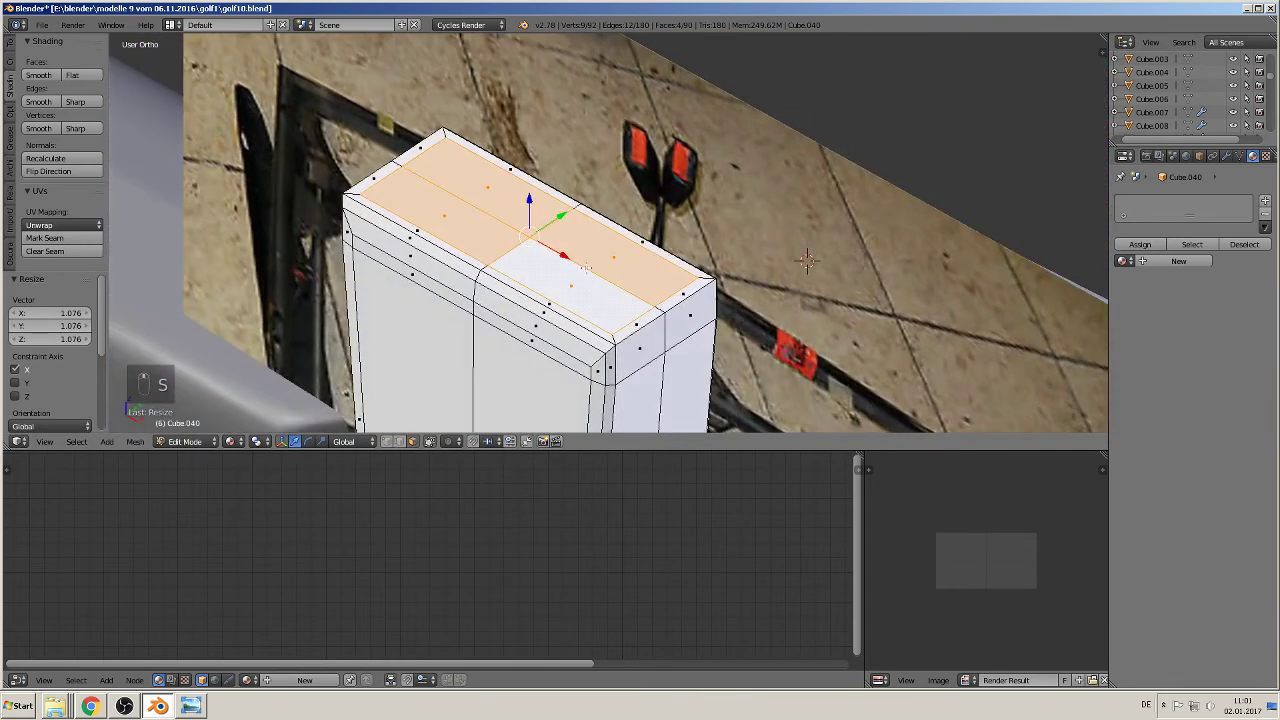
Step: Extrude the inset top faces 0.393 down into the block along Z to form a recess
{"action": "key", "text": "e"}
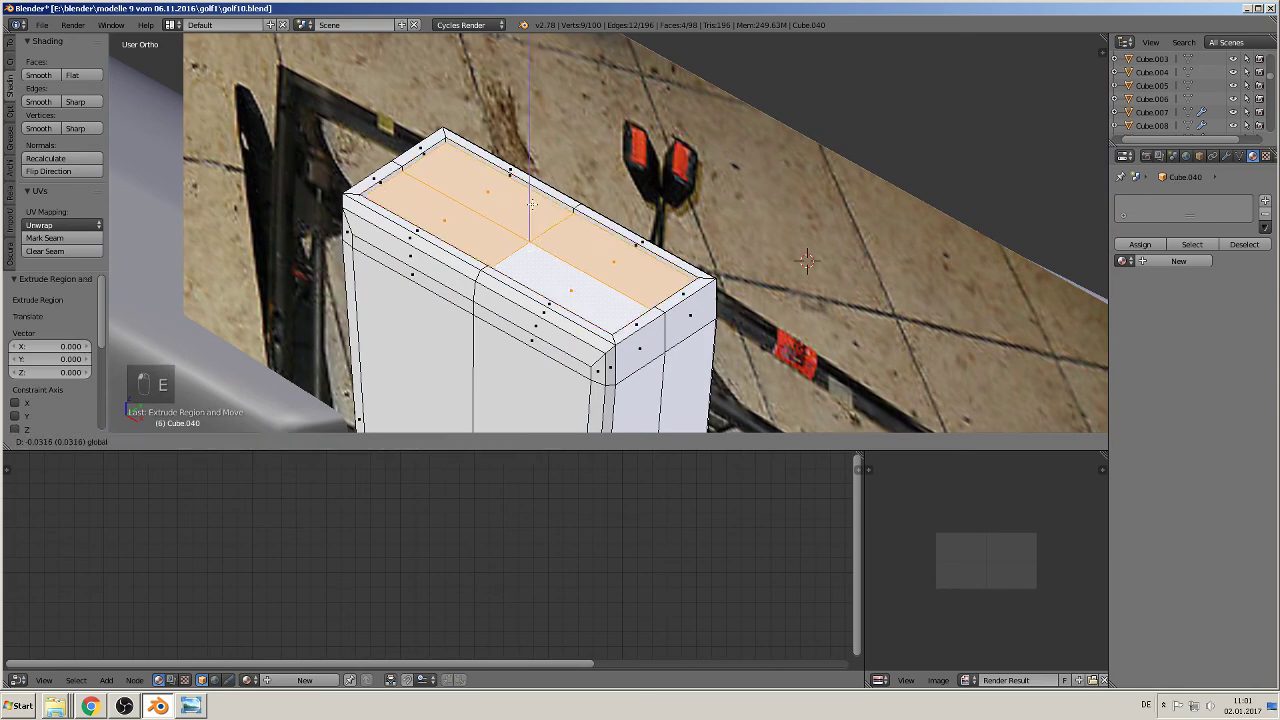
{"action": "left_click_drag", "start_coordinate": [533, 242], "coordinate": [533, 257]}
{"action": "middle_click_drag", "start_coordinate": [684, 207], "coordinate": [650, 115], "text": "shift"}
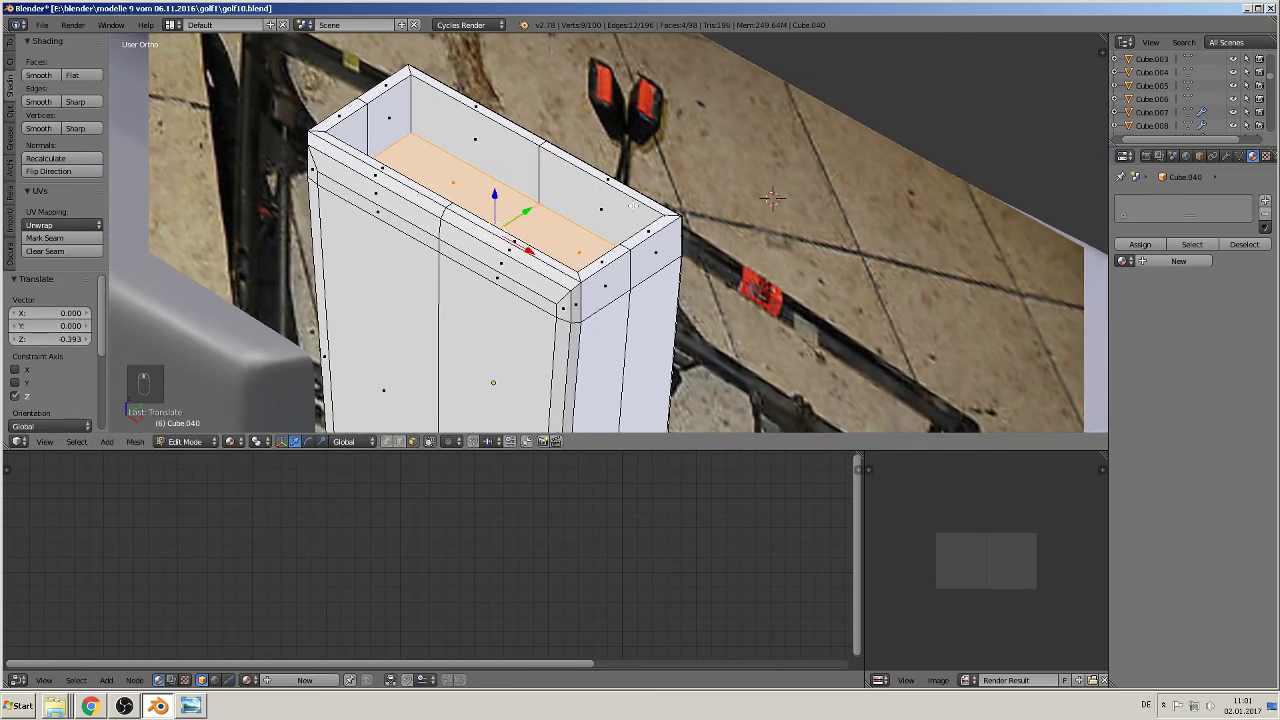
Step: Inset the recess floor by extruding and scaling it to 0.892, and widen it by 1.081 along X
{"action": "middle_click_drag", "start_coordinate": [632, 206], "coordinate": [642, 290]}
{"action": "key", "text": "e"}
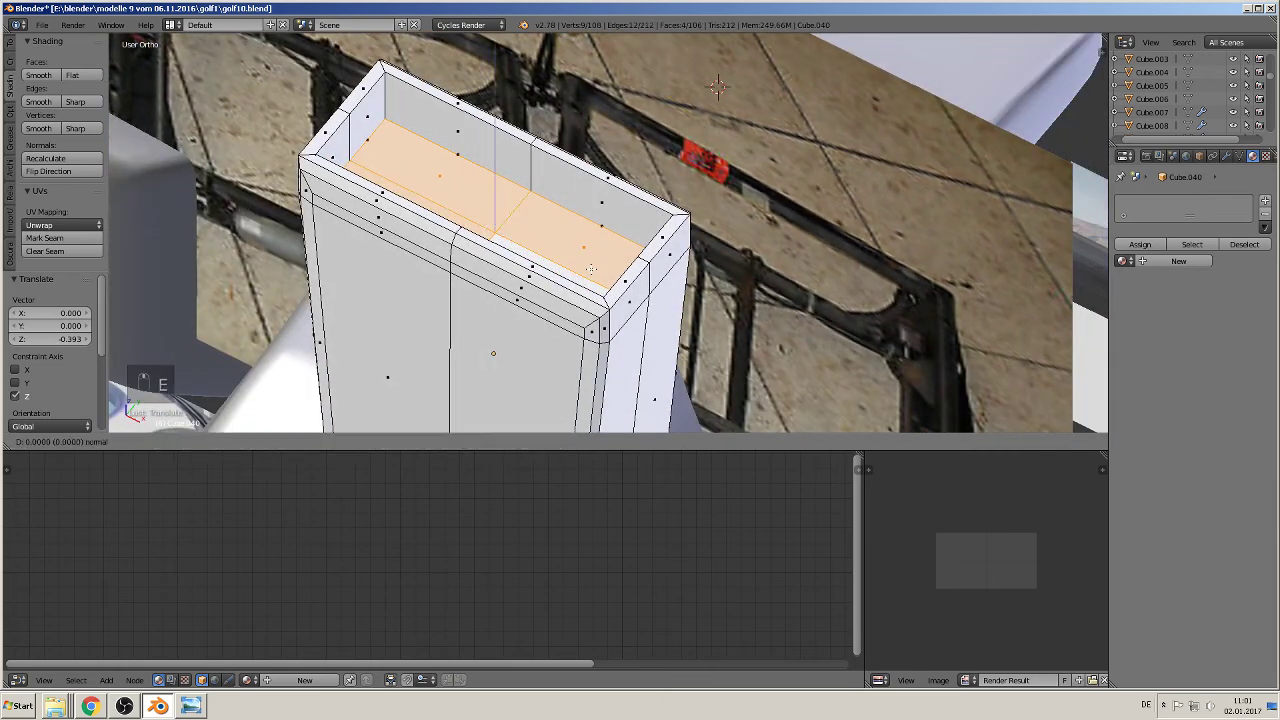
{"action": "key", "text": "s"}
{"action": "left_click", "coordinate": [581, 260]}
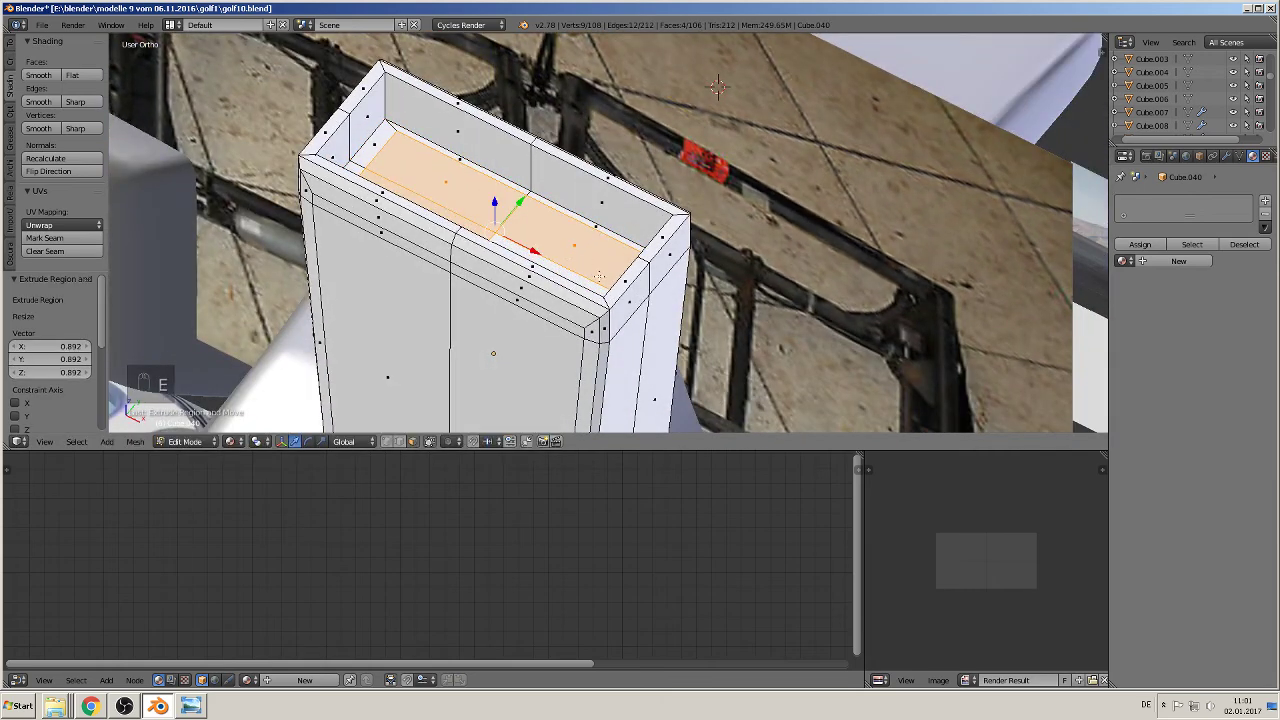
{"action": "key", "text": "s"}
{"action": "key", "text": "x"}
{"action": "left_click", "coordinate": [608, 285]}
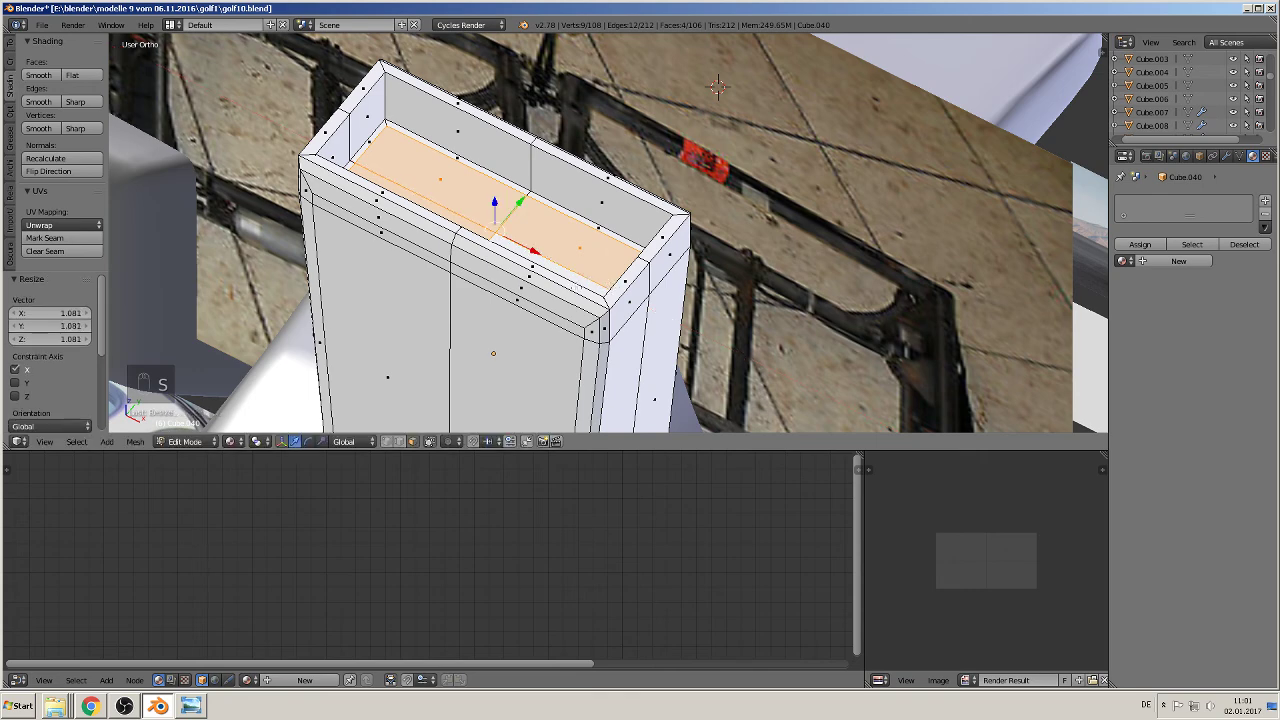
Step: Extrude the inset recess floor 0.390 up along Z to form a separate button inside the recess
{"action": "middle_click_drag", "start_coordinate": [608, 285], "coordinate": [533, 277]}
{"action": "key", "text": "e"}
{"action": "right_click", "coordinate": [506, 194]}
{"action": "key", "text": "e"}
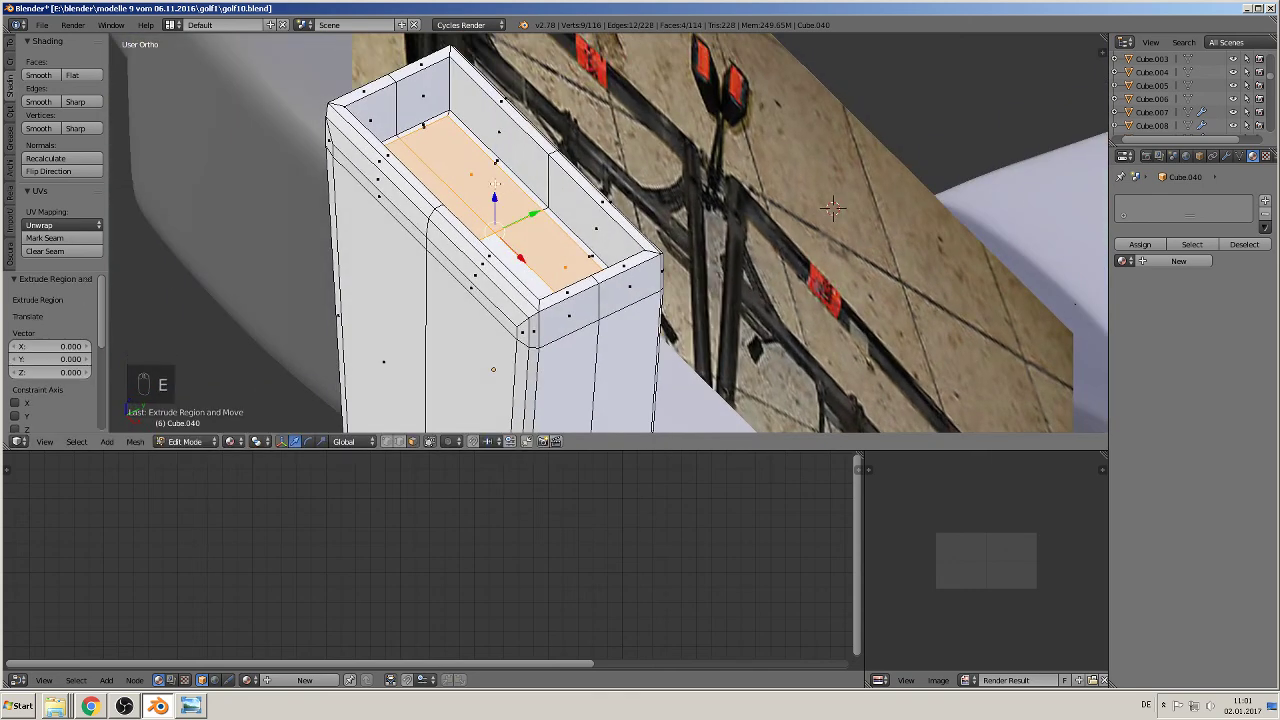
{"action": "left_click", "coordinate": [550, 196]}
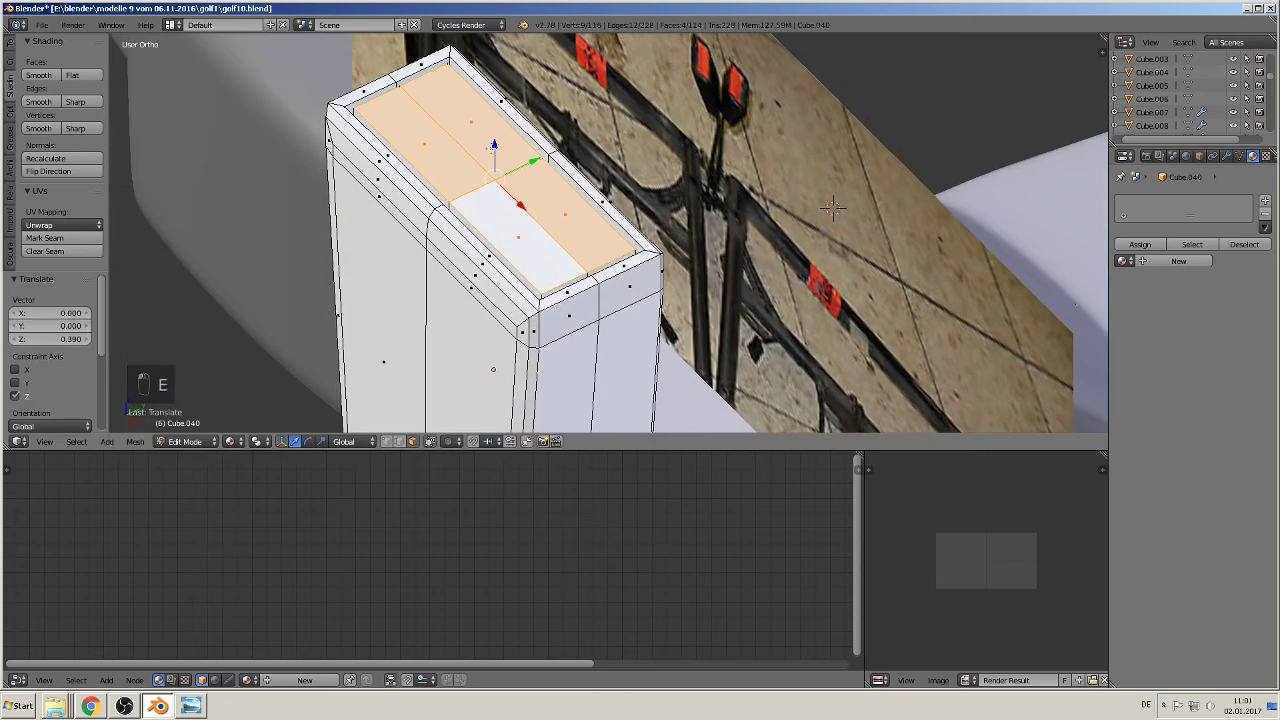
{"action": "middle_click_drag", "start_coordinate": [550, 196], "coordinate": [522, 187]}
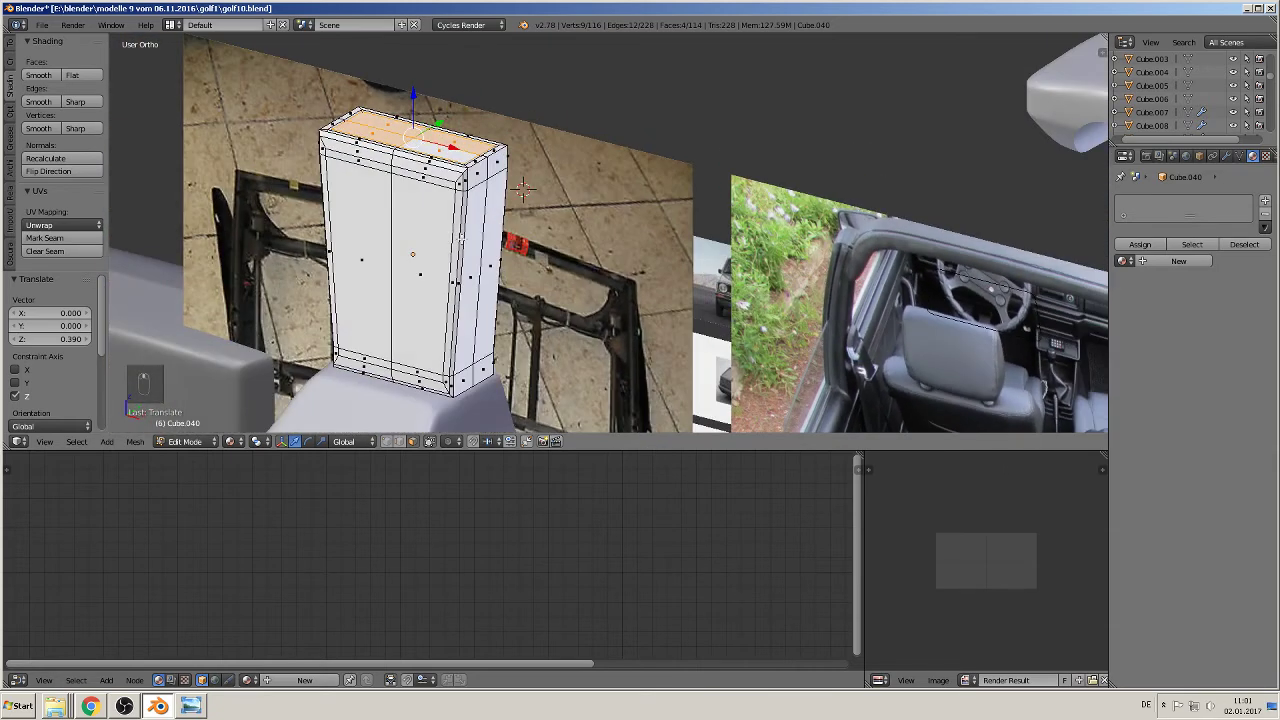
Step: Shade the block smooth in Object Mode and add an Edge Split modifier to it
{"action": "key", "text": "Tab"}
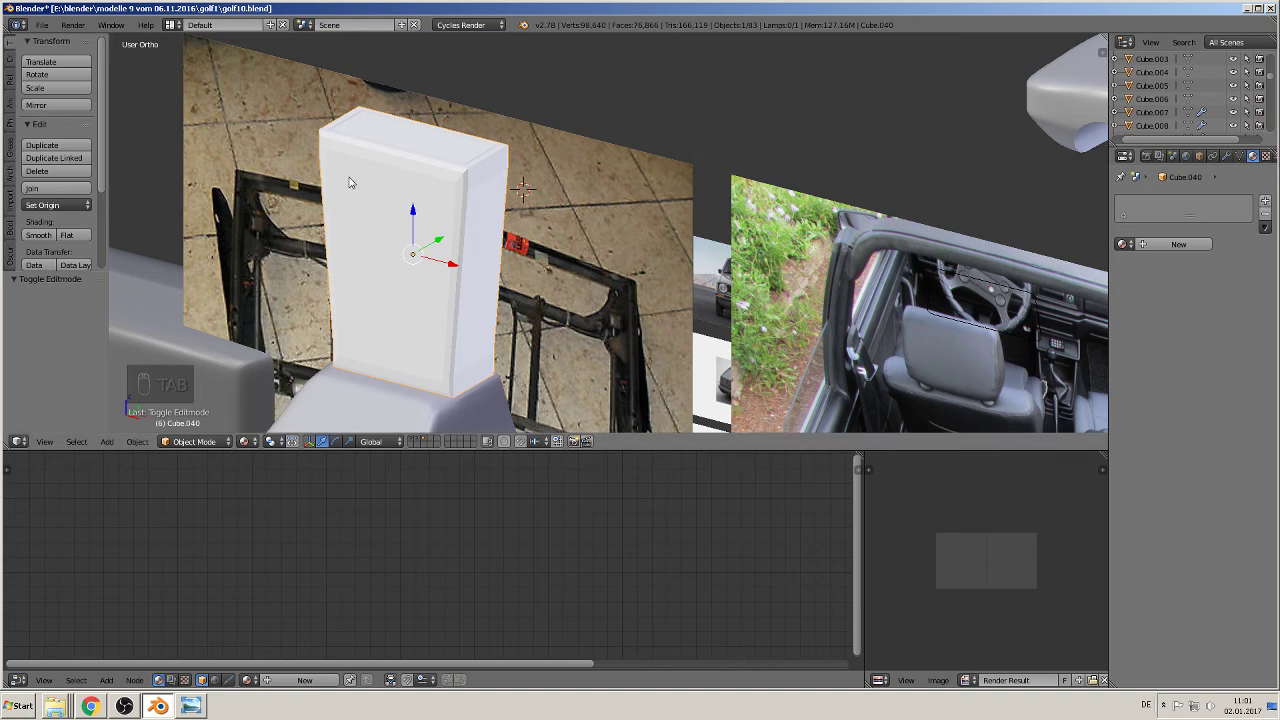
{"action": "left_click", "coordinate": [40, 235]}
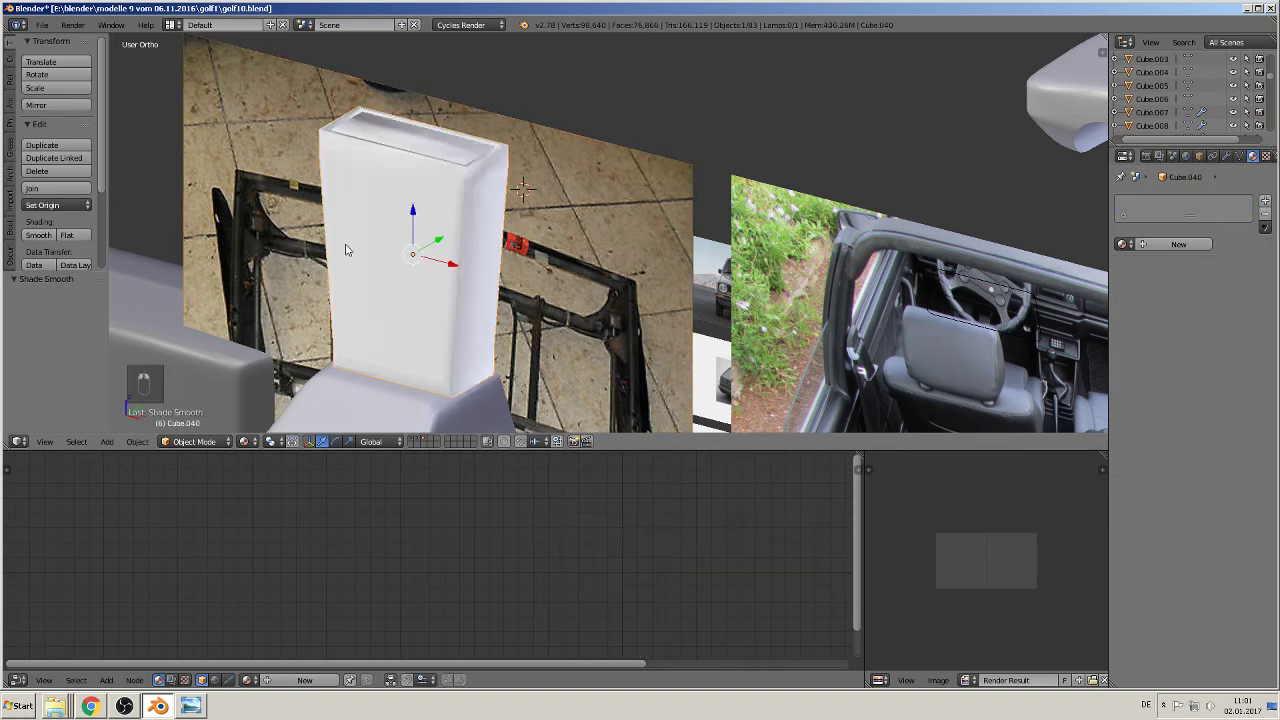
{"action": "scroll", "coordinate": [387, 243], "scroll_direction": "up", "scroll_amount": 3}
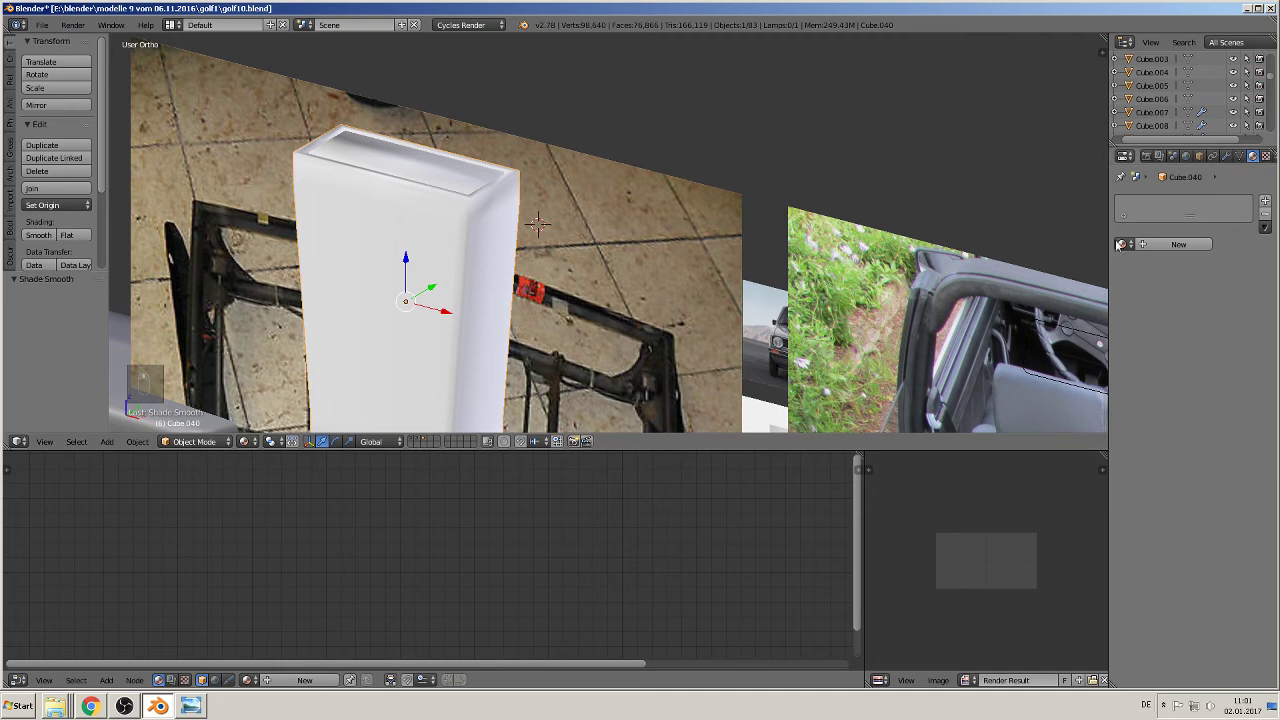
{"action": "left_click", "coordinate": [1226, 156]}
{"action": "left_click", "coordinate": [1190, 201]}
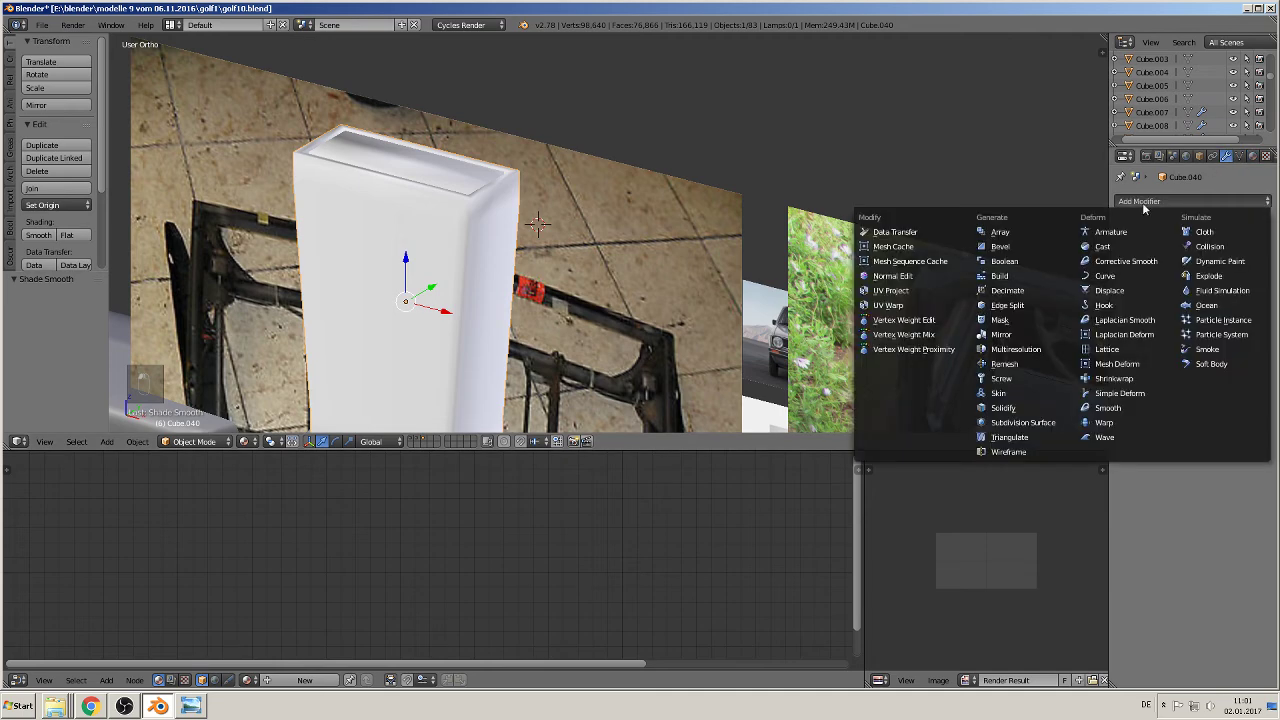
{"action": "left_click", "coordinate": [1038, 307]}
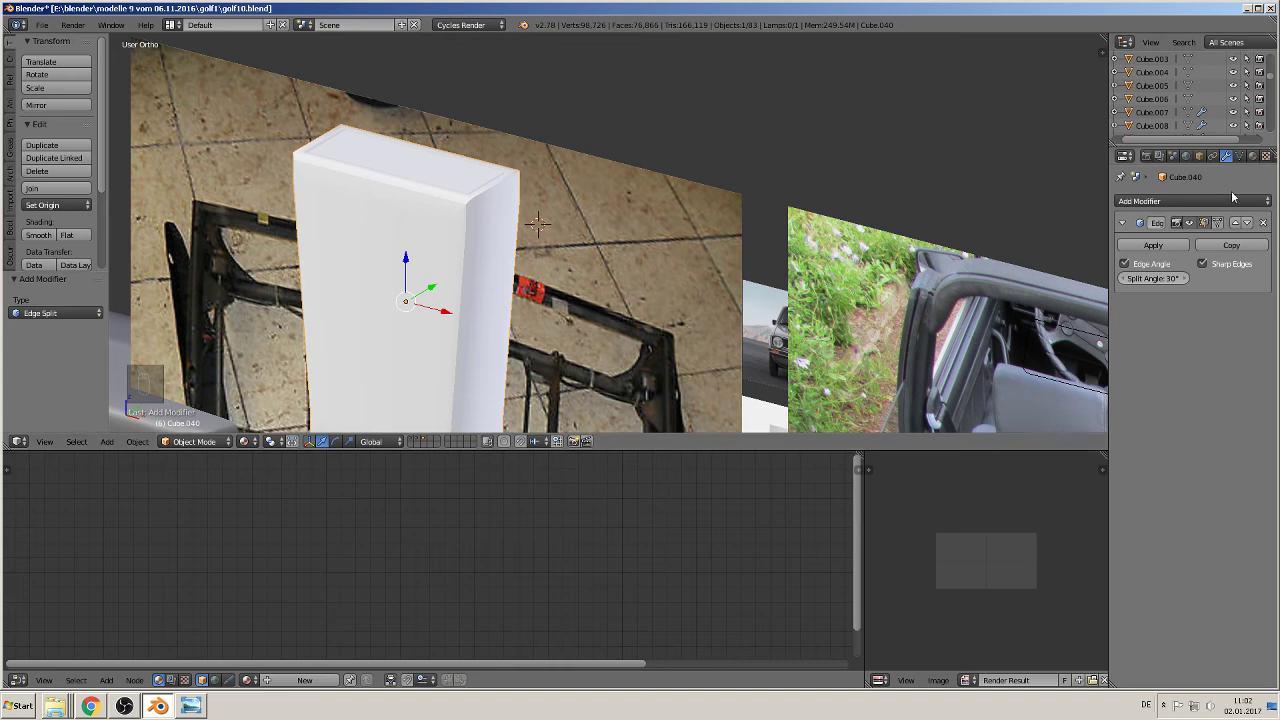
Step: Add a material slot to the block and assign it the existing "black plastic" material
{"action": "left_click", "coordinate": [1253, 156]}
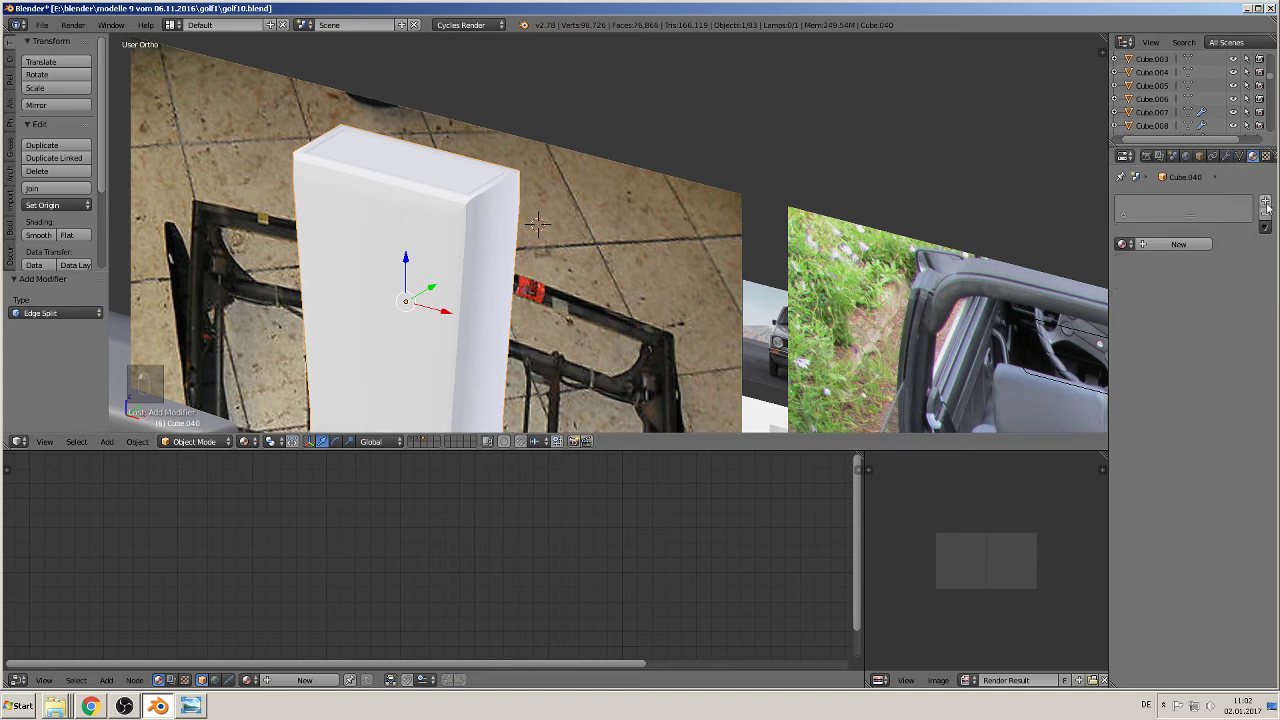
{"action": "left_click", "coordinate": [1265, 201]}
{"action": "left_click", "coordinate": [1126, 245]}
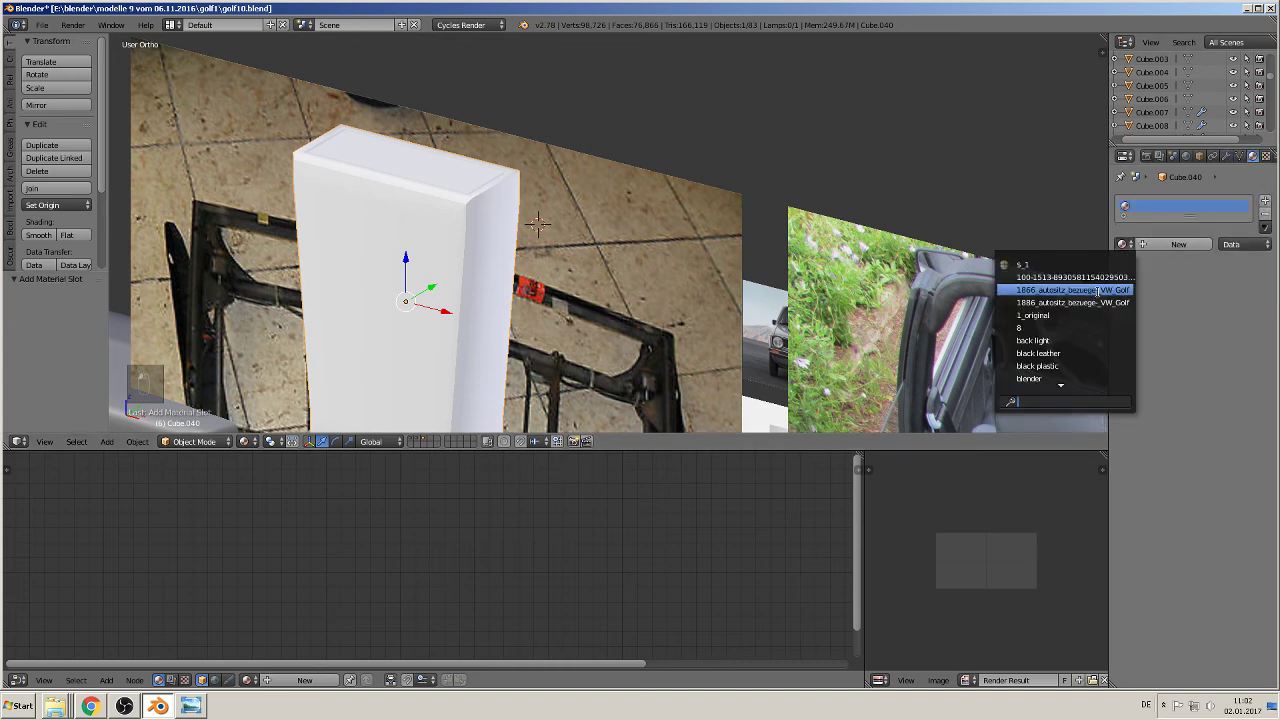
{"action": "type", "text": "ba"}
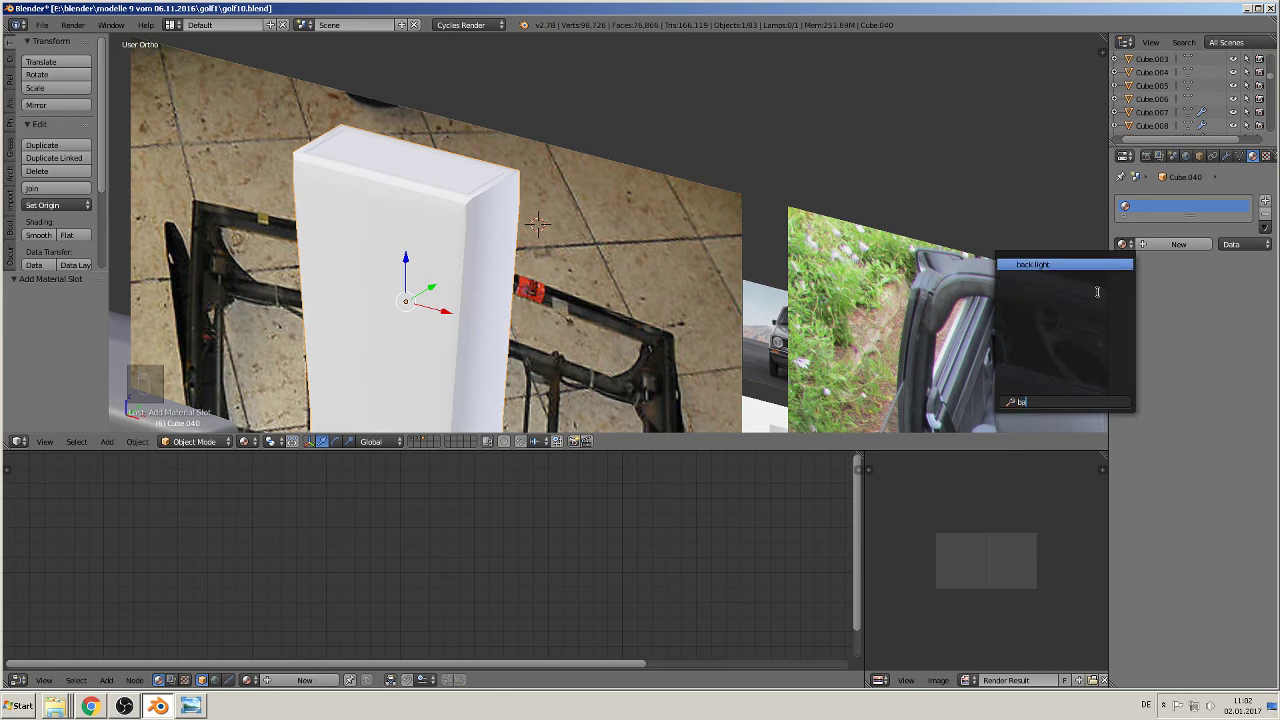
{"action": "key", "text": "BackSpace"}
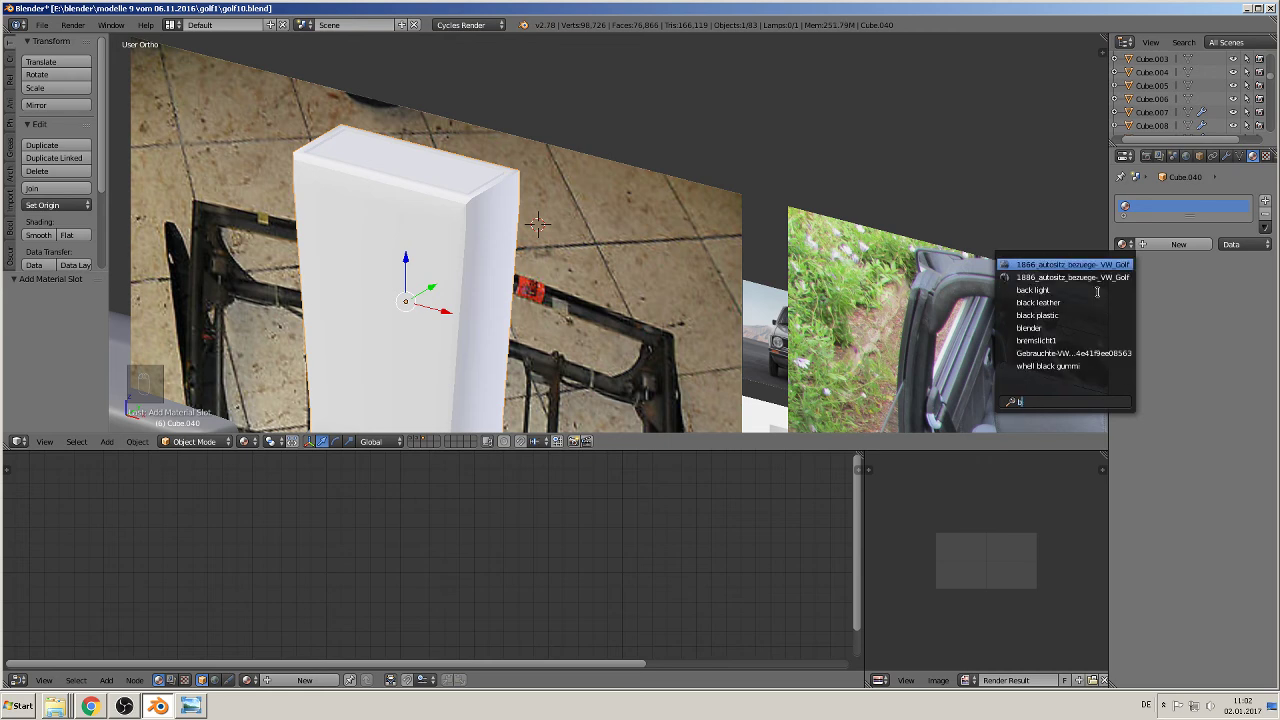
{"action": "type", "text": "l"}
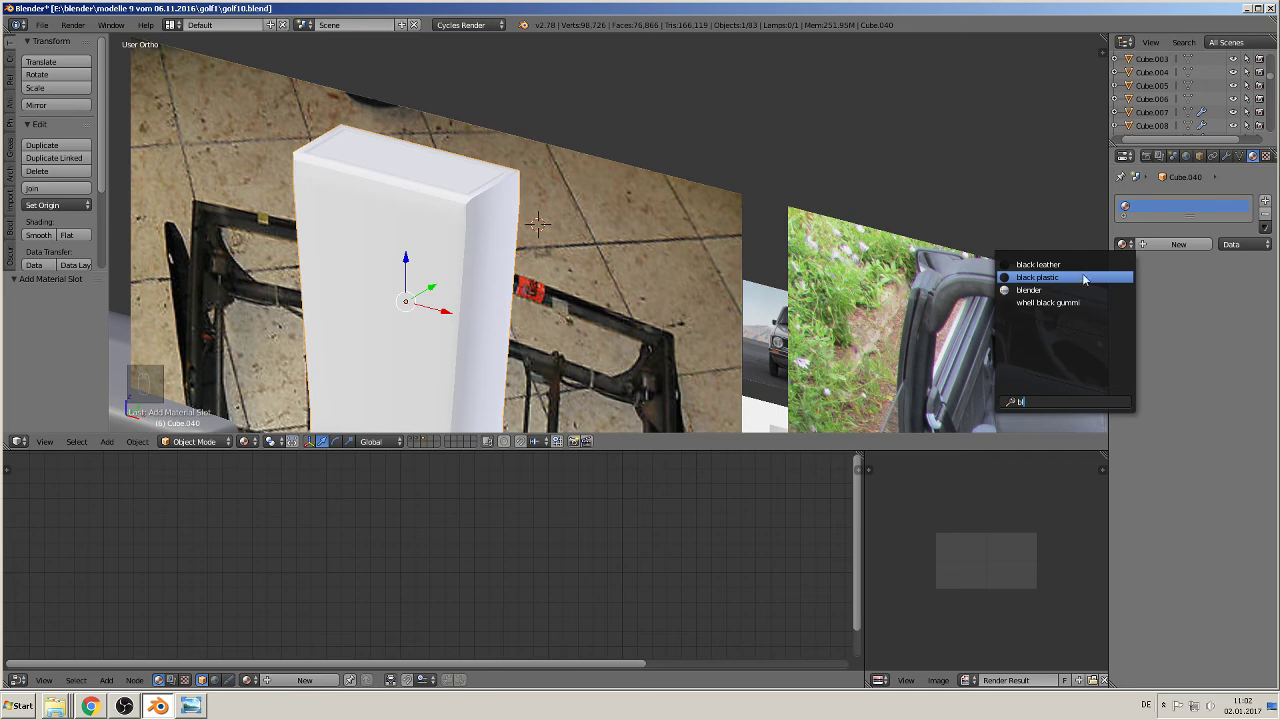
{"action": "left_click", "coordinate": [1085, 279]}
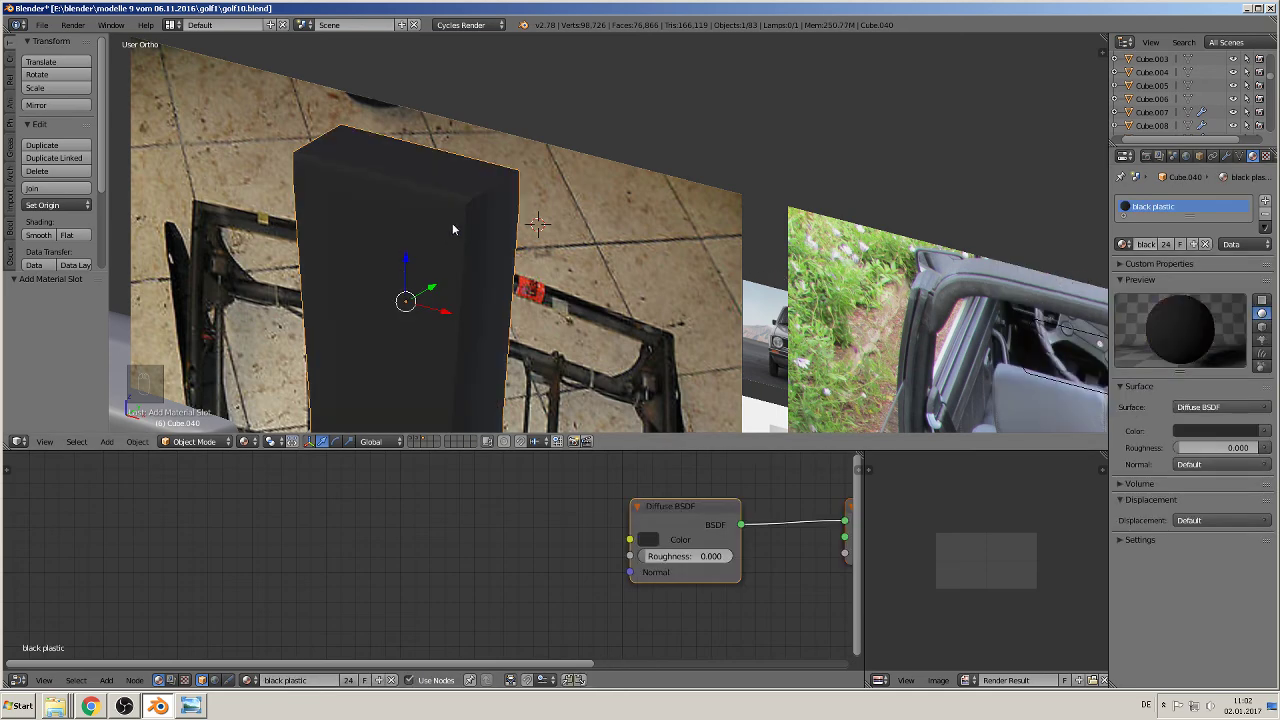
Step: Add a second material slot with a new material named "orange"
{"action": "left_click", "coordinate": [1265, 201]}
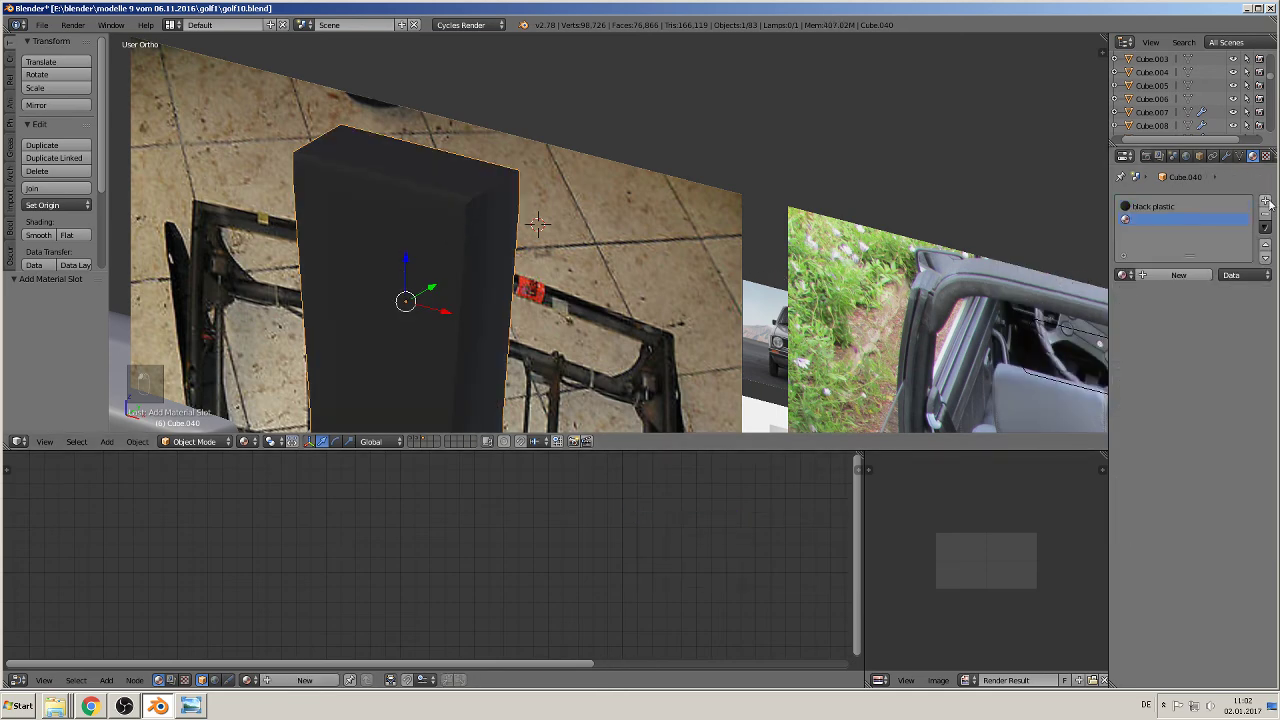
{"action": "left_click", "coordinate": [1175, 274]}
{"action": "left_click", "coordinate": [1155, 277]}
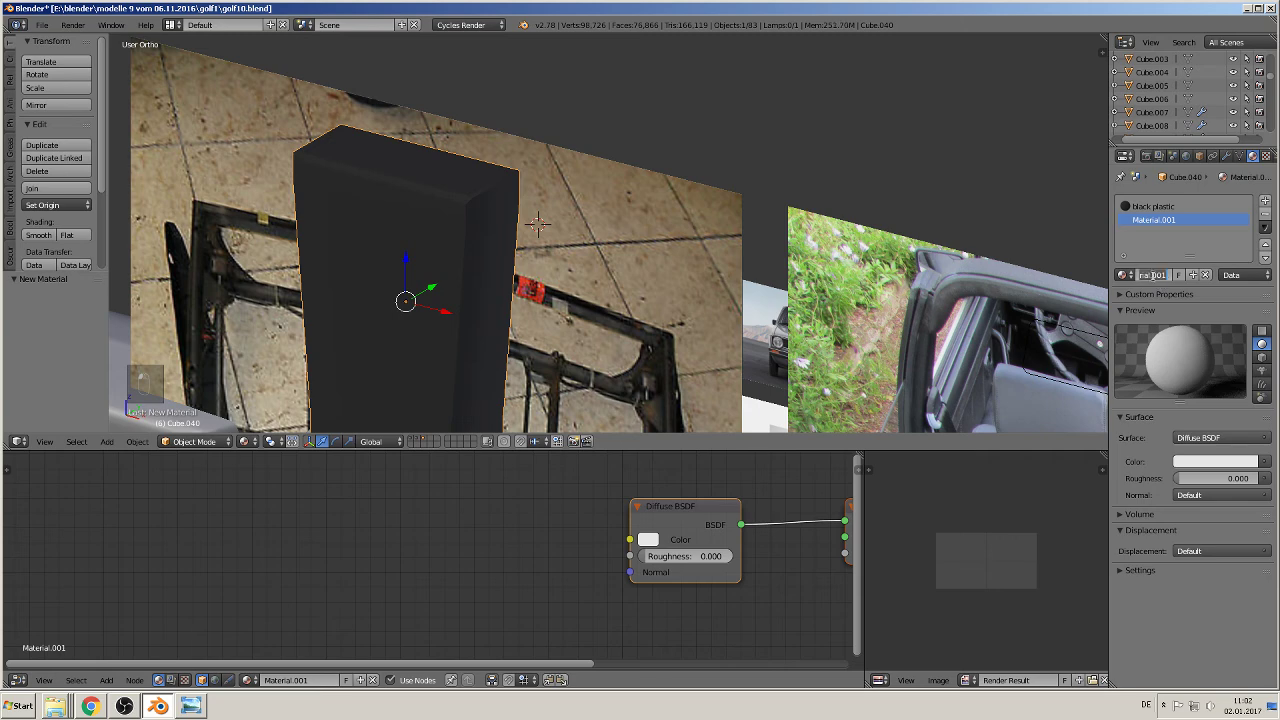
{"action": "type", "text": "orange"}
{"action": "key", "text": "Return"}
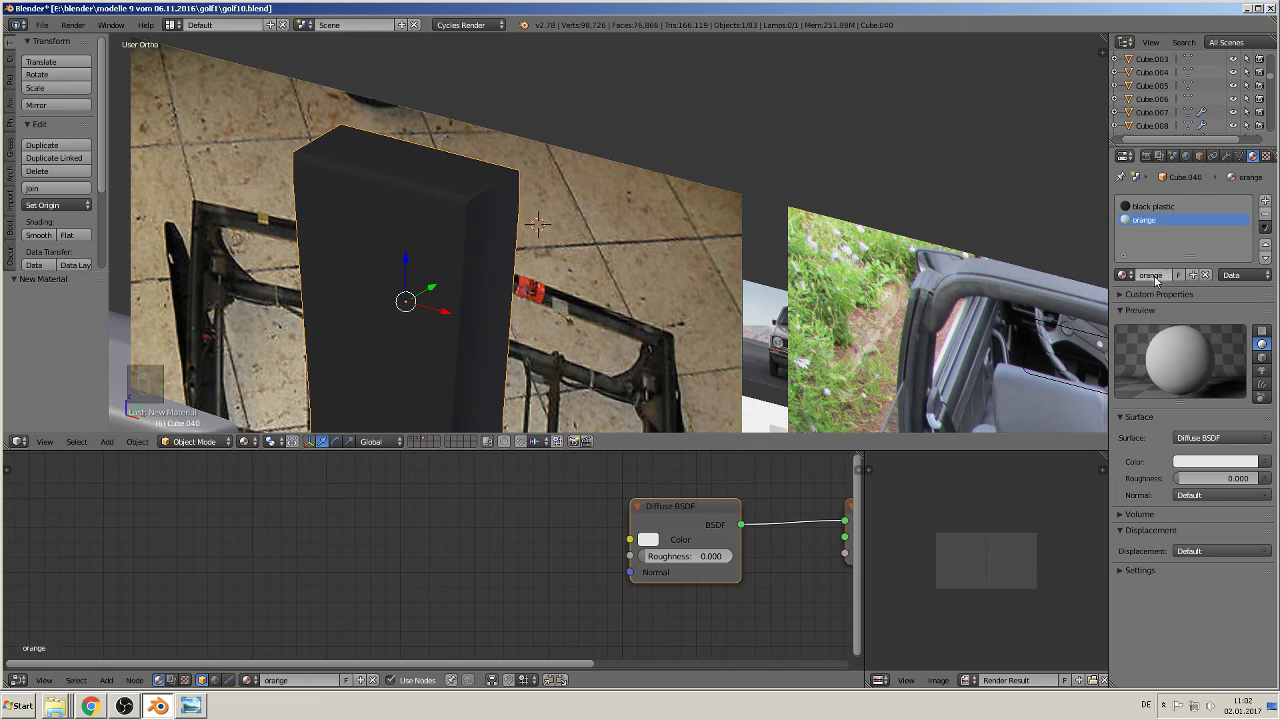
Step: Set the "orange" material's diffuse color by sampling the red buckle button in the reference photo
{"action": "middle_click_drag", "start_coordinate": [740, 170], "coordinate": [904, 243]}
{"action": "scroll", "coordinate": [732, 228], "scroll_direction": "up", "scroll_amount": 8}
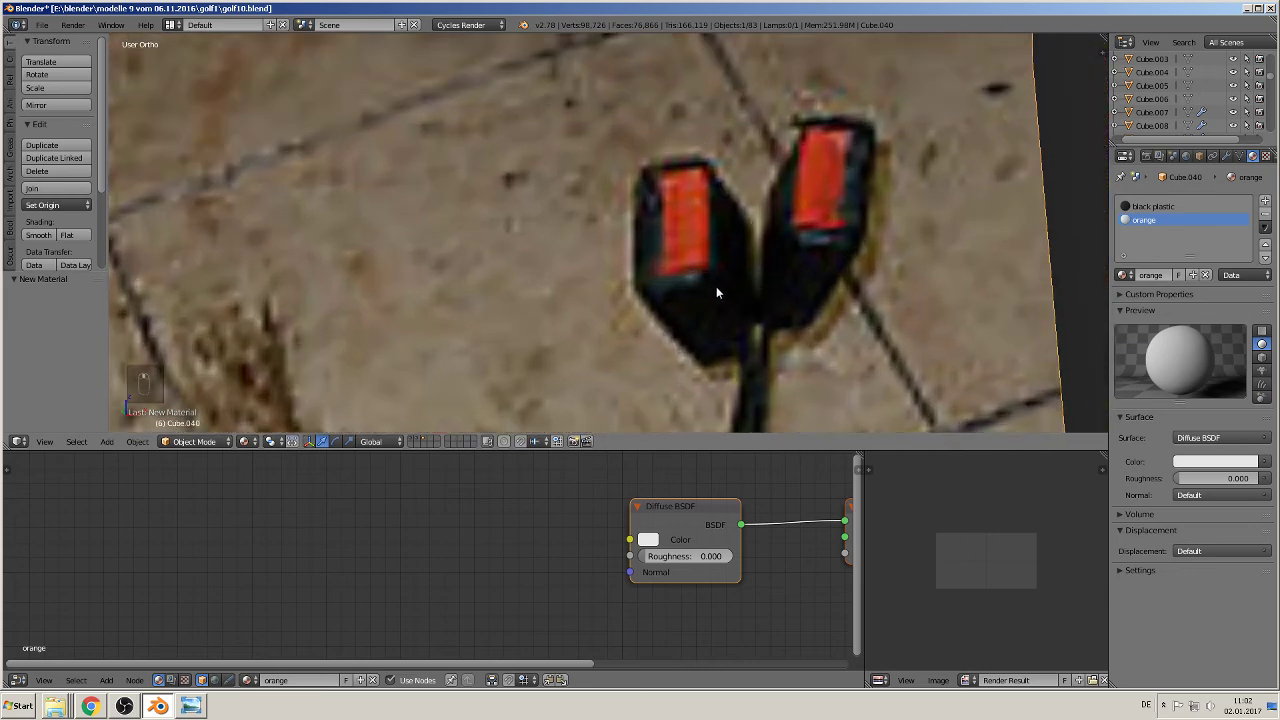
{"action": "left_click", "coordinate": [1218, 462]}
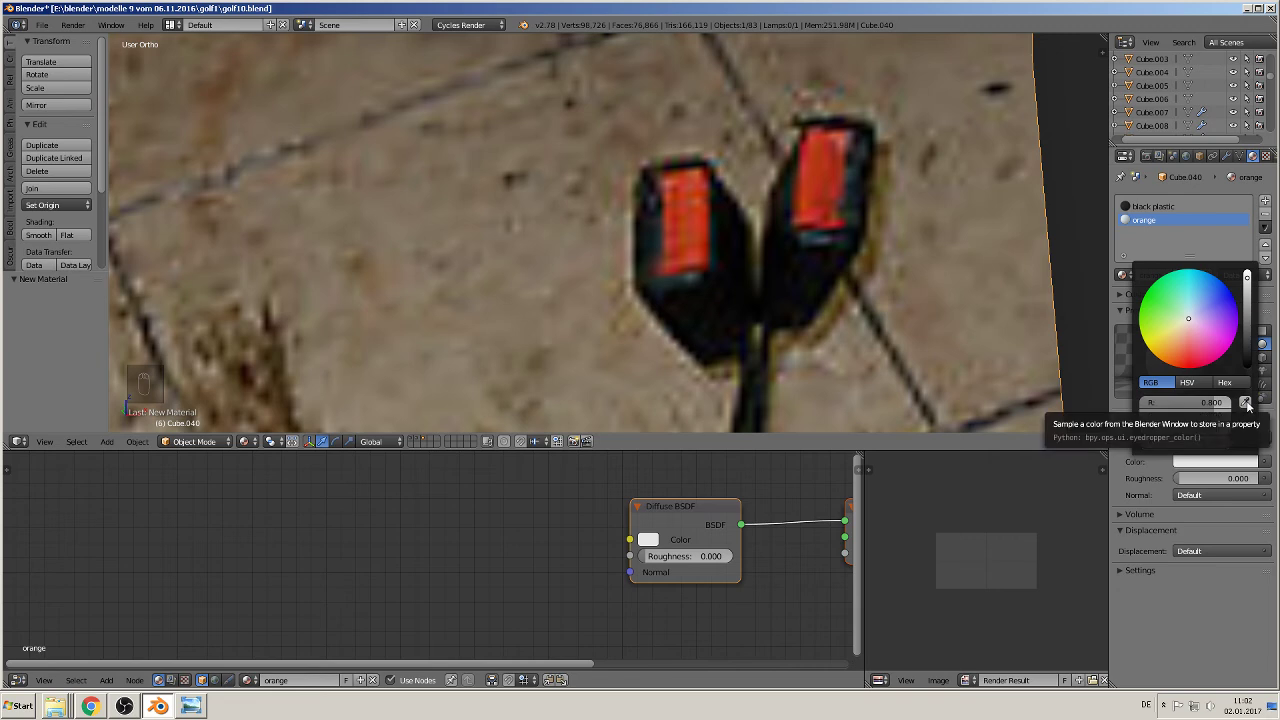
{"action": "left_click", "coordinate": [1246, 403]}
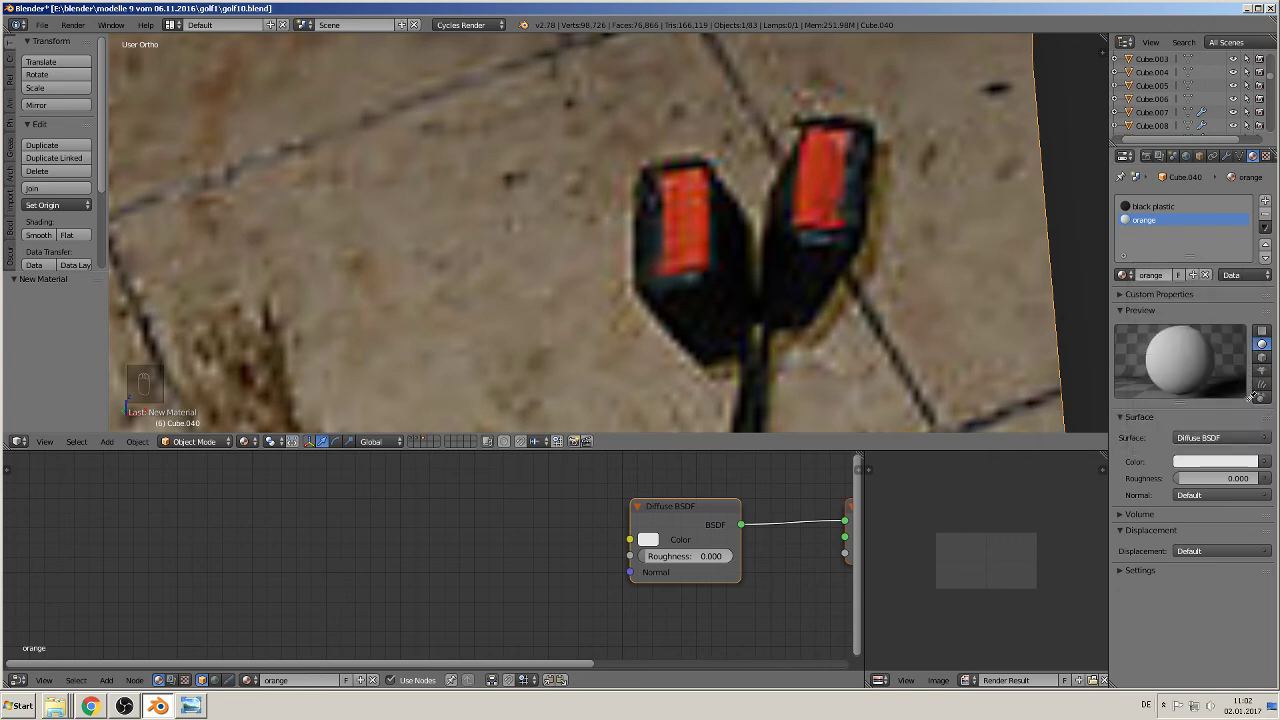
{"action": "left_click", "coordinate": [700, 215]}
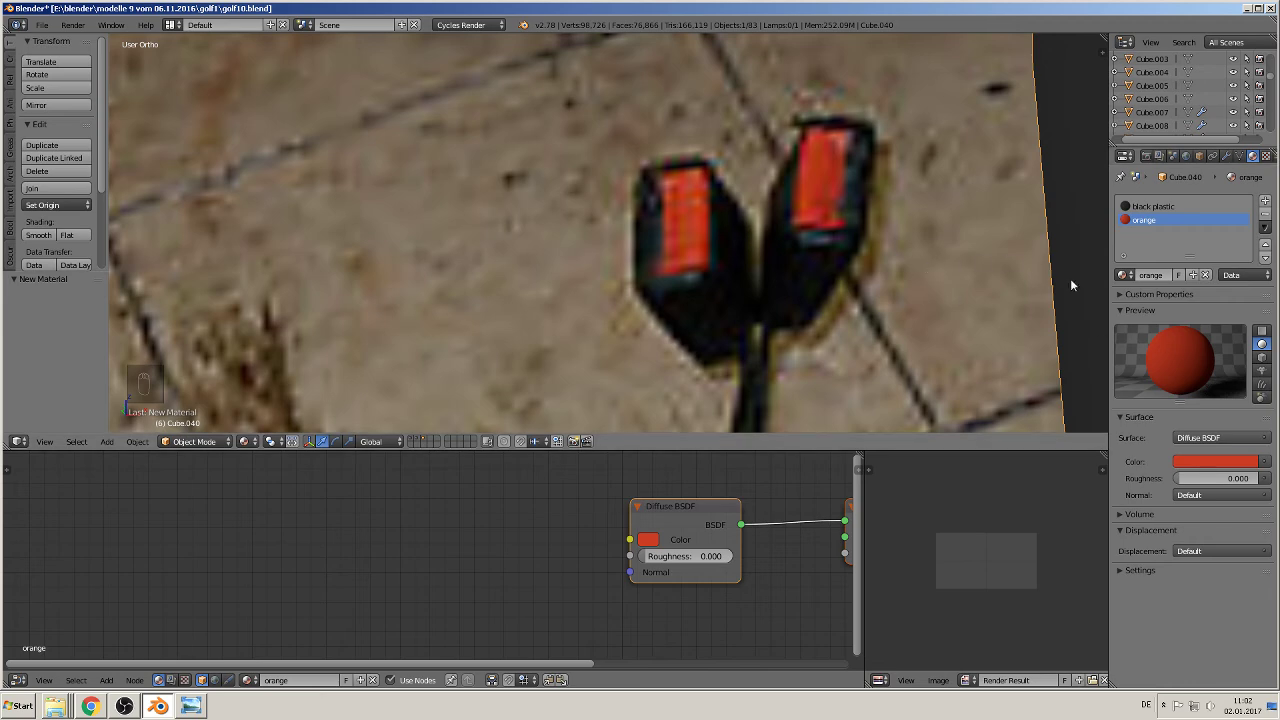
Step: Assign the "orange" material to the selected top faces of the buckle button in Edit Mode
{"action": "scroll", "coordinate": [929, 288], "scroll_direction": "down", "scroll_amount": 5}
{"action": "middle_click_drag", "start_coordinate": [906, 304], "coordinate": [820, 300]}
{"action": "scroll", "coordinate": [864, 258], "scroll_direction": "up", "scroll_amount": 3}
{"action": "key", "text": "Tab"}
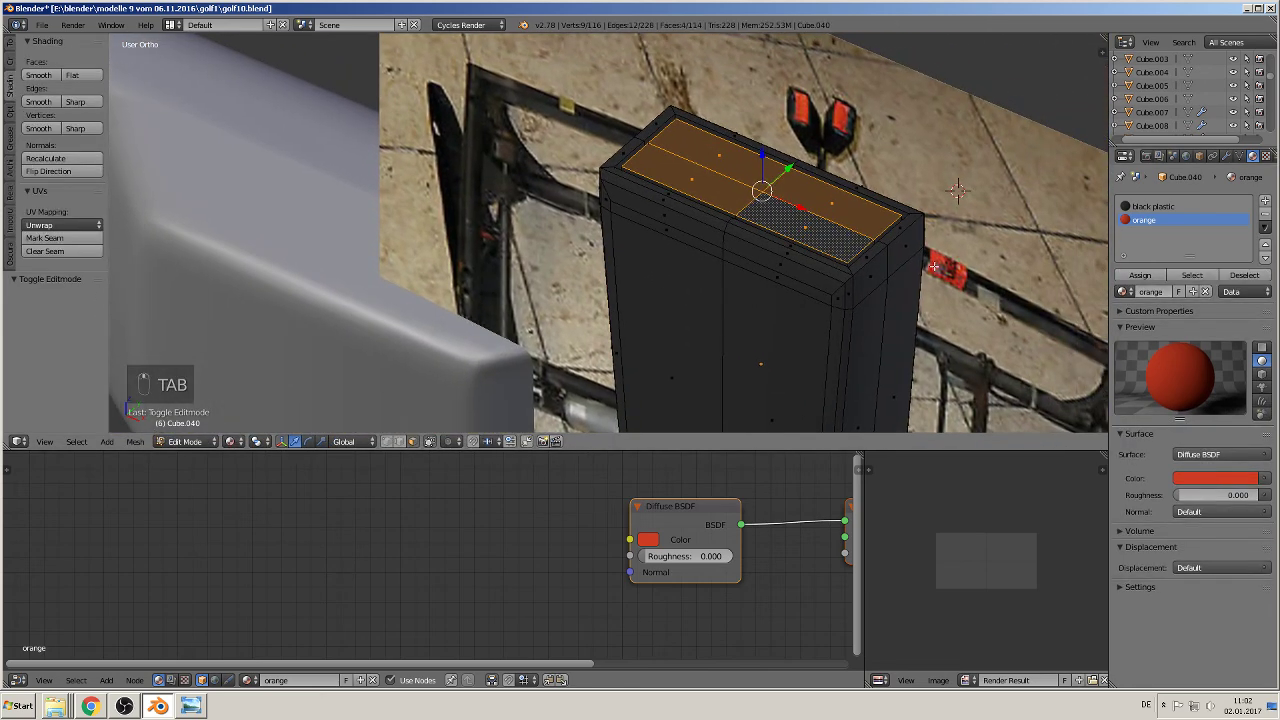
{"action": "left_click", "coordinate": [1139, 277]}
{"action": "middle_click_drag", "start_coordinate": [920, 266], "coordinate": [908, 263]}
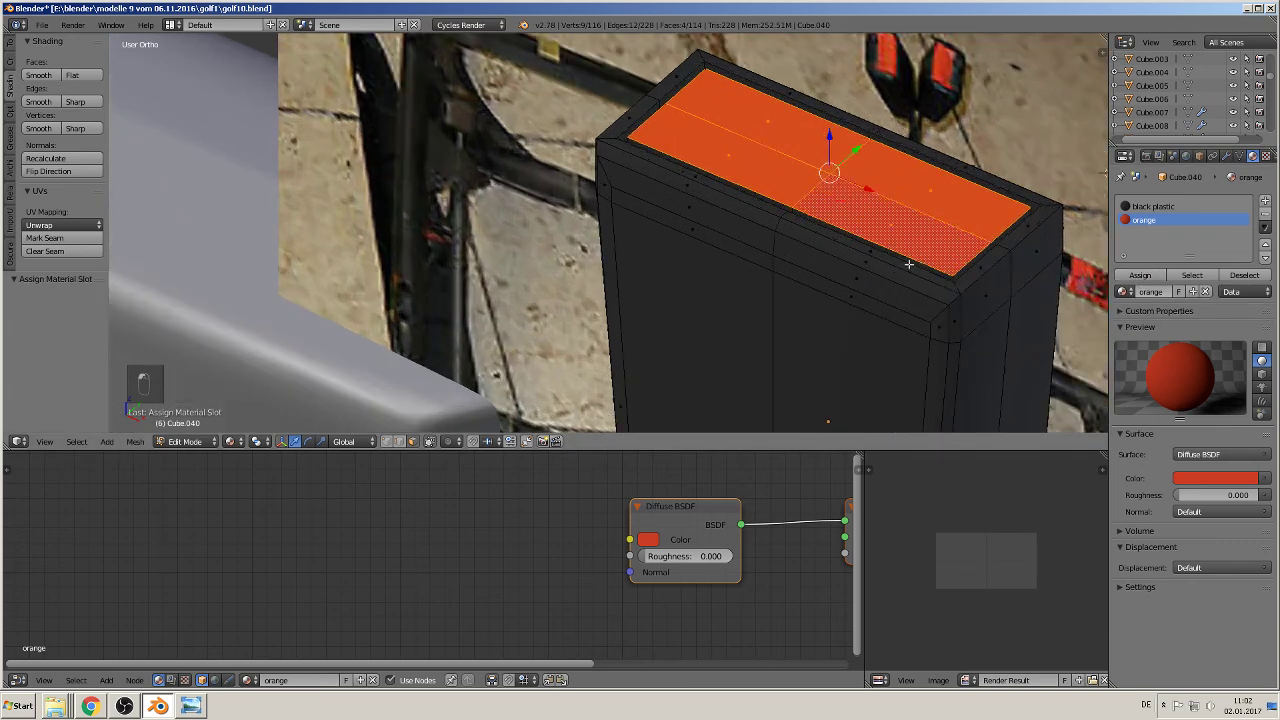
Step: Select the loop of side faces around the button and assign the "orange" material to it
{"action": "scroll", "coordinate": [666, 256], "scroll_direction": "up", "scroll_amount": 2}
{"action": "scroll", "coordinate": [666, 256], "scroll_direction": "up", "scroll_amount": 3}
{"action": "middle_click_drag", "start_coordinate": [723, 266], "coordinate": [714, 263]}
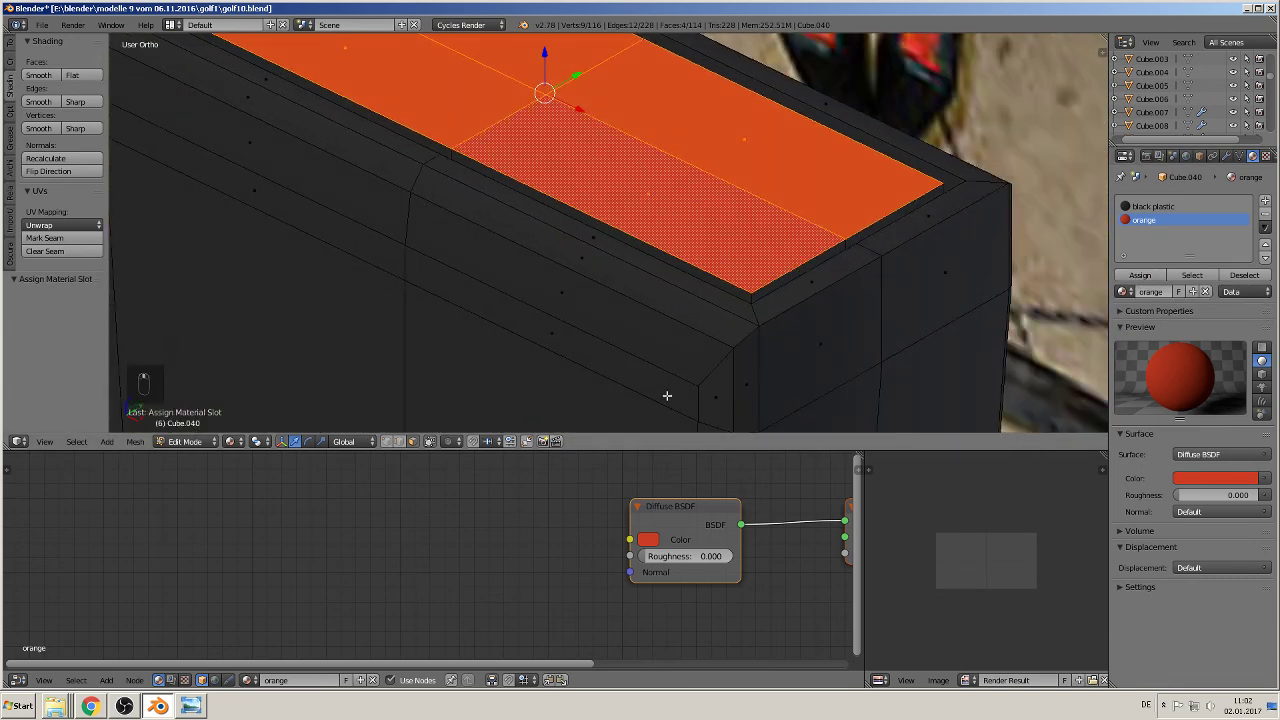
{"action": "left_click", "coordinate": [751, 297], "text": "alt+shift"}
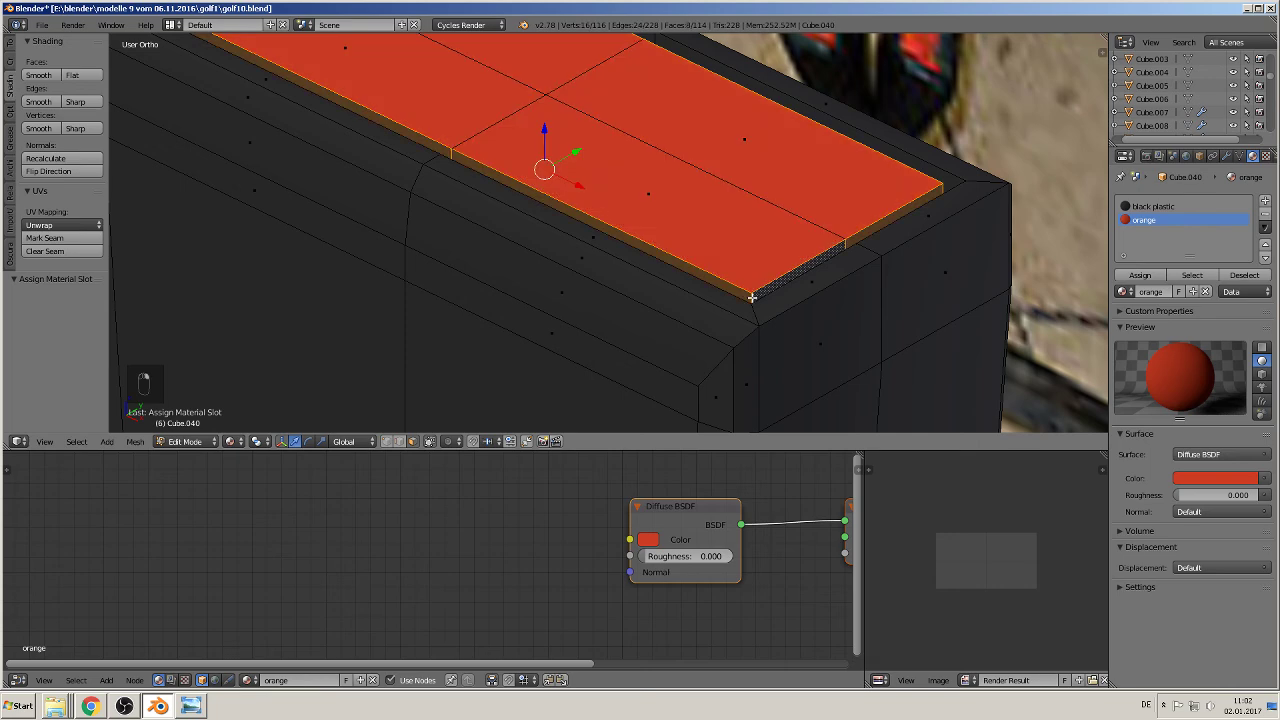
{"action": "scroll", "coordinate": [975, 258], "scroll_direction": "down", "scroll_amount": 3}
{"action": "middle_click_drag", "start_coordinate": [975, 258], "coordinate": [971, 241]}
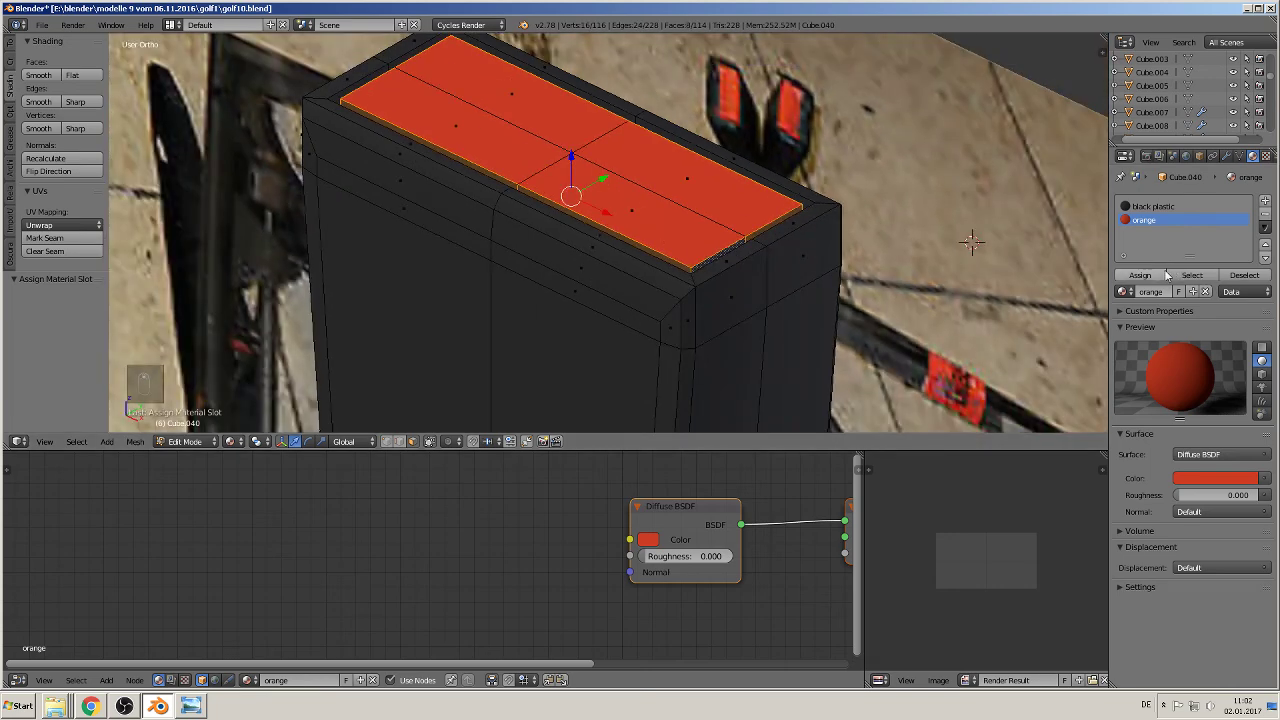
{"action": "left_click", "coordinate": [1150, 276]}
Step: Return to Object Mode and adjust the buckle block's thickness by scaling it along Y
{"action": "key", "text": "Tab"}
{"action": "scroll", "coordinate": [718, 269], "scroll_direction": "down", "scroll_amount": 3}
{"action": "middle_click_drag", "start_coordinate": [718, 269], "coordinate": [743, 333]}
{"action": "key", "text": "s"}
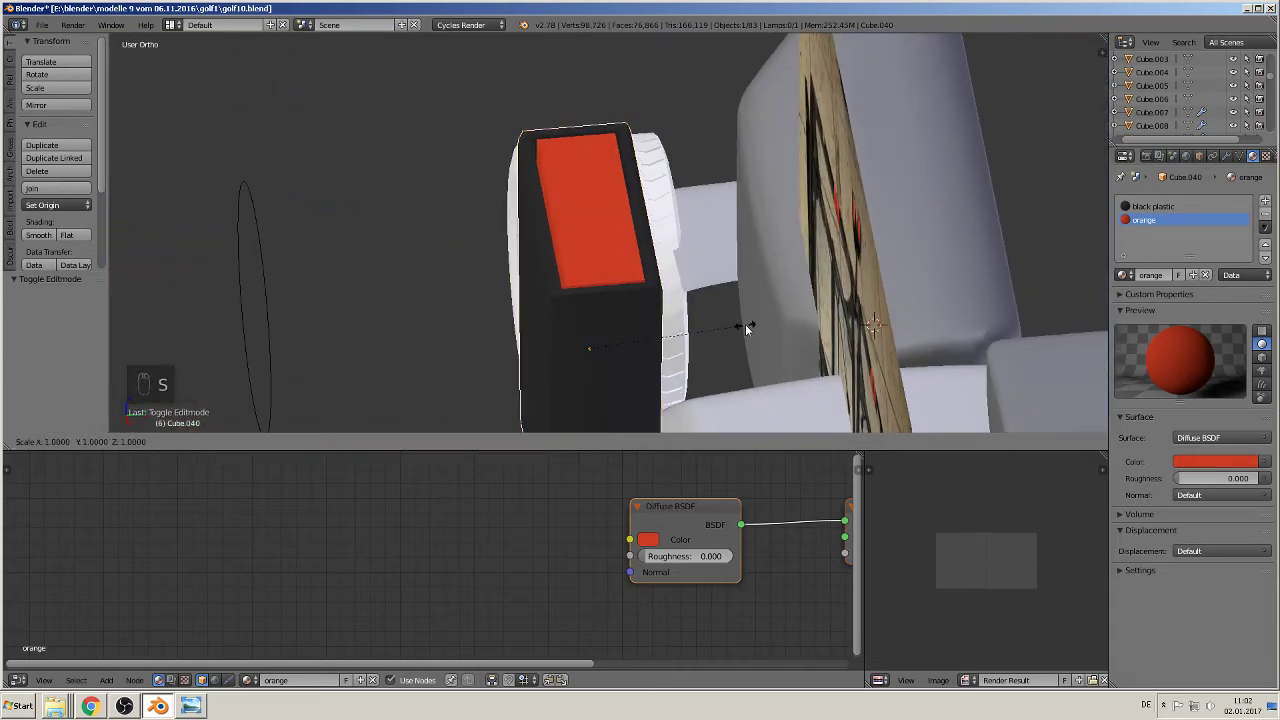
{"action": "key", "text": "y"}
{"action": "left_click", "coordinate": [762, 315]}
Step: Add a cylinder with 12 vertices to the buckle mesh, placed at the block's lower end with nothing else selected
{"action": "middle_click_drag", "start_coordinate": [762, 315], "coordinate": [792, 268]}
{"action": "key", "text": "Tab"}
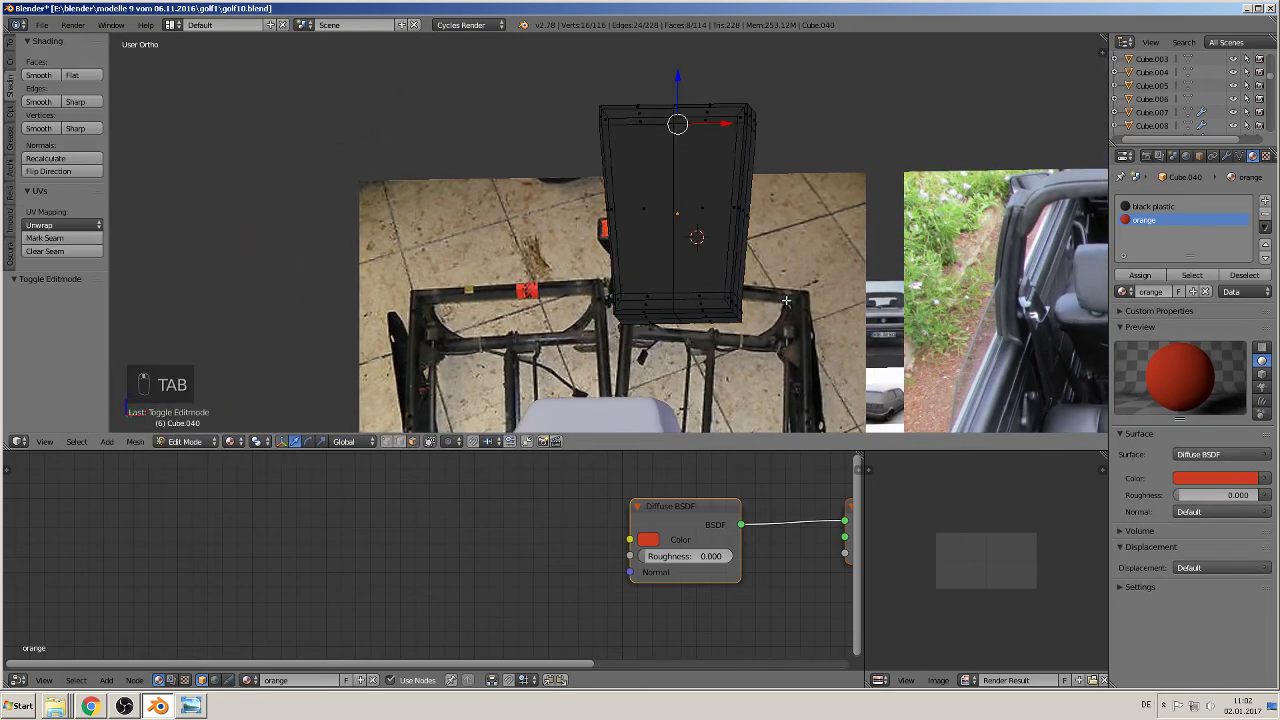
{"action": "scroll", "coordinate": [792, 268], "scroll_direction": "up", "scroll_amount": 4}
{"action": "middle_click_drag", "start_coordinate": [781, 349], "coordinate": [685, 329]}
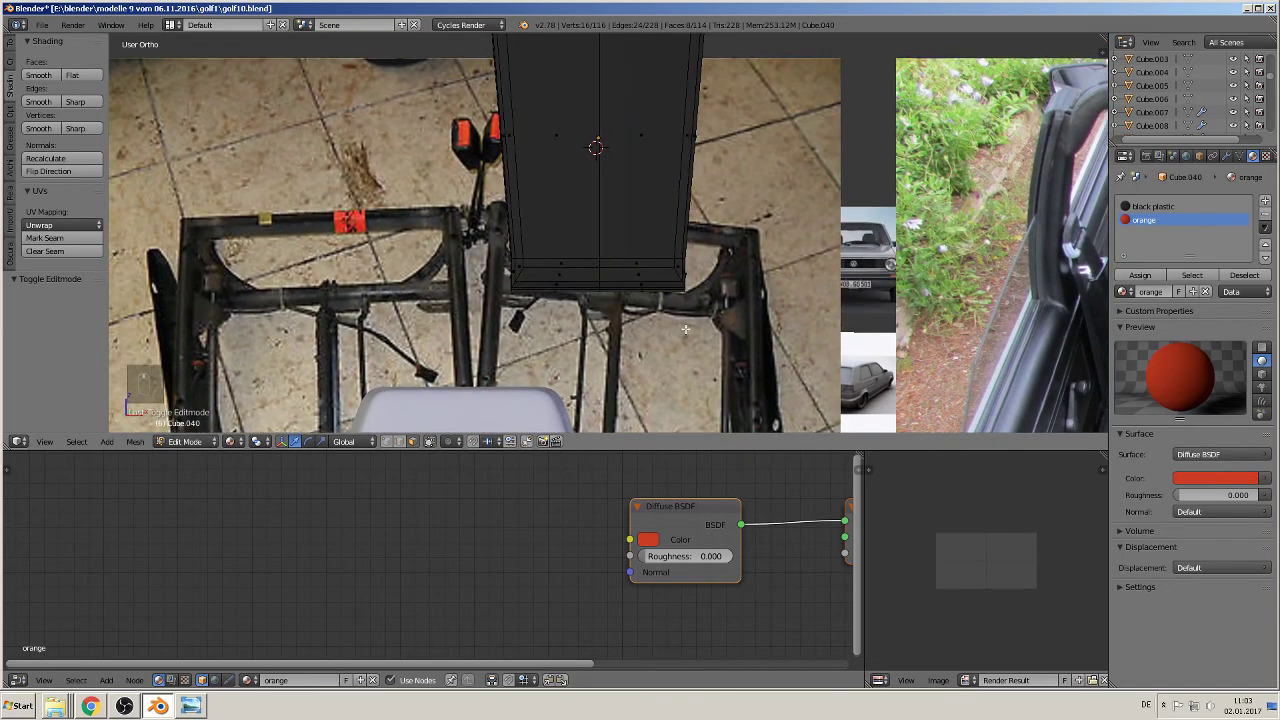
{"action": "key", "text": "a"}
{"action": "key", "text": "a"}
{"action": "key", "text": "a"}
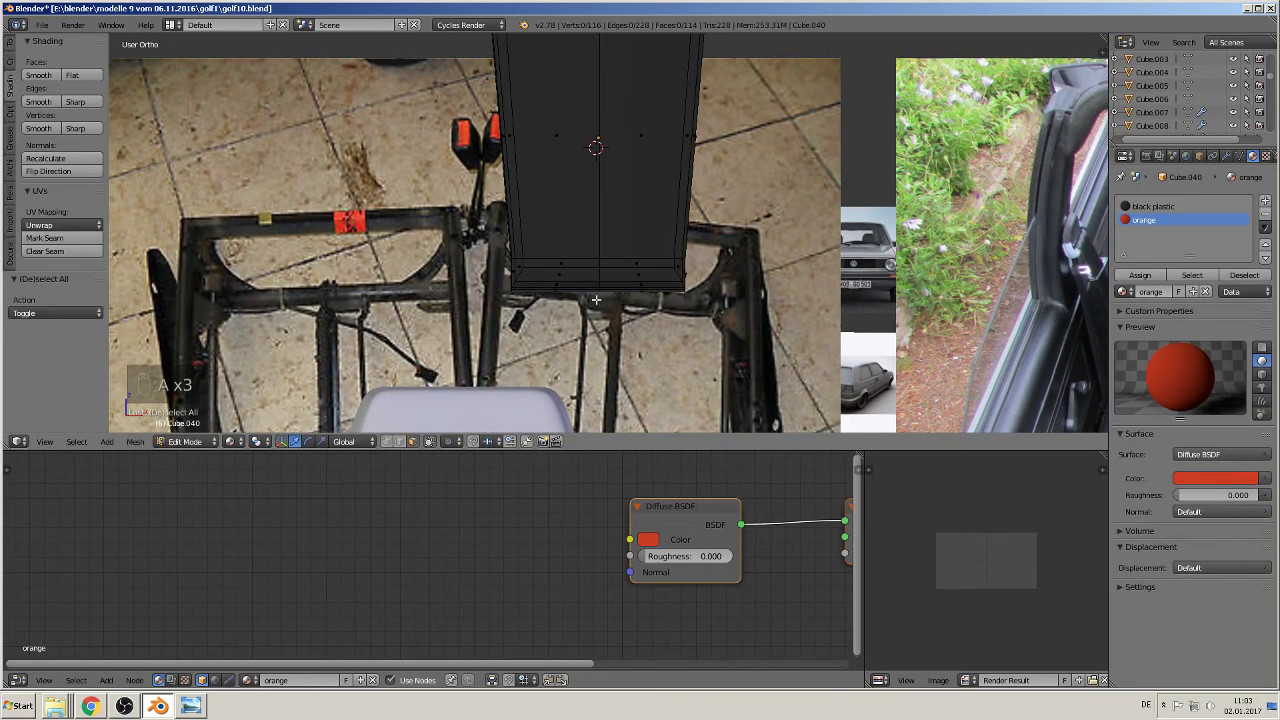
{"action": "left_click", "coordinate": [107, 441]}
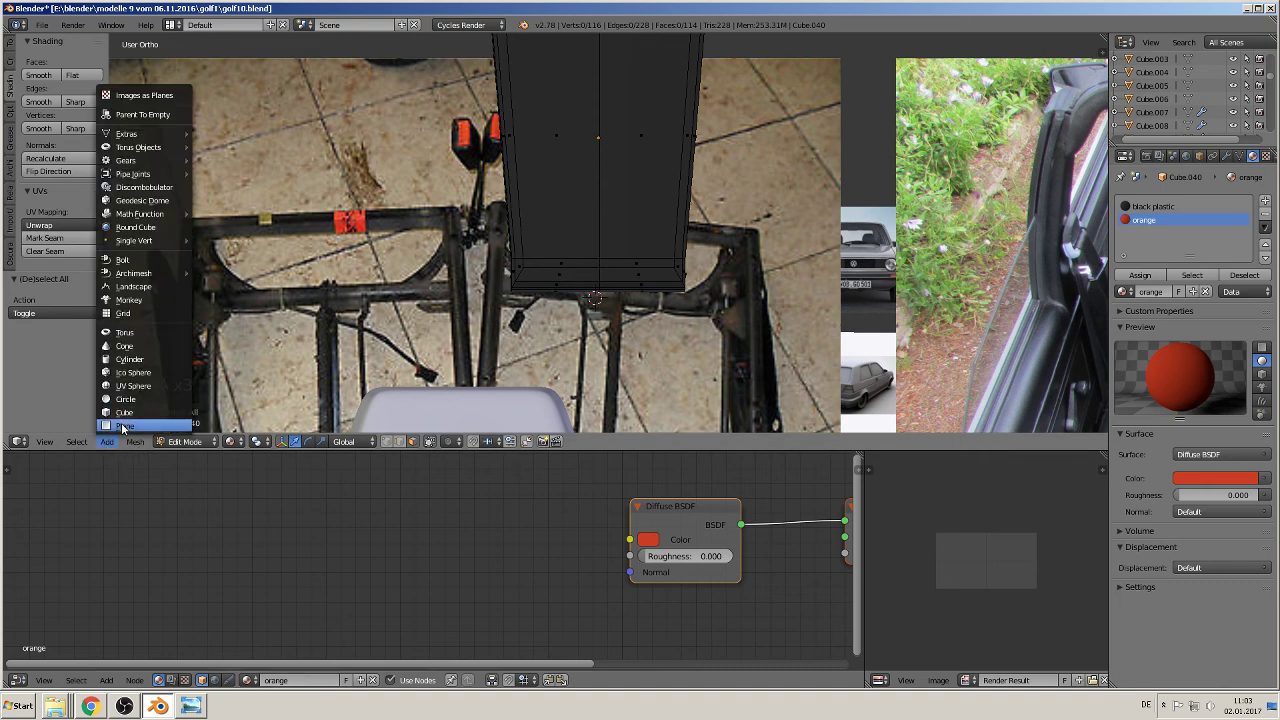
{"action": "left_click", "coordinate": [127, 359]}
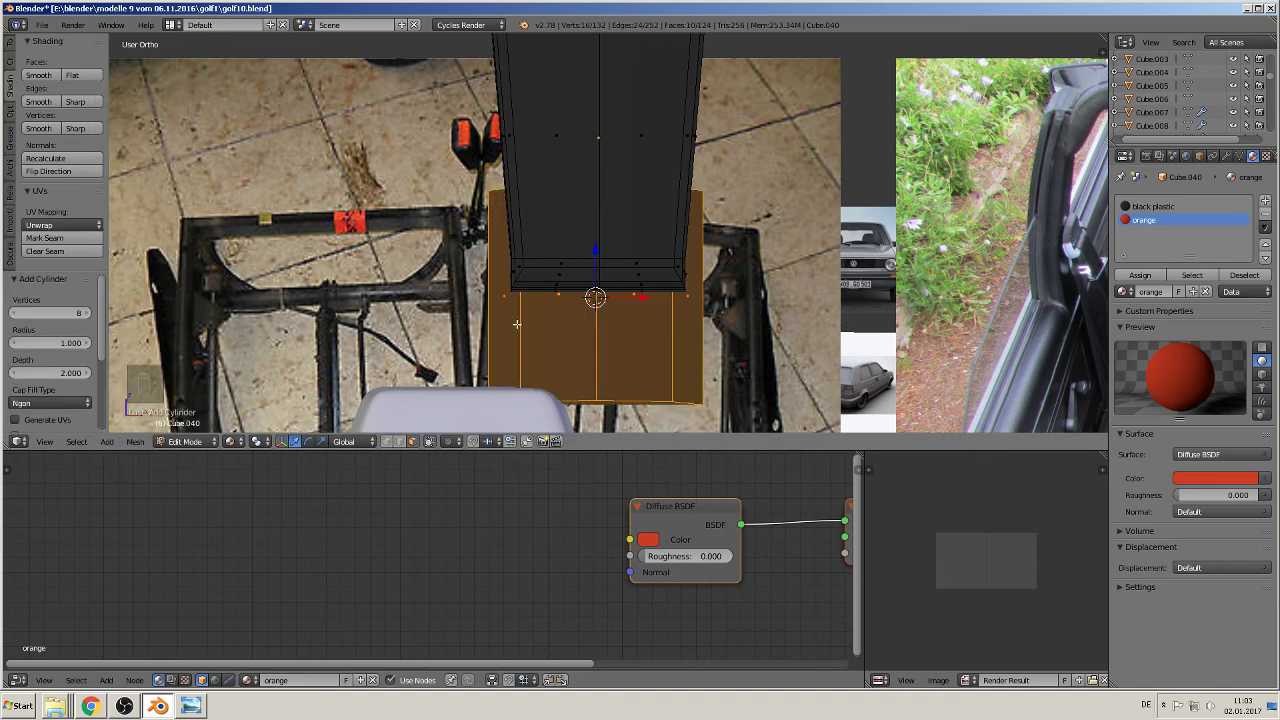
{"action": "left_click", "coordinate": [52, 312]}
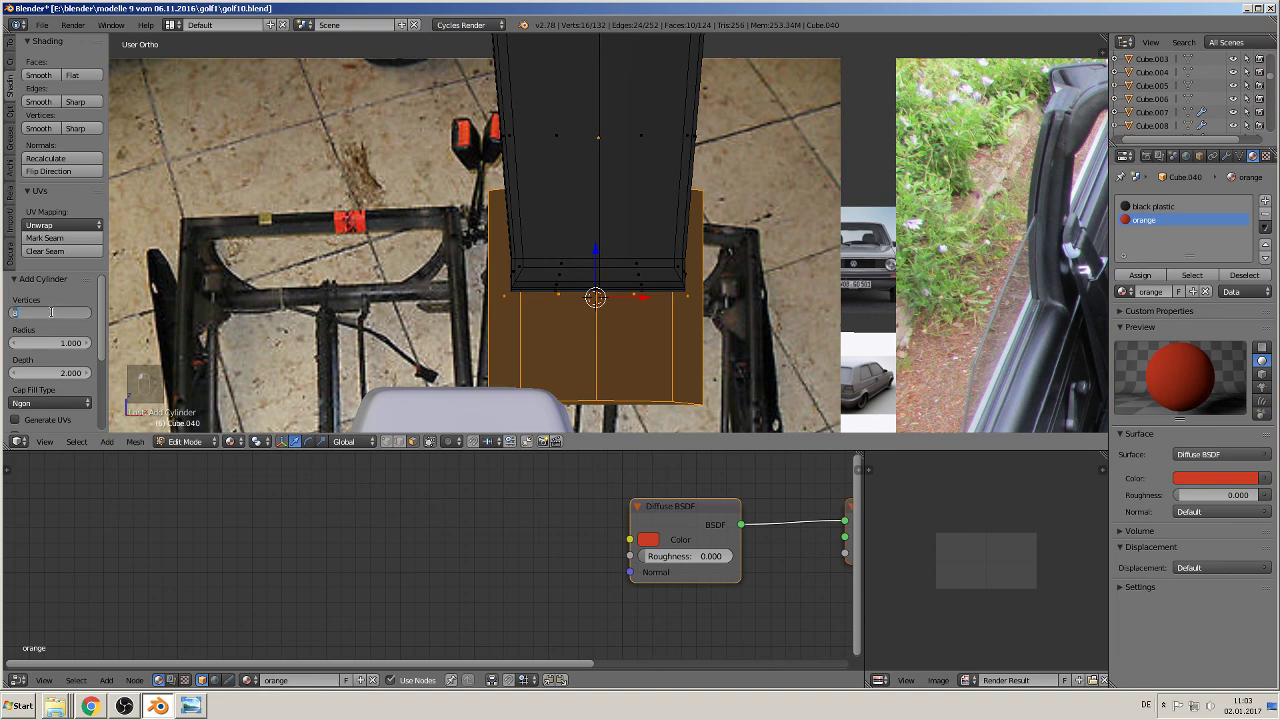
{"action": "type", "text": "12"}
{"action": "key", "text": "Return"}
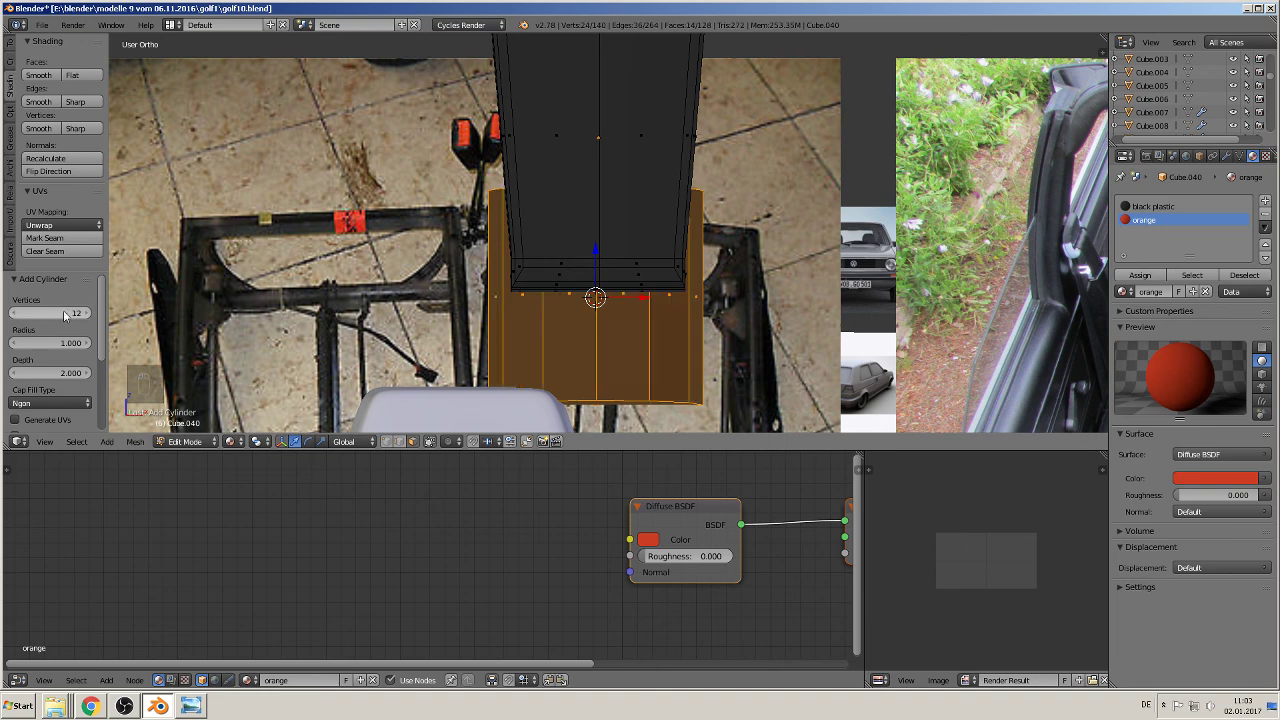
Step: Scale the new cylinder uniformly to 0.125
{"action": "key", "text": "s"}
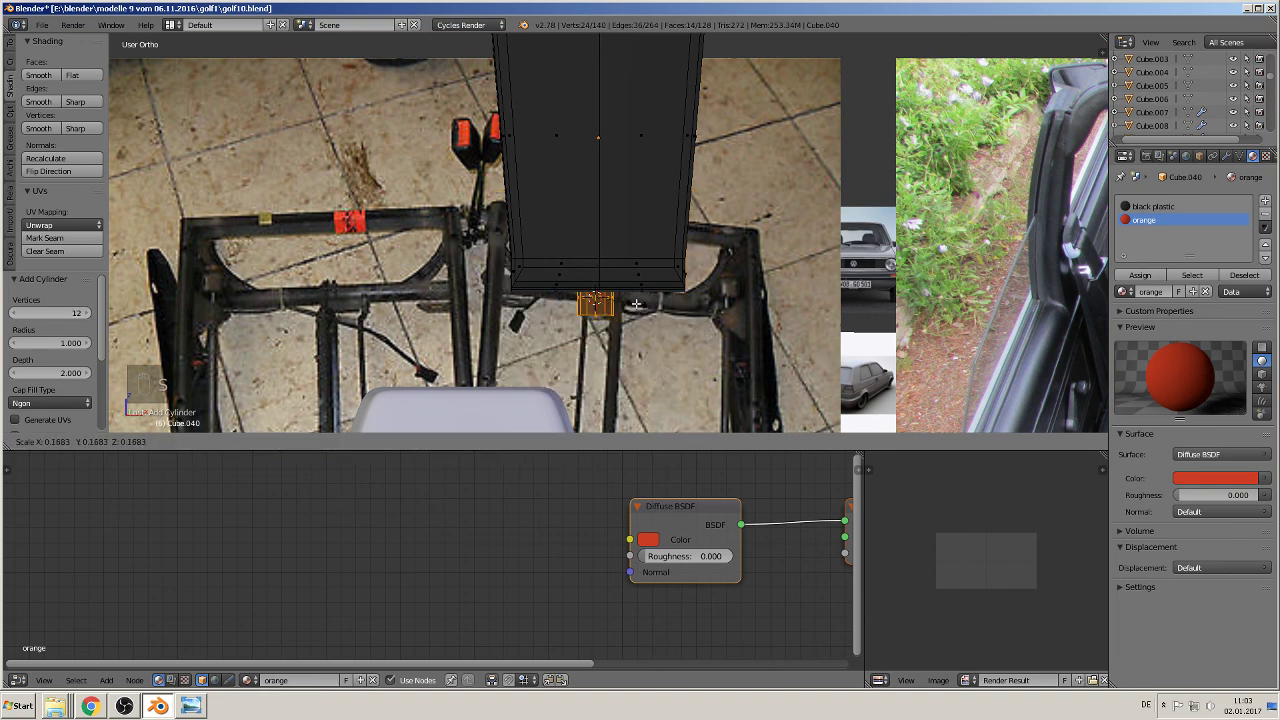
{"action": "left_click", "coordinate": [620, 316]}
{"action": "scroll", "coordinate": [620, 316], "scroll_direction": "up", "scroll_amount": 1}
{"action": "middle_click_drag", "start_coordinate": [725, 363], "coordinate": [700, 342], "text": "shift"}
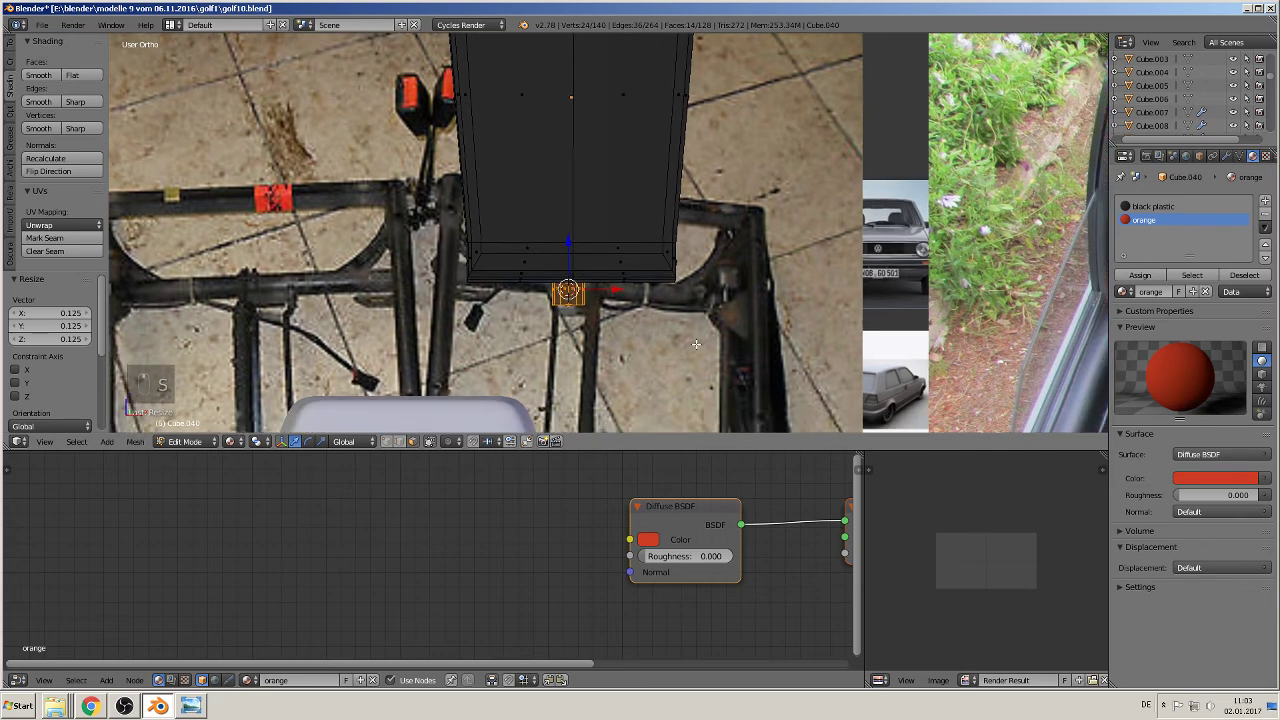
Step: Center the small cylinder under the block, moving it -2.105 and a further -0.109 along Y
{"action": "key", "text": "g"}
{"action": "key", "text": "x"}
{"action": "left_click", "coordinate": [626, 296]}
{"action": "middle_click_drag", "start_coordinate": [626, 296], "coordinate": [495, 323]}
{"action": "left_click_drag", "start_coordinate": [621, 288], "coordinate": [357, 326]}
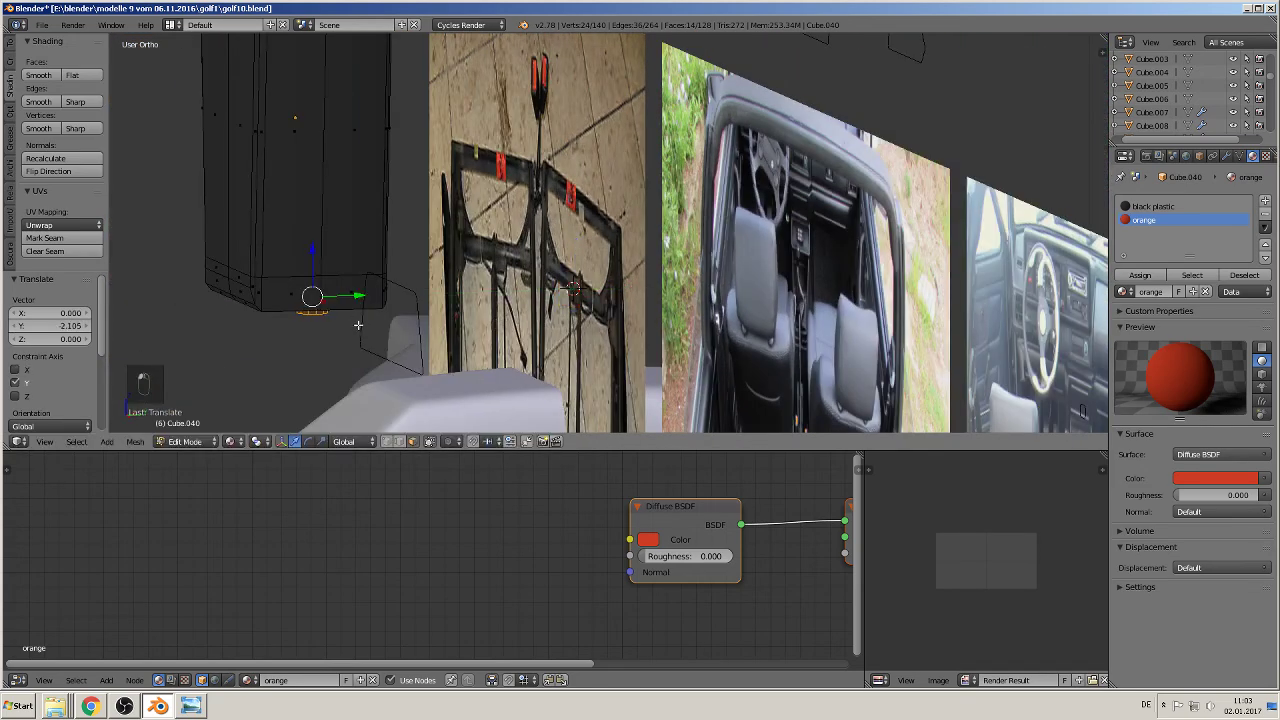
{"action": "middle_click_drag", "start_coordinate": [357, 326], "coordinate": [298, 298]}
{"action": "left_click_drag", "start_coordinate": [363, 298], "coordinate": [347, 303]}
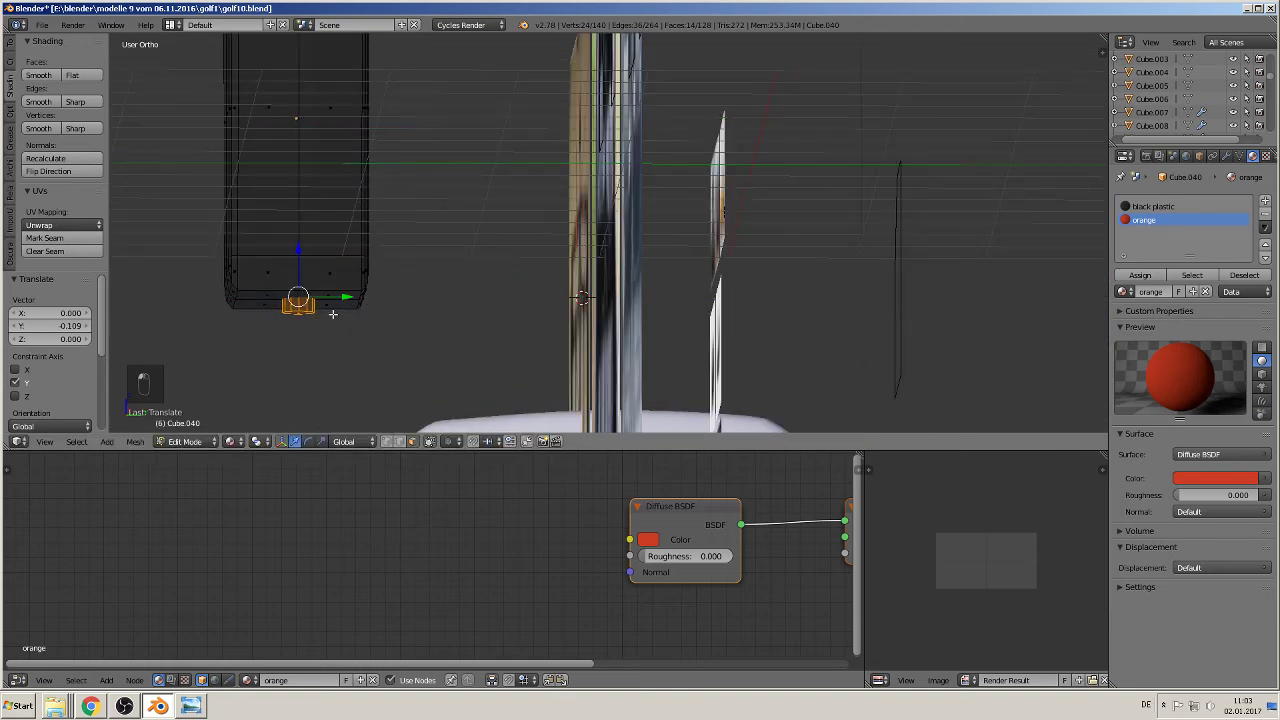
Step: Pull the cylinder's bottom face down along Z to form a long thin stem, then leave Edit Mode
{"action": "right_click", "coordinate": [303, 308]}
{"action": "right_click", "coordinate": [299, 313]}
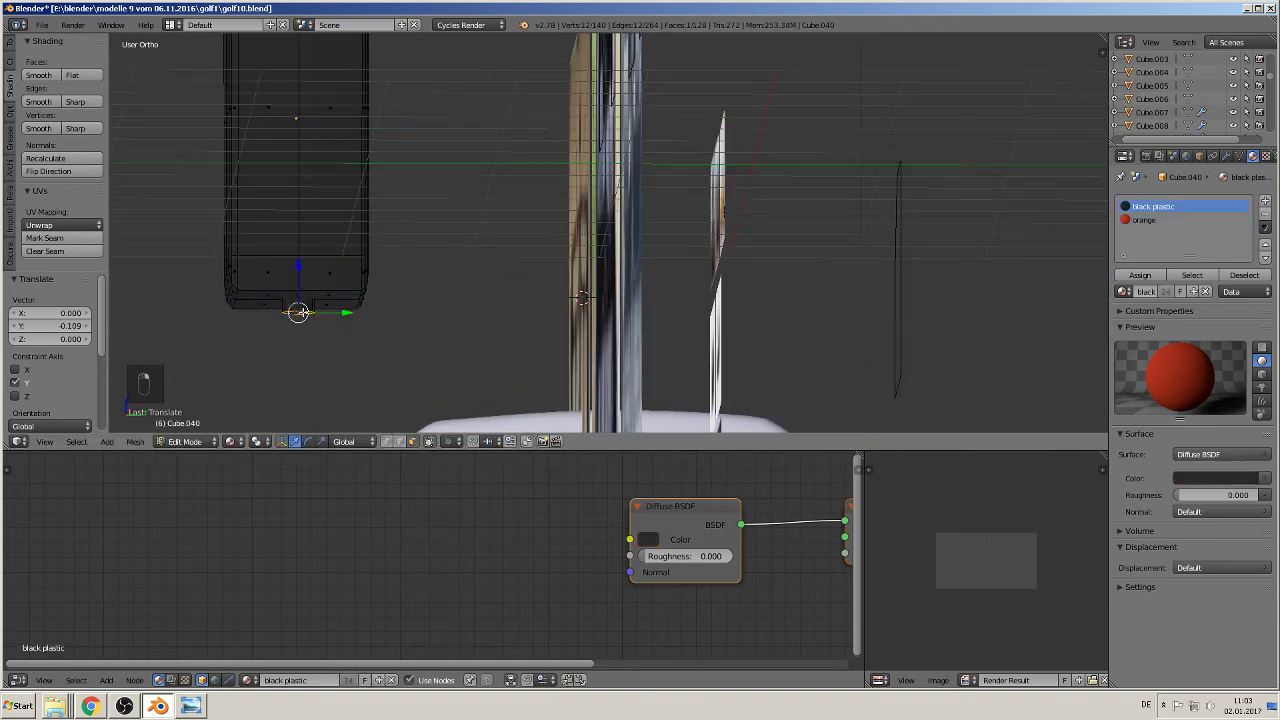
{"action": "left_click_drag", "start_coordinate": [299, 278], "coordinate": [300, 425]}
{"action": "scroll", "coordinate": [366, 223], "scroll_direction": "down", "scroll_amount": 8}
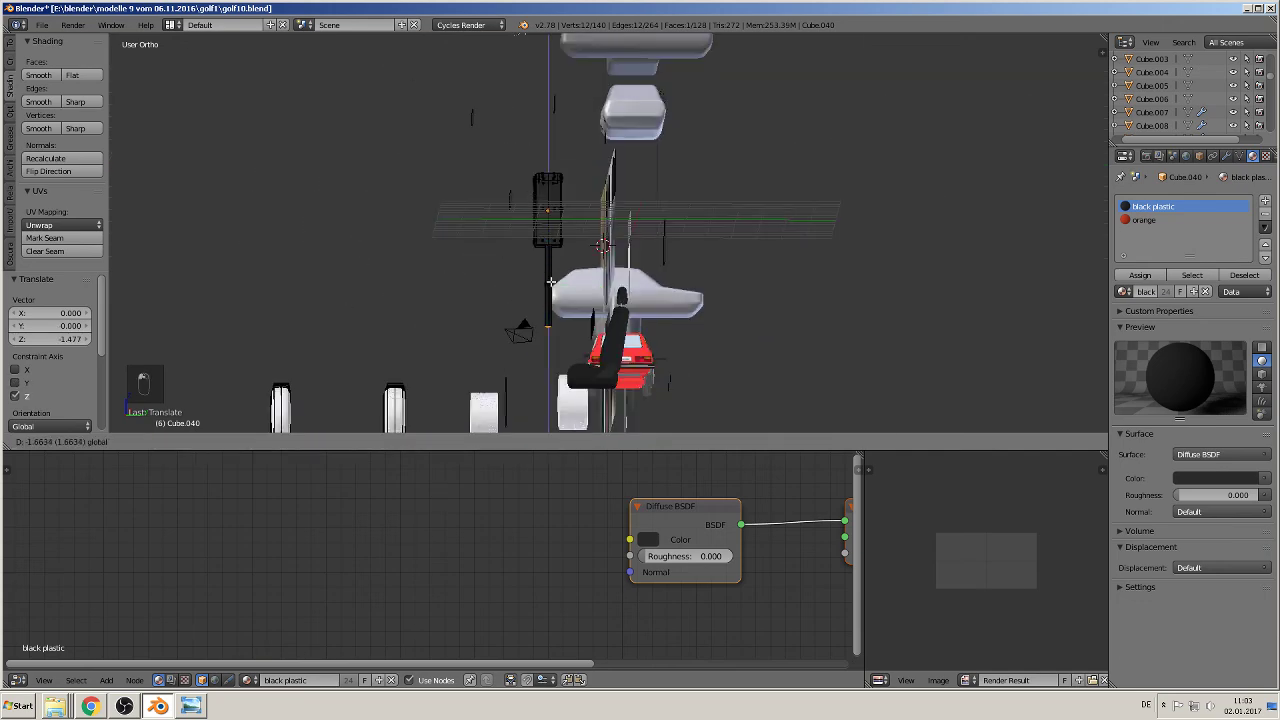
{"action": "scroll", "coordinate": [600, 280], "scroll_direction": "up", "scroll_amount": 8}
{"action": "scroll", "coordinate": [676, 299], "scroll_direction": "up", "scroll_amount": 2}
{"action": "key", "text": "Tab"}
Step: Scale the whole buckle down and move it 22.605 along X and -7.507 along Z to the modeled seat
{"action": "scroll", "coordinate": [657, 268], "scroll_direction": "down", "scroll_amount": 3}
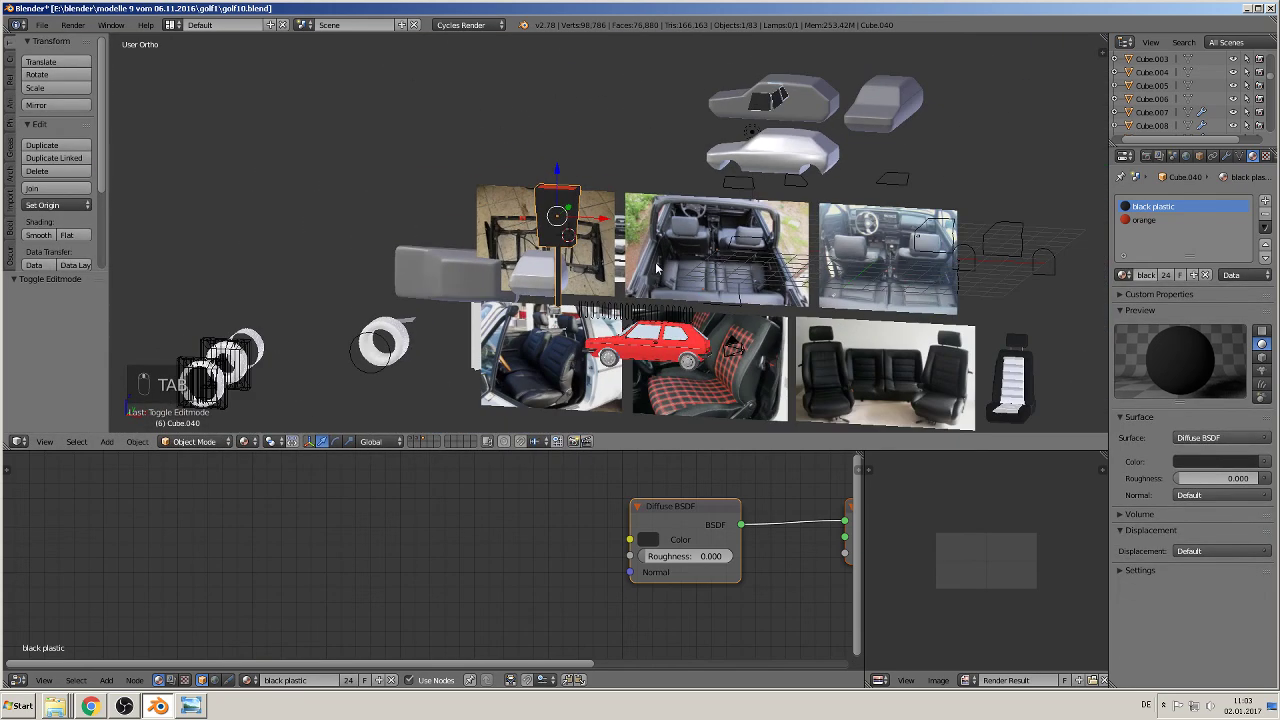
{"action": "key", "text": "s"}
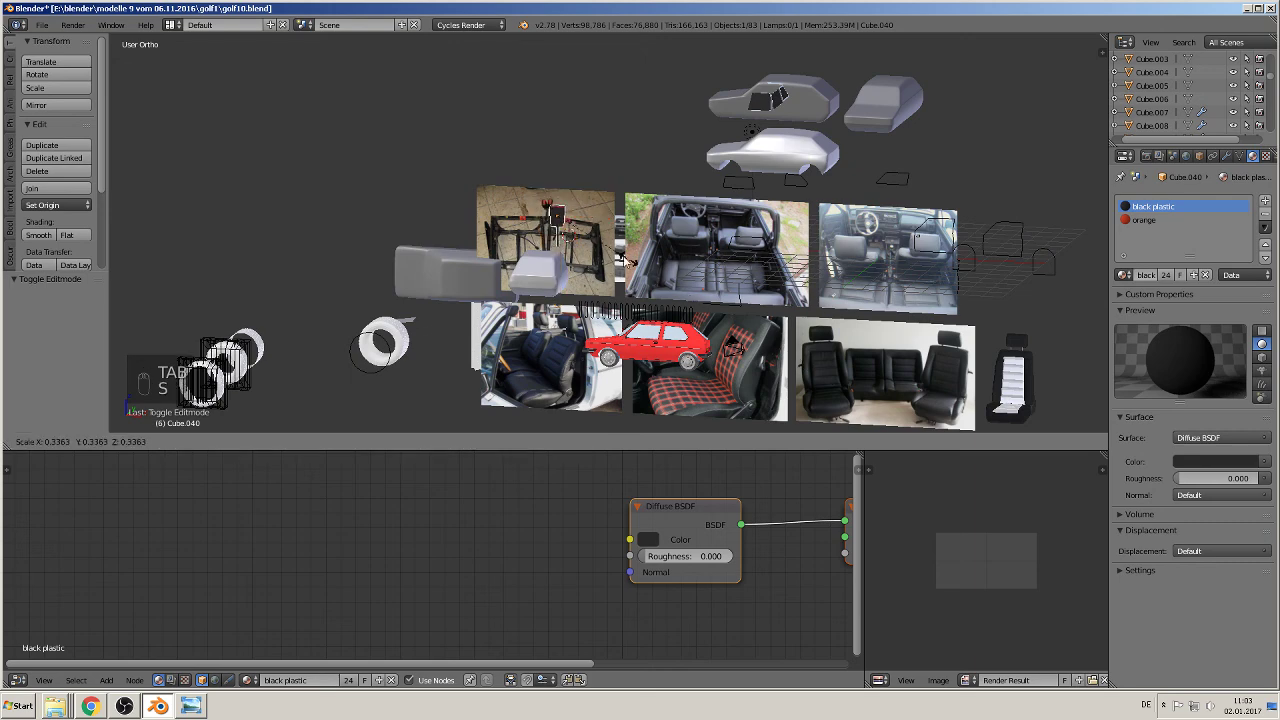
{"action": "left_click", "coordinate": [578, 228]}
{"action": "left_click_drag", "start_coordinate": [592, 218], "coordinate": [1028, 365]}
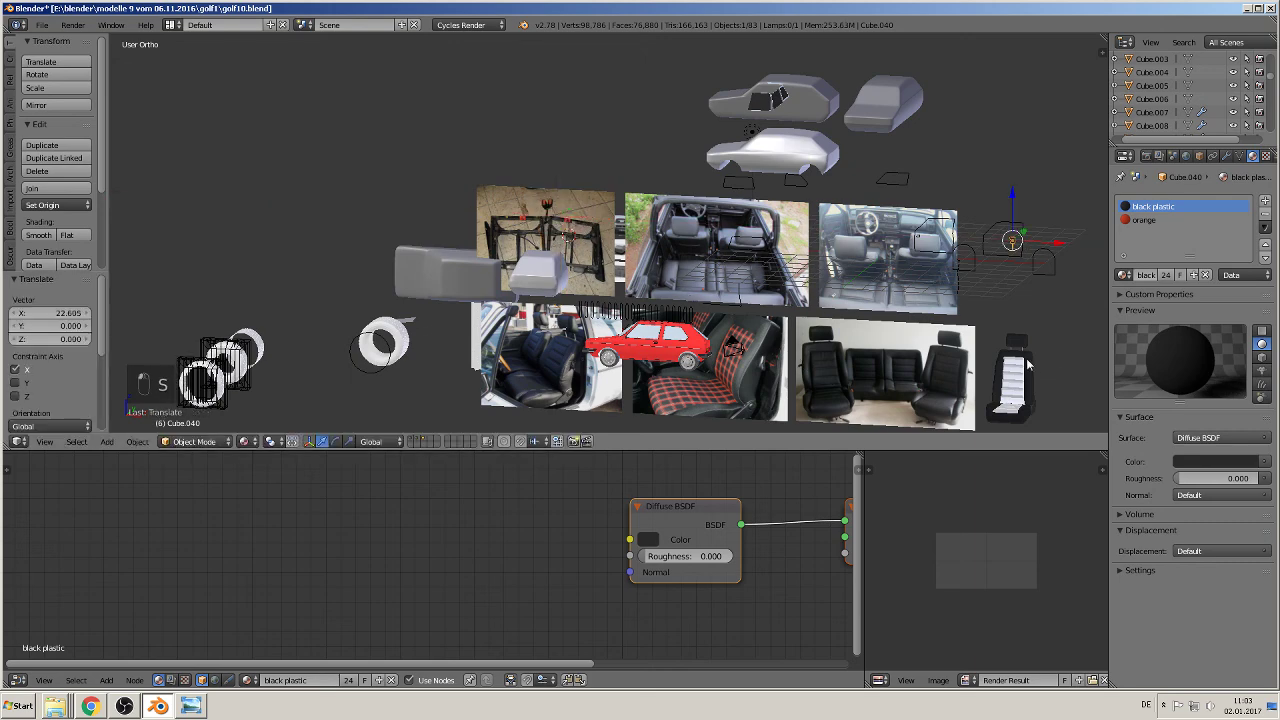
{"action": "left_click_drag", "start_coordinate": [1010, 203], "coordinate": [1010, 323]}
{"action": "key", "text": "KP_Decimal"}
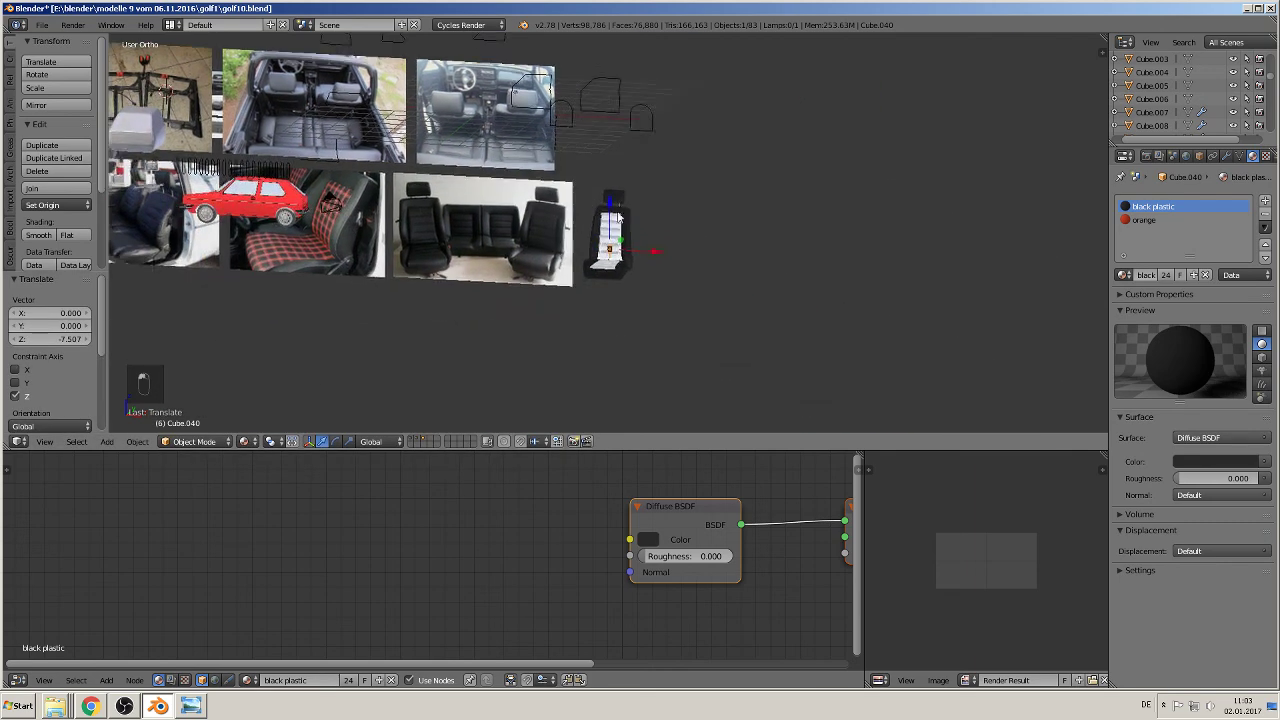
{"action": "scroll", "coordinate": [568, 242], "scroll_direction": "up", "scroll_amount": 5}
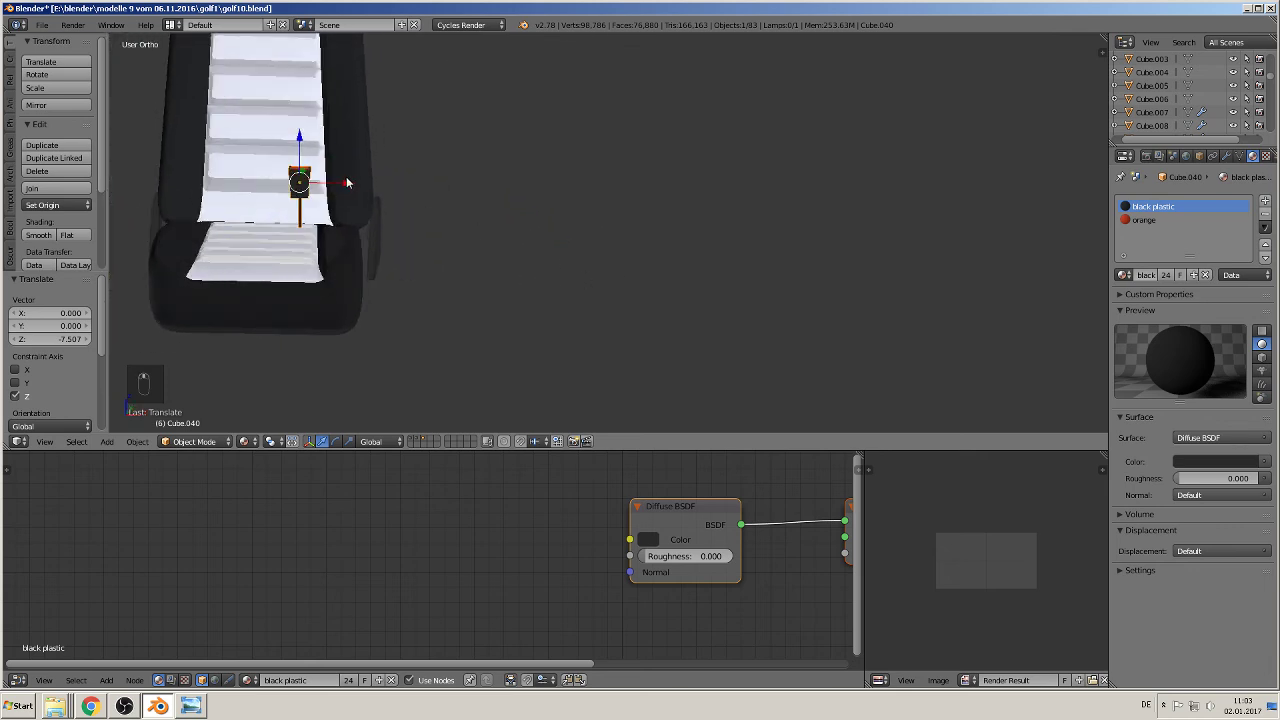
Step: Move the buckle -1.480 along X so it sits beside the seat
{"action": "left_click_drag", "start_coordinate": [347, 183], "coordinate": [180, 186]}
{"action": "middle_click_drag", "start_coordinate": [180, 186], "coordinate": [440, 240], "text": "shift"}
{"action": "scroll", "coordinate": [460, 258], "scroll_direction": "up", "scroll_amount": 4}
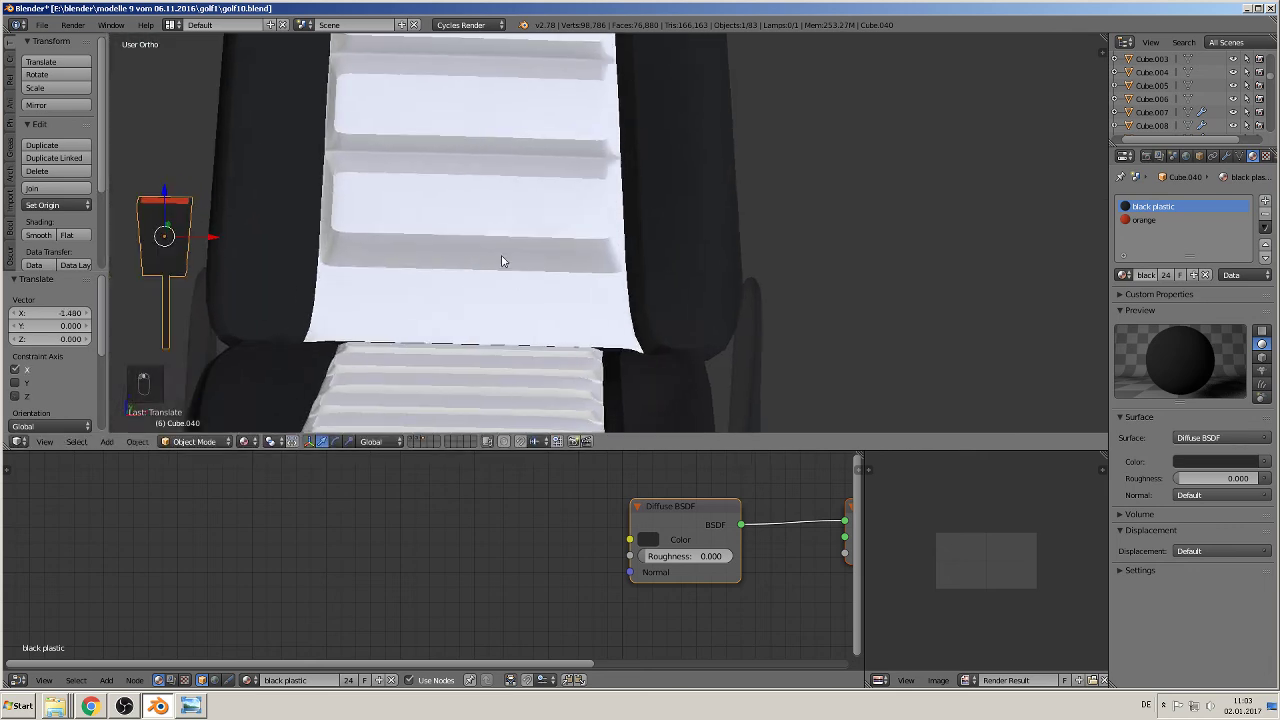
{"action": "middle_click_drag", "start_coordinate": [269, 275], "coordinate": [527, 247], "text": "shift"}
Step: Rotate the buckle 90° about the Z axis
{"action": "key", "text": "r"}
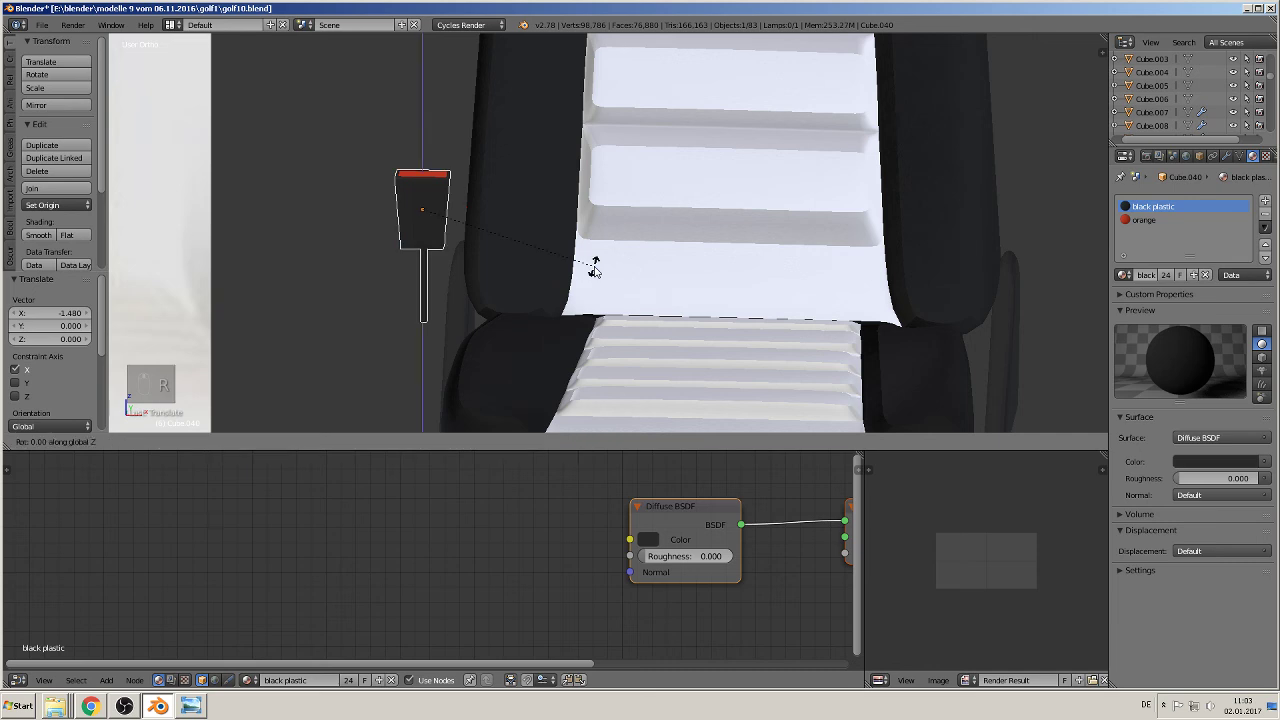
{"action": "key", "text": "z"}
{"action": "key", "text": "9"}
{"action": "key", "text": "0"}
{"action": "key", "text": "Return"}
Step: Lower the buckle 0.648 along Z and shift it -0.213 along X against the seat's side
{"action": "scroll", "coordinate": [492, 254], "scroll_direction": "down", "scroll_amount": 5}
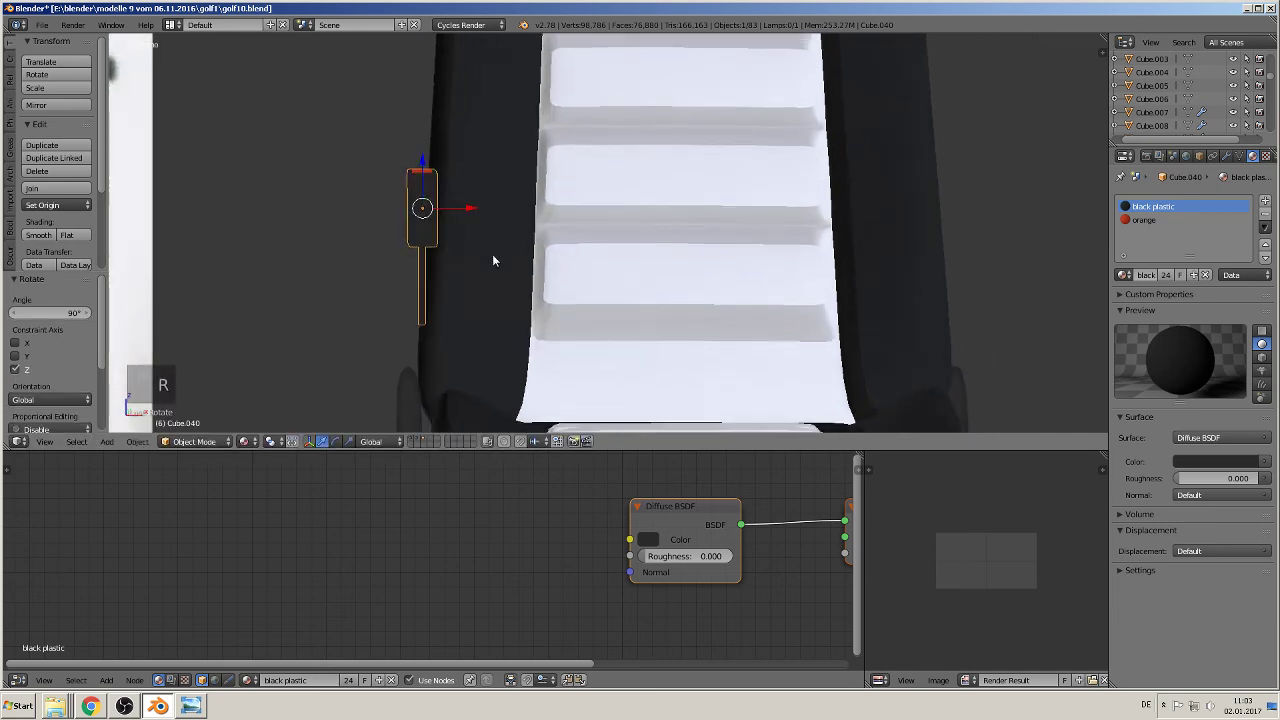
{"action": "key", "text": "g"}
{"action": "key", "text": "x"}
{"action": "left_click", "coordinate": [520, 250]}
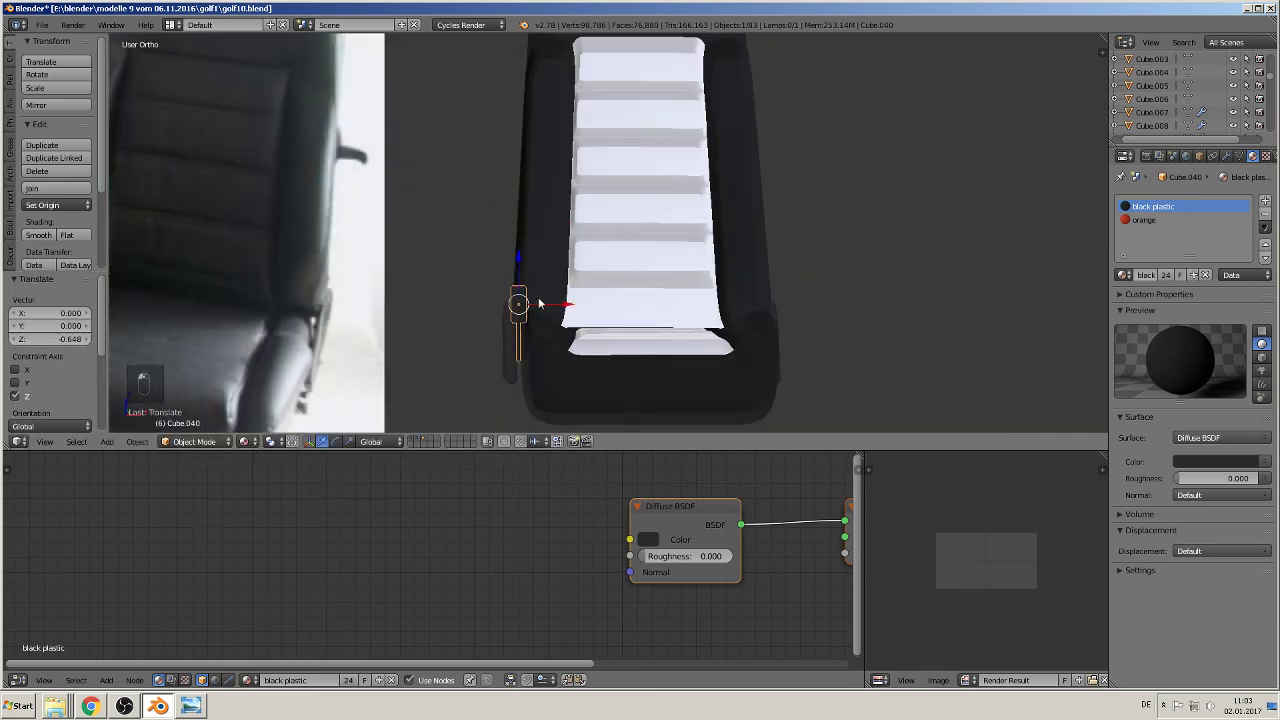
{"action": "key", "text": "g"}
{"action": "key", "text": "x"}
{"action": "left_click", "coordinate": [525, 320]}
Step: Move the buckle 1.687 along Y towards the seat's backrest
{"action": "middle_click_drag", "start_coordinate": [516, 356], "coordinate": [608, 397]}
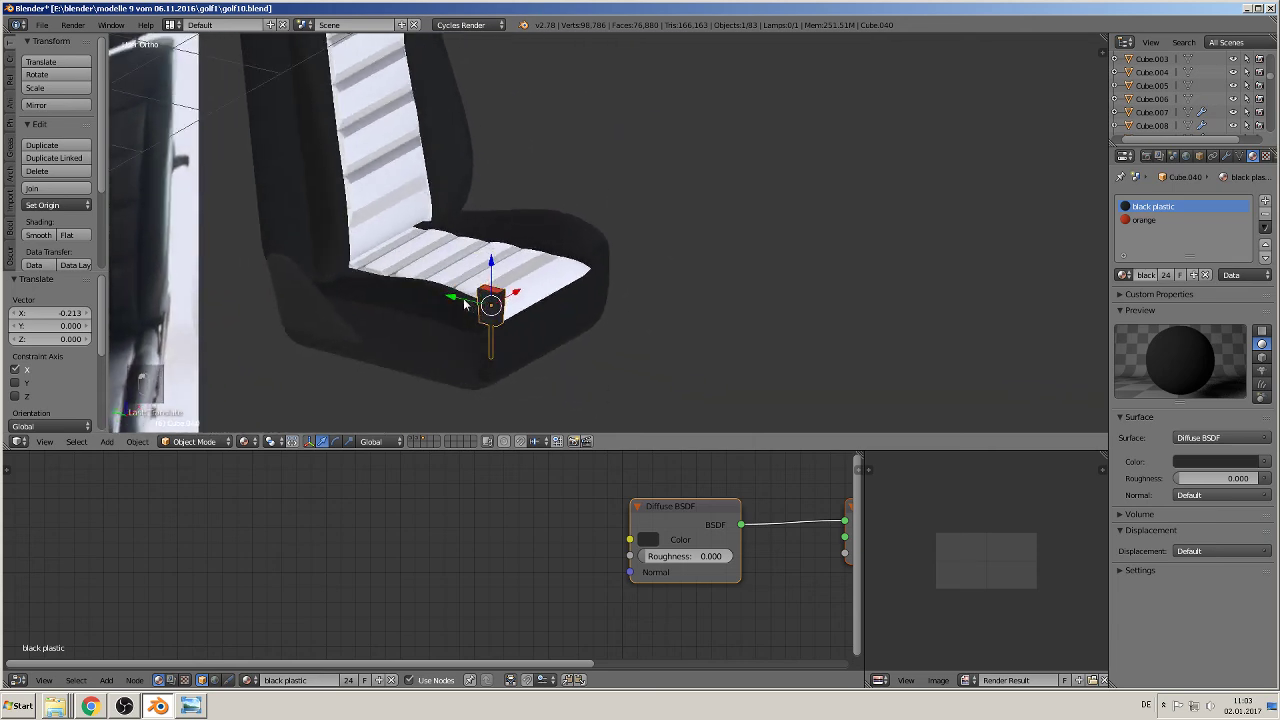
{"action": "key", "text": "g"}
{"action": "key", "text": "x"}
{"action": "mouse_move", "coordinate": [342, 280]}
{"action": "middle_mouse_down"}
{"action": "mouse_move", "coordinate": [371, 257]}
{"action": "mouse_move", "coordinate": [356, 301]}
{"action": "middle_mouse_up"}
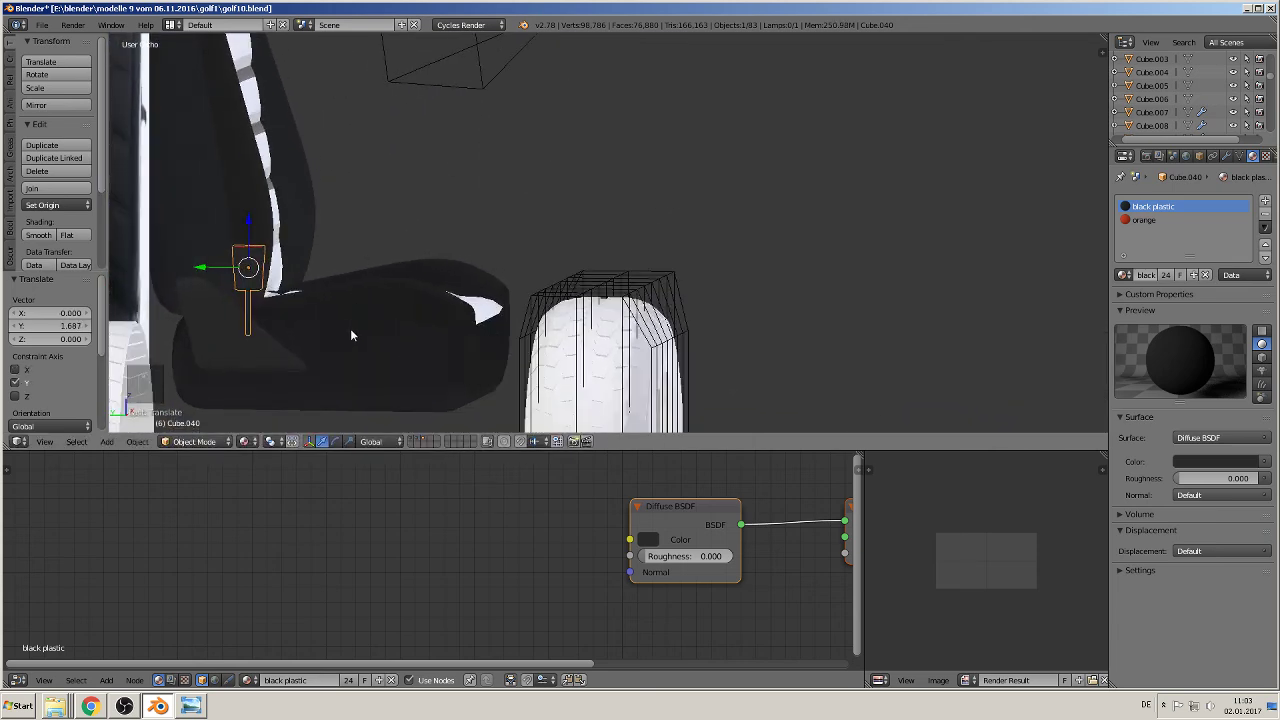
Step: Tilt the buckle about 25° forward in the side view, lower it along Z and nudge it sideways against the seat
{"action": "key", "text": "r"}
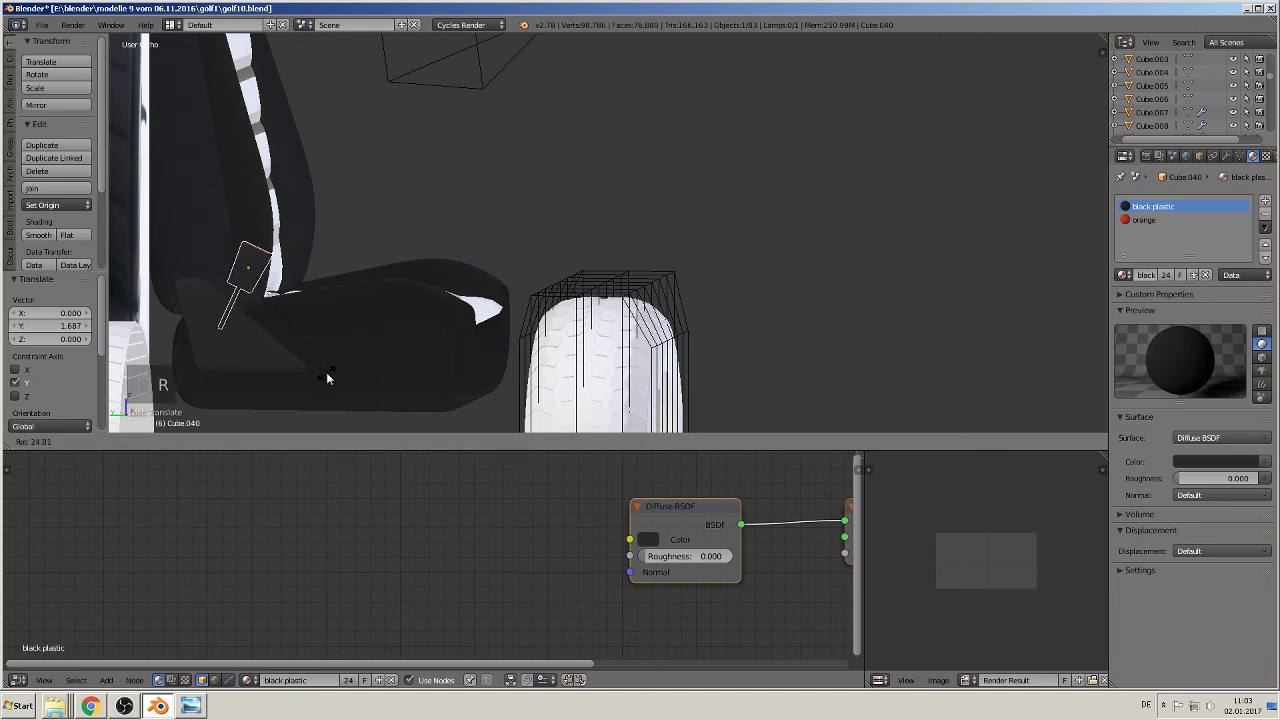
{"action": "left_click", "coordinate": [326, 372]}
{"action": "left_click_drag", "start_coordinate": [250, 225], "coordinate": [252, 271]}
{"action": "middle_click_drag", "start_coordinate": [252, 271], "coordinate": [138, 334]}
{"action": "left_click_drag", "start_coordinate": [284, 314], "coordinate": [299, 314]}
Step: Deselect everything and compare the seat and its placed buckle with the reference photos from near and far
{"action": "middle_click_drag", "start_coordinate": [299, 314], "coordinate": [458, 245]}
{"action": "scroll", "coordinate": [264, 314], "scroll_direction": "up", "scroll_amount": 3}
{"action": "scroll", "coordinate": [530, 235], "scroll_direction": "down", "scroll_amount": 6}
{"action": "key", "text": "a"}
{"action": "scroll", "coordinate": [505, 247], "scroll_direction": "down", "scroll_amount": 2}
{"action": "middle_click_drag", "start_coordinate": [535, 240], "coordinate": [579, 296], "text": "shift"}
{"action": "scroll", "coordinate": [602, 277], "scroll_direction": "up", "scroll_amount": 2}
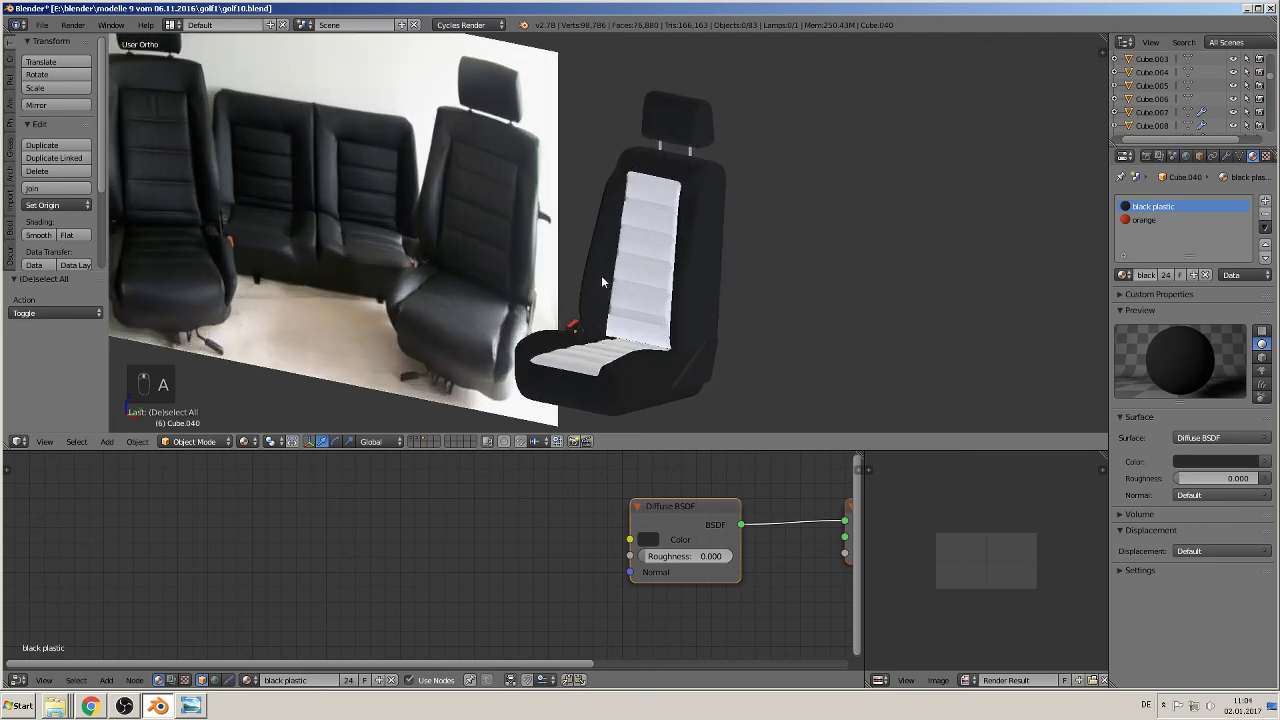
{"action": "scroll", "coordinate": [618, 261], "scroll_direction": "up", "scroll_amount": 1}
{"action": "scroll", "coordinate": [606, 256], "scroll_direction": "down", "scroll_amount": 3}
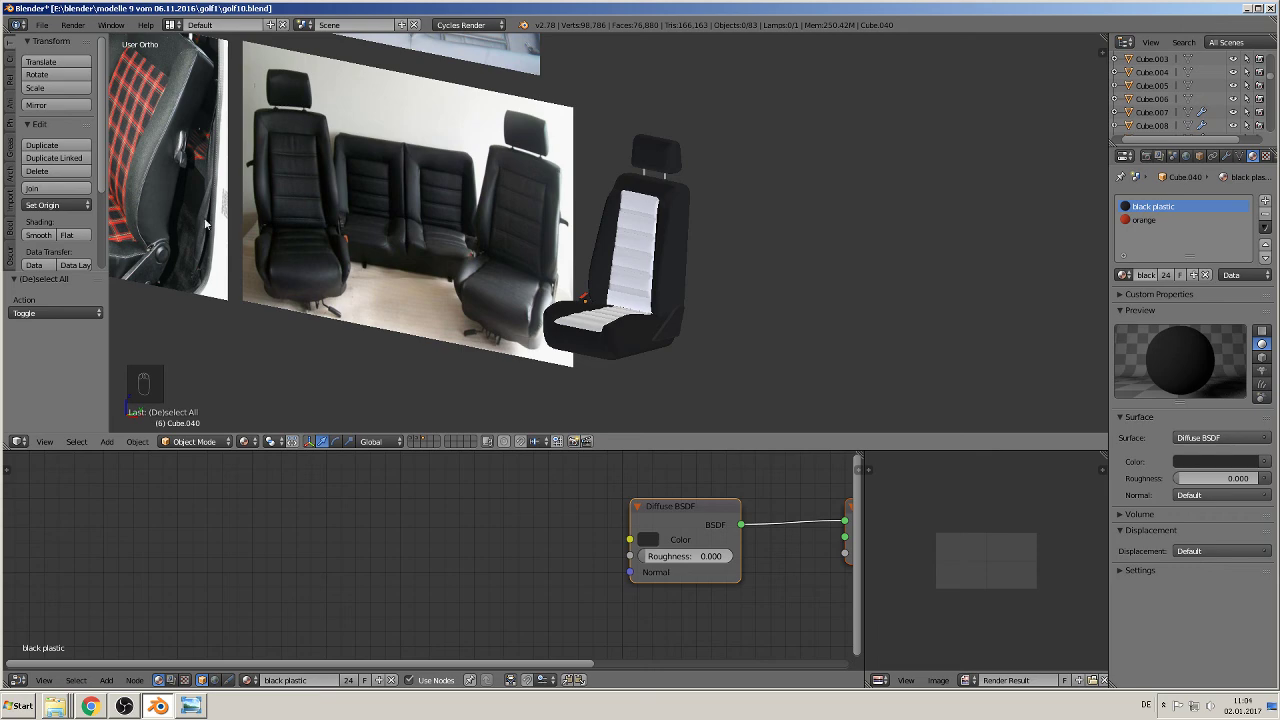
{"action": "middle_click_drag", "start_coordinate": [207, 223], "coordinate": [530, 284], "text": "shift"}
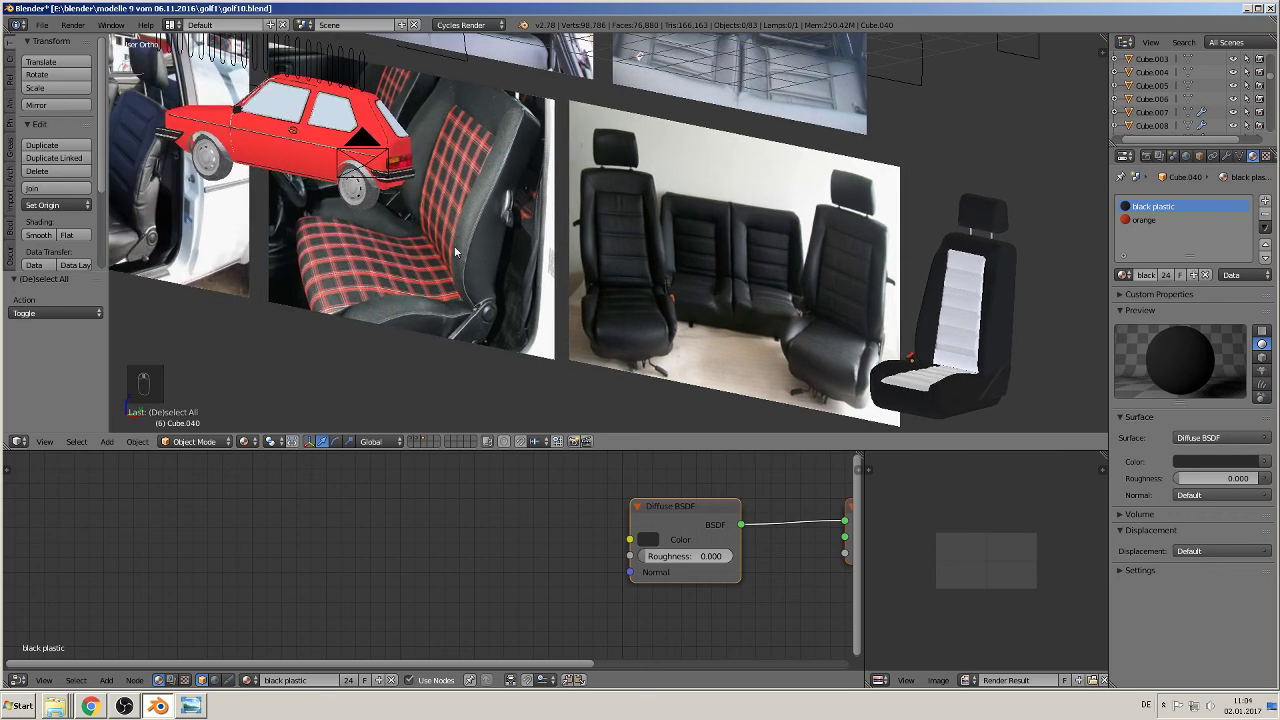
{"action": "scroll", "coordinate": [492, 249], "scroll_direction": "down", "scroll_amount": 5}
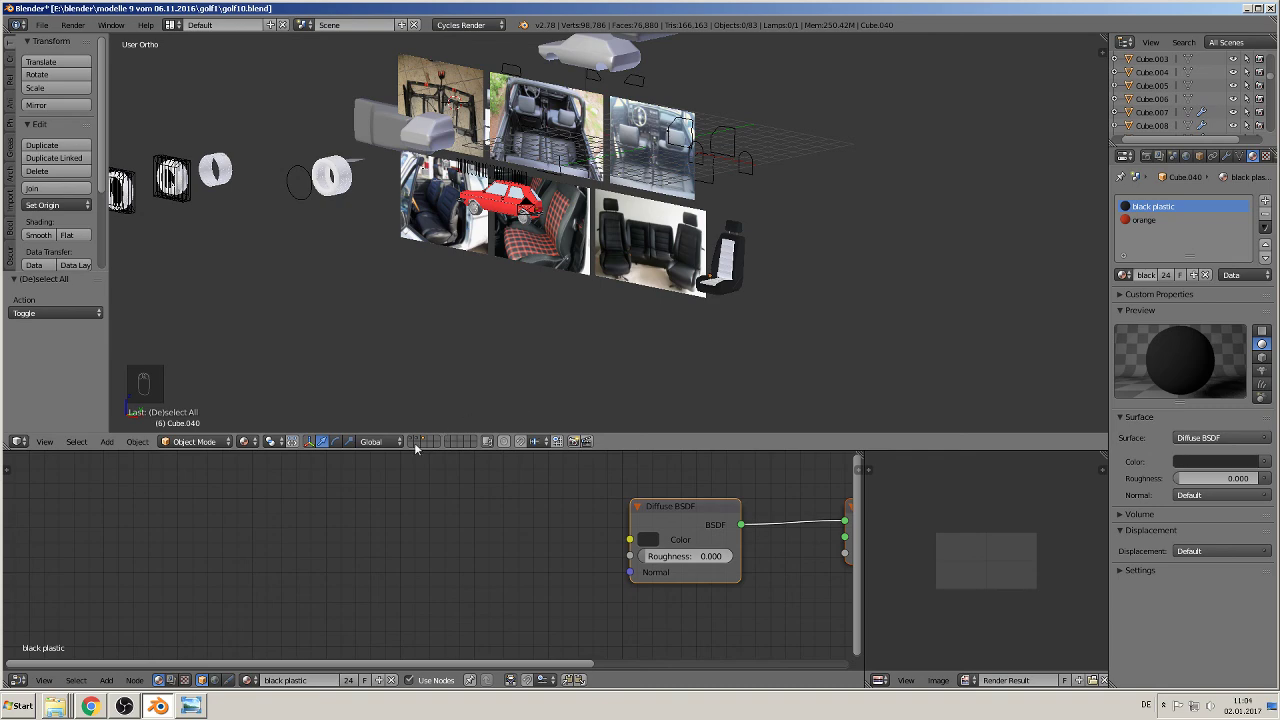
{"action": "scroll", "coordinate": [699, 310], "scroll_direction": "up", "scroll_amount": 3}
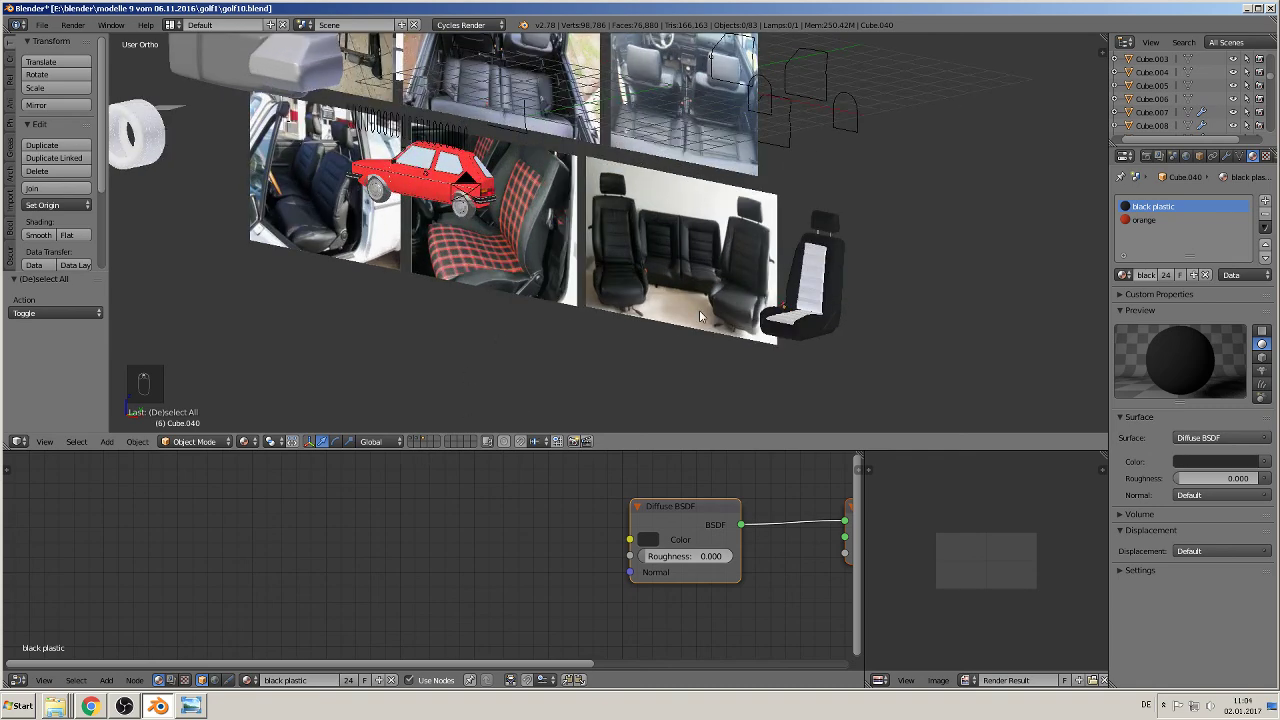
{"action": "scroll", "coordinate": [699, 316], "scroll_direction": "up", "scroll_amount": 1}
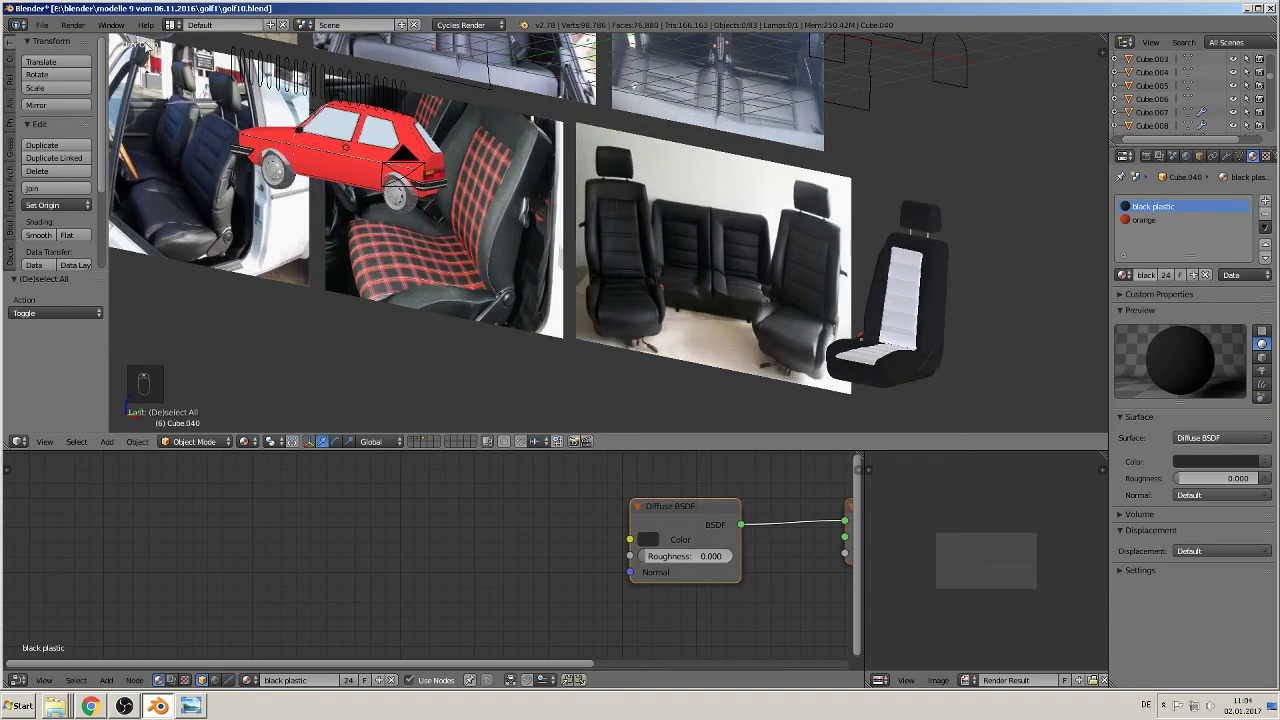